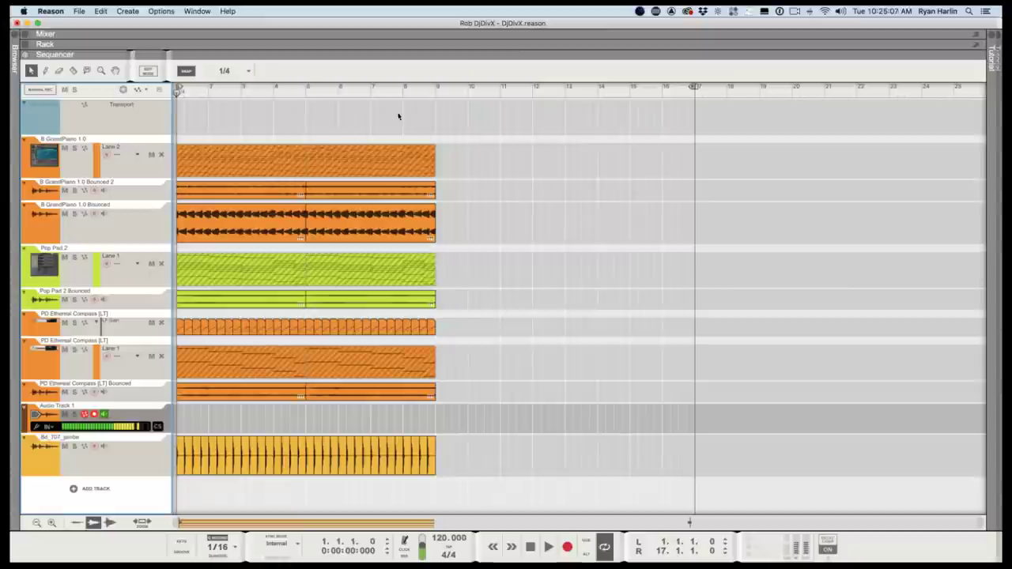
Set the right loop locator to bar 9 and return the playhead to the start of the song.
super+click(434, 90)
drag(355, 90, 86, 96)
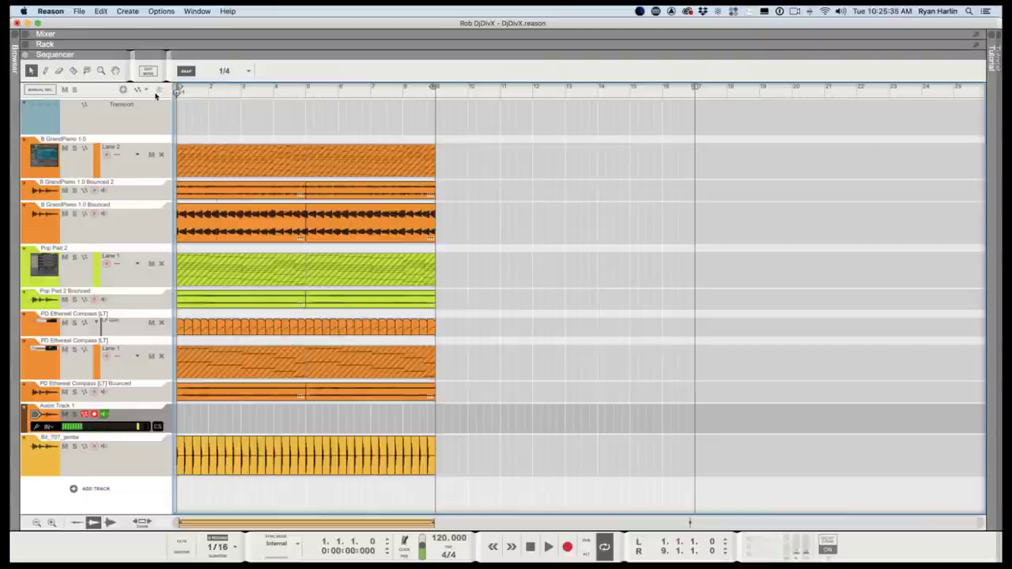
key(h)
key(h)
key(h)
key(h)
key(h)
key(h)
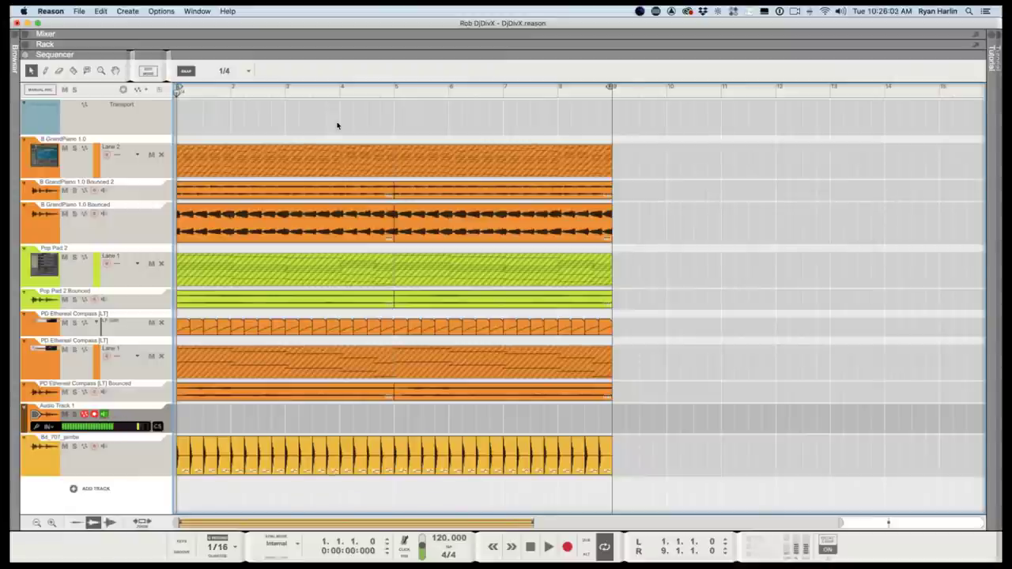
scroll(337, 125, down, 4)
scroll(337, 125, up, 5)
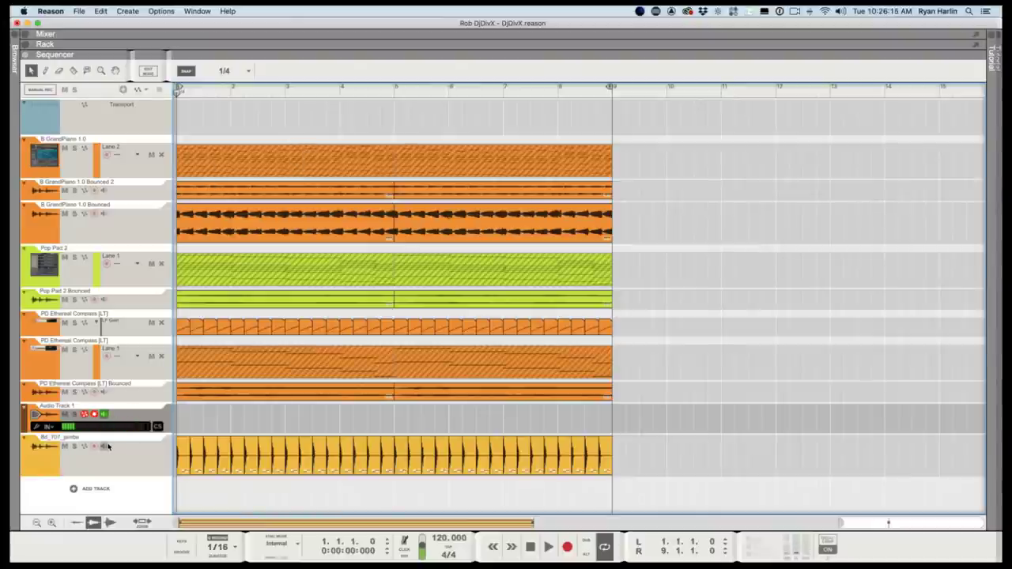
Start playback, show the mixer's master fader section and switch its meter mode to VU.
key(space)
key(F5)
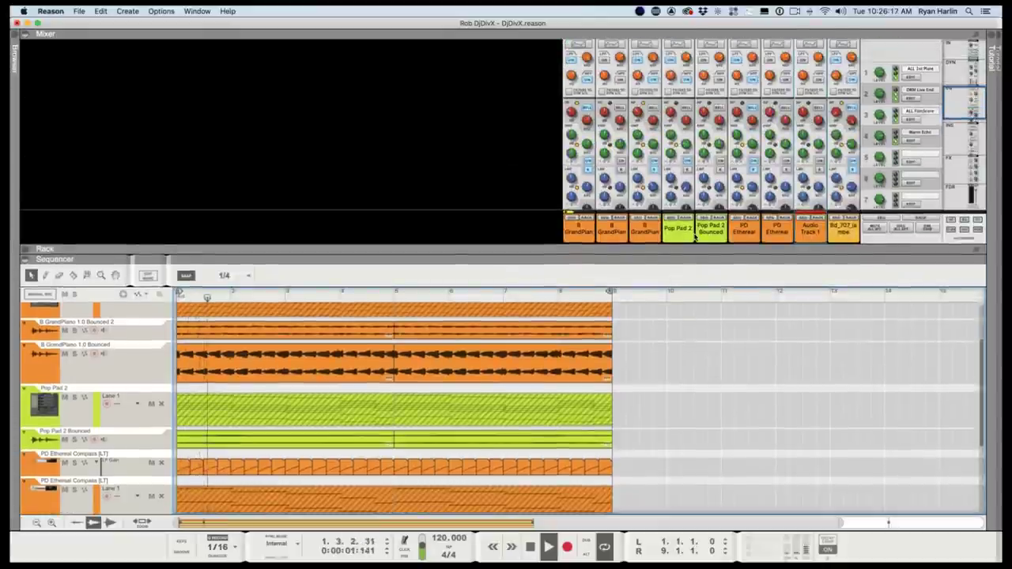
scroll(900, 171, down, 5)
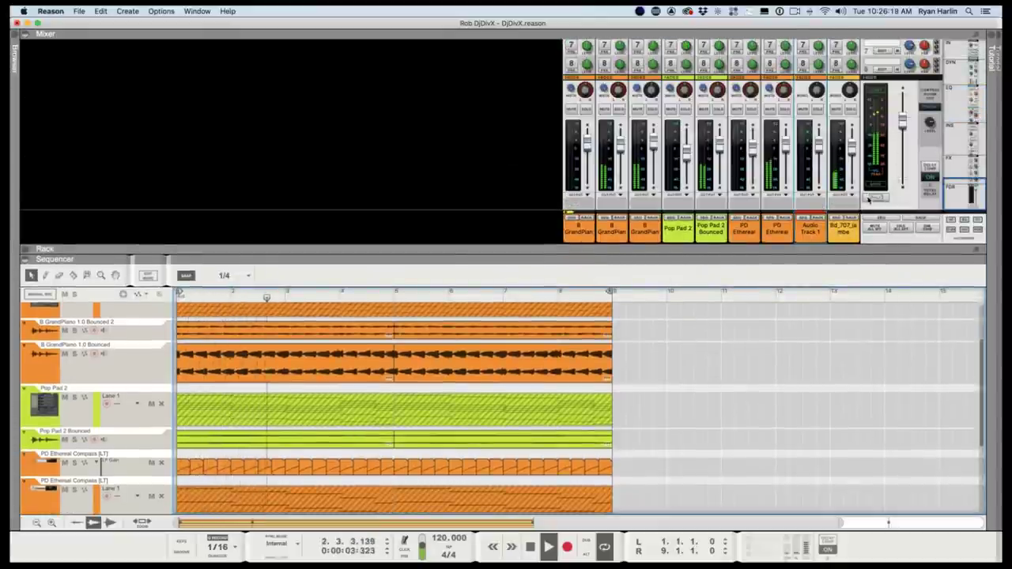
click(870, 187)
click(870, 187)
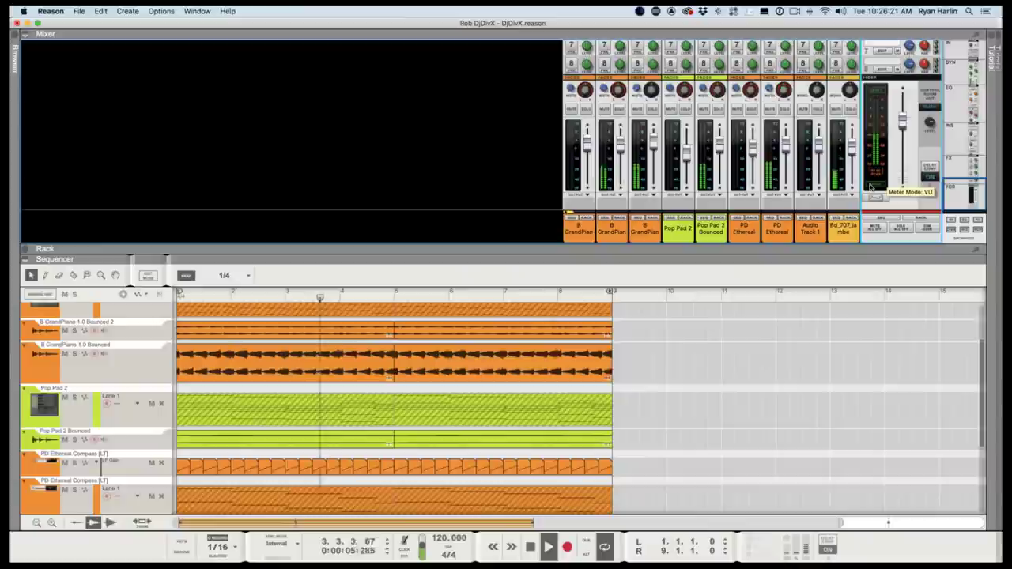
Expand the sequencer to fill the window again, stop playback and return to the song start.
drag(629, 260, 617, 17)
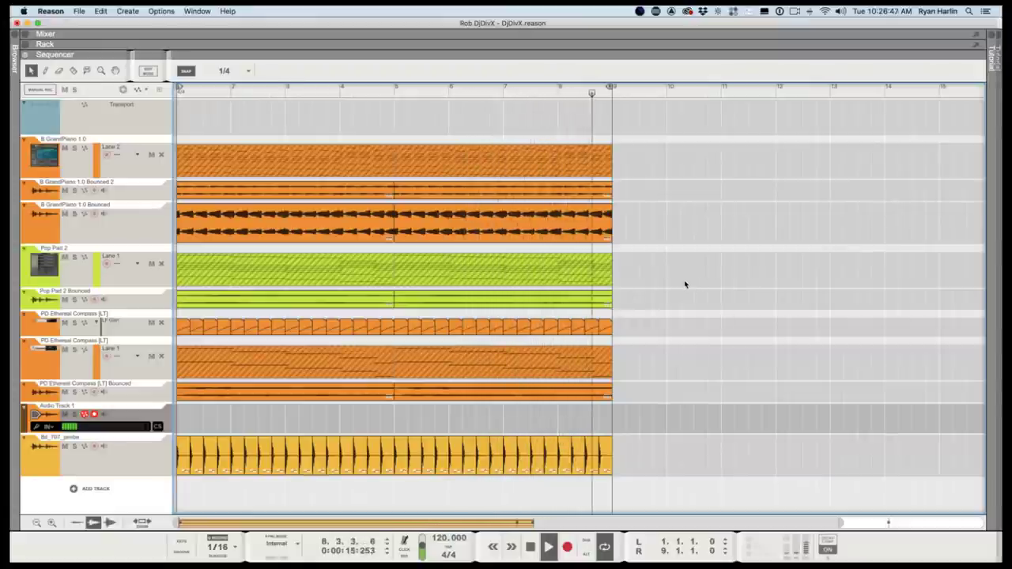
key(space)
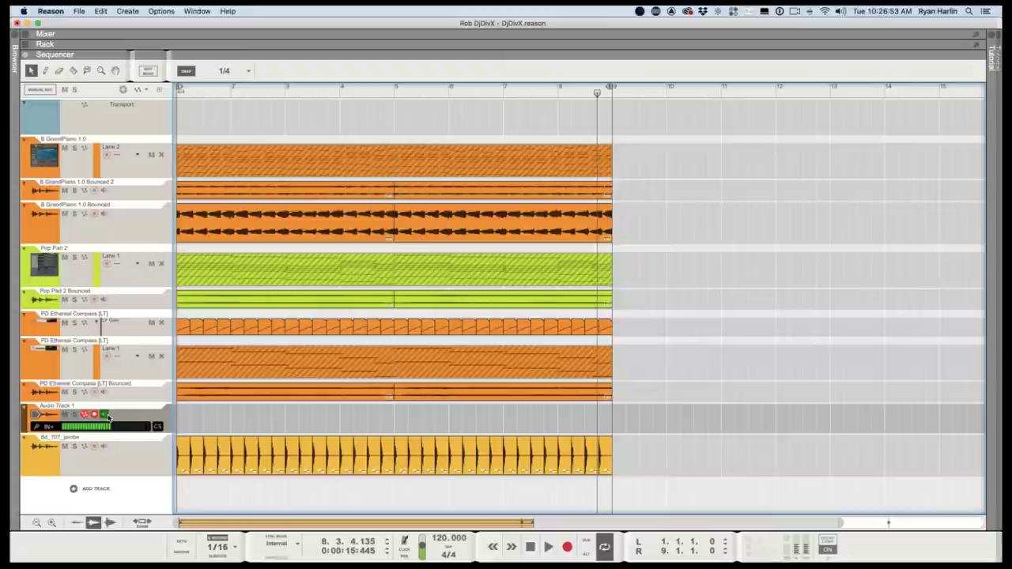
key(shift+Return)
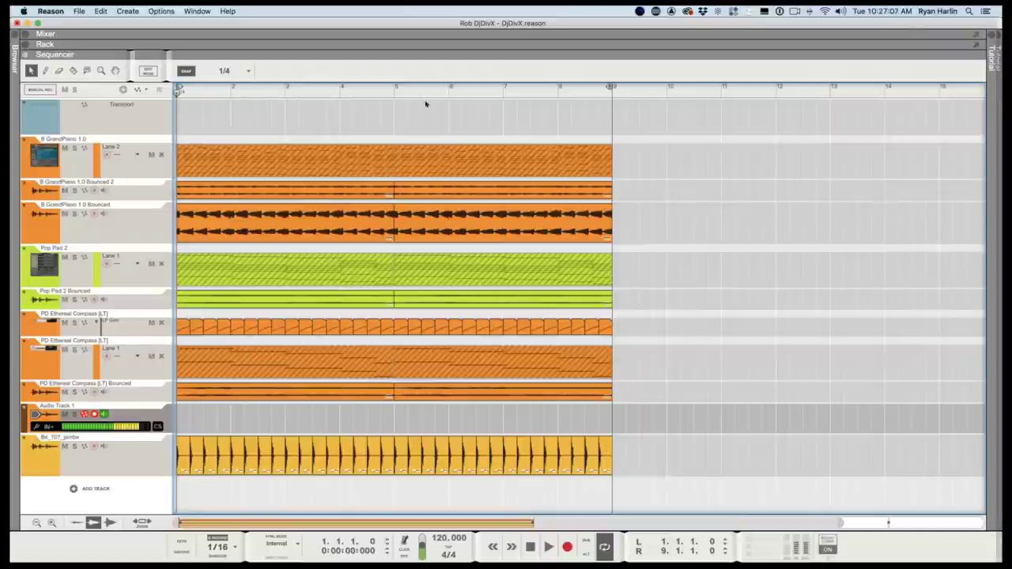
Audition the B GrandPiano 1.0 Bounced 2 track in solo, ending with its solo turned off.
click(74, 190)
key(space)
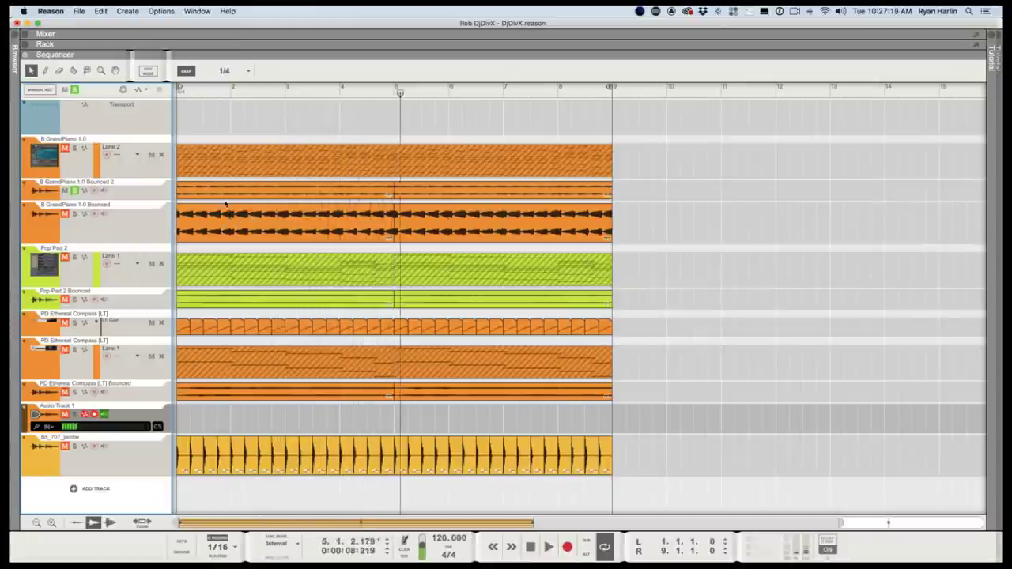
click(72, 190)
Audition the first clip of the original B GrandPiano 1.0 track soloed and unmuted, then restore its mute and solo states.
click(74, 148)
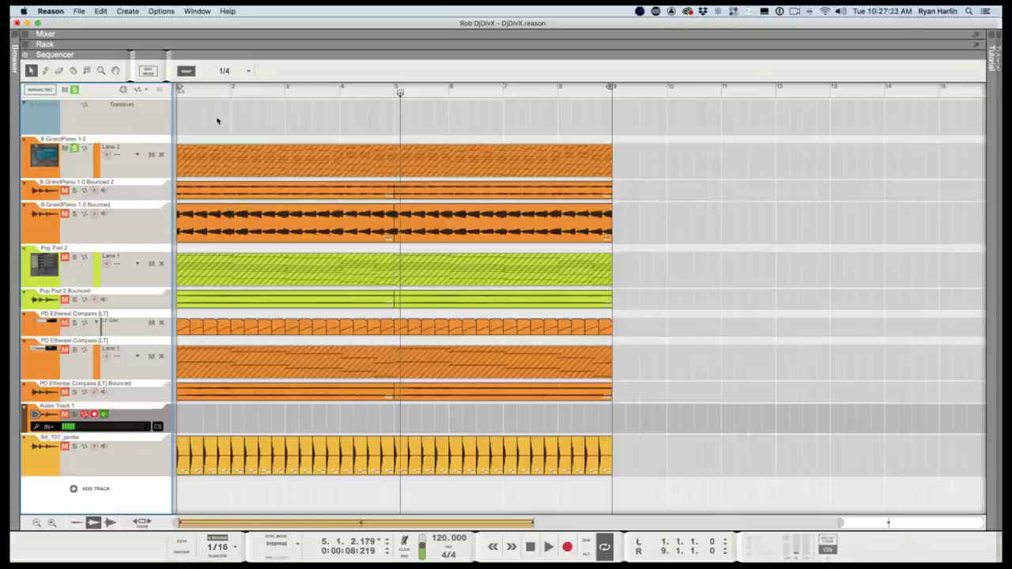
click(201, 152)
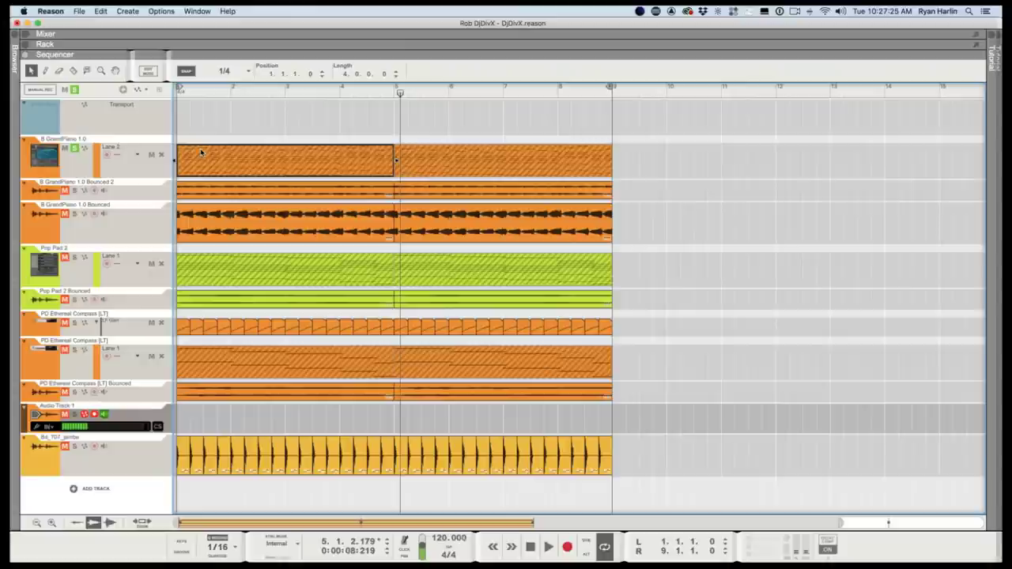
key(m)
key(shift+Return)
key(space)
key(space)
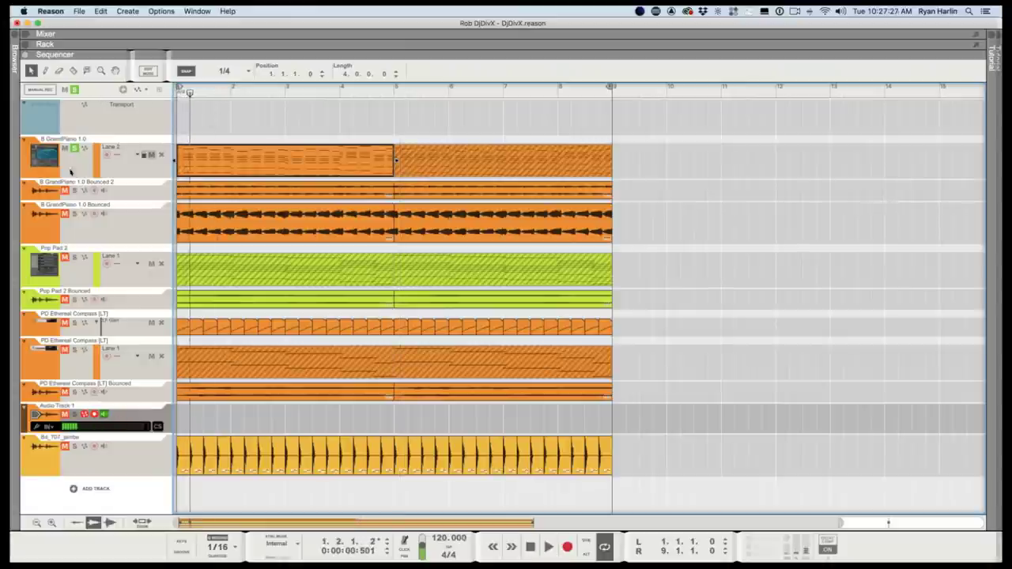
click(74, 147)
click(183, 154)
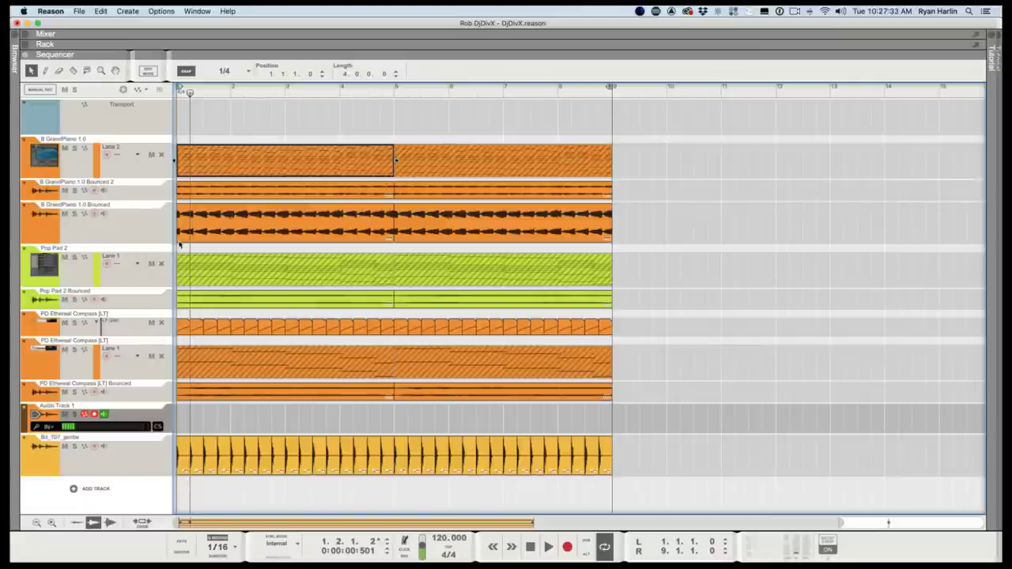
Select the B GrandPiano 1.0 Bounced track and enable manual record mode.
click(84, 221)
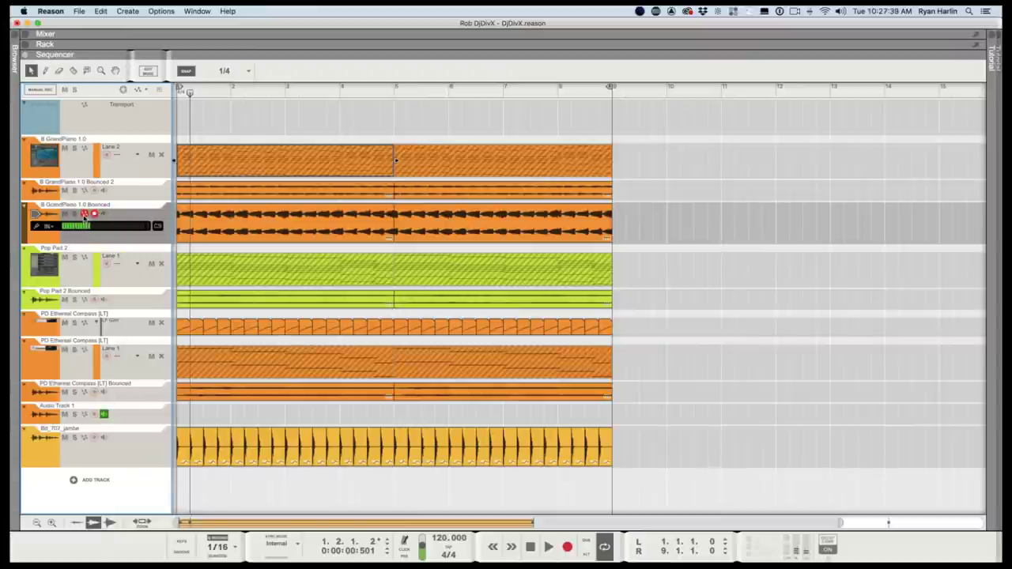
click(84, 215)
click(41, 89)
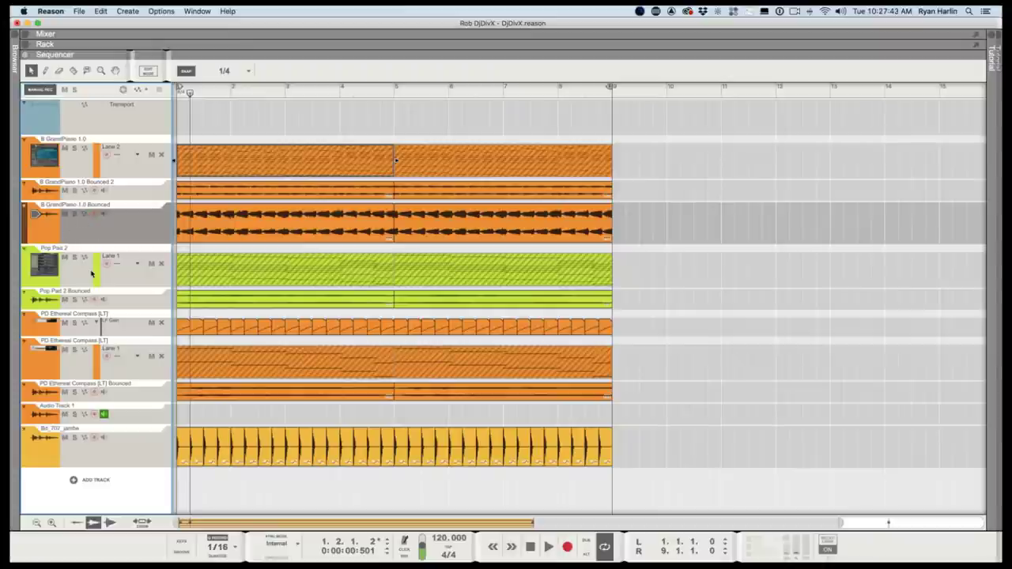
Solo the B GrandPiano 1.0 Bounced track and listen to it.
click(74, 214)
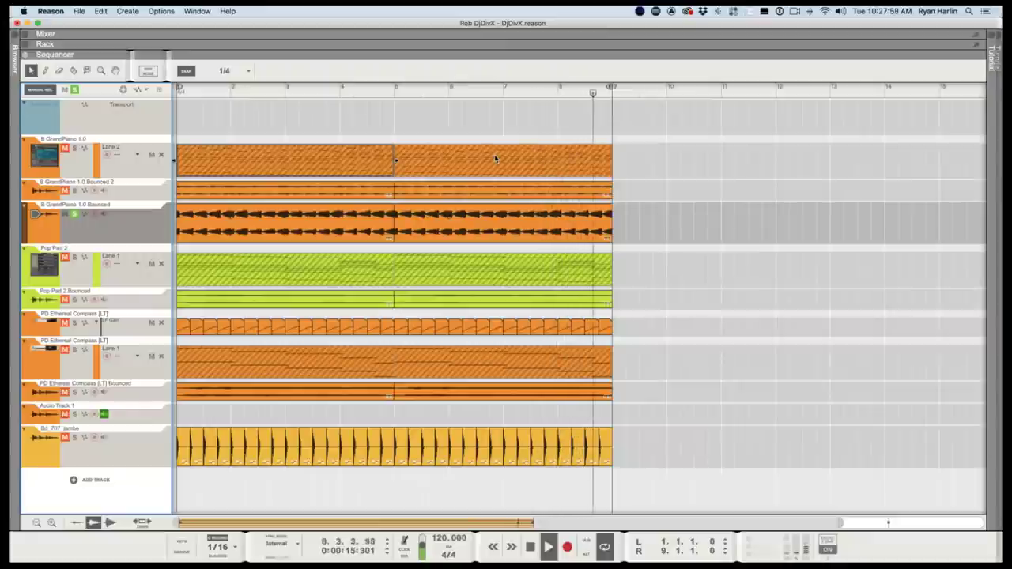
key(space)
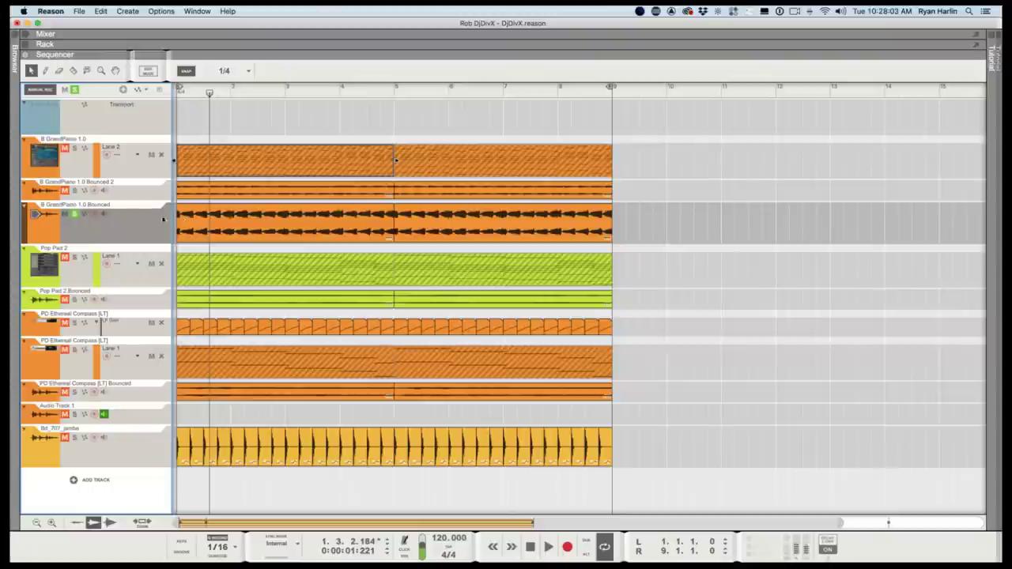
Add B GrandPiano 1.0 Bounced 2 to the solo and play both bounced tracks from the start, then rewind.
click(75, 190)
drag(214, 94, 166, 98)
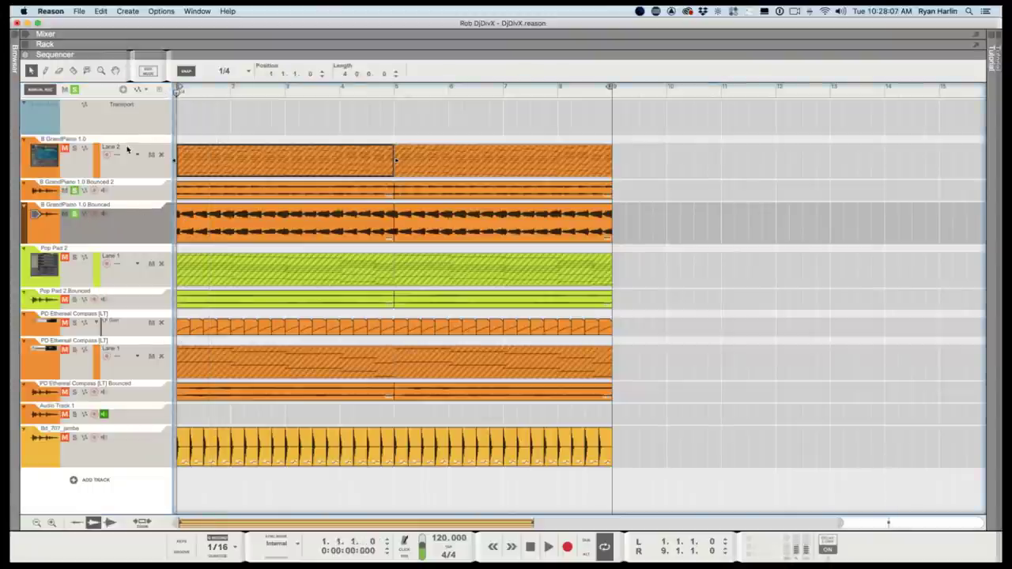
key(space)
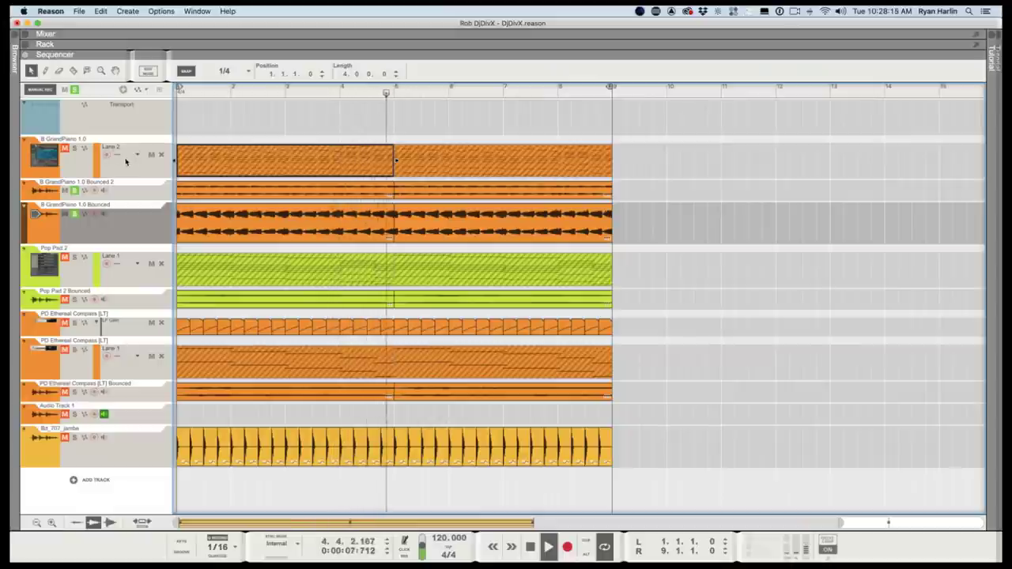
key(space)
drag(255, 94, 132, 99)
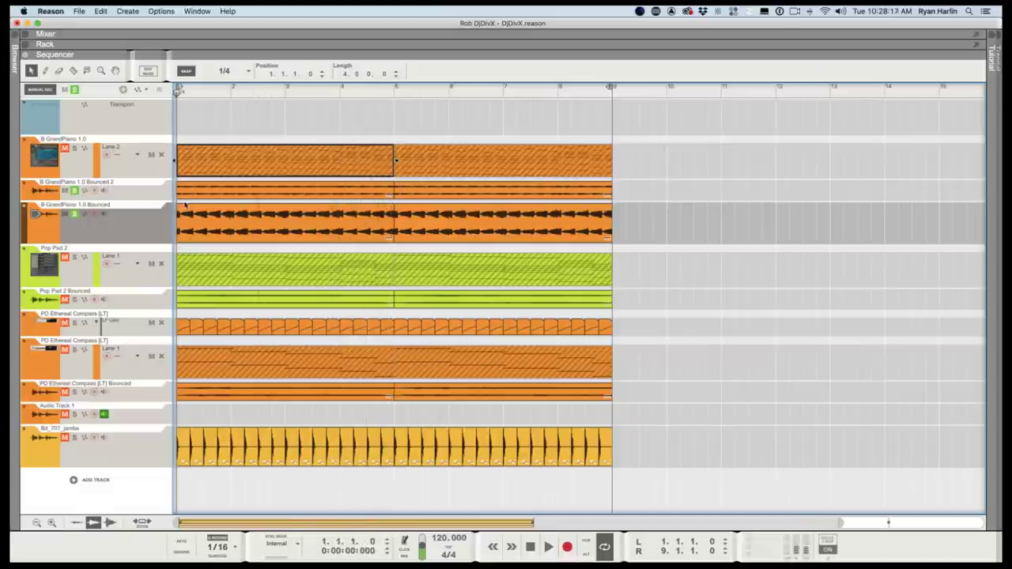
Move the B GrandPiano 1.0 Bounced clips to start at bar 5 and copy the first Bounced 2 clip to bar 1 of that track.
scroll(235, 217, up, 3)
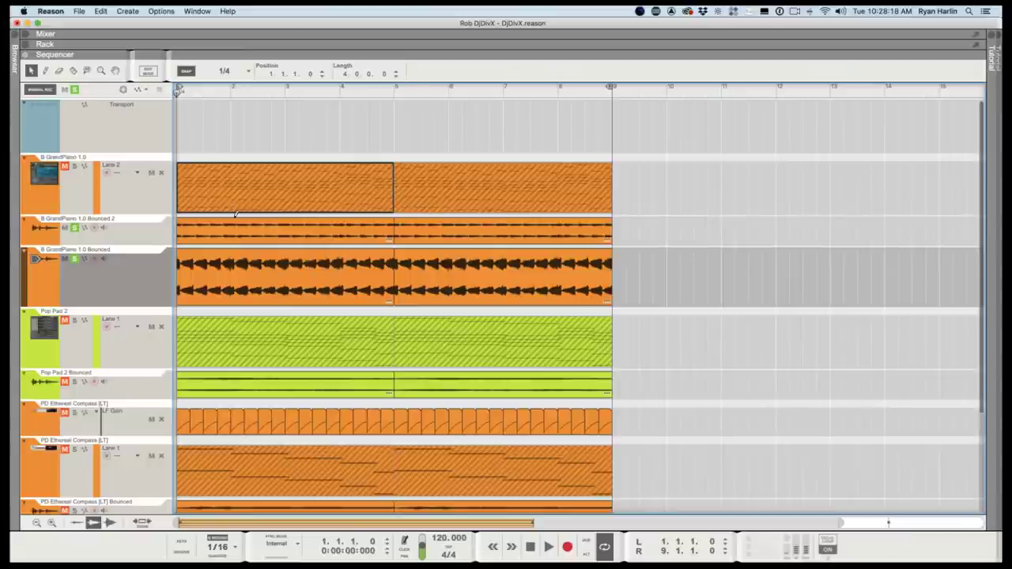
scroll(235, 213, up, 4)
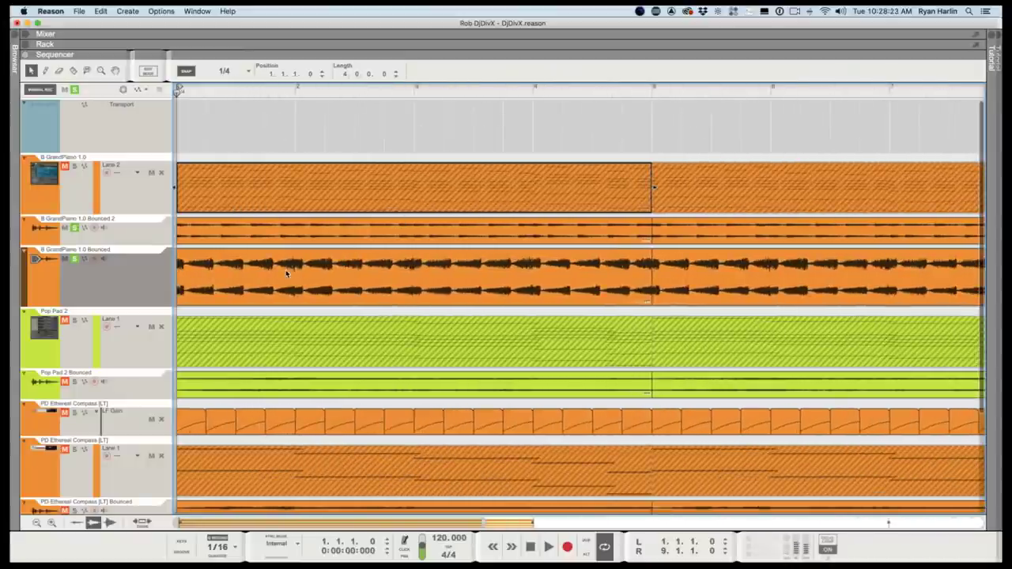
scroll(224, 278, down, 4)
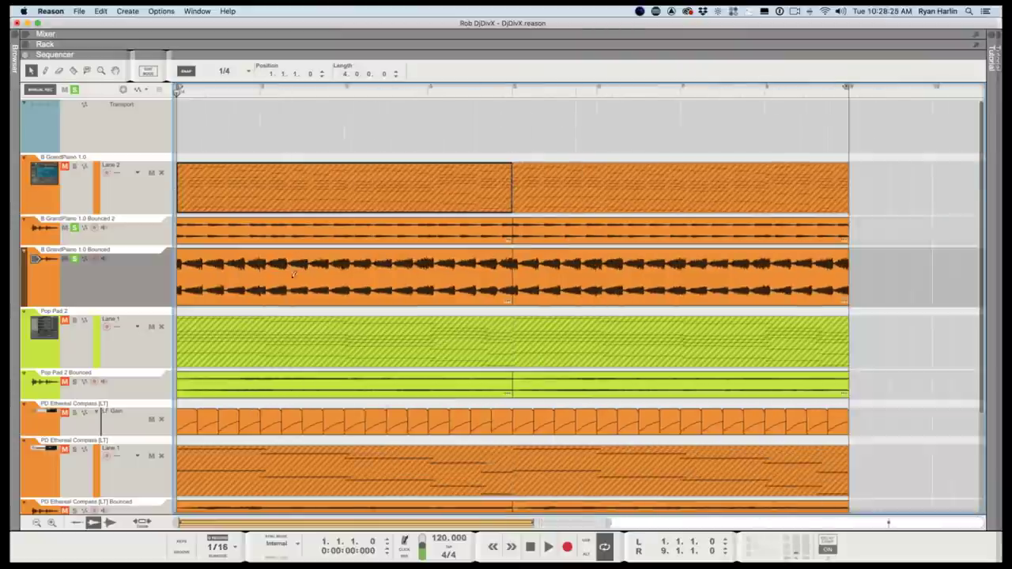
drag(701, 256, 645, 263)
drag(281, 231, 281, 265)
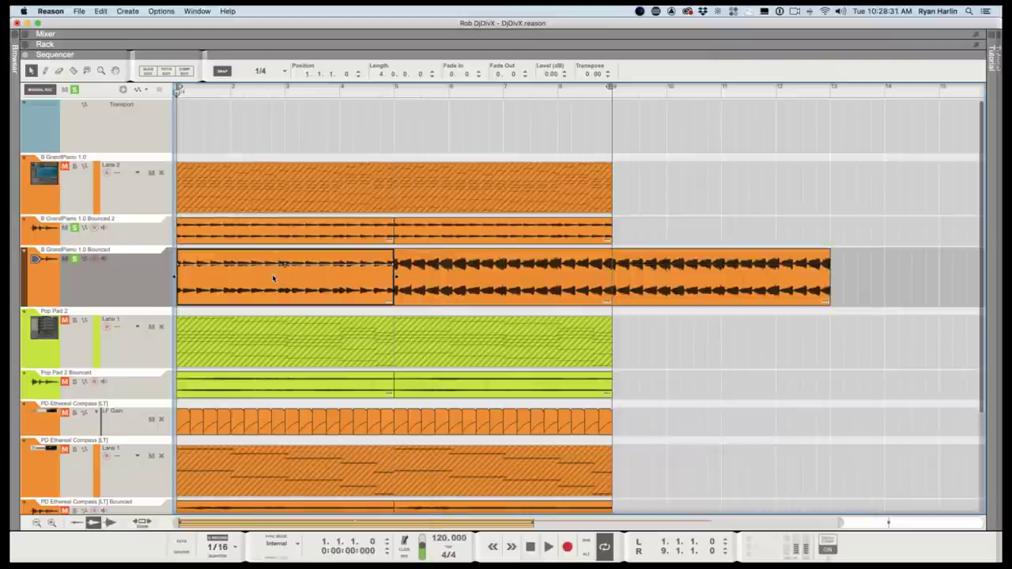
Reverse the copied audio clip at bar 1 of the B GrandPiano 1.0 Bounced track.
right_click(273, 277)
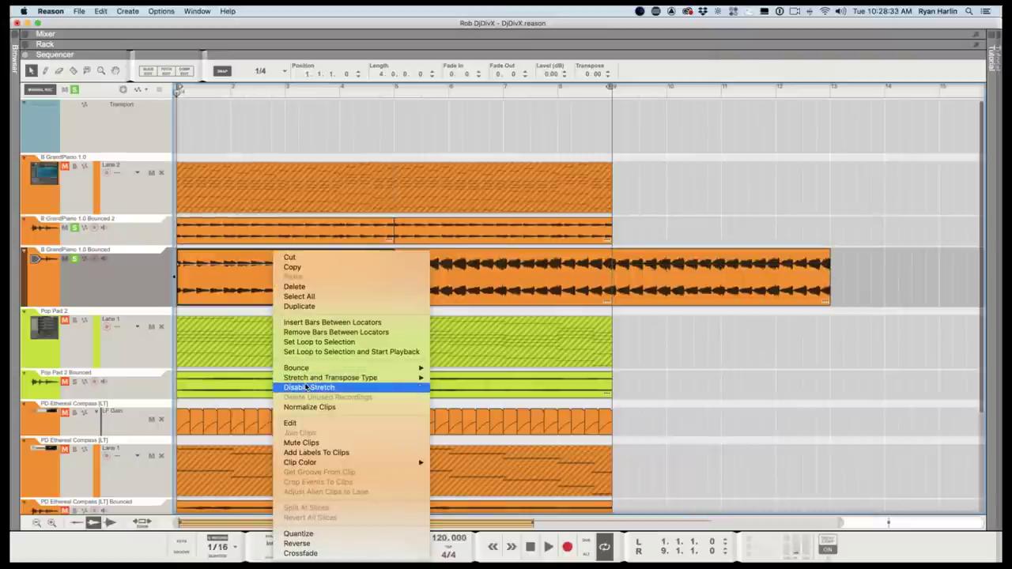
click(298, 543)
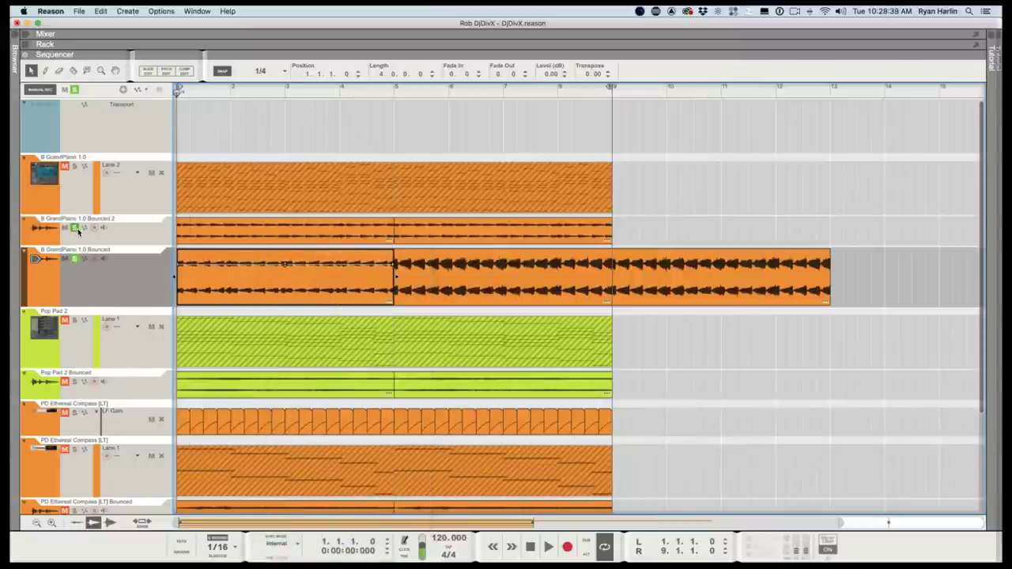
Play the reversed copy together with the Bounced 2 track from the start, then delete the copy.
key(space)
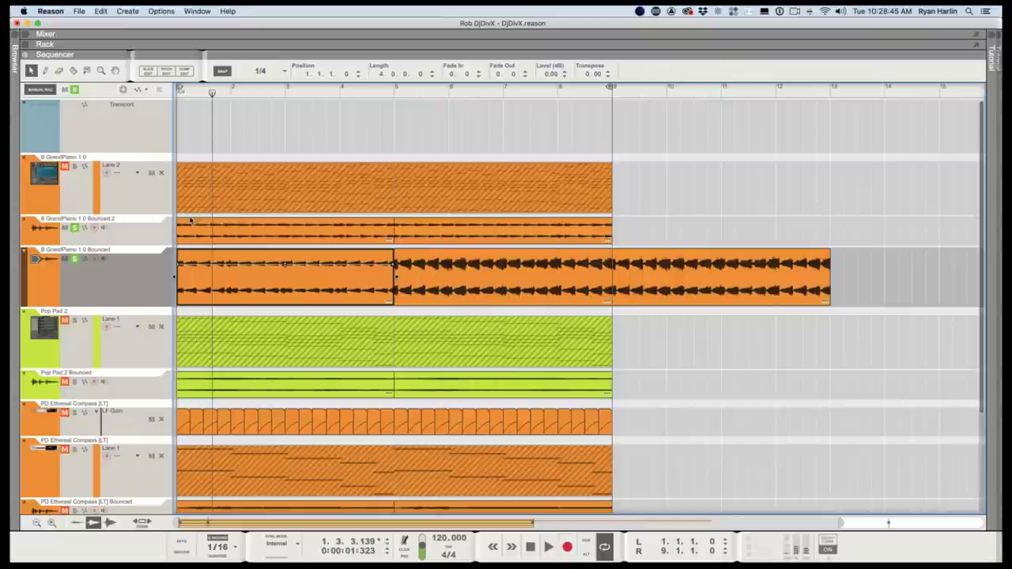
drag(206, 92, 147, 95)
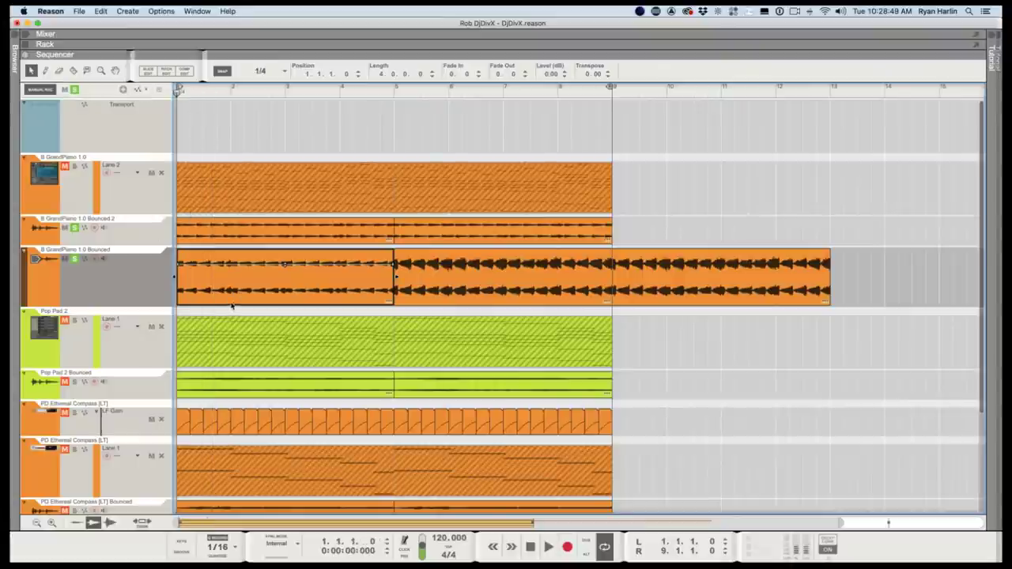
key(space)
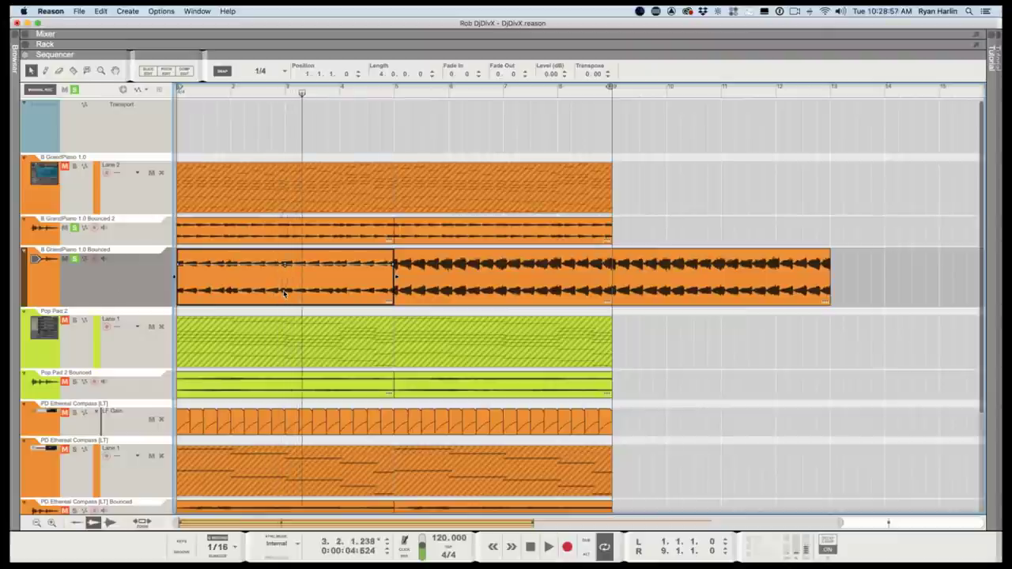
key(Delete)
Unmute the first note clip on the B GrandPiano 1.0 track, and try reversing it before undoing the reversal.
click(276, 192)
right_click(276, 192)
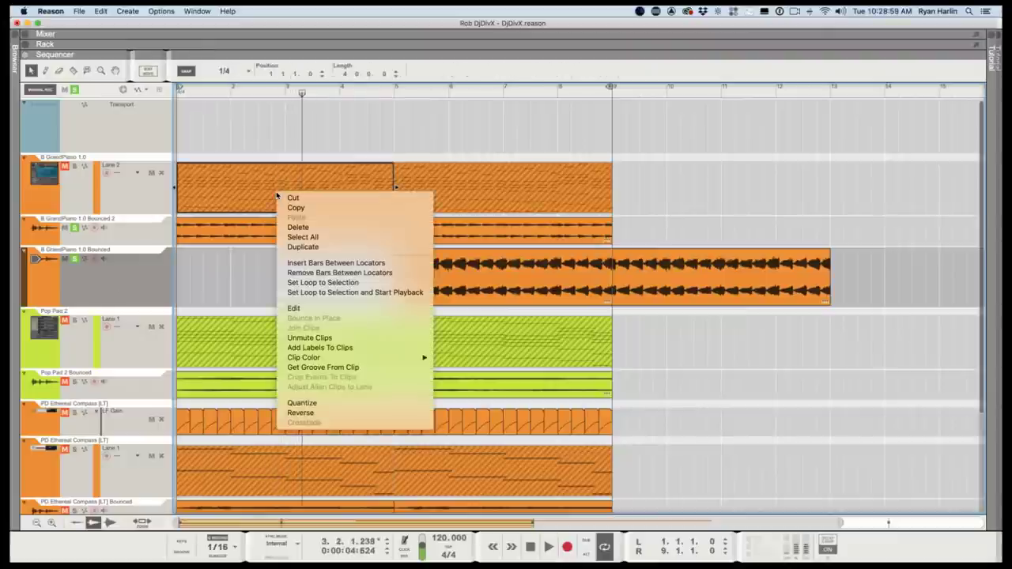
click(257, 196)
key(m)
right_click(258, 196)
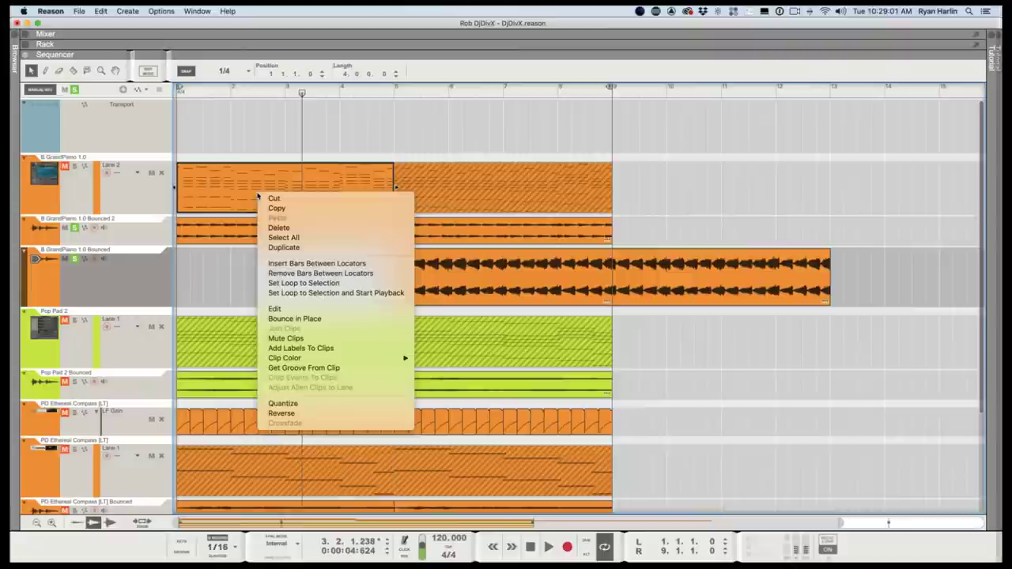
click(283, 413)
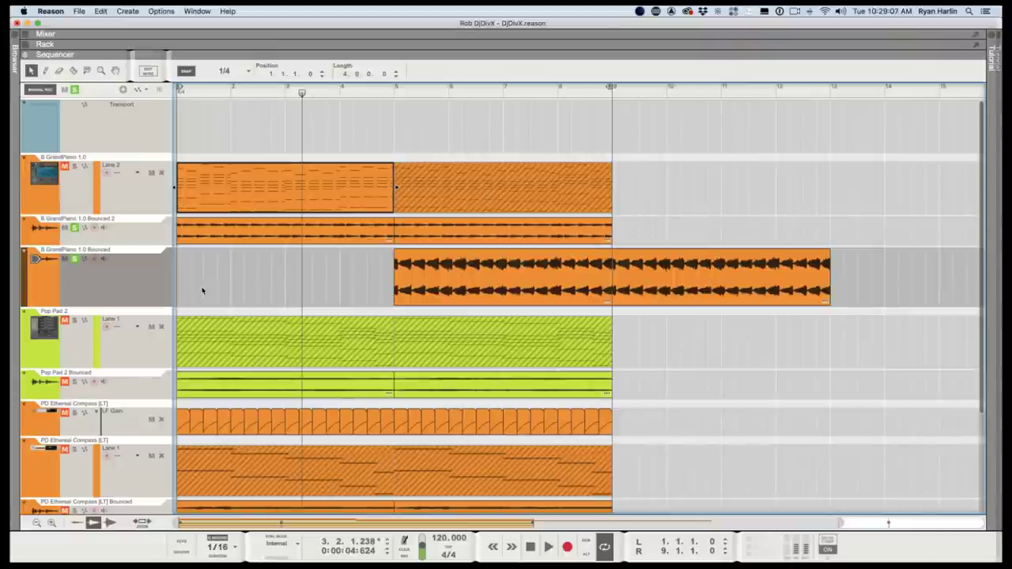
key(super+z)
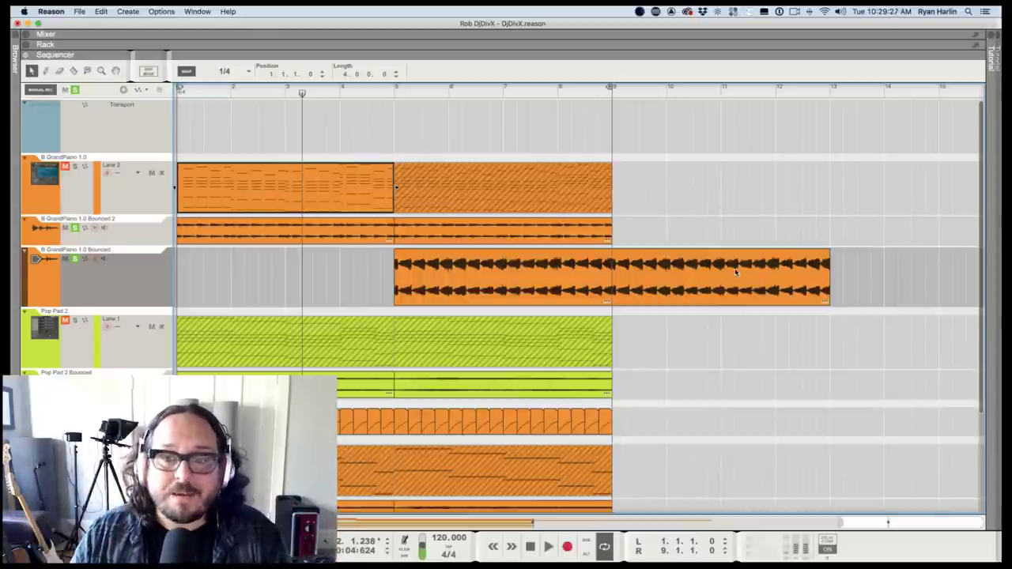
Move the last B GrandPiano 1.0 Bounced audio clip from bar 9 to bar 1 on the same track.
drag(738, 273, 279, 296)
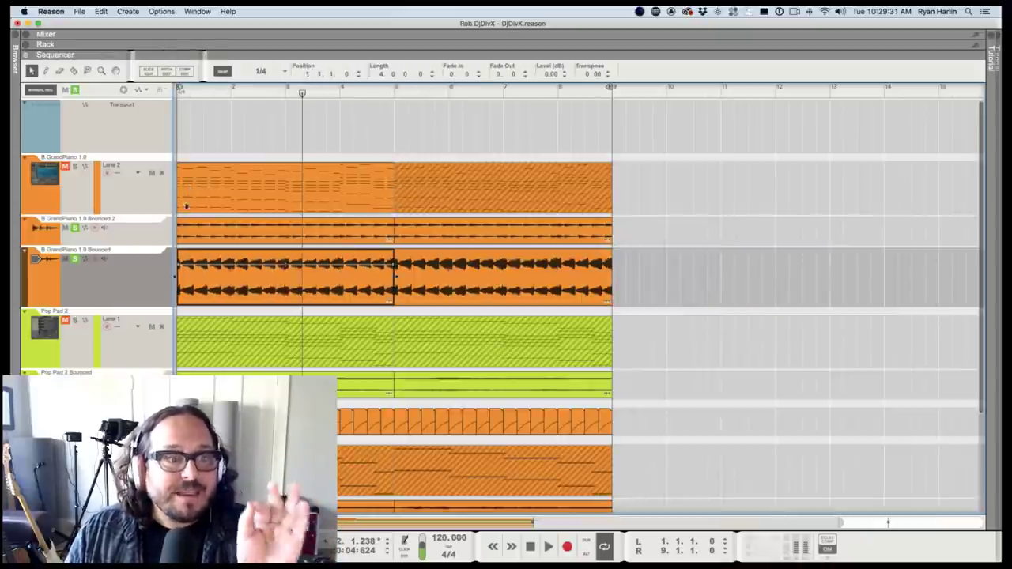
Compare the waveforms of the first clips on the B GrandPiano 1.0 Bounced 2 and Bounced tracks up close.
scroll(250, 250, up, 5)
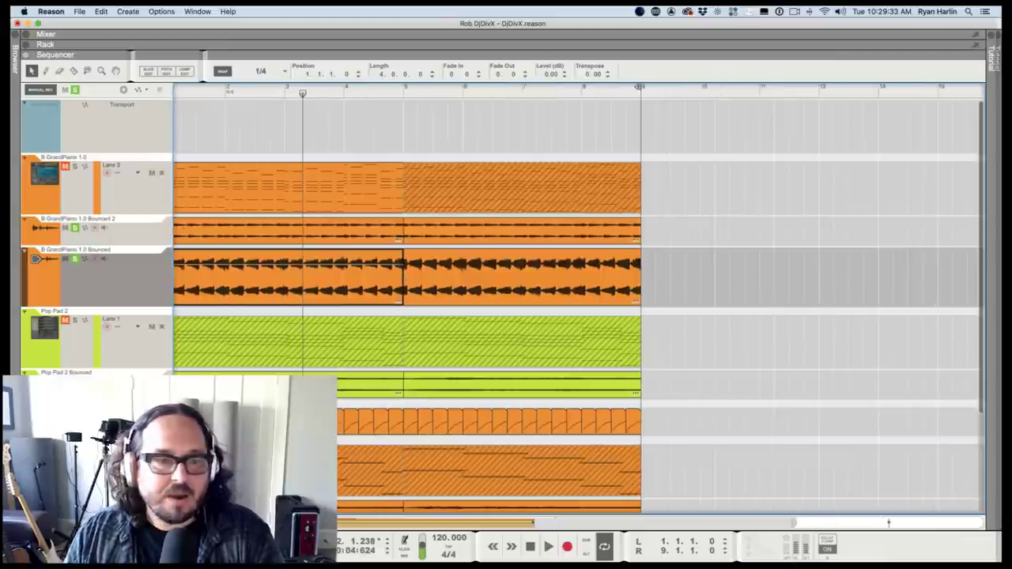
scroll(250, 250, up, 3)
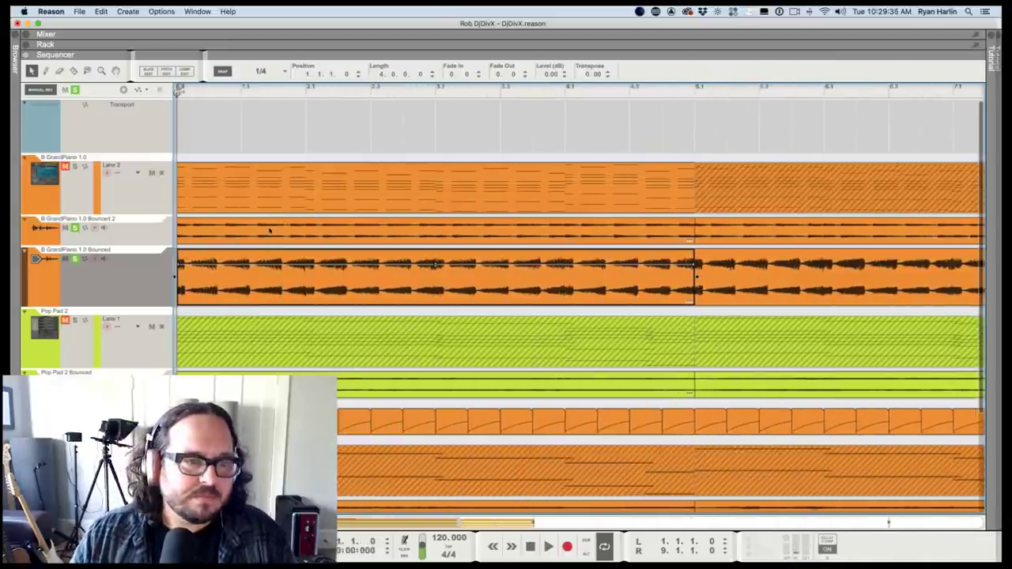
scroll(281, 253, up, 2)
scroll(249, 287, up, 4)
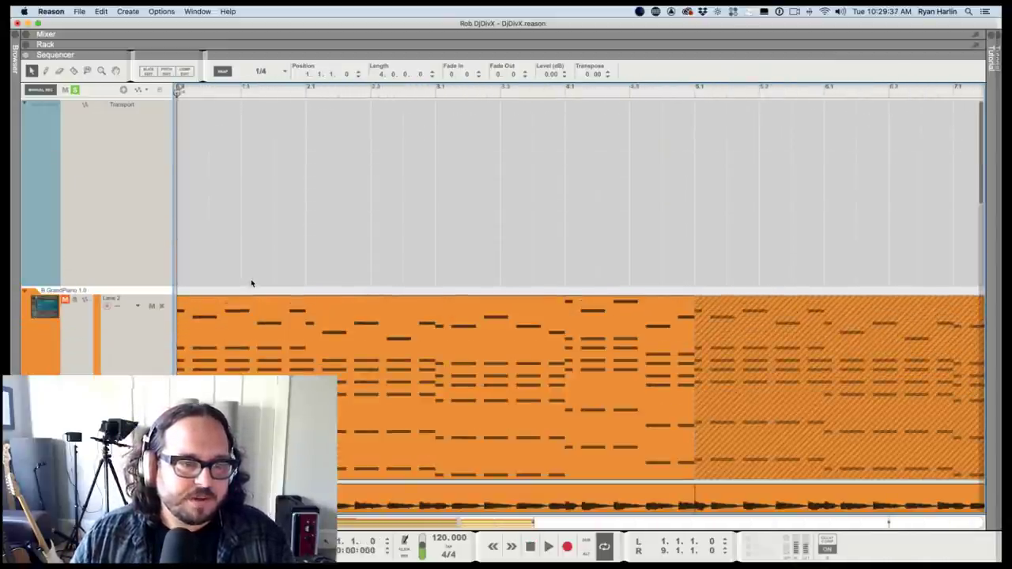
scroll(257, 272, up, 1)
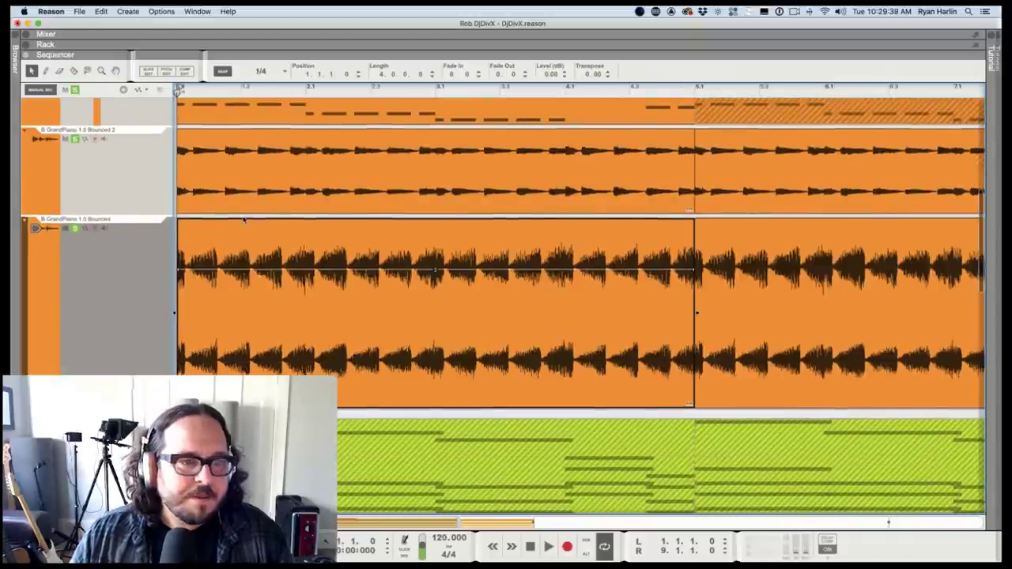
click(217, 152)
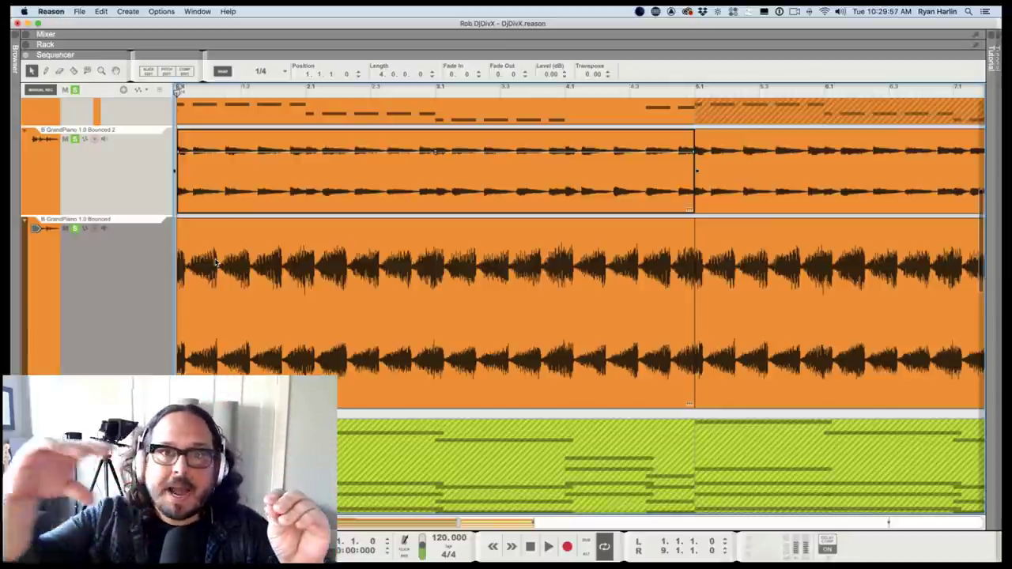
Mute the first note clip on the B GrandPiano 1.0 track while playing the arrangement from the start.
scroll(101, 248, up, 5)
scroll(204, 201, down, 3)
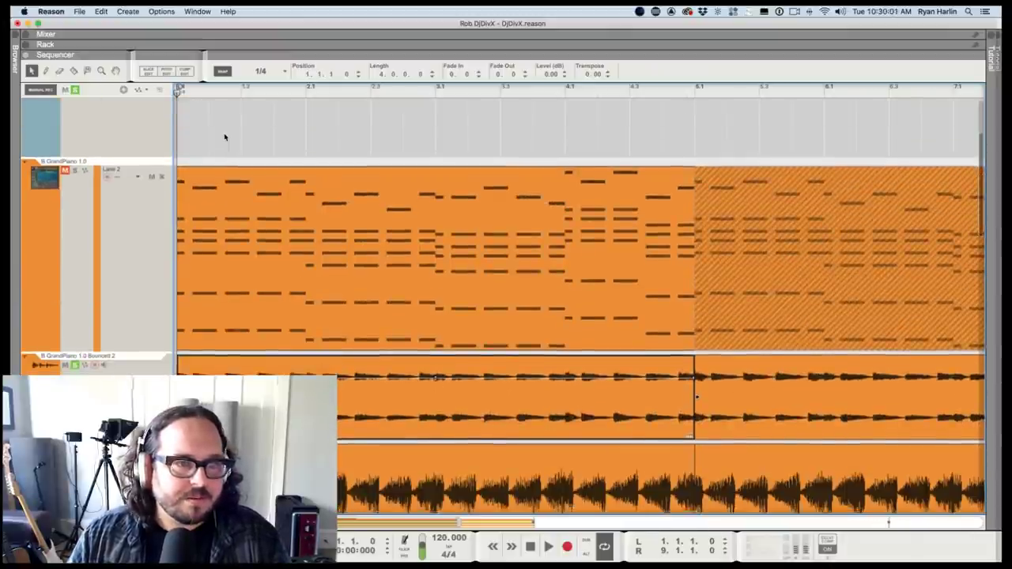
key(space)
click(368, 229)
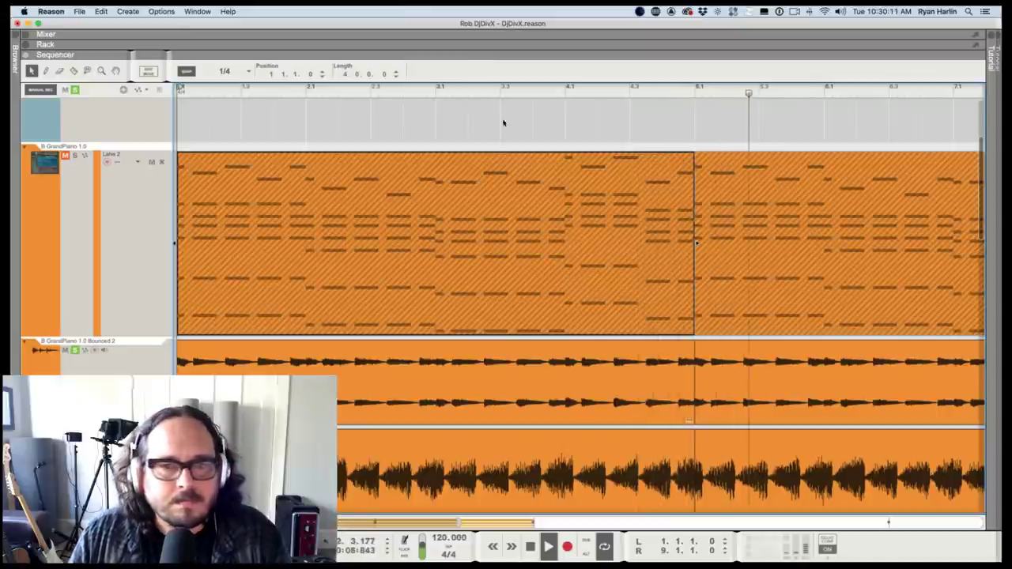
key(space)
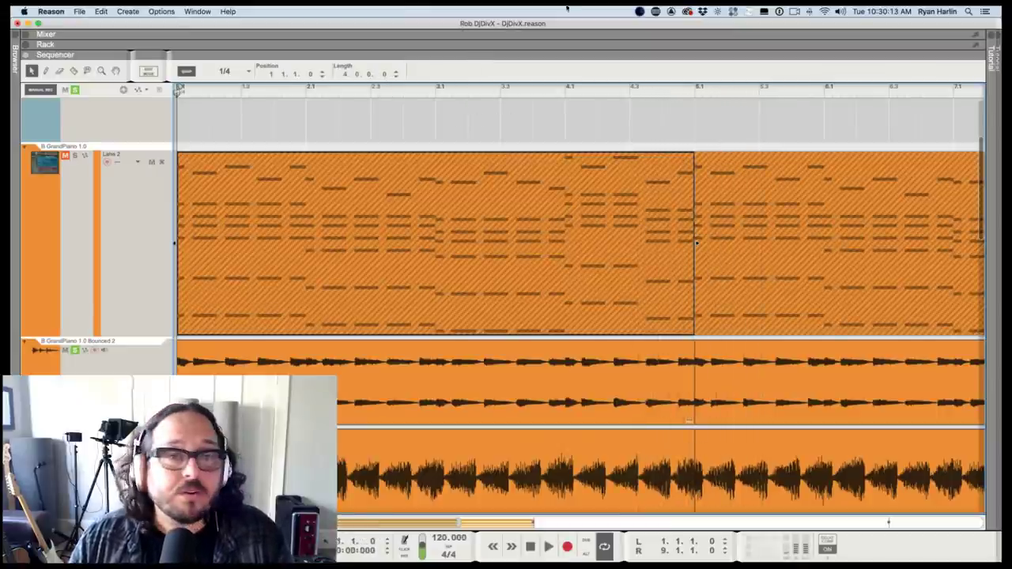
Show the mixer, pan the third B GrandPiano channel to the right, and play the bounced piano tracks from the start.
drag(562, 51, 560, 292)
key(space)
mouse_move(650, 127)
mouse_down()
mouse_move(617, 130)
mouse_move(653, 126)
mouse_up()
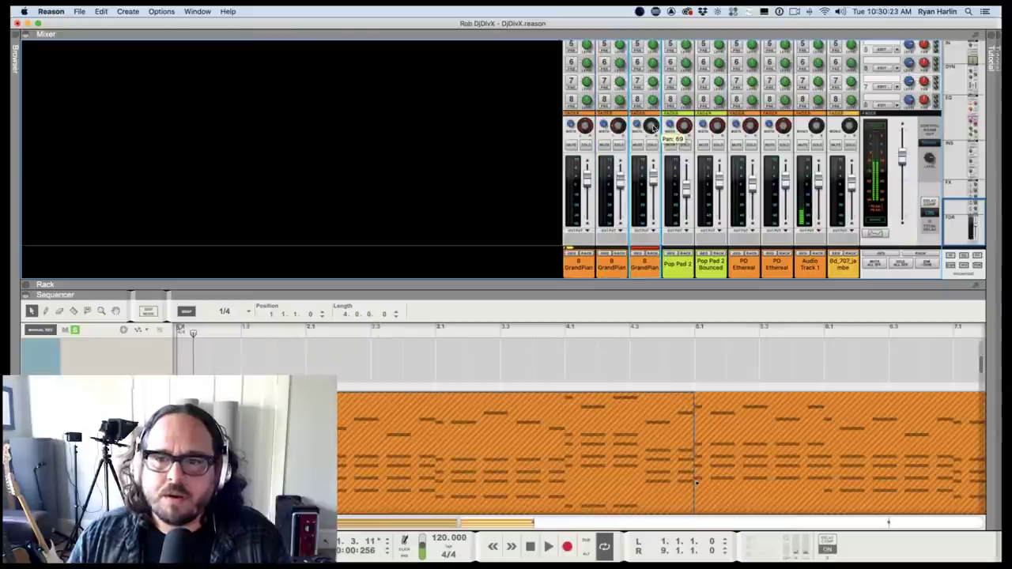
key(shift+Return)
key(space)
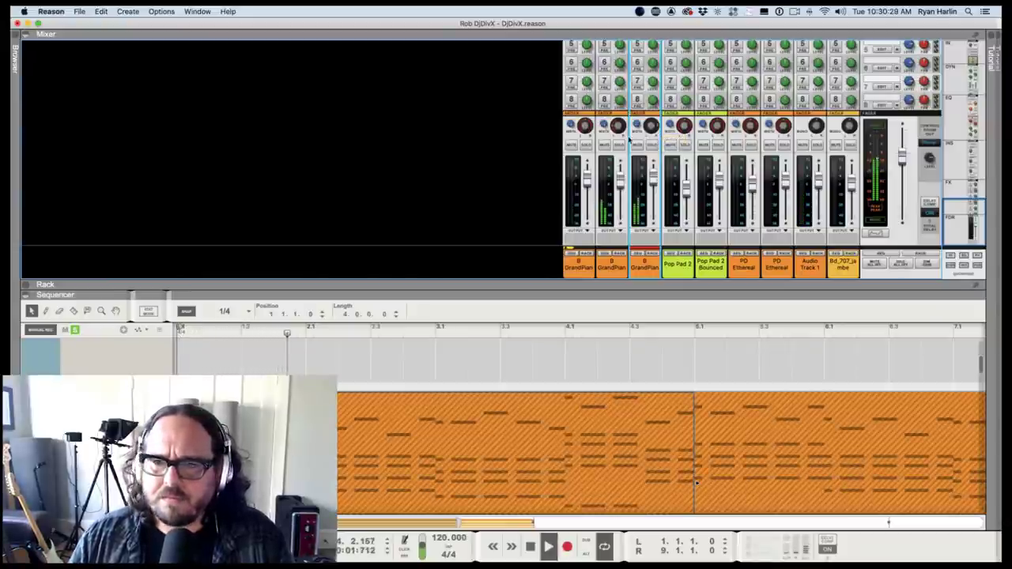
Adjust the pan of the second B GrandPiano channel and play both bounced piano tracks from the start.
click(621, 139)
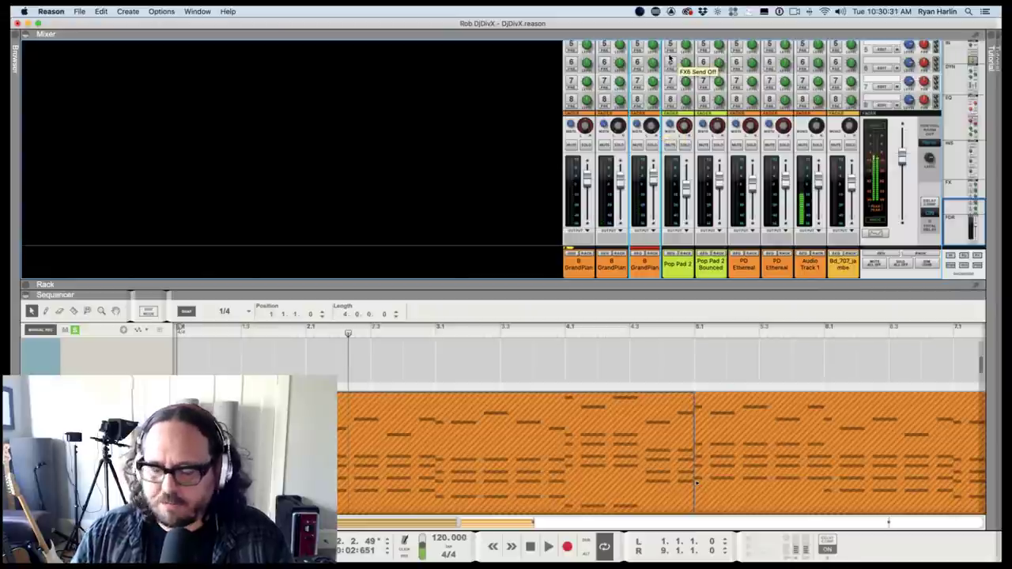
key(shift+Return)
key(shift+Return)
key(space)
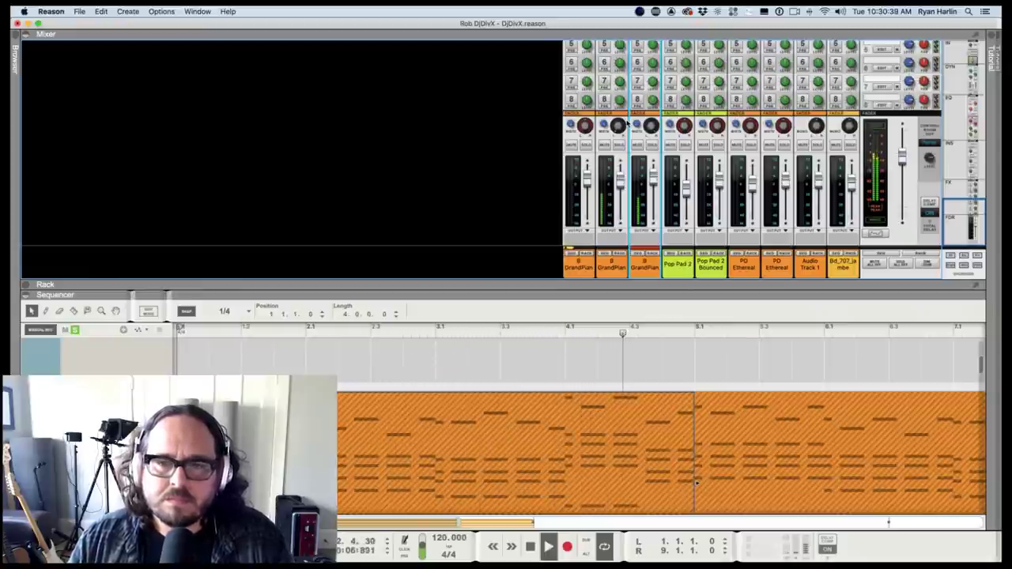
Reset the pan of the second and third B GrandPiano channels to 0 and play both tracks from the start.
key(space)
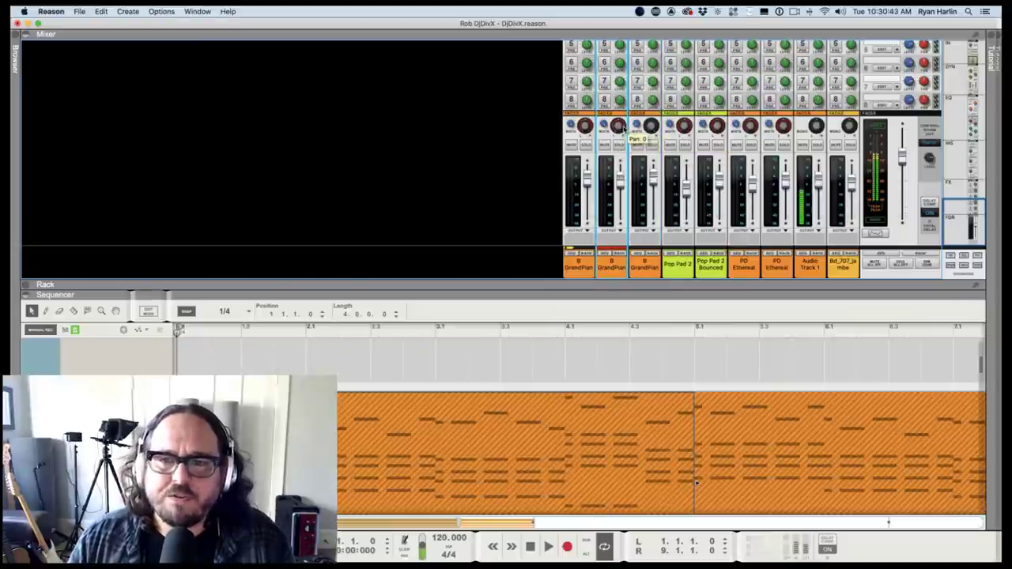
click(651, 128)
key(space)
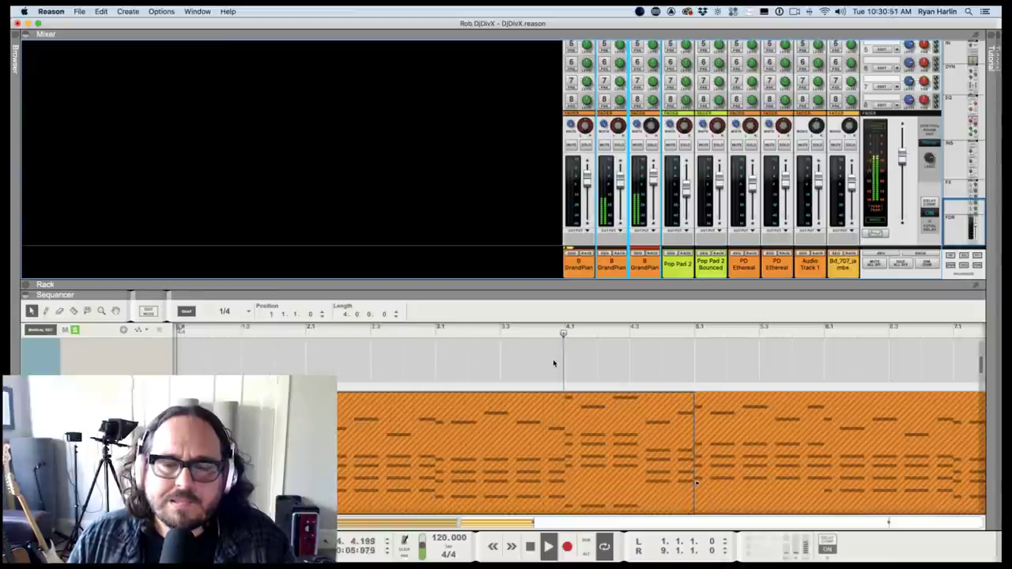
key(space)
key(shift+Return)
Create pan automation lanes for the B GrandPiano 1.0 Bounced 2 and Bounced tracks from their mixer pan knobs.
drag(509, 299, 530, 182)
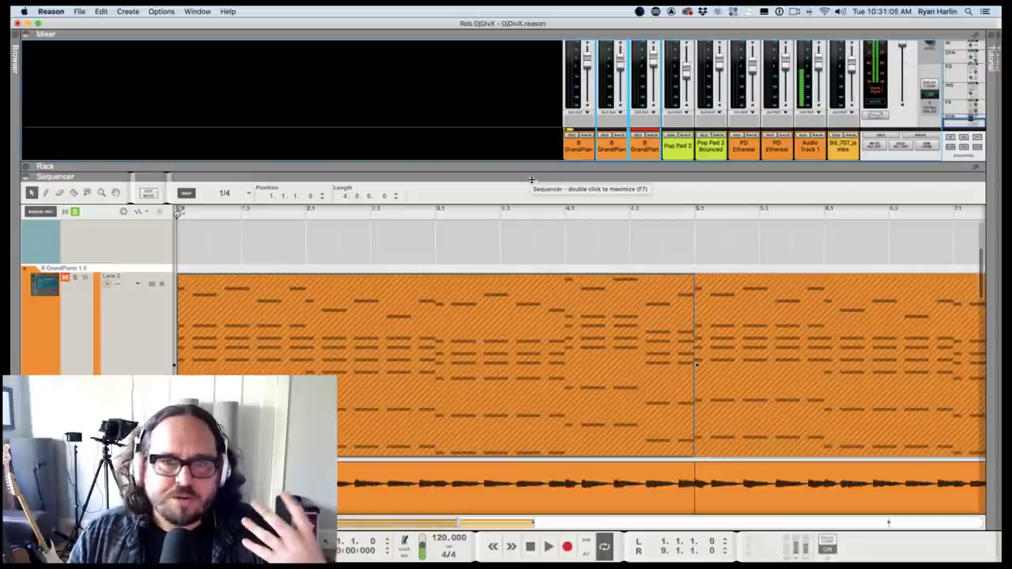
drag(530, 182, 528, 243)
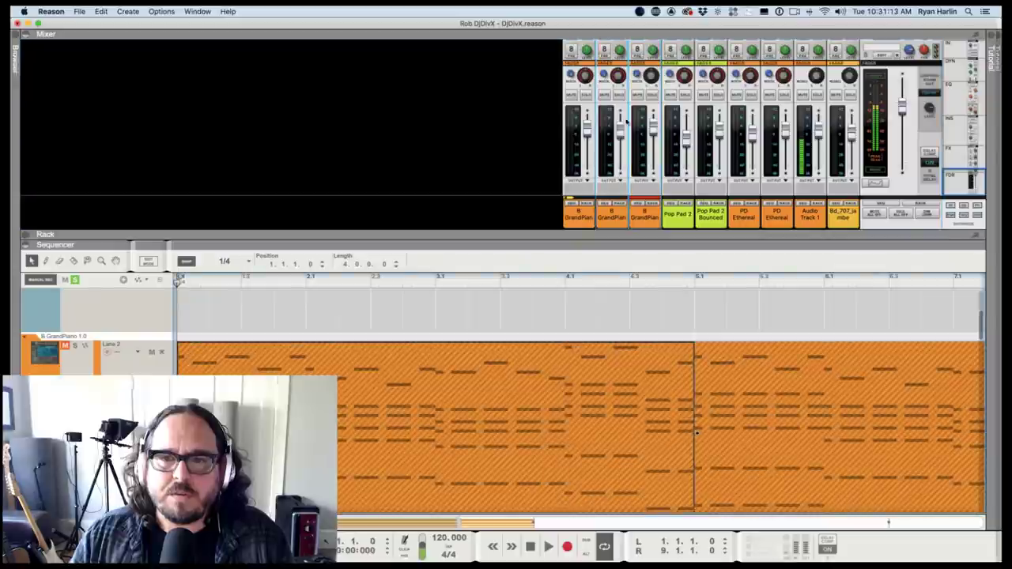
click(620, 77)
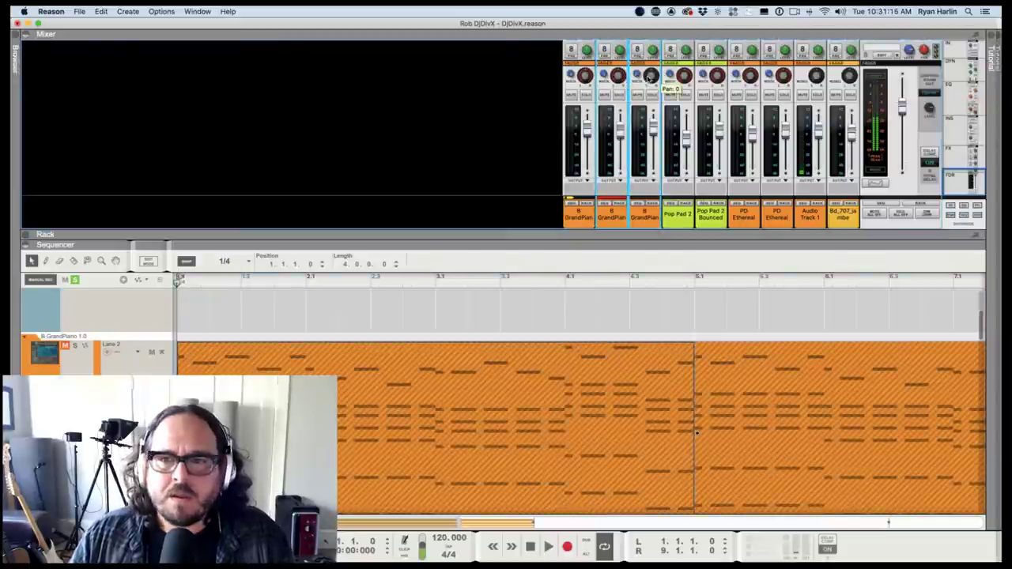
drag(406, 246, 406, 54)
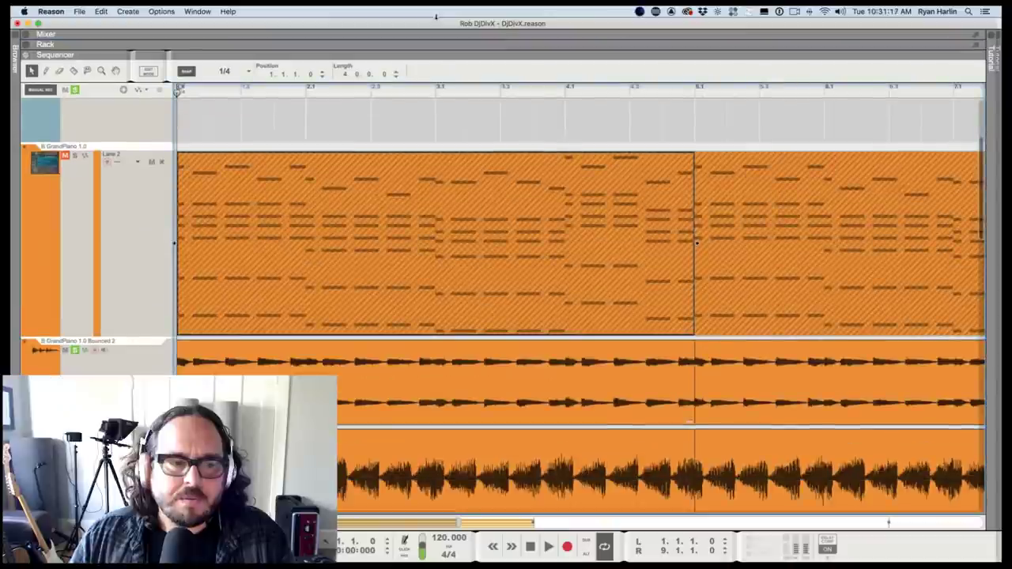
drag(471, 127, 486, 339)
click(620, 176)
click(645, 182)
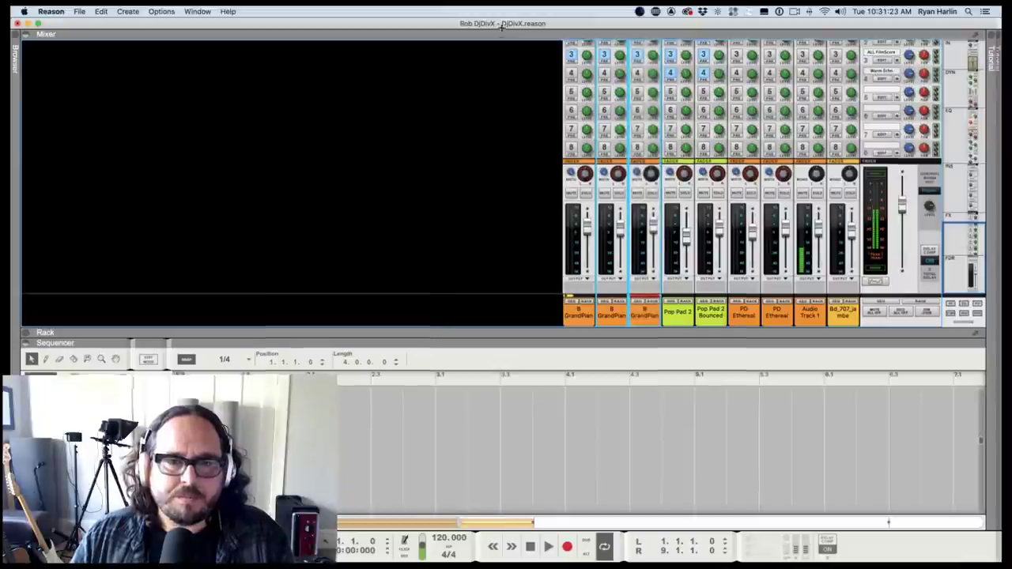
drag(425, 356, 511, 12)
scroll(355, 176, down, 5)
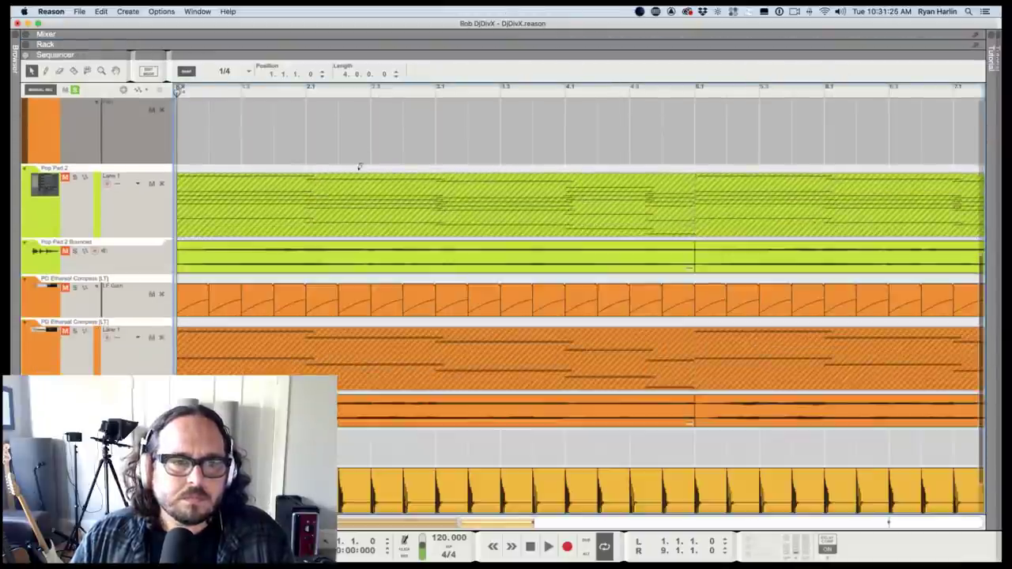
Draw a one-bar automation clip at bar 2 on the Bounced 2 track's pan lane and play through it.
scroll(342, 178, up, 2)
scroll(341, 178, up, 2)
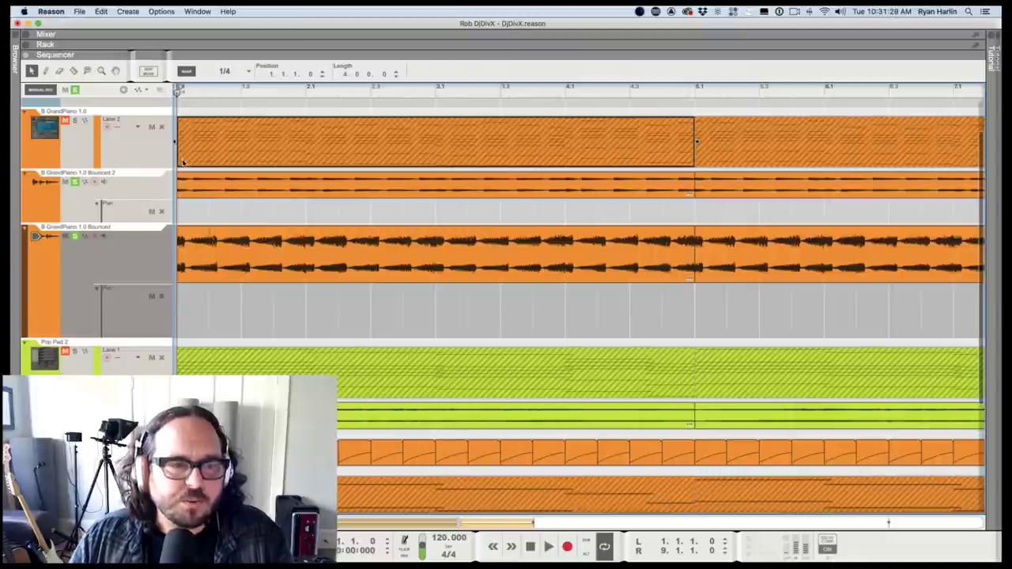
key(space)
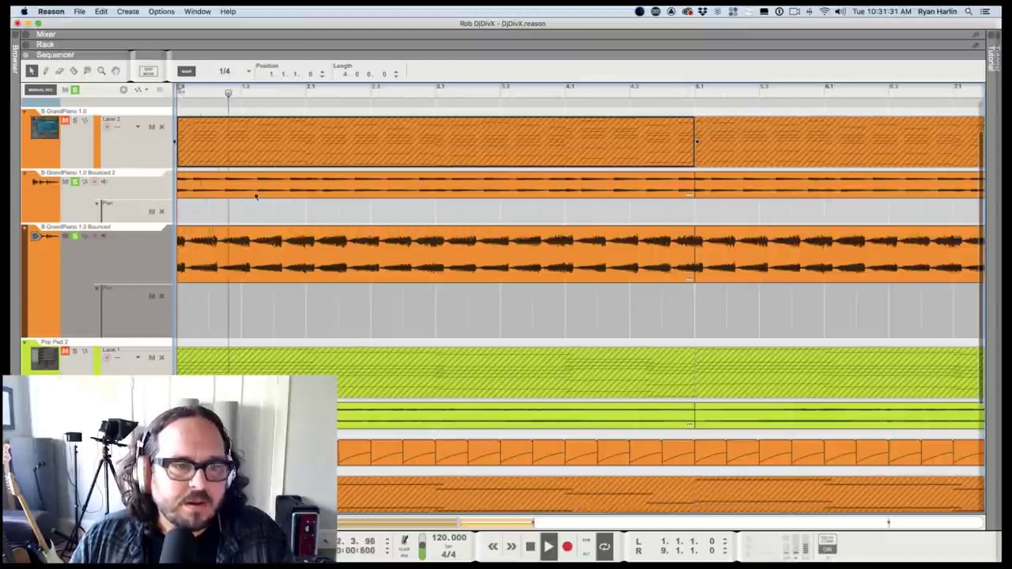
key(space)
drag(306, 91, 144, 88)
click(298, 93)
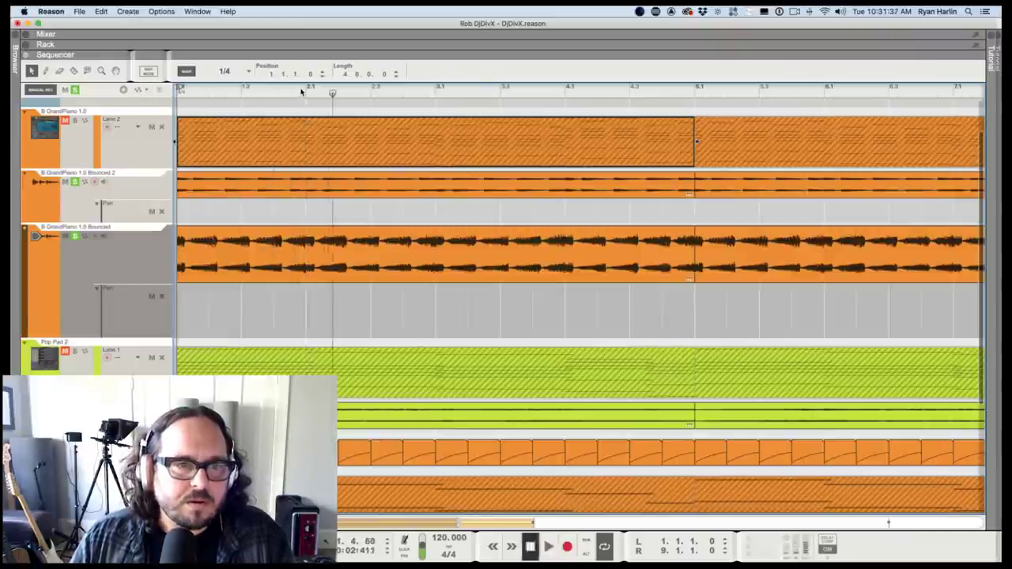
drag(316, 224, 428, 228)
key(space)
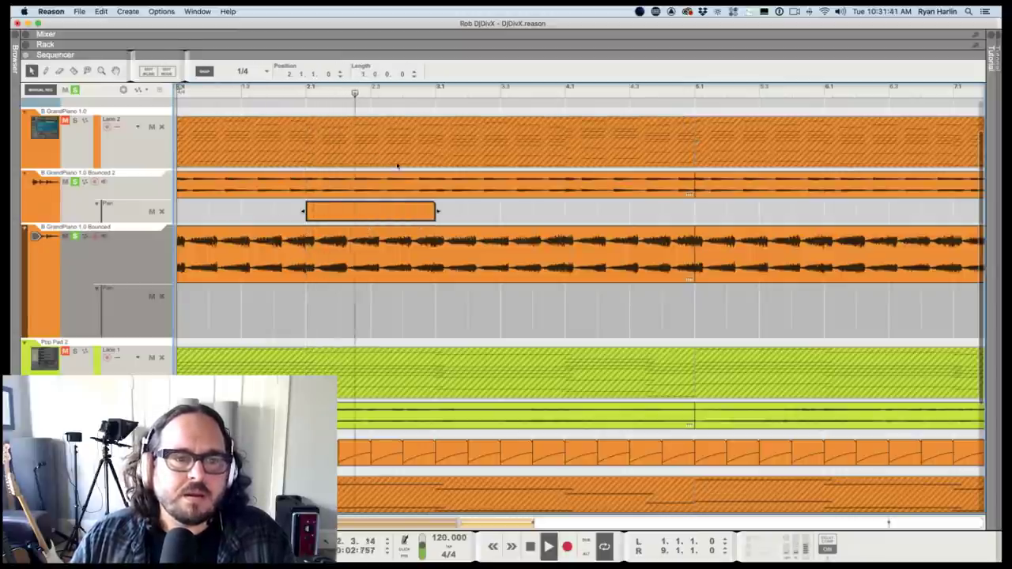
key(space)
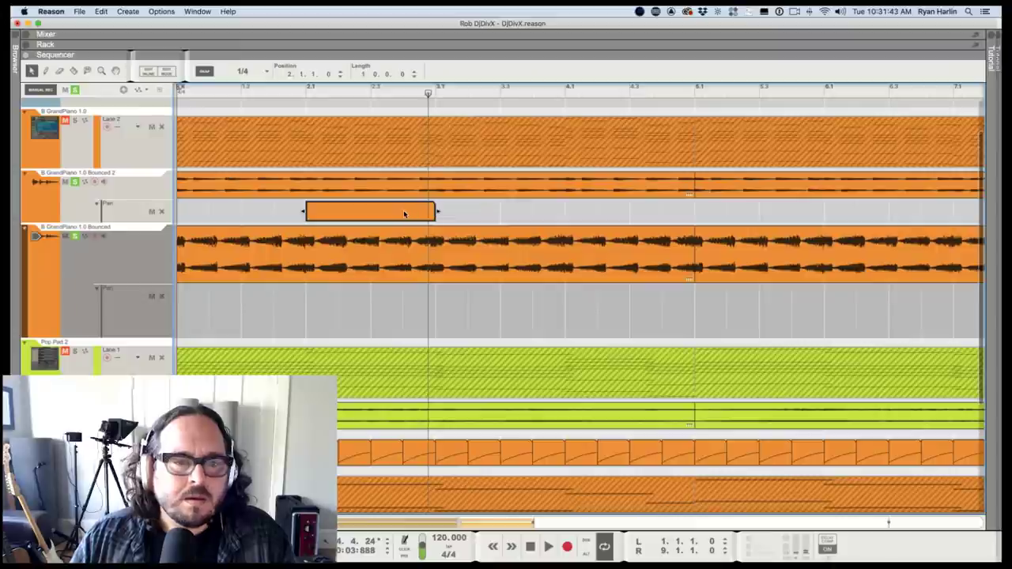
Pan the Bounced 2 automation clip to the right, and draw a matching bar 2 clip at -100 on the Bounced track's pan lane.
double_click(330, 210)
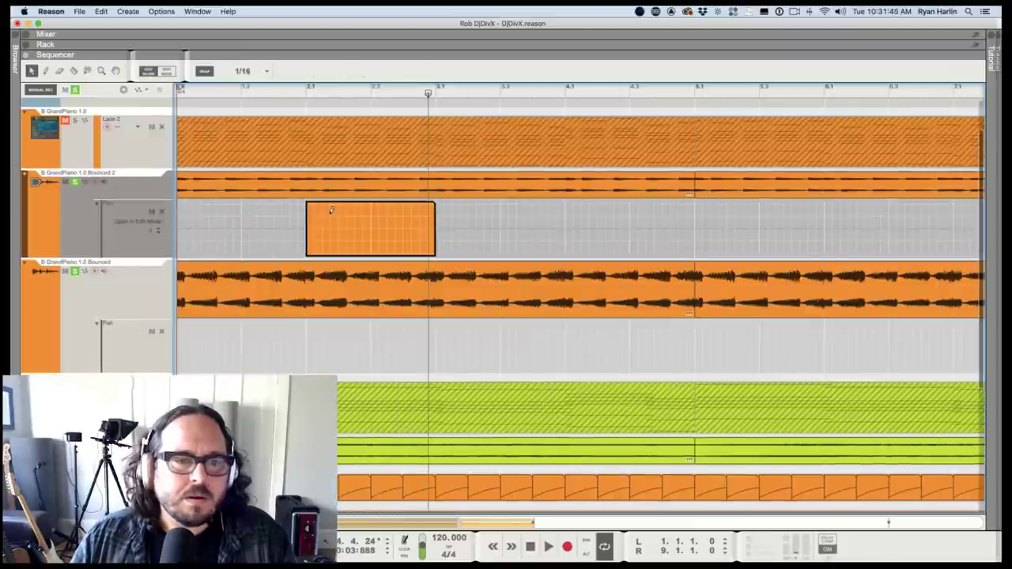
drag(307, 313, 435, 312)
double_click(379, 303)
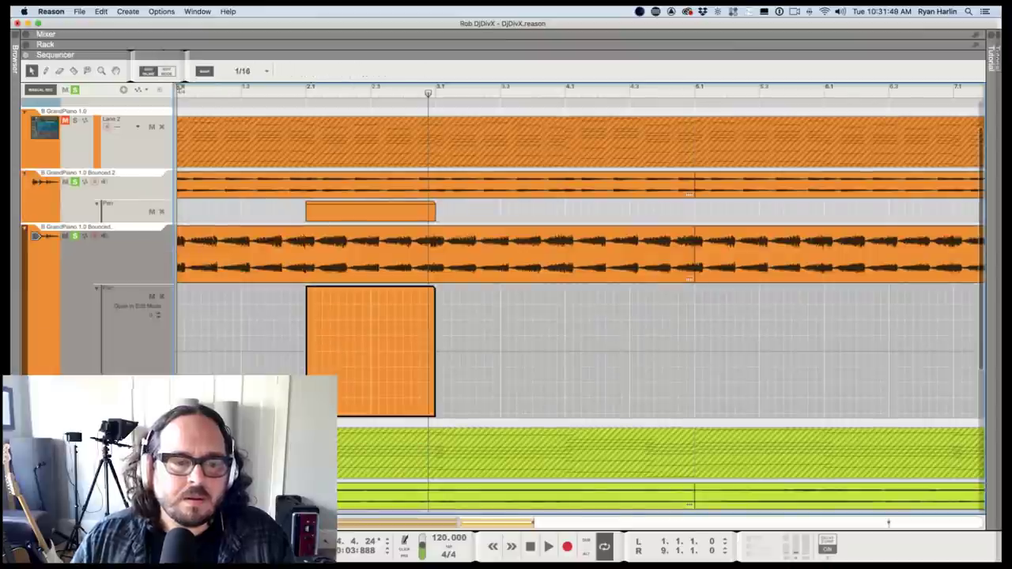
Leave clip editing and play the arrangement from the start to hear the pan automation at bar 2.
click(299, 94)
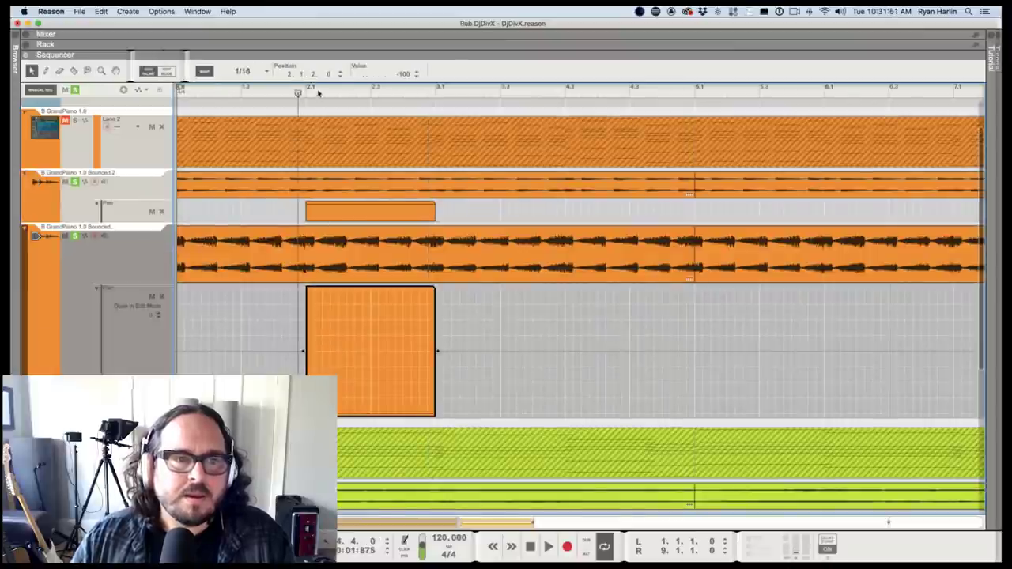
drag(247, 89, 127, 204)
click(235, 107)
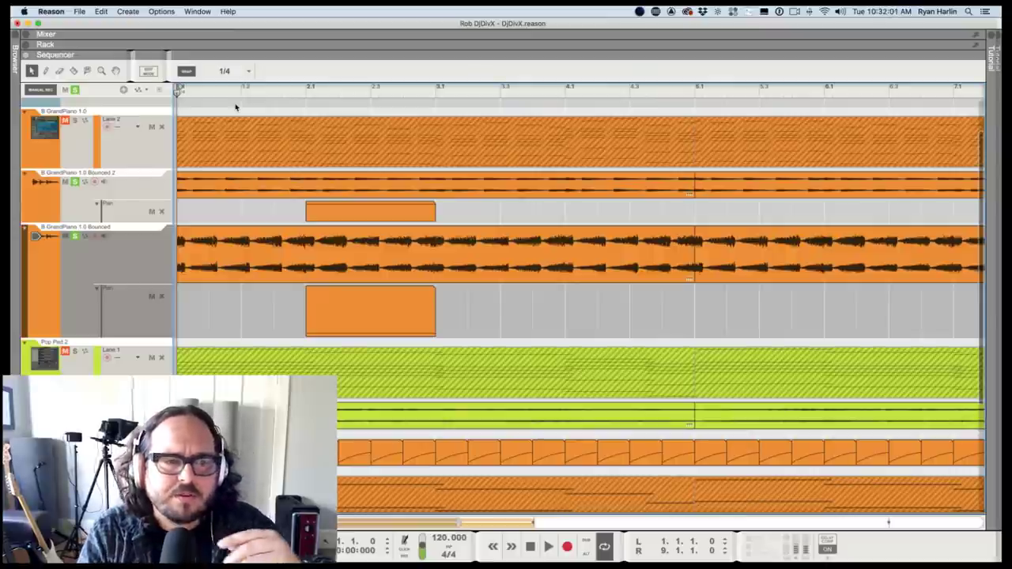
key(space)
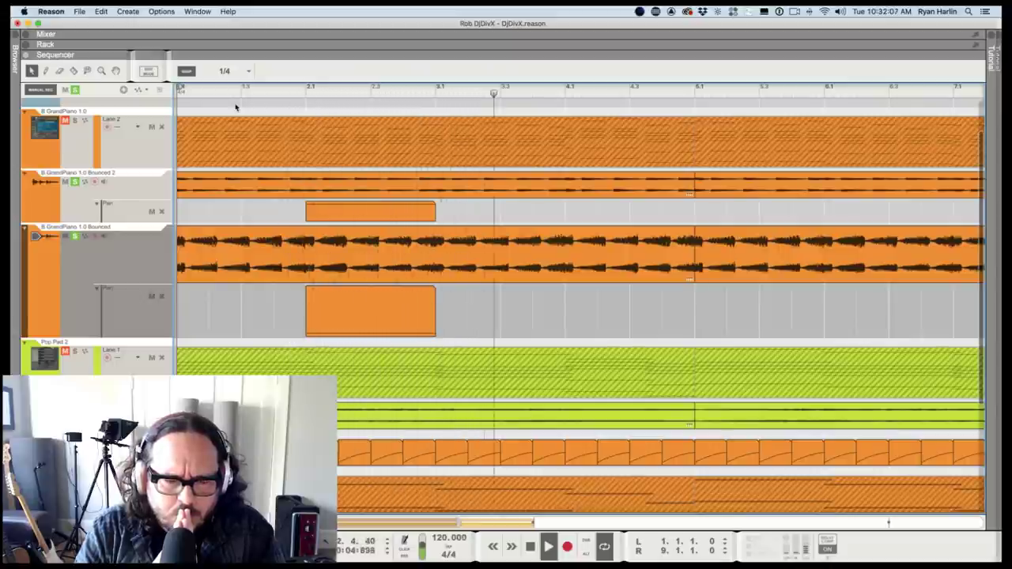
Copy the bar 2 pan clips on both bounced piano tracks to bar 4, and set the loop end to bar 5.
drag(317, 210, 583, 208)
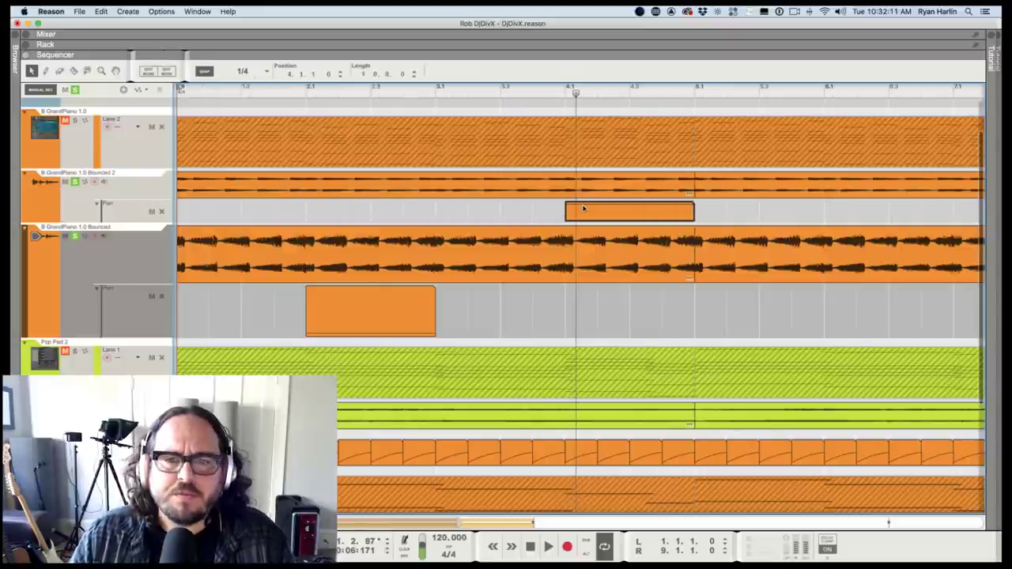
key(super+z)
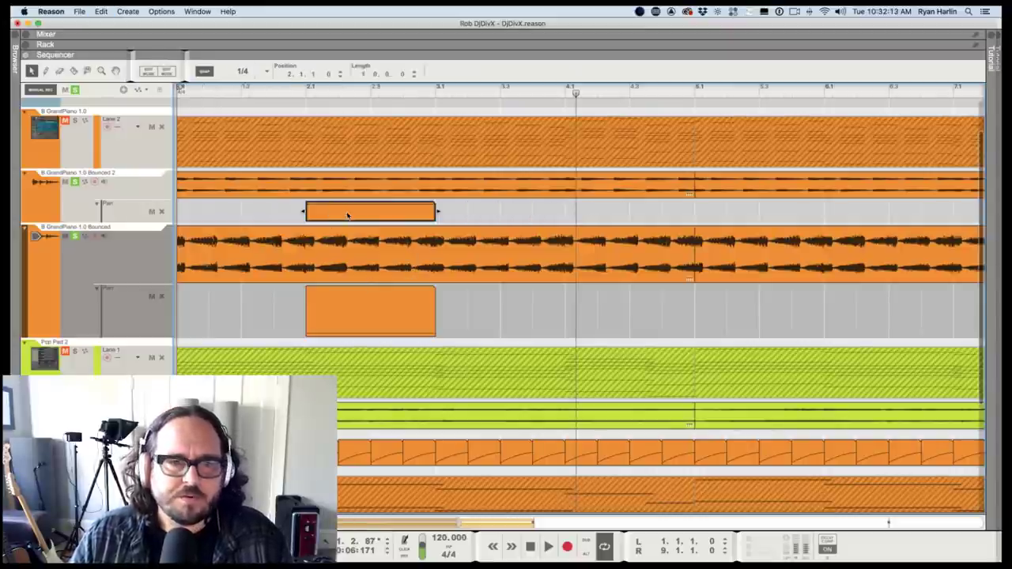
drag(603, 213, 595, 212)
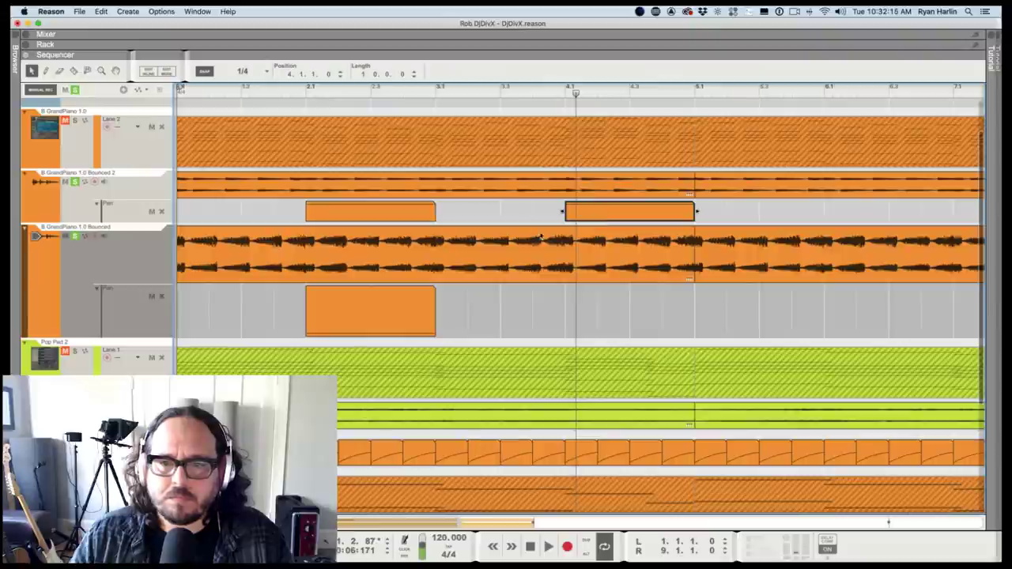
drag(343, 317, 617, 340)
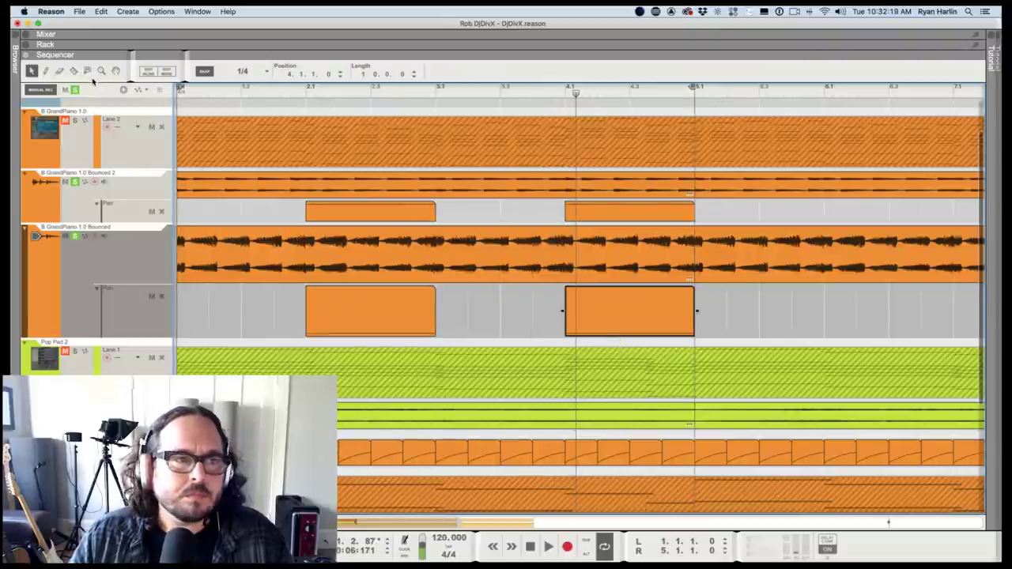
Play the four-bar loop from the start to hear the panned sections at bars 2 and 4.
key(shift+Return)
key(space)
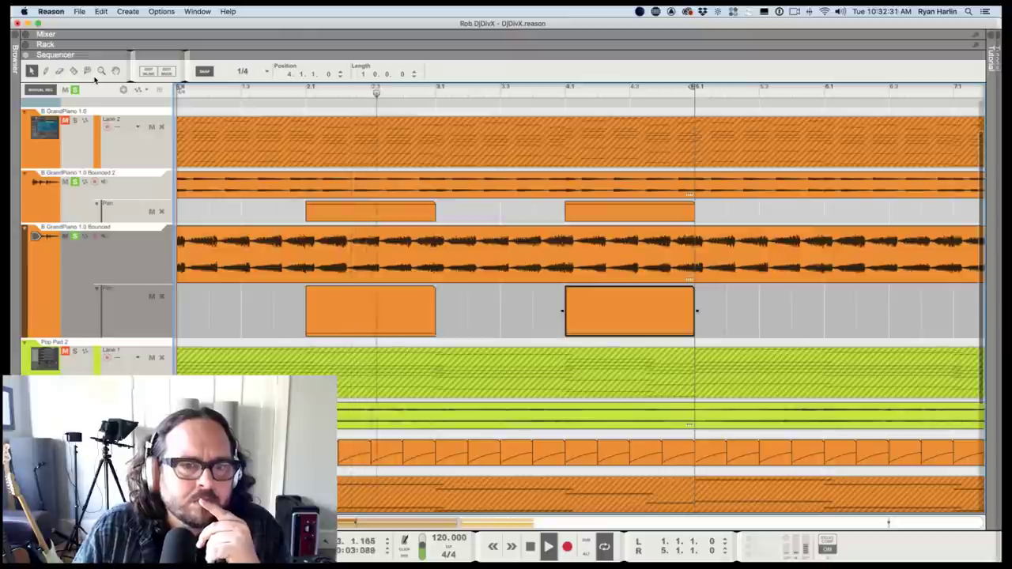
Move the bar 2 pan clips on both bounced piano tracks to position 1.2.1.0 and shorten each to one beat.
key(space)
click(290, 220)
drag(326, 215, 243, 212)
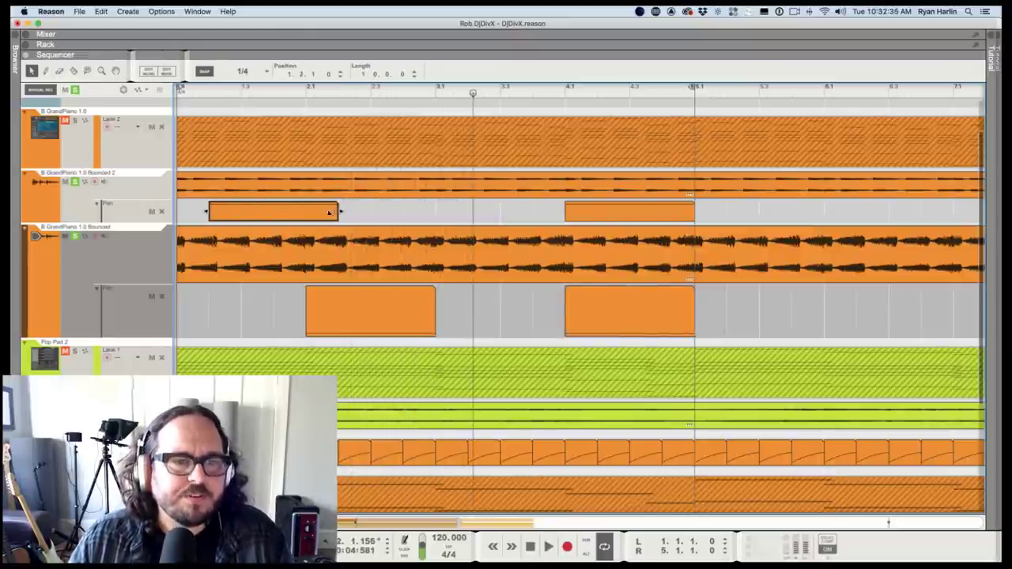
drag(340, 212, 242, 220)
drag(314, 307, 276, 310)
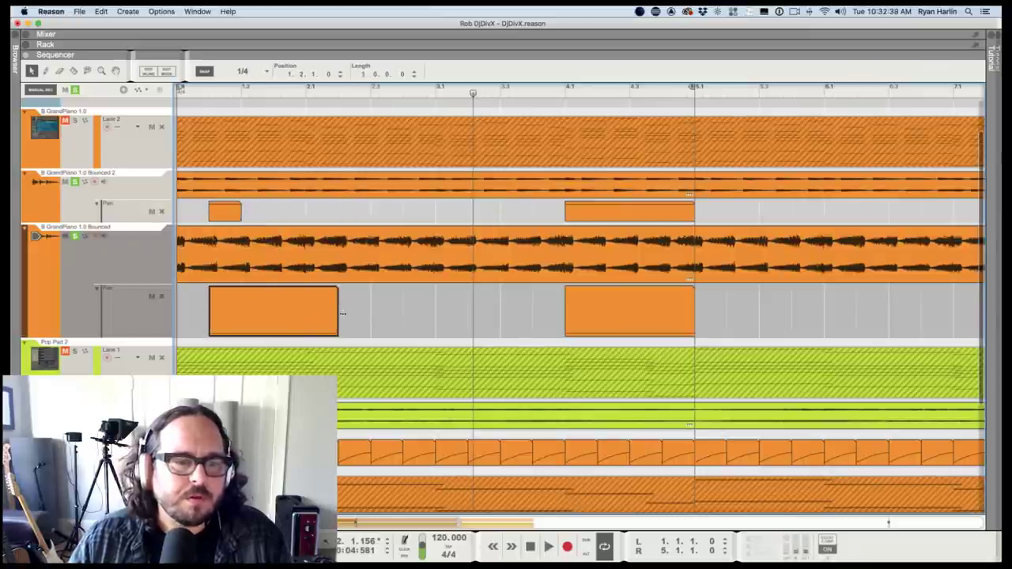
drag(342, 312, 184, 307)
Copy the one-beat pan clips on both bounced piano tracks to beat 4 of bar 1 and play them.
click(270, 213)
click(219, 294)
shift+click(228, 212)
drag(214, 212, 278, 223)
key(space)
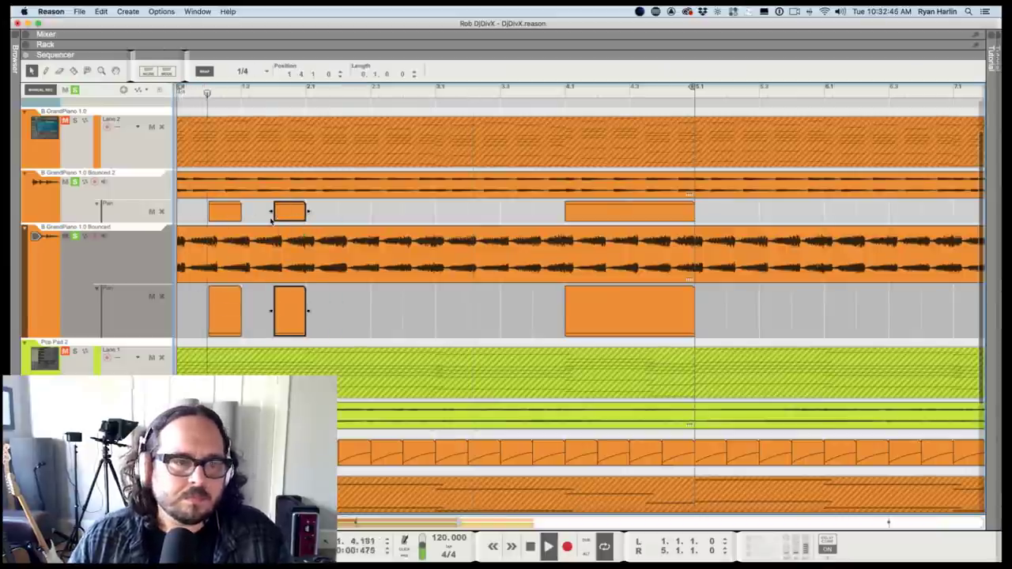
Copy the pair of one-beat pan clips to beats 2 and 4 of bar 2, and play from the start.
drag(289, 211, 355, 209)
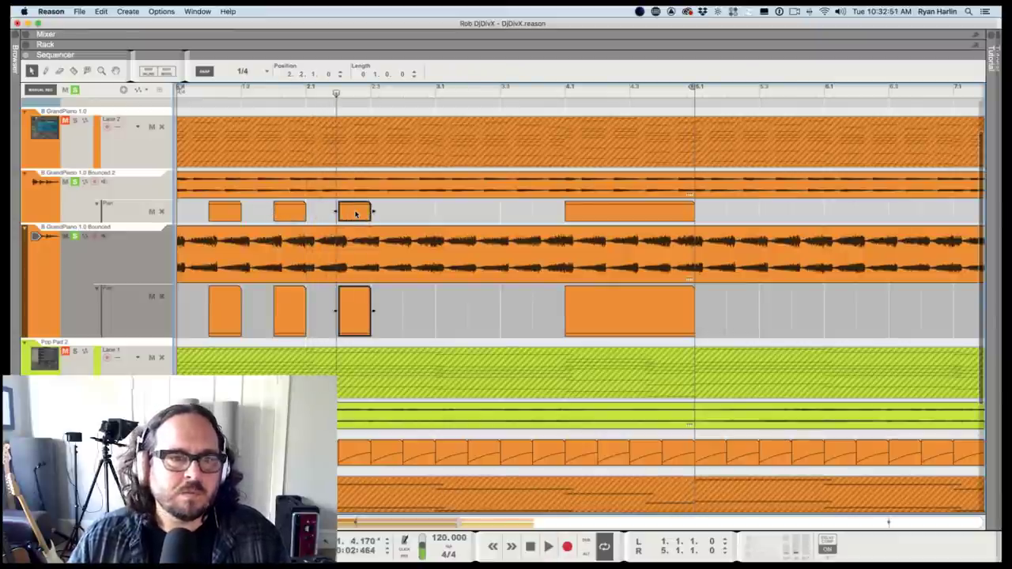
drag(383, 215, 413, 212)
key(shift+Return)
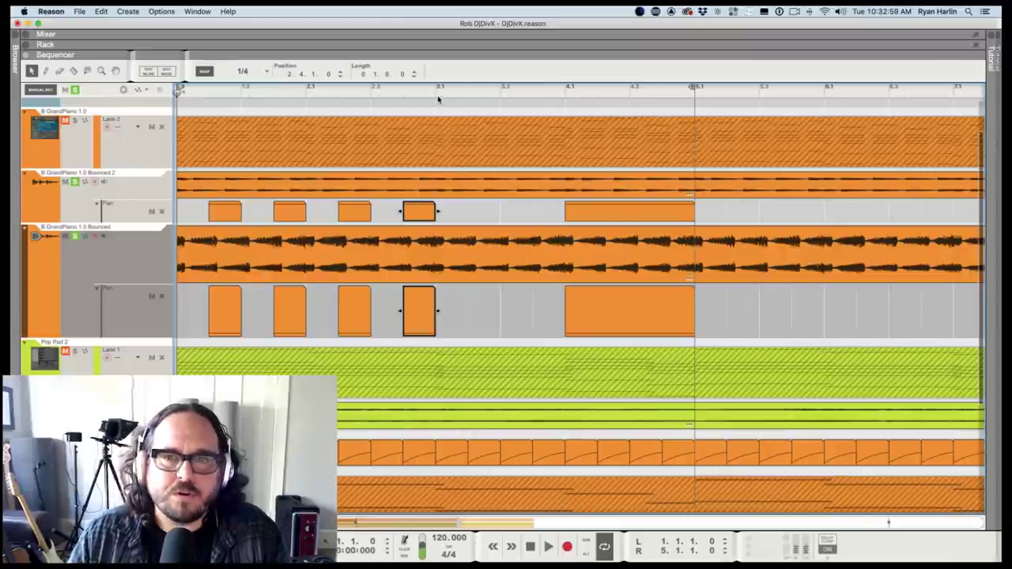
key(space)
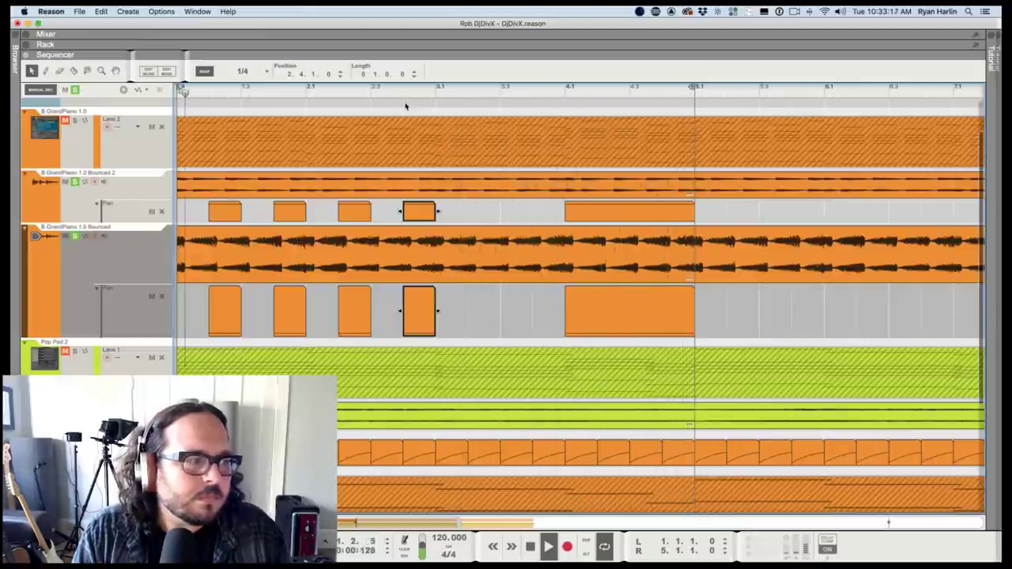
Stop playback and delete the full-bar pan clips at bar 4 on both bounced piano tracks.
key(space)
click(571, 211)
shift+click(597, 329)
key(Delete)
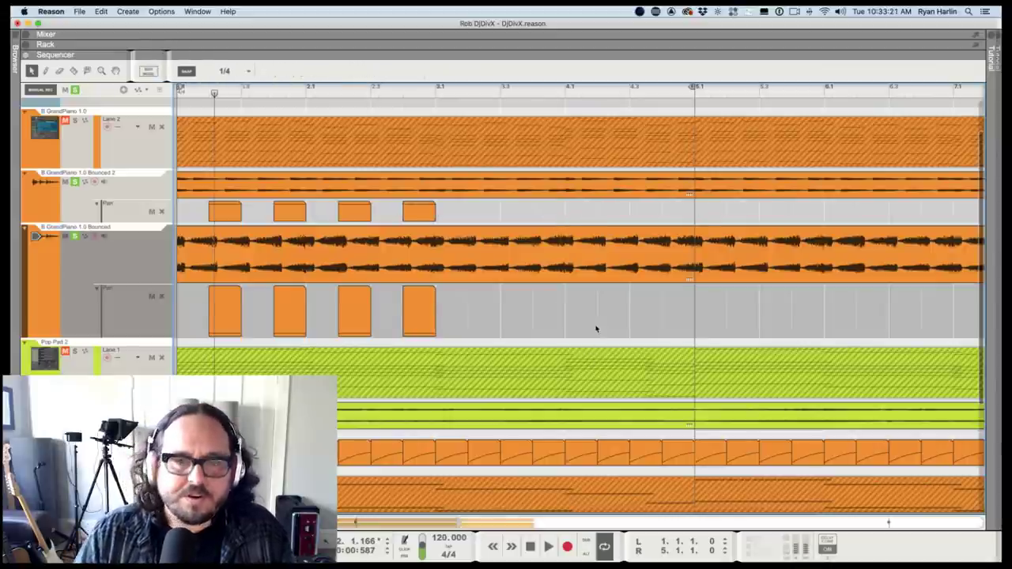
Copy the four one-beat pan clips on each bounced piano track into bars 3 and 4, and return to the start.
drag(301, 222, 490, 229)
drag(478, 293, 220, 310)
drag(226, 306, 486, 305)
key(shift+Return)
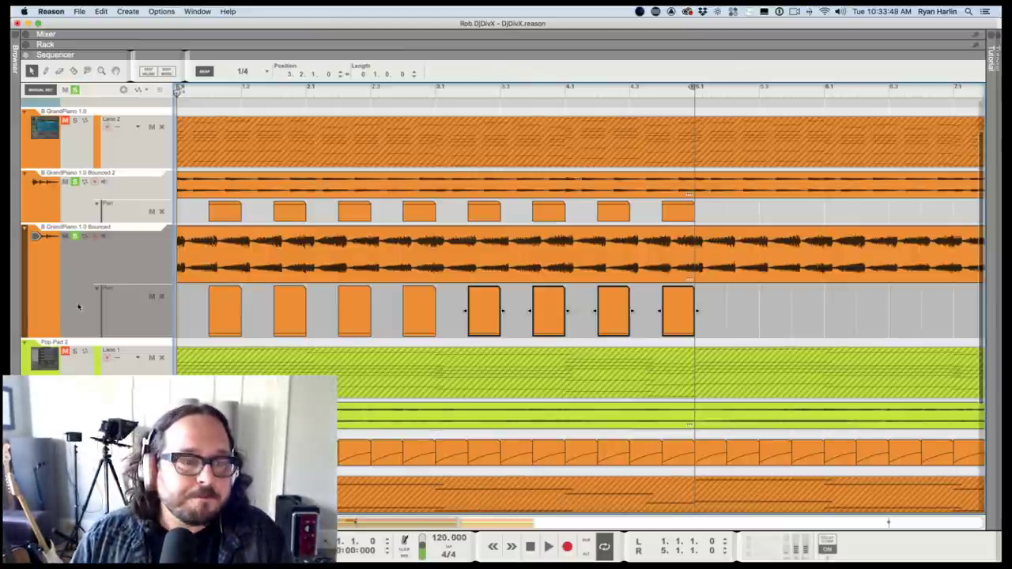
Clear all solos and play the full arrangement to hear the beat-by-beat panning in the mix.
click(74, 91)
scroll(335, 316, down, 3)
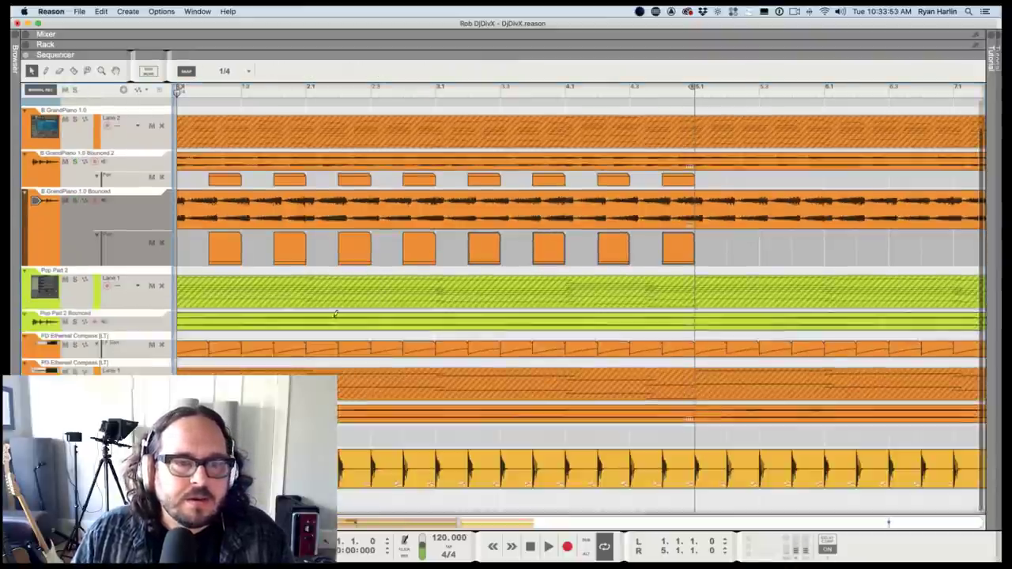
scroll(340, 296, down, 5)
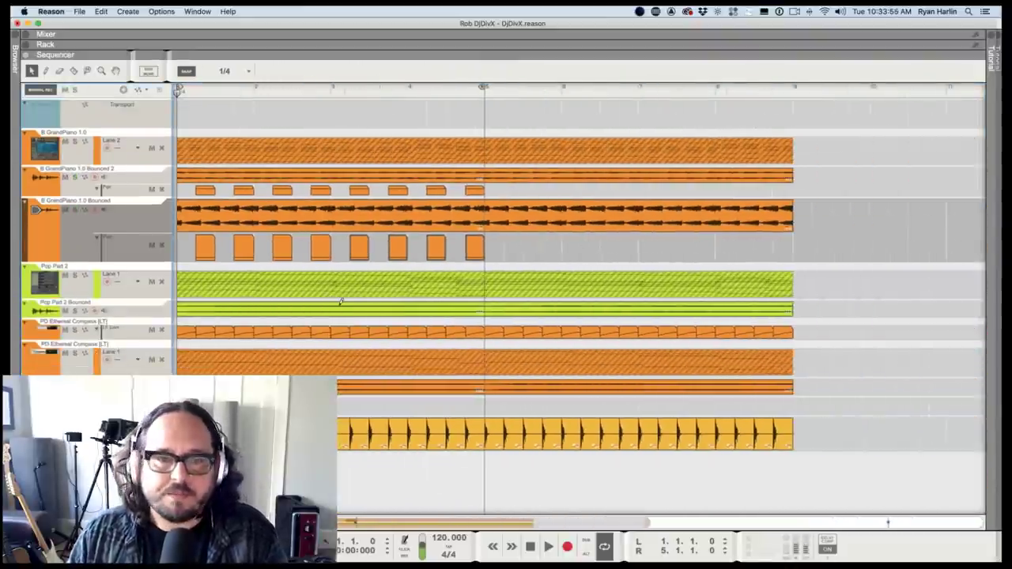
key(space)
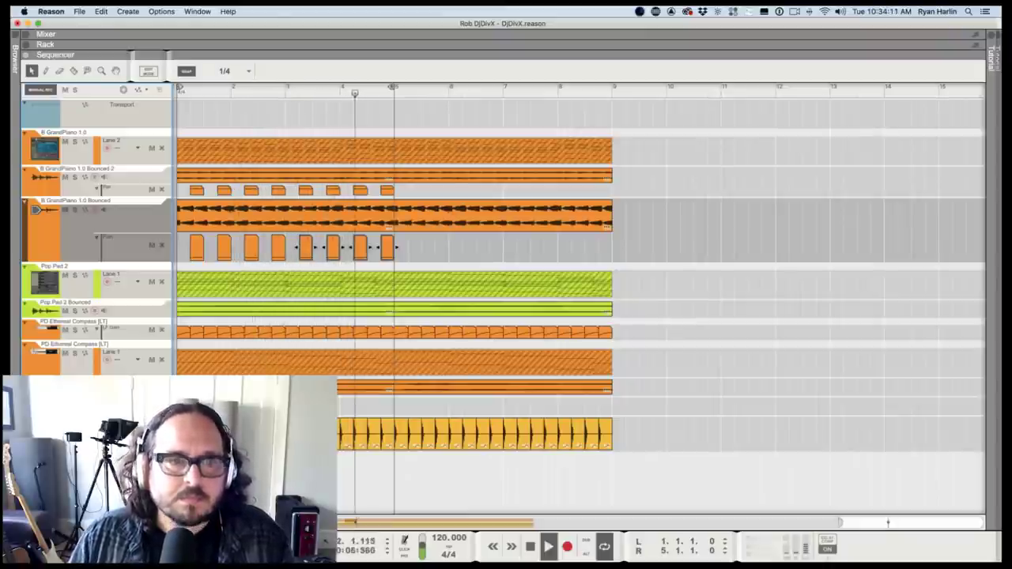
key(space)
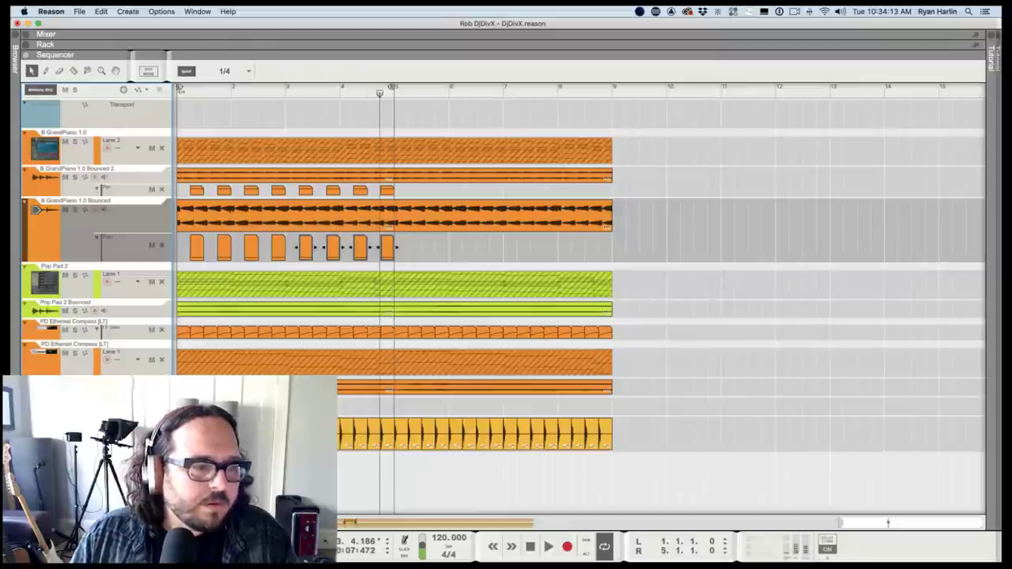
Solo the bounced audio track below the PD Ethereal Compass tracks and play it from the start.
click(95, 387)
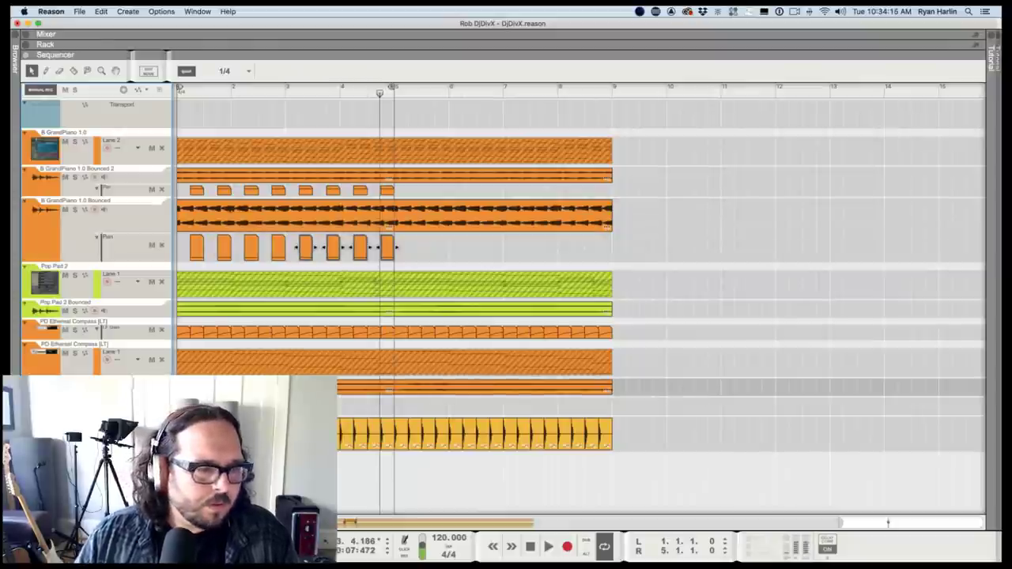
key(s)
key(shift+Return)
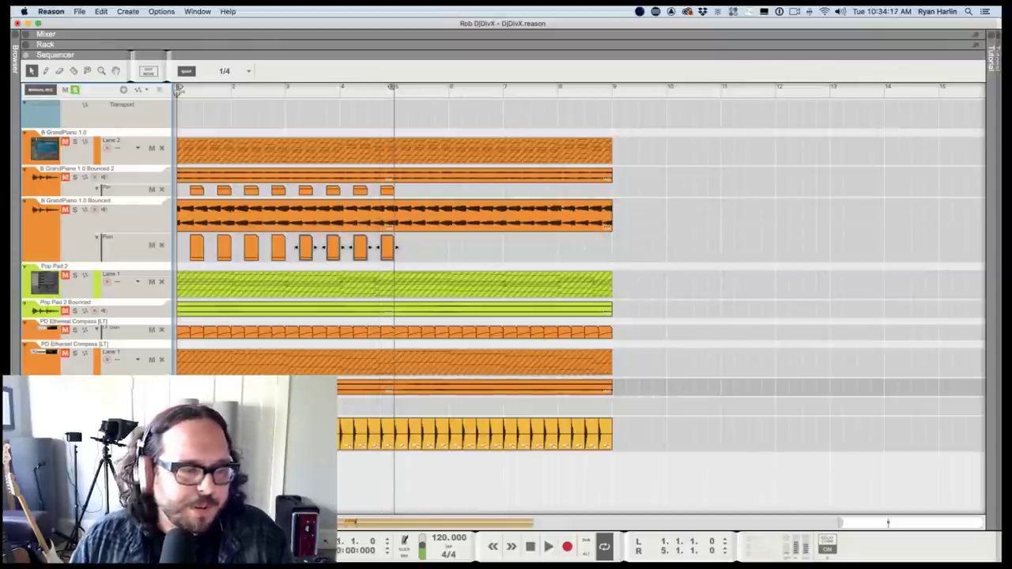
key(space)
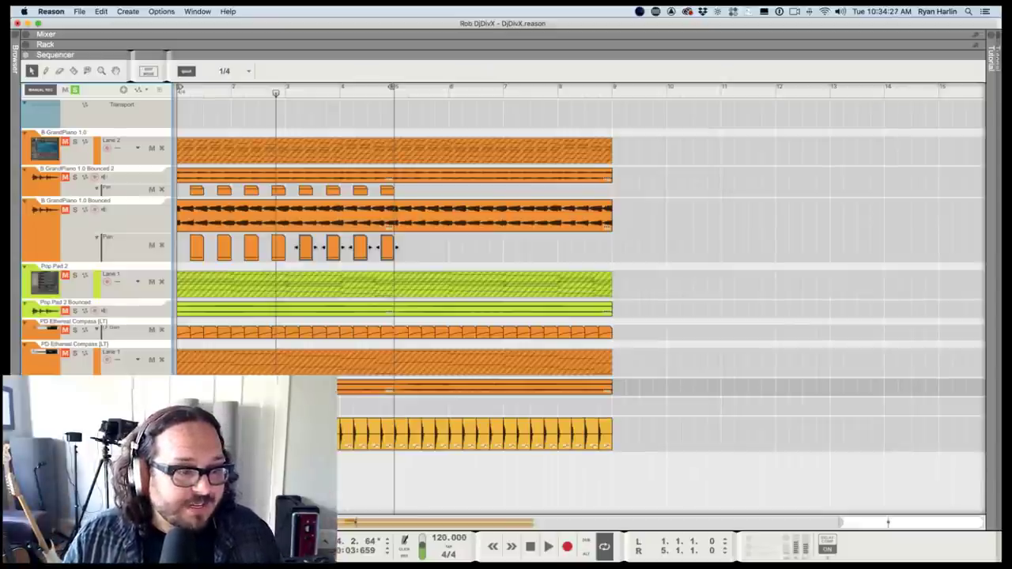
Select the yellow audio track's clip at position 1.4.1.0 and play the soloed arrangement from the start.
double_click(225, 433)
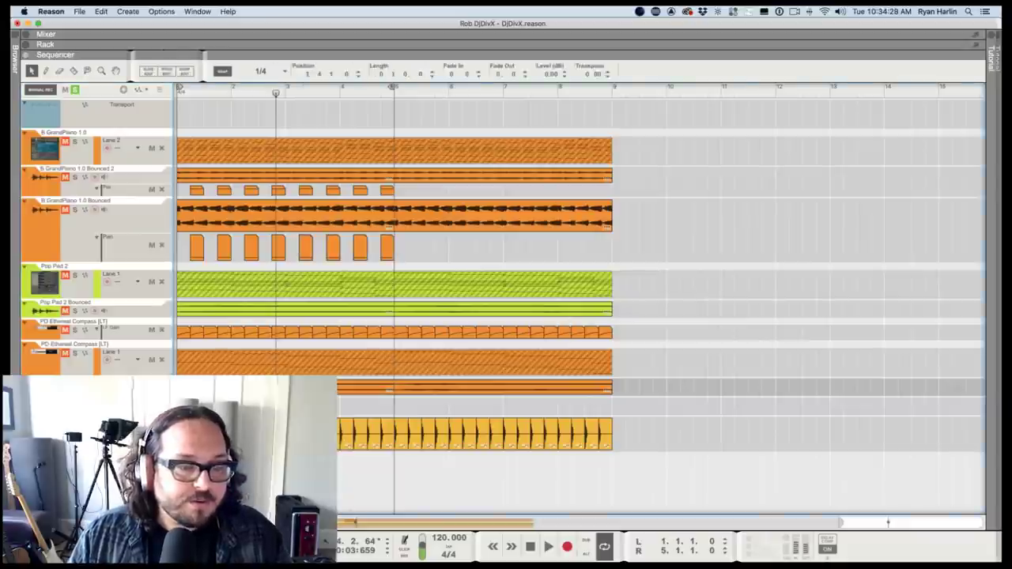
key(super+e)
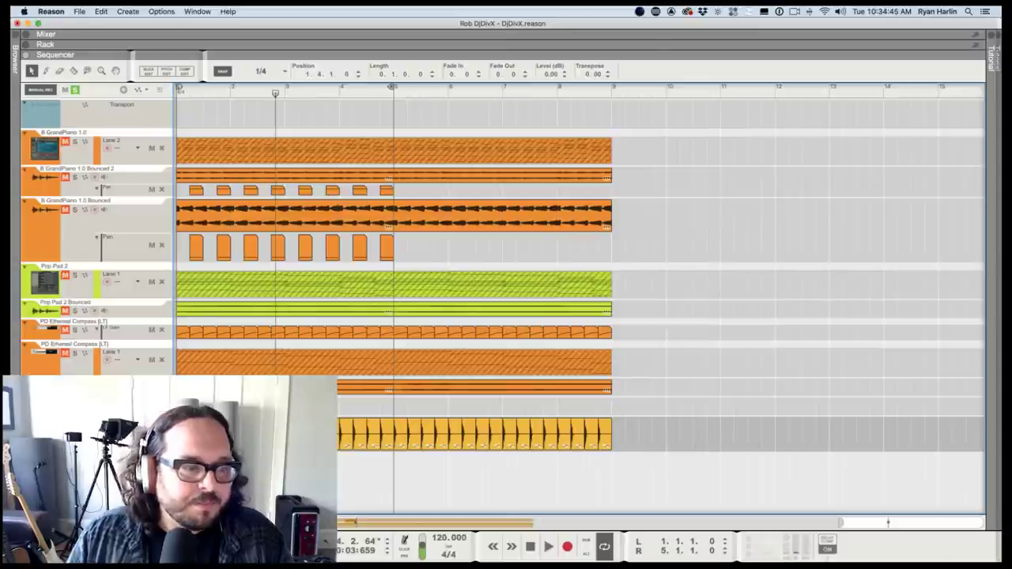
key(Return)
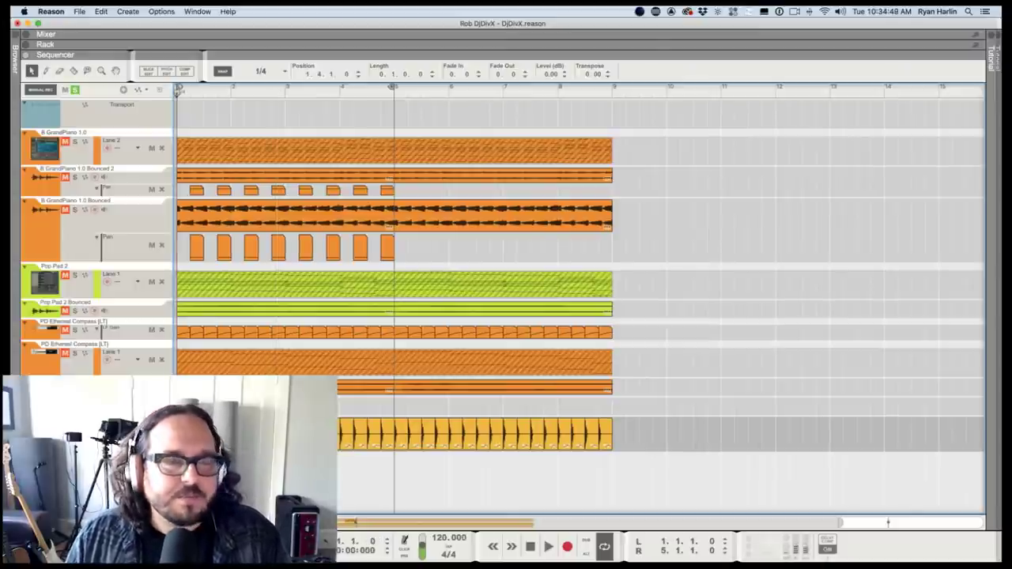
key(space)
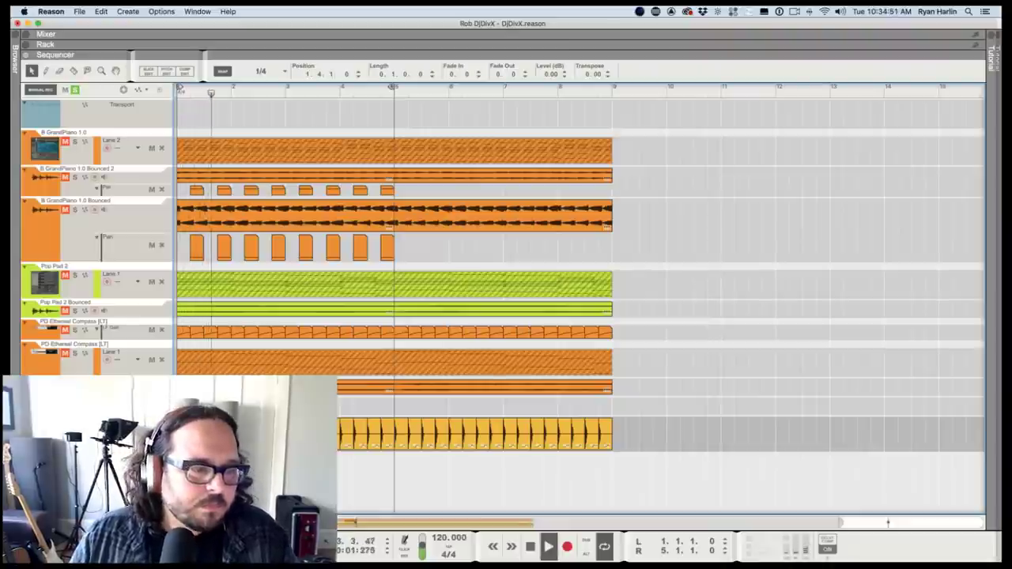
key(space)
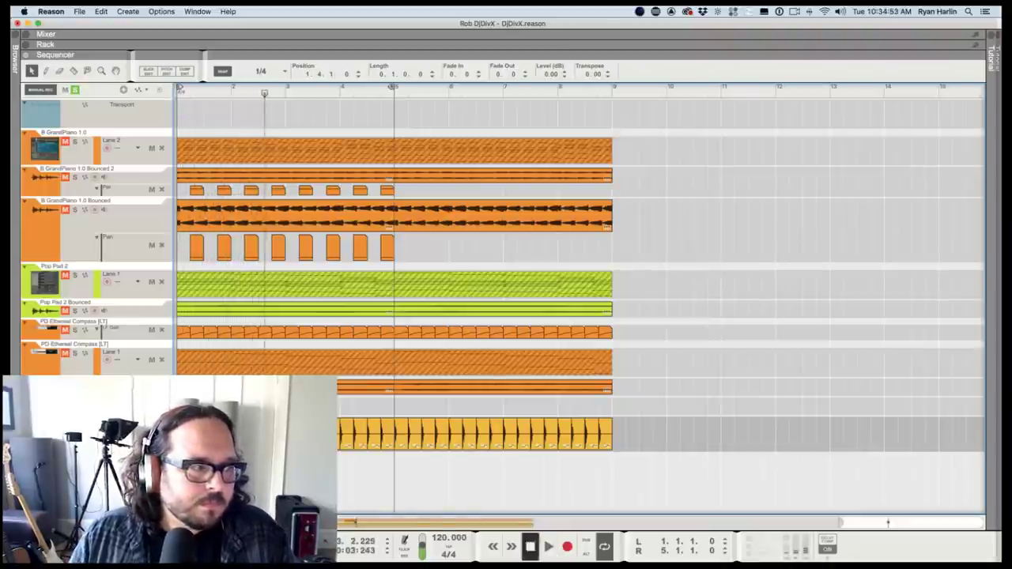
Clear all solos to hear the full mix, undo that change, and play the soloed part from the start.
click(75, 89)
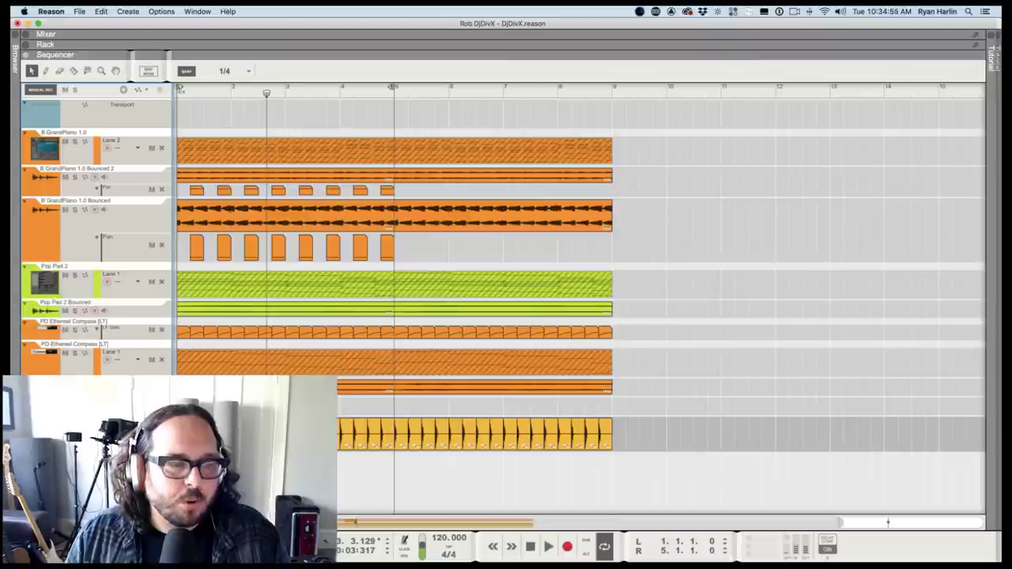
key(space)
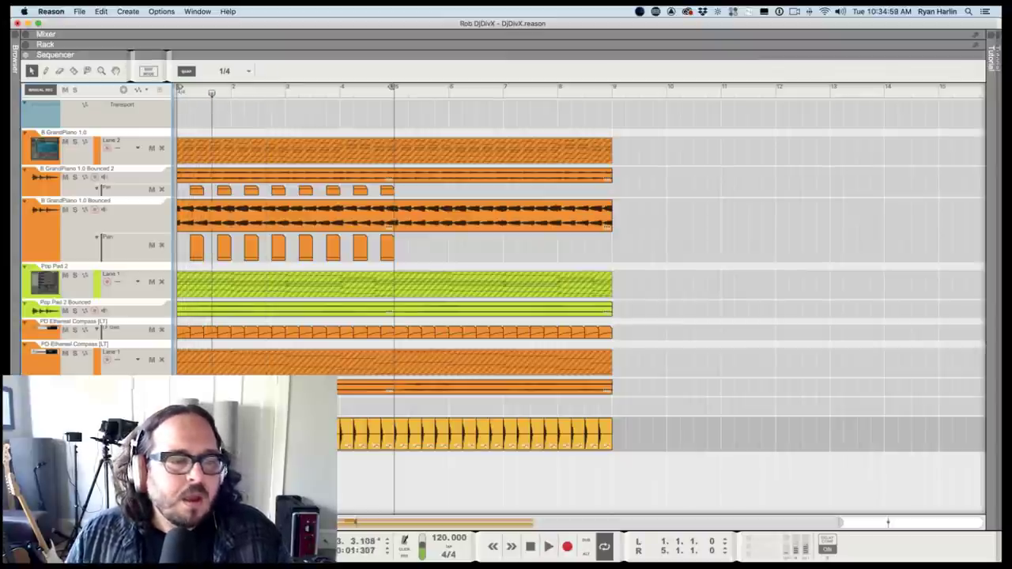
key(super+z)
key(shift+Return)
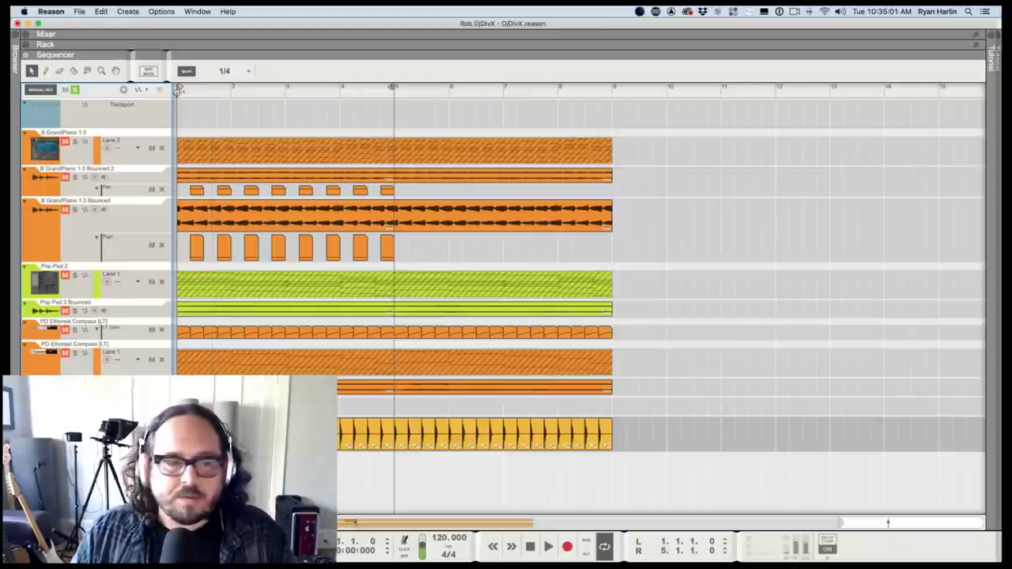
key(space)
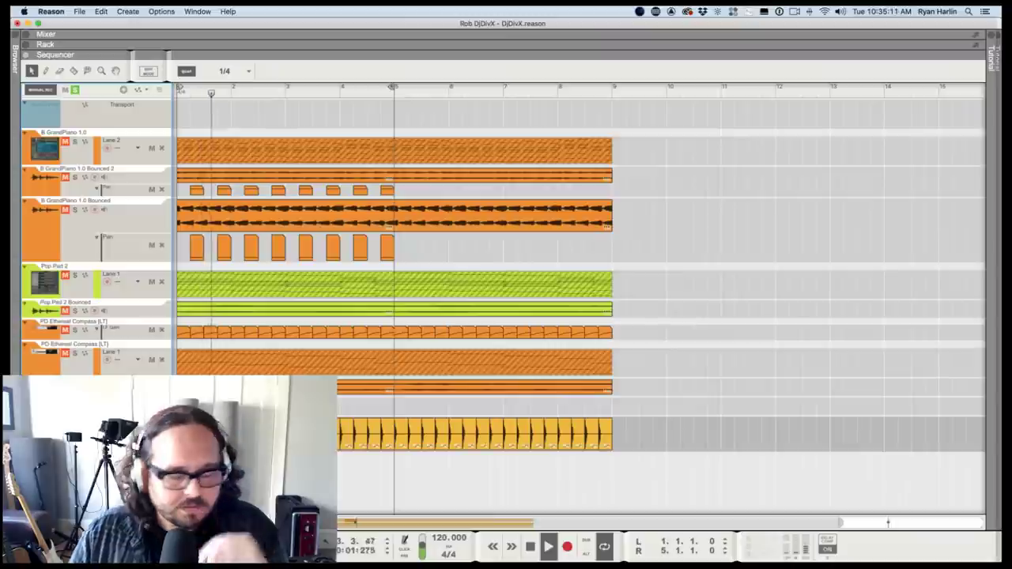
Extend the loop end to bar 9 and play from beat 3 of bar 4 across the clip boundary.
key(space)
drag(393, 87, 610, 101)
click(369, 90)
key(space)
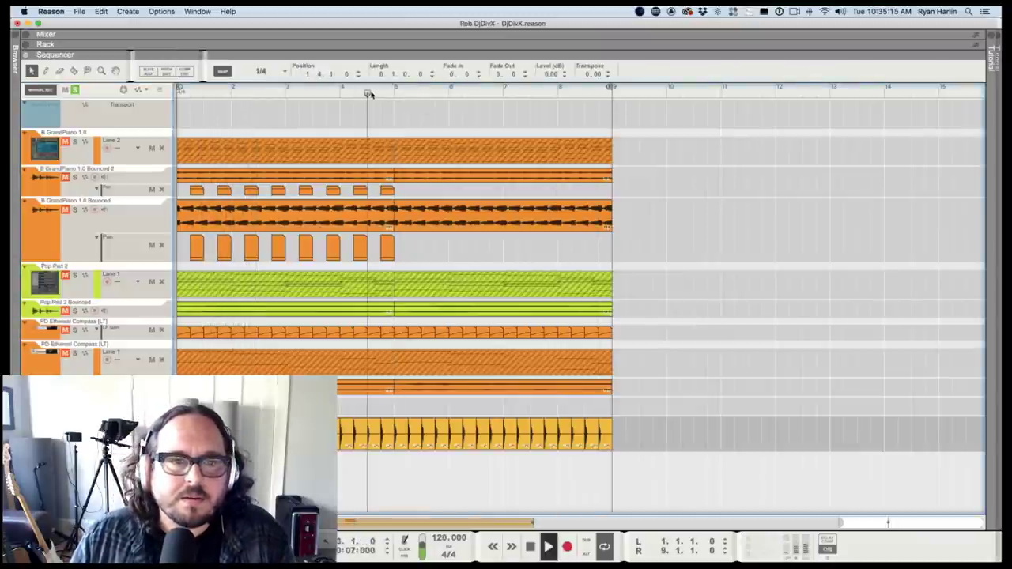
key(space)
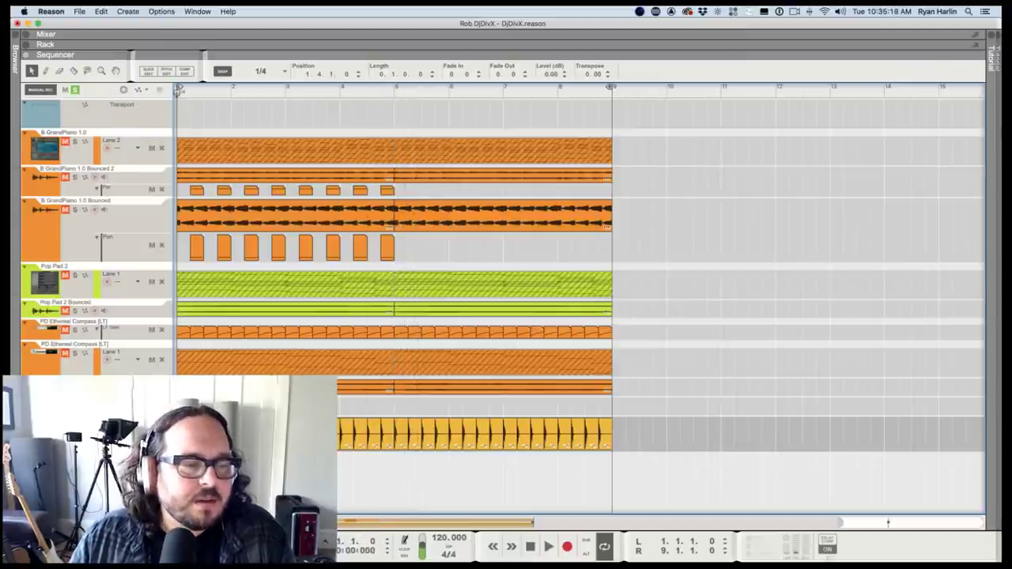
Select the bounced track below PD Ethereal Compass, clear all solos, and play the full mix from the start.
click(95, 387)
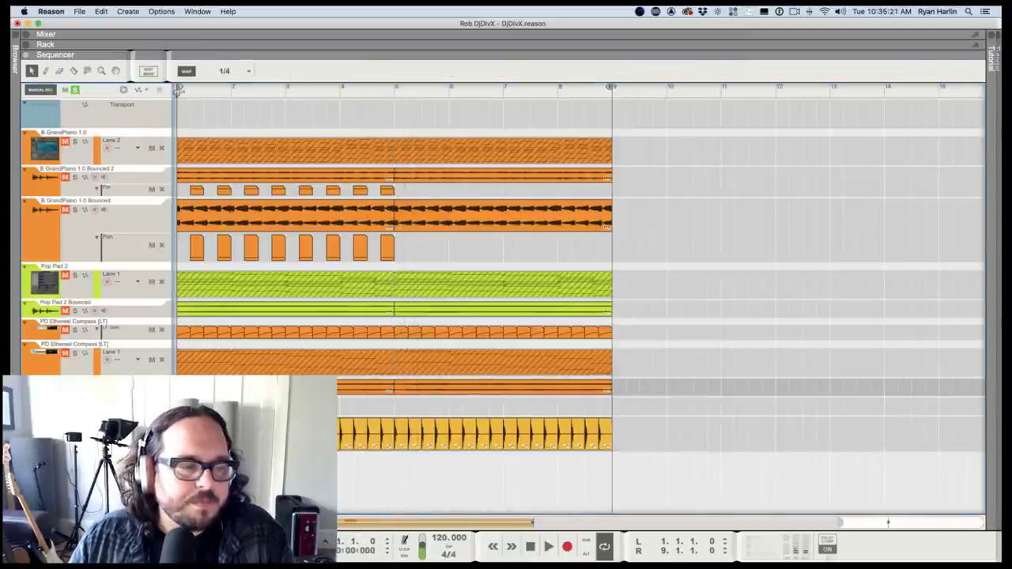
click(75, 386)
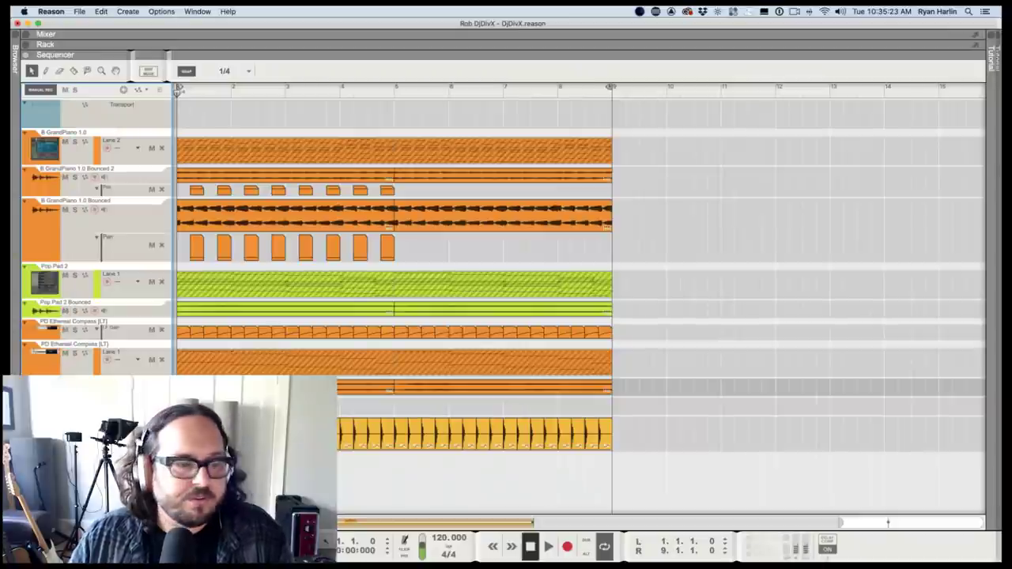
key(space)
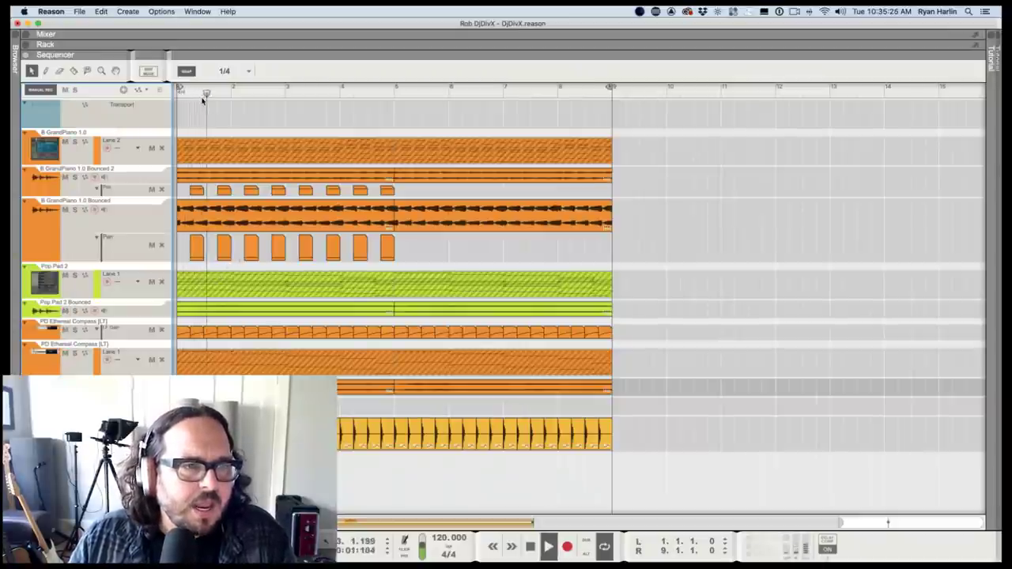
key(space)
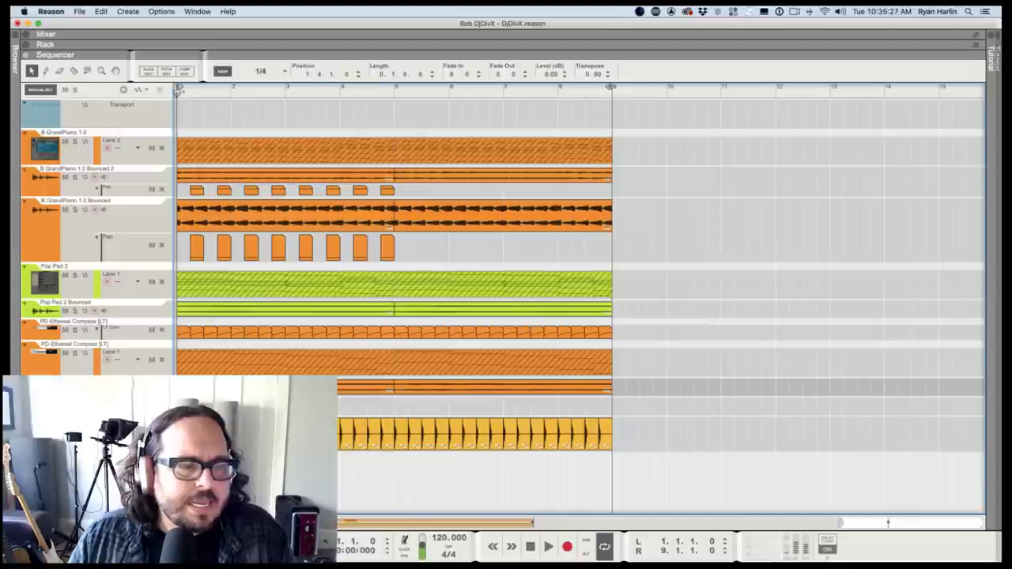
Enlarge the track lanes, undo the clearing of the solos, and move the song position to bar 4.
key(shift+h)
key(shift+h)
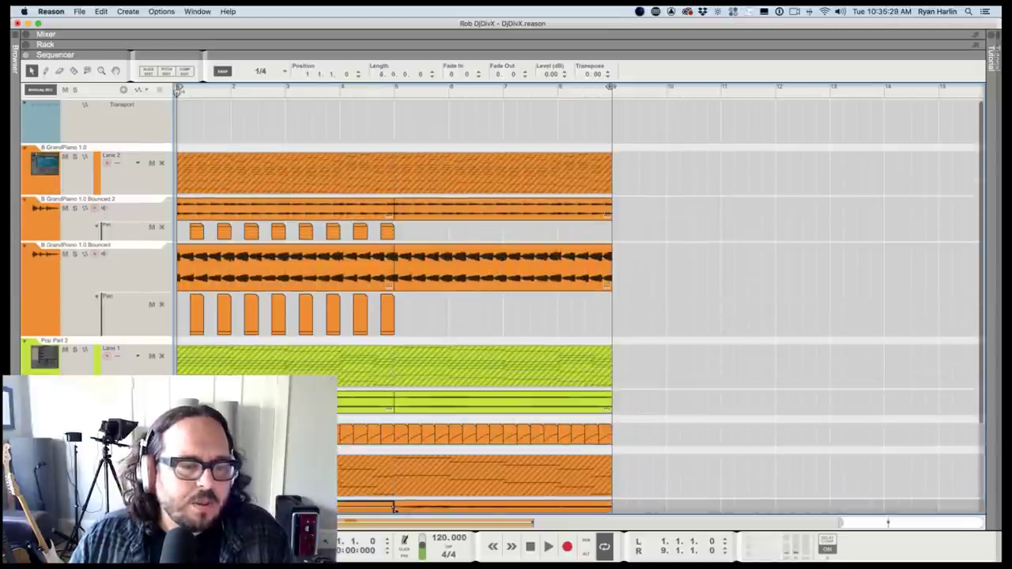
scroll(502, 306, down, 3)
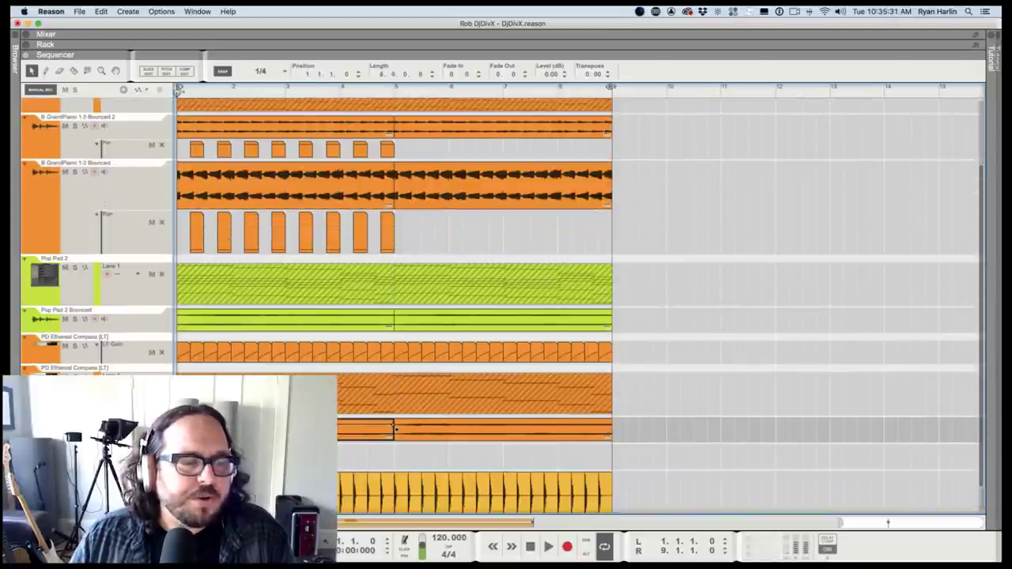
key(super+z)
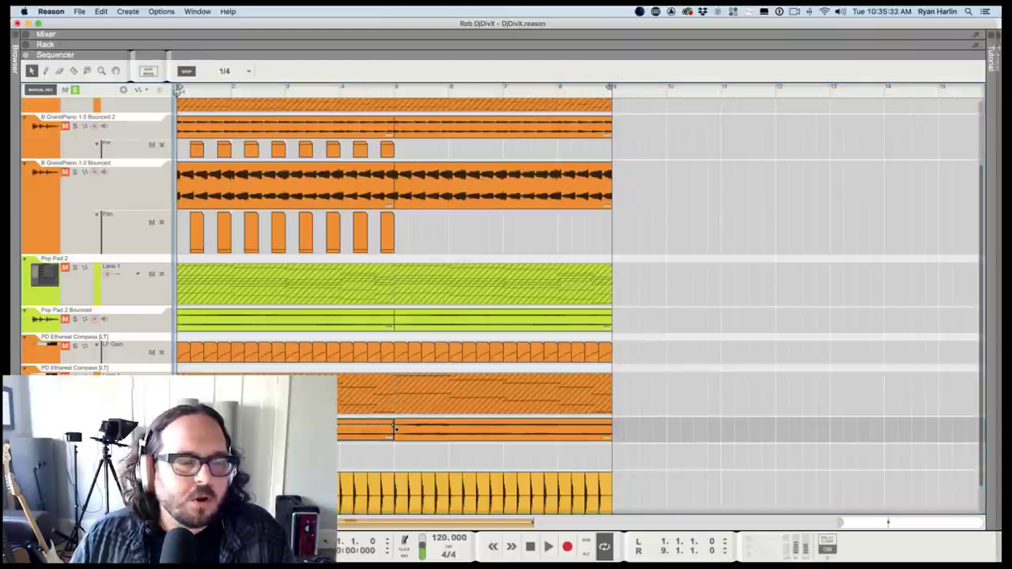
key(space)
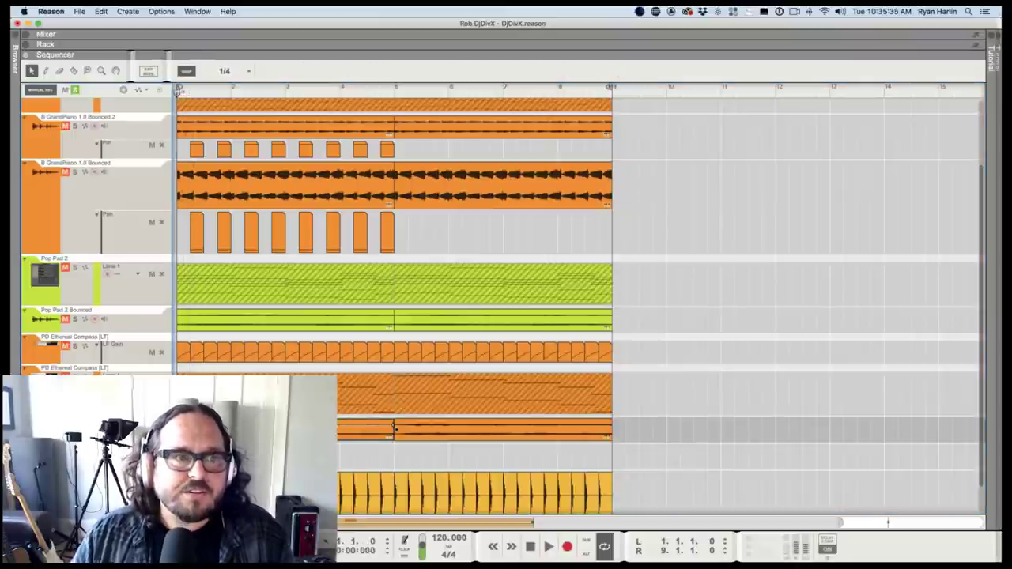
click(341, 94)
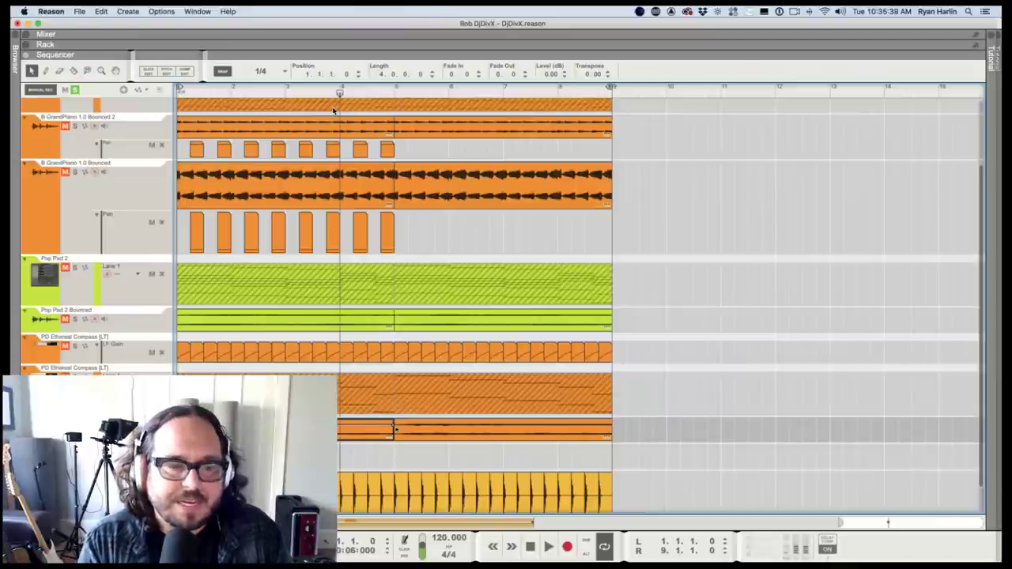
Play the soloed part from bar 4 towards the clip boundary, stop, and return the song position to the start.
key(space)
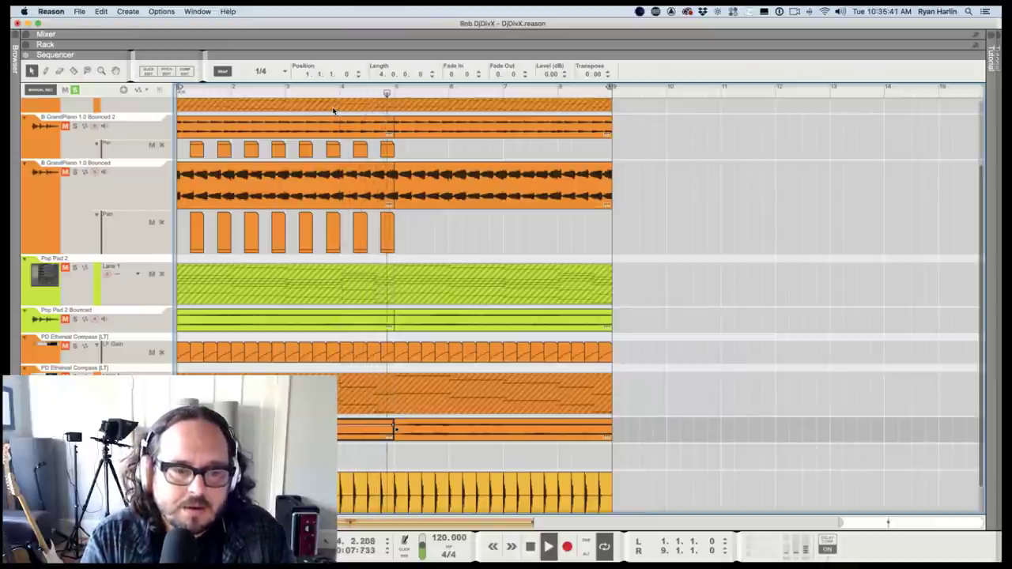
key(space)
key(shift+Return)
key(shift+Return)
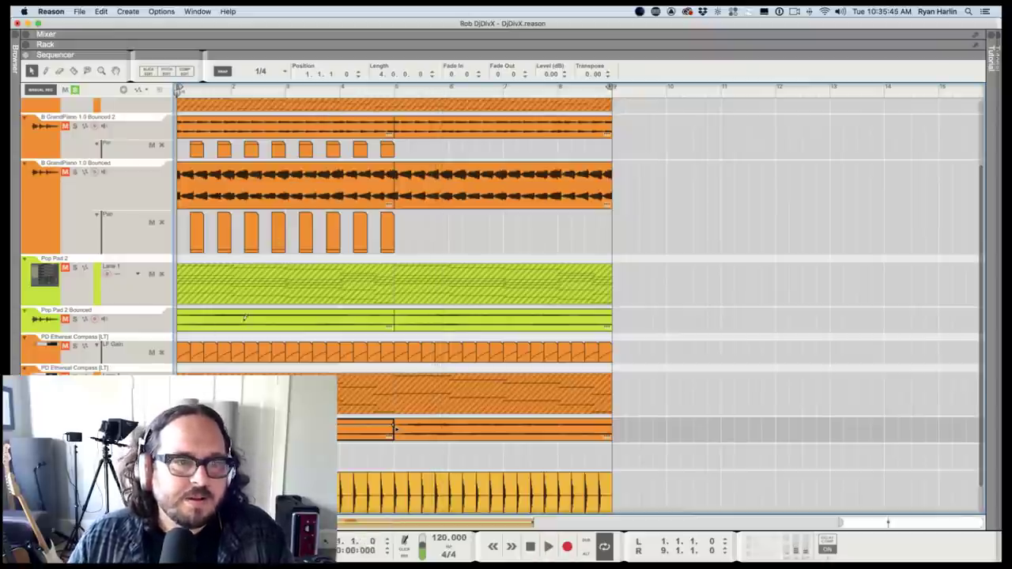
Clear the current solo, solo B GrandPiano 1.0 Bounced and Bounced 2, and play both from the start.
scroll(244, 315, down, 2)
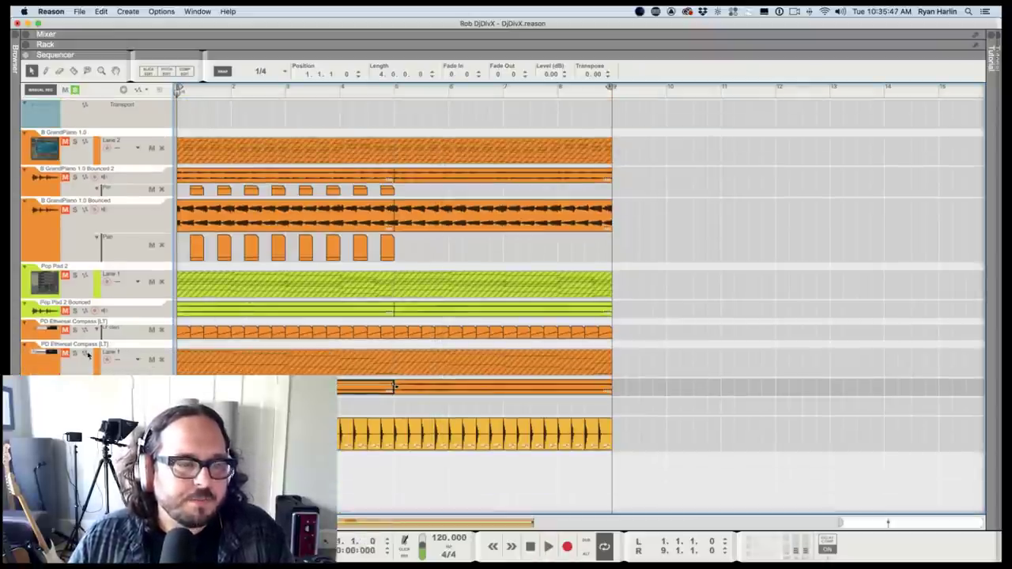
key(super+z)
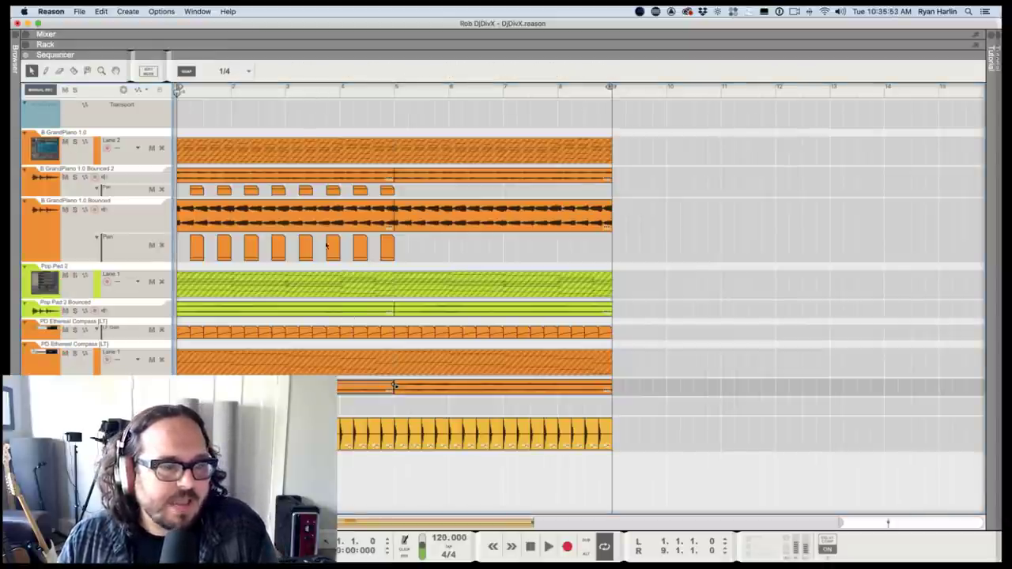
click(338, 94)
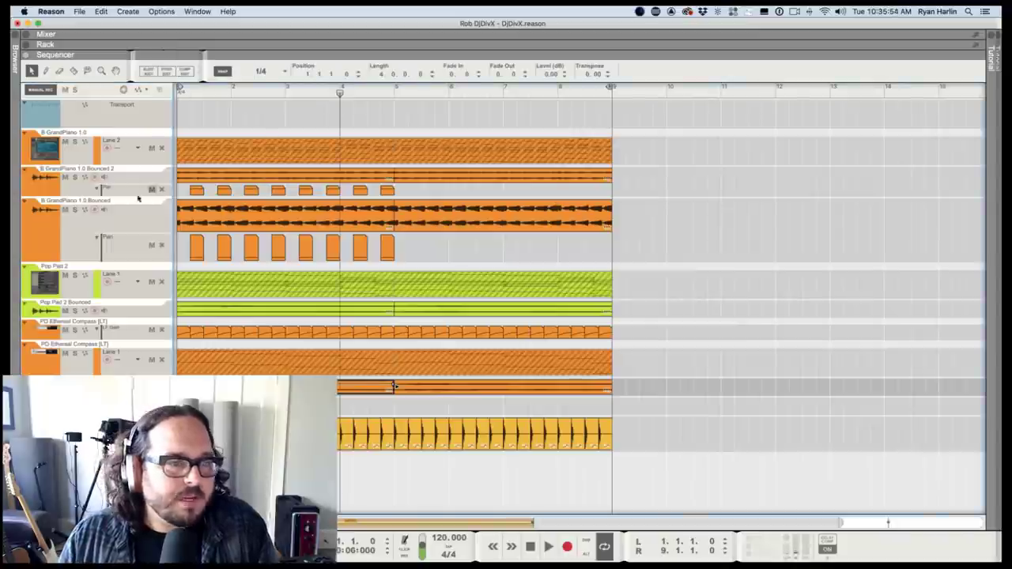
click(75, 209)
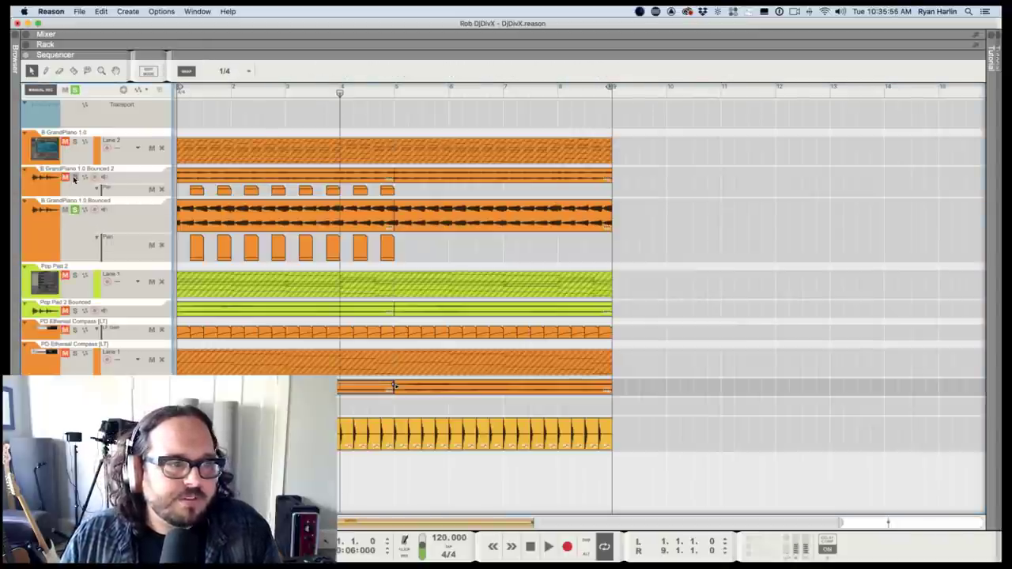
click(178, 93)
key(space)
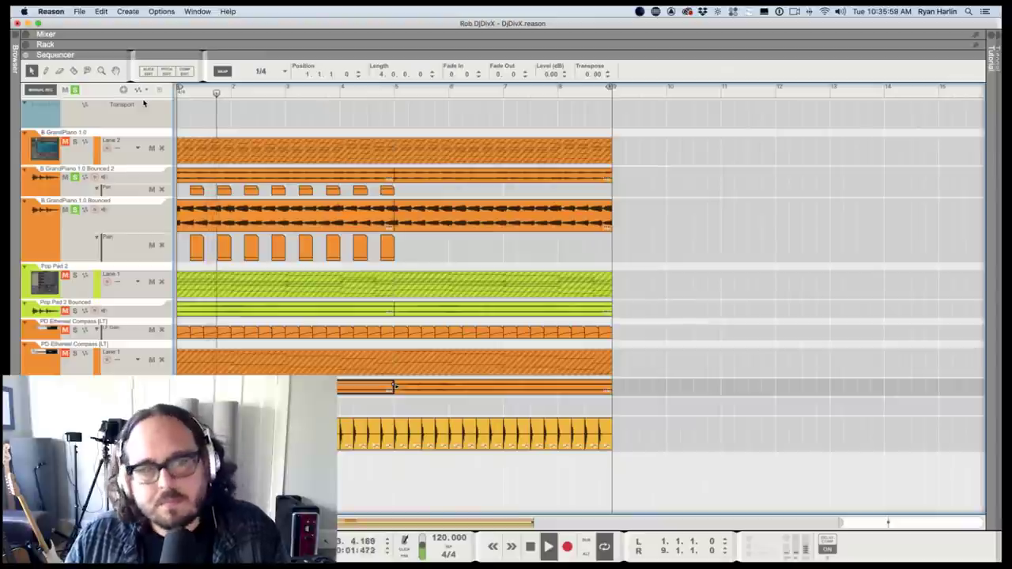
Turn off the solos on both bounced piano tracks, solo them again, and replay the pair from the start.
click(74, 178)
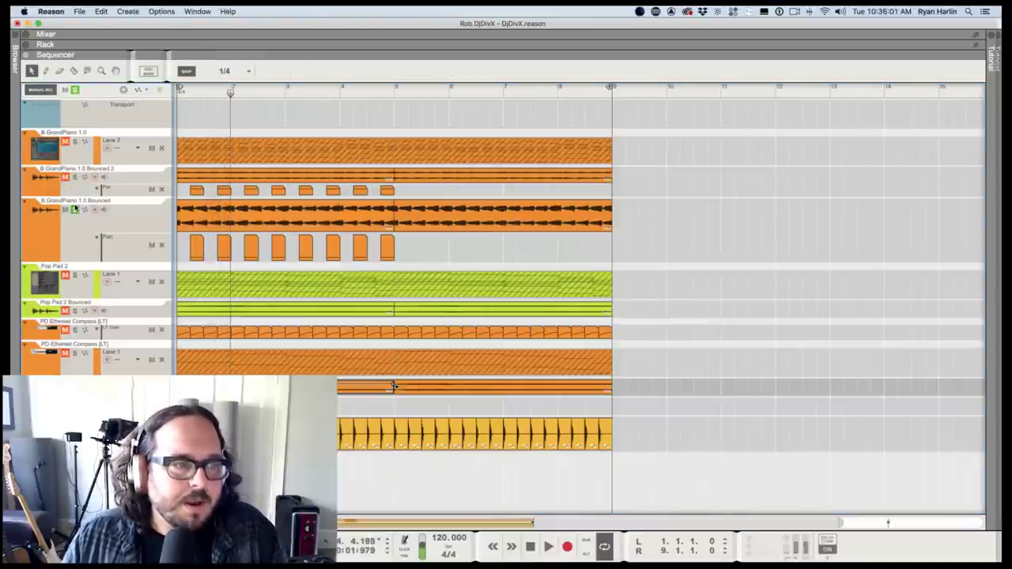
click(76, 209)
key(shift+Return)
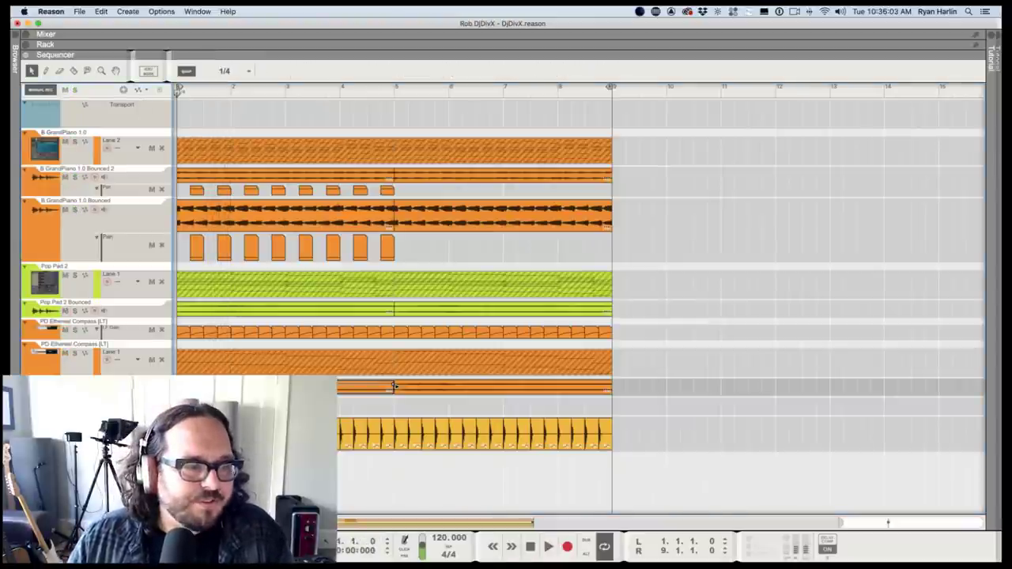
key(s)
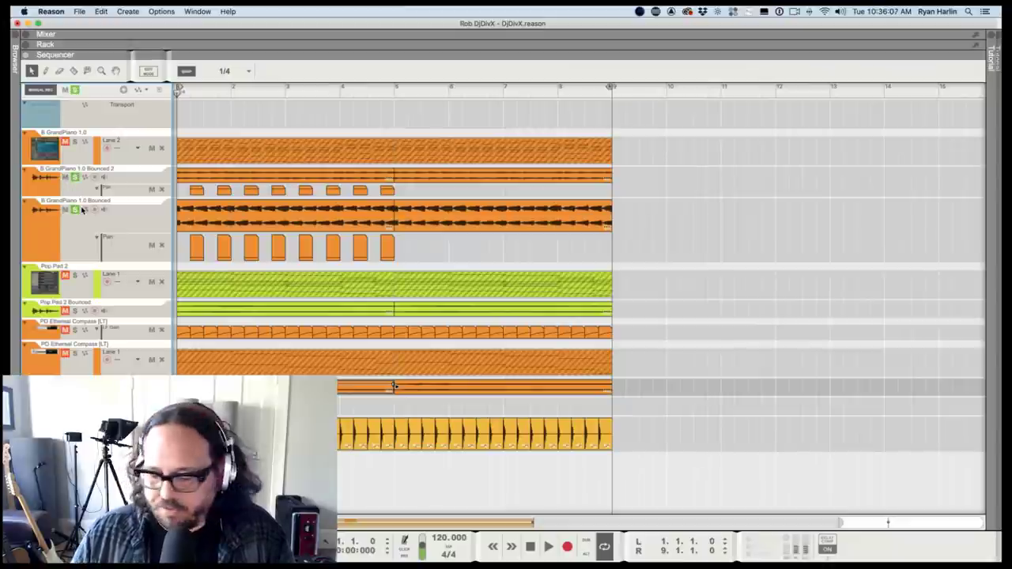
key(space)
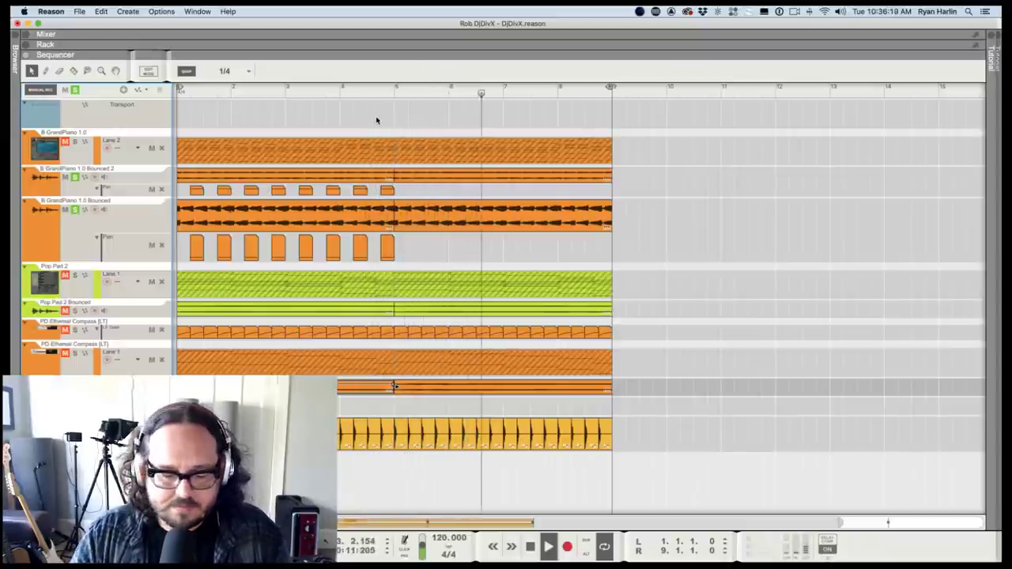
Listen to the two soloed piano tracks from bar 4 across the clip boundary at bar 5.
key(h)
key(h)
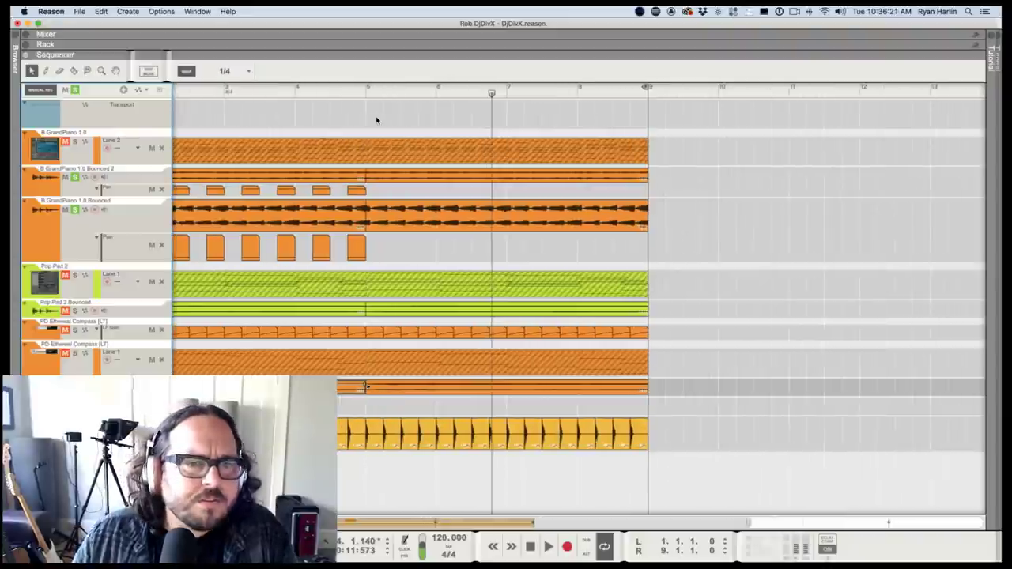
click(320, 90)
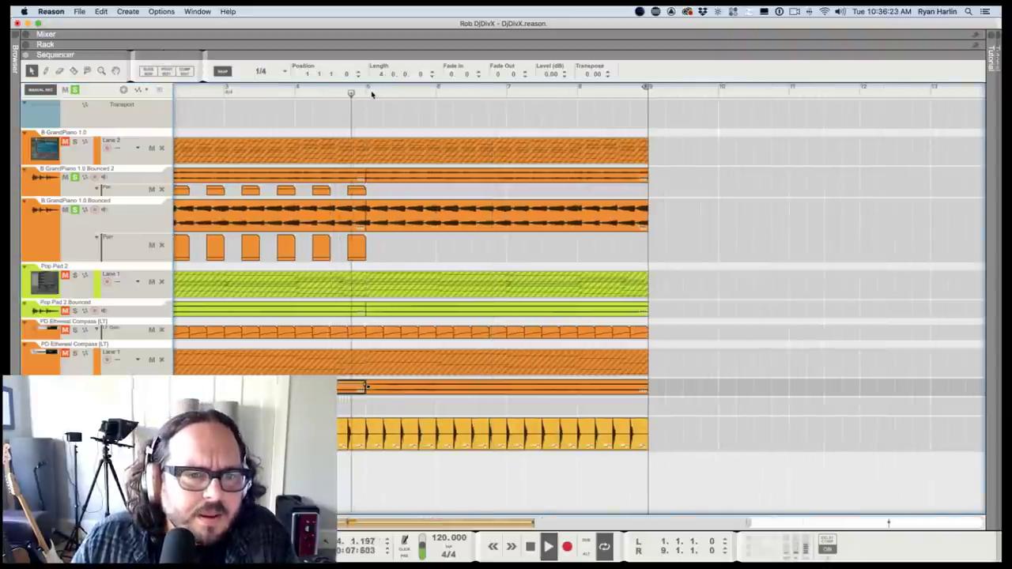
key(space)
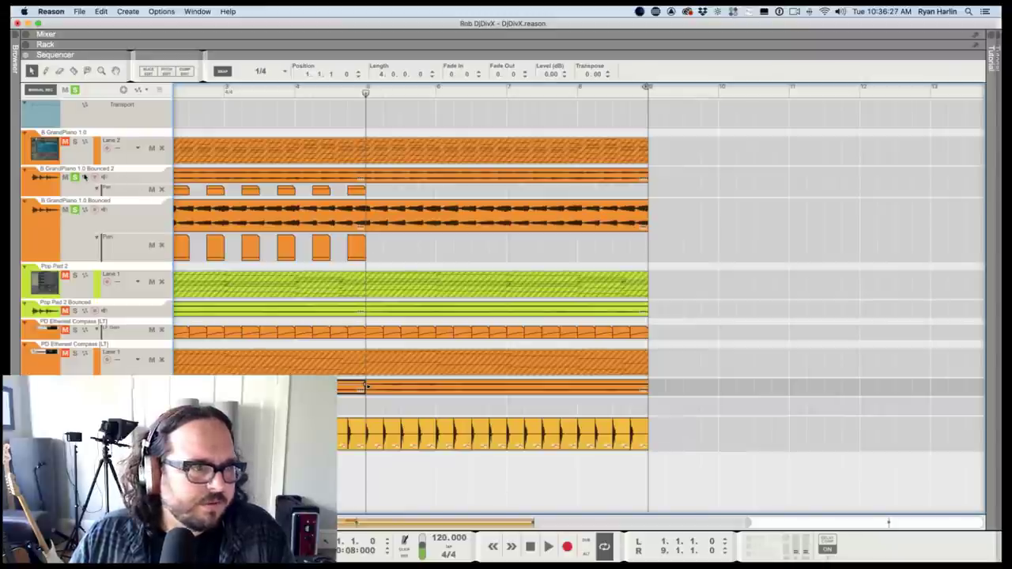
click(315, 93)
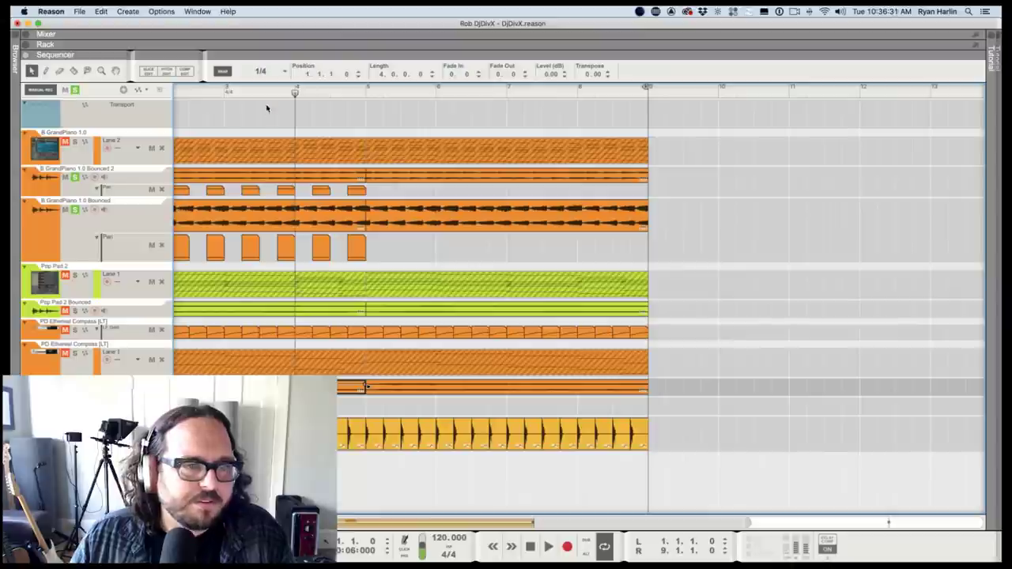
key(space)
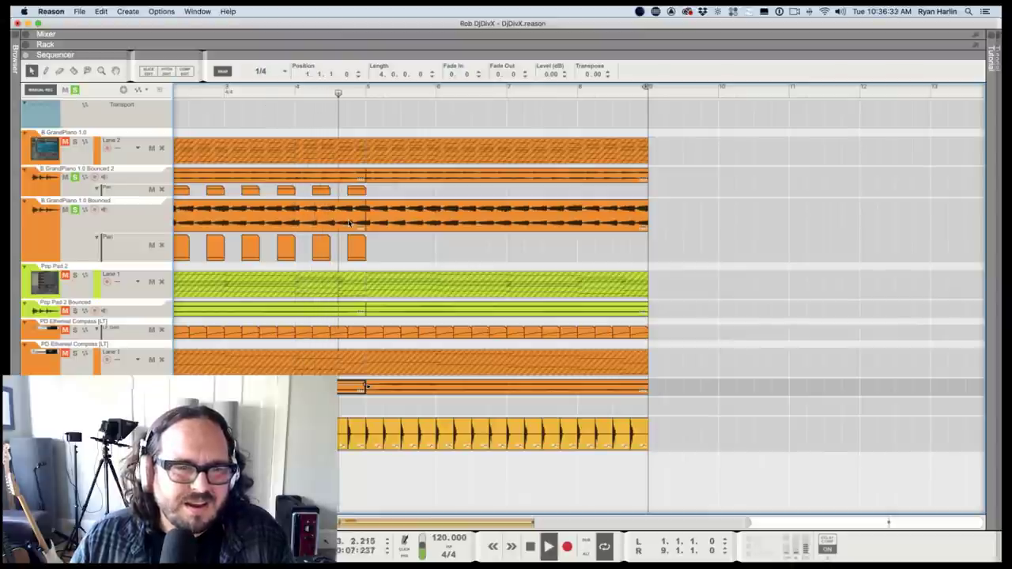
key(space)
Shorten the fade-out of the first B GrandPiano 1.0 Bounced clip right back to the clip's end at bar 5.
click(361, 212)
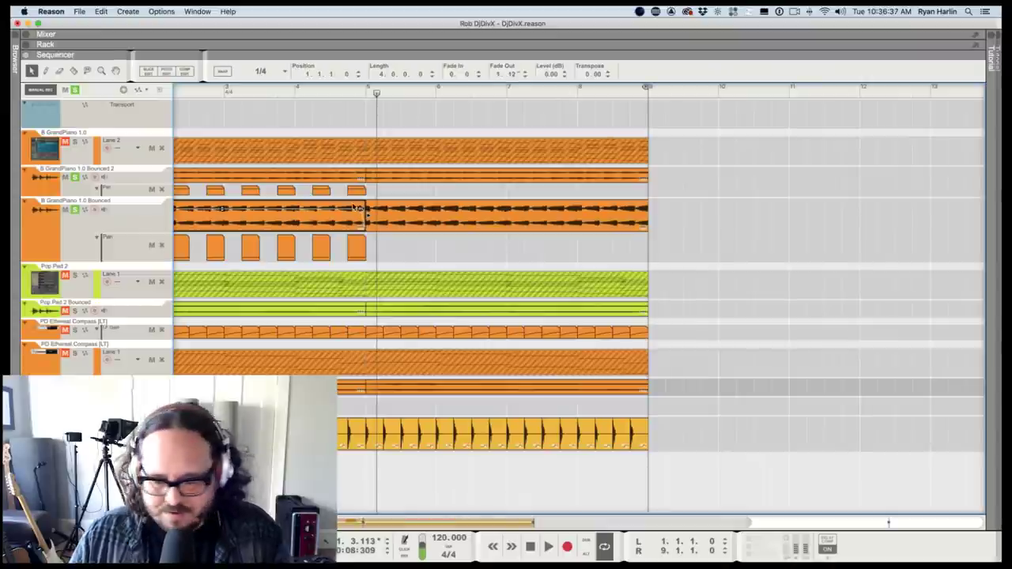
click(365, 93)
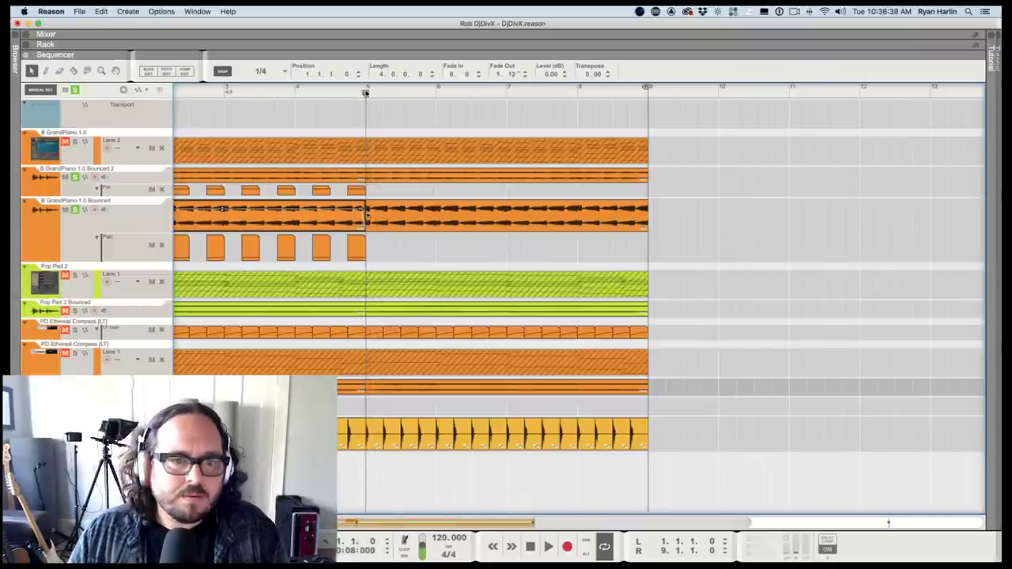
key(h)
key(h)
key(h)
key(h)
key(h)
key(h)
key(h)
key(h)
key(h)
key(h)
key(h)
key(h)
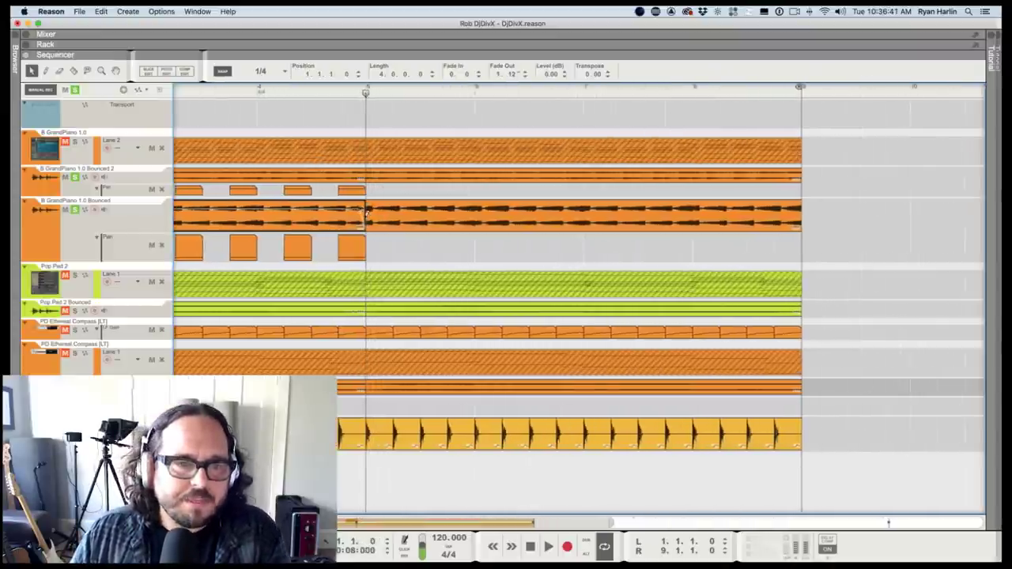
scroll(378, 209, up, 5)
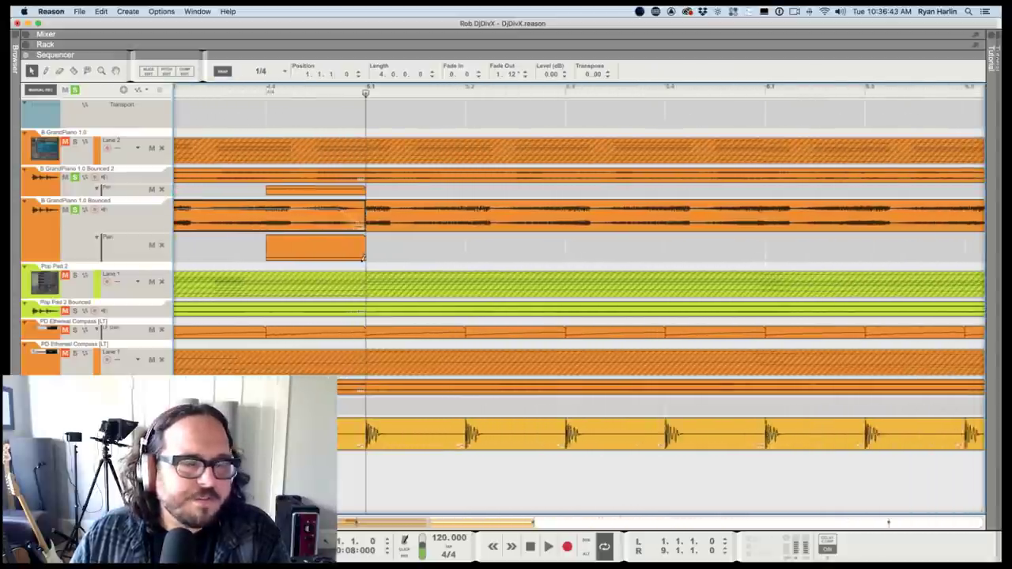
scroll(323, 244, up, 2)
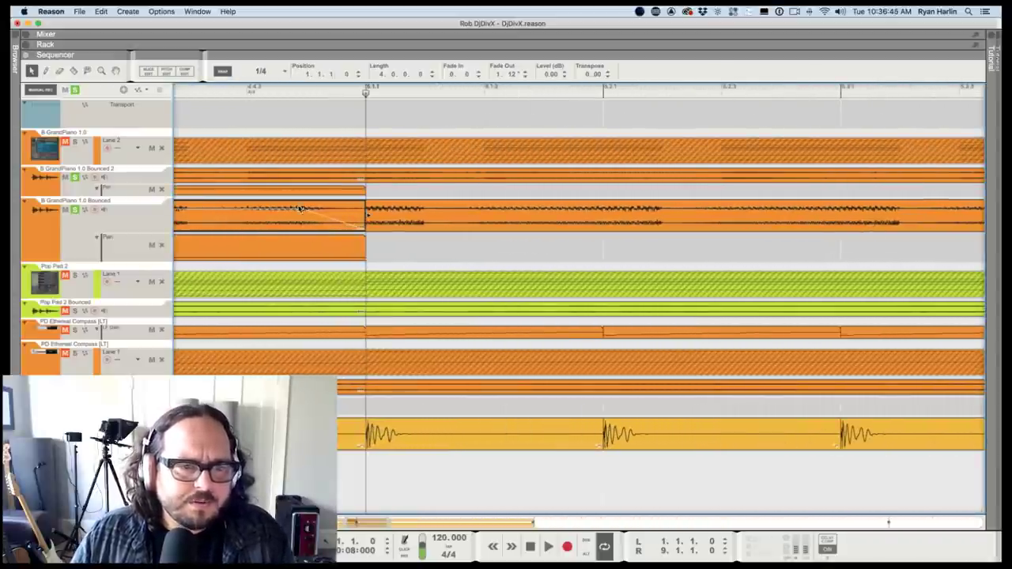
drag(337, 211, 365, 212)
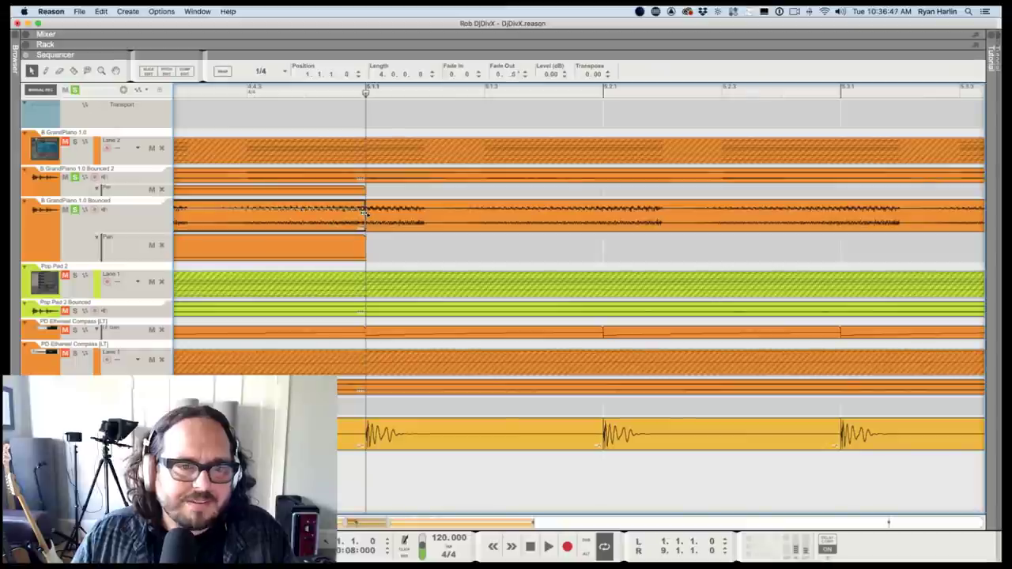
Examine the B GrandPiano 1.0 Bounced waveform up close where the two clips meet at bar 5.
scroll(369, 212, up, 5)
scroll(386, 214, up, 3)
scroll(370, 227, up, 2)
scroll(369, 226, up, 3)
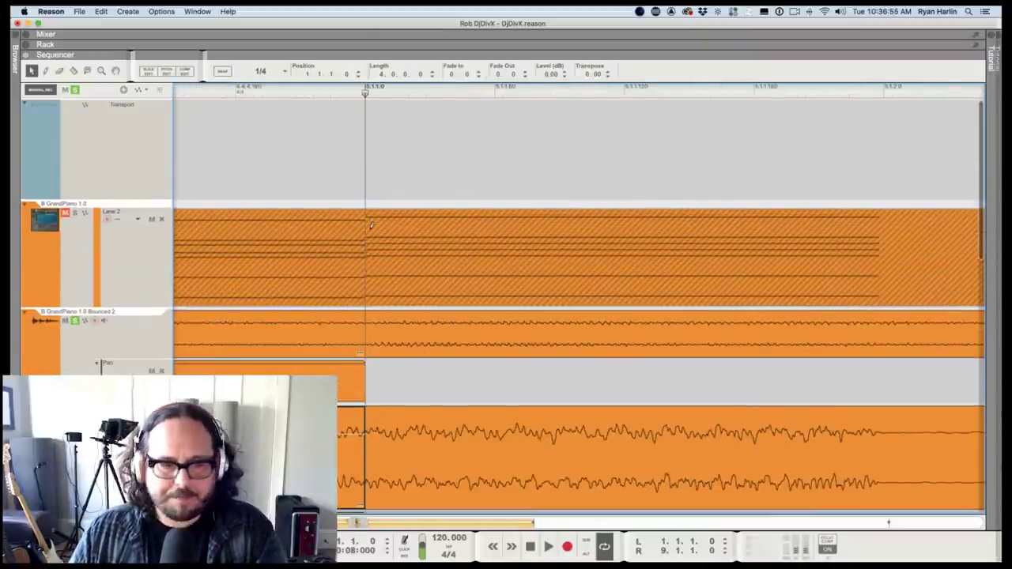
scroll(371, 226, up, 5)
scroll(329, 351, up, 2)
scroll(329, 351, down, 5)
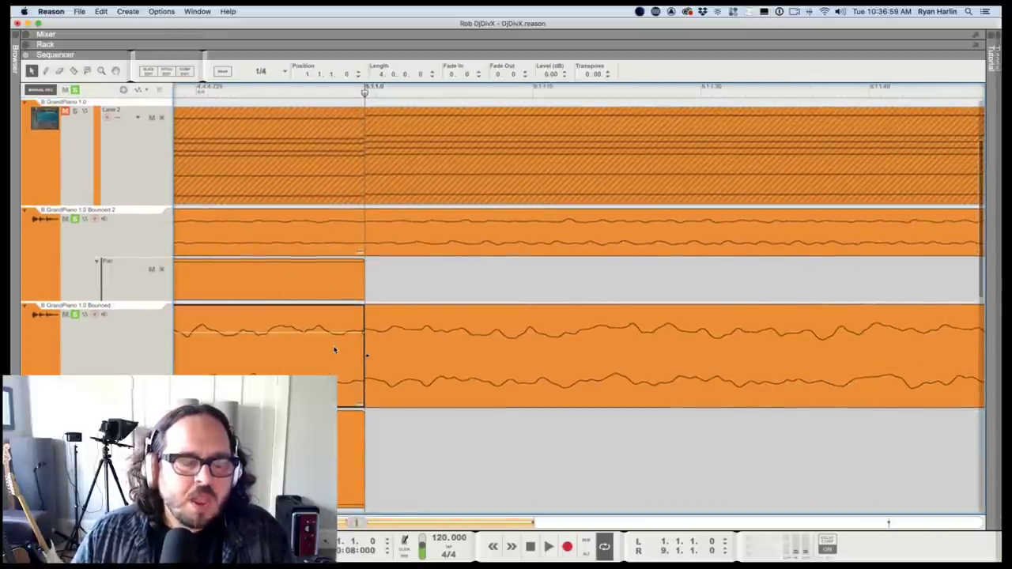
scroll(331, 351, down, 2)
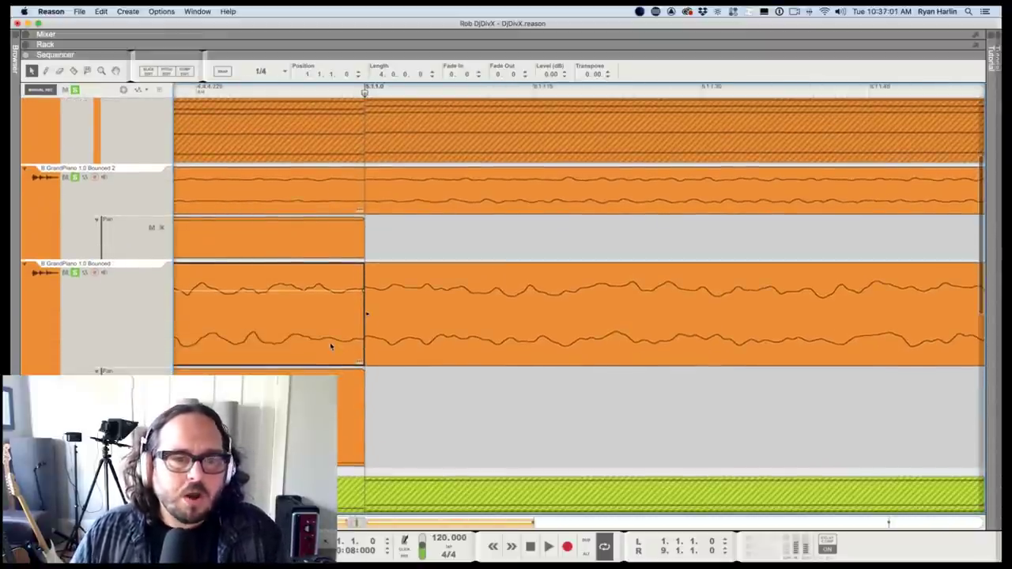
scroll(332, 294, up, 1)
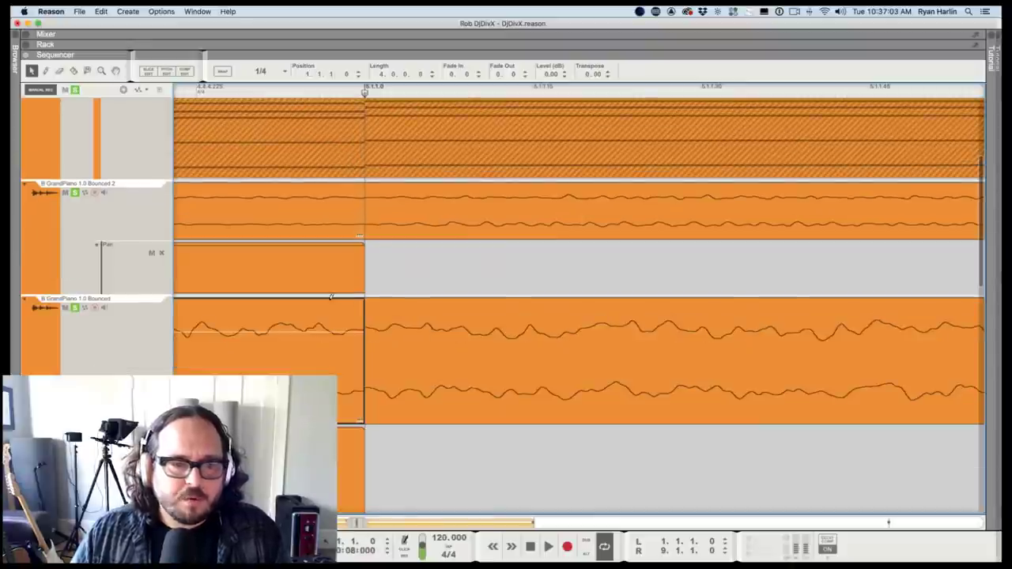
scroll(332, 294, up, 2)
scroll(333, 292, down, 3)
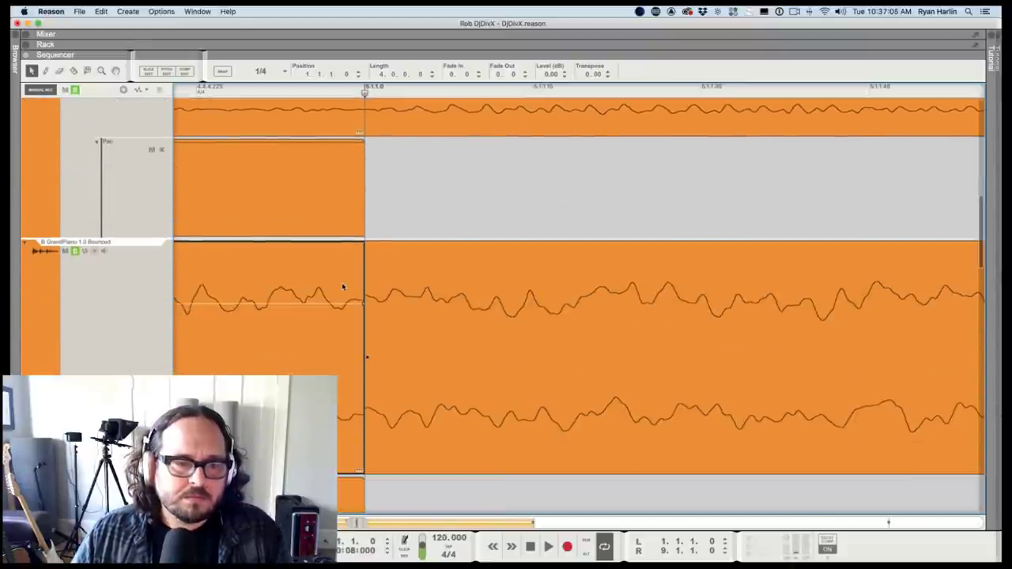
scroll(343, 287, down, 2)
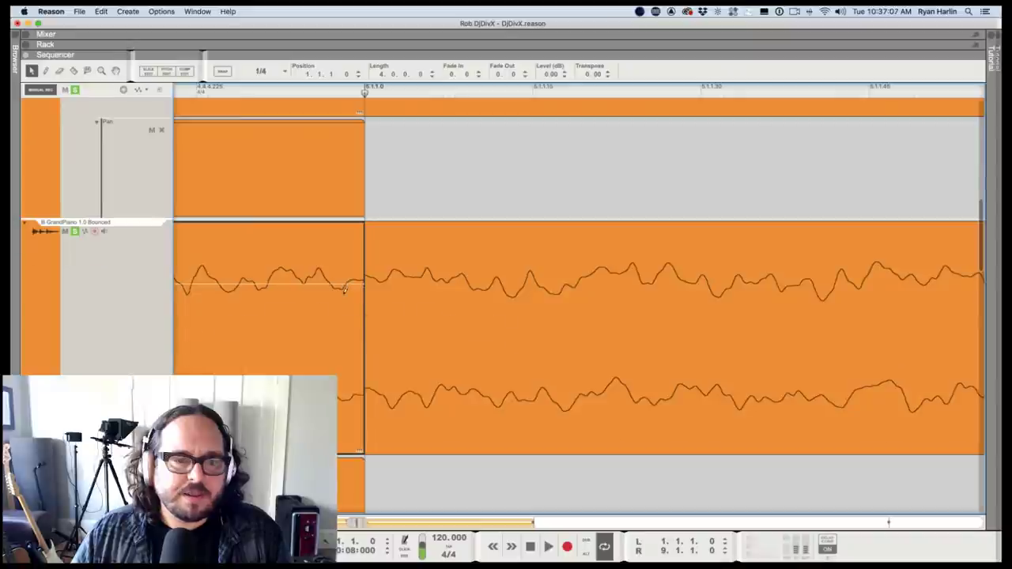
scroll(344, 289, up, 2)
scroll(343, 285, down, 5)
scroll(344, 284, up, 1)
scroll(344, 285, up, 1)
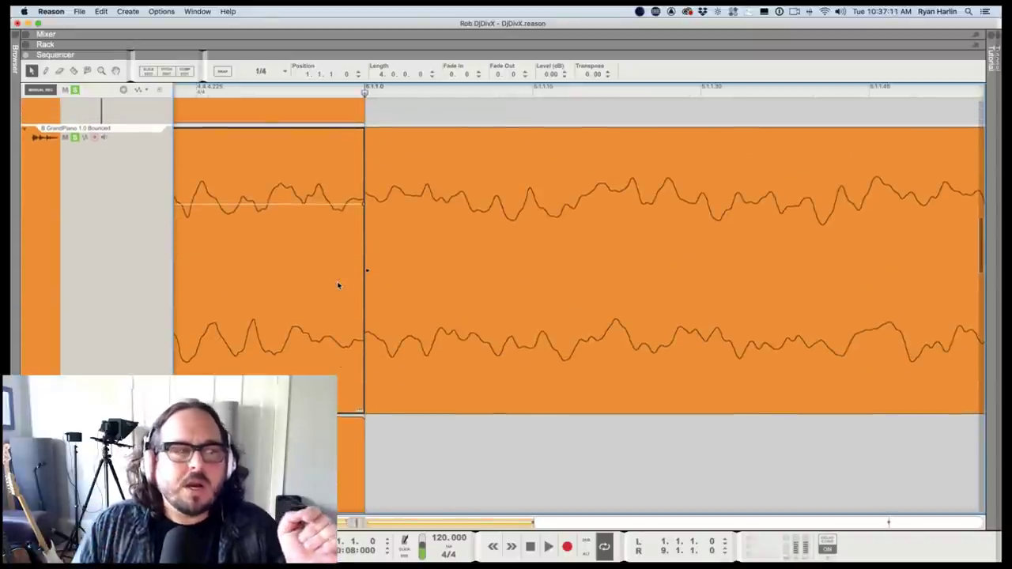
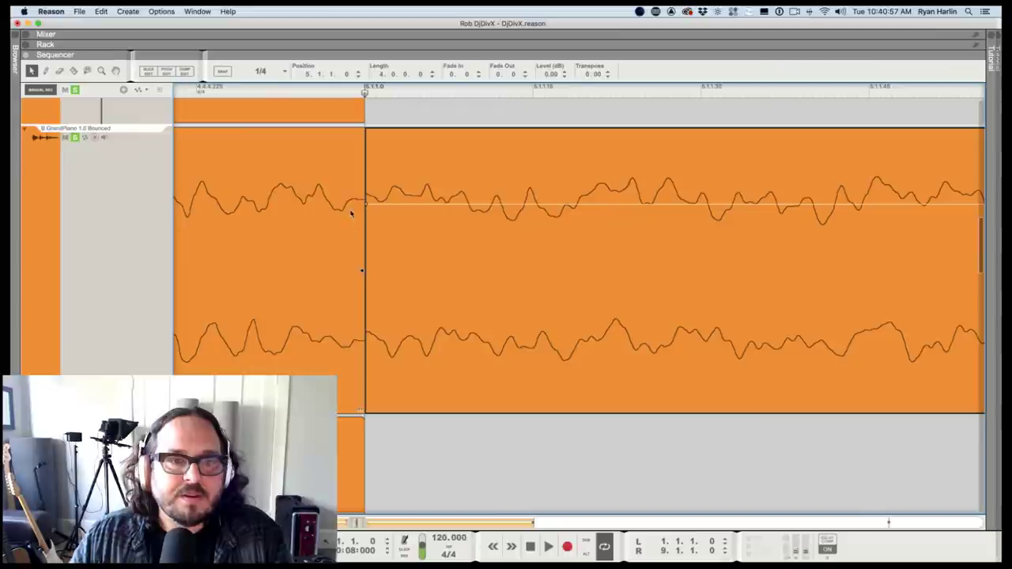
Try shifting the B GrandPiano 1.0 Bounced clips slightly at the bar 5 boundary, and restore their positions.
drag(365, 206, 367, 207)
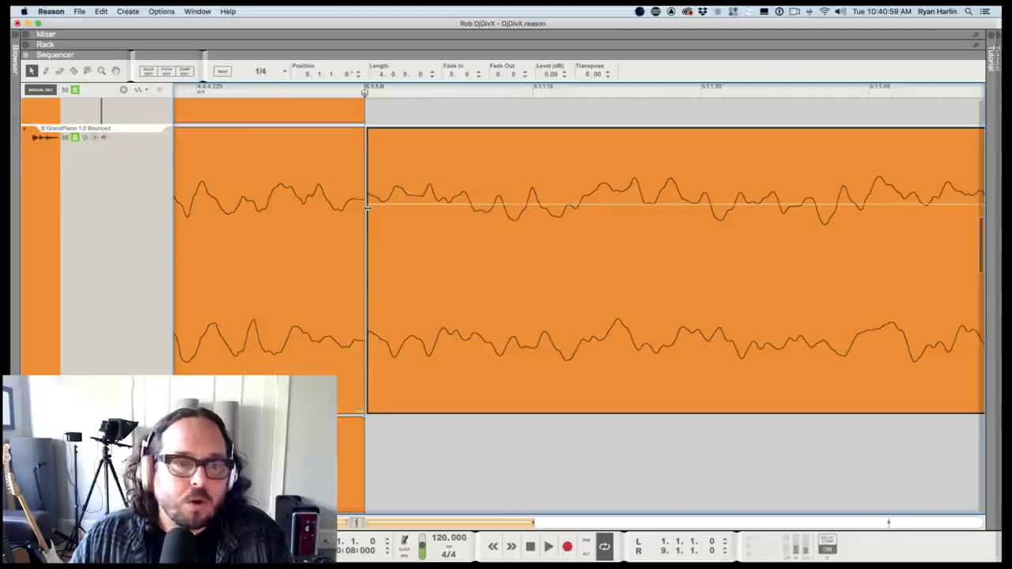
key(super+z)
click(326, 194)
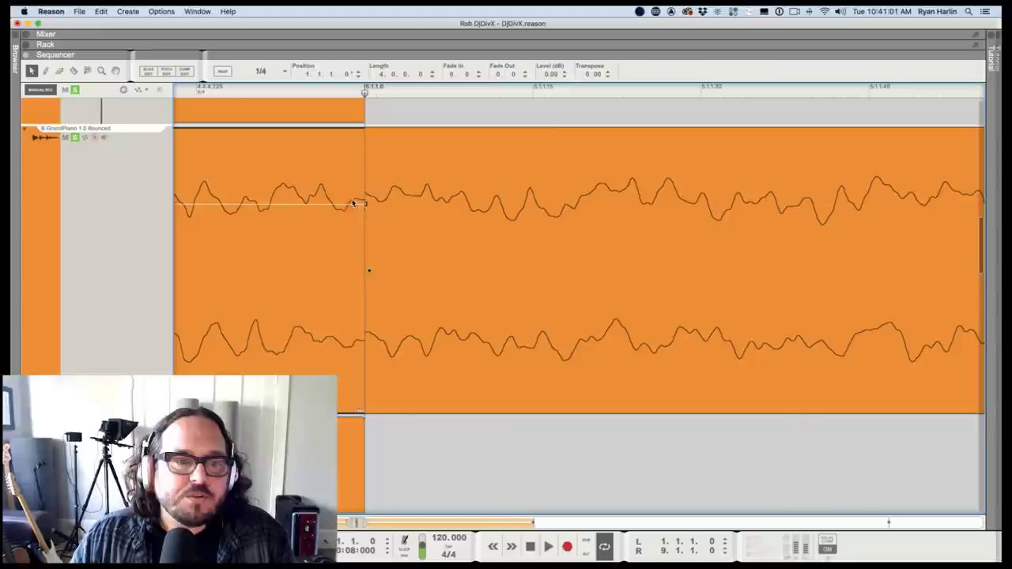
click(352, 203)
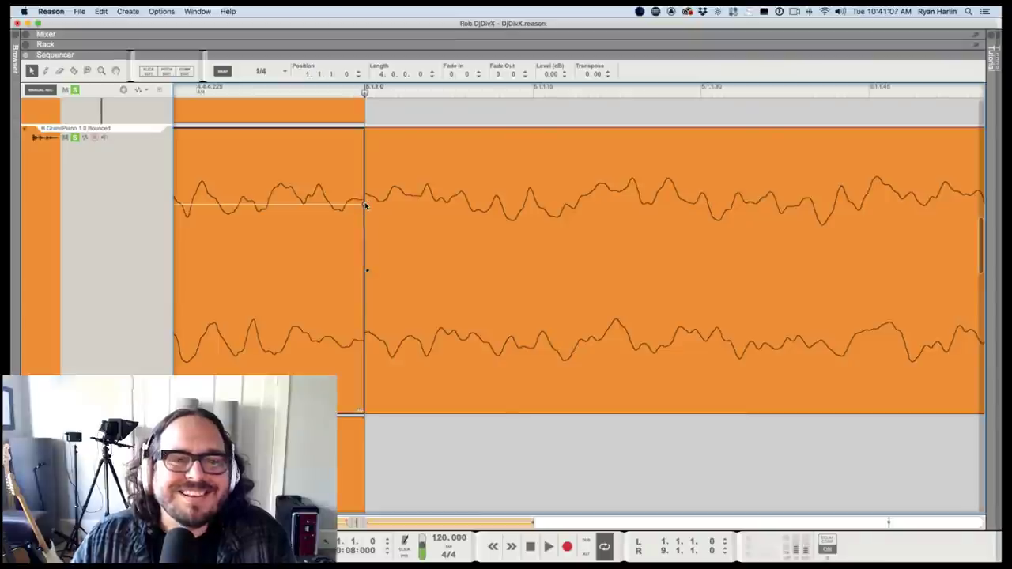
Shift the start of the second B GrandPiano 1.0 Bounced clip slightly past bar 5 and give it a 0.1 fade-in.
drag(358, 209, 376, 207)
click(378, 198)
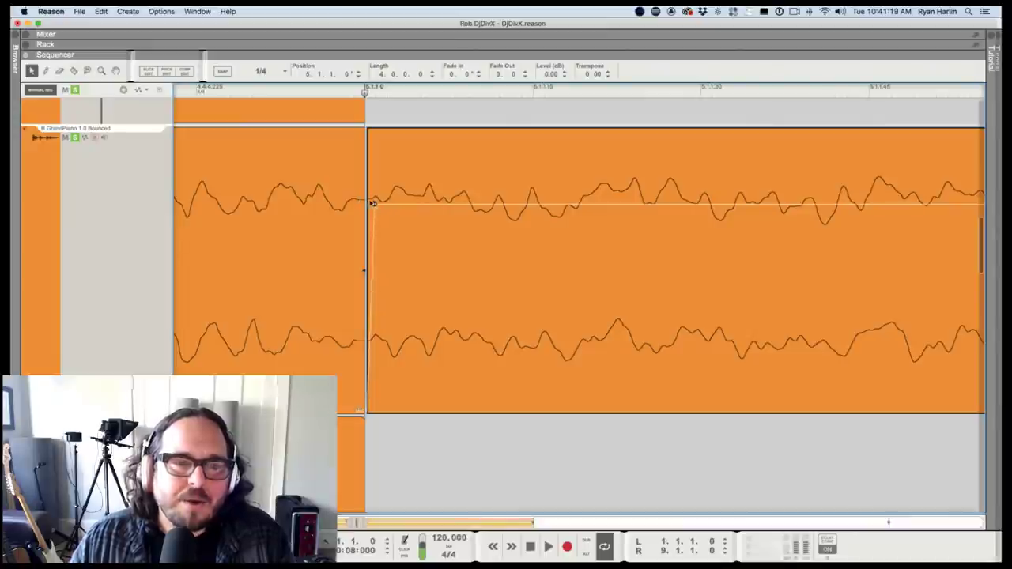
drag(375, 206, 377, 206)
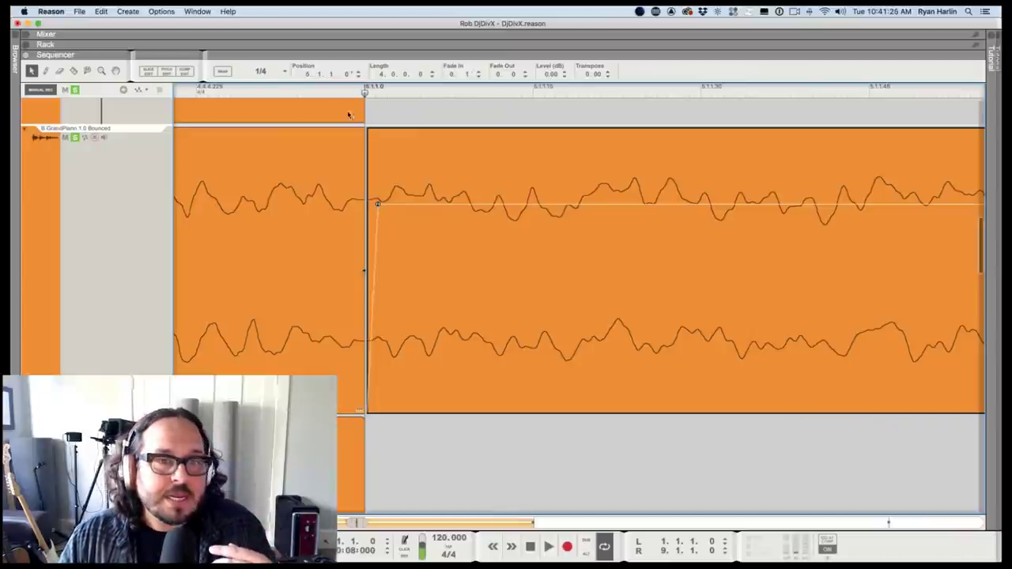
Undo the start shift of the second B GrandPiano 1.0 Bounced clip and give it a 0.1 fade-in from exactly bar 5.
mouse_move(334, 93)
mouse_down()
mouse_move(239, 93)
mouse_move(363, 93)
mouse_up()
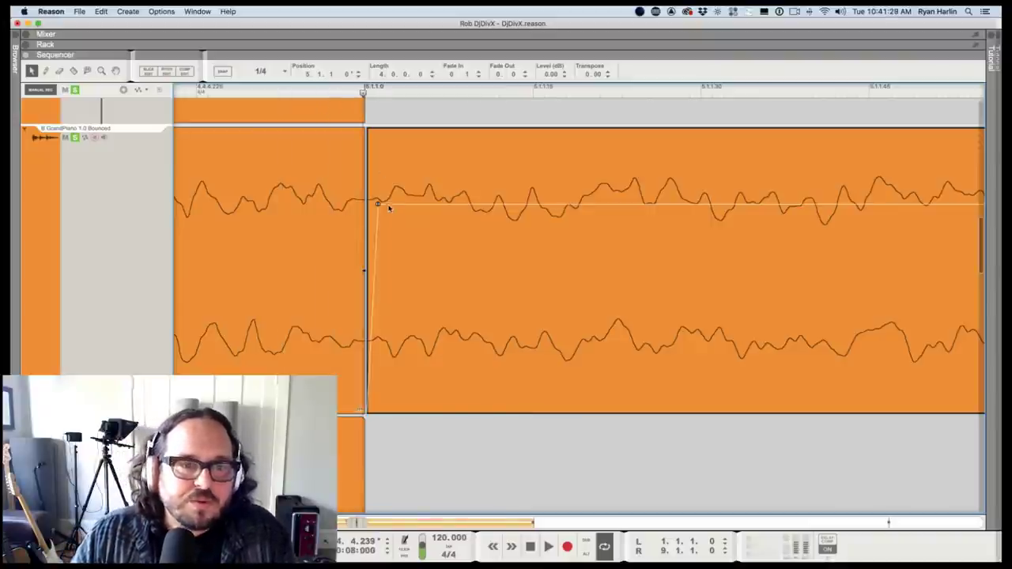
drag(378, 205, 378, 206)
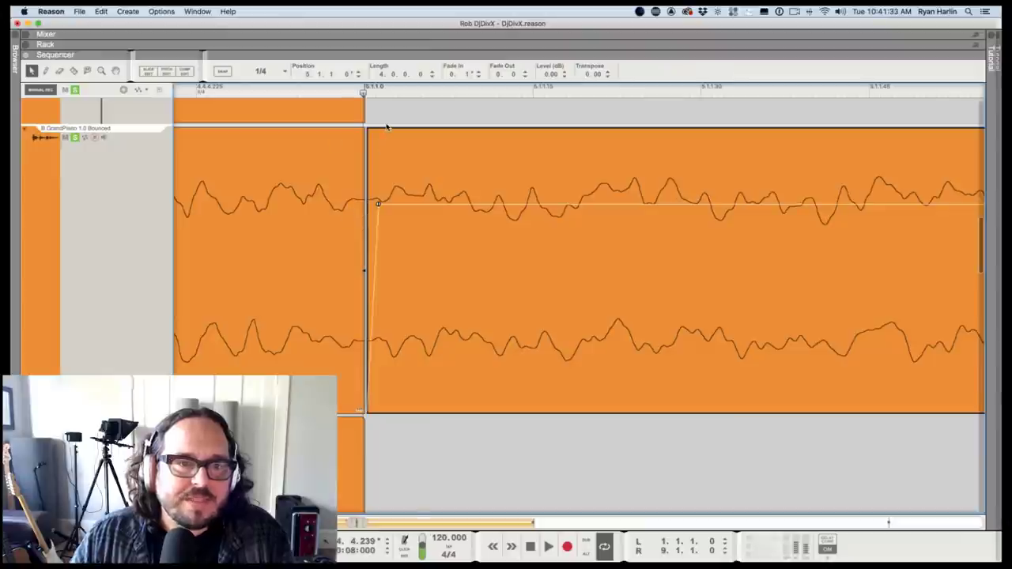
key(super+z)
key(super+z)
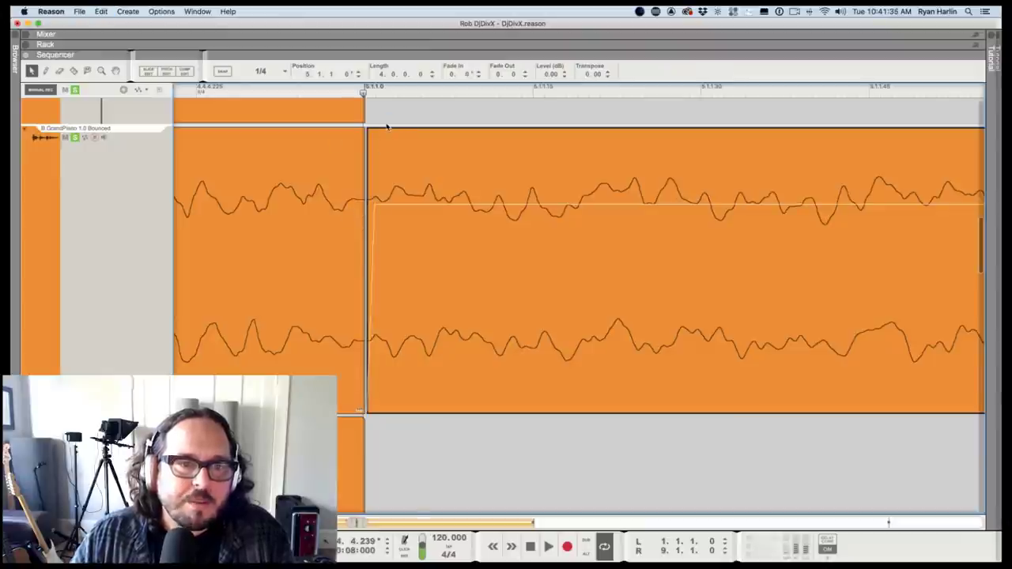
key(super+z)
key(s)
drag(366, 207, 376, 205)
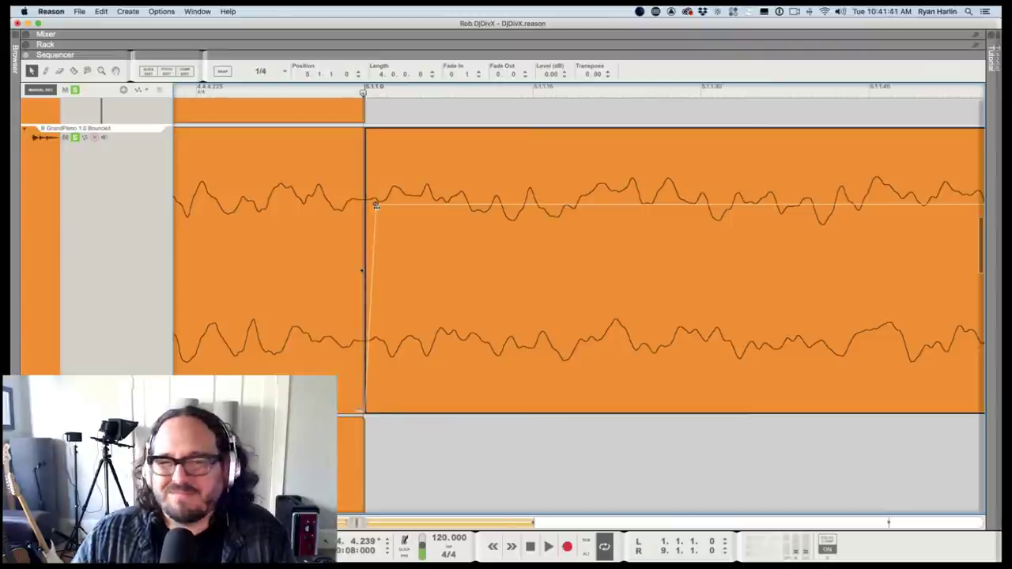
Set the loop's right locator to 5.1.1.0 and place the playback position at 4.3 to check the loop point.
scroll(327, 121, down, 4)
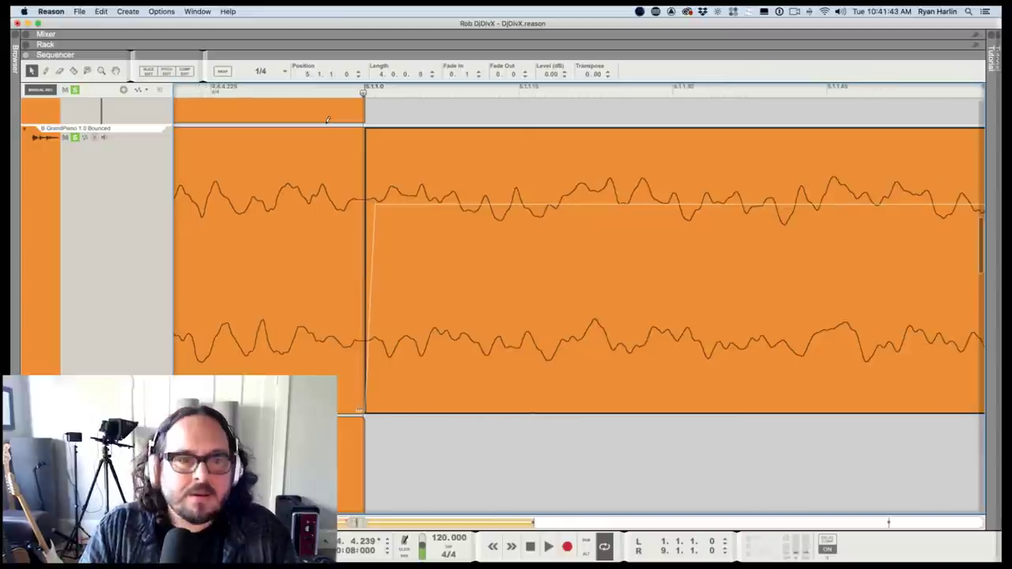
scroll(327, 116, down, 4)
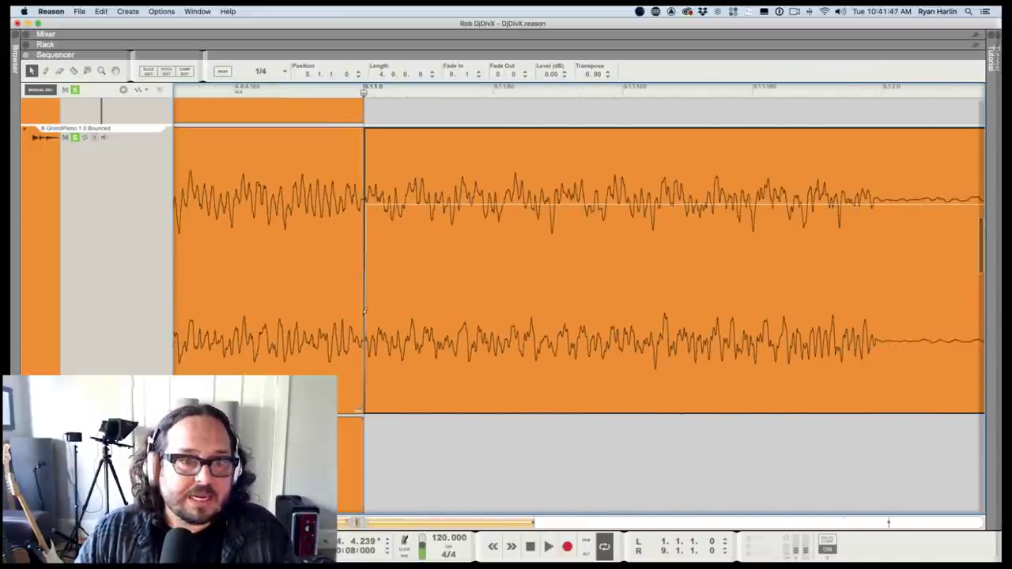
scroll(344, 269, down, 3)
scroll(345, 269, down, 4)
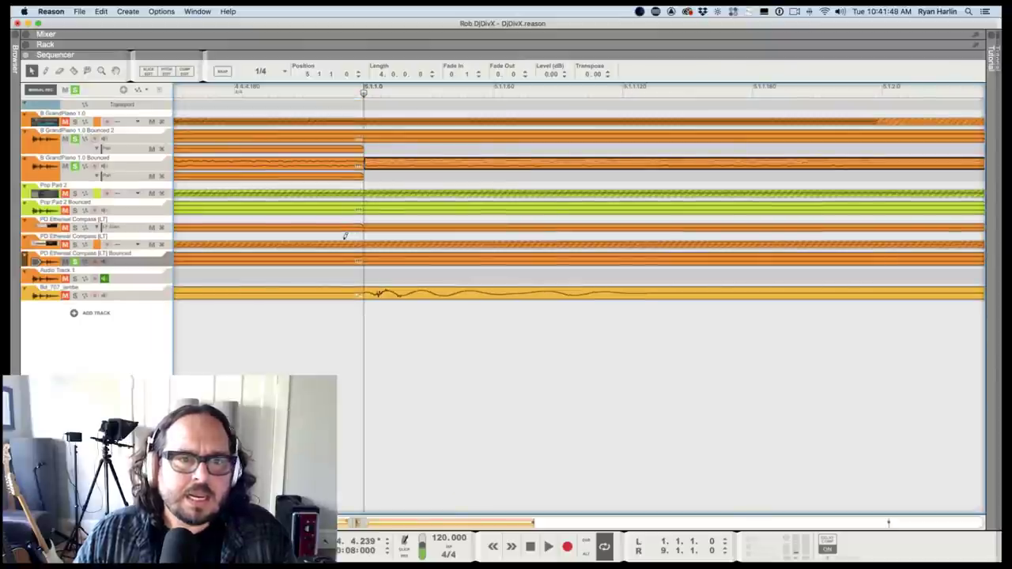
scroll(341, 235, down, 4)
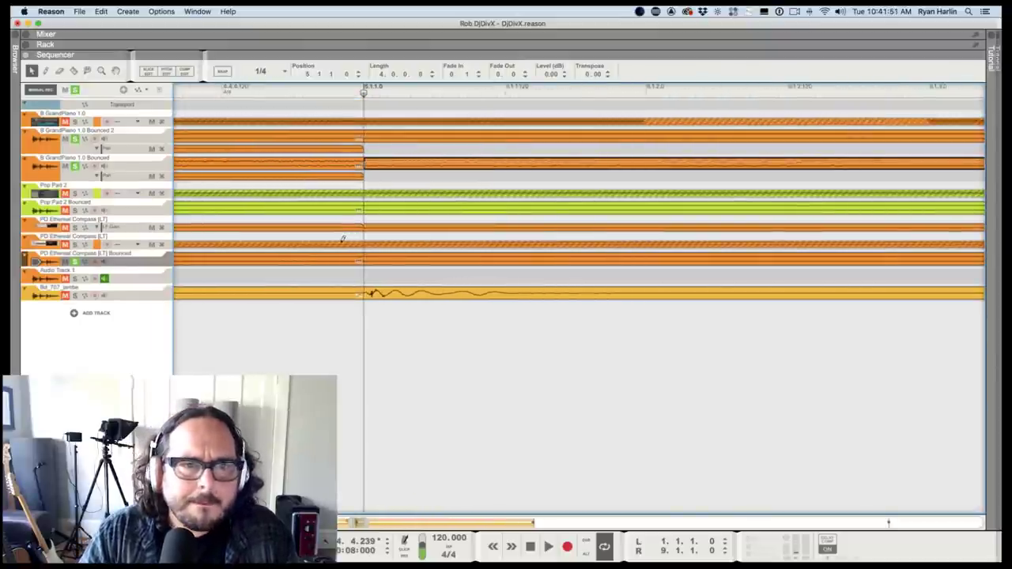
scroll(342, 237, down, 3)
key(shift+Return)
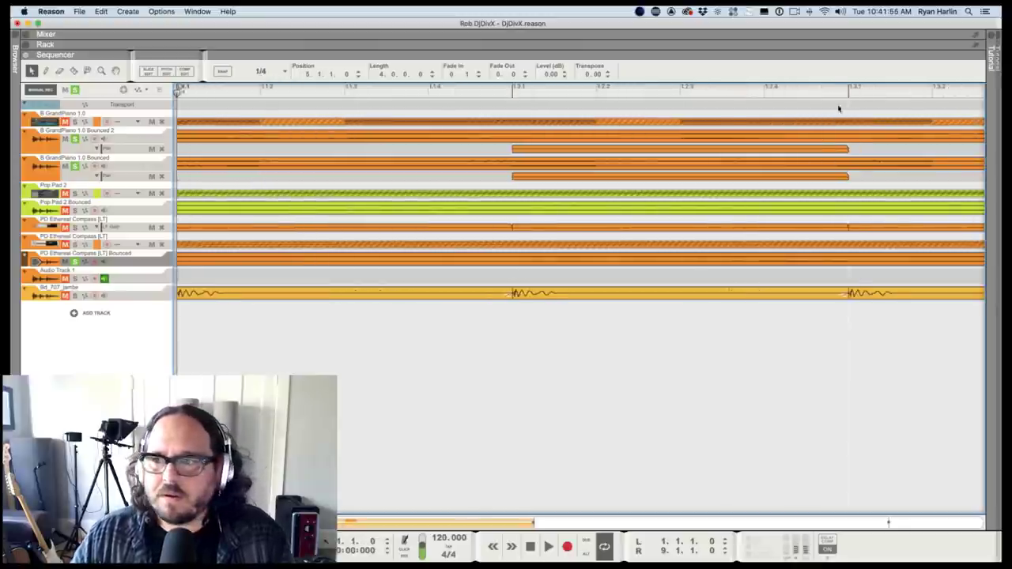
scroll(809, 238, down, 6)
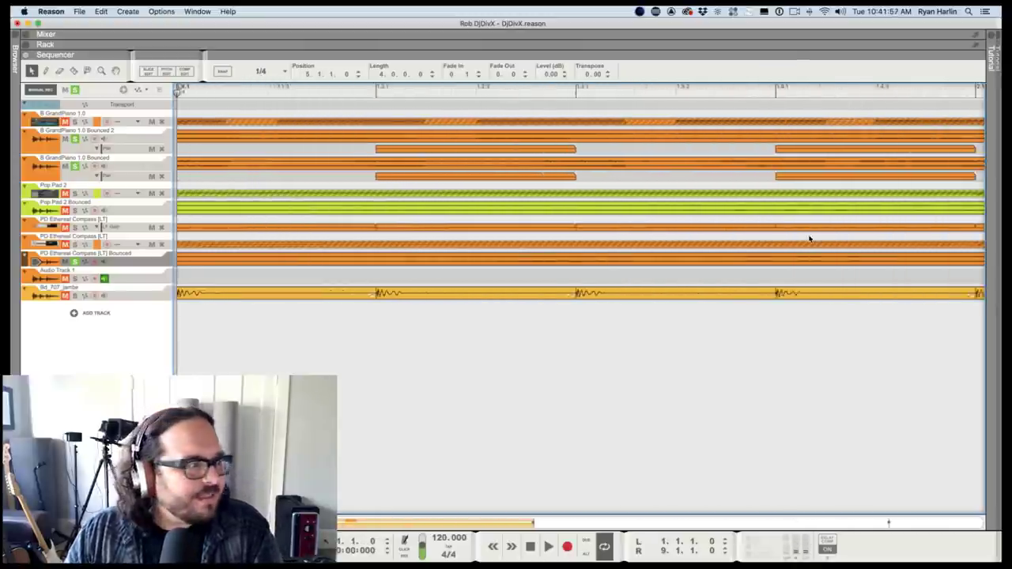
scroll(789, 242, down, 4)
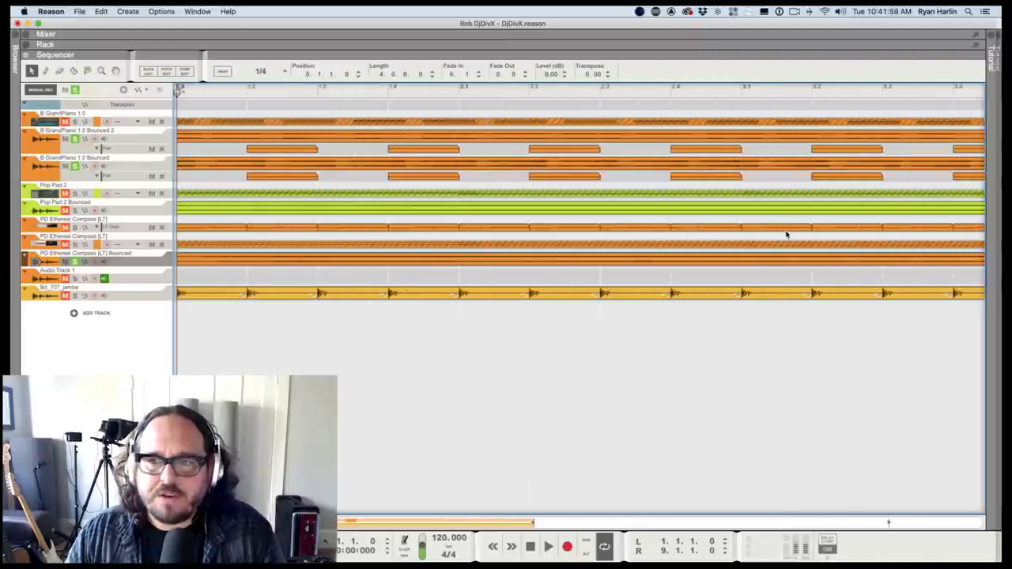
scroll(778, 217, up, 2)
scroll(765, 216, down, 2)
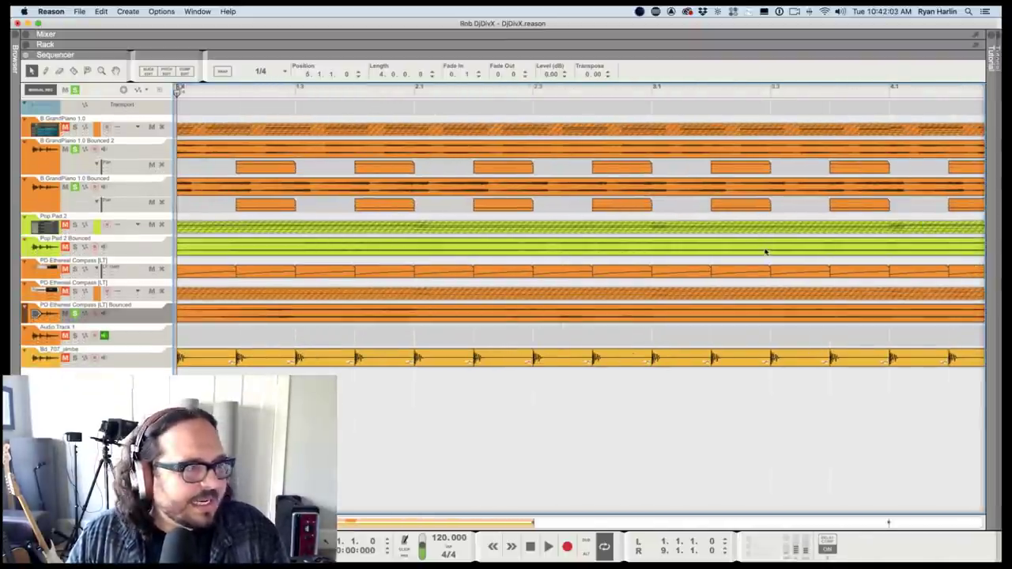
scroll(873, 201, down, 3)
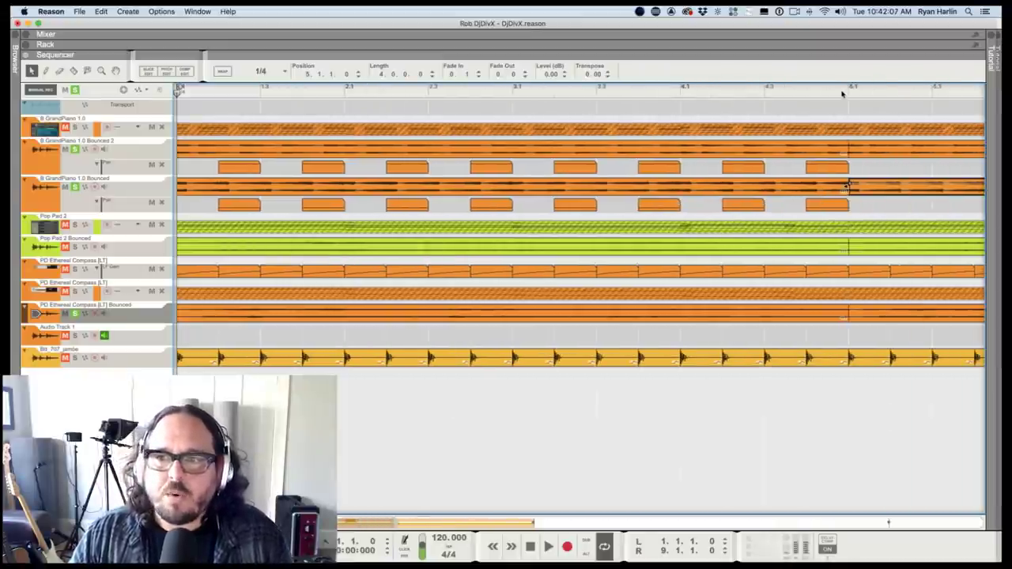
alt+click(842, 92)
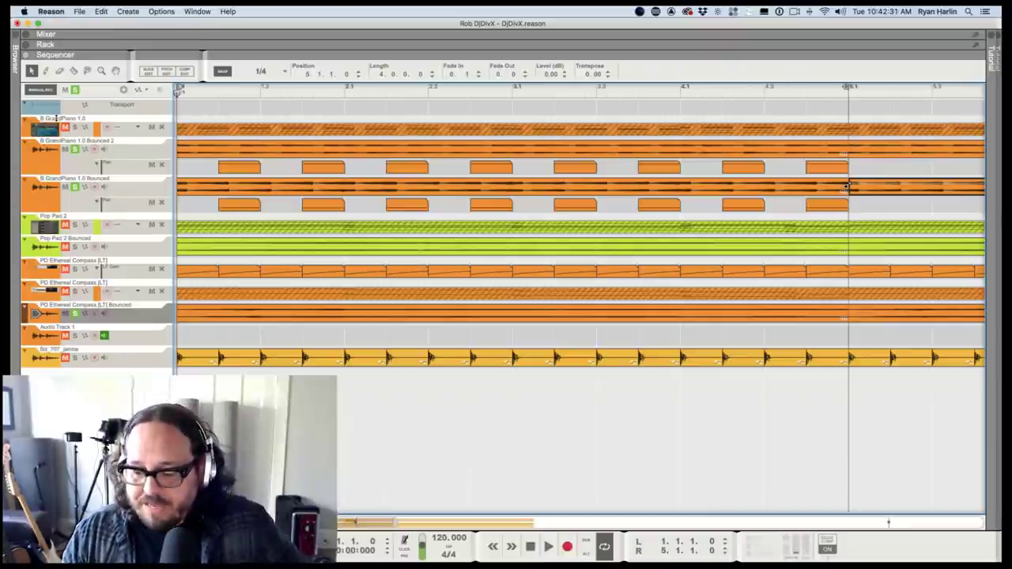
click(774, 87)
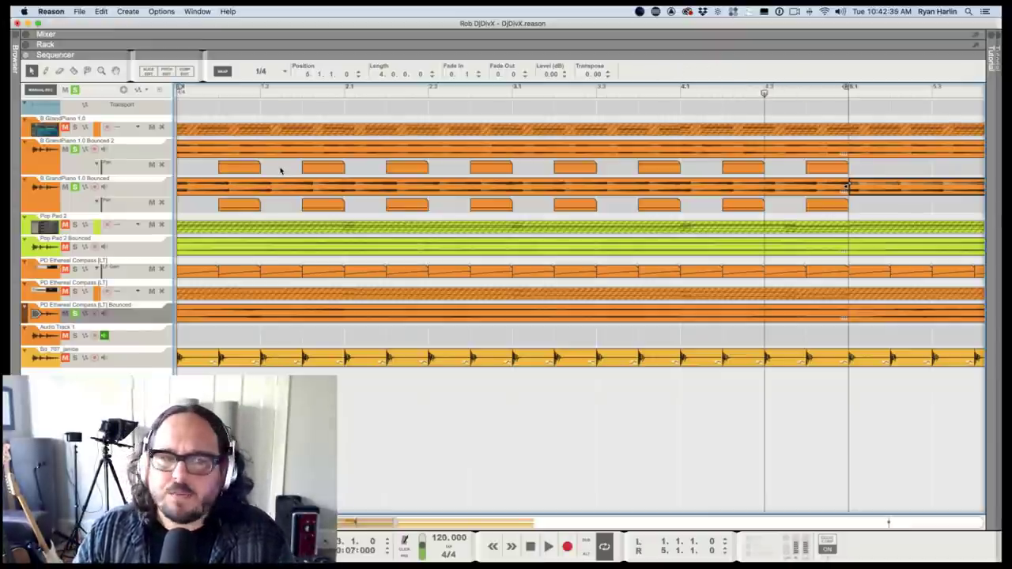
Give the first B GrandPiano 1.0 Bounced clip a 0.1 fade-in at bar 1 with snapping off, and restore snapping.
click(179, 90)
scroll(177, 95, up, 6)
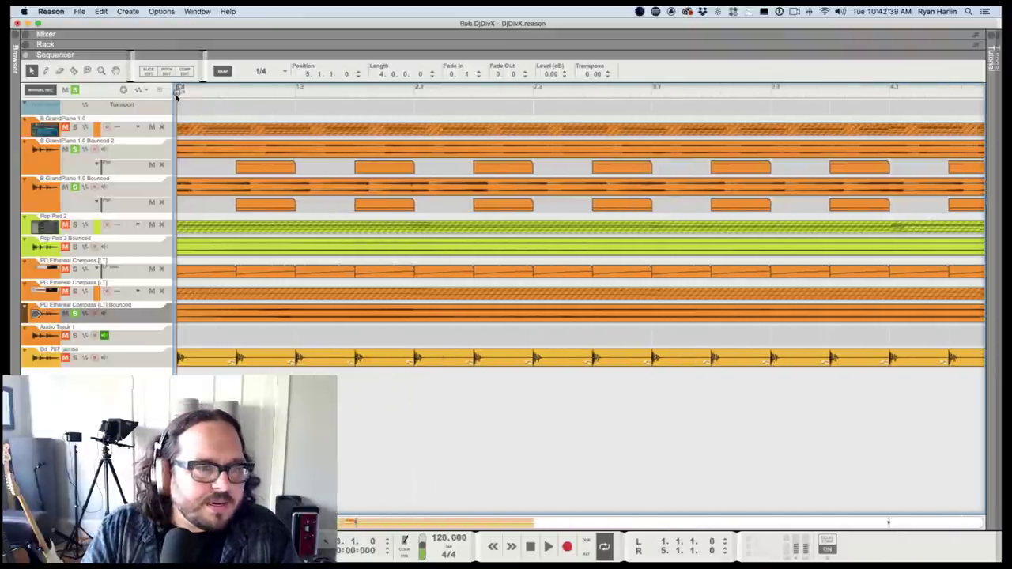
scroll(177, 93, up, 8)
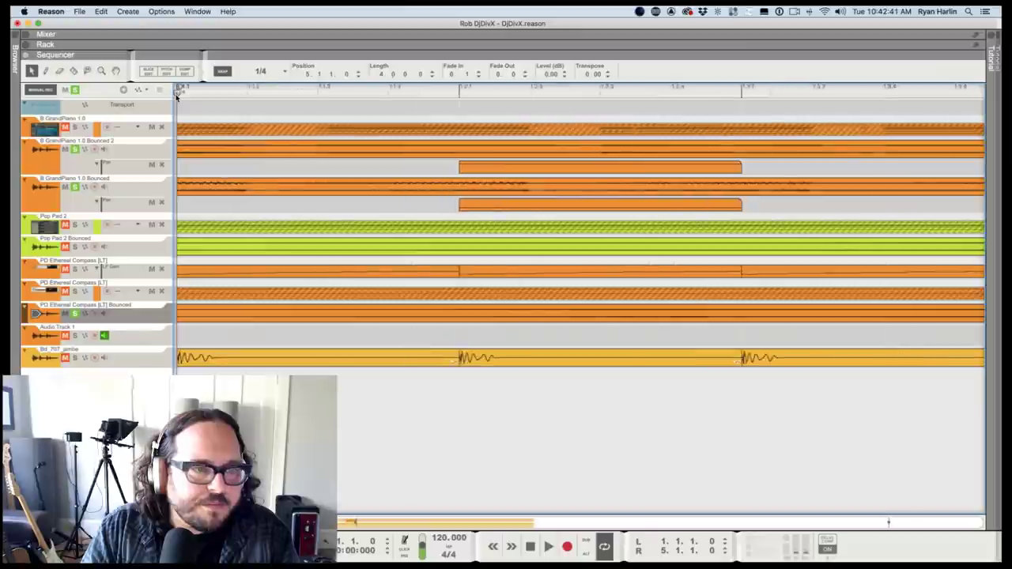
scroll(177, 93, up, 6)
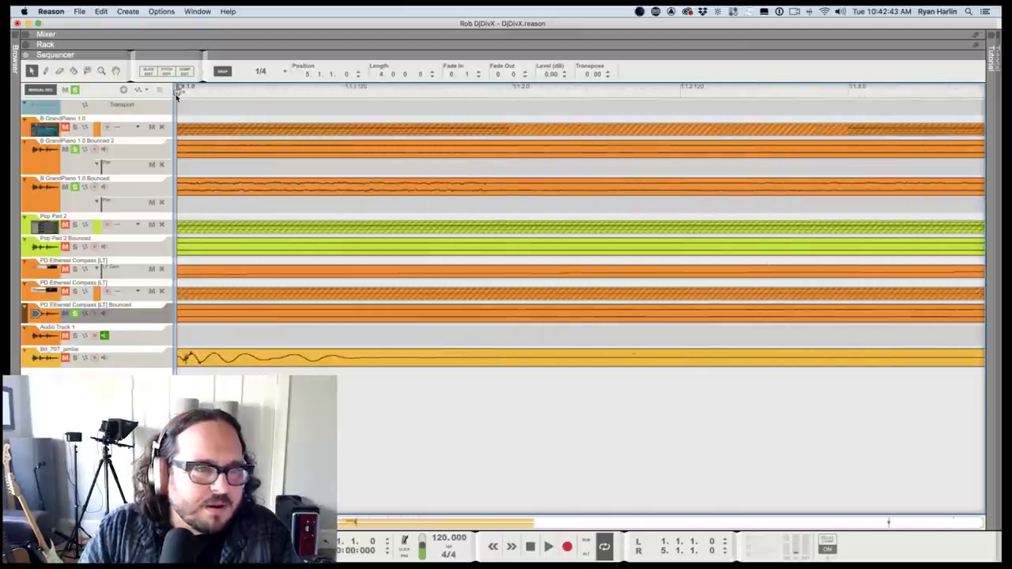
click(203, 183)
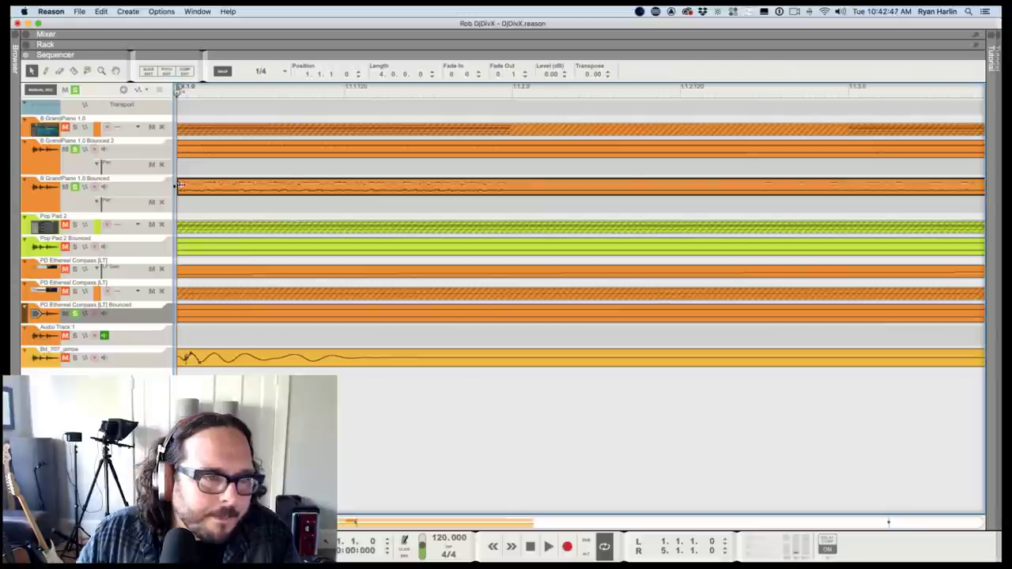
key(s)
drag(183, 184, 180, 186)
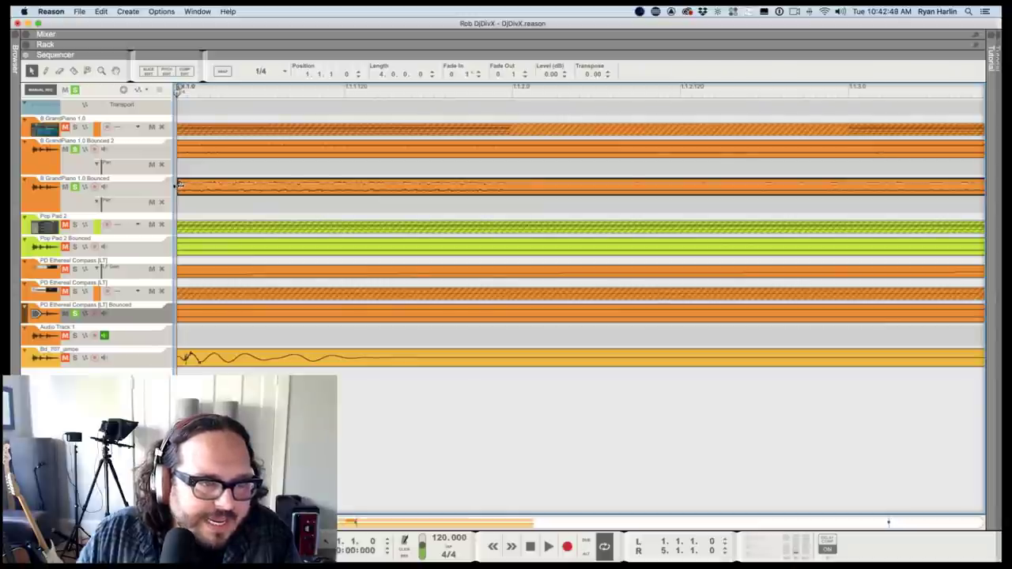
key(s)
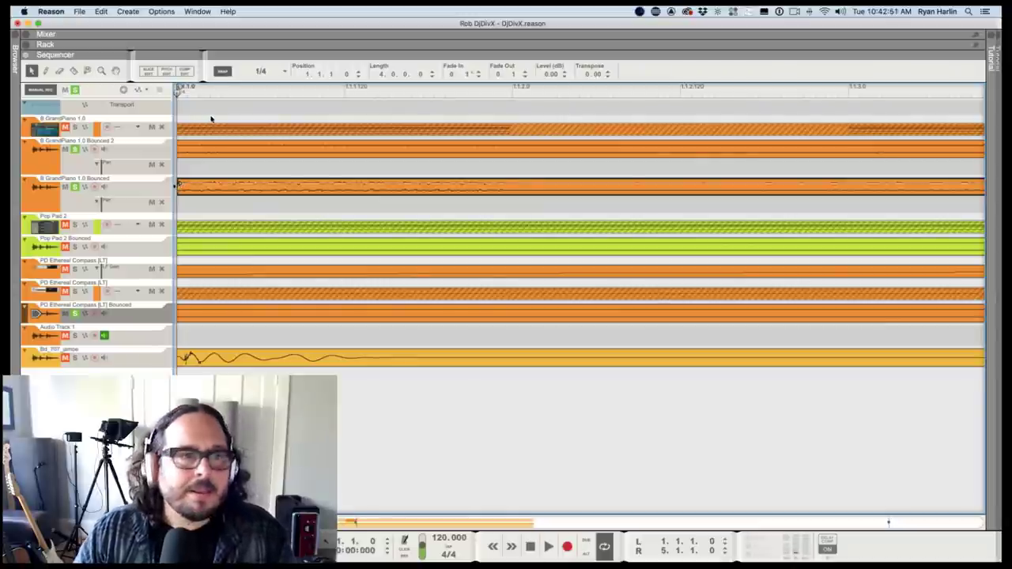
Play the four-bar loop from bar 1 and listen for clicks where it wraps at bar 5.
key(space)
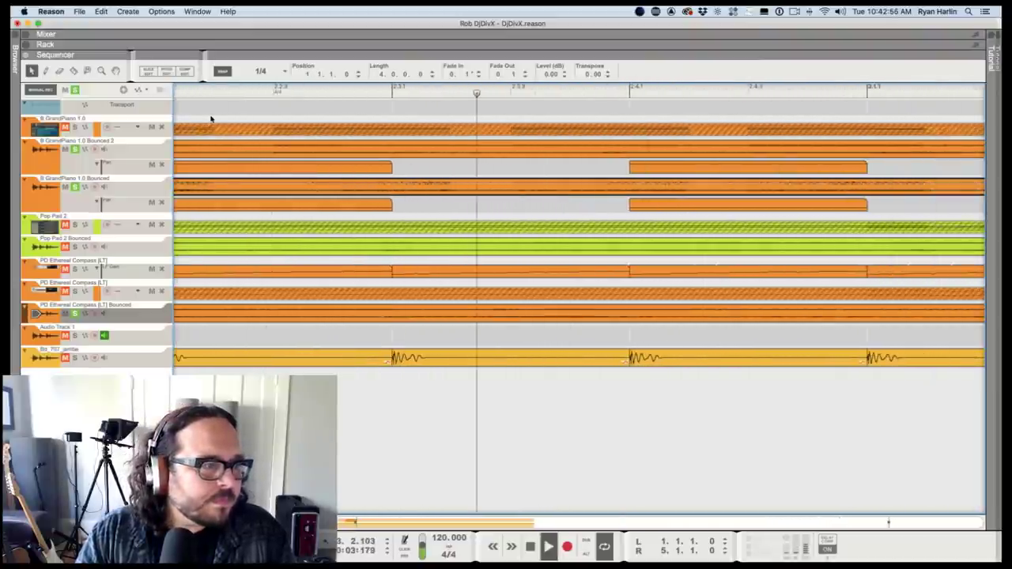
key(g)
key(g)
key(g)
key(g)
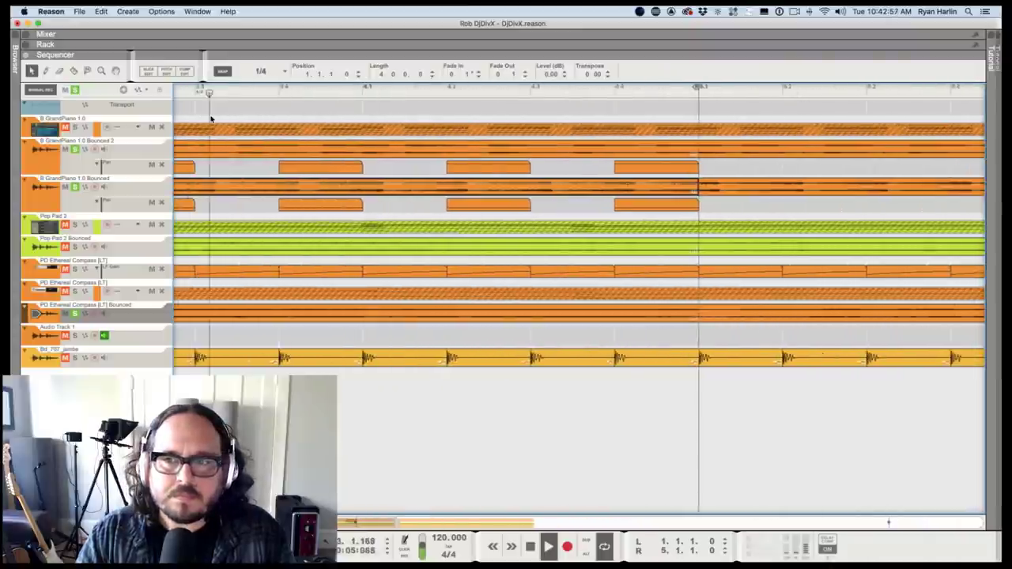
scroll(210, 119, down, 2)
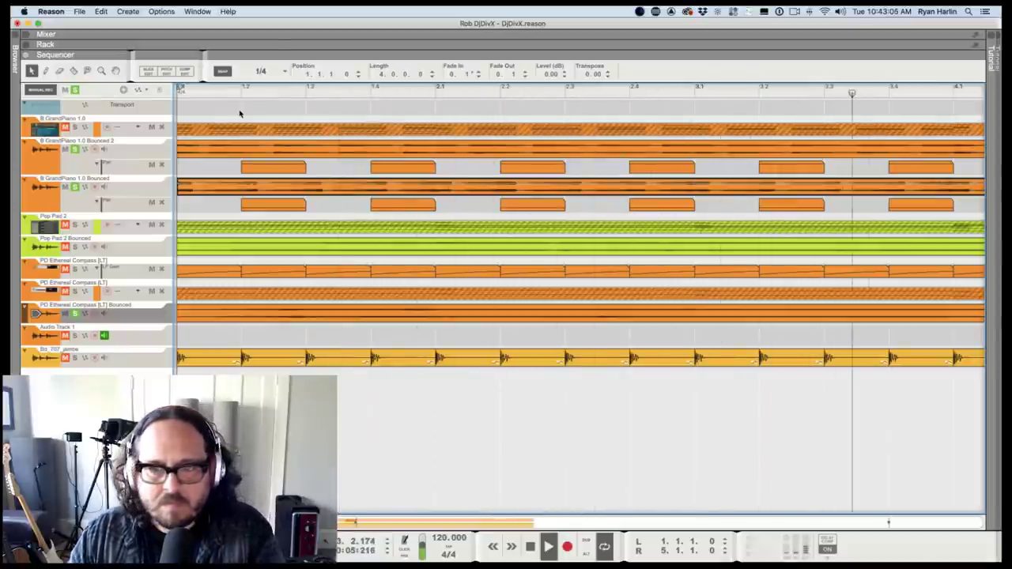
scroll(303, 118, down, 3)
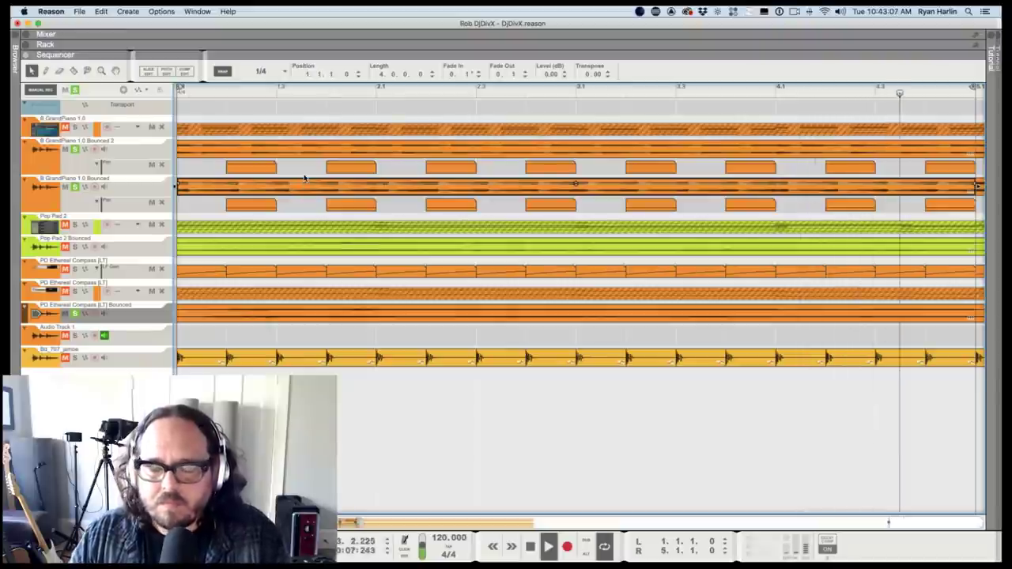
scroll(275, 182, down, 2)
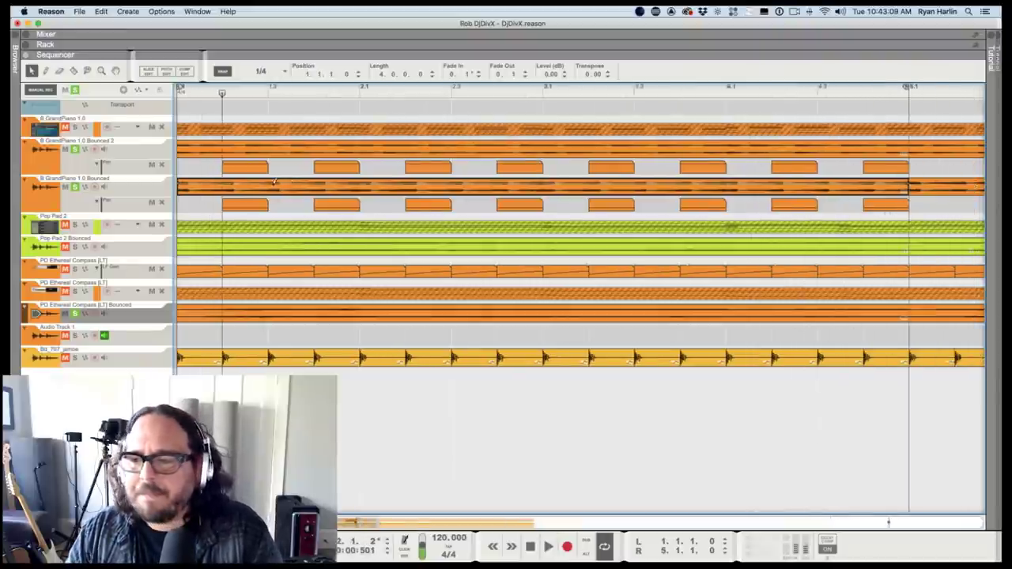
scroll(275, 182, down, 1)
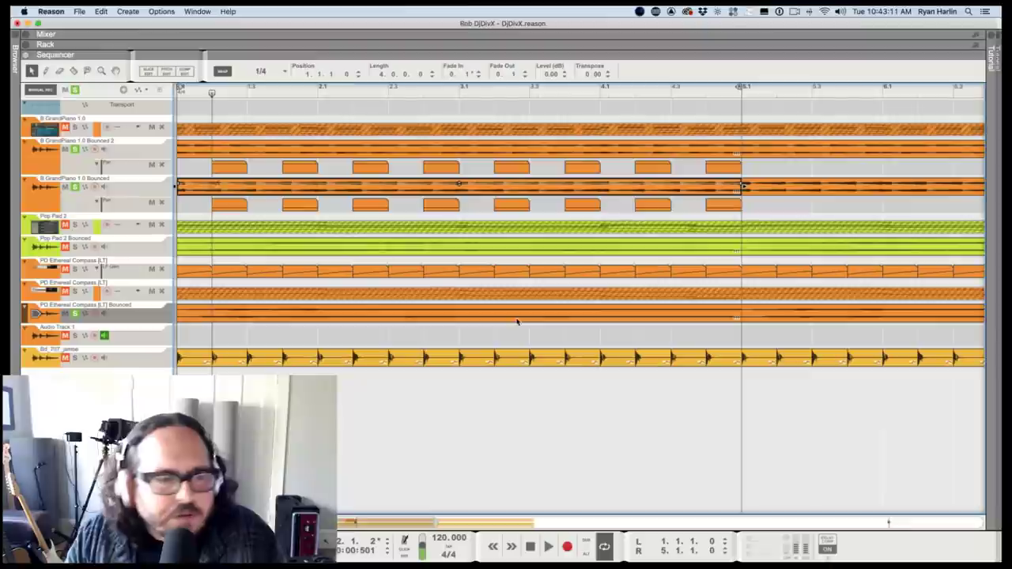
Set a 0.56 fade-out on the first PD Ethereal Compass [LT] Bounced clip and play across the loop point.
click(704, 315)
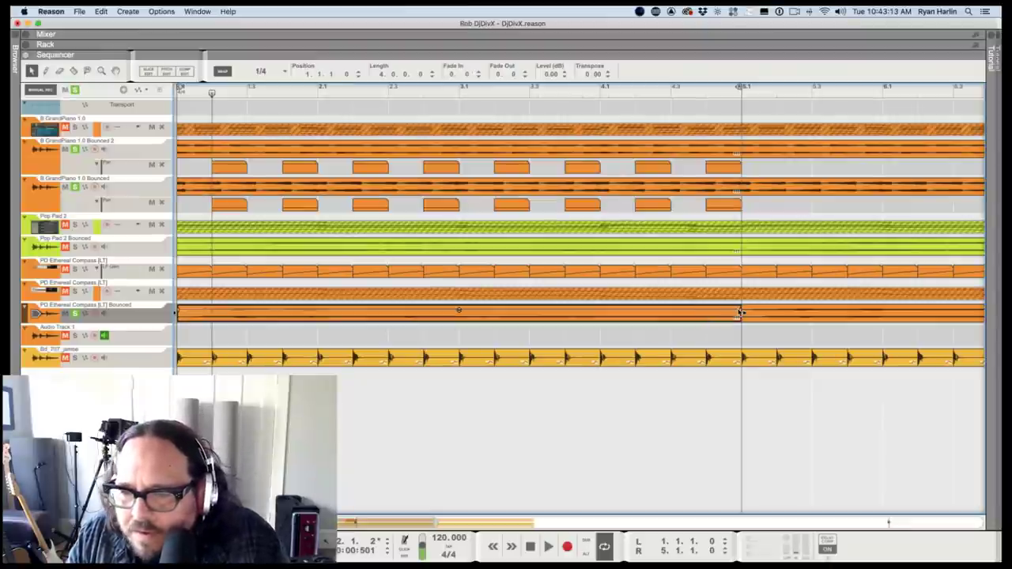
drag(736, 314, 740, 313)
click(662, 93)
key(space)
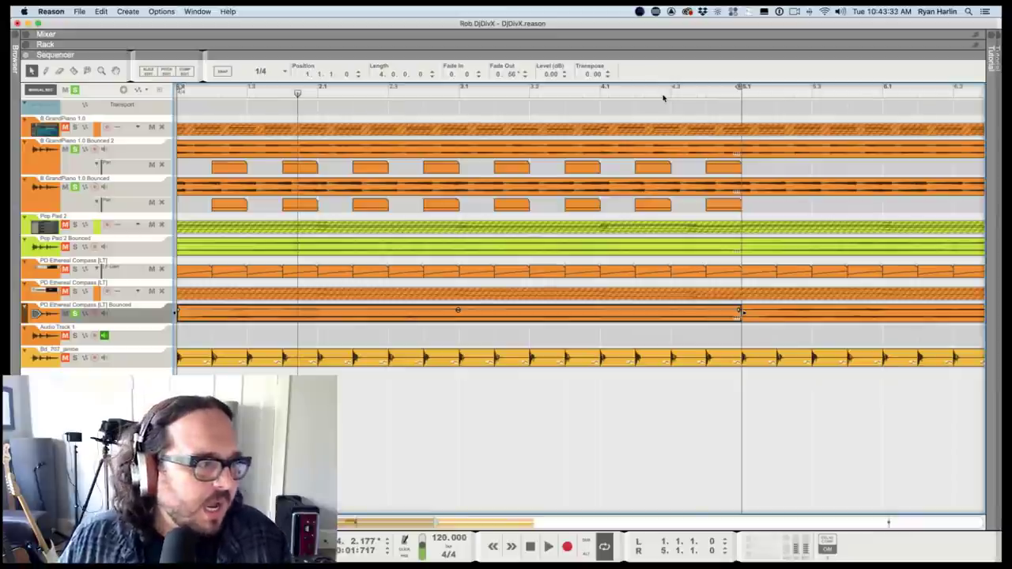
Extend the loop's right locator to 9.1.1.0, turn snapping back on, and play across the bar 5 boundary.
scroll(660, 98, down, 6)
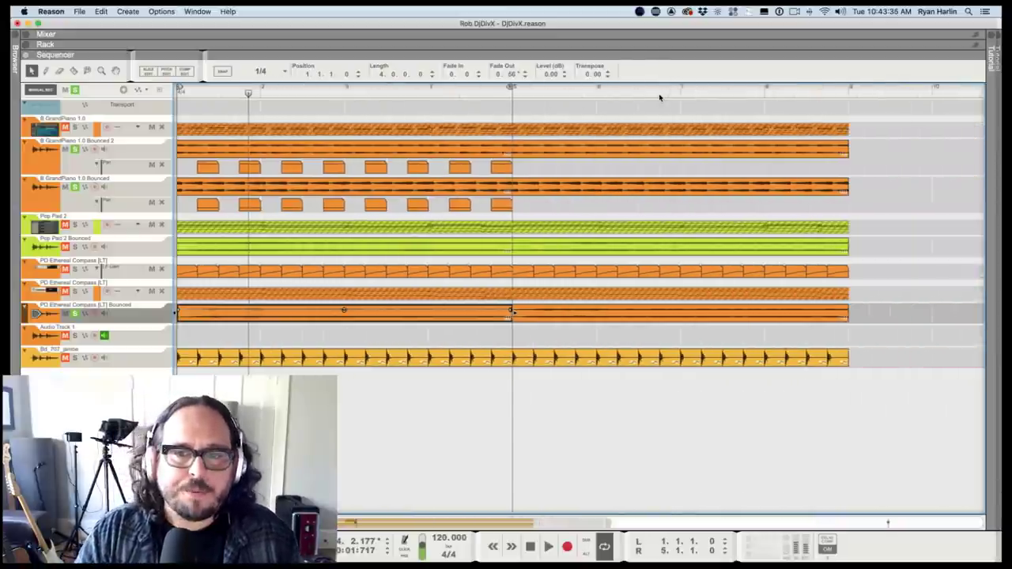
scroll(660, 95, down, 1)
drag(364, 94, 348, 99)
key(s)
key(space)
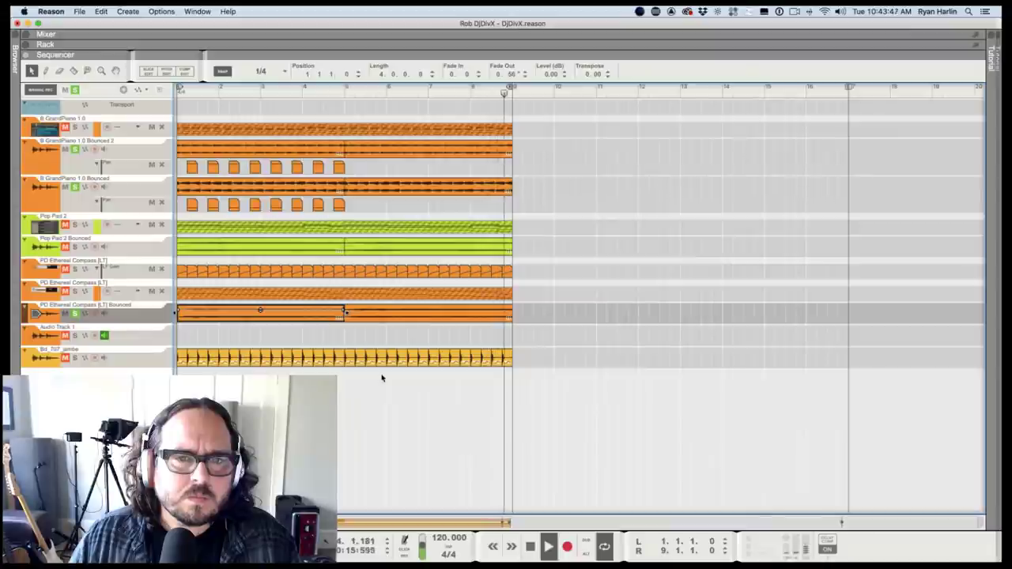
Replace all clips from bar 5 to bar 9 with copies of the clips from bars 1 to 5 on every track.
drag(544, 370, 346, 123)
key(Delete)
drag(390, 368, 125, 122)
drag(198, 125, 369, 131)
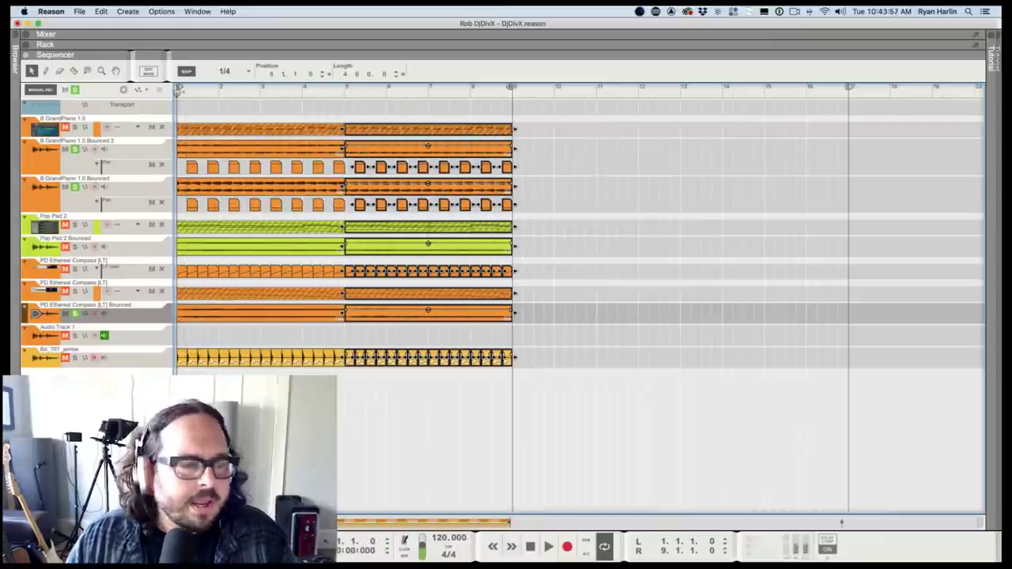
Mute PD Ethereal Compass [LT] Bounced, solo Pop Pad 2 Bounced instead, and play the arrangement from bar 1.
click(67, 314)
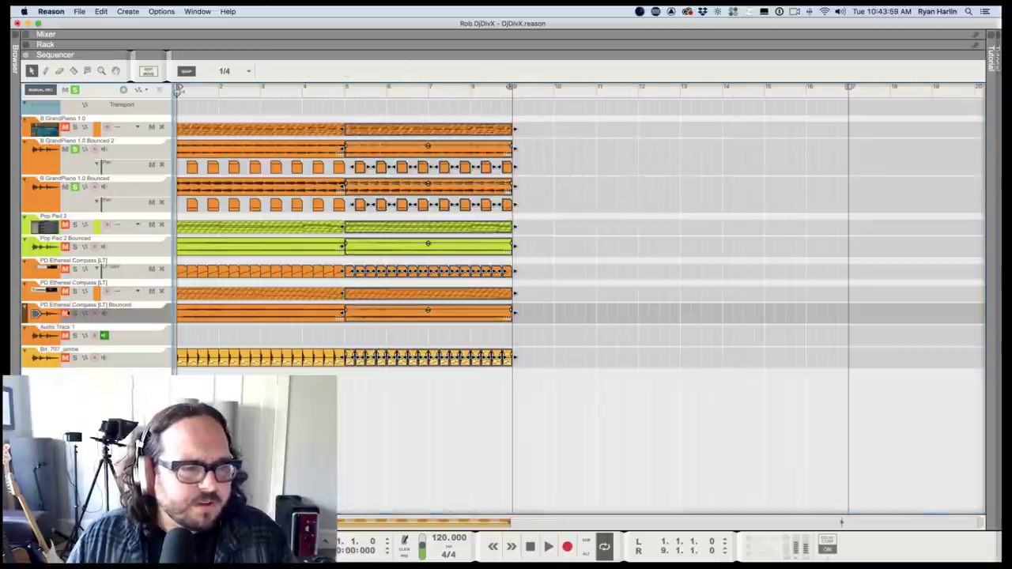
click(77, 248)
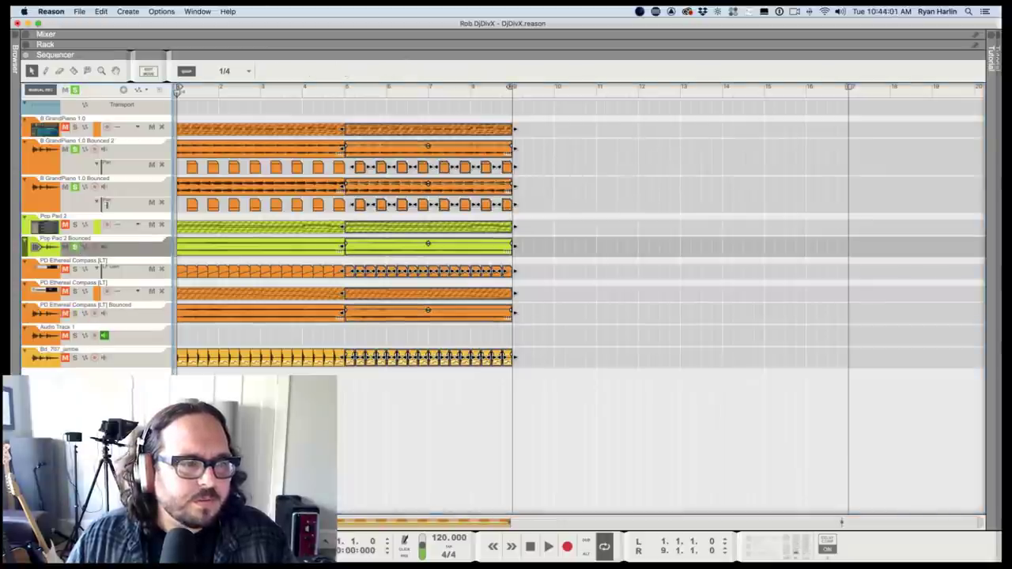
click(178, 90)
key(space)
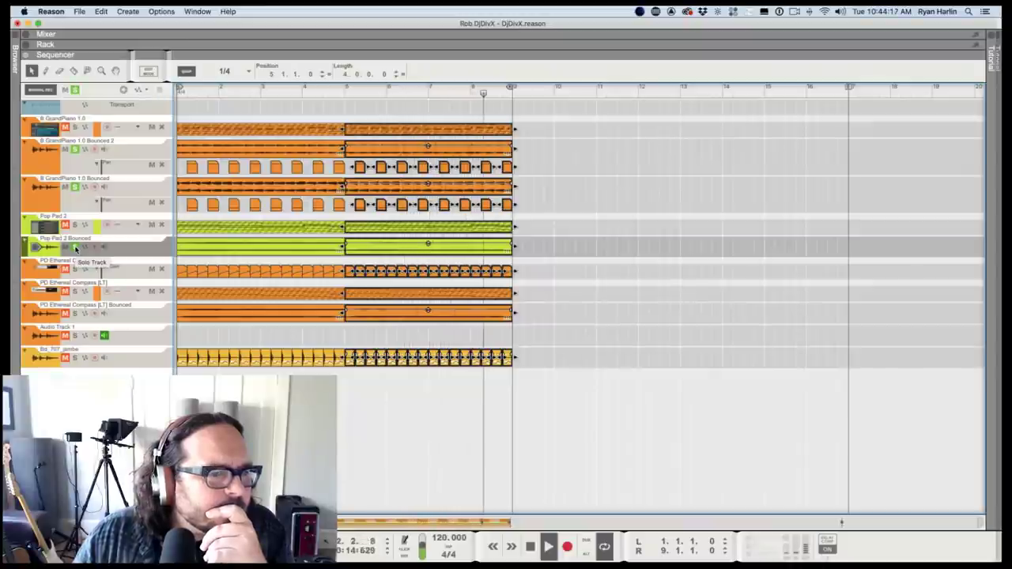
Unsolo both bounced B GrandPiano tracks, keep Pop Pad 2 Bounced soloed, and stop playback with the playhead at bar 5.
click(75, 187)
click(75, 149)
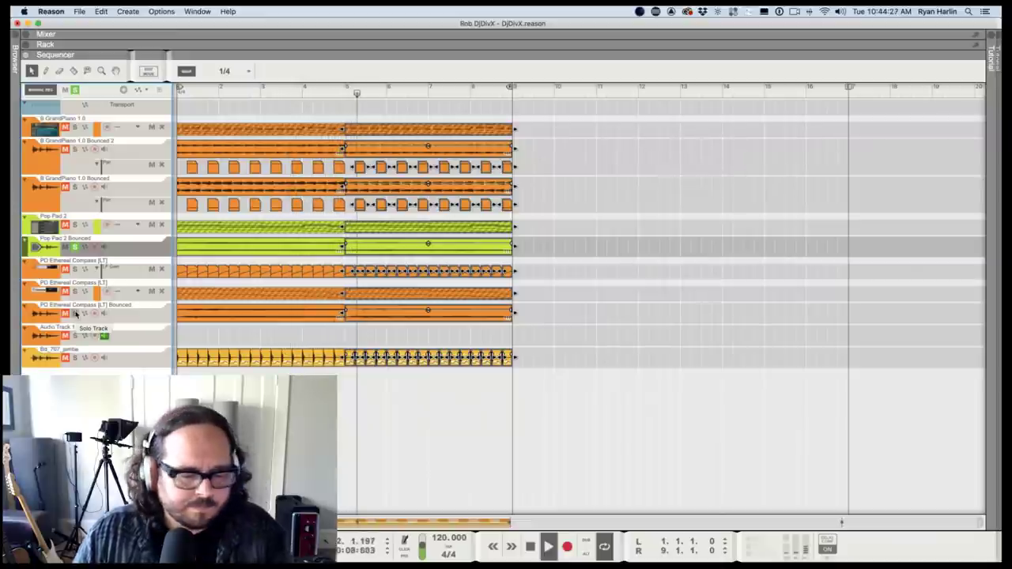
key(space)
click(345, 93)
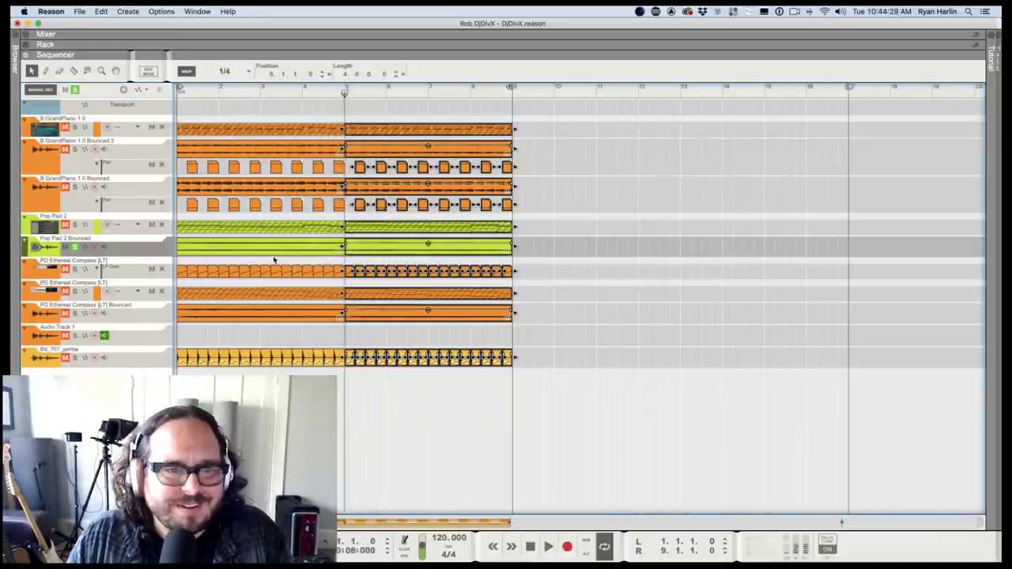
Set a 0.70 fade-in on the second Pop Pad 2 Bounced clip and a 0.70 fade-out on the first where they meet at bar 5.
key(h)
key(h)
key(h)
key(h)
key(h)
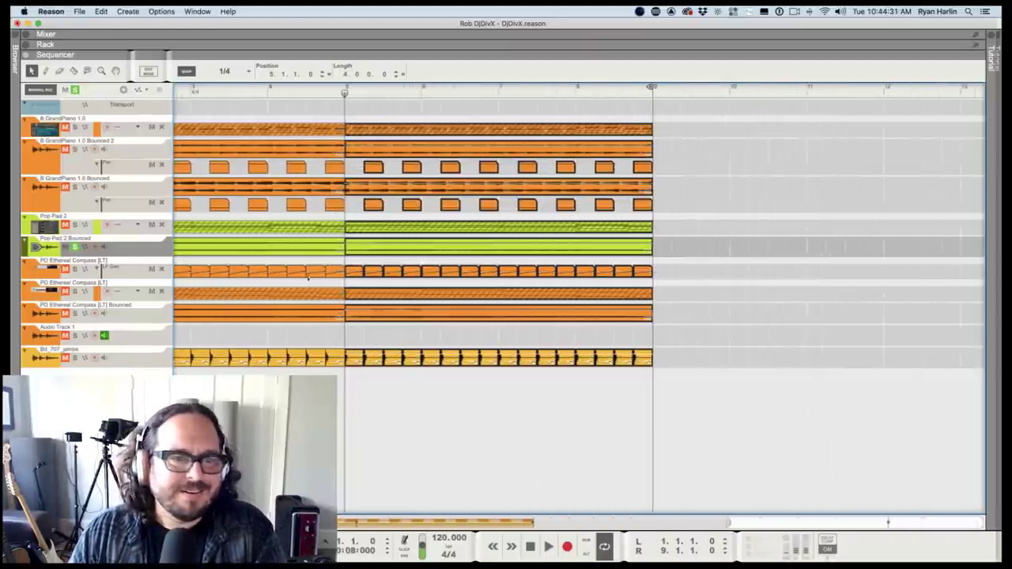
click(353, 250)
click(320, 371)
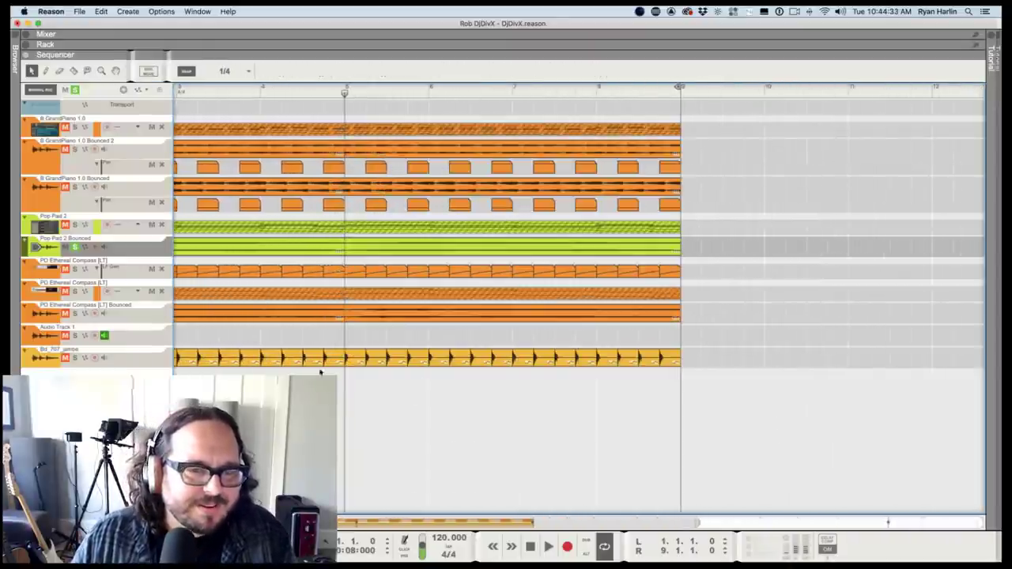
click(347, 248)
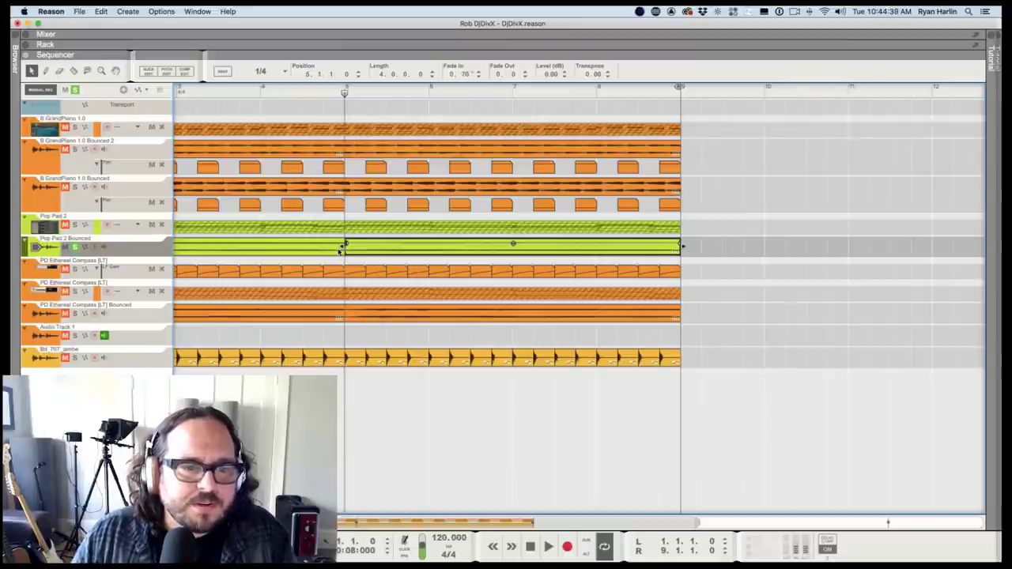
click(340, 249)
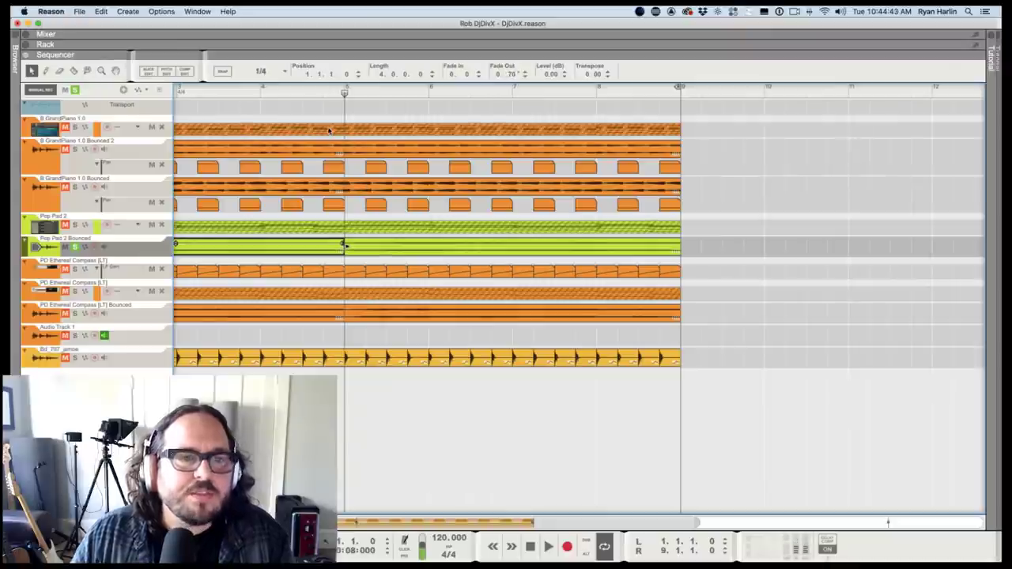
Set a 0.20 fade-in on the first Pop Pad 2 Bounced clip and a 0.94 fade-out on the second.
drag(342, 94, 142, 91)
drag(476, 246, 513, 246)
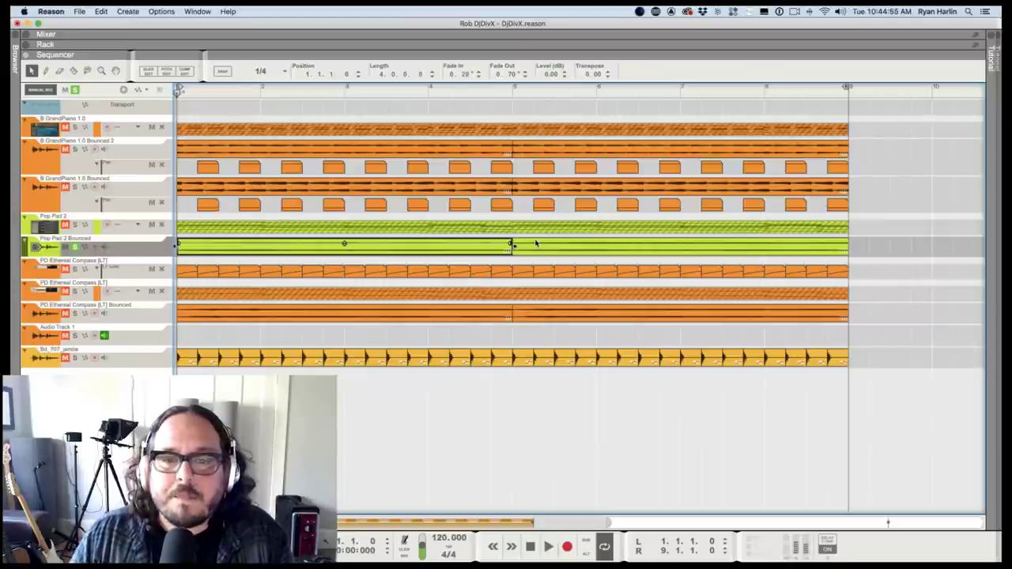
click(530, 245)
drag(516, 245, 500, 244)
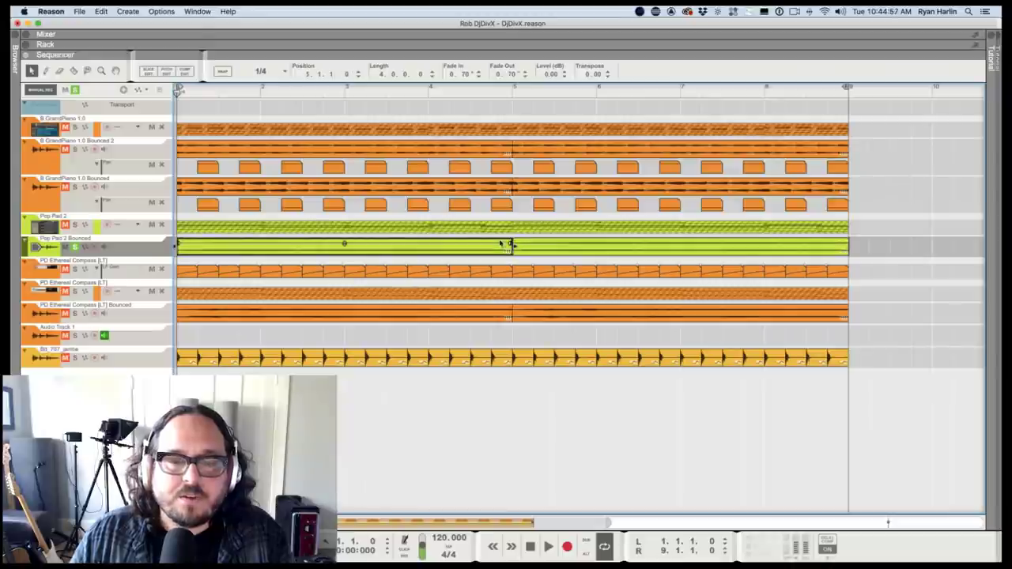
key(super+z)
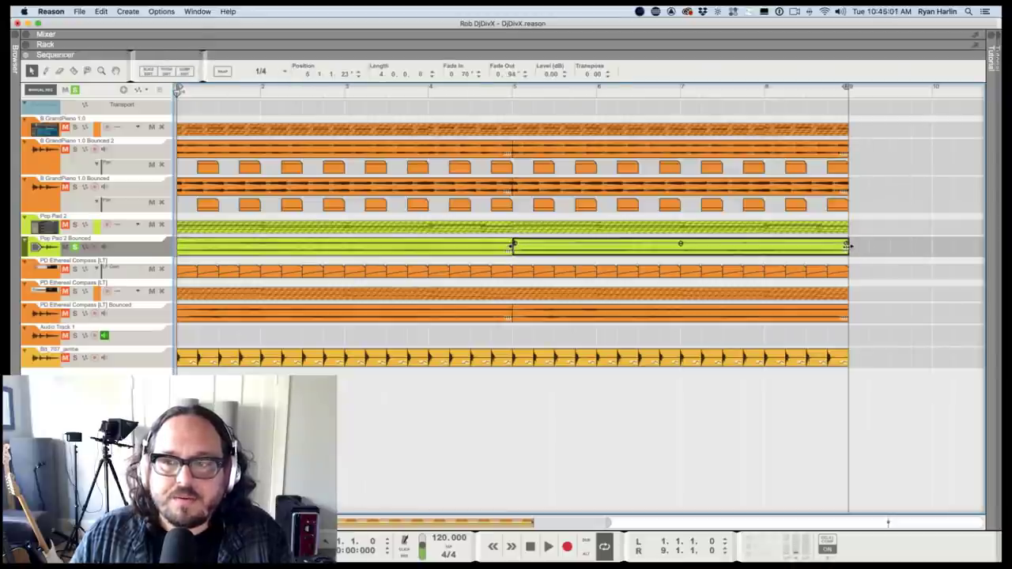
Play the soloed Pop Pad 2 Bounced track from bar 1 to check its fades.
drag(500, 90, 441, 92)
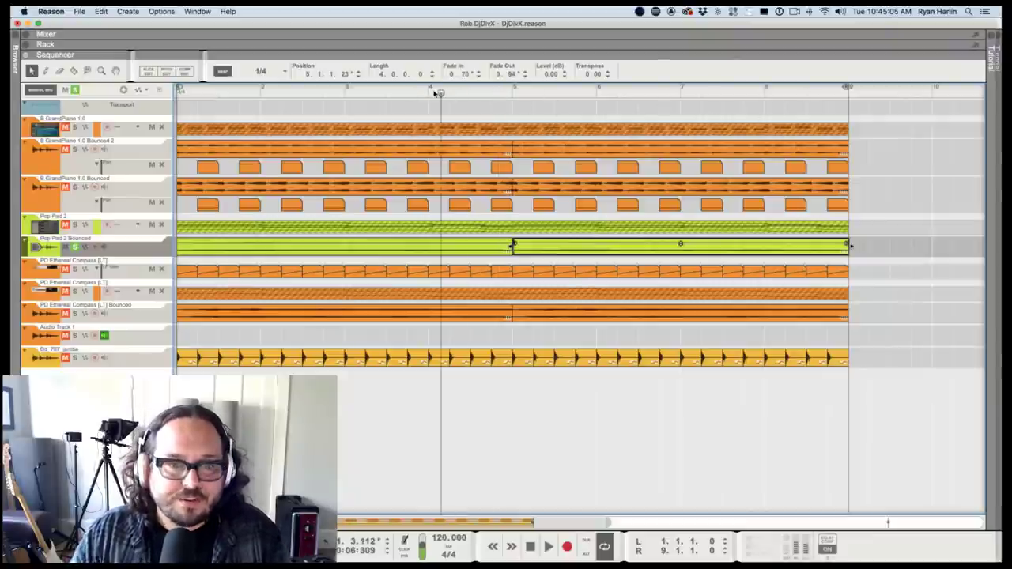
key(shift+Return)
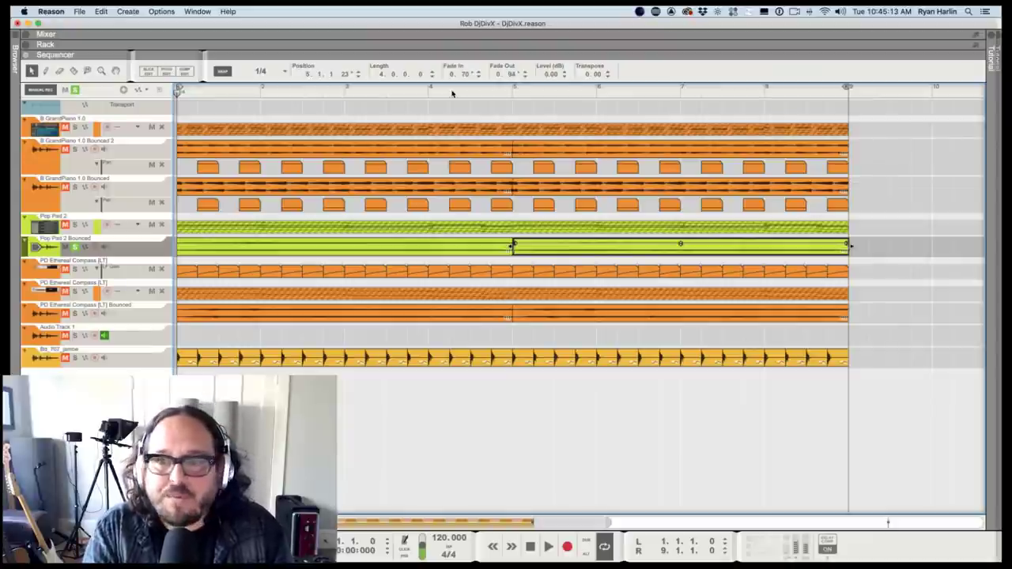
key(space)
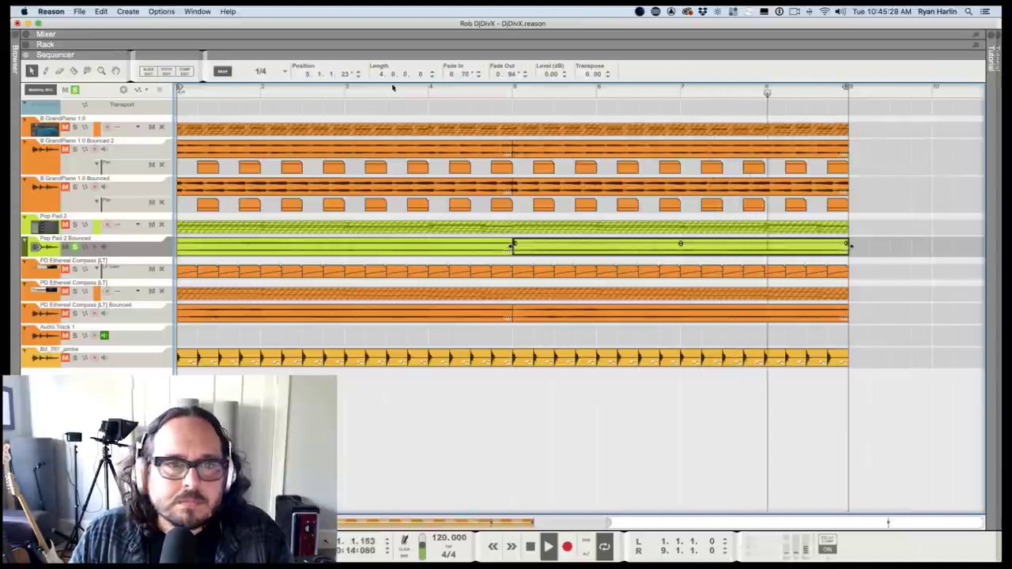
Set the position of the second Pop Pad 2 Bounced clip to bar 5, deselect it, and stop playback.
double_click(326, 76)
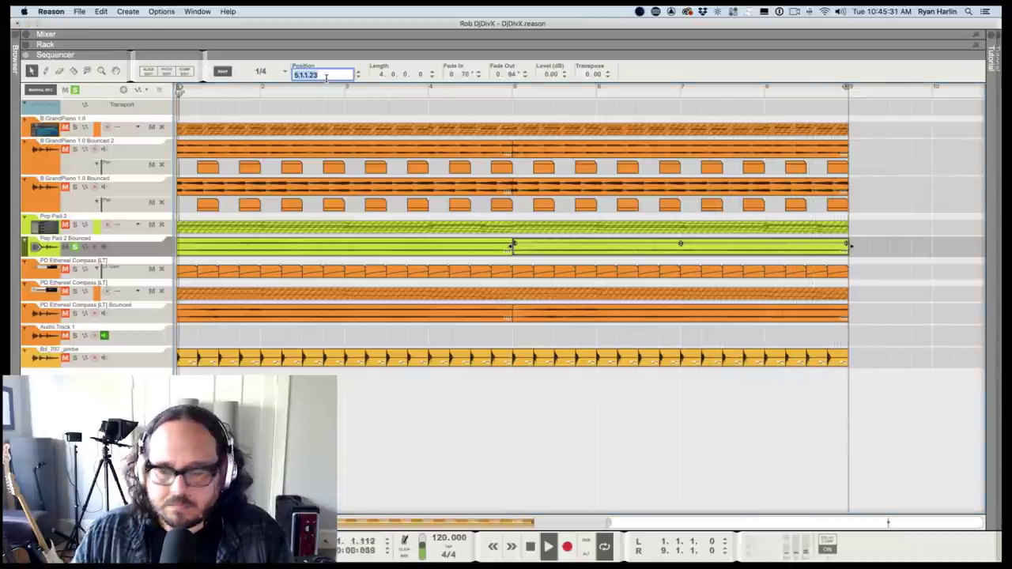
text(5)
key(Return)
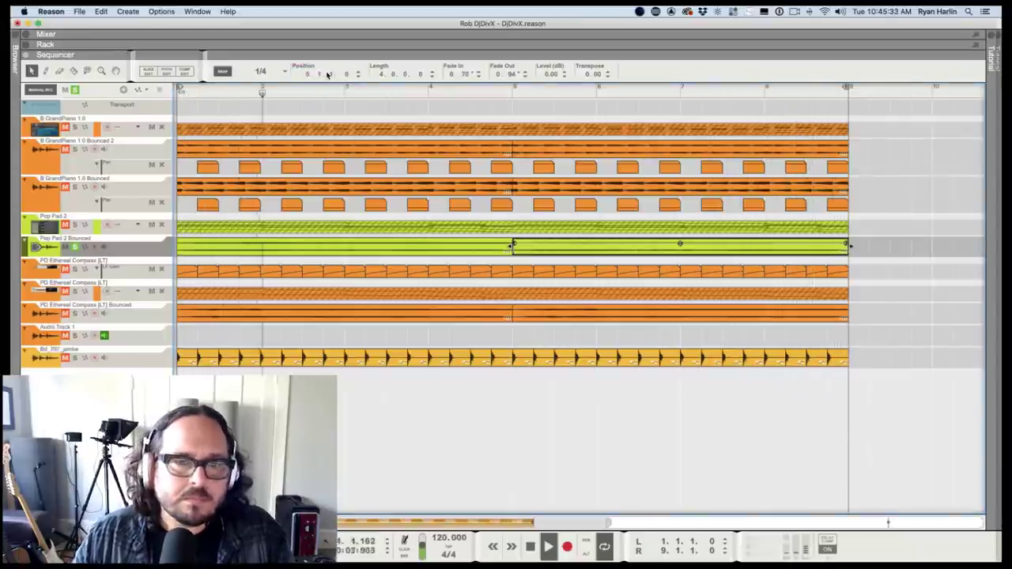
click(907, 282)
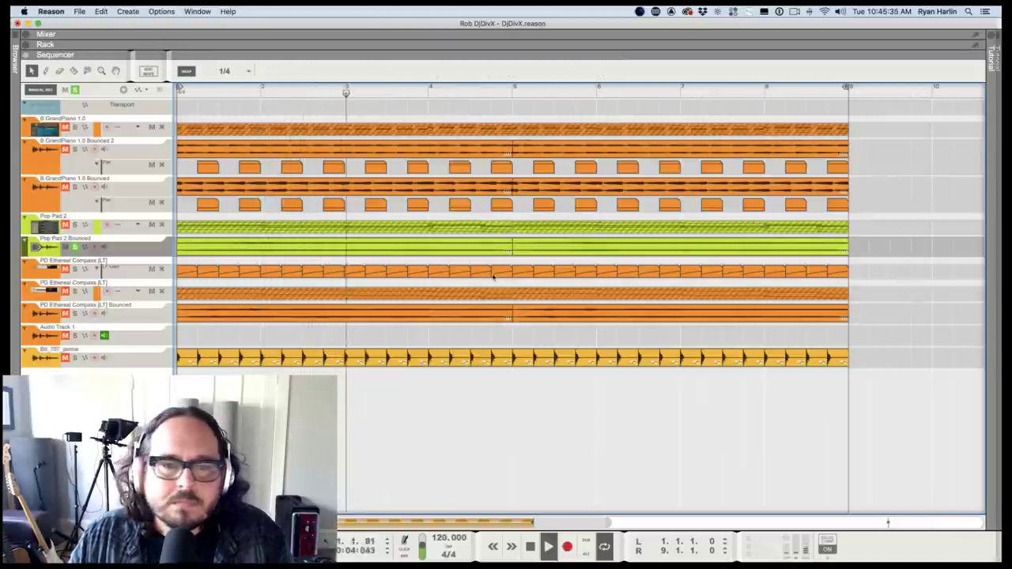
key(space)
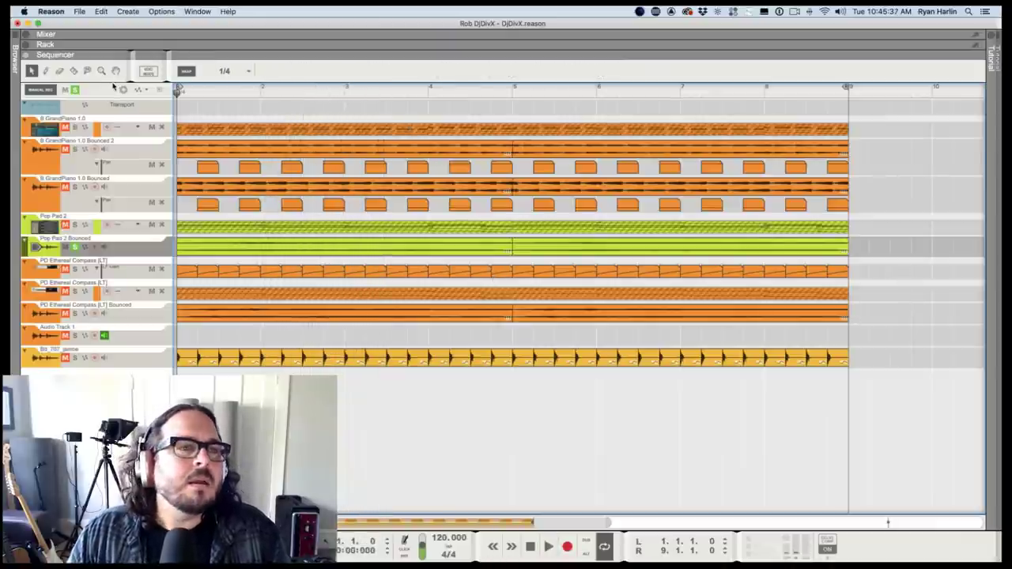
Solo the upper PD Ethereal Compass [LT] mix track instead of Pop Pad 2 Bounced, play it briefly, and clear the solo.
click(74, 248)
click(74, 270)
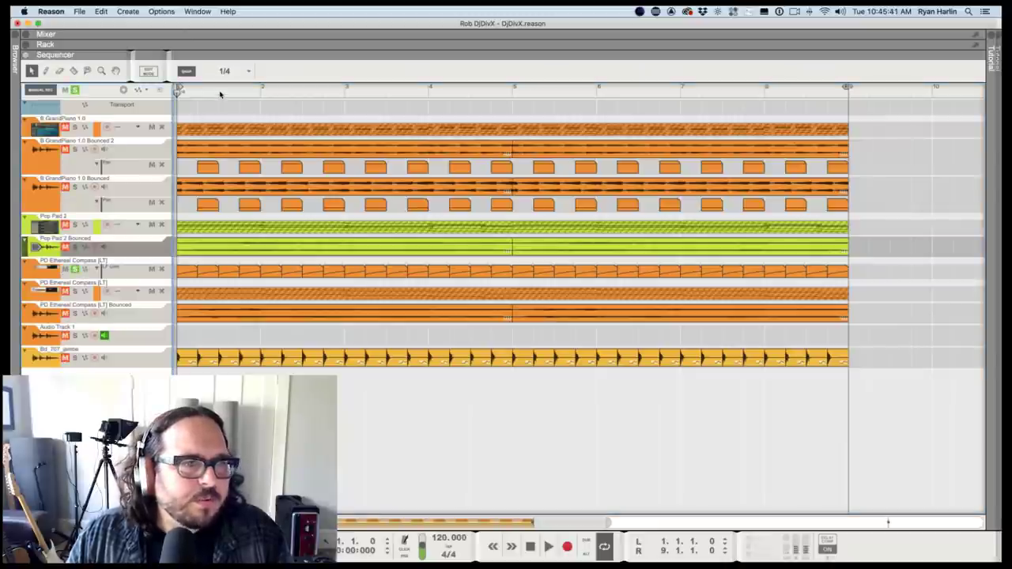
key(space)
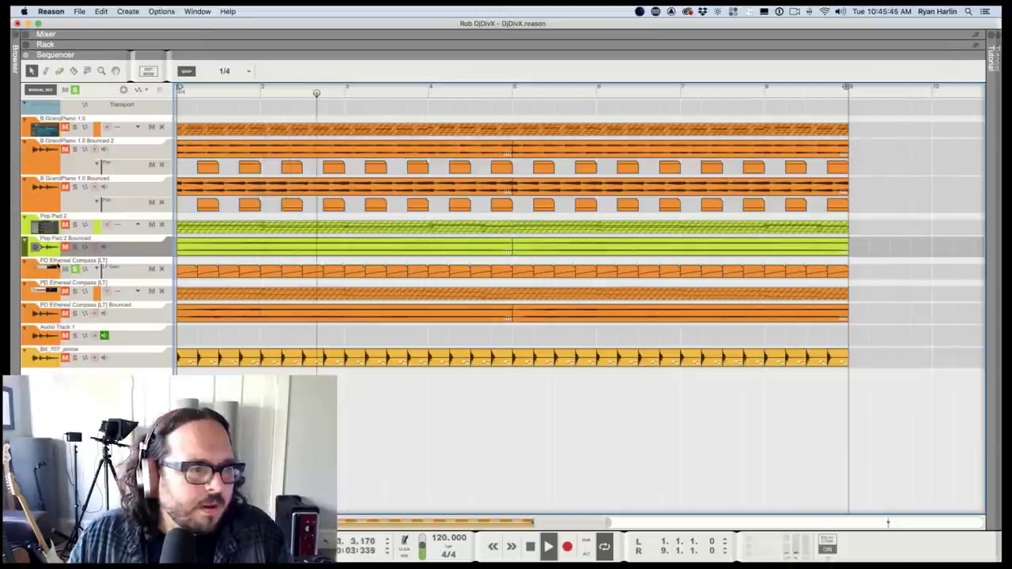
key(space)
click(75, 270)
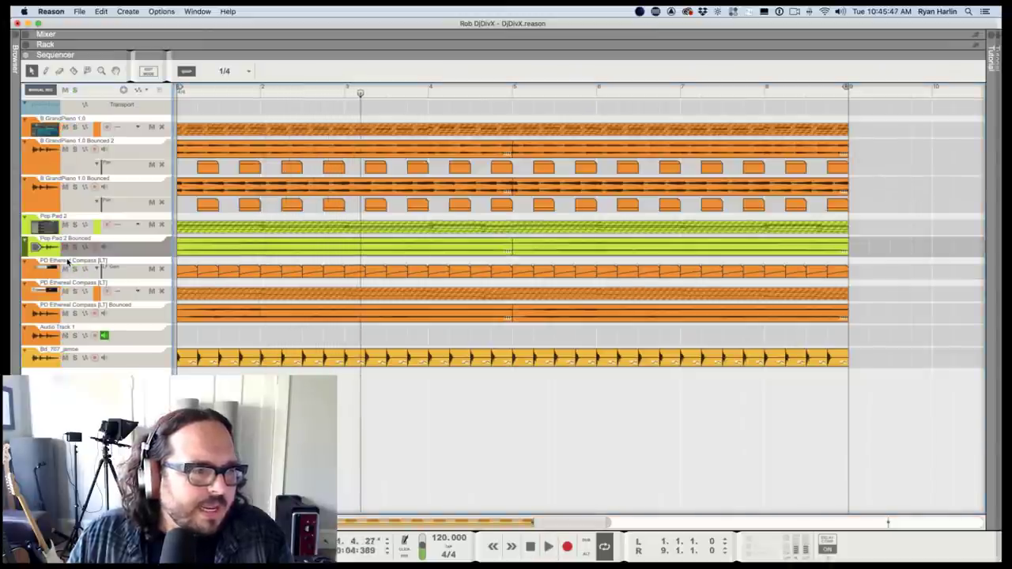
Examine the PD Ethereal Compass [LT] mix channel and its Serum device in the rack and mixer while playing from beat 2 of bar 1.
double_click(67, 261)
click(45, 271)
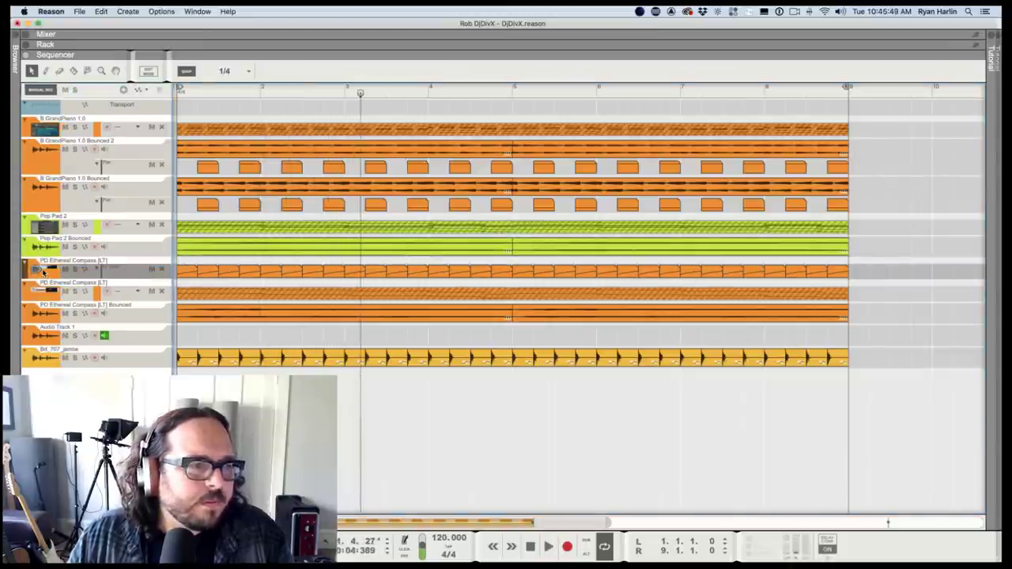
key(F6)
scroll(532, 219, up, 3)
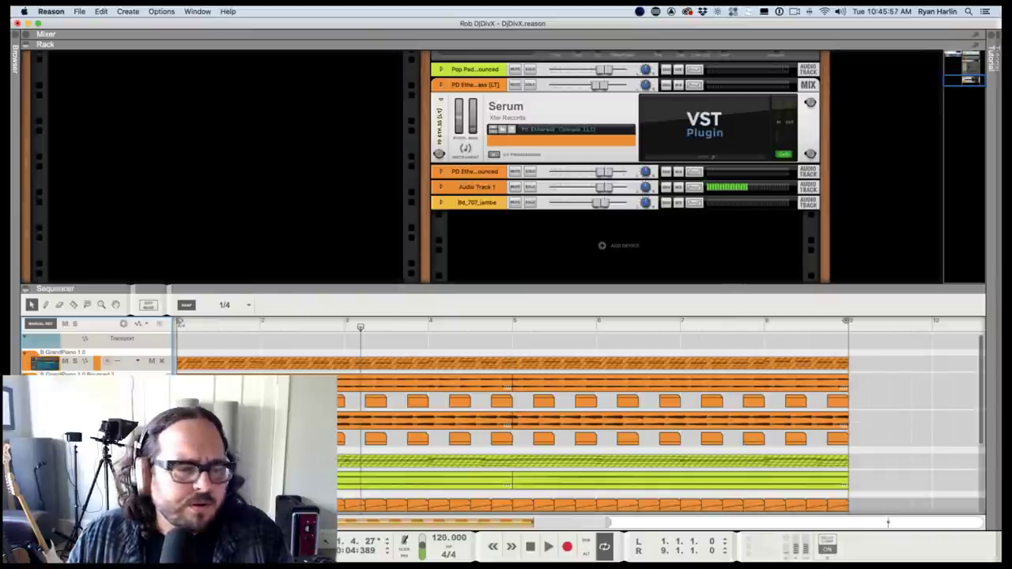
drag(229, 291, 236, 171)
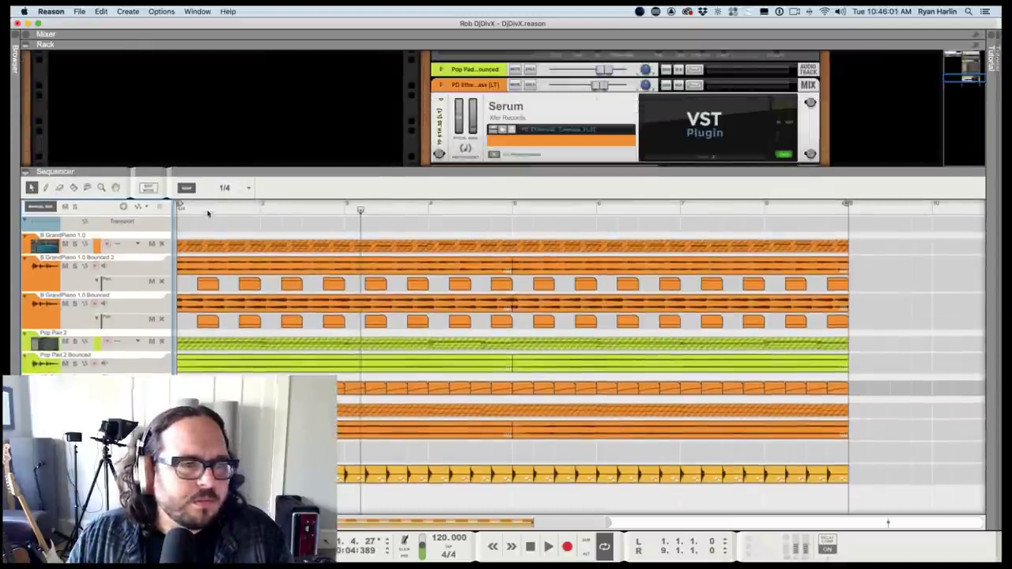
click(197, 207)
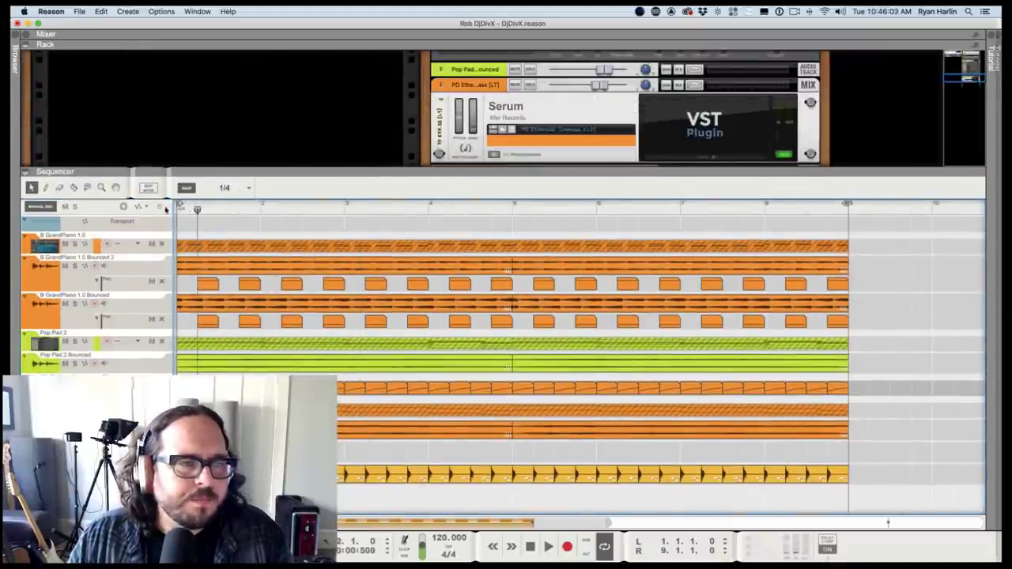
key(space)
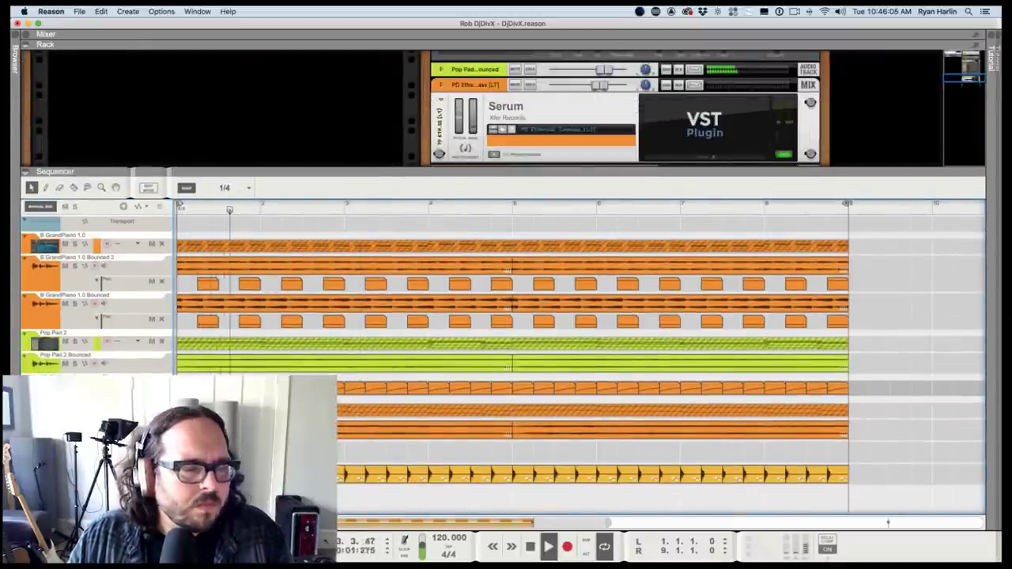
drag(602, 46, 581, 402)
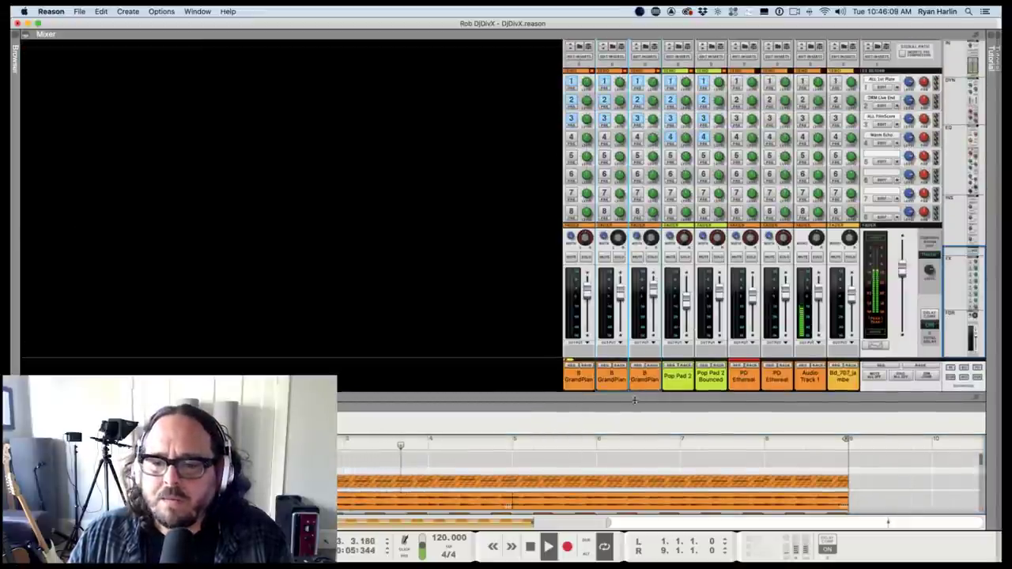
key(F6)
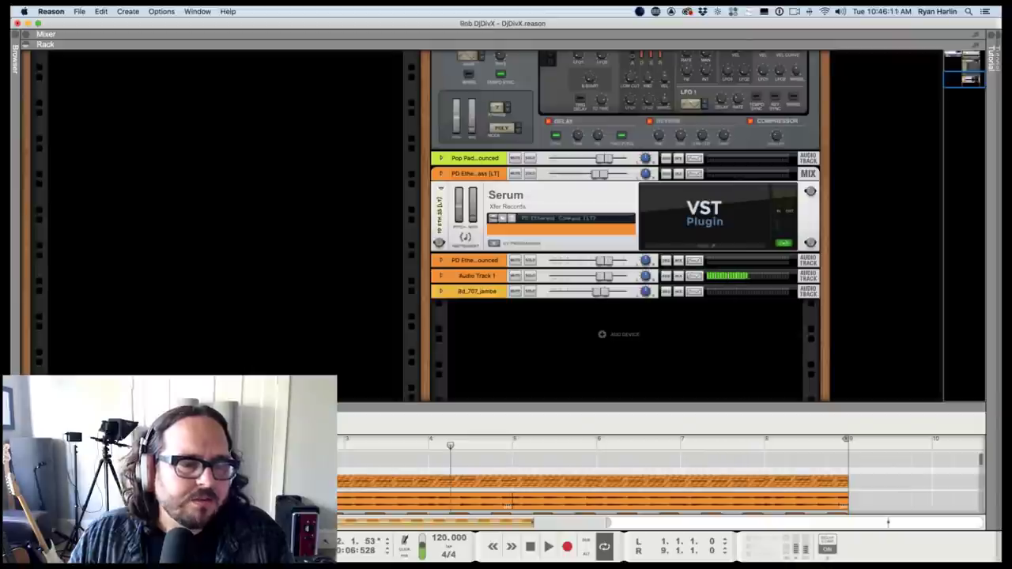
Go back to the full sequencer view, mute the upper PD Ethereal Compass [LT] mix track, and play the remaining tracks from bar 1.
key(F7)
click(76, 270)
key(space)
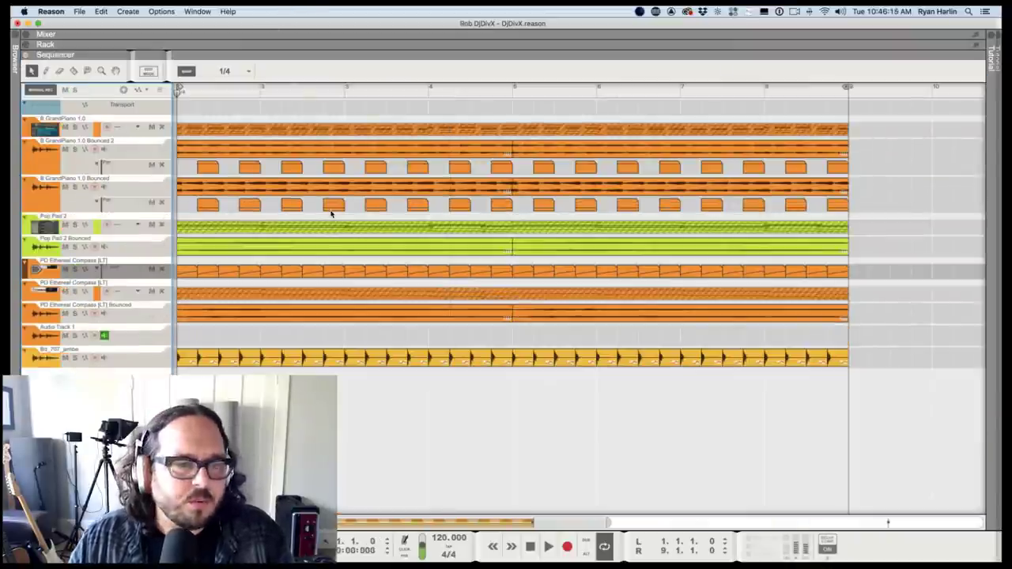
key(space)
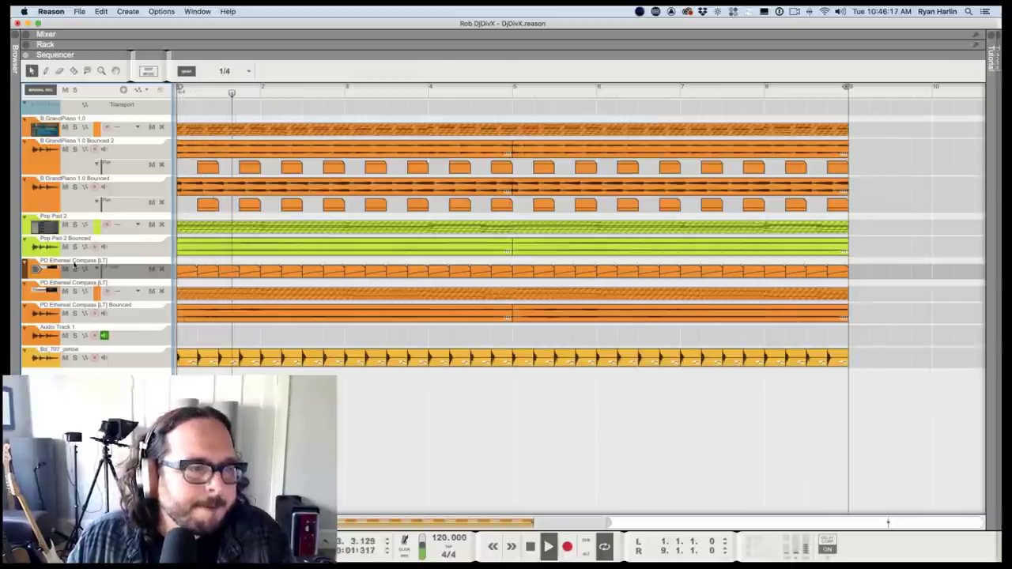
click(65, 269)
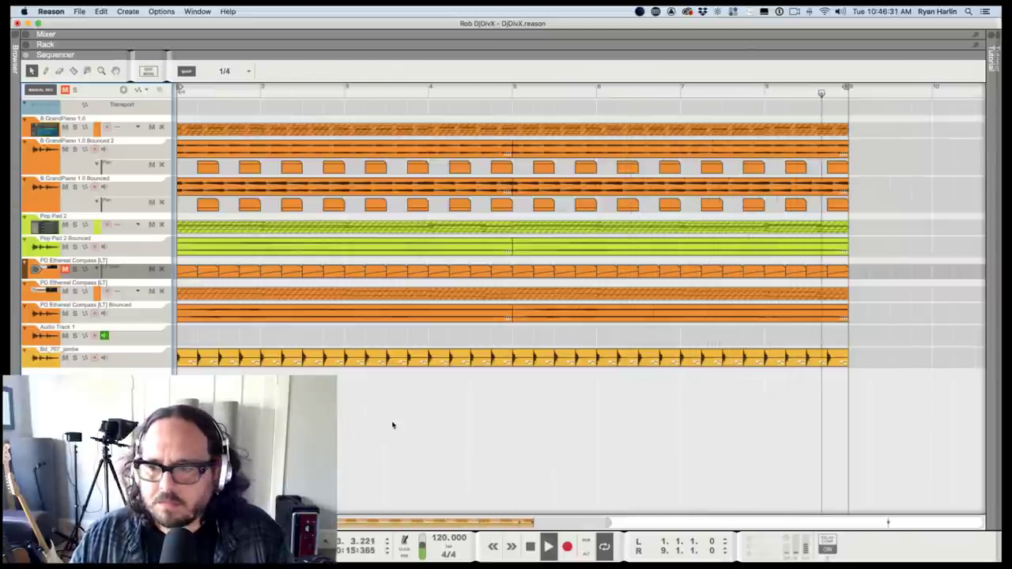
key(space)
key(shift+Return)
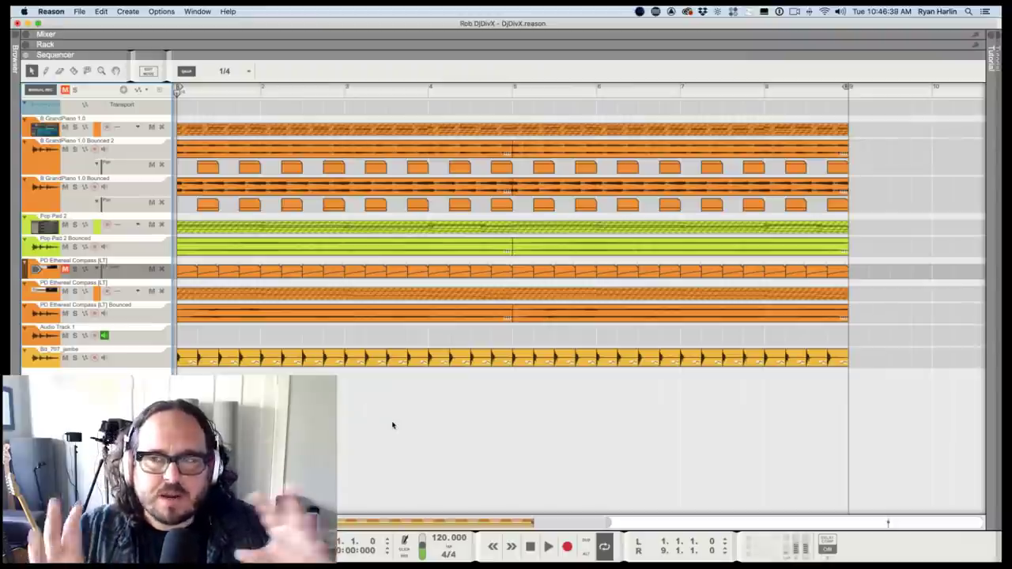
Zoom out the arrangement, play all unmuted layers from bar 1 with no clips selected, and return the playhead to the start.
drag(363, 326, 548, 393)
scroll(536, 393, down, 5)
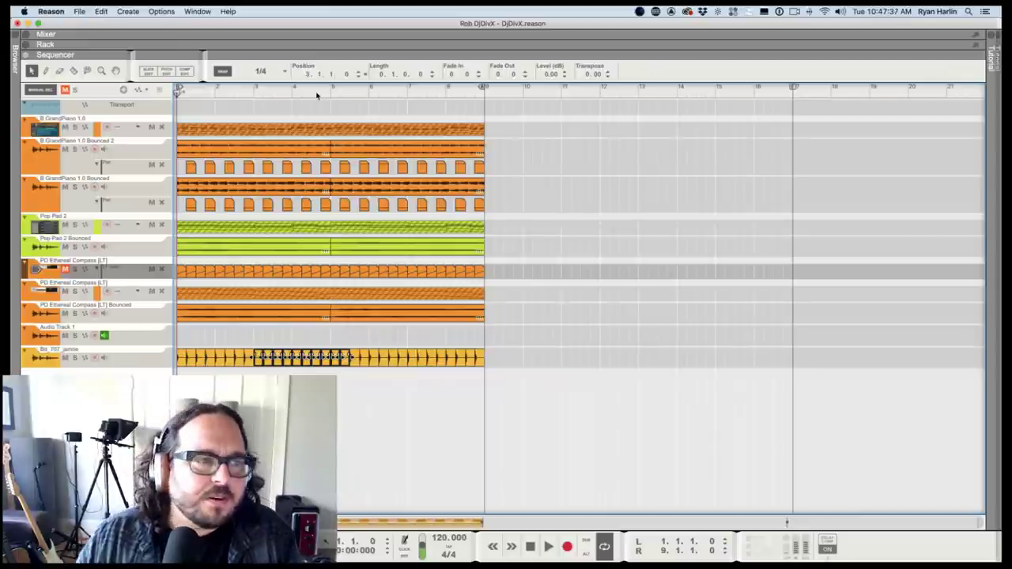
key(space)
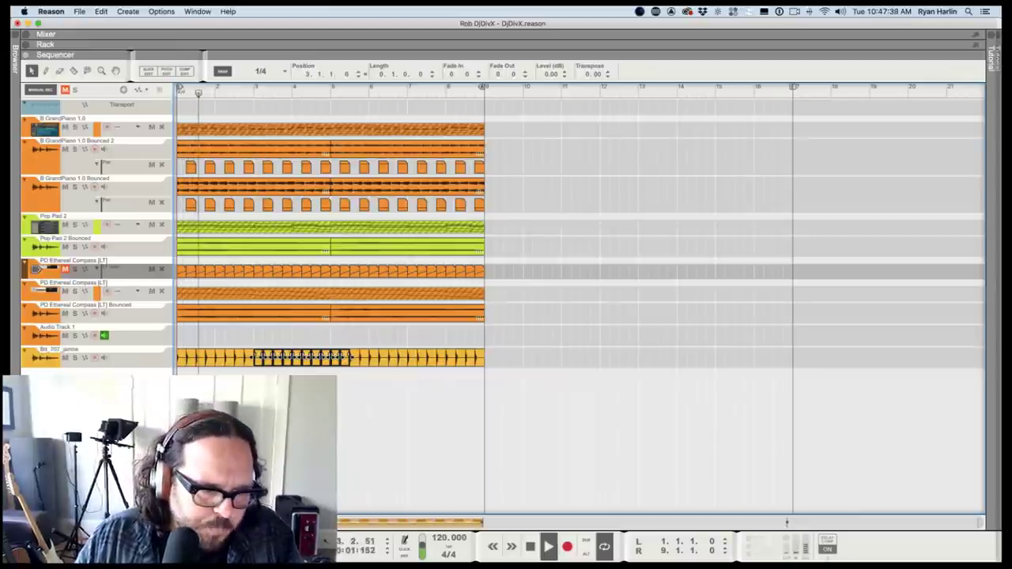
key(Escape)
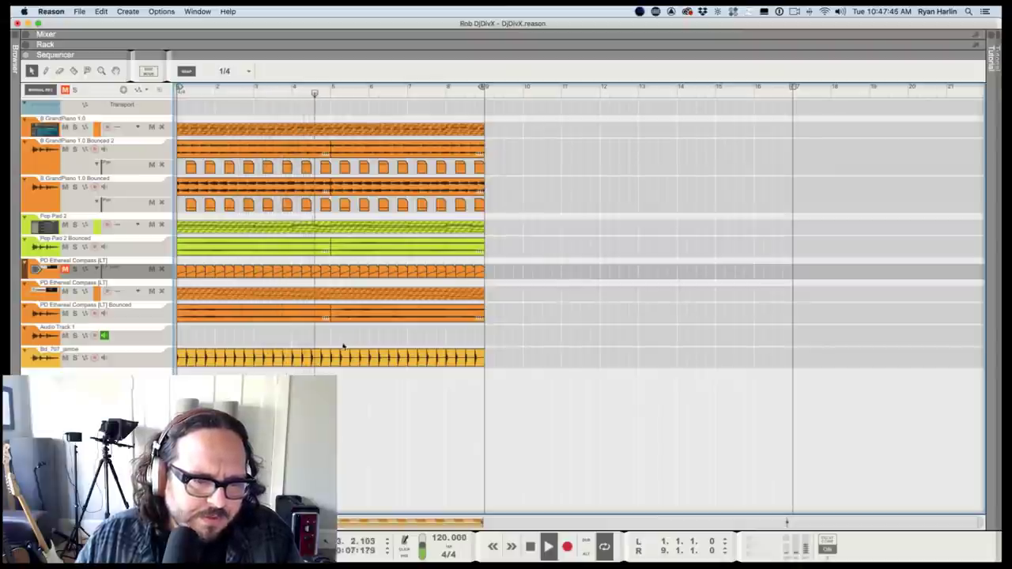
key(space)
key(shift+Return)
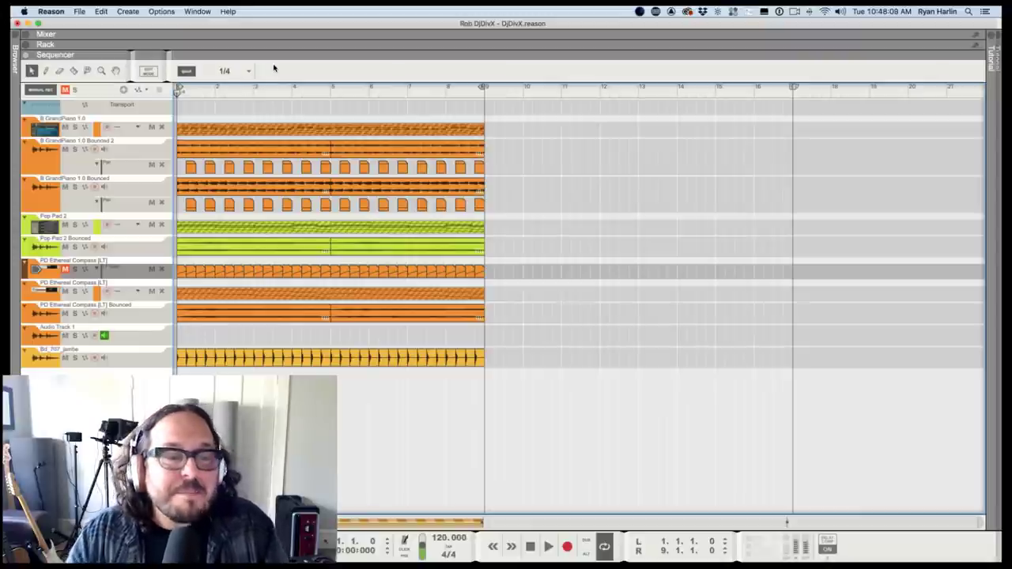
Mute the Bd_707_jambe kick track, play the remaining layers briefly with no clips selected, and return the playhead to bar 1.
drag(525, 340, 113, 372)
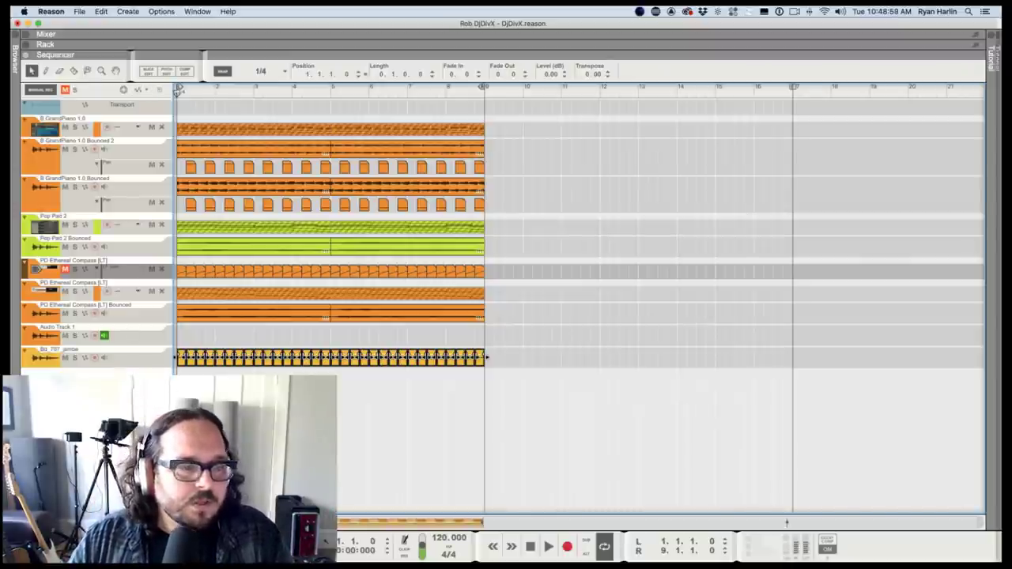
click(198, 396)
key(space)
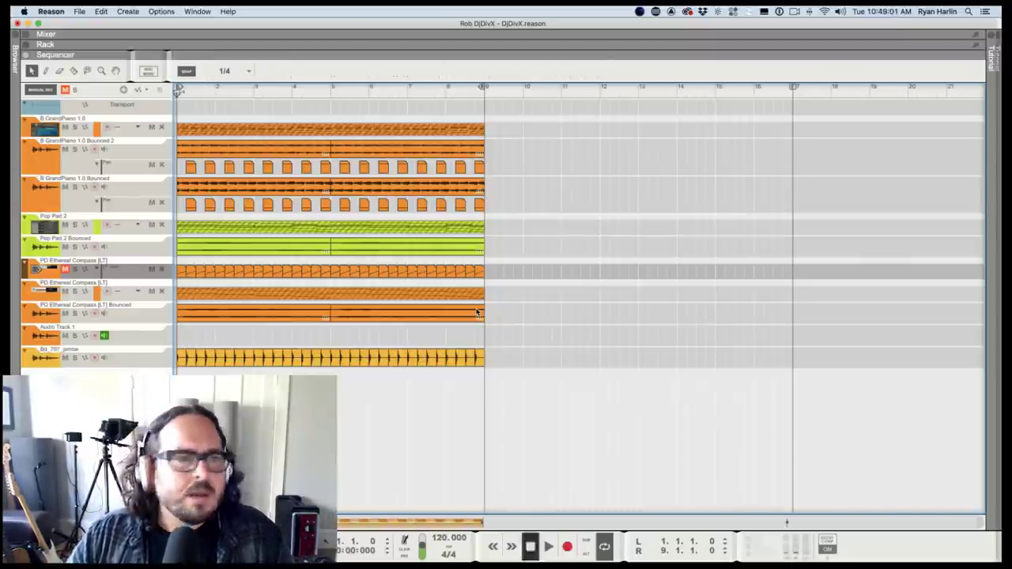
key(space)
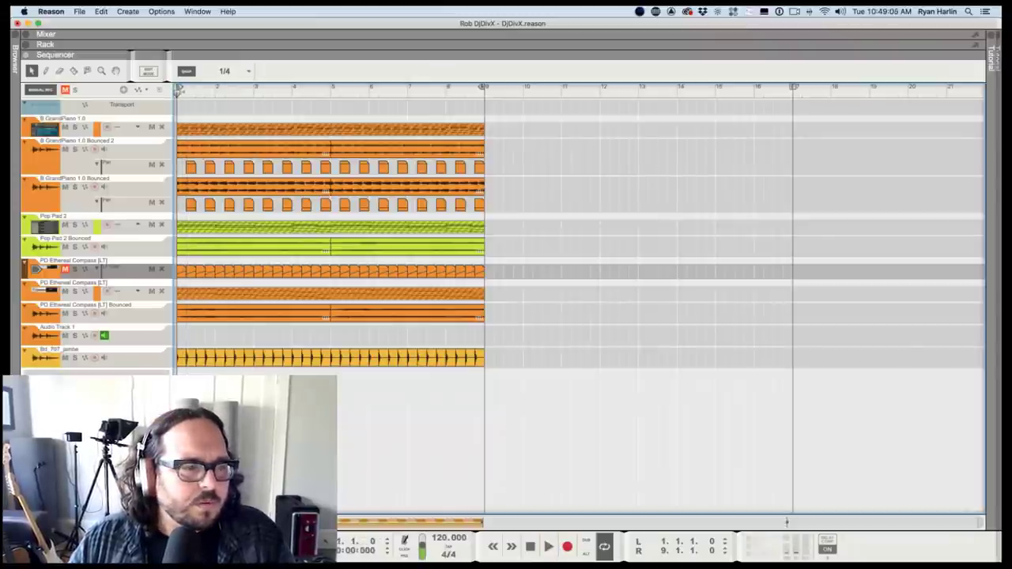
click(65, 358)
key(space)
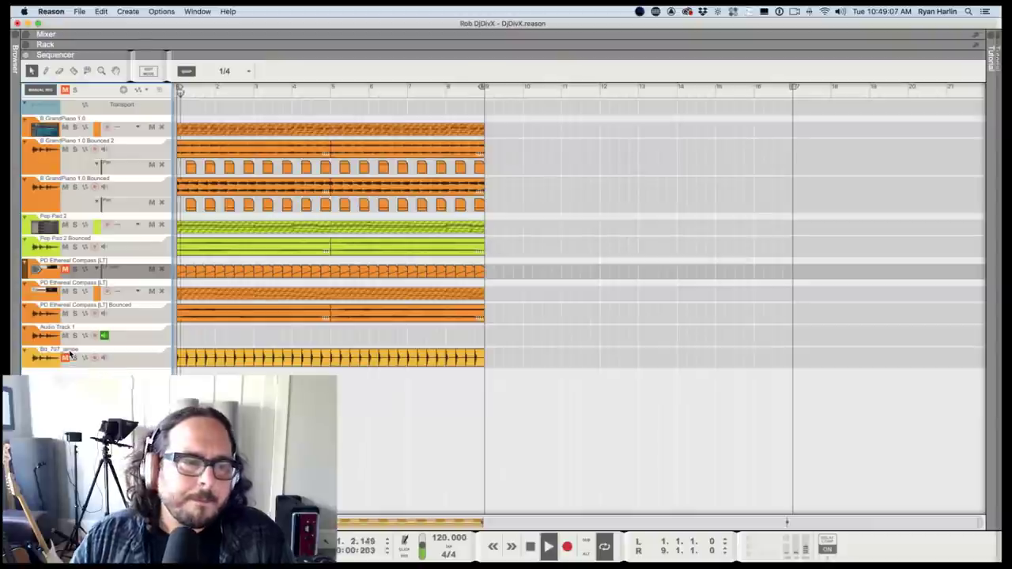
key(space)
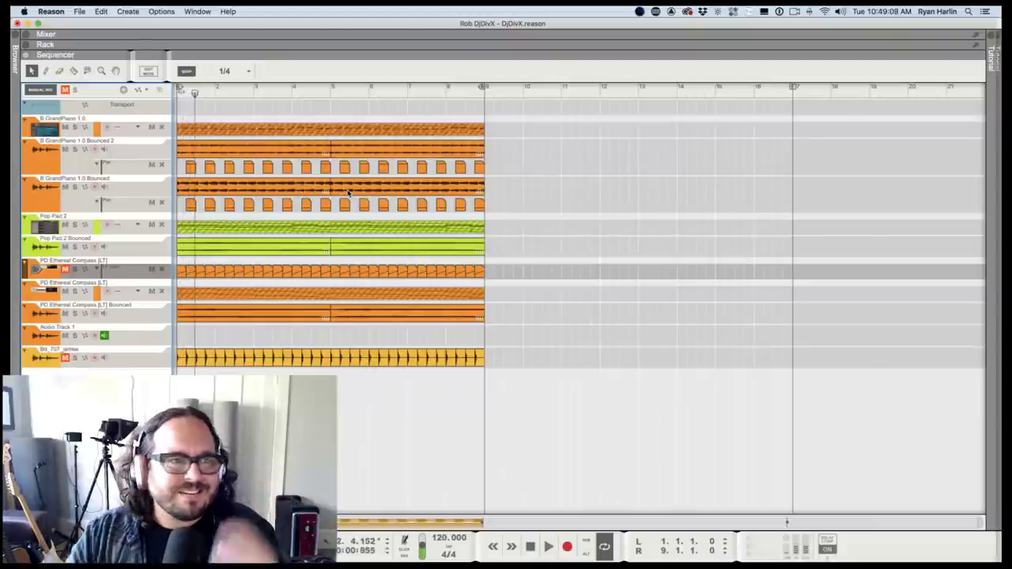
click(177, 92)
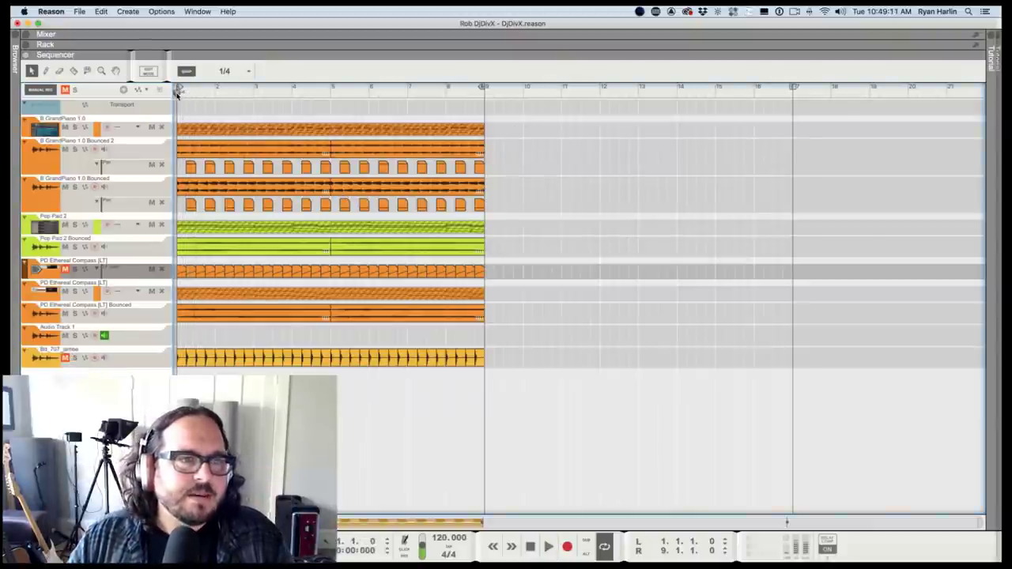
Start a mixer channel bounce with only the Master Section included, excluding the two bounced B GrandPiano 1.0 channels.
click(81, 11)
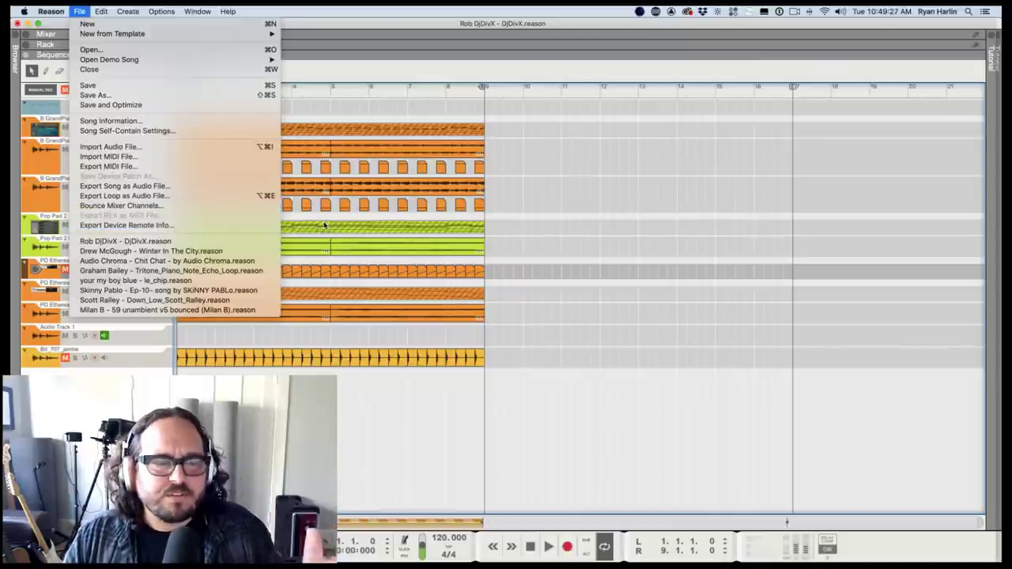
click(234, 206)
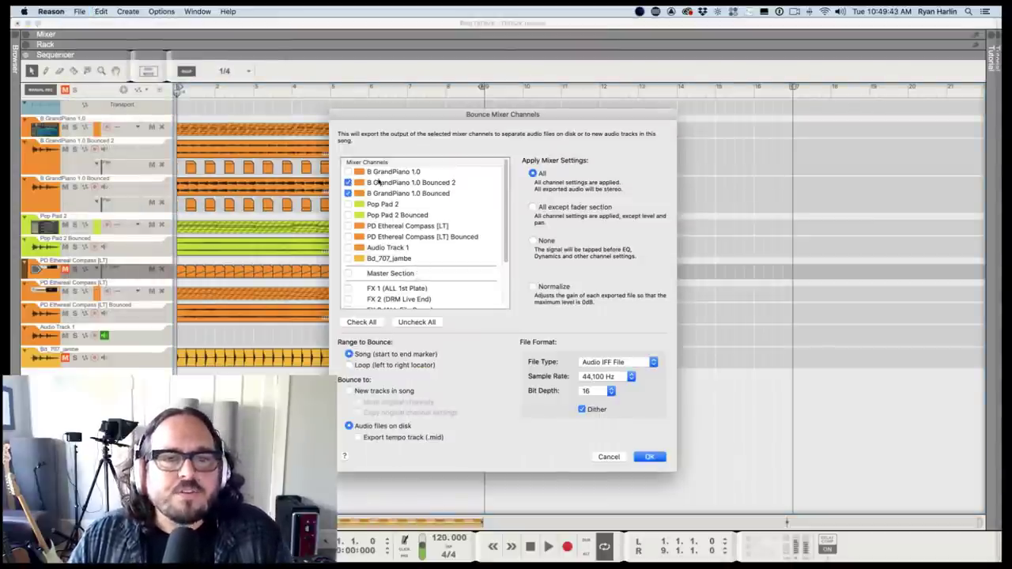
click(347, 182)
click(348, 193)
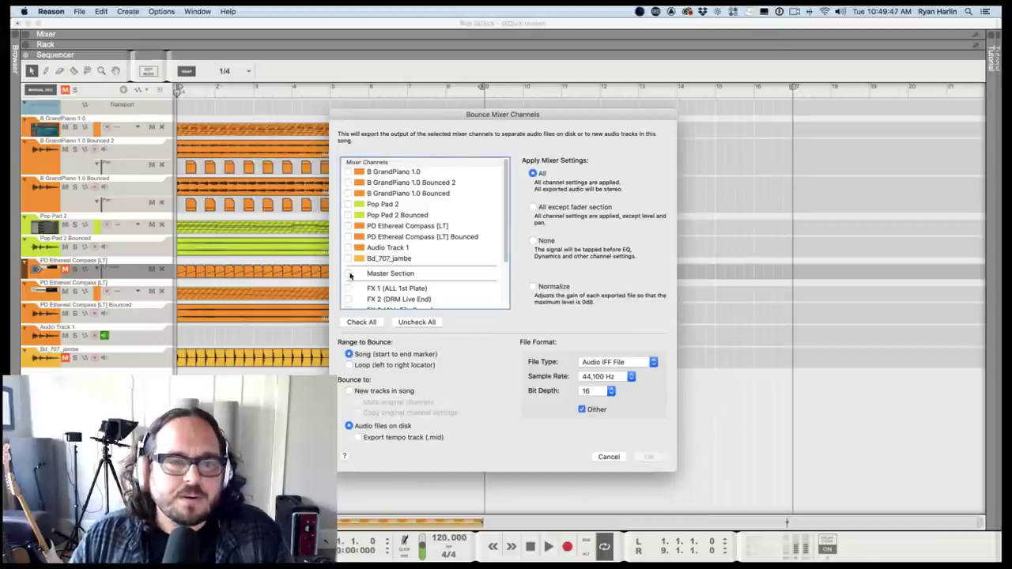
click(349, 273)
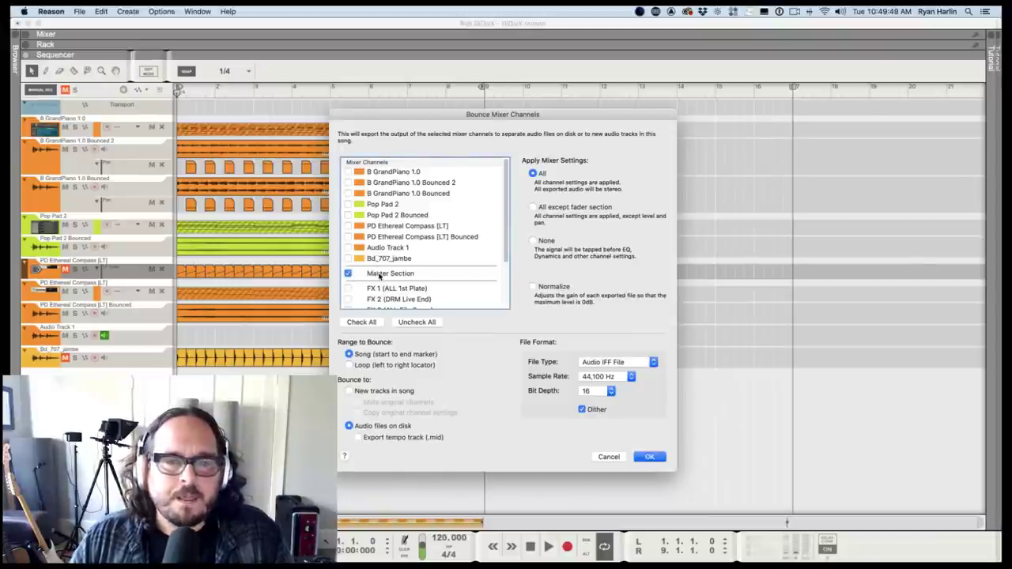
Enable Normalize, limit the bounce range to the loop, and bounce the Master Section to a new track in the song.
click(534, 287)
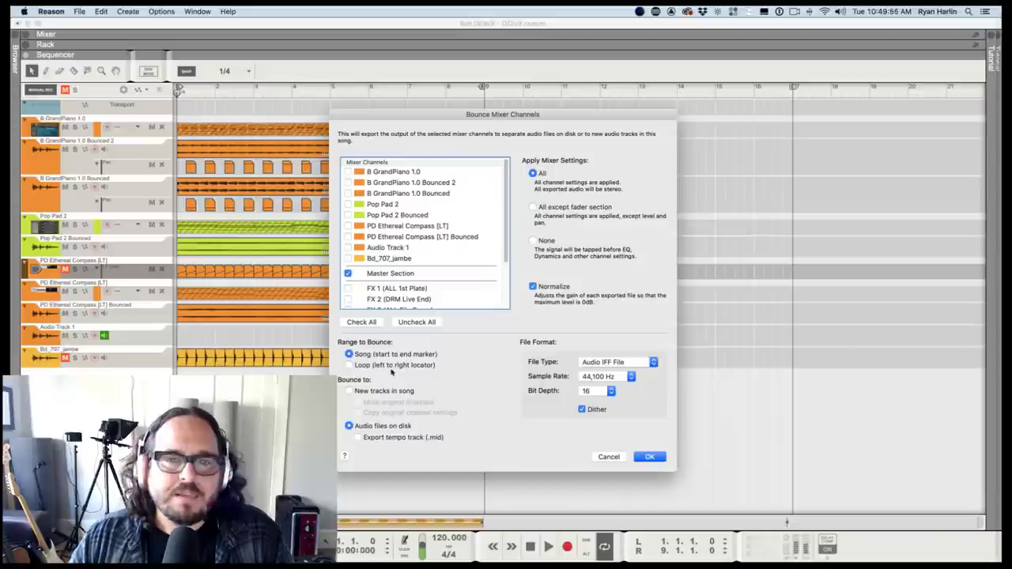
click(355, 366)
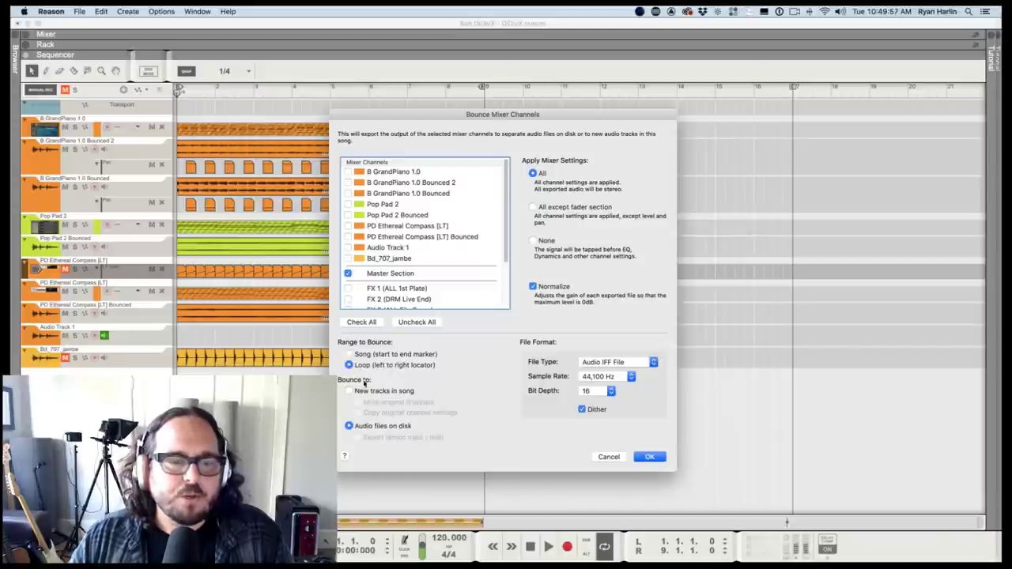
click(371, 392)
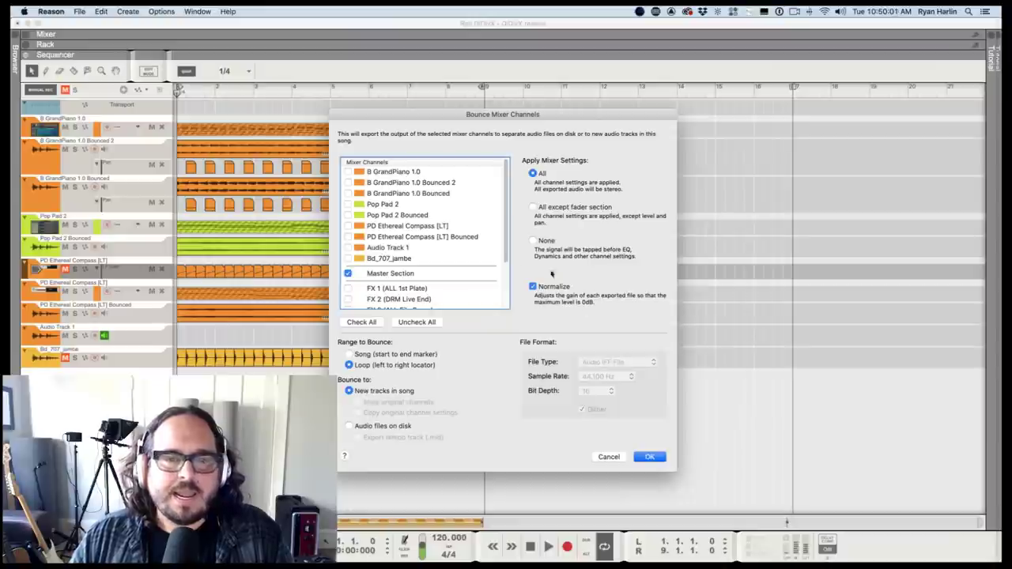
scroll(459, 229, down, 3)
scroll(443, 237, up, 3)
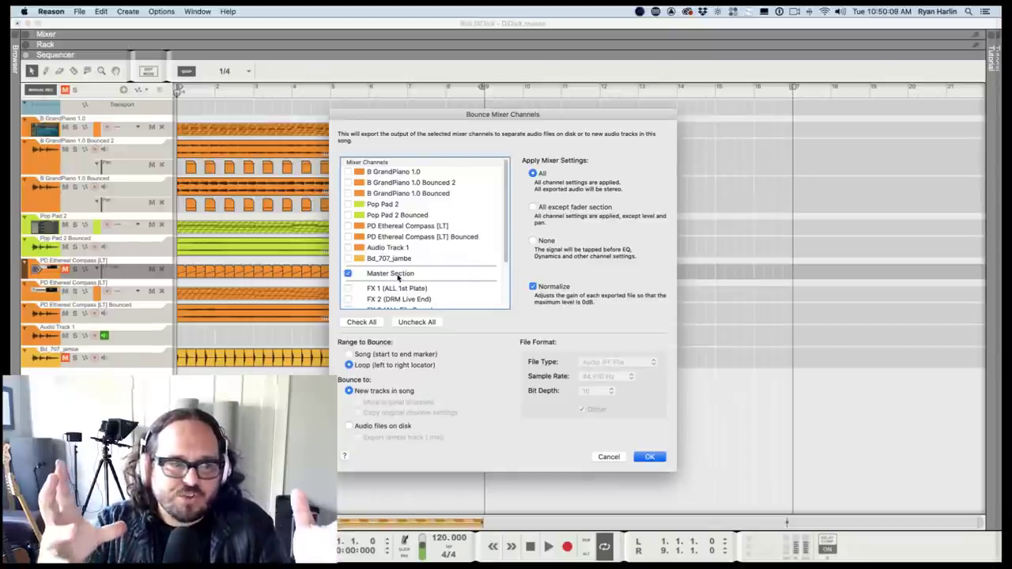
click(649, 457)
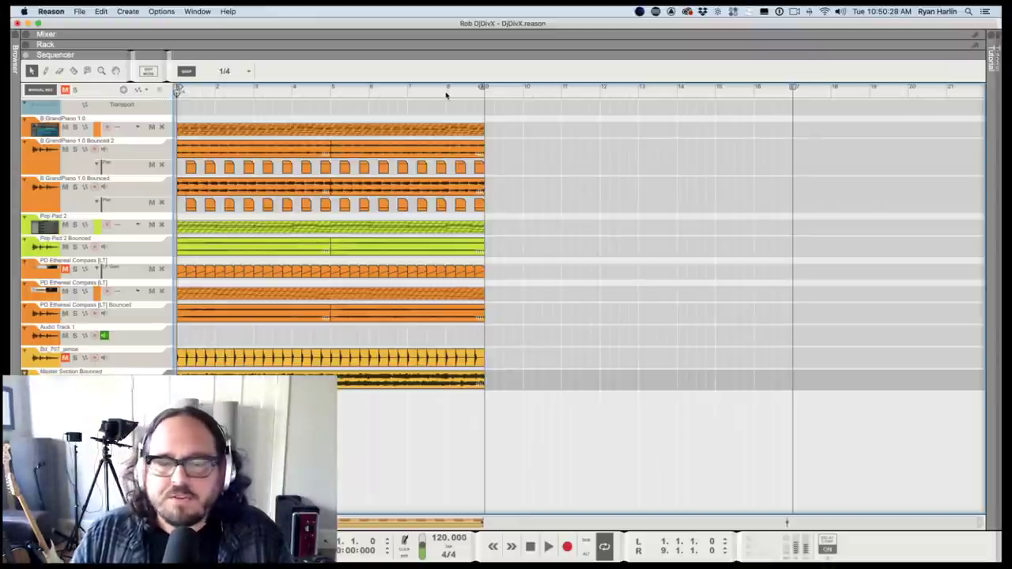
Solo the Master Section Bounced track, play it from bar 1 with the arrangement slightly enlarged, and clear the solo.
key(h)
key(h)
key(Return)
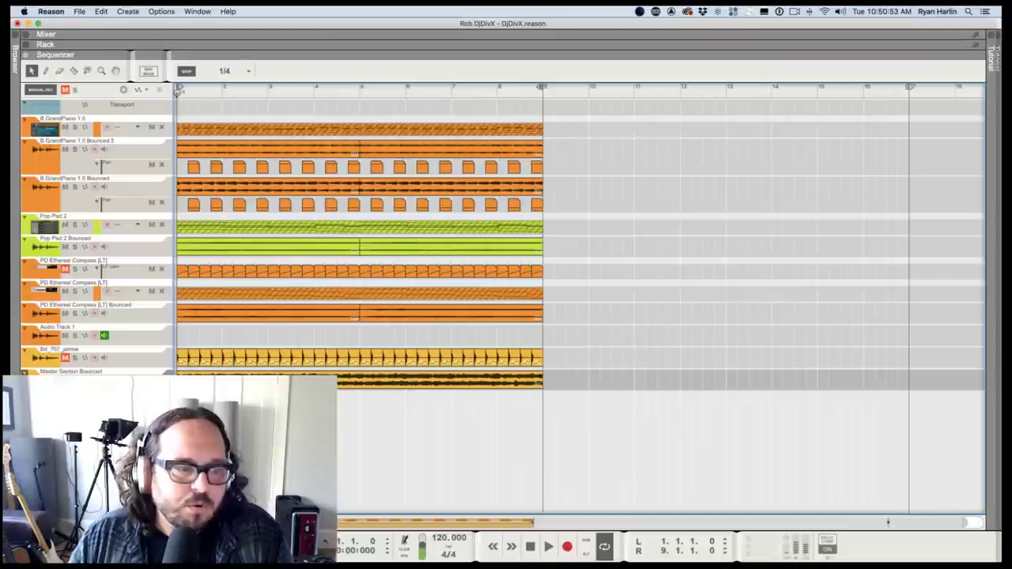
key(space)
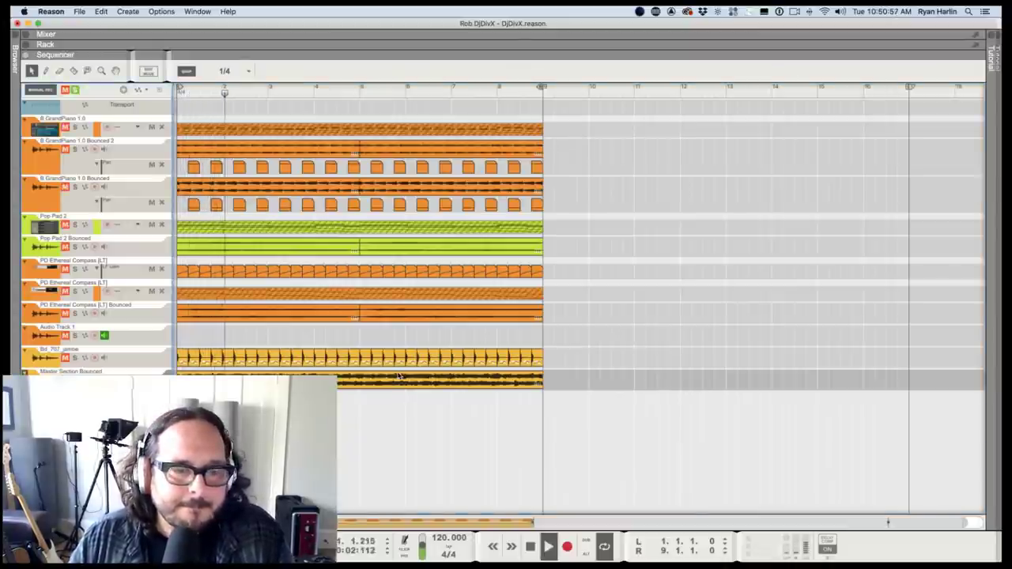
click(542, 381)
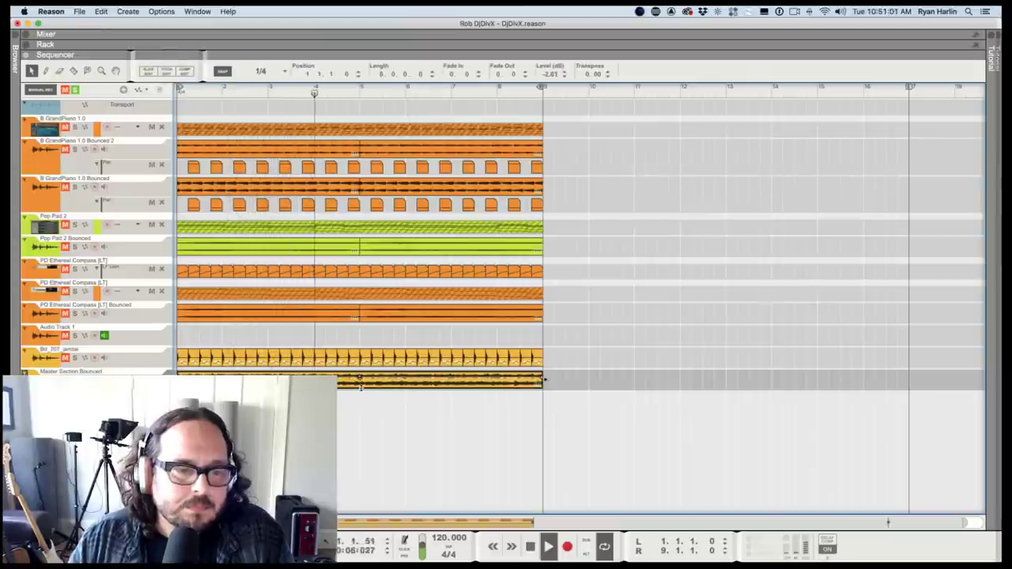
click(363, 425)
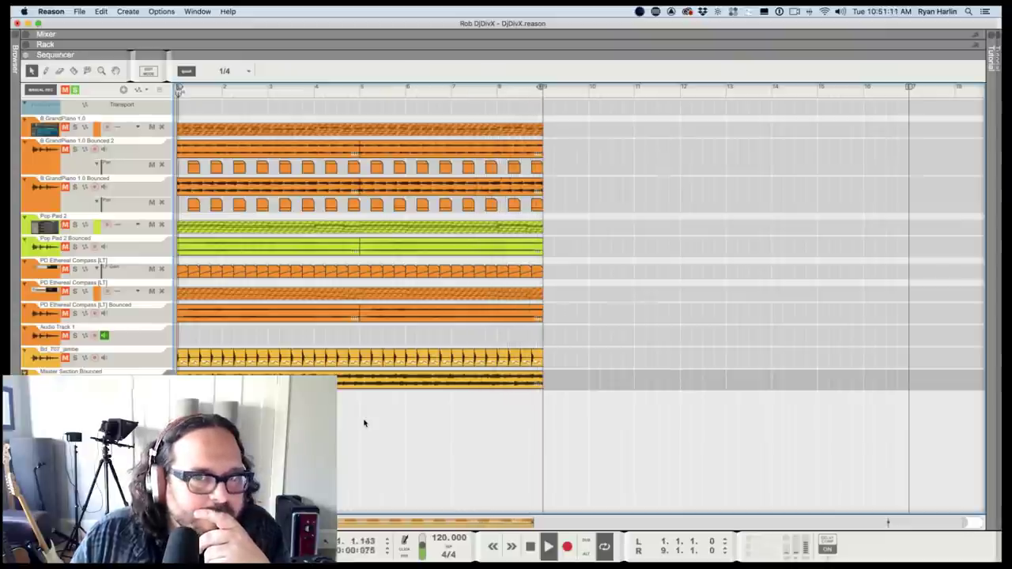
key(space)
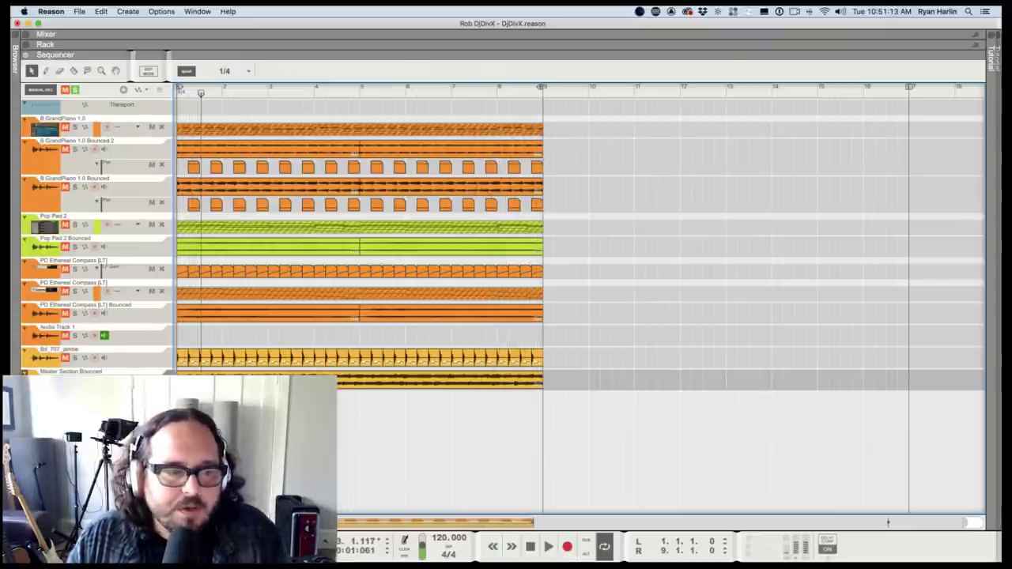
click(75, 381)
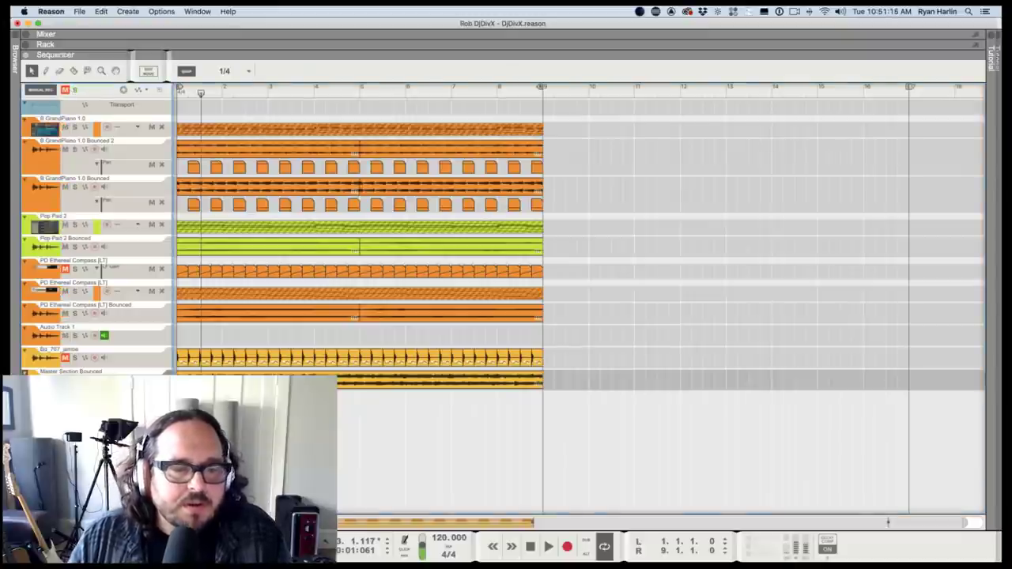
Open the Master Section Bounced clip for slice editing, examine its slice markers, and return the playhead to the start.
click(543, 382)
double_click(542, 381)
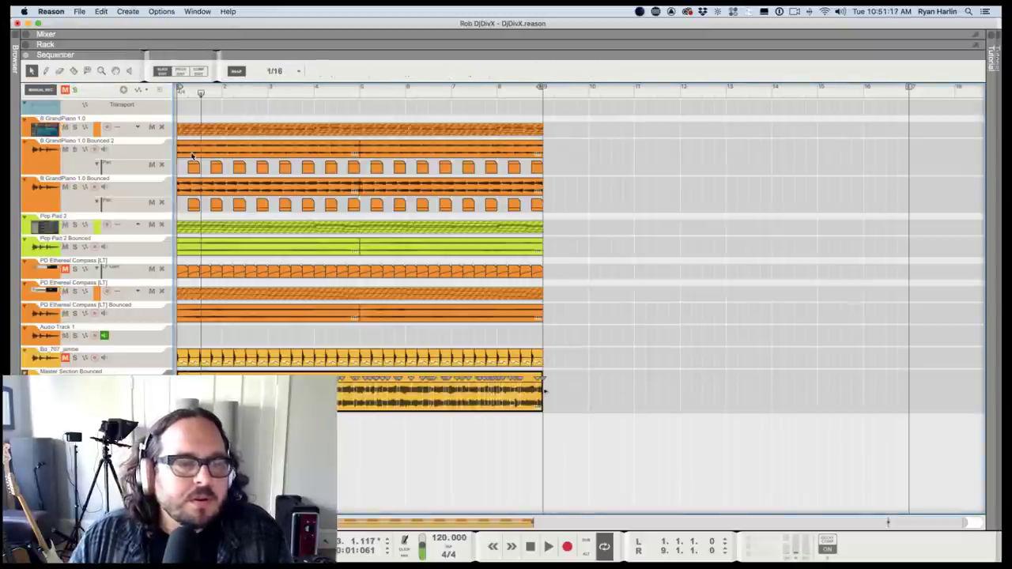
key(h)
key(h)
key(h)
key(h)
key(h)
key(h)
key(h)
key(h)
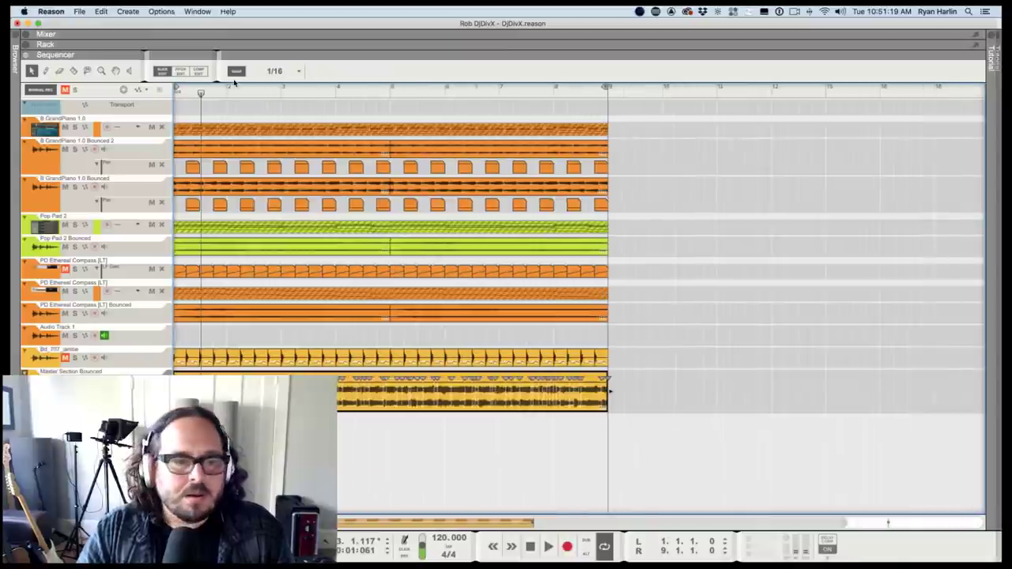
key(h)
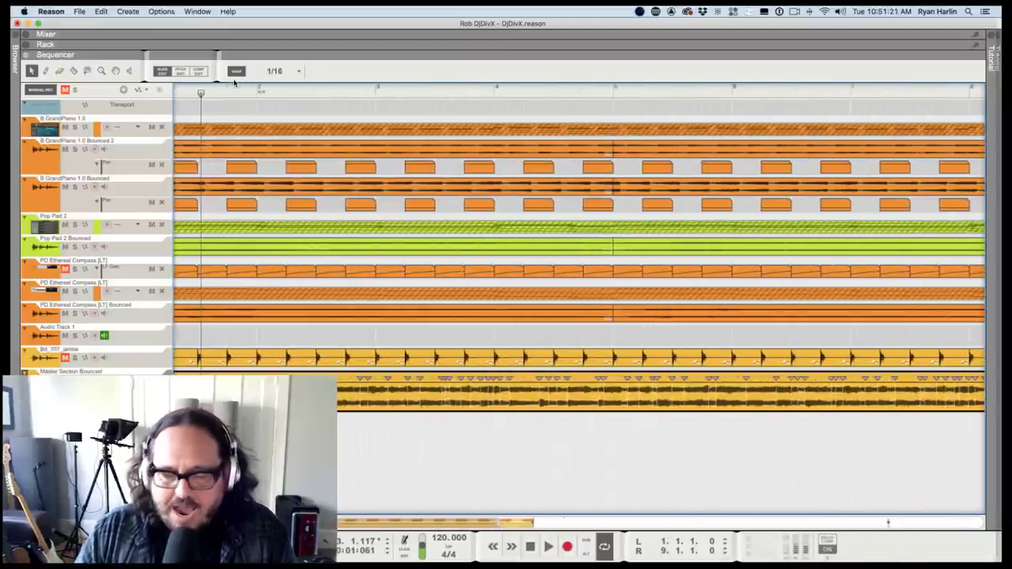
key(shift+Return)
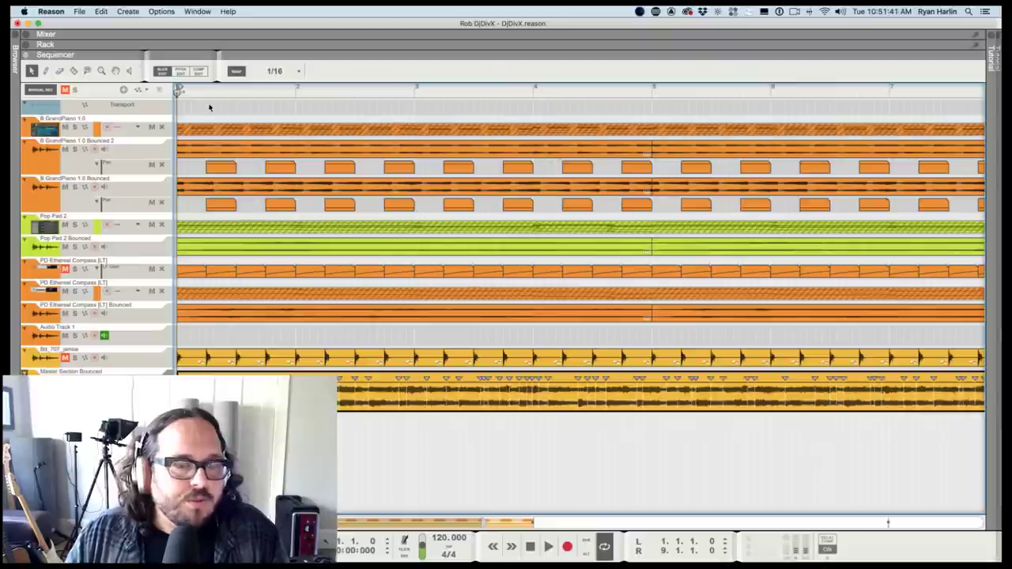
key(g)
key(g)
key(g)
key(g)
key(g)
key(g)
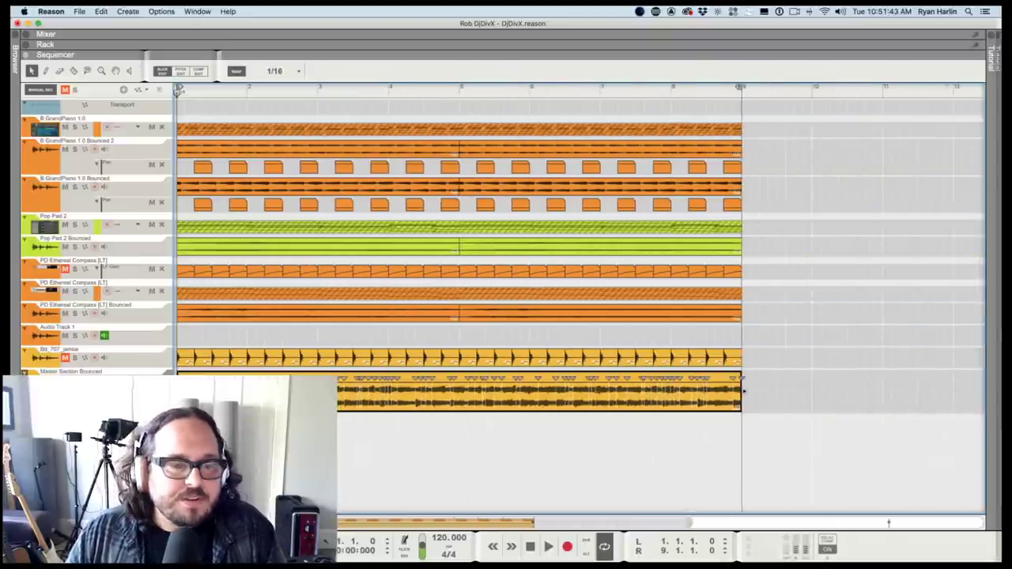
Reopen slice editing for the Master Section Bounced clip, bounce it to a REX loop, and select the resulting self-contained sample.
click(161, 72)
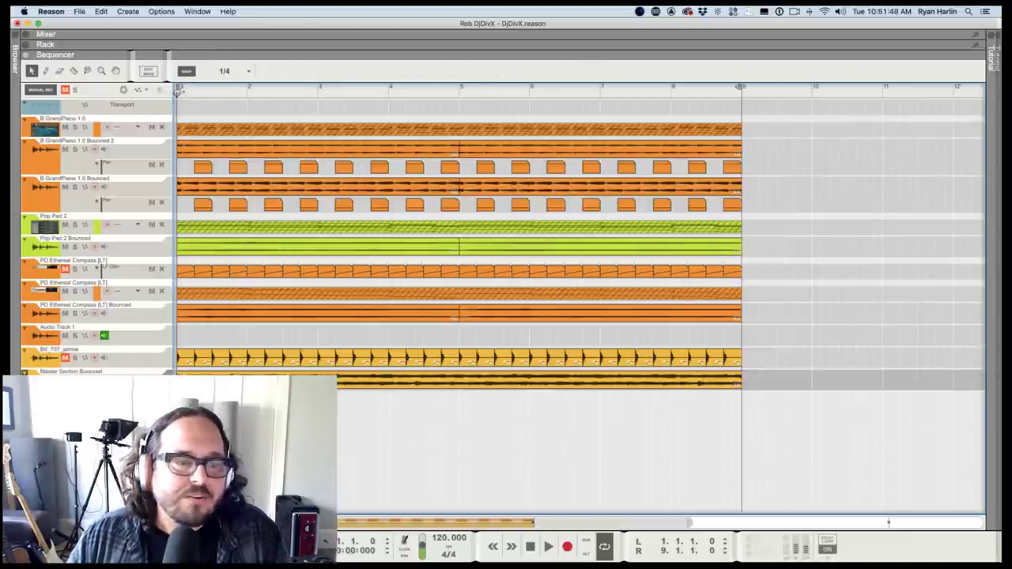
click(150, 72)
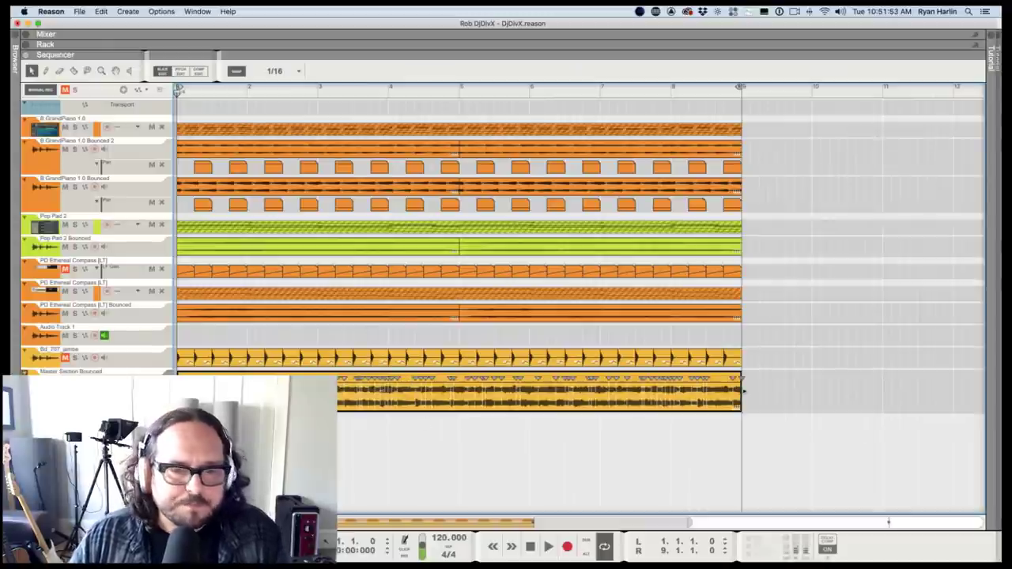
click(348, 389)
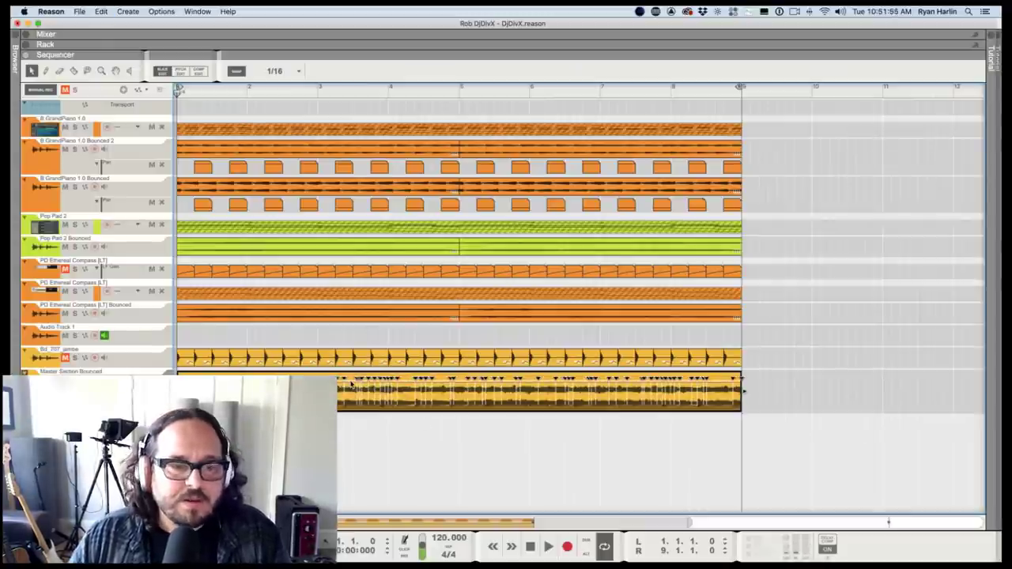
right_click(356, 394)
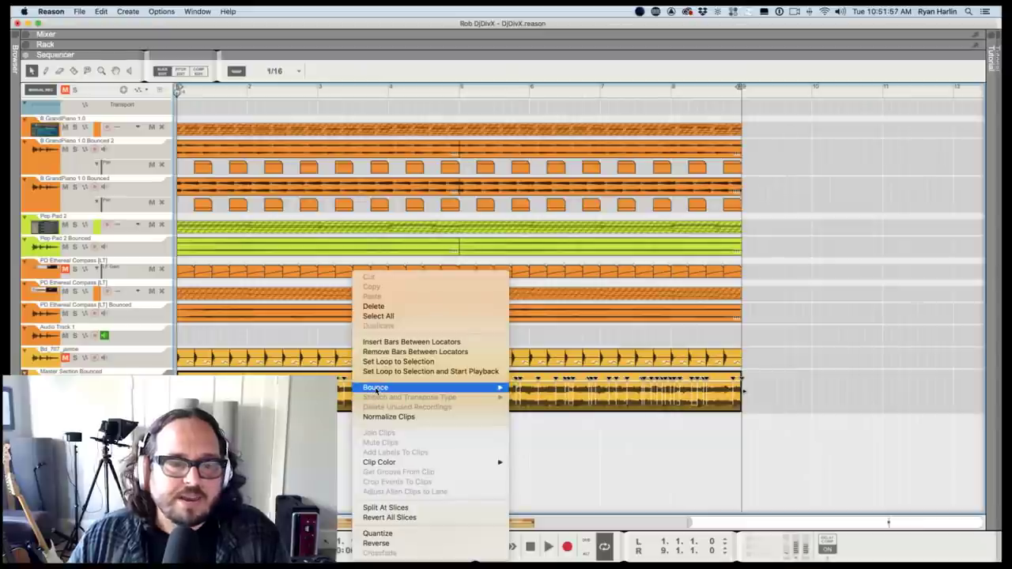
mouse_move(377, 387)
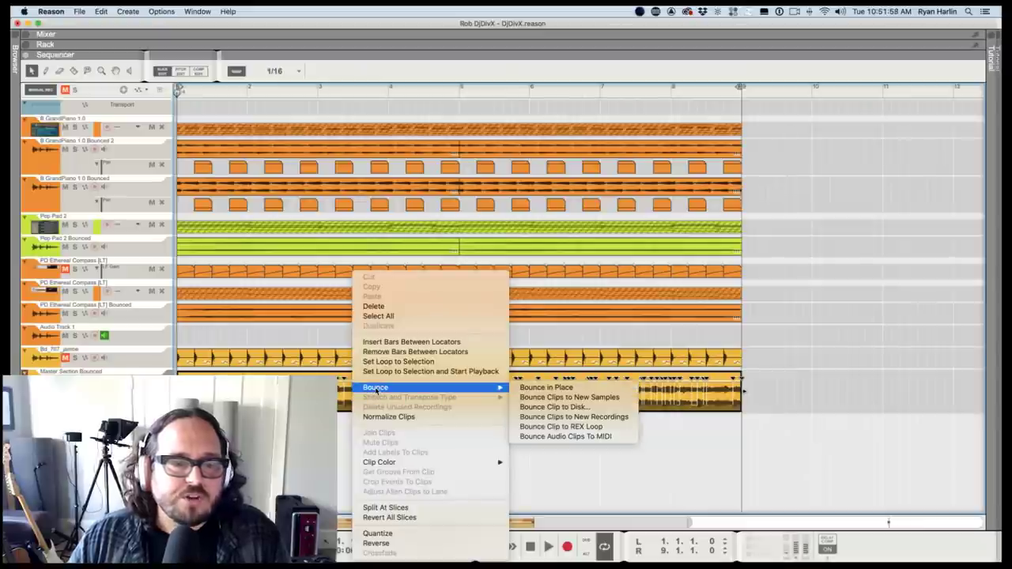
click(556, 429)
click(119, 99)
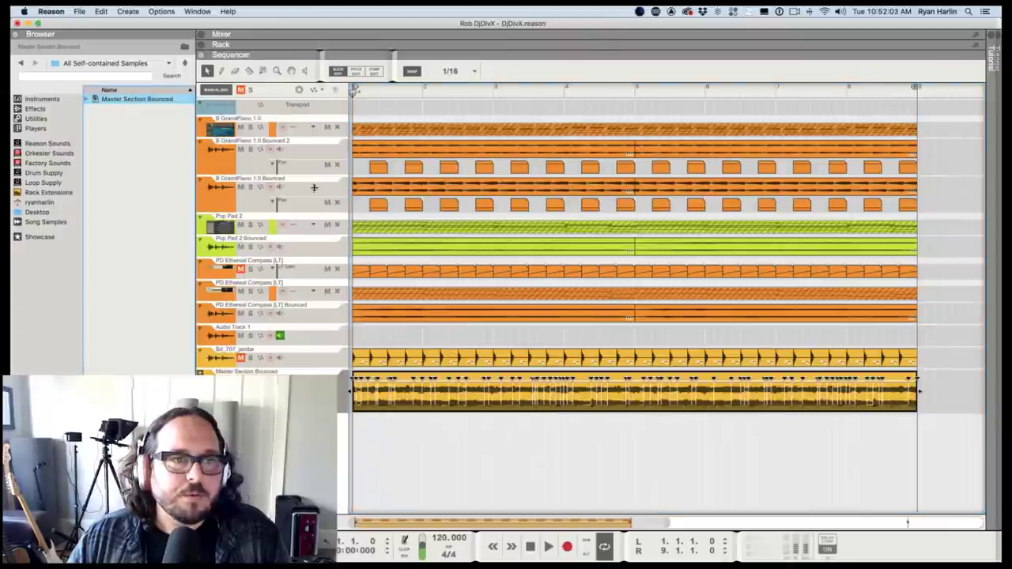
Show the rack, load the Master Section Bounced REX loop into a new Dr. OctoRex, and run its loop playback.
key(F6)
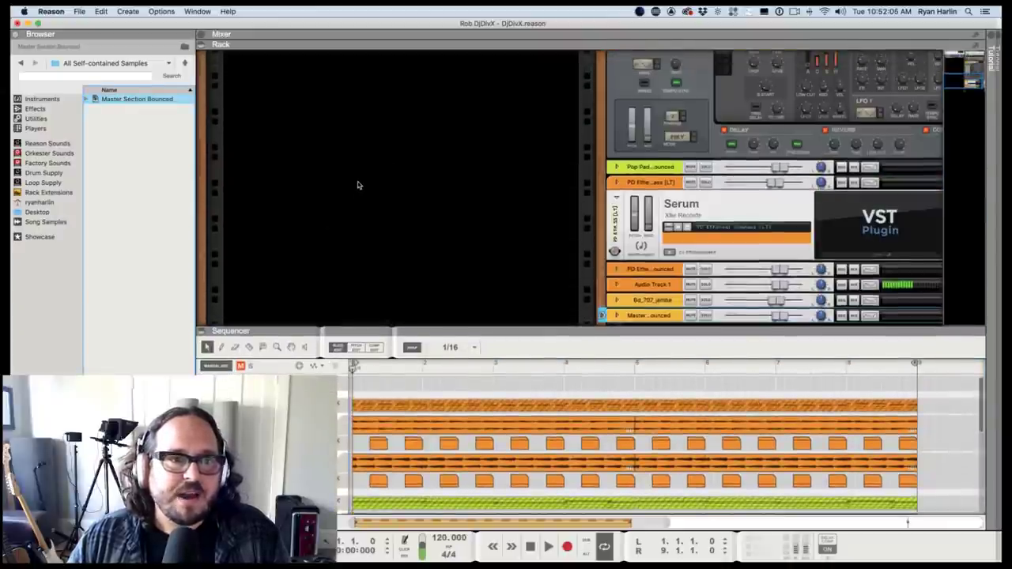
drag(142, 101, 391, 268)
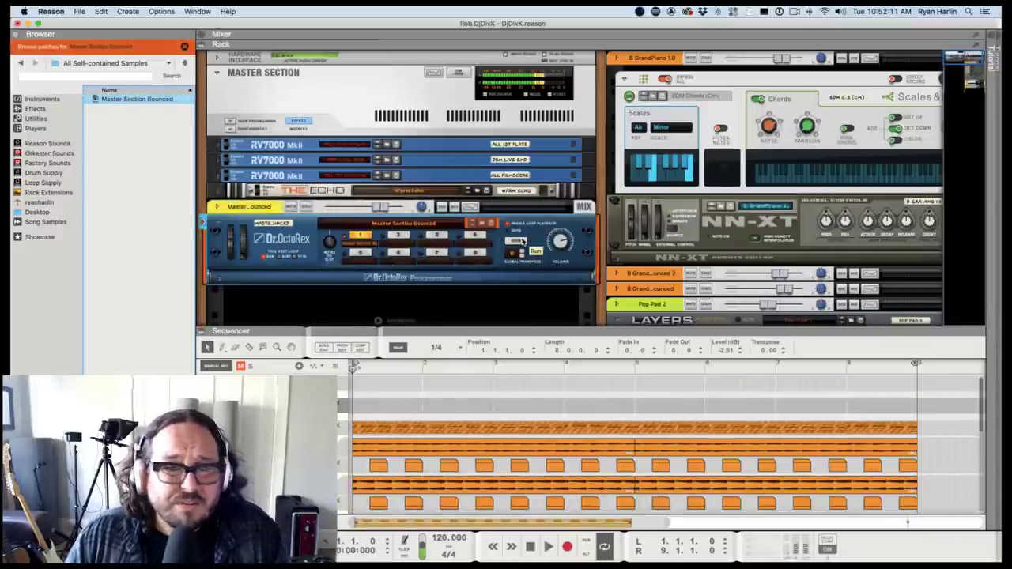
click(522, 241)
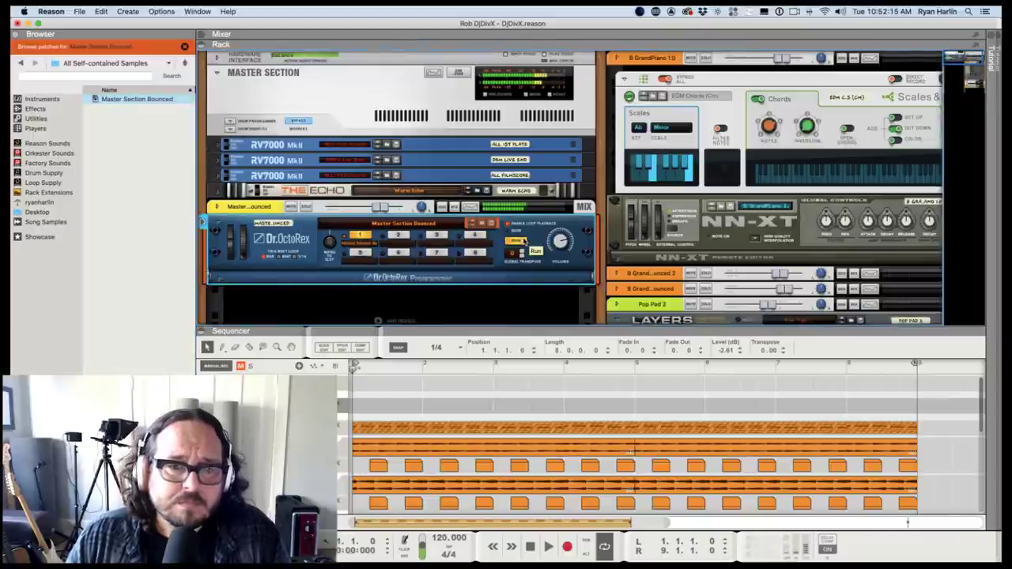
Stop the loop playback and delete the Dr. OctoRex device from the rack.
click(520, 241)
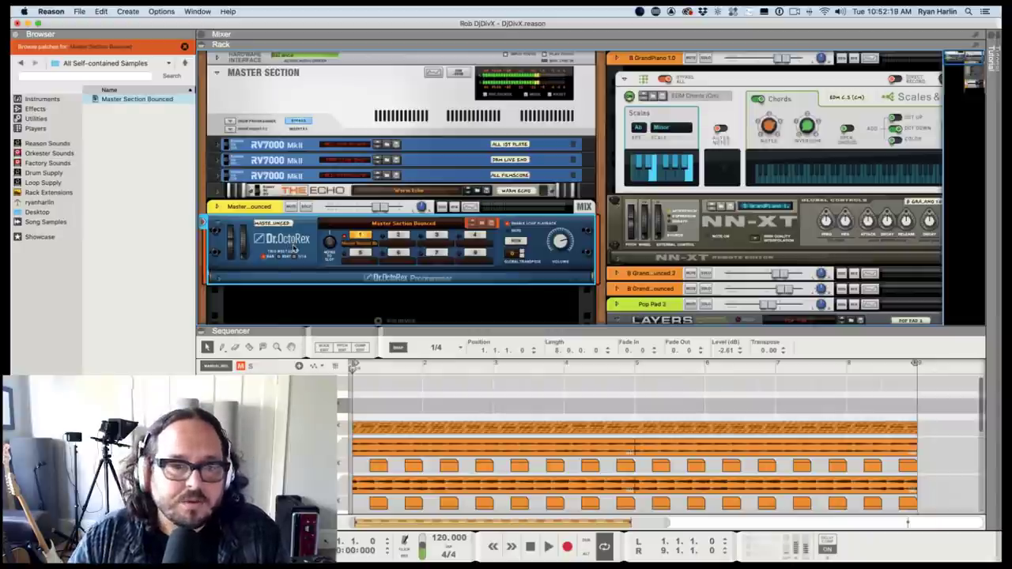
key(Delete)
key(Return)
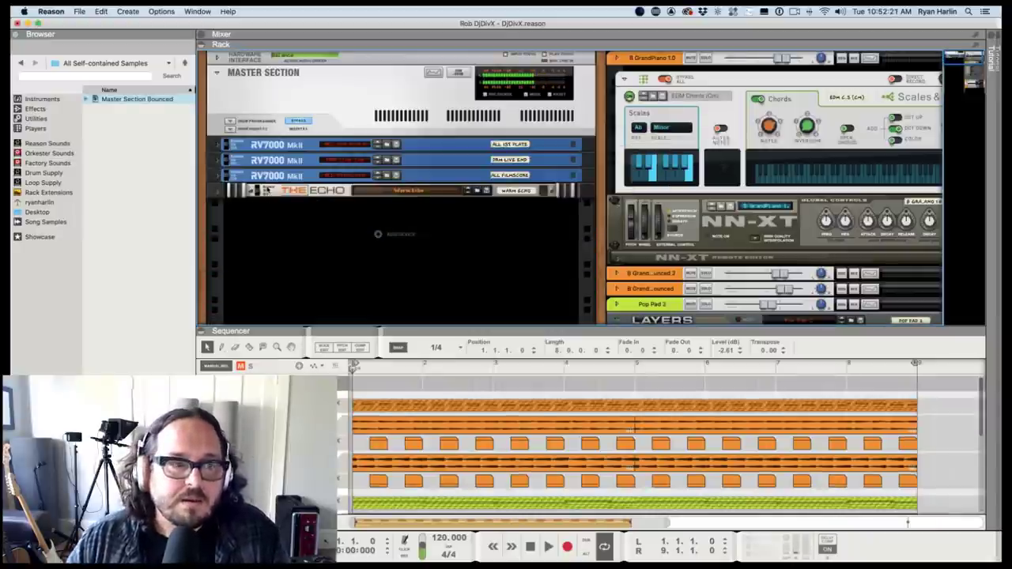
Delete the Master Section Bounced self-contained sample and enlarge the sequencer to full height.
click(113, 103)
click(113, 100)
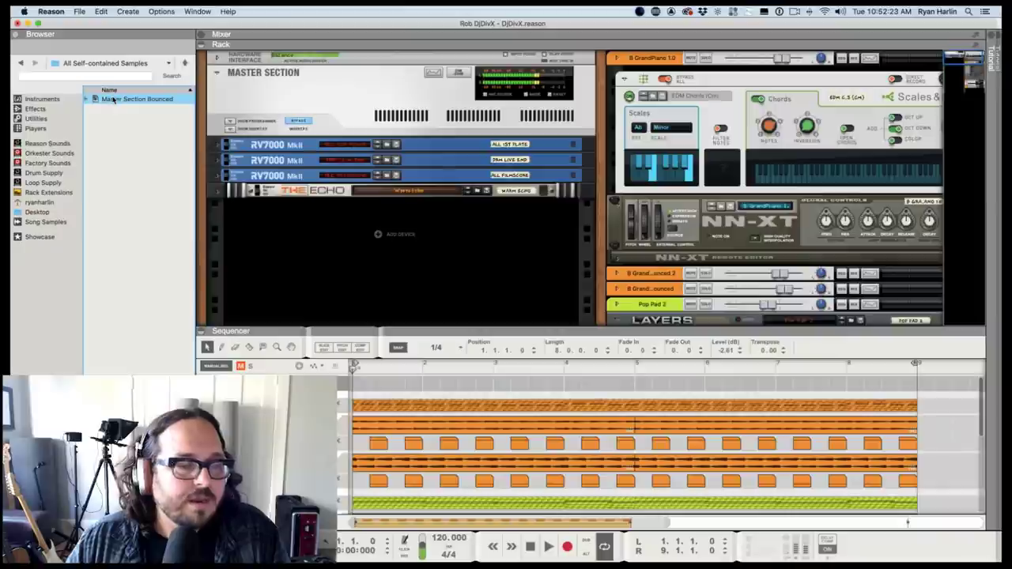
right_click(122, 103)
click(147, 136)
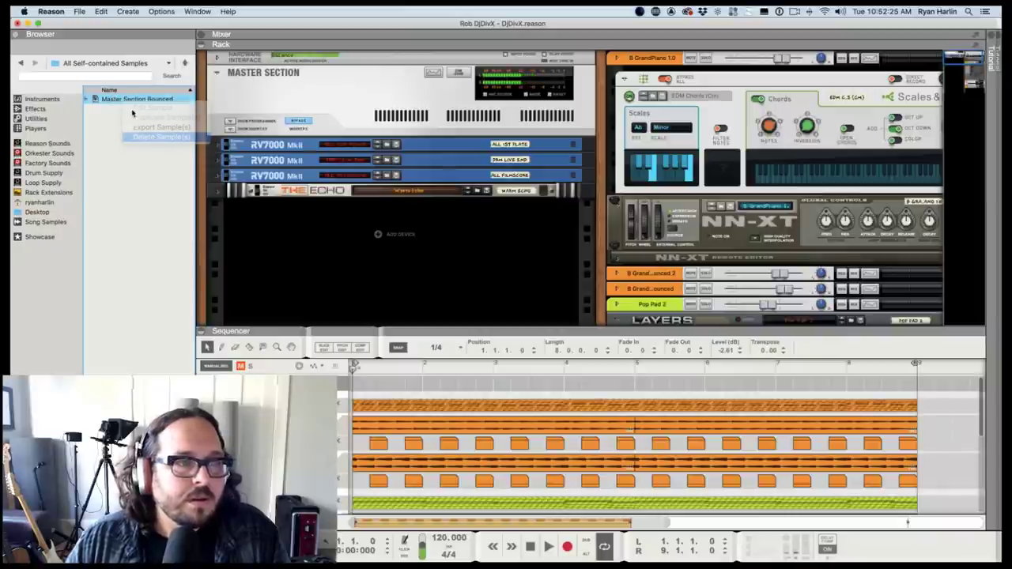
drag(435, 331, 453, 12)
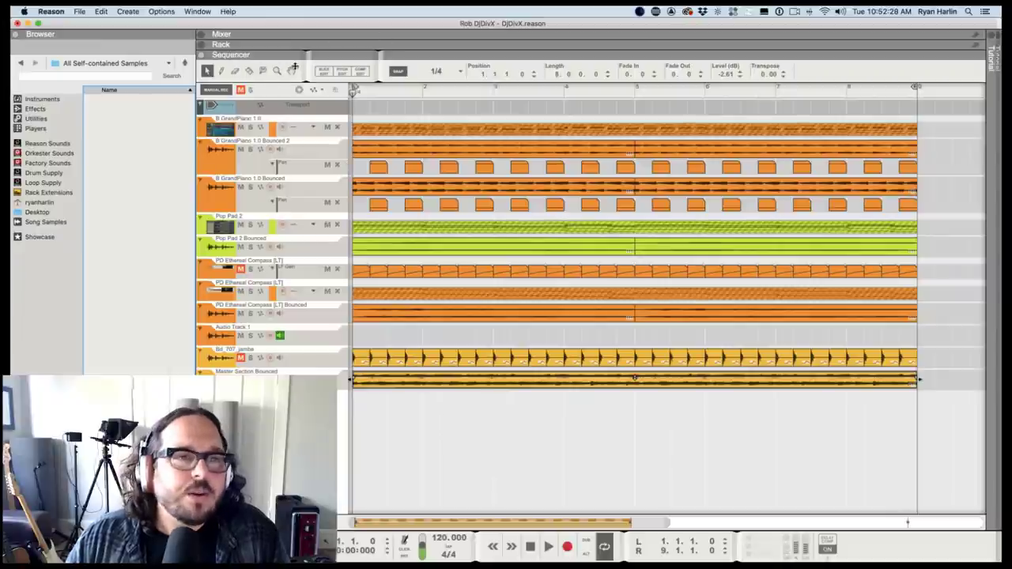
Undo the deletions of the Dr. OctoRex and its sample, and bring the rack back above the sequencer.
drag(313, 263, 312, 276)
key(super+z)
key(super+z)
drag(334, 243, 338, 237)
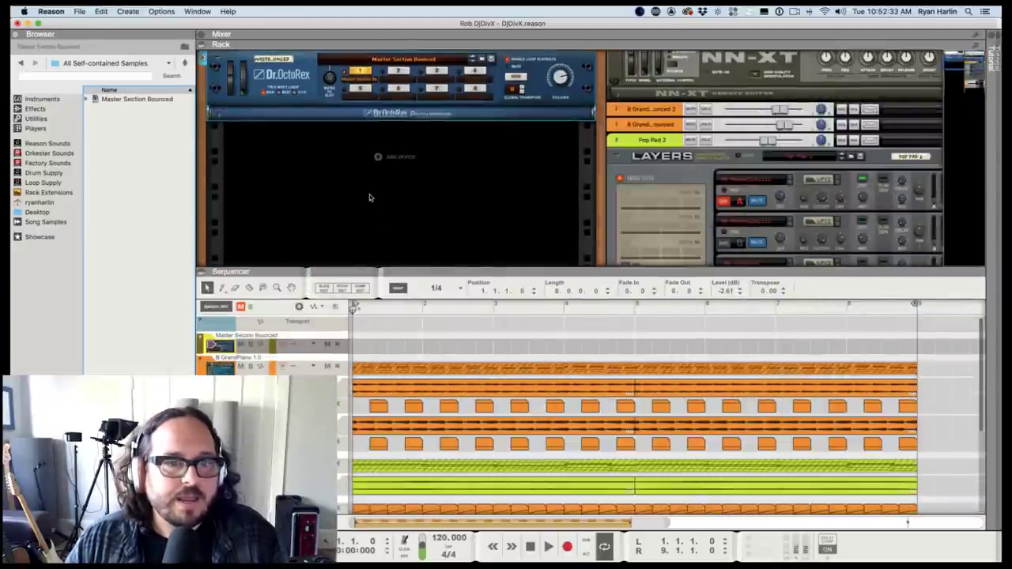
Unfold the Dr. OctoRex Programmer and enlarge the rack to show the loop's waveform and slice controls.
scroll(327, 198, up, 1)
right_click(323, 197)
click(217, 132)
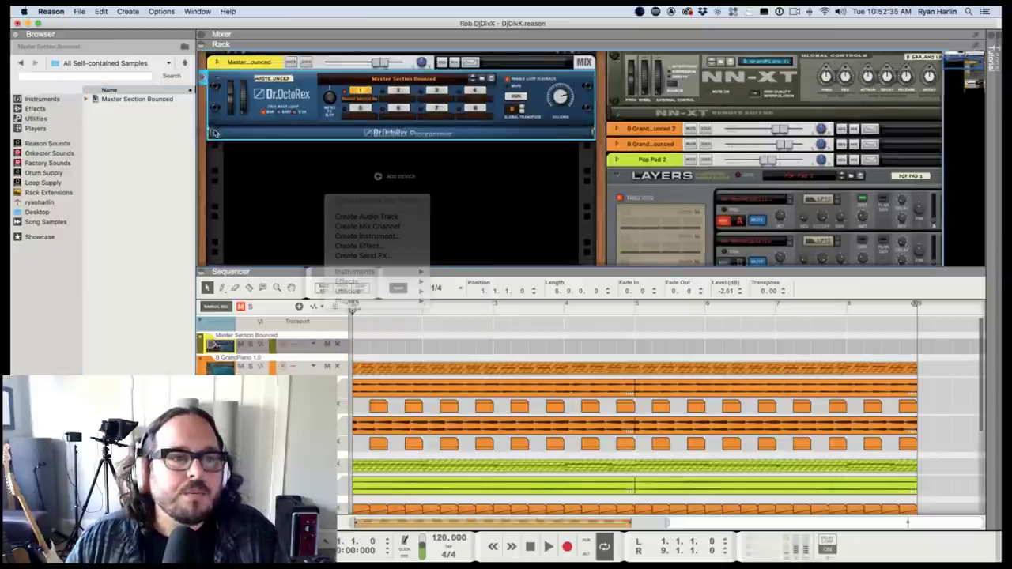
click(218, 135)
drag(276, 282, 276, 309)
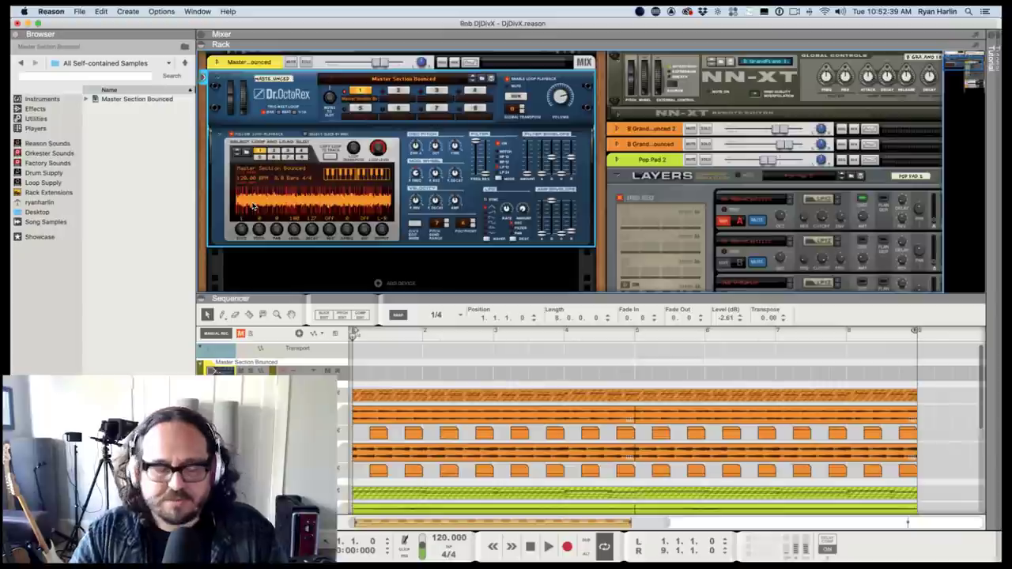
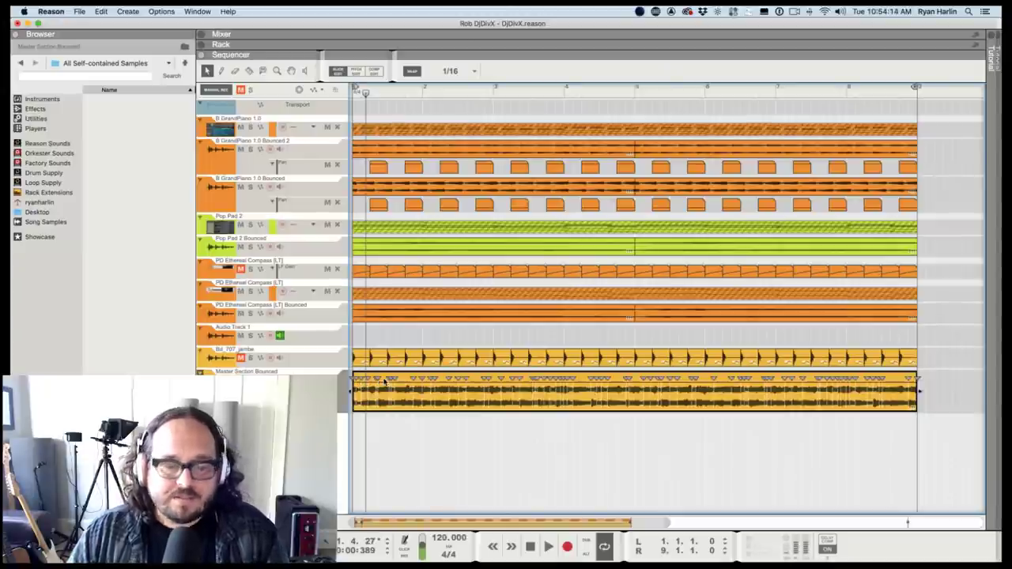
Examine the slice markers in the opening bars of the Master Section Bounced clip against the kick track.
key(h)
key(h)
key(h)
key(h)
key(h)
key(h)
key(shift+h)
key(shift+h)
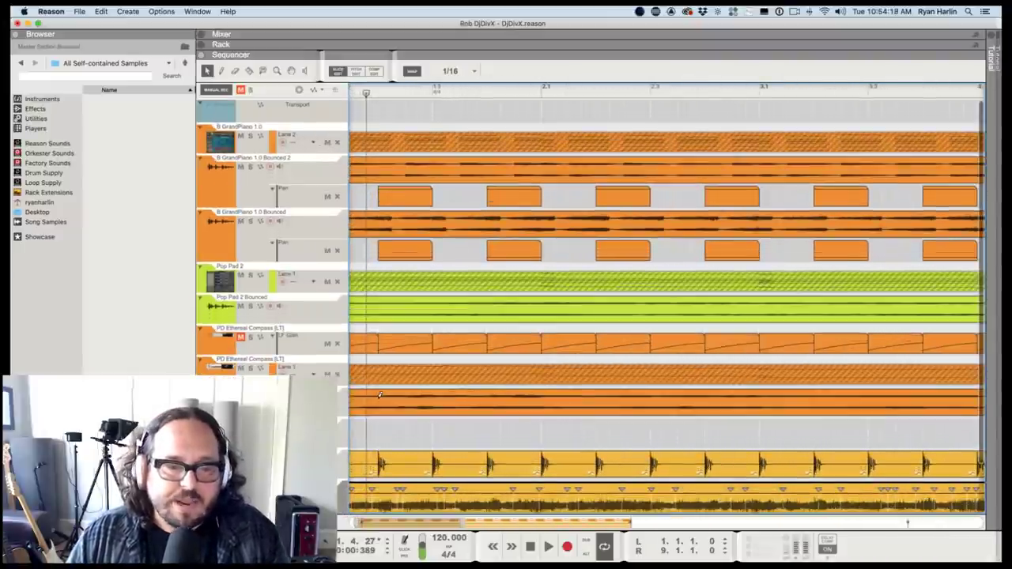
scroll(379, 396, down, 2)
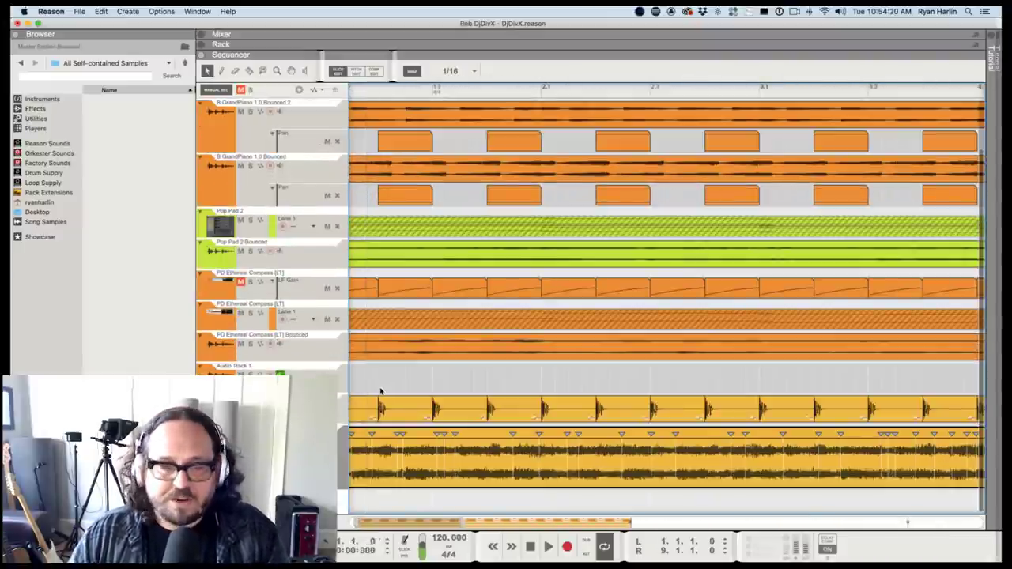
scroll(380, 392, left, 2)
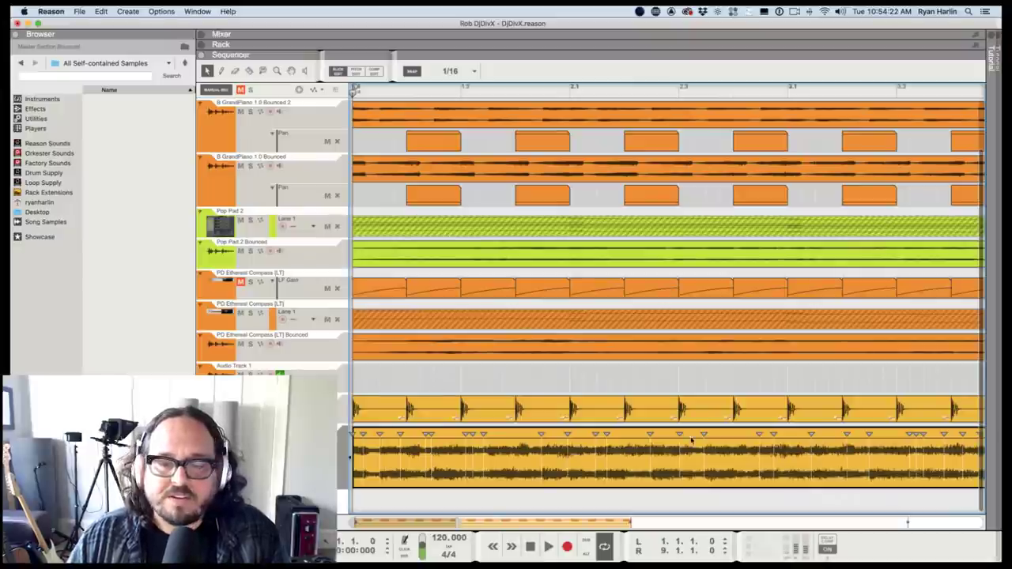
Join the first seven kick clips on the 707 track into a single clip.
click(451, 406)
scroll(451, 406, up, 1)
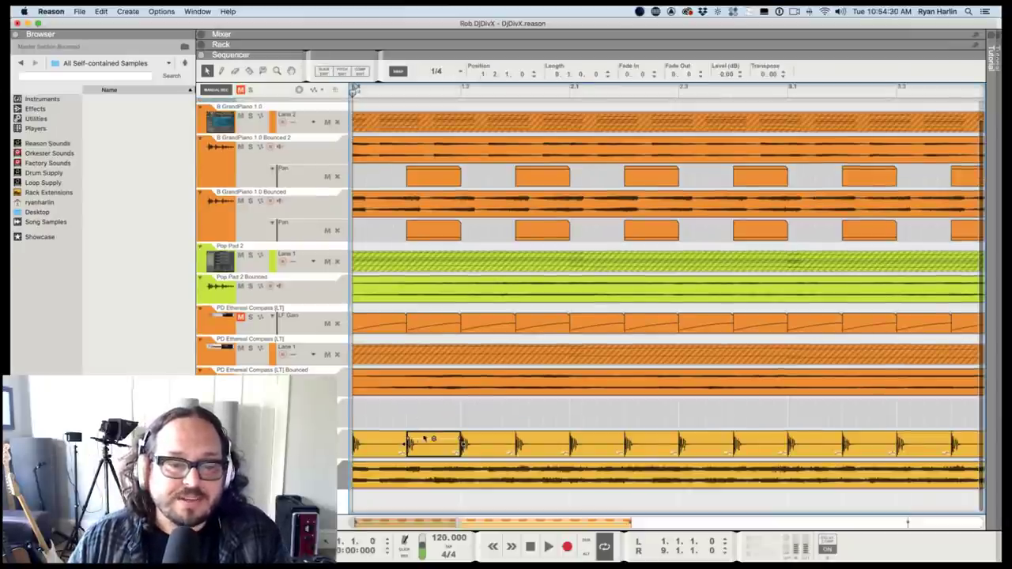
drag(378, 399, 724, 454)
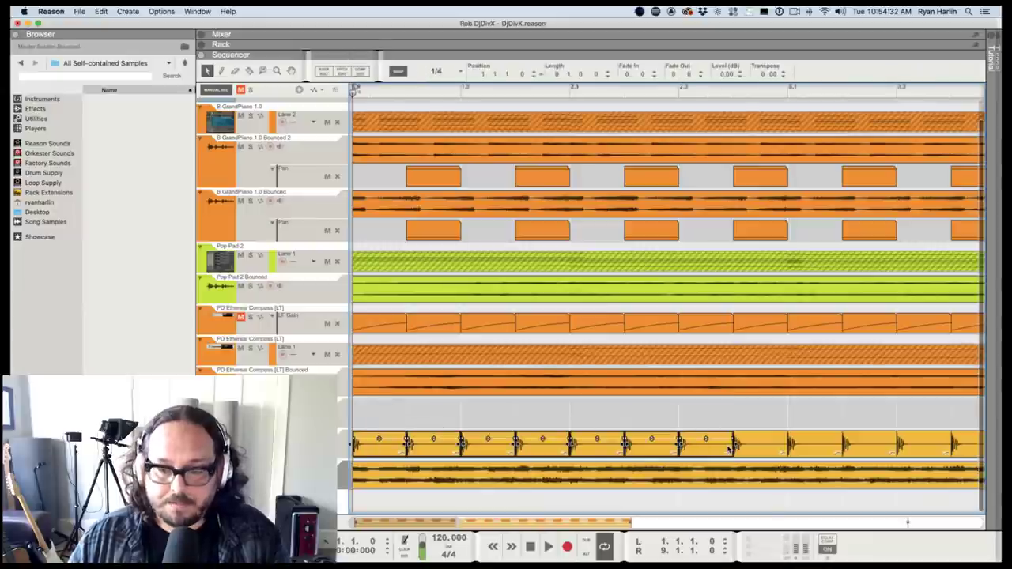
key(super+j)
click(547, 426)
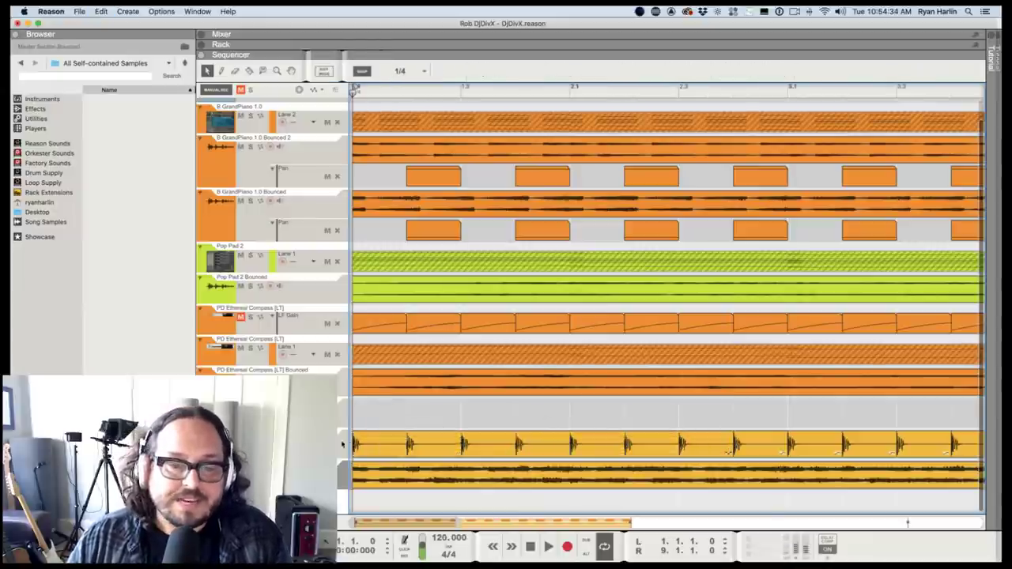
Open the joined kick clip for slice editing, try moving the slice marker after the second hit later, and undo it.
click(369, 443)
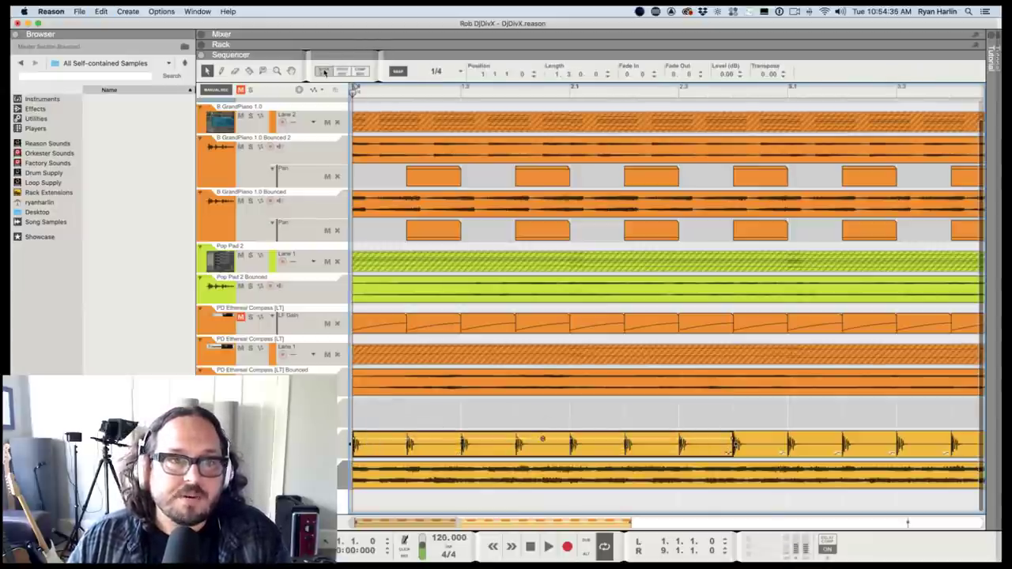
click(316, 77)
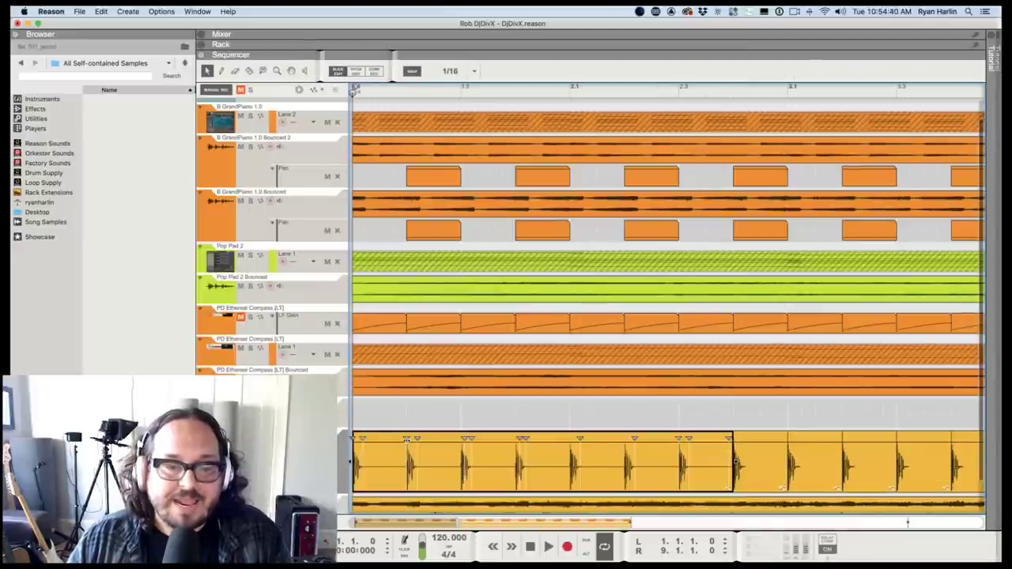
drag(417, 440, 433, 442)
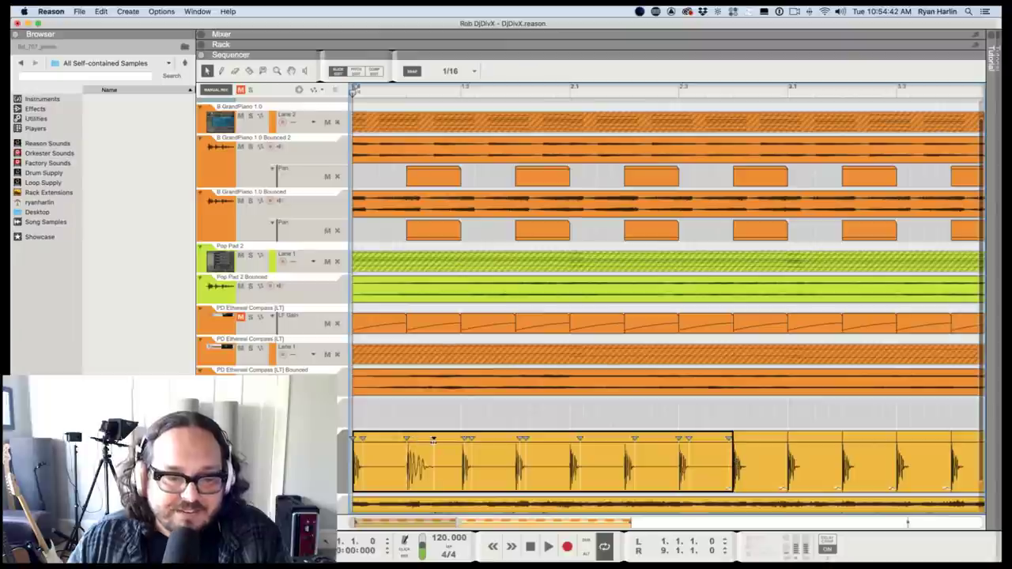
key(super+z)
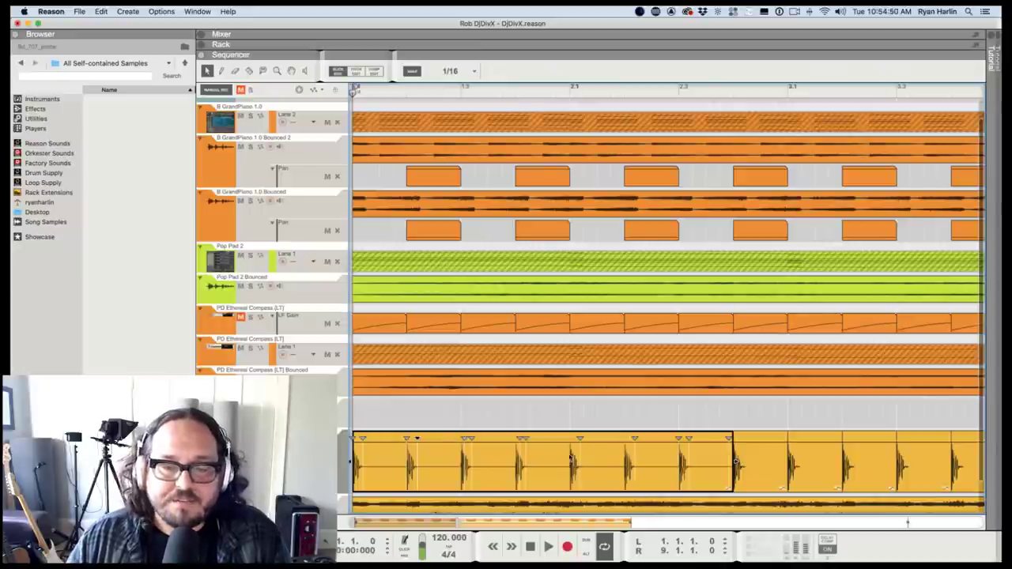
Leave the kick clip and open the Master Section Bounced clip for slice editing.
click(522, 416)
click(477, 466)
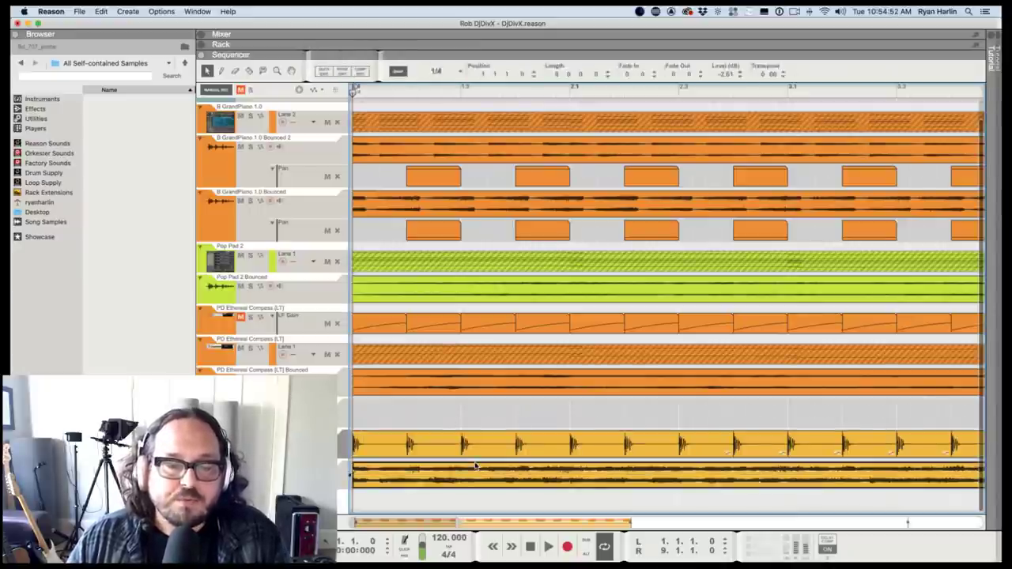
double_click(488, 471)
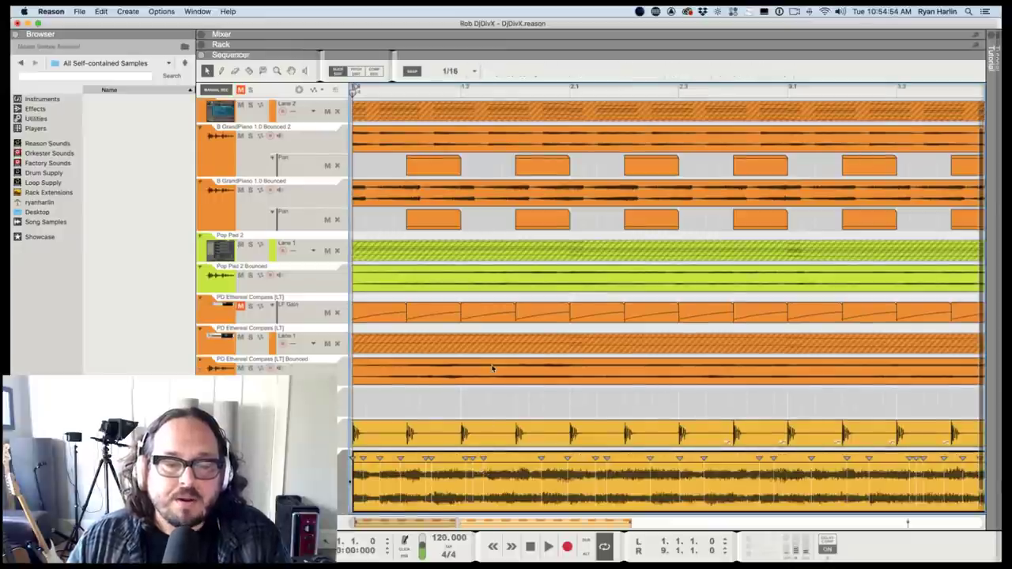
scroll(493, 368, down, 2)
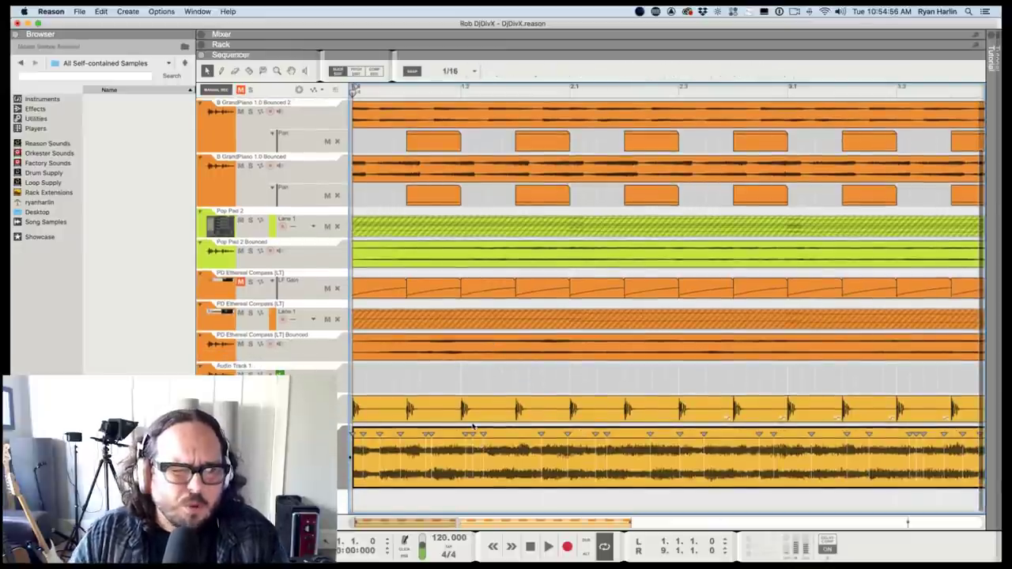
key(super+Tab)
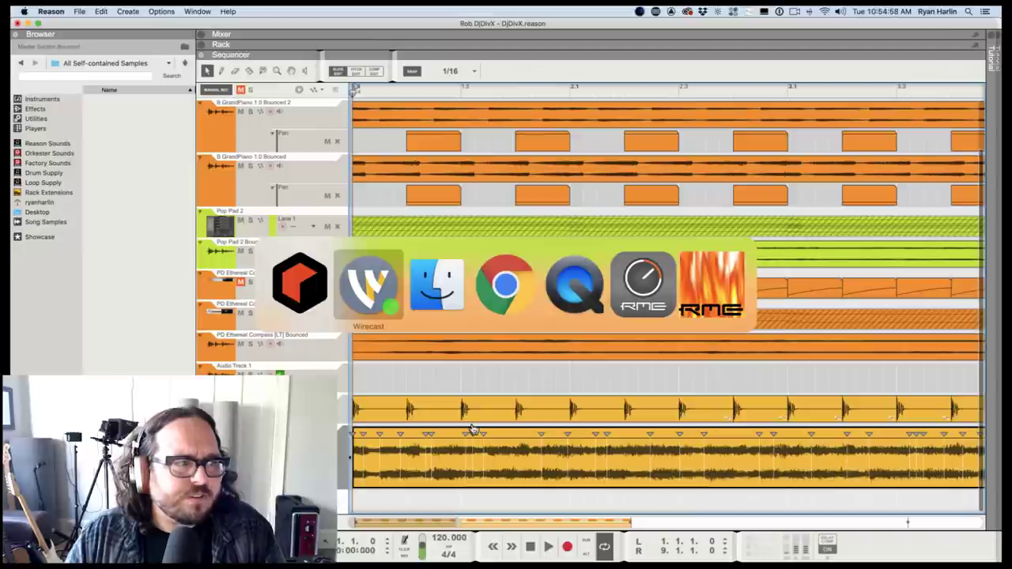
key(super+Tab)
key(super+Tab)
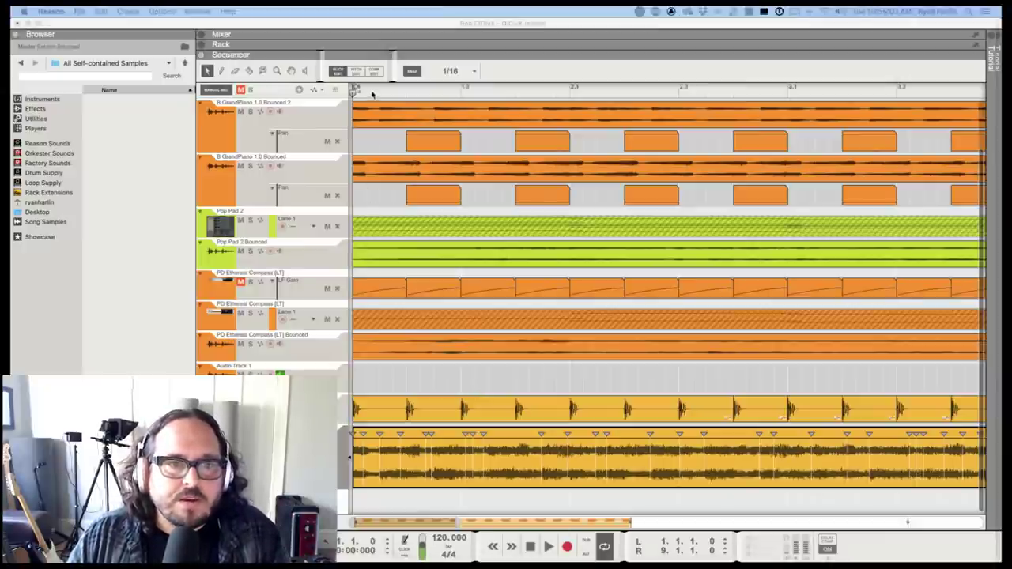
Return the playhead to the start, examine more of the Master Section Bounced clip's slice markers, and leave slice editing.
click(338, 93)
click(420, 93)
key(shift+Return)
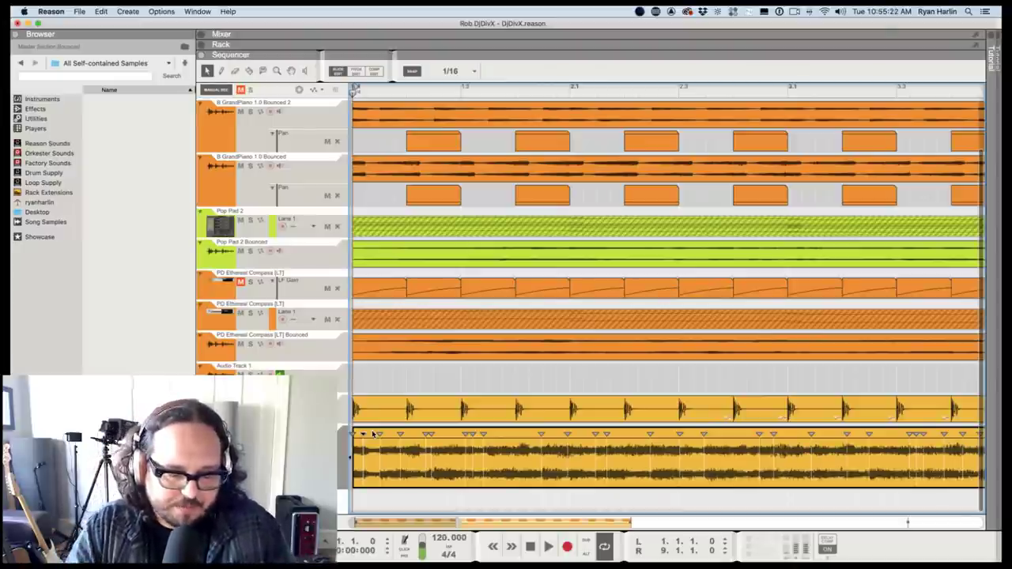
scroll(385, 429, down, 3)
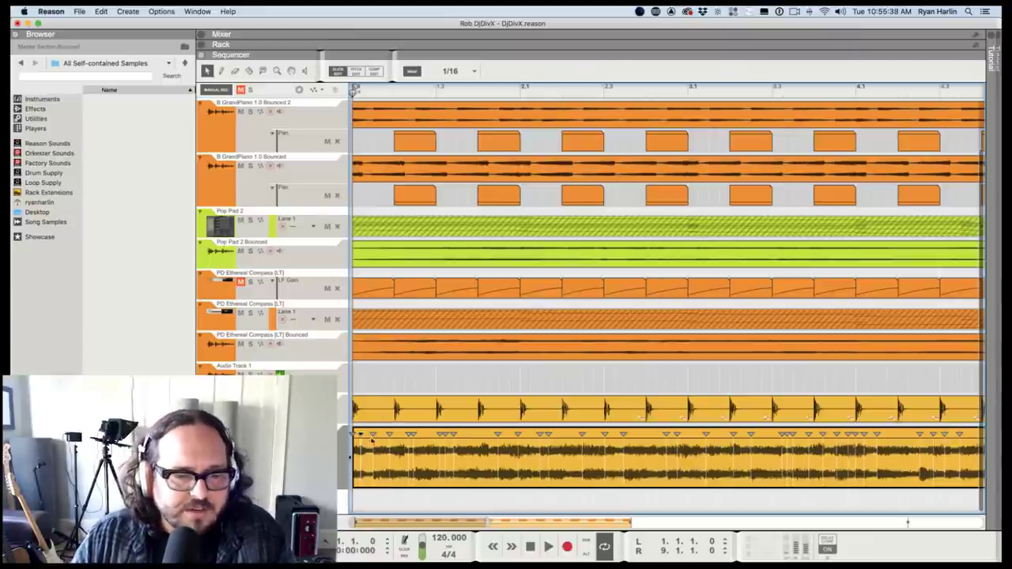
click(394, 377)
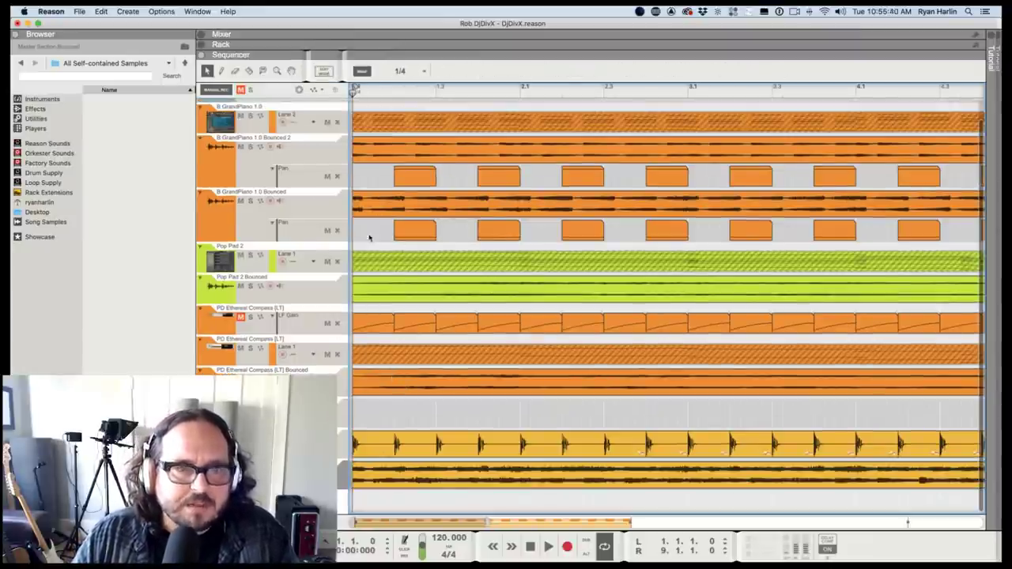
Open the lowest audio clip for slice editing and audition its opening around position 1.1.3.
key(super+y)
key(space)
key(space)
click(371, 87)
key(space)
key(space)
drag(371, 88, 342, 94)
key(space)
key(space)
key(space)
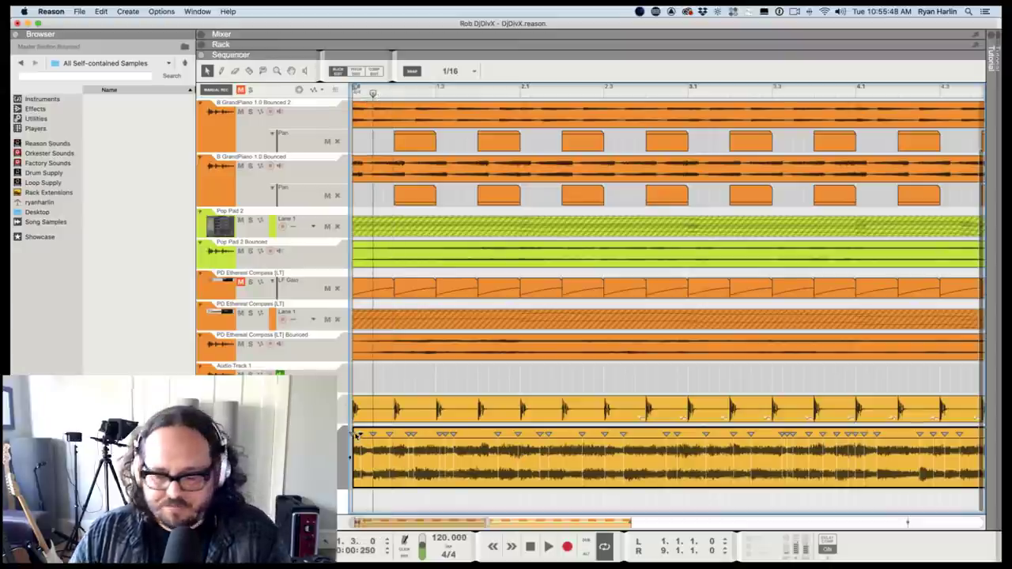
Audition the clip from its start and thin out the slice markers after 1.1.3, leaving one aligned to 1.2.3.
click(353, 93)
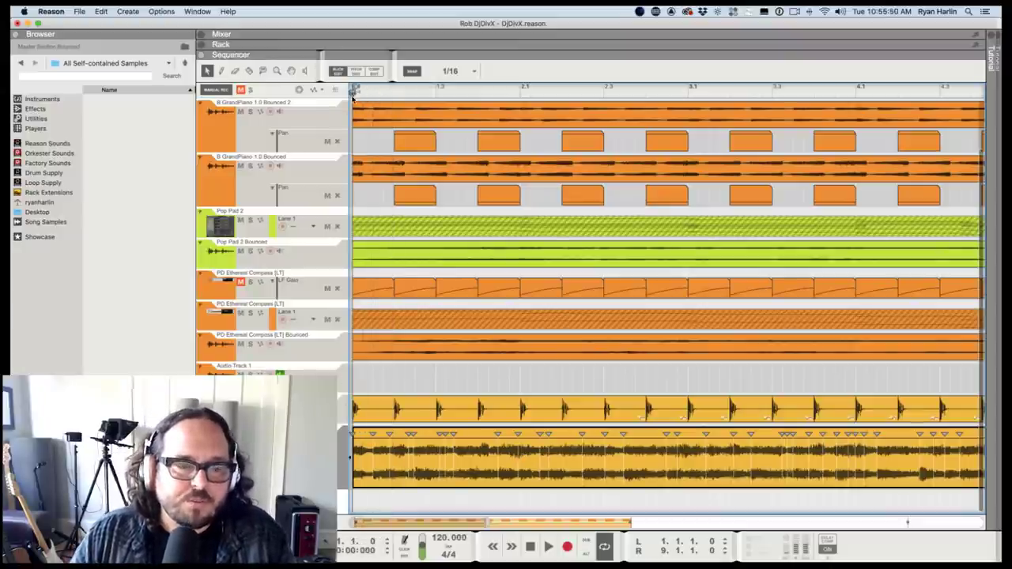
key(space)
key(space)
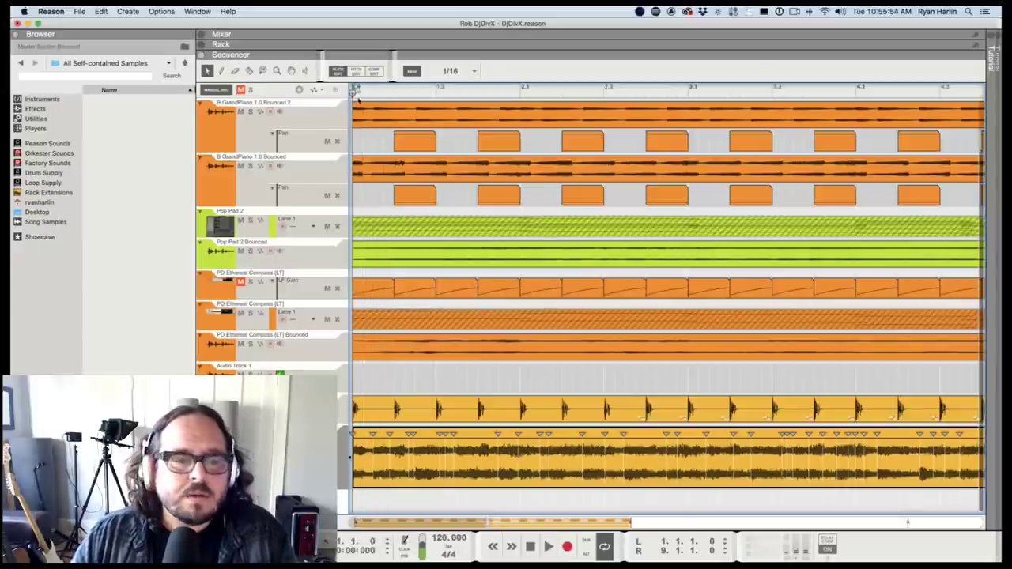
key(space)
key(space)
drag(402, 93, 414, 93)
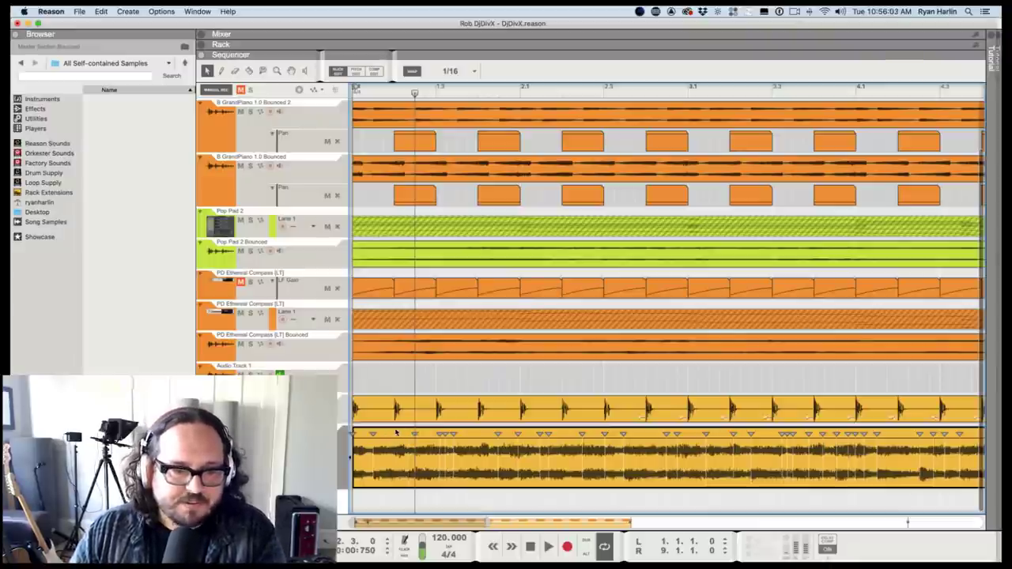
Audition the passage around 1.2.3 and reduce the three clustered slice markers after it to one at 1.3.3.
click(377, 94)
key(space)
key(space)
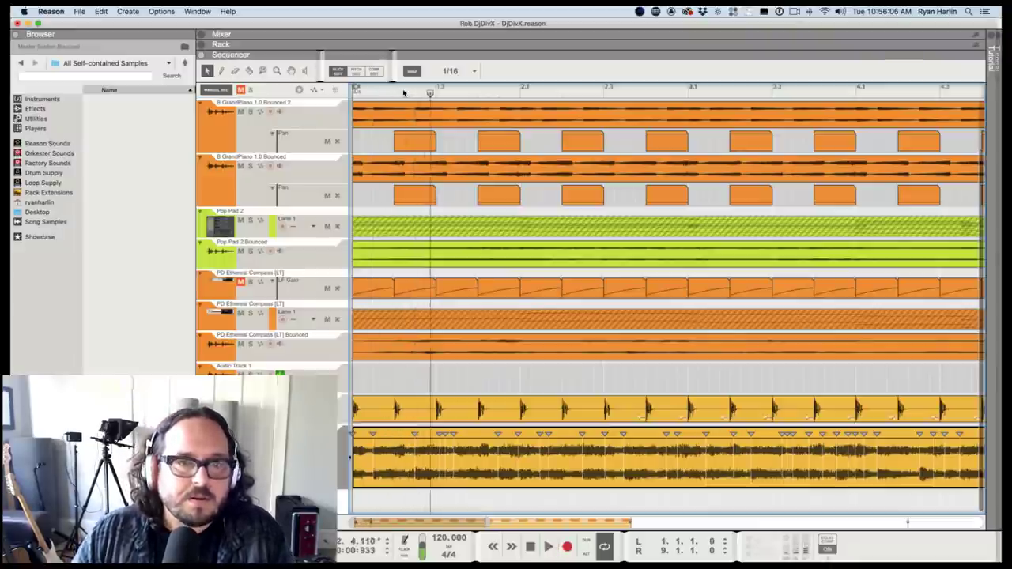
drag(405, 94, 289, 98)
key(space)
click(415, 93)
key(space)
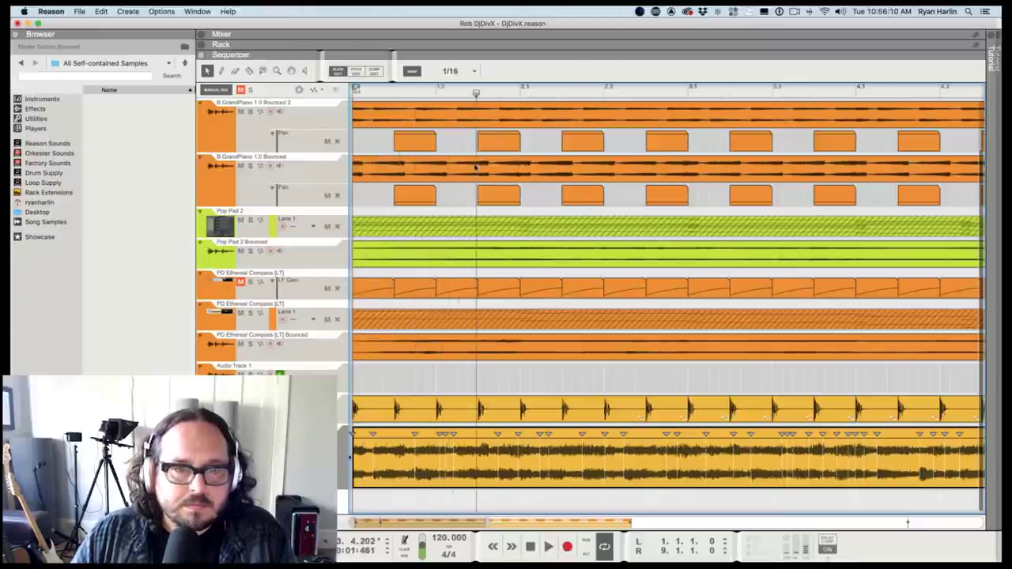
click(458, 93)
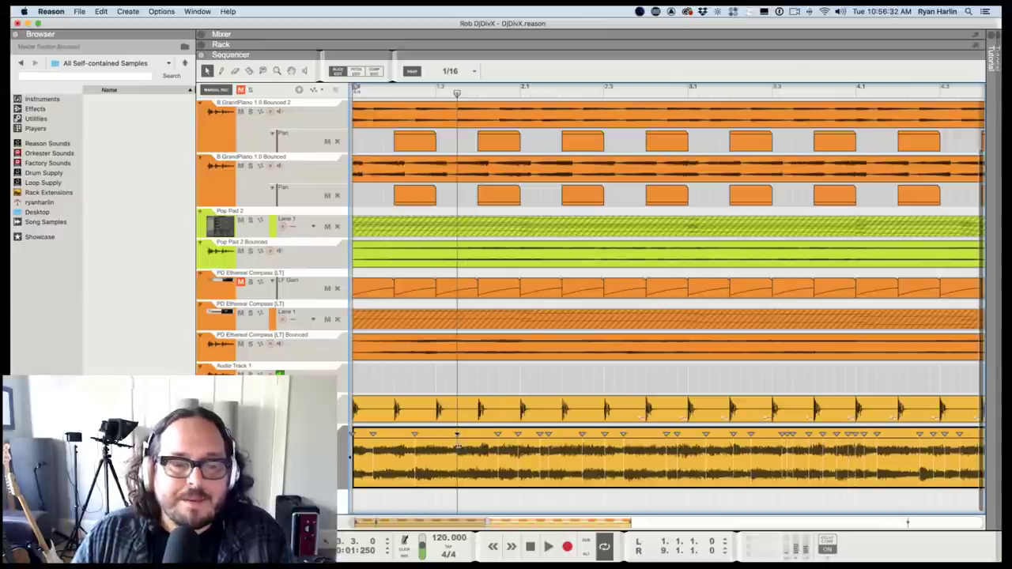
Play the clip from its start and align the next slice marker to 1.4.3.
click(446, 93)
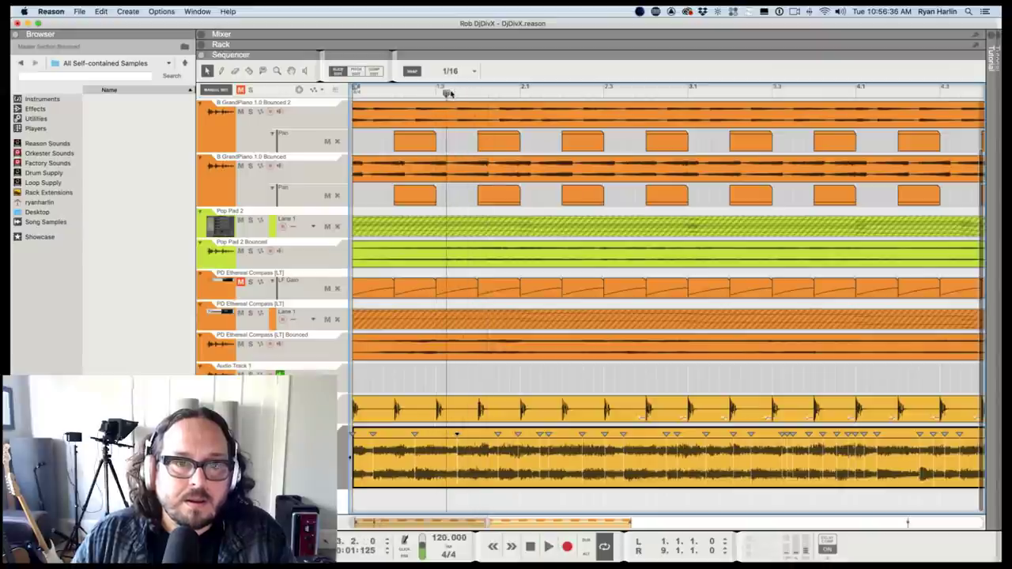
click(457, 94)
drag(455, 93, 352, 90)
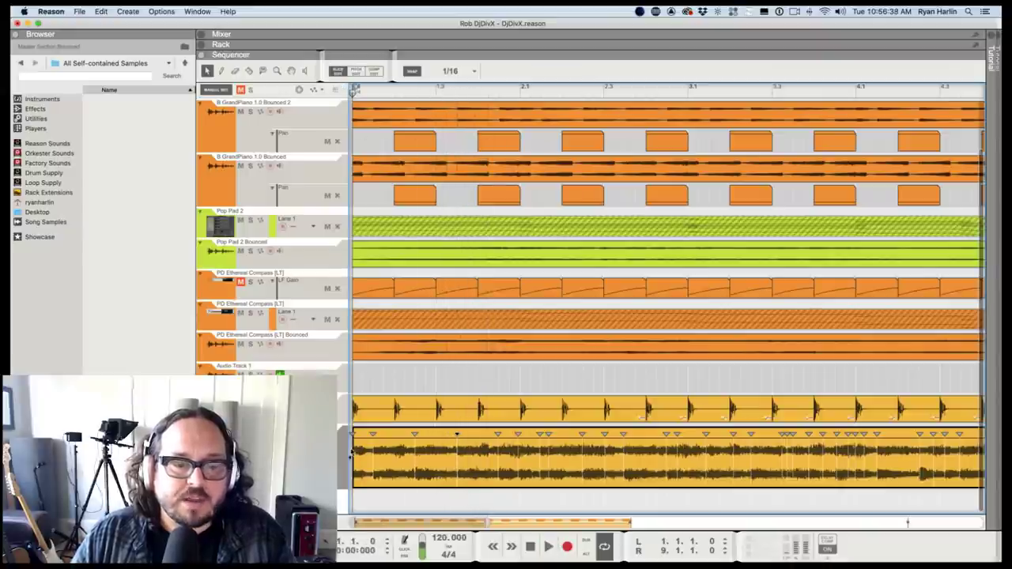
key(space)
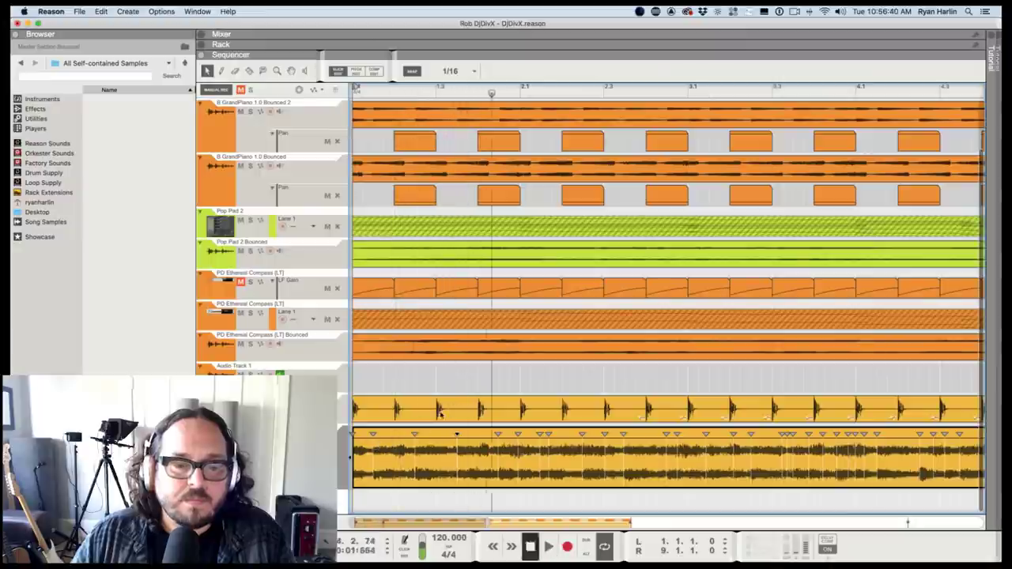
key(space)
click(499, 94)
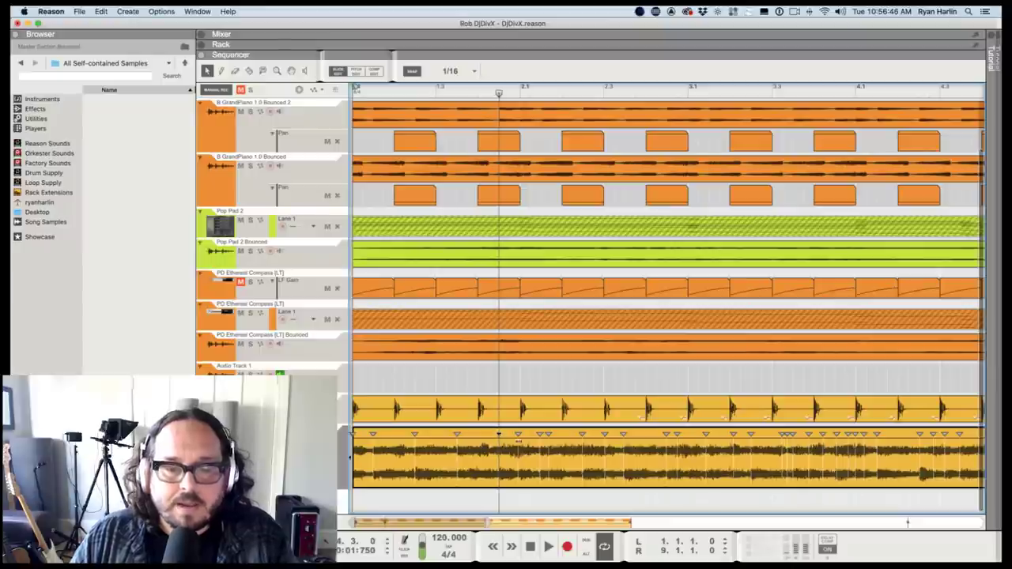
Audition the passage from 1.4.3 to 2.2.3 and delete the two stray slice markers between 2.1 and 2.2.
key(space)
click(511, 94)
key(space)
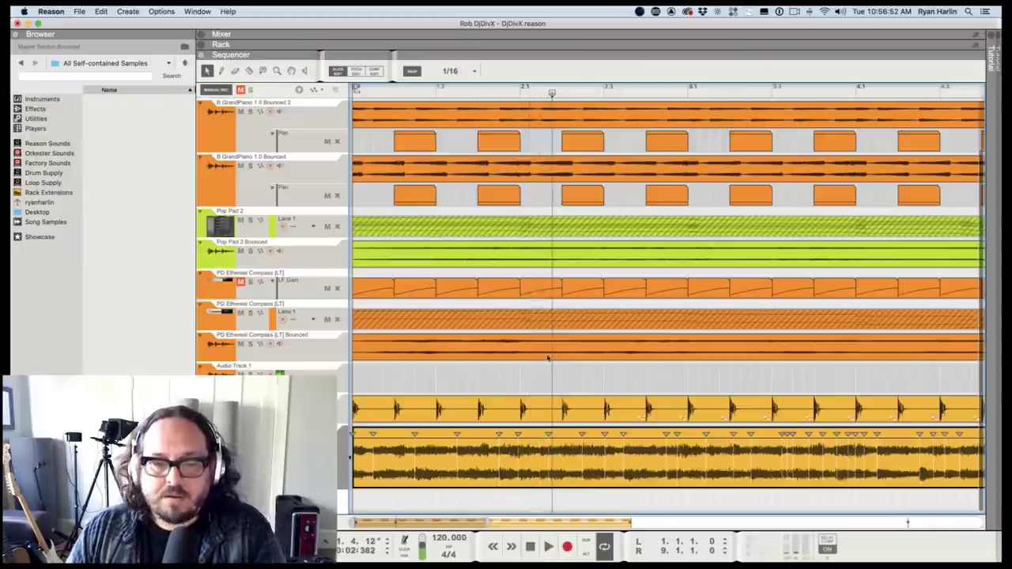
click(496, 92)
key(space)
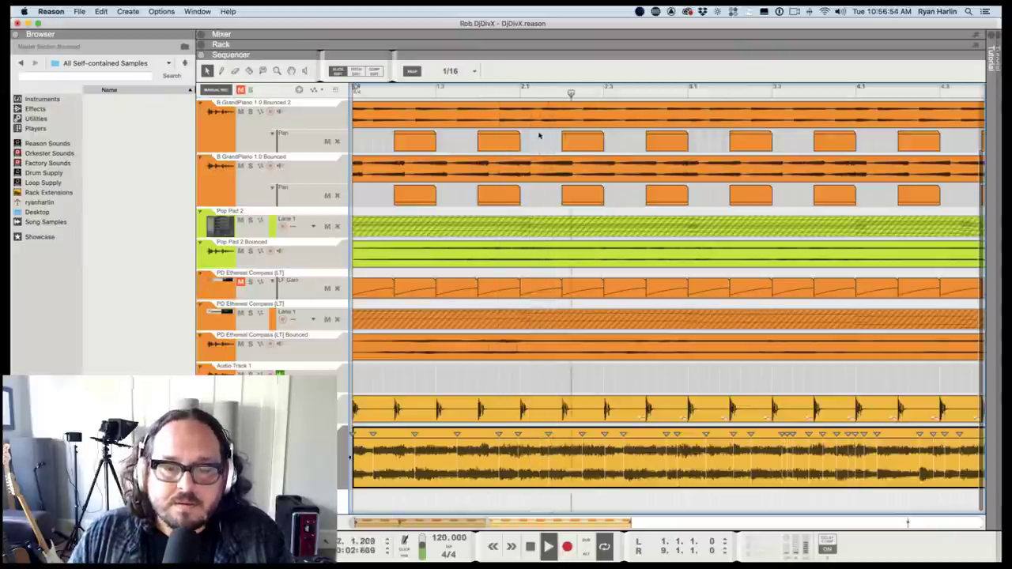
click(521, 94)
key(space)
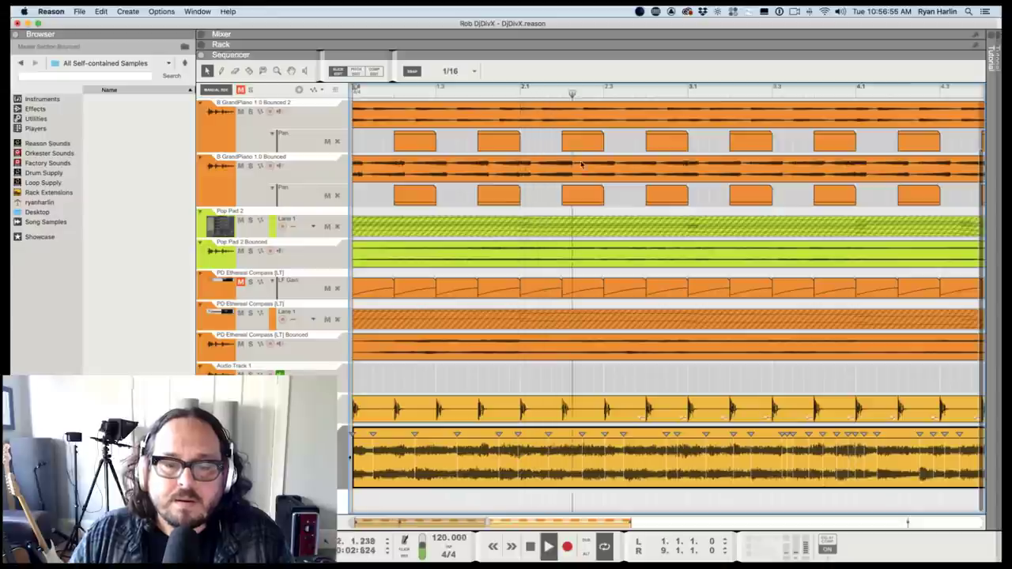
key(space)
click(584, 92)
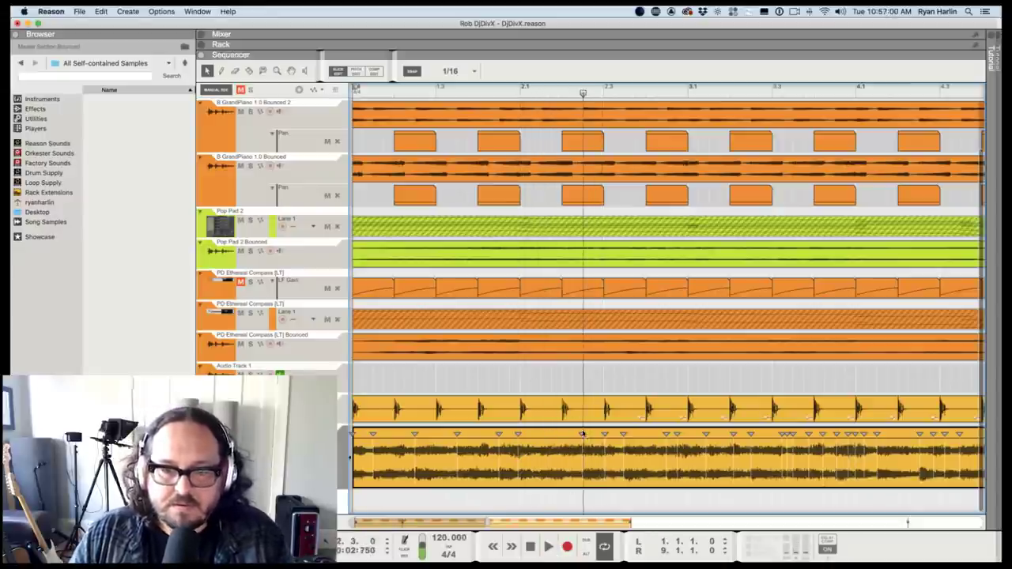
Audition from 2.2.1, delete the slice marker near 2.3.1 and align the following one to 2.3.3.
click(562, 91)
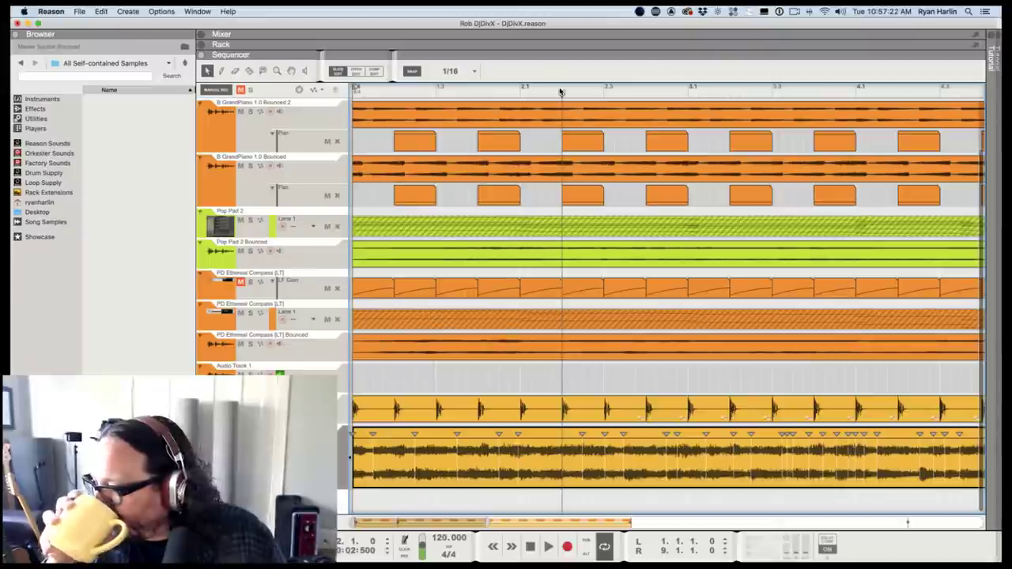
key(space)
key(space)
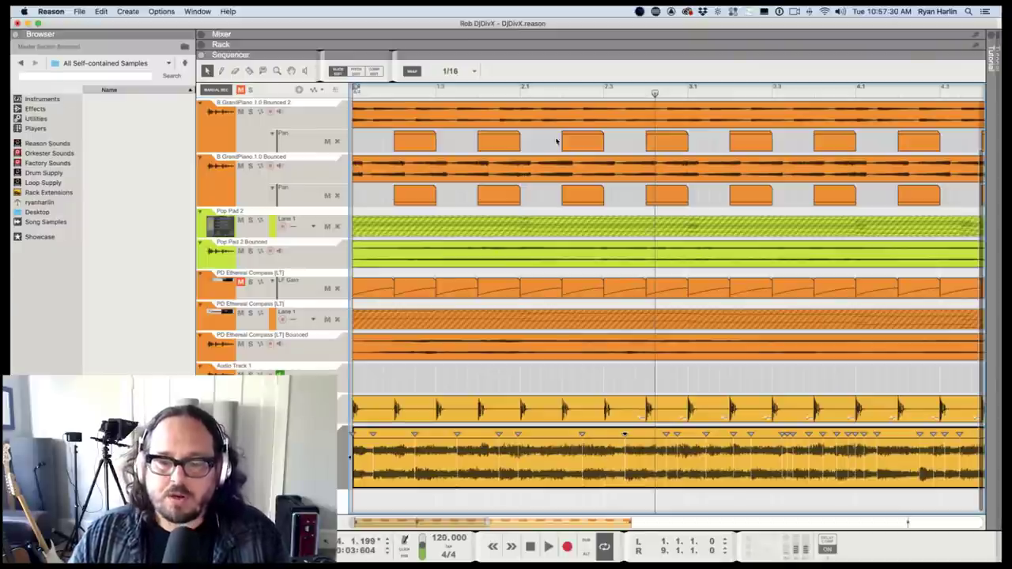
Audition the passage between 2.2.1 and 2.4.3 from several start points to check the slice timing.
click(563, 89)
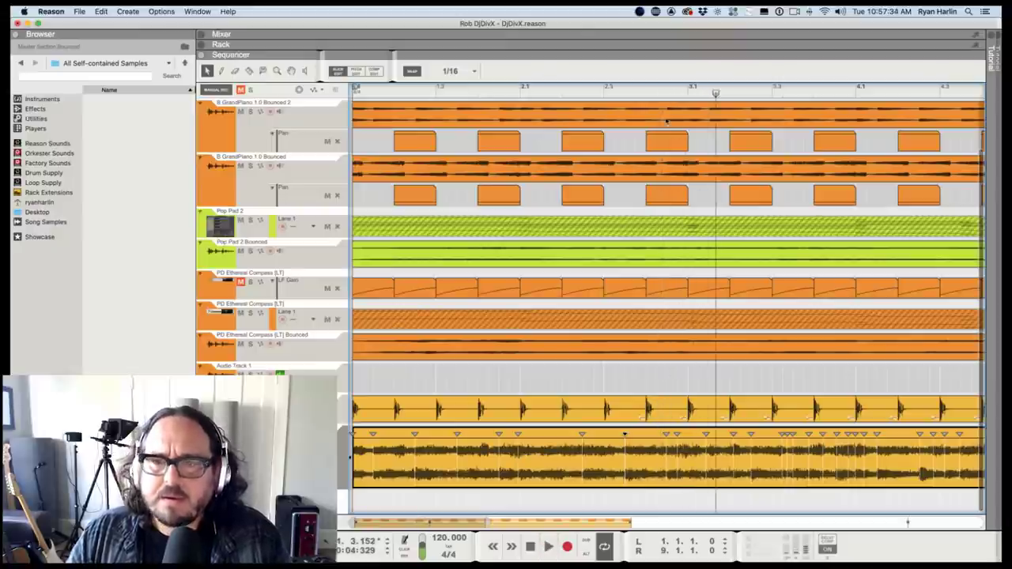
key(space)
click(603, 90)
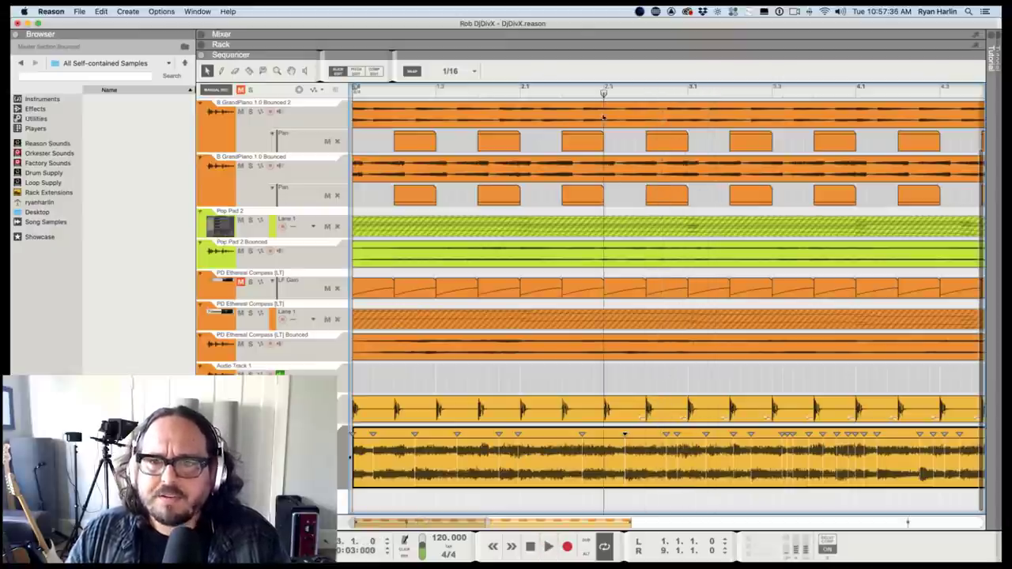
key(space)
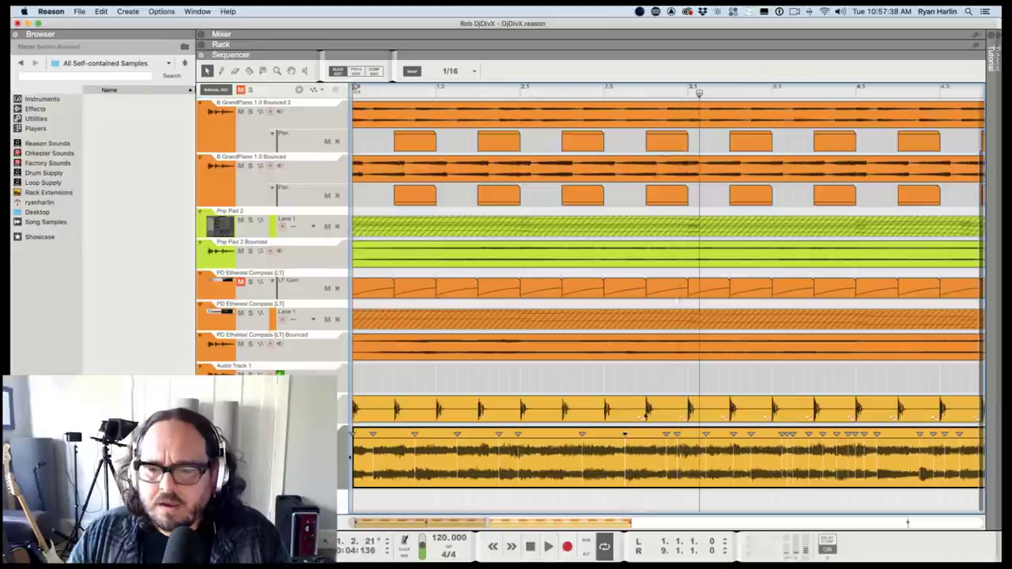
click(586, 89)
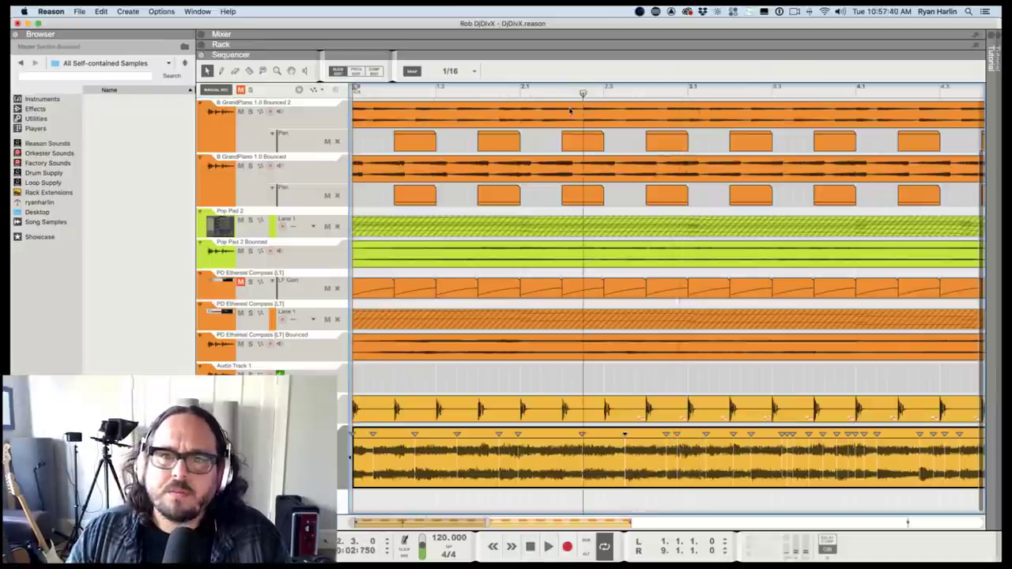
key(space)
key(space)
mouse_move(668, 94)
mouse_down()
mouse_move(657, 94)
mouse_move(666, 93)
mouse_up()
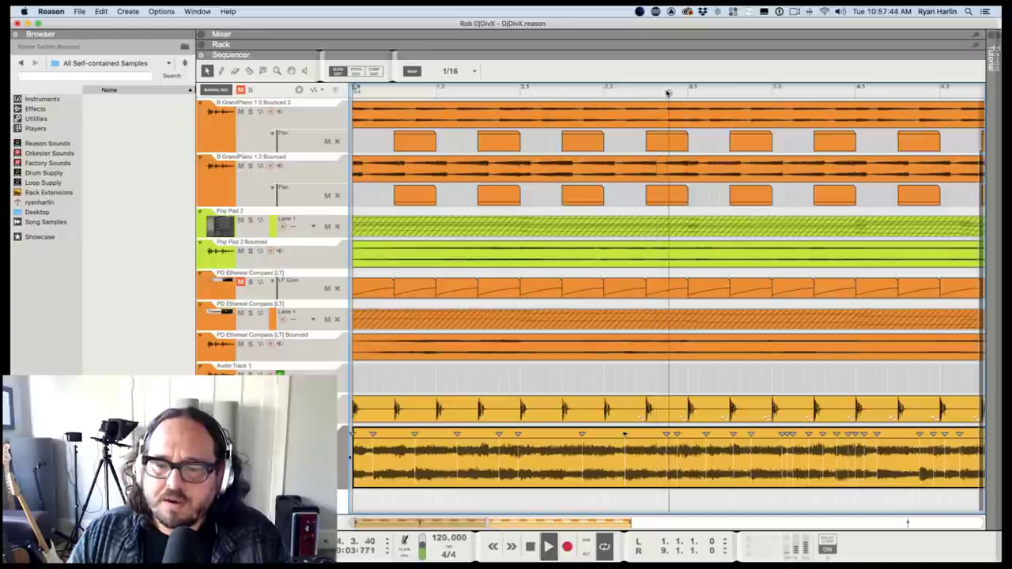
Move the slice marker that follows 2.4.3 to 3.1.1 and audition the transition around it.
click(677, 92)
key(space)
key(space)
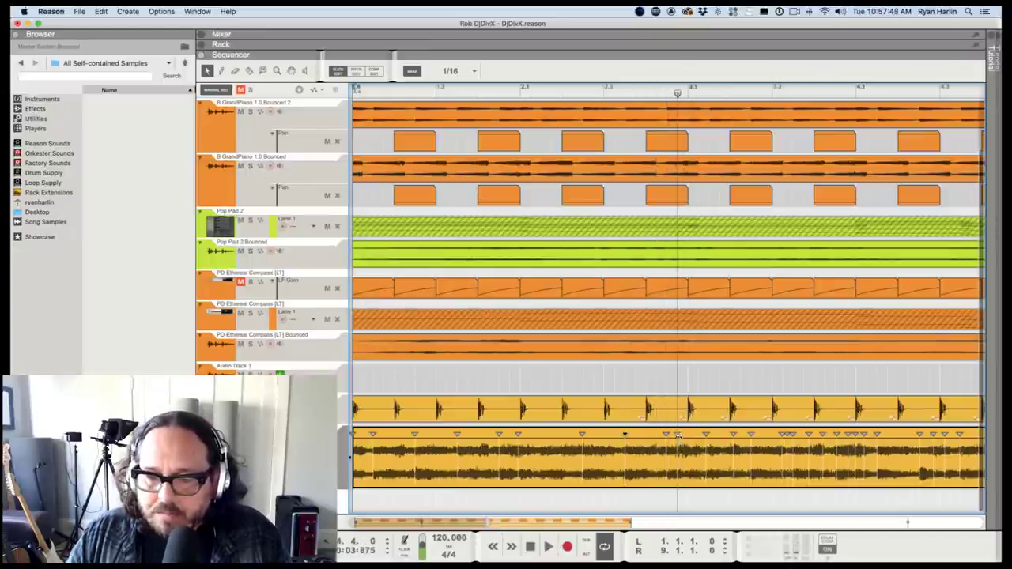
key(space)
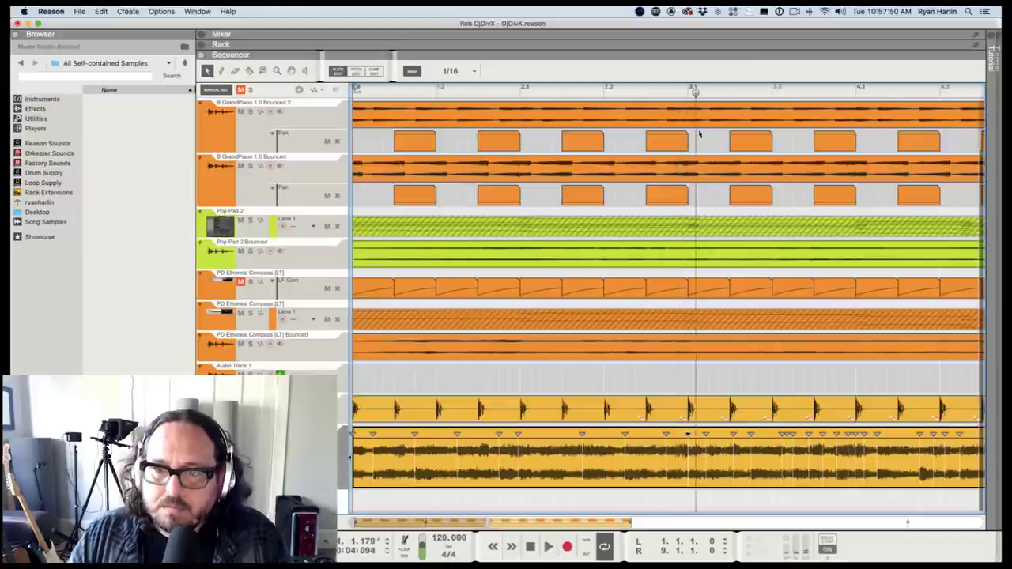
click(689, 91)
key(space)
key(space)
drag(678, 92, 657, 93)
key(space)
key(space)
key(space)
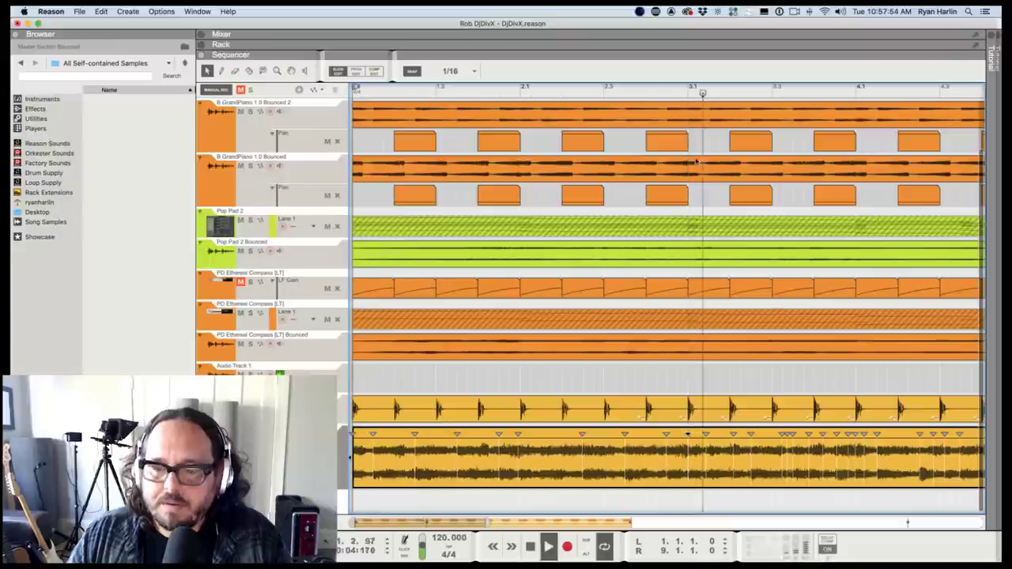
Delete the slice marker near 3.2.1 and replay the passage from 2.4.1.
key(space)
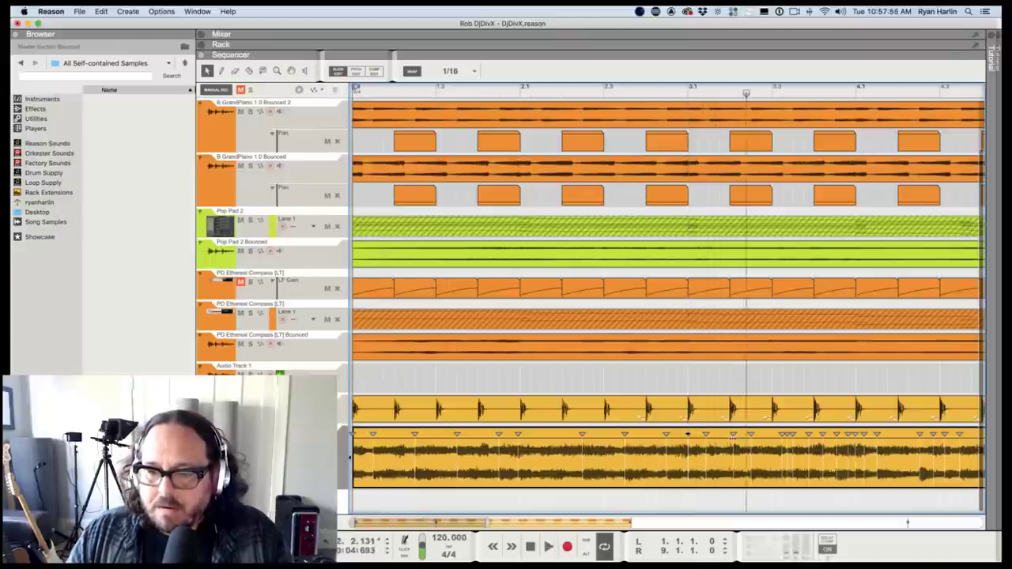
key(space)
key(space)
click(646, 90)
key(space)
key(space)
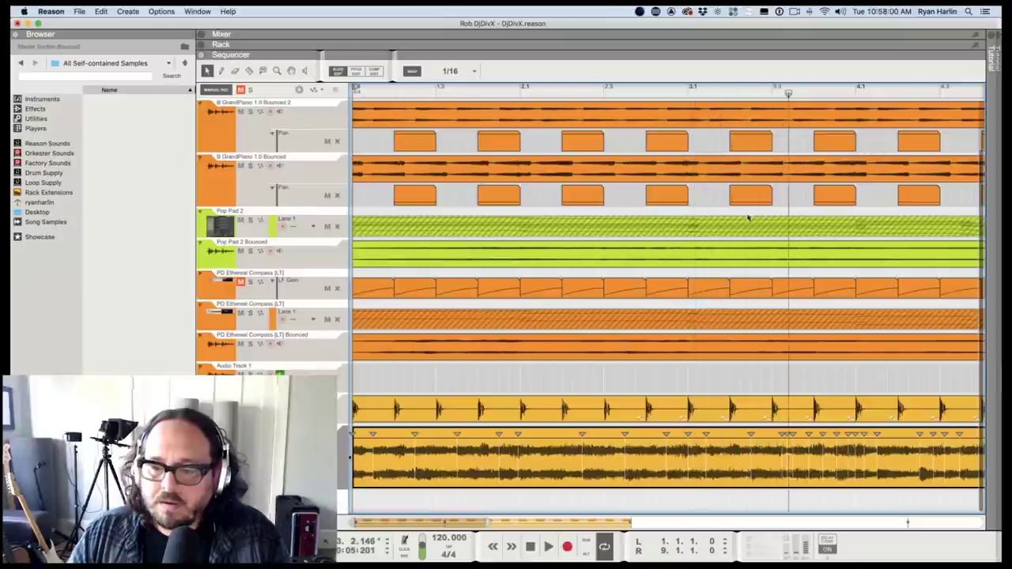
Thin out the crowded slice markers after 3.3, leaving single markers aligned to 3.3.3 and 3.4.1.
key(space)
key(space)
click(794, 90)
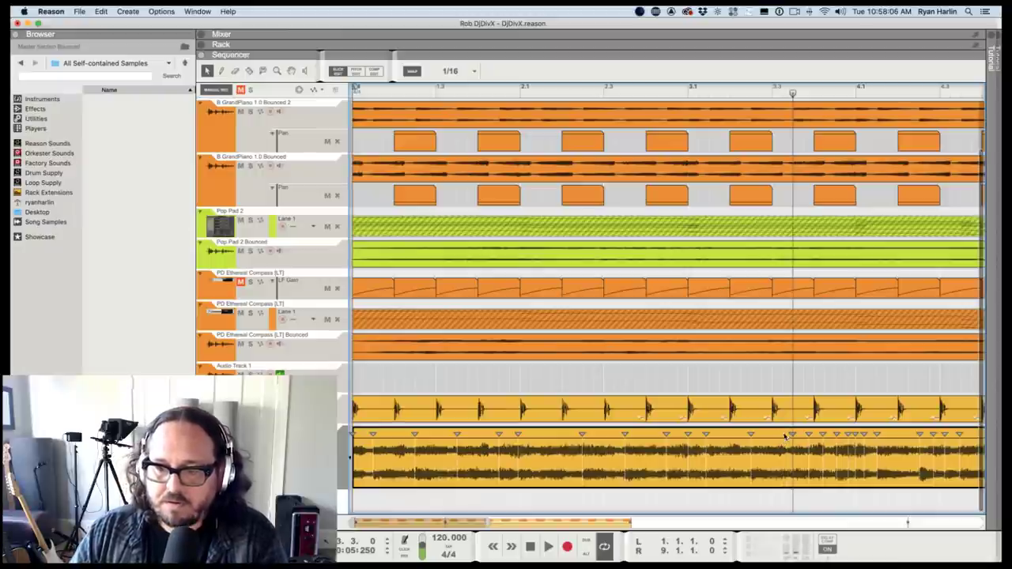
key(space)
click(814, 93)
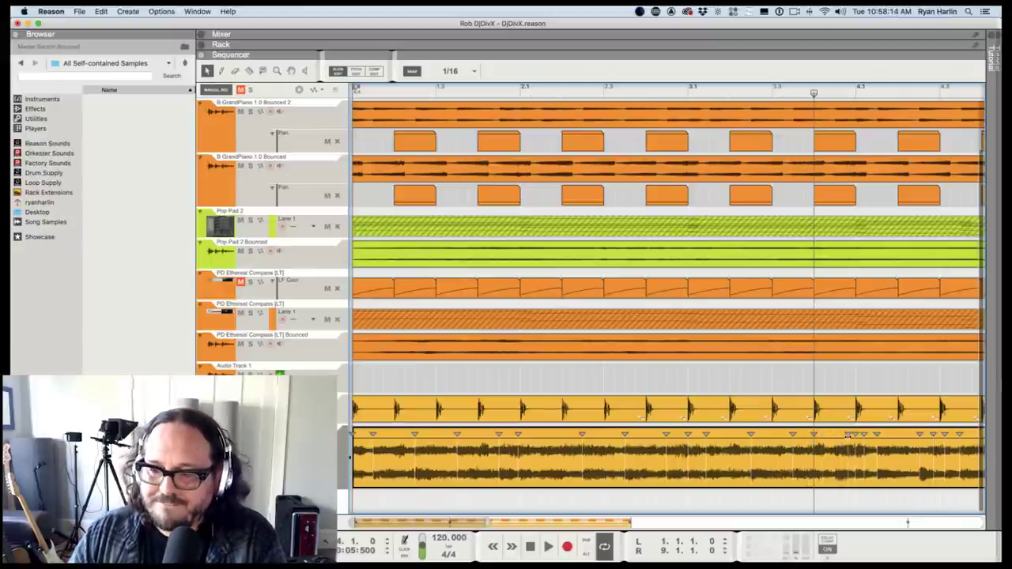
Audition from 3.4.1 and reduce the three clustered slice markers around 4.1 to one at 4.1.1.
key(space)
key(space)
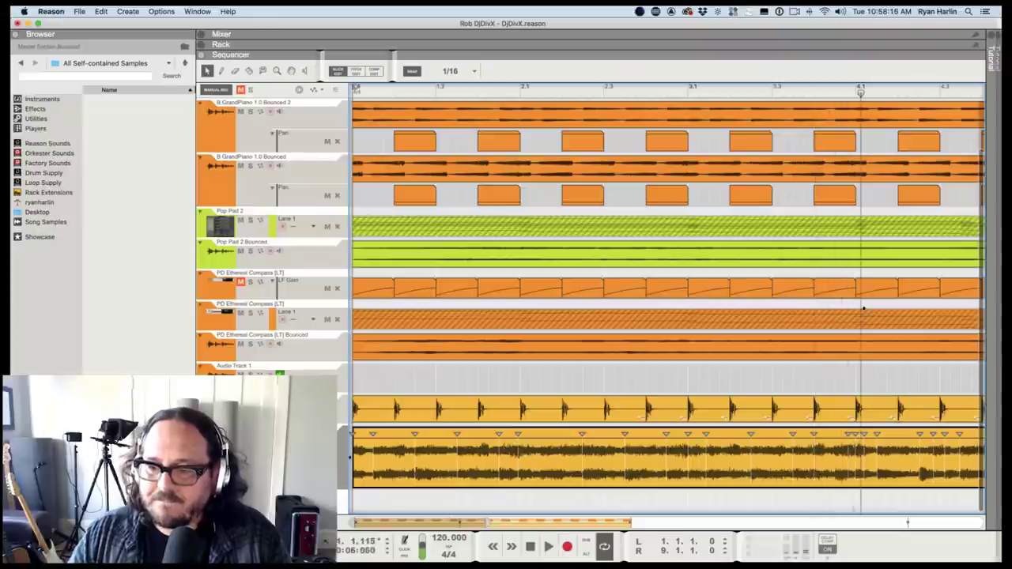
click(855, 92)
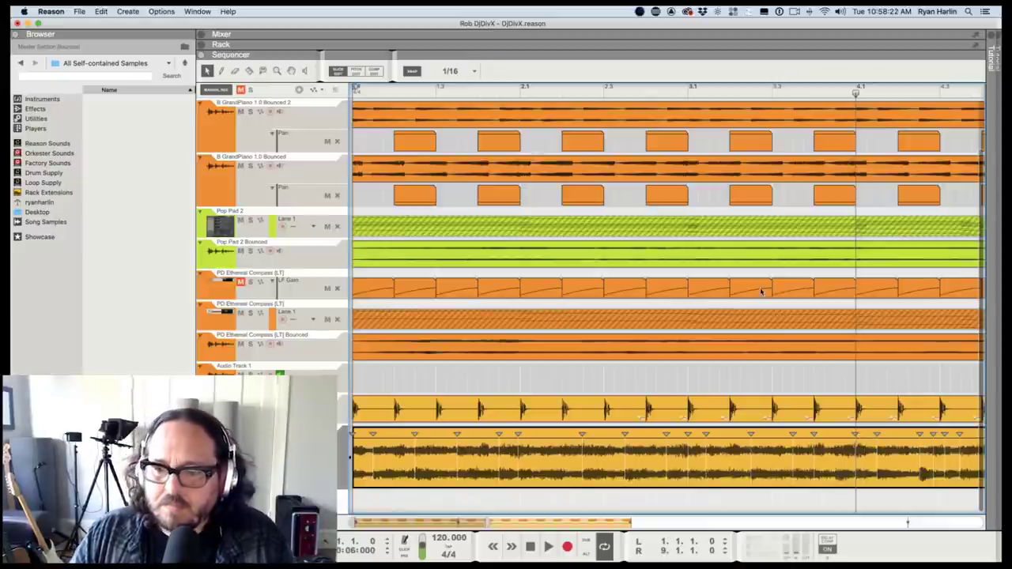
Delete the two stray slice markers between 4.2.3 and 4.3.3 and audition the passage from 4.2.3.
click(576, 92)
key(space)
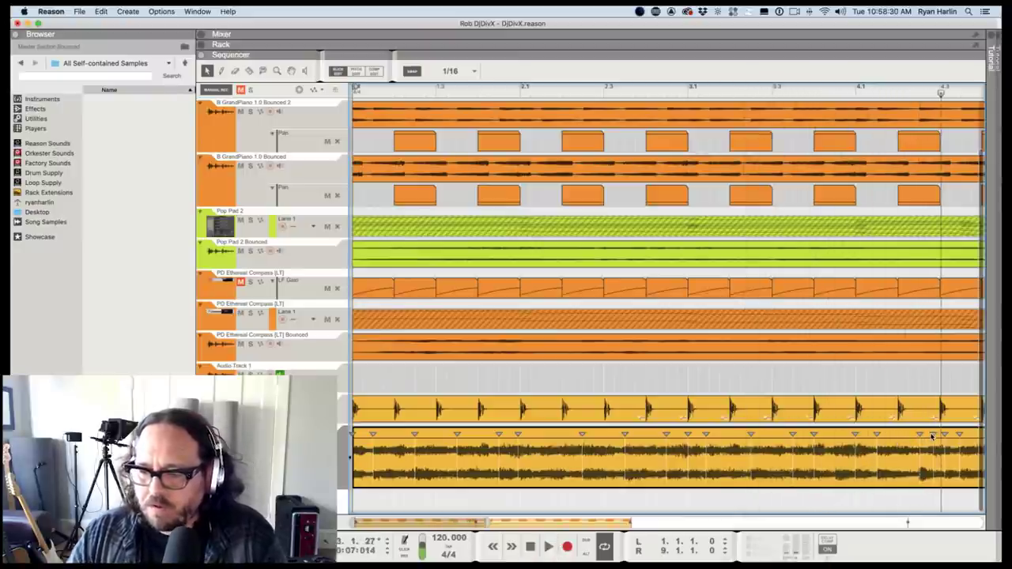
key(space)
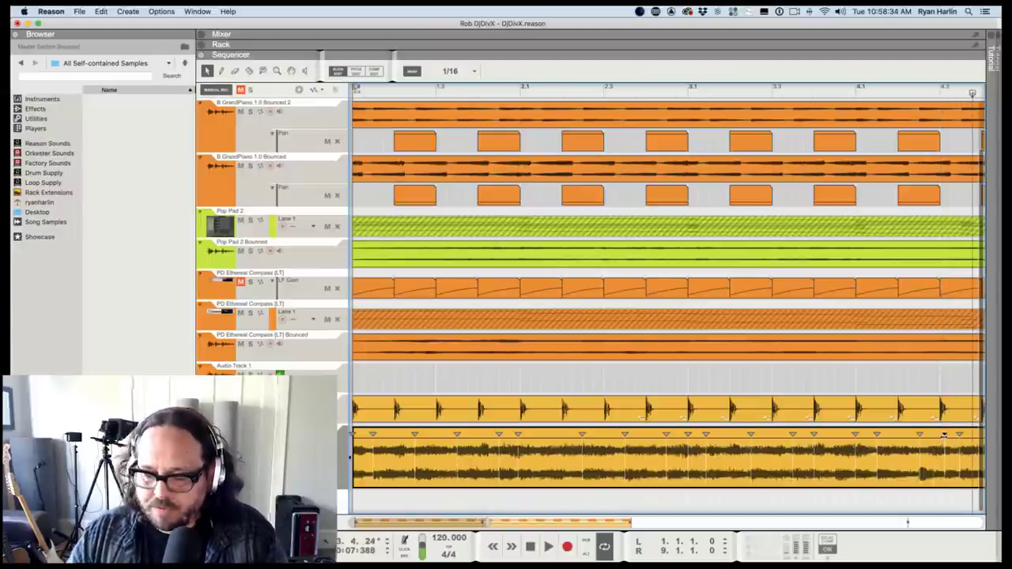
drag(483, 523, 521, 524)
drag(747, 93, 697, 95)
key(space)
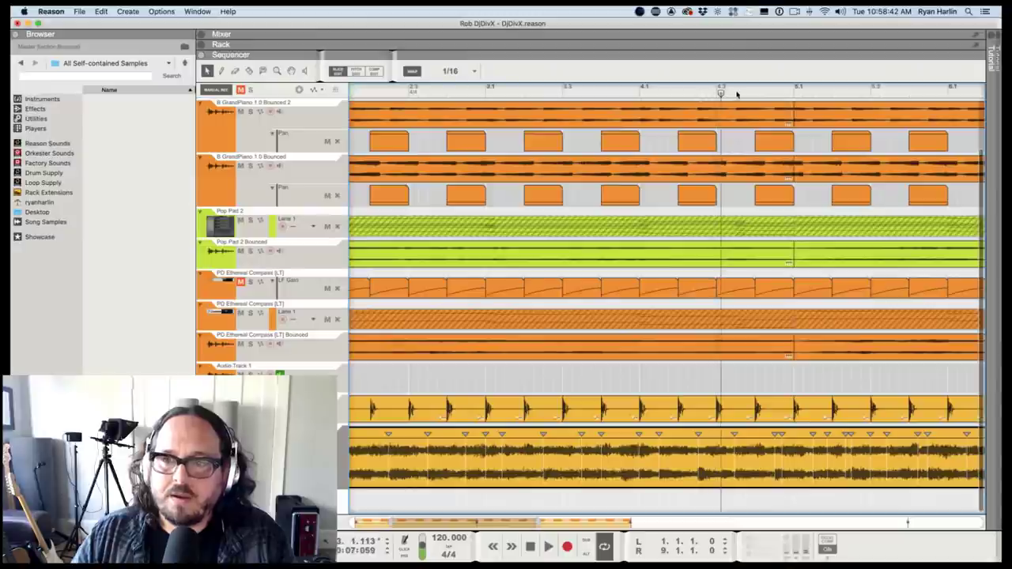
key(space)
drag(735, 94, 659, 95)
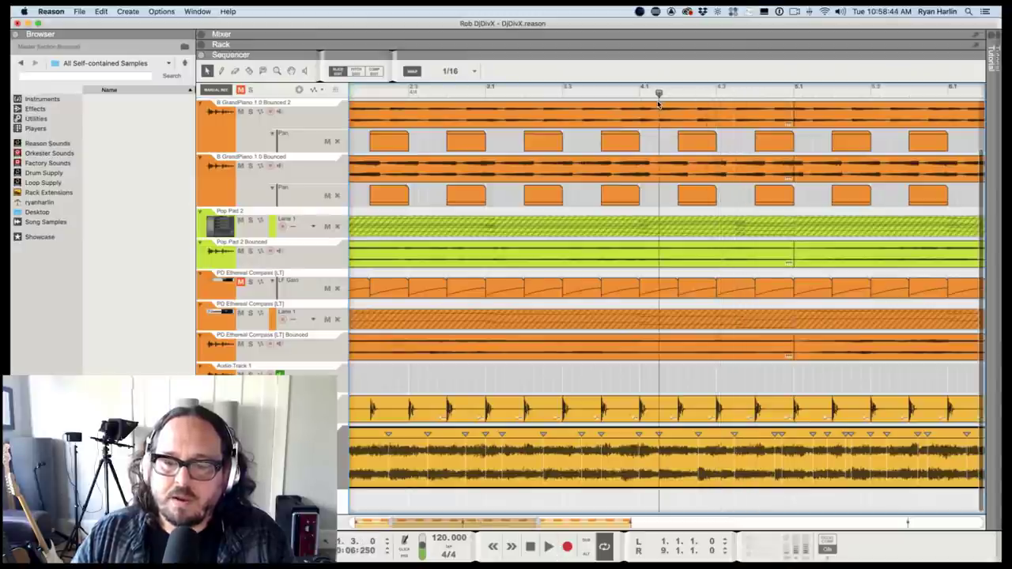
Audition the edited slices from 4.1 and again from 3.2.3, then park the playhead at 3.4.4.
key(space)
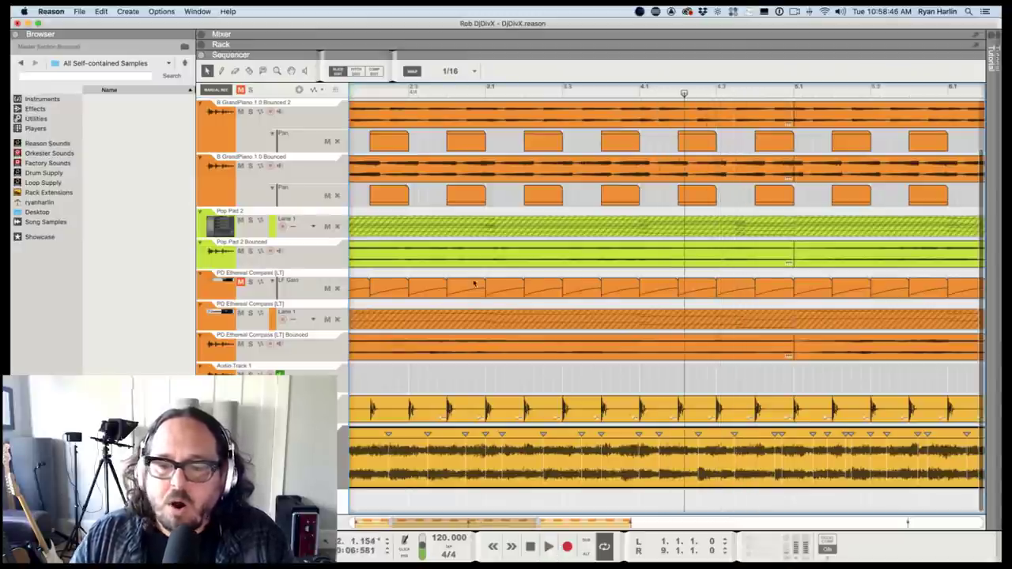
click(543, 93)
key(space)
key(space)
click(631, 94)
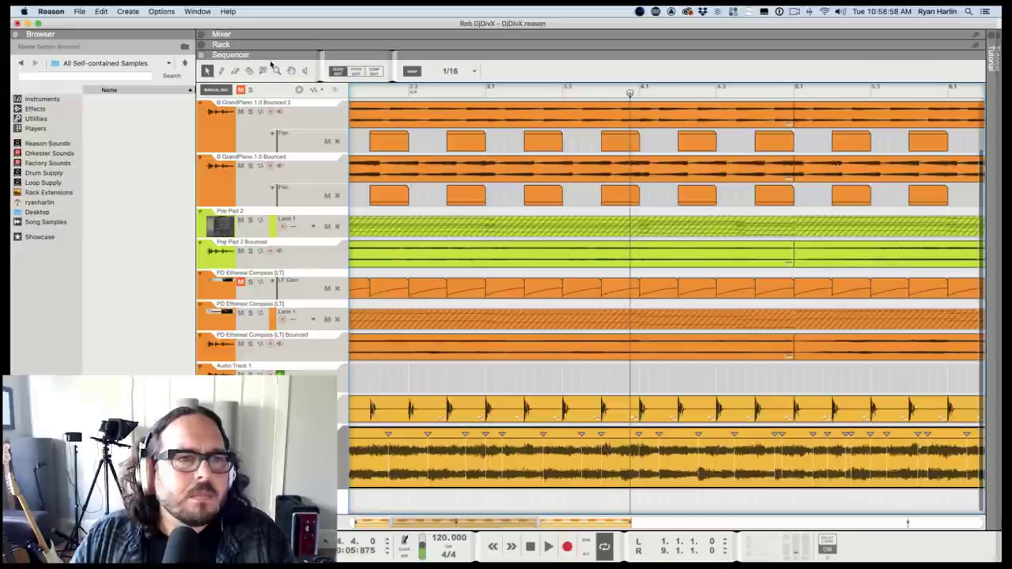
click(305, 70)
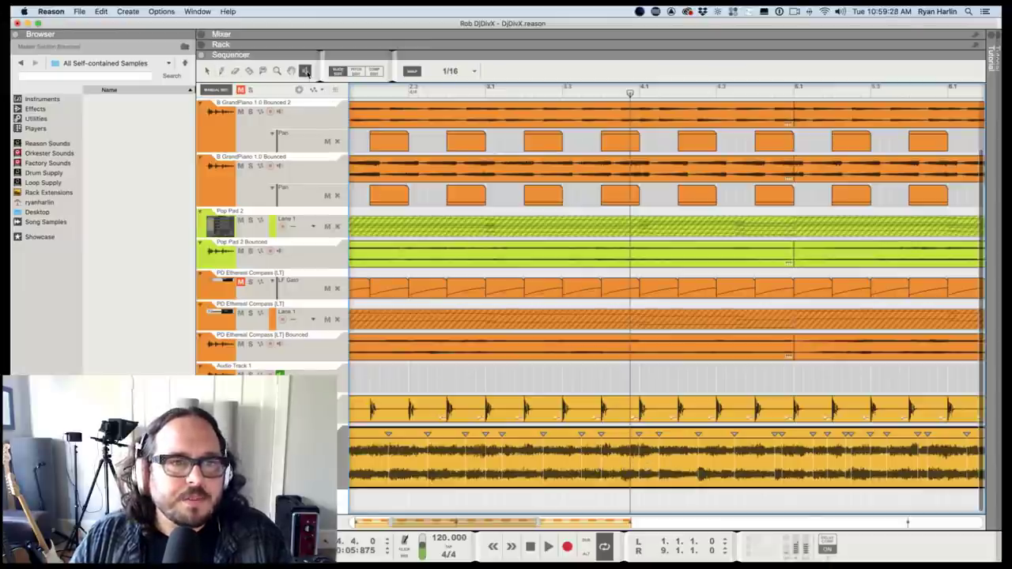
click(305, 71)
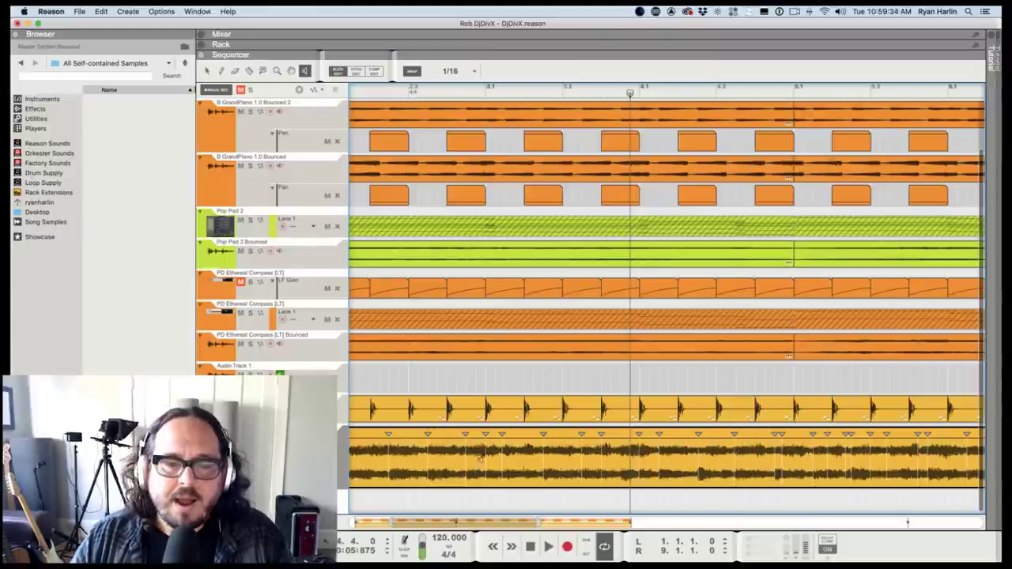
click(207, 71)
Audition the end of bar 4 and delete the two stray slice markers around 4.4.3.
click(761, 94)
key(space)
key(space)
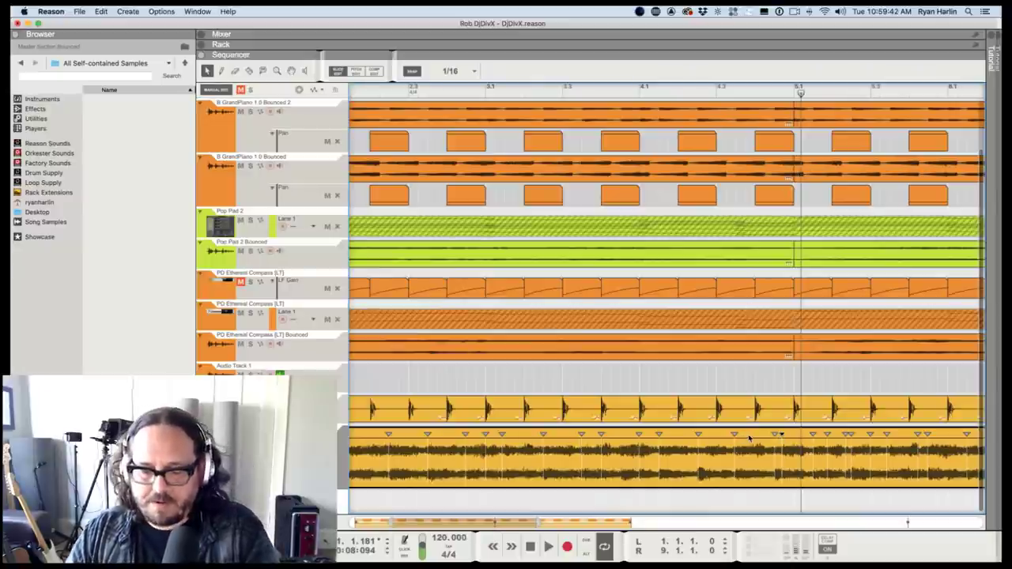
click(794, 93)
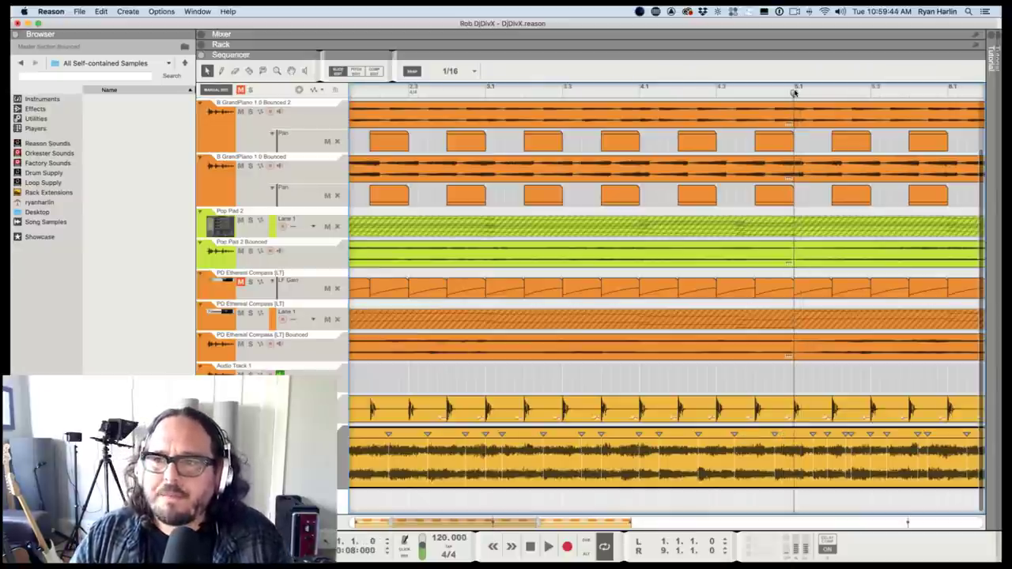
Split the lowest audio clip at 5.1.1 and set the loop range from 1.1.1 to 5.1.1.
key(r)
click(794, 457)
key(q)
scroll(795, 434, down, 6)
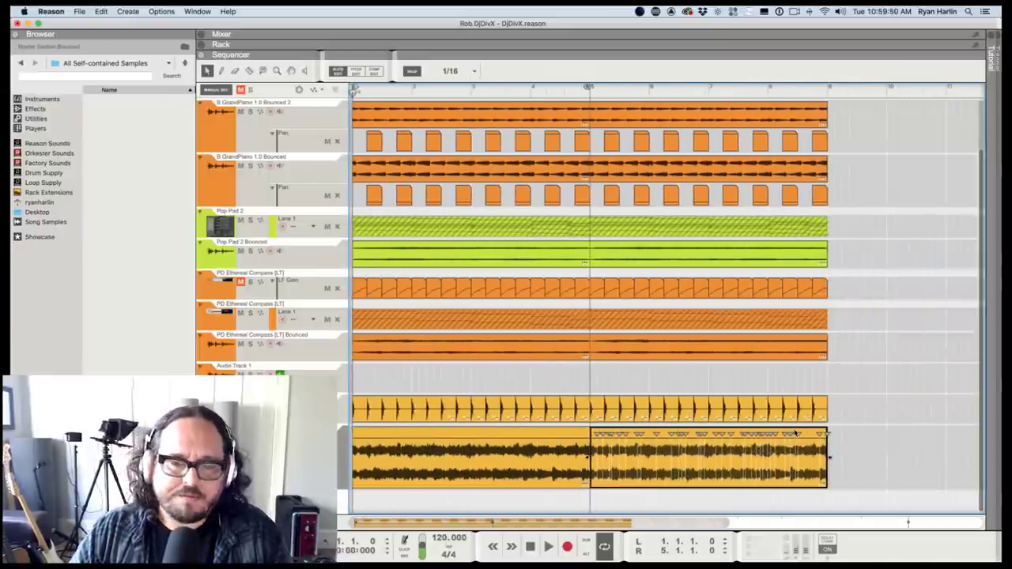
Compare the slice markers of the lowest track's two clips, before and after bar 5.
click(482, 435)
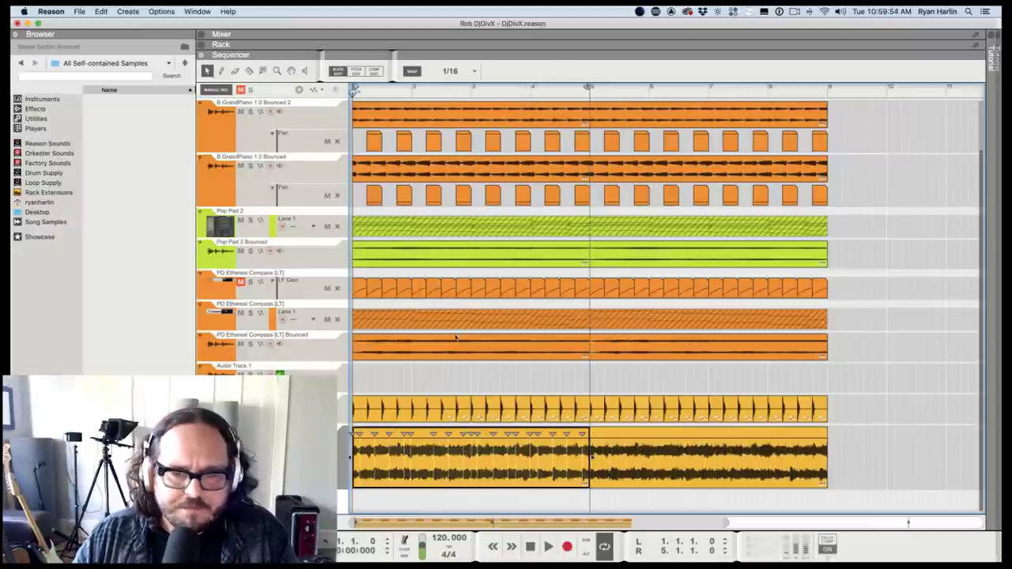
click(619, 440)
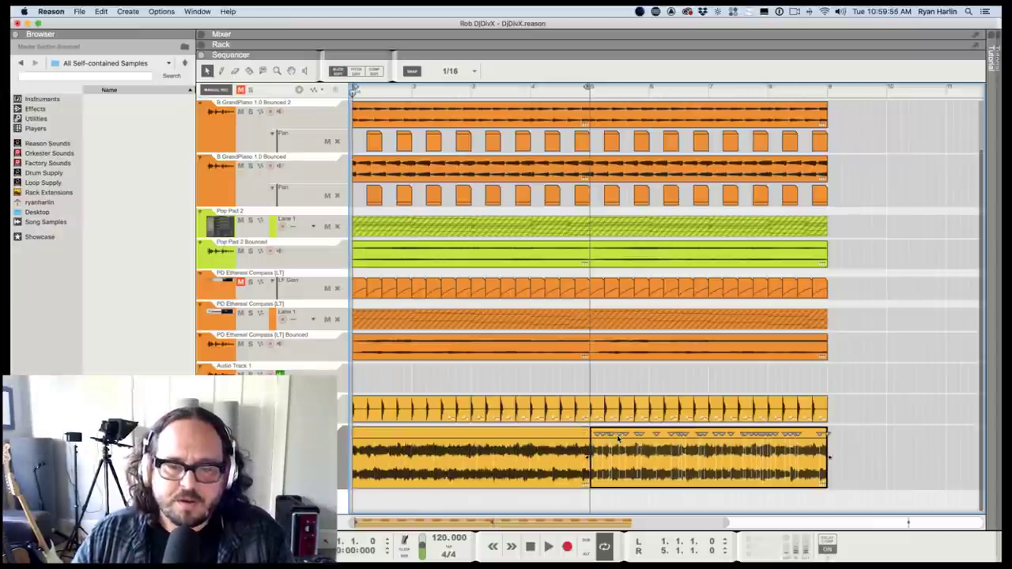
click(515, 435)
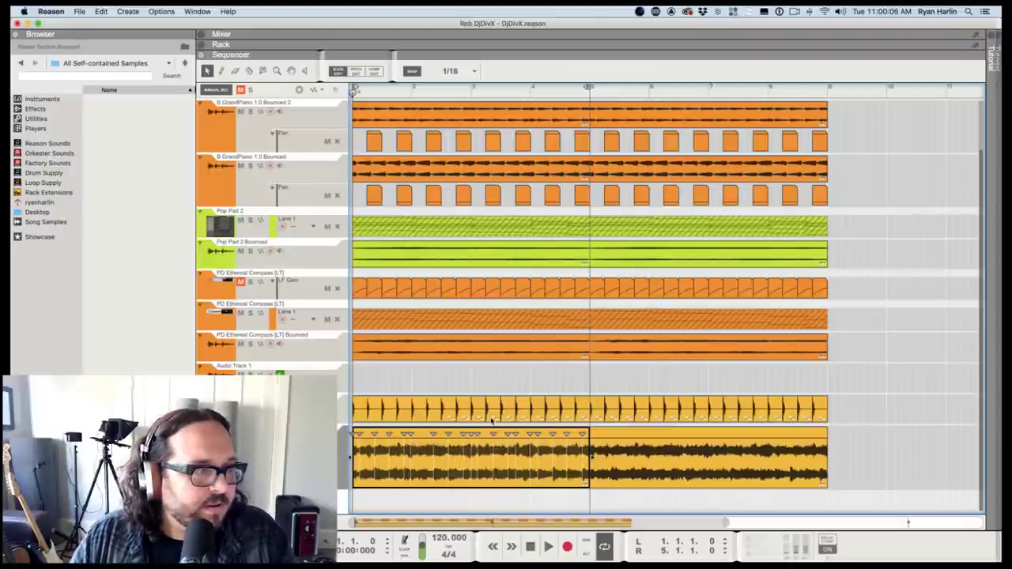
right_click(425, 452)
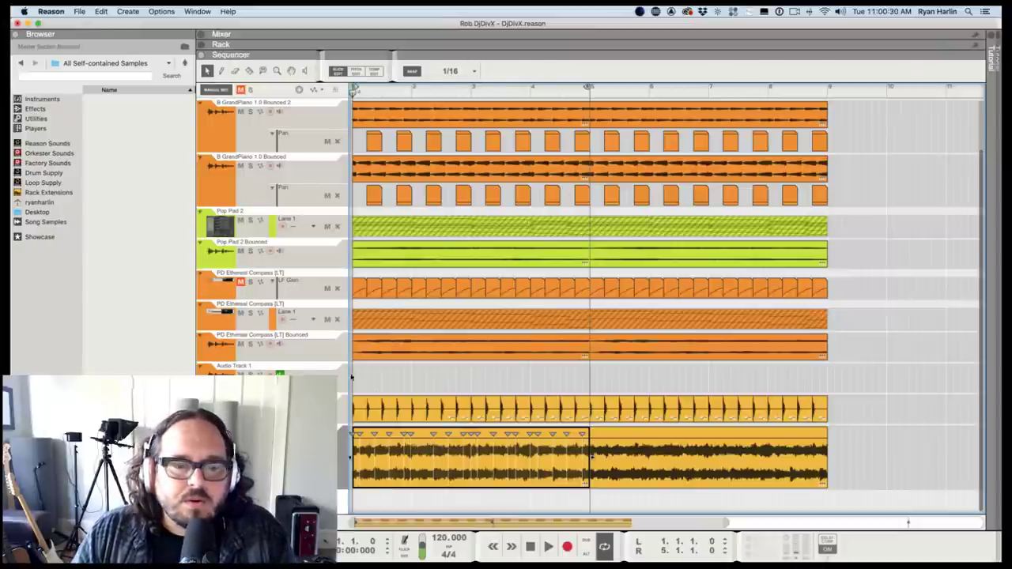
click(607, 435)
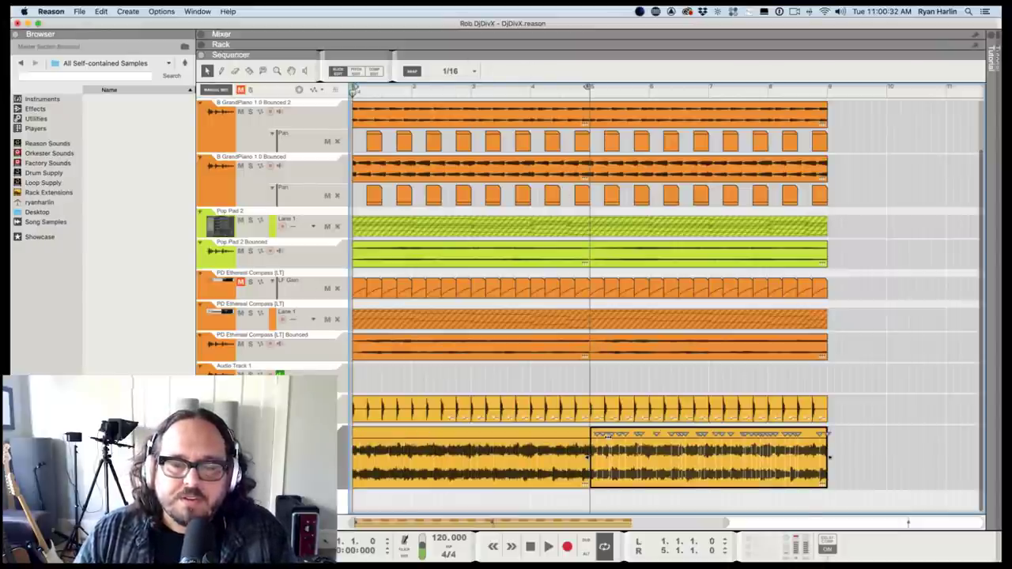
click(504, 435)
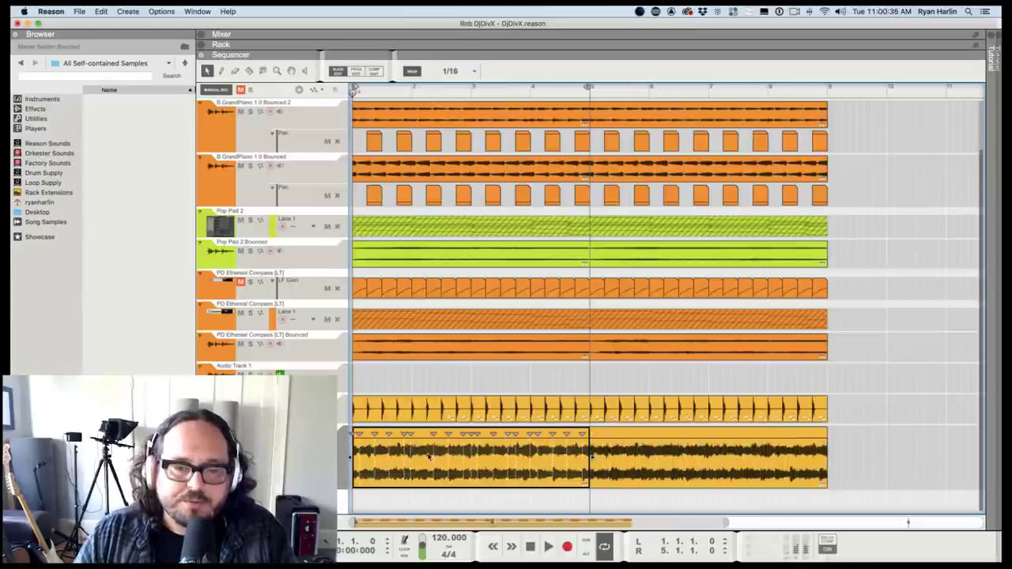
Select all slices in the lowest track's first clip and bounce the clip to a REX loop.
key(super+a)
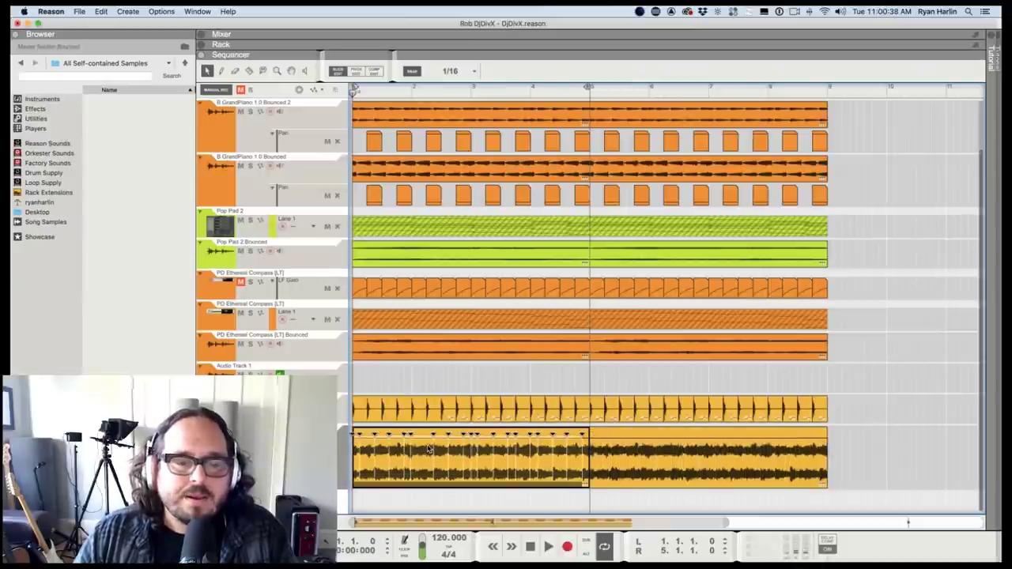
right_click(429, 449)
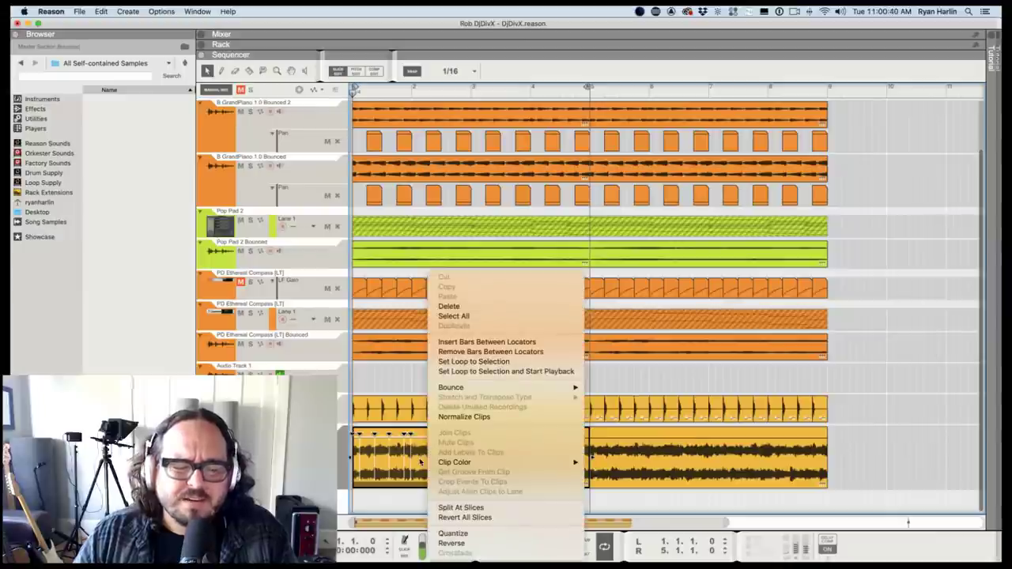
mouse_move(464, 389)
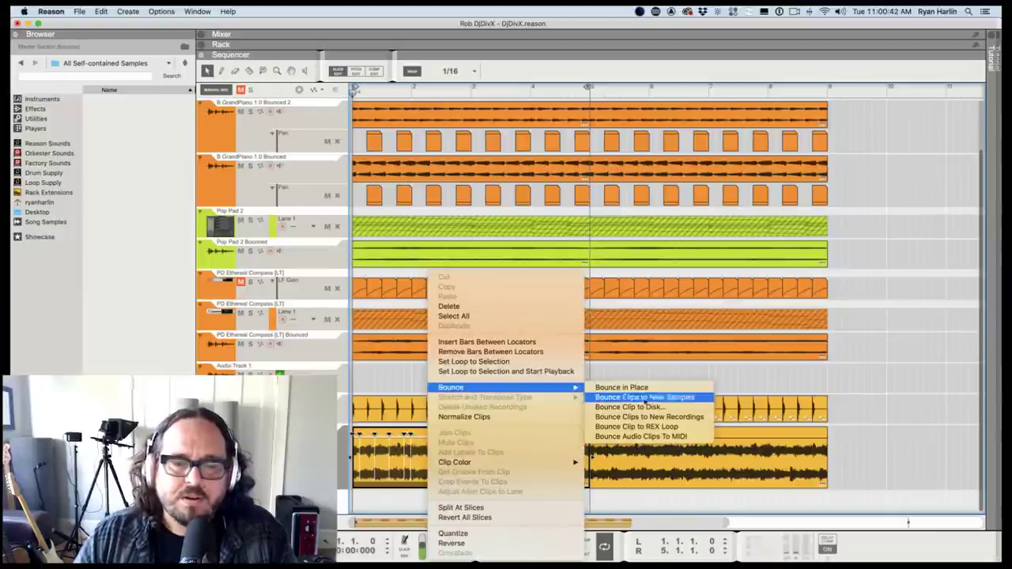
click(634, 427)
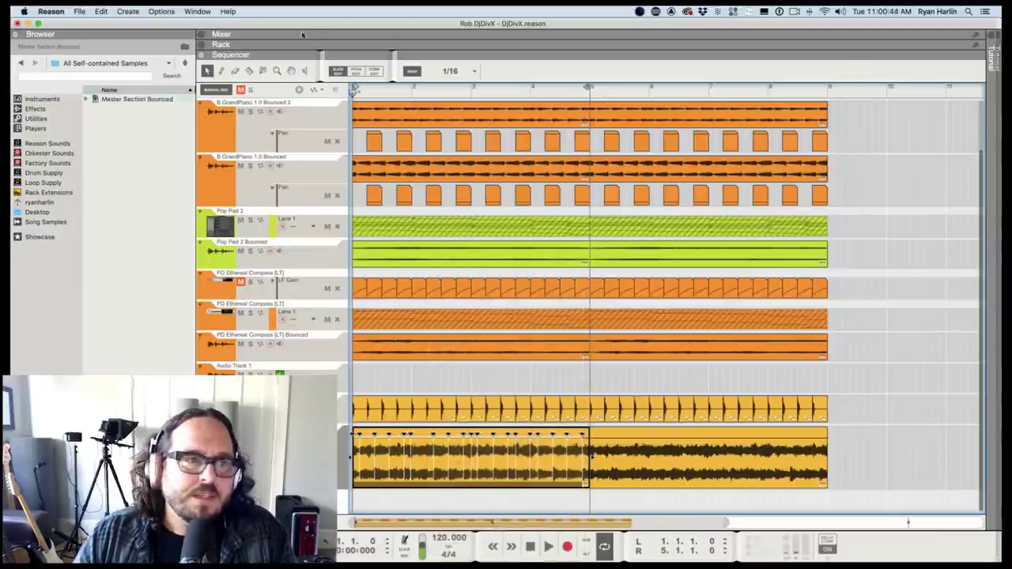
Load the Master Section Bounced REX loop from the song samples into a new Dr. OctoRex in the rack.
key(F6)
drag(112, 100, 332, 158)
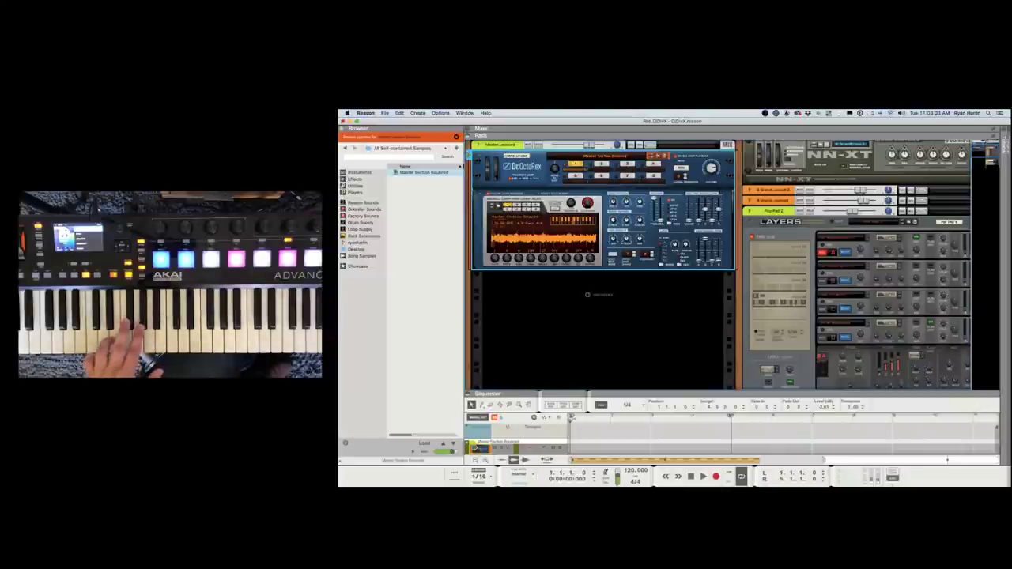
Try to record a take of the sliced loop in the sequencer, starting from 10.1.1.
key(F7)
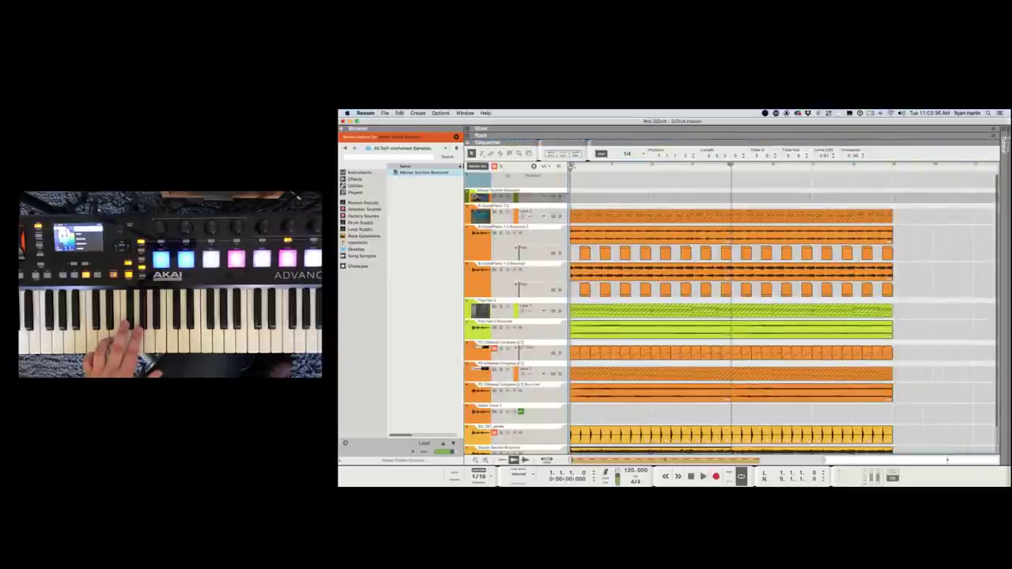
key(g)
key(g)
key(g)
key(g)
key(g)
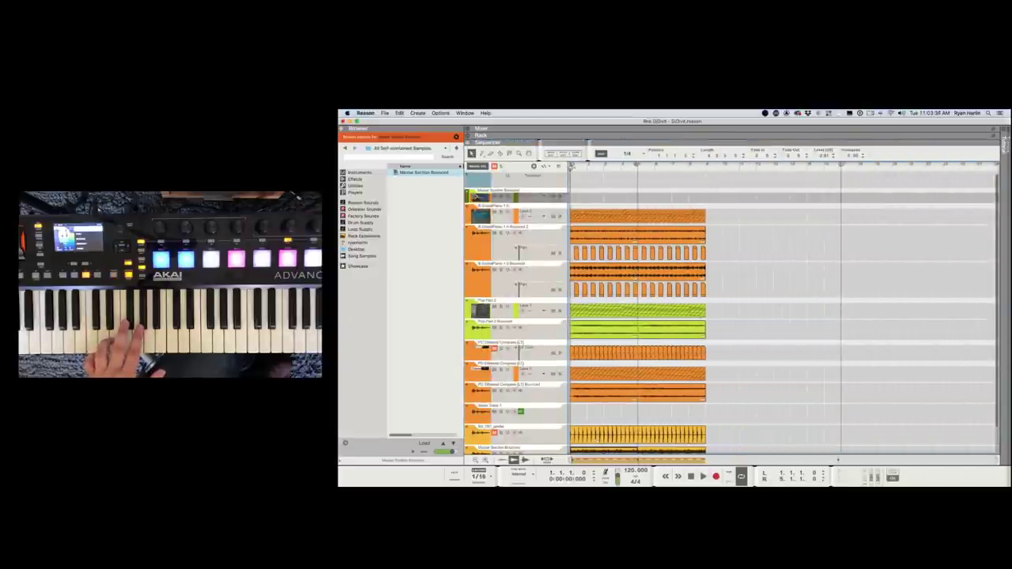
click(722, 168)
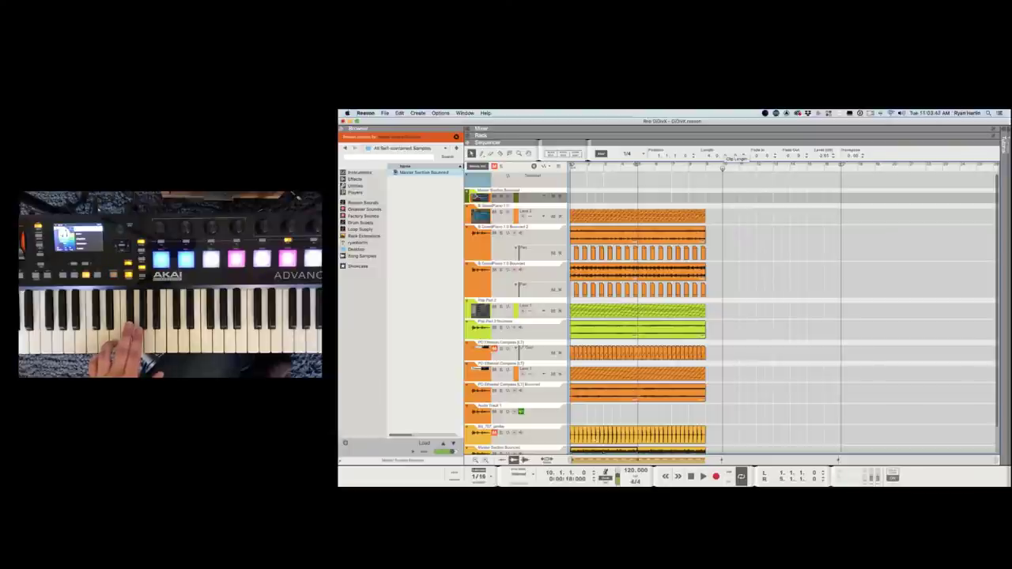
key(super+Return)
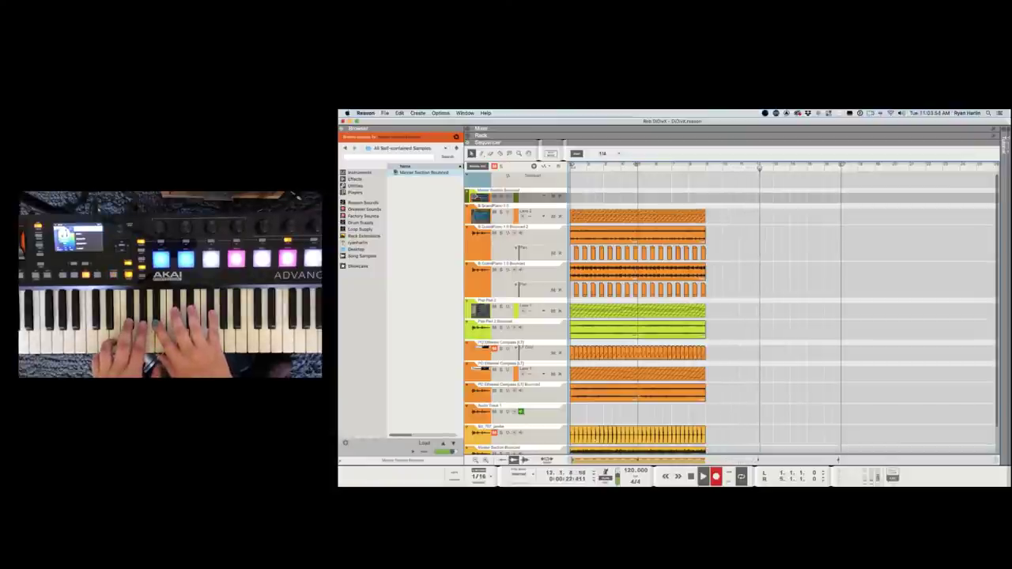
key(space)
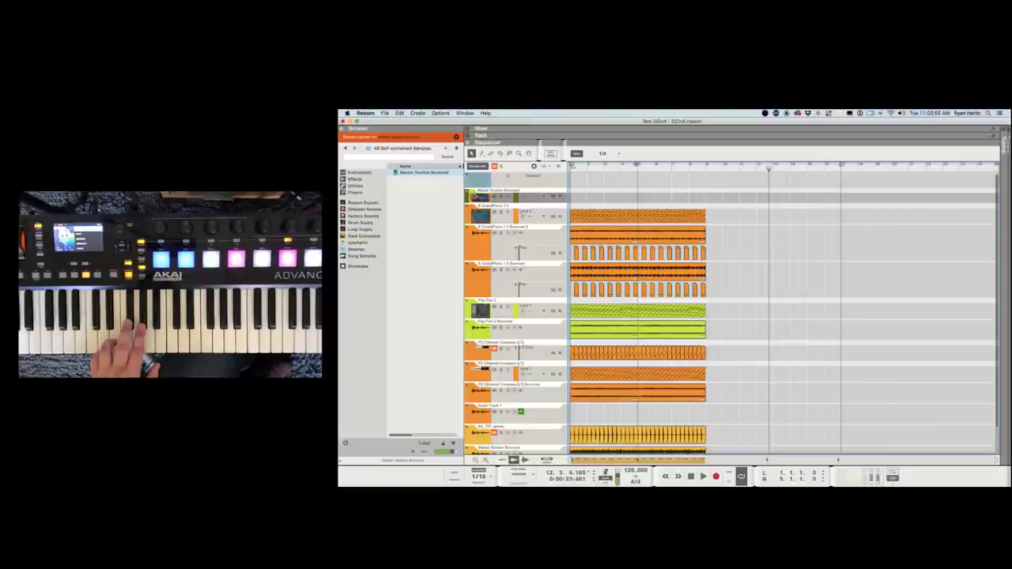
Record a performance of the sliced loop from 10.1.1, enabling recording on the Master Section Bounced instrument track's lane.
key(F6)
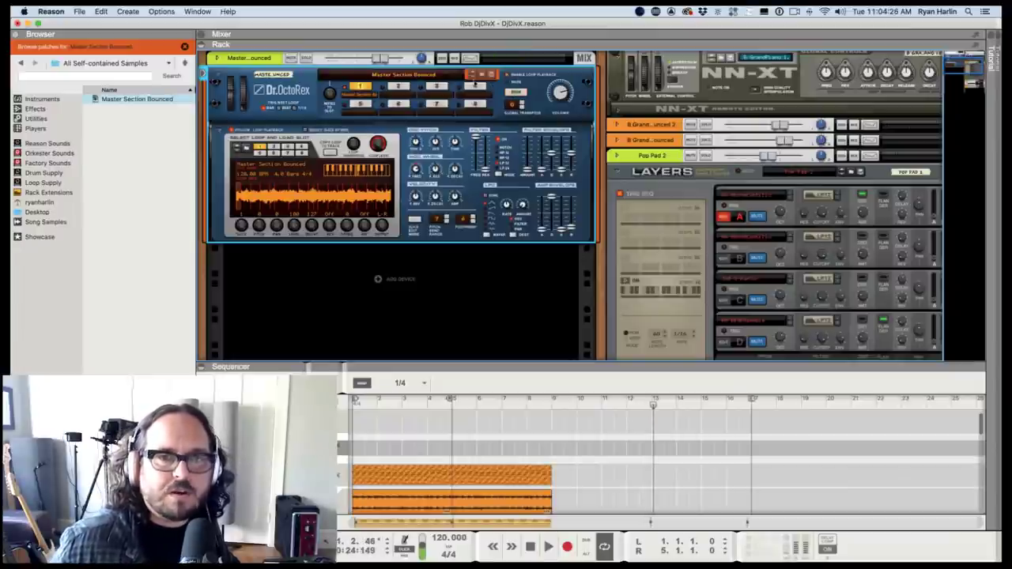
drag(460, 368, 502, 12)
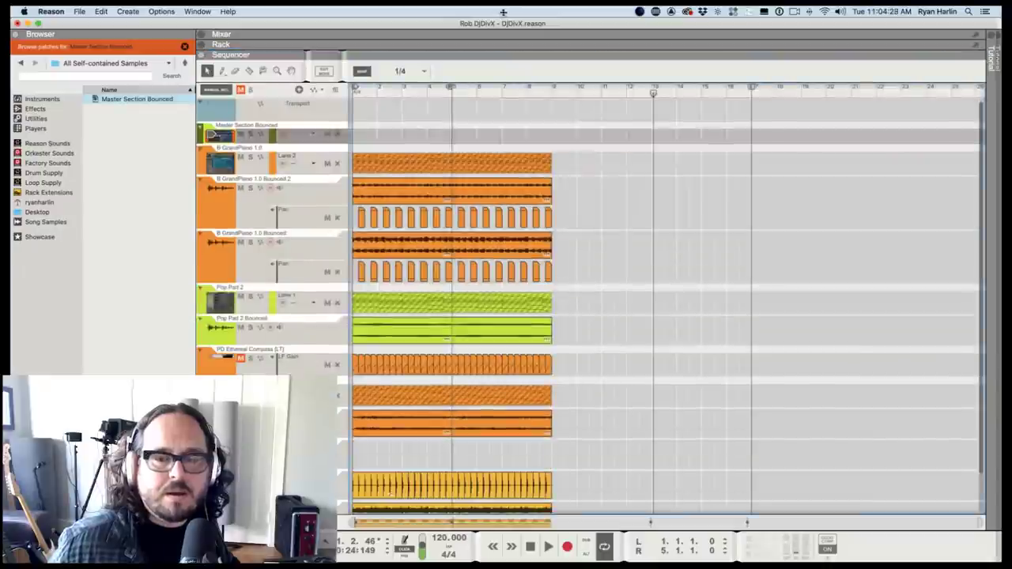
click(578, 95)
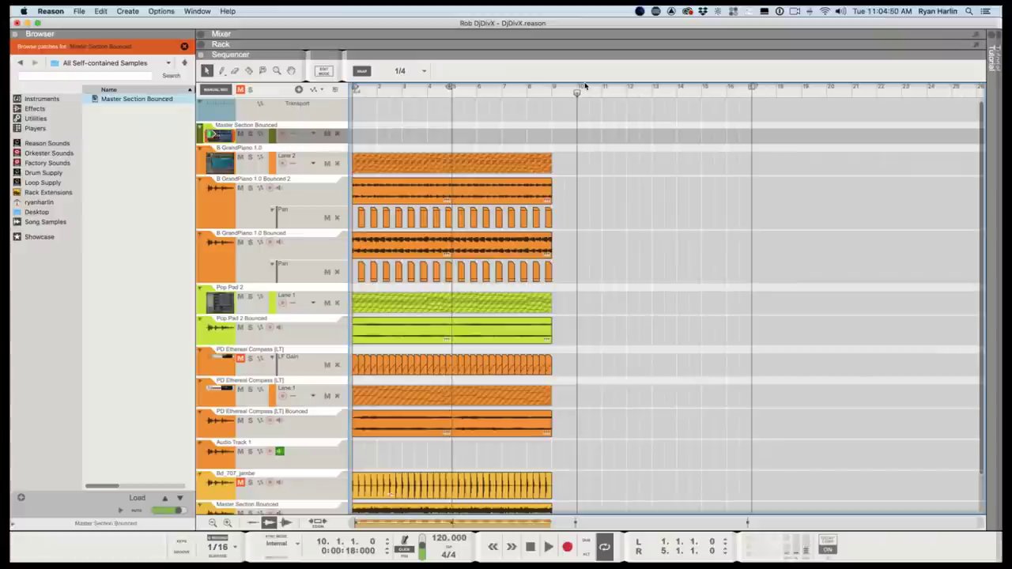
key(space)
click(580, 87)
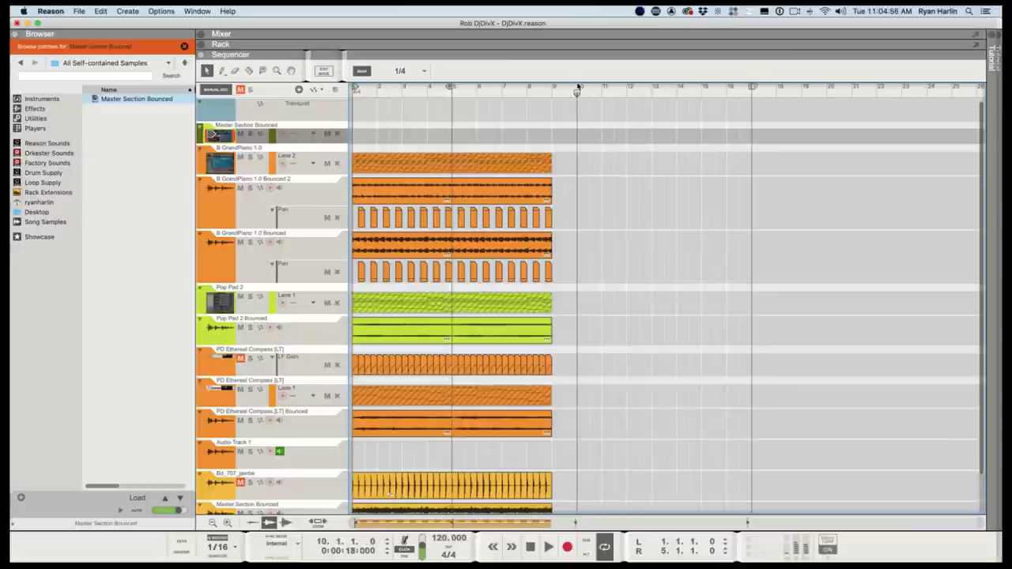
key(space)
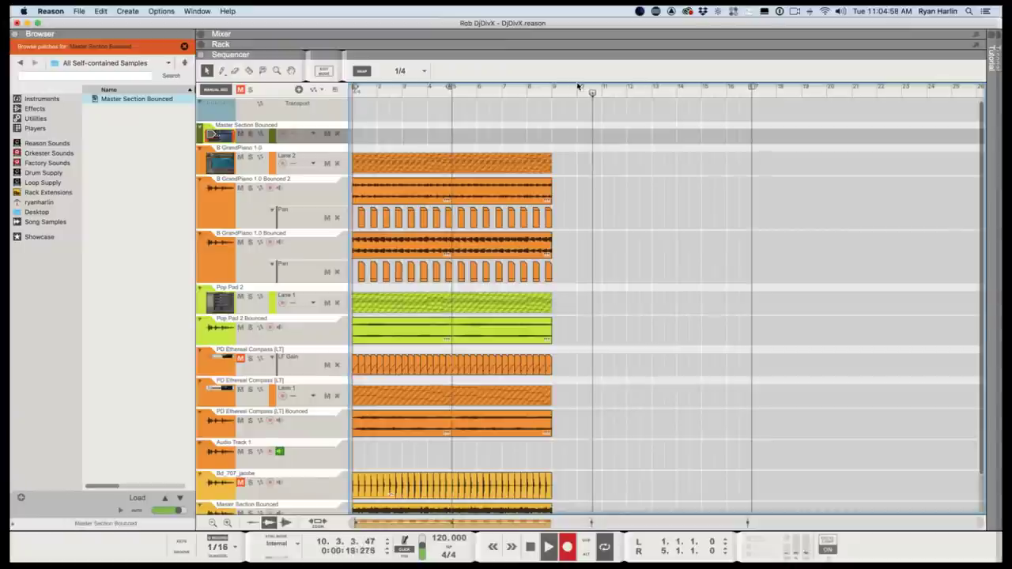
scroll(237, 439, down, 2)
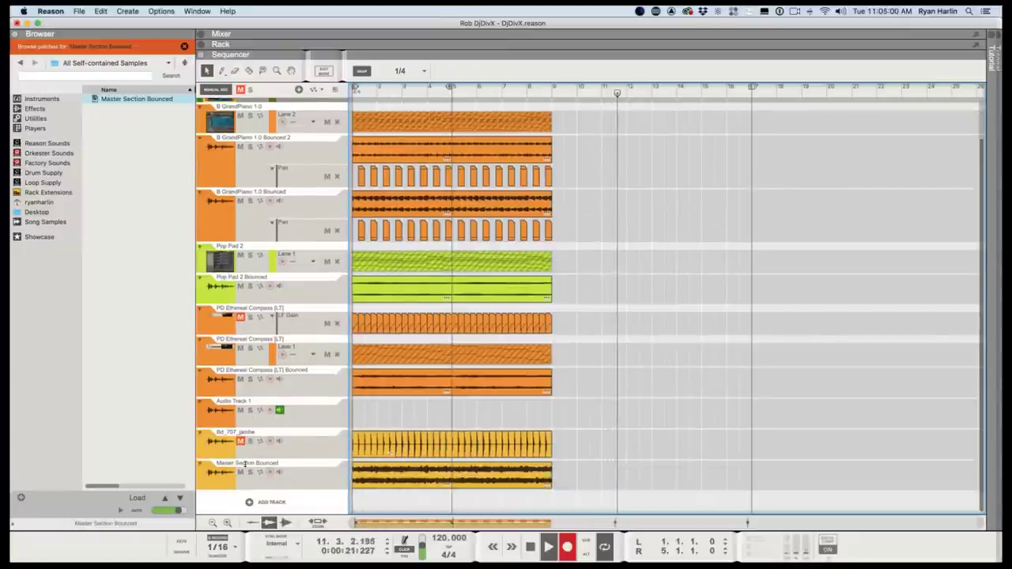
scroll(238, 439, up, 2)
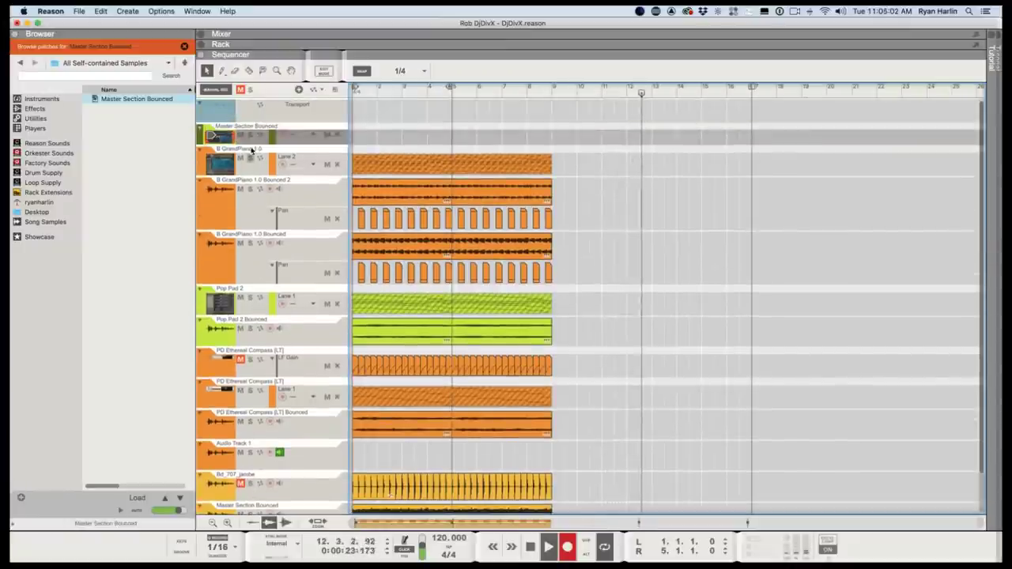
click(283, 136)
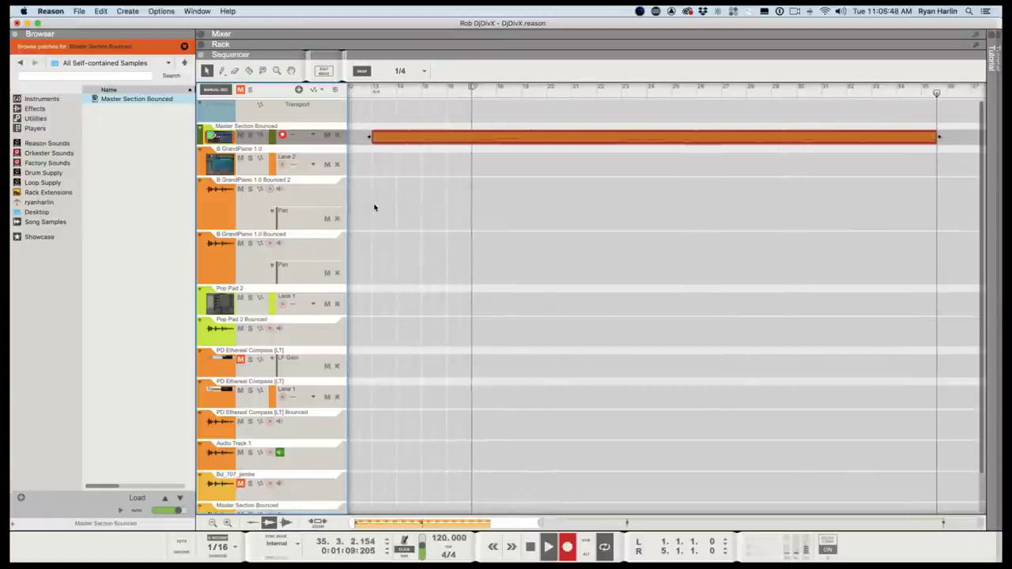
key(space)
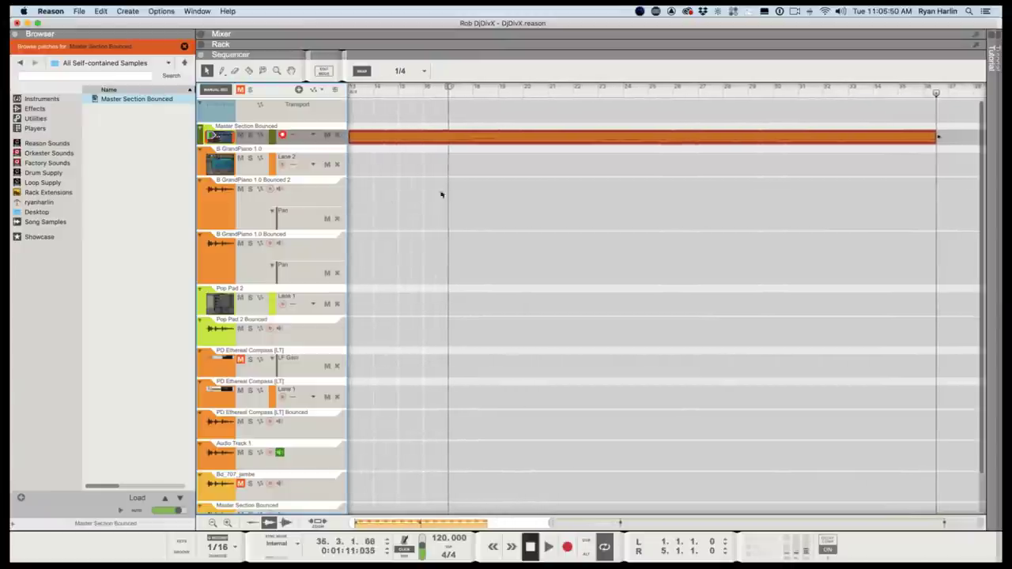
Open the recorded note clip, audition its ending, and move the note at 35.3.1 up one slice to A#1.
double_click(876, 138)
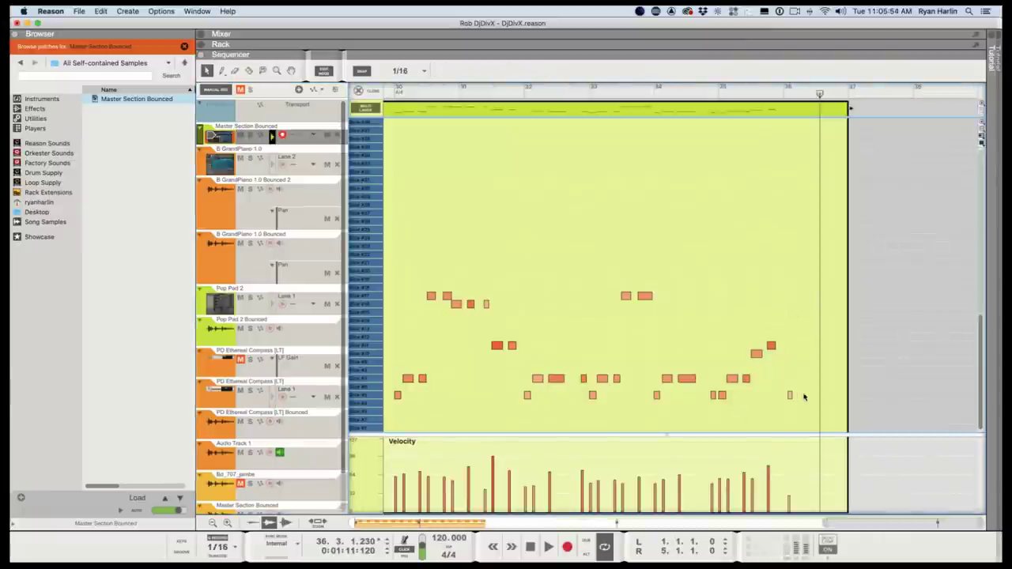
click(706, 92)
key(space)
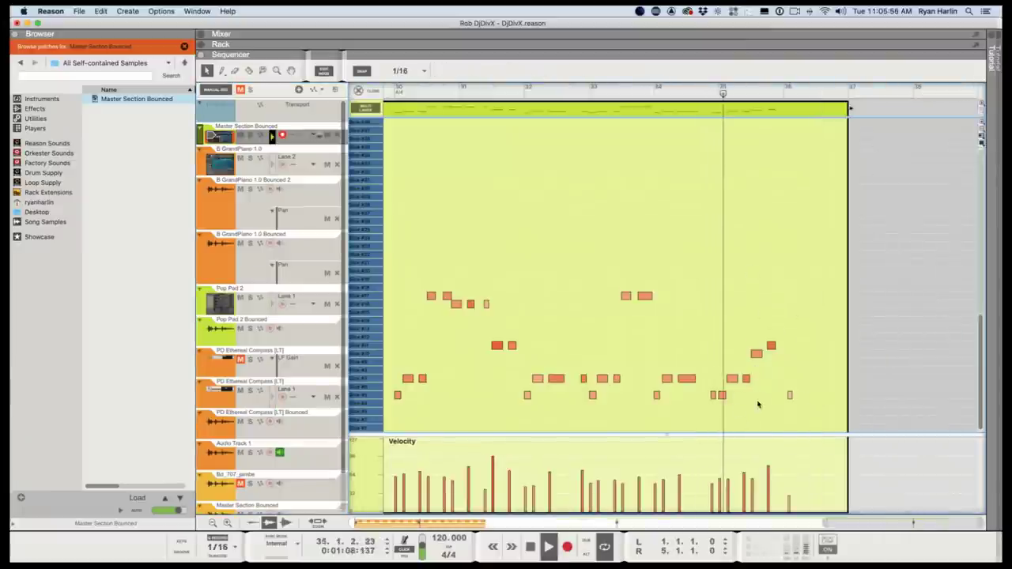
drag(759, 353, 757, 346)
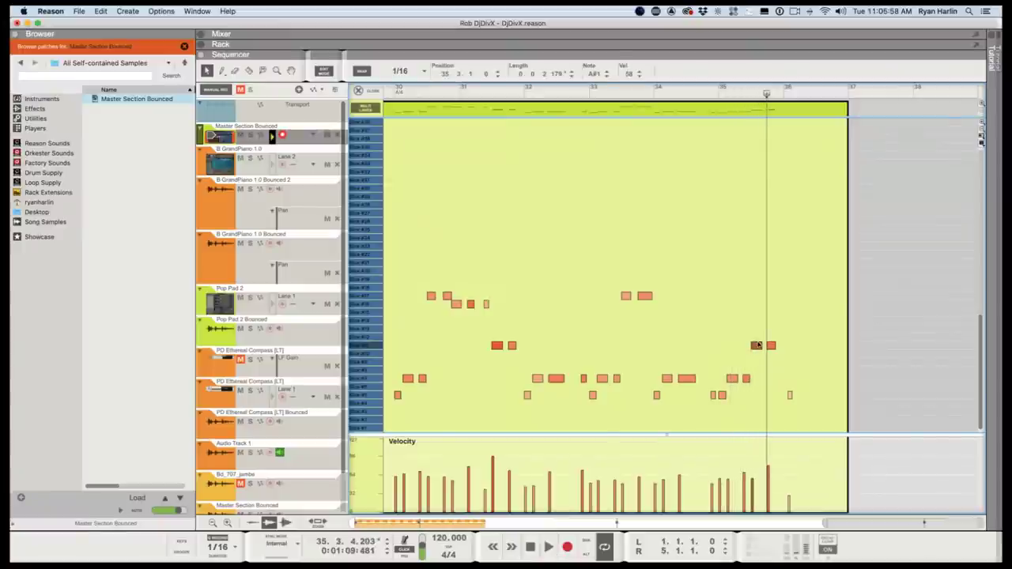
Split the recorded clip on the Master Section Bounced track at 32.1.1 and delete the part before it.
click(663, 110)
click(500, 105)
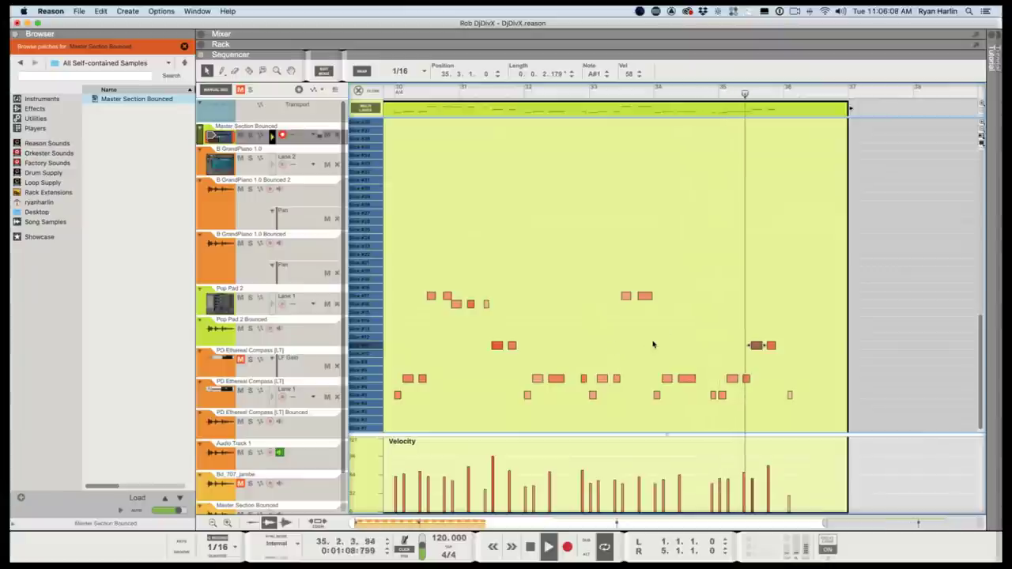
click(524, 93)
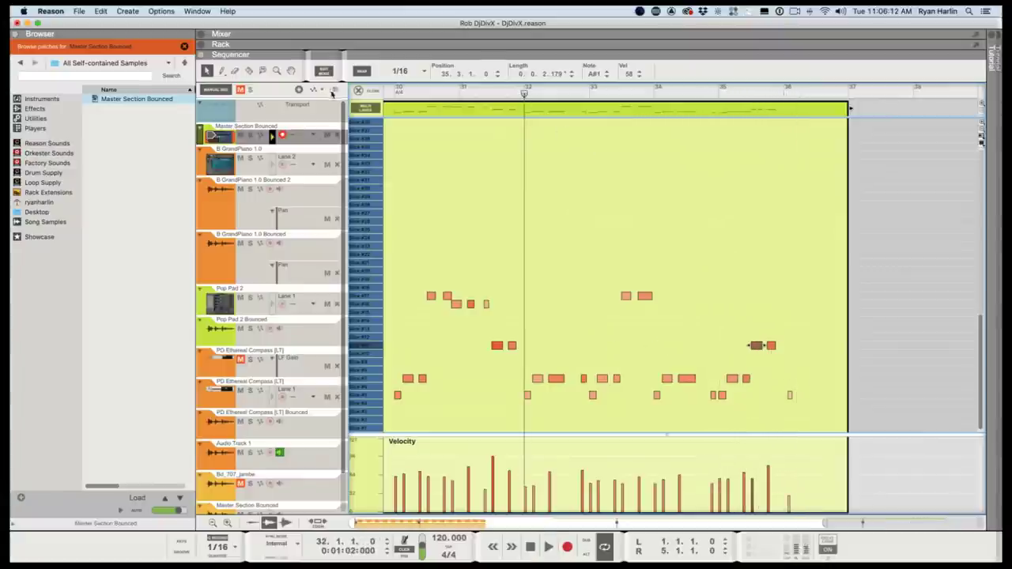
click(358, 90)
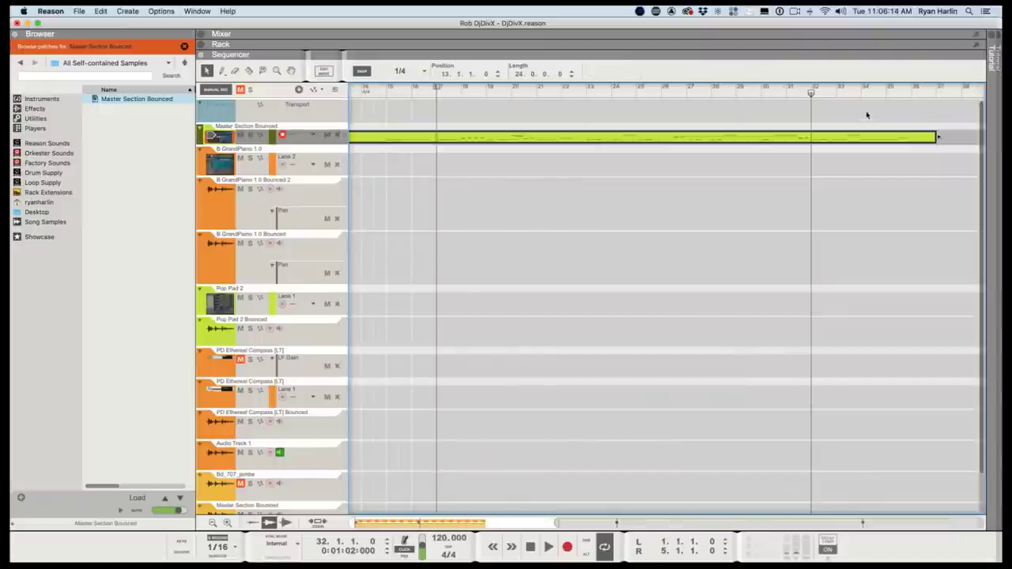
click(814, 140)
key(q)
click(782, 144)
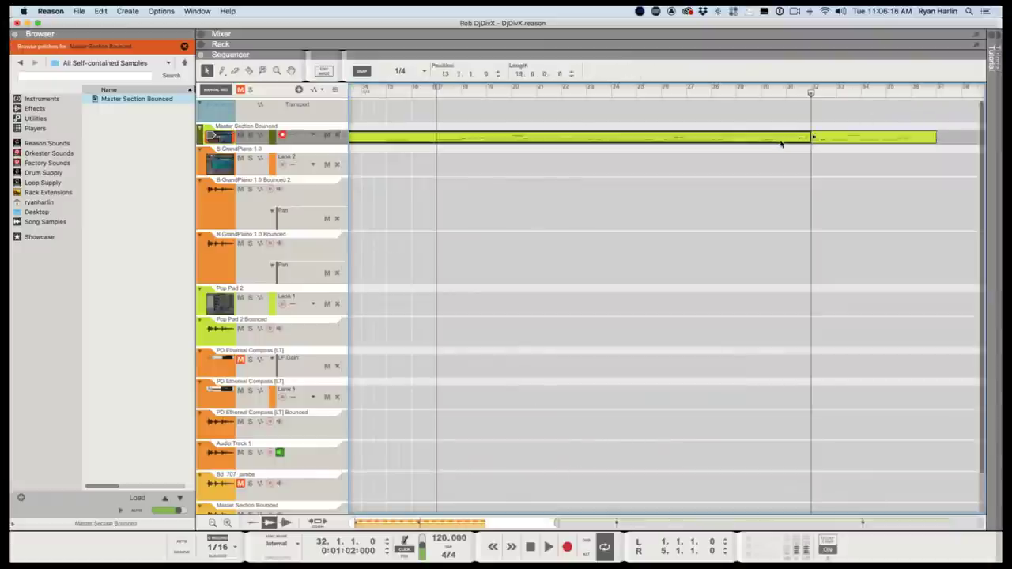
key(Delete)
Move the remaining five-bar clip to start at 10.1.1 and play it from there.
drag(878, 141, 445, 123)
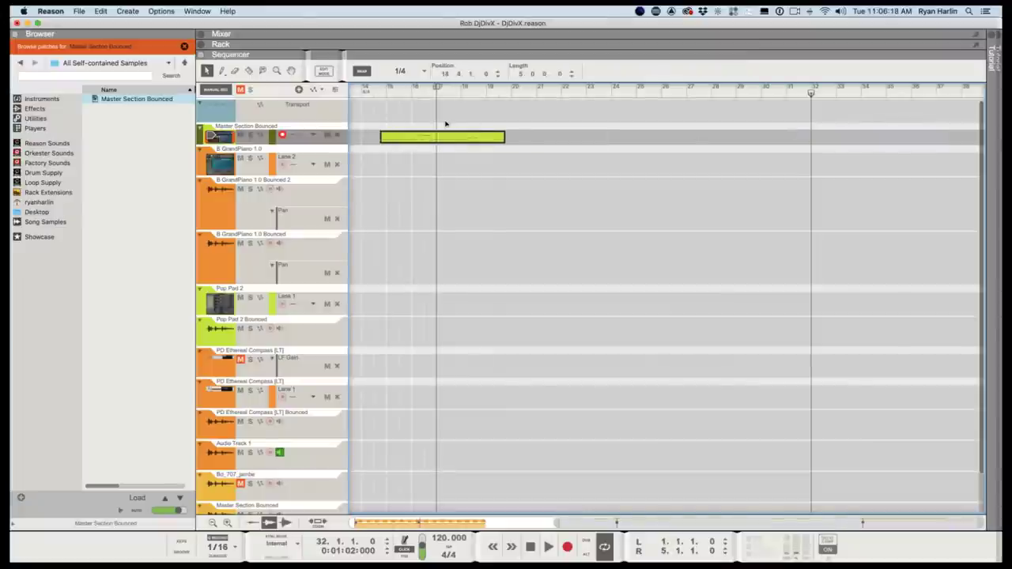
scroll(435, 124, left, 10)
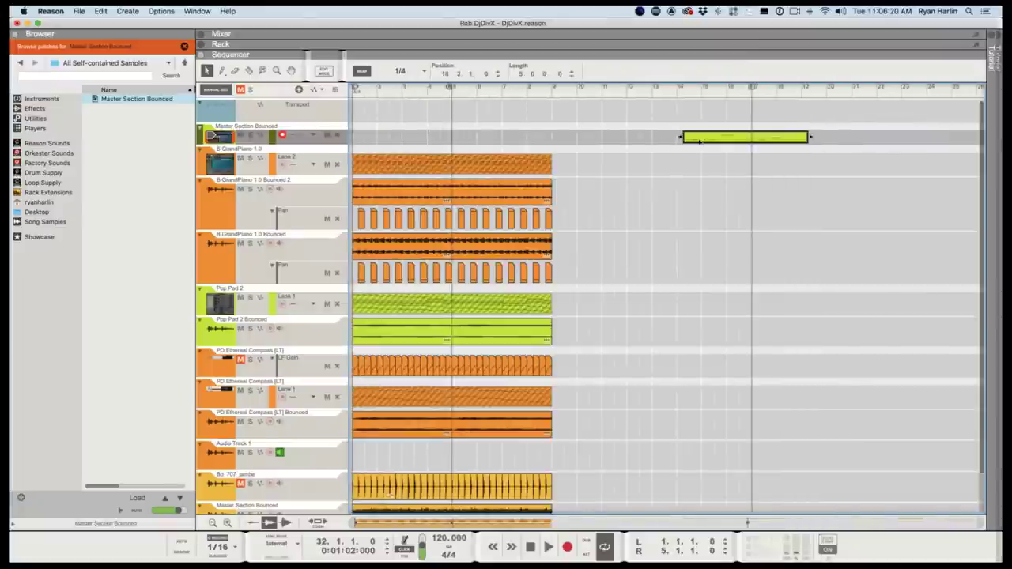
drag(705, 141, 600, 141)
click(578, 89)
key(space)
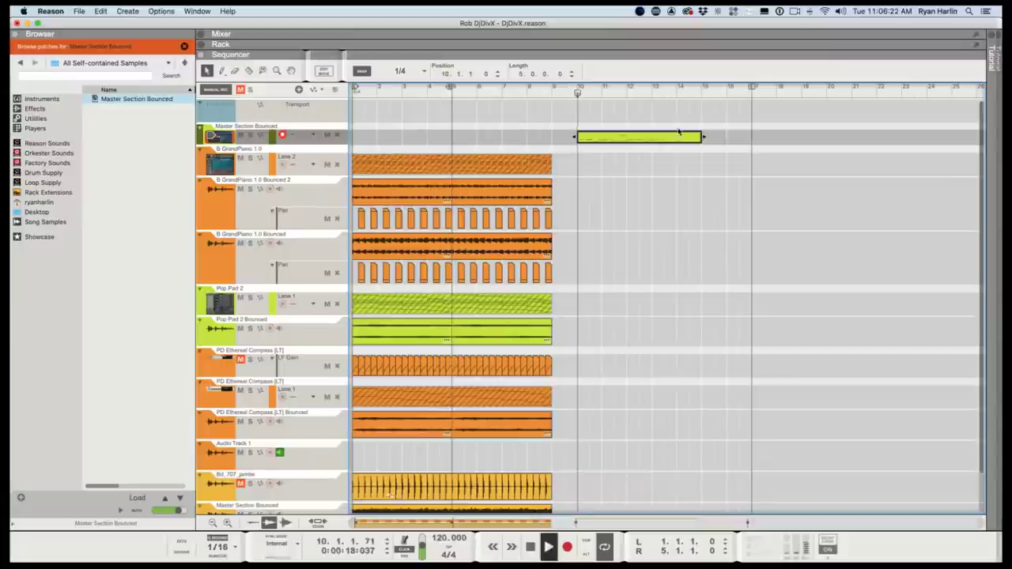
Shorten the clip to four bars from its end, audition it, and move it to start at 9.3.1.
drag(704, 139, 682, 140)
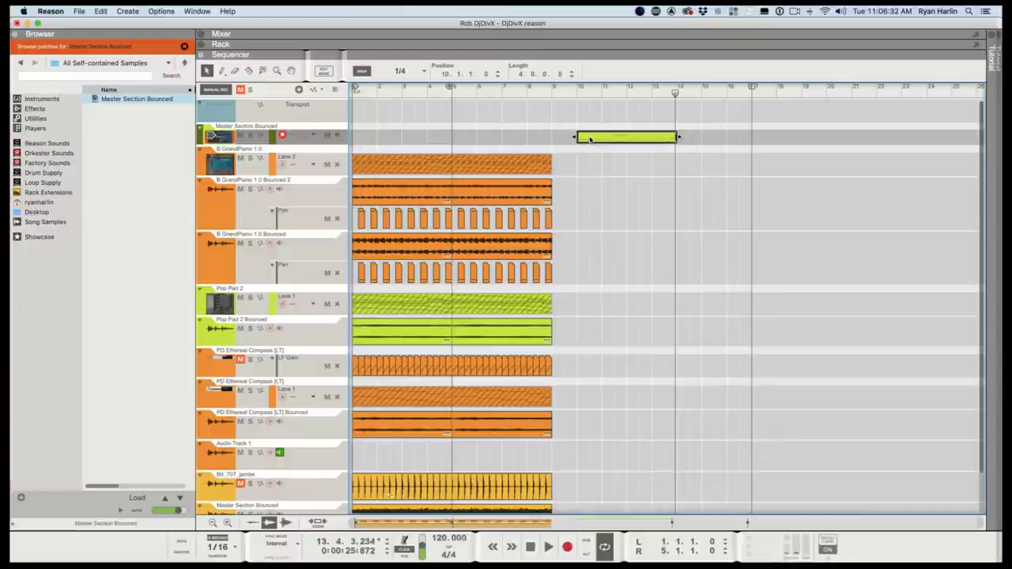
click(580, 93)
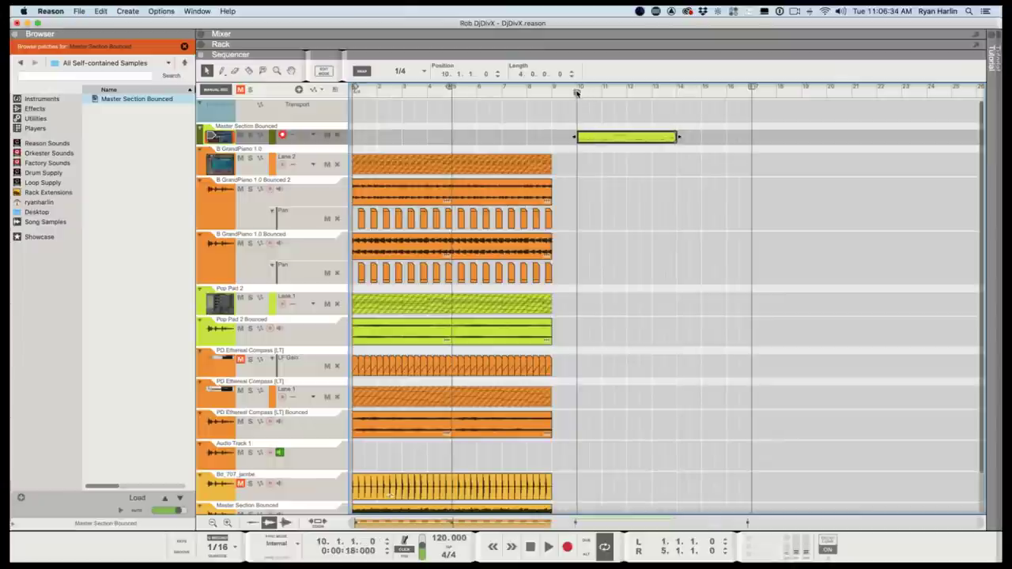
key(space)
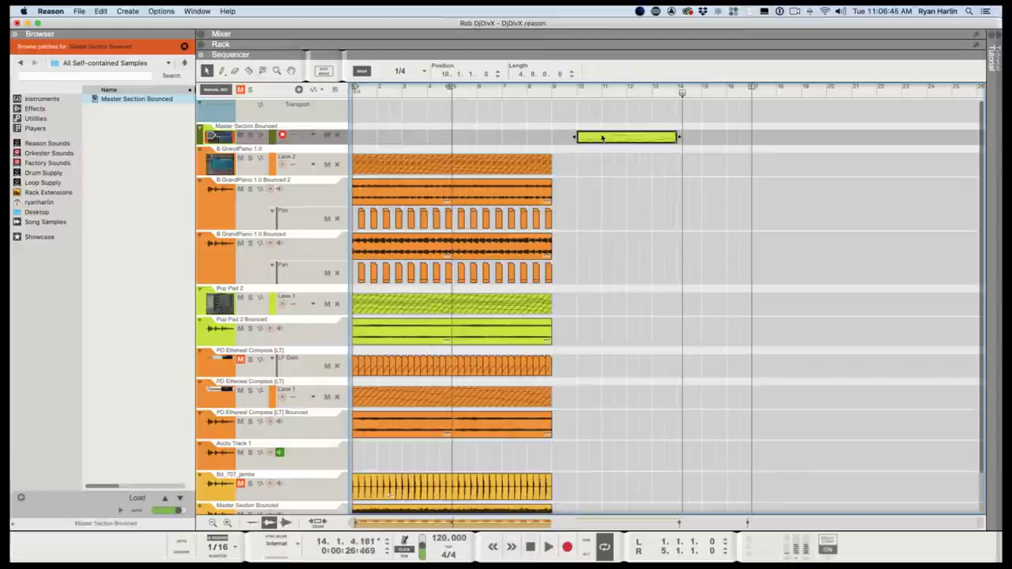
click(565, 90)
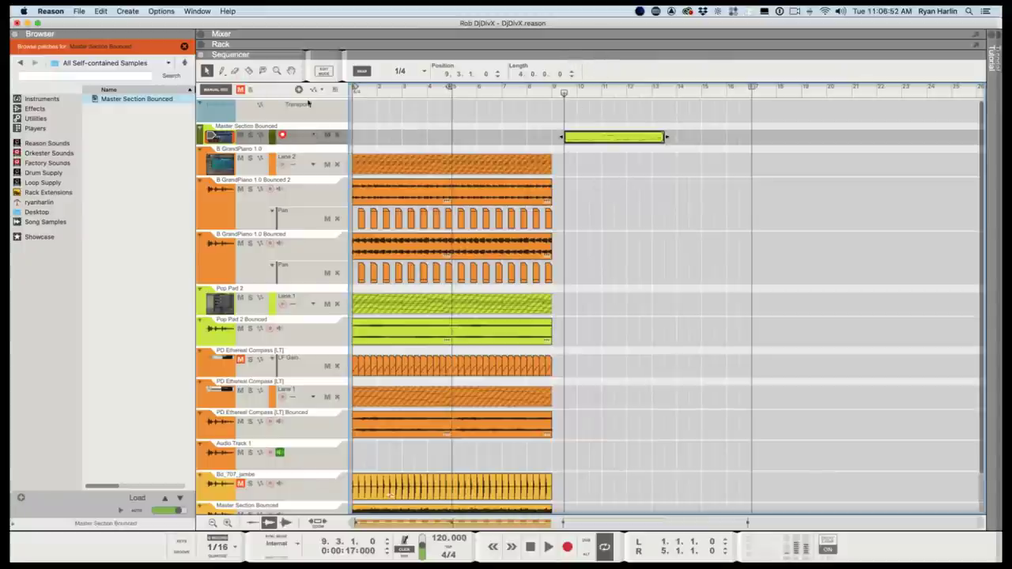
Add an RV7000 MkII Reverb effect beneath the Dr. OctoRex in the rack.
key(F6)
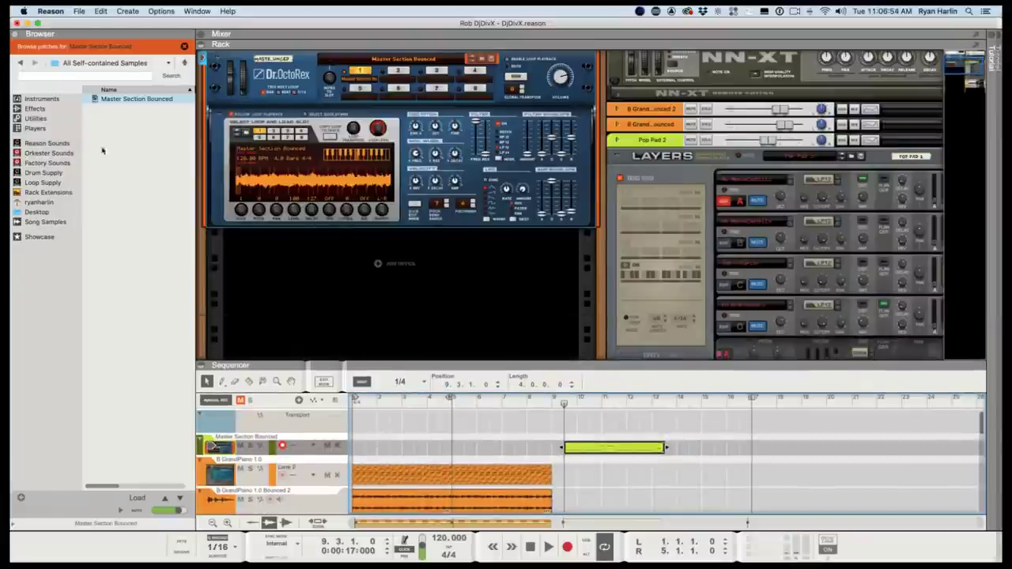
click(40, 101)
click(35, 109)
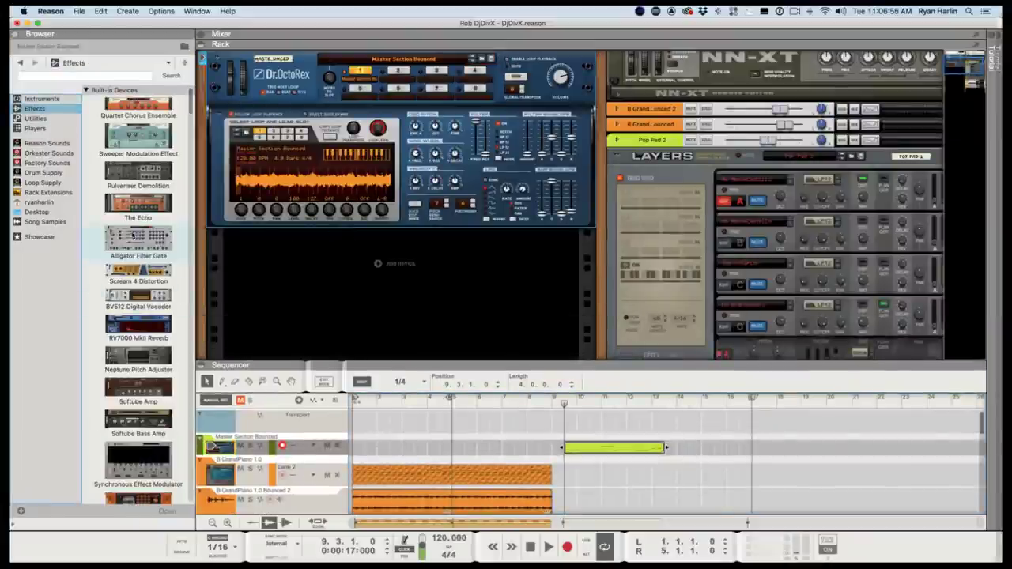
drag(139, 316, 352, 293)
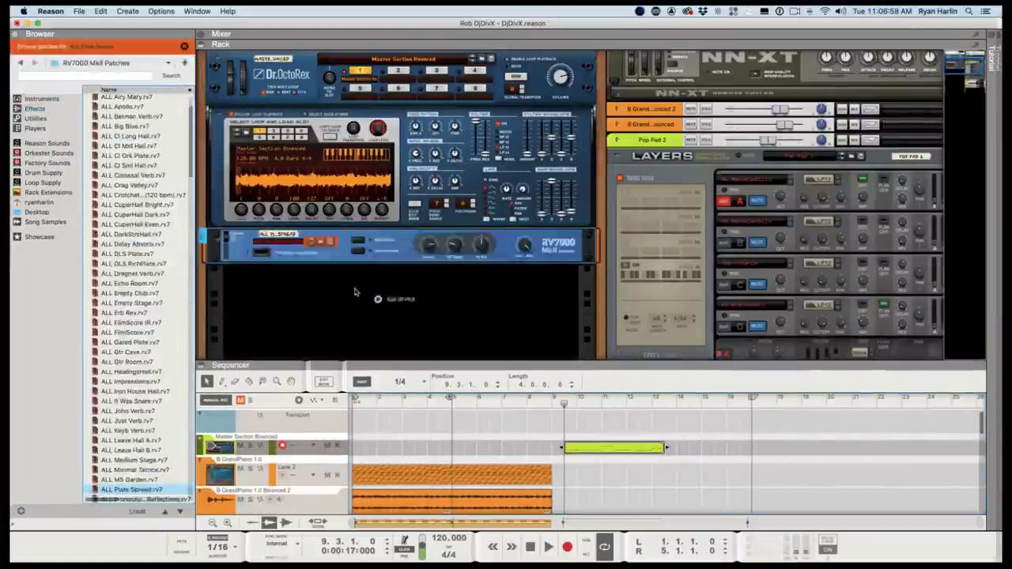
Set the RV7000's Dry/Wet to 22 while playing the clip.
key(space)
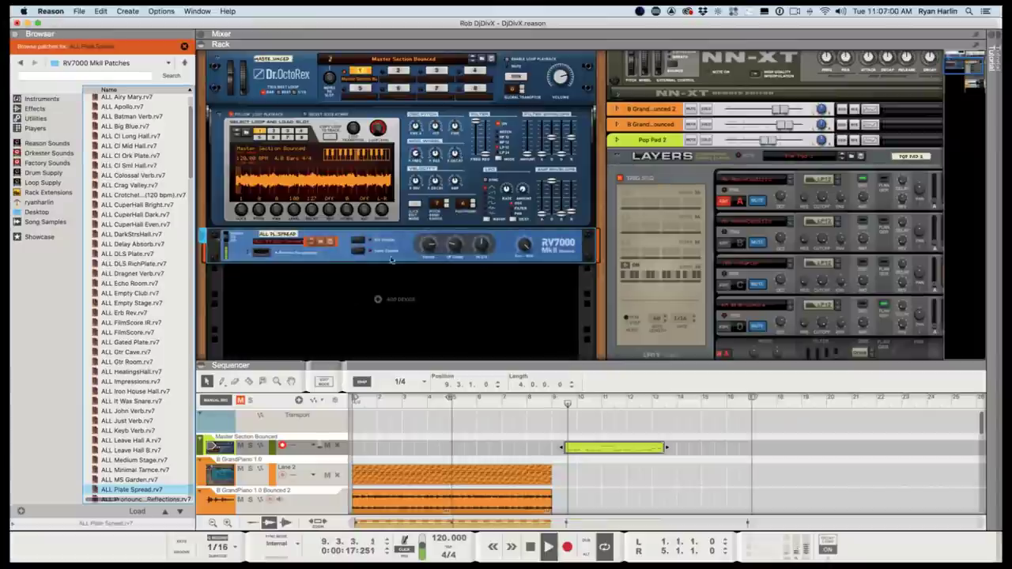
drag(519, 250, 524, 272)
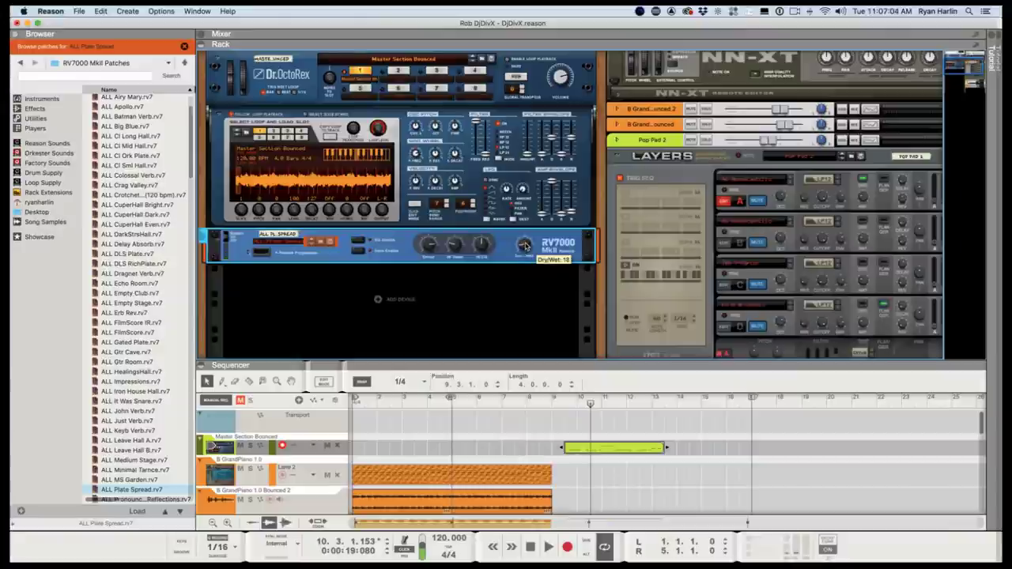
drag(525, 247, 525, 240)
key(space)
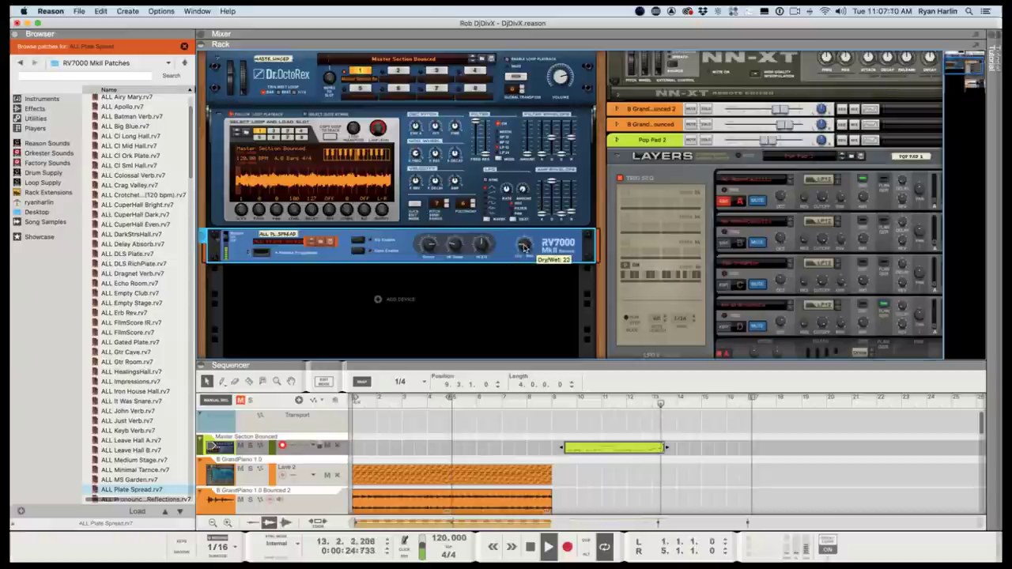
key(space)
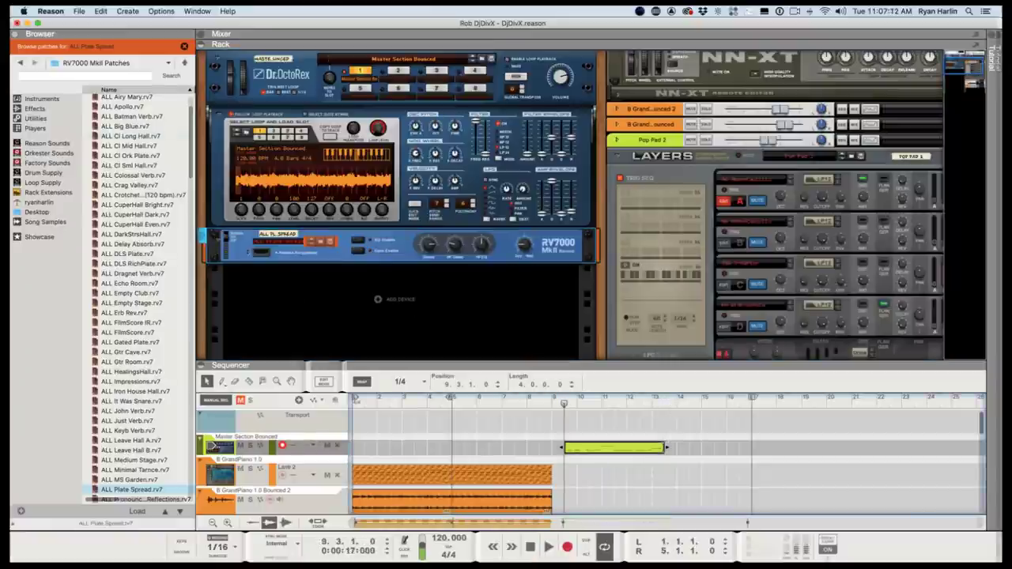
Add a Synchronous Effect Modulator beneath the RV7000 reverb in the rack.
click(36, 108)
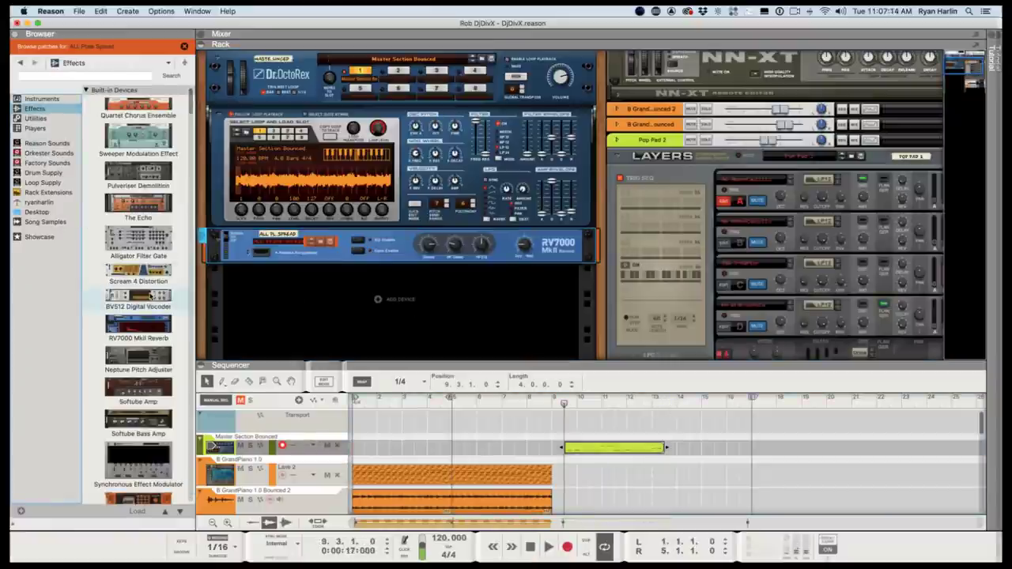
scroll(126, 336, down, 5)
drag(138, 378, 265, 309)
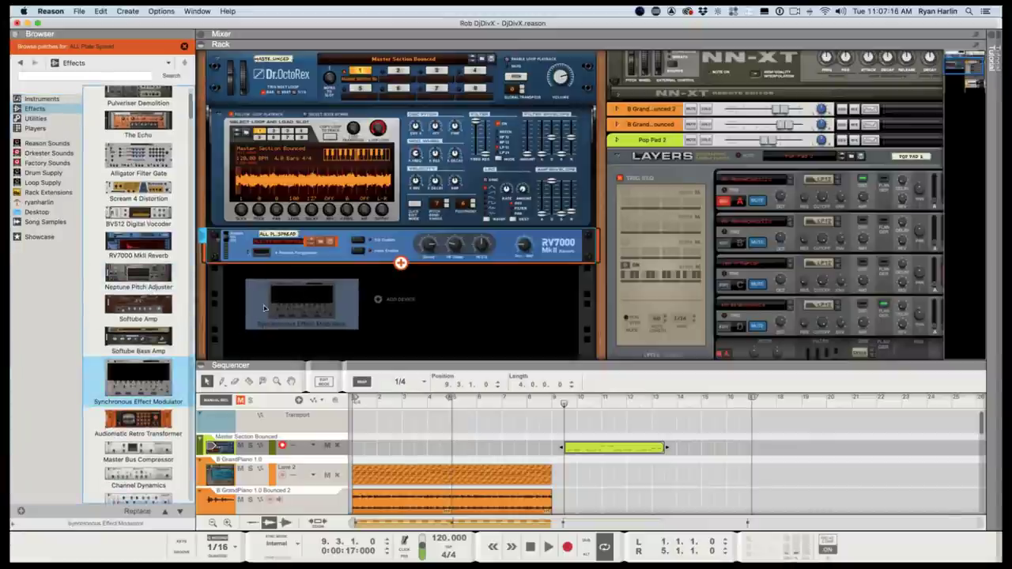
drag(344, 359, 368, 312)
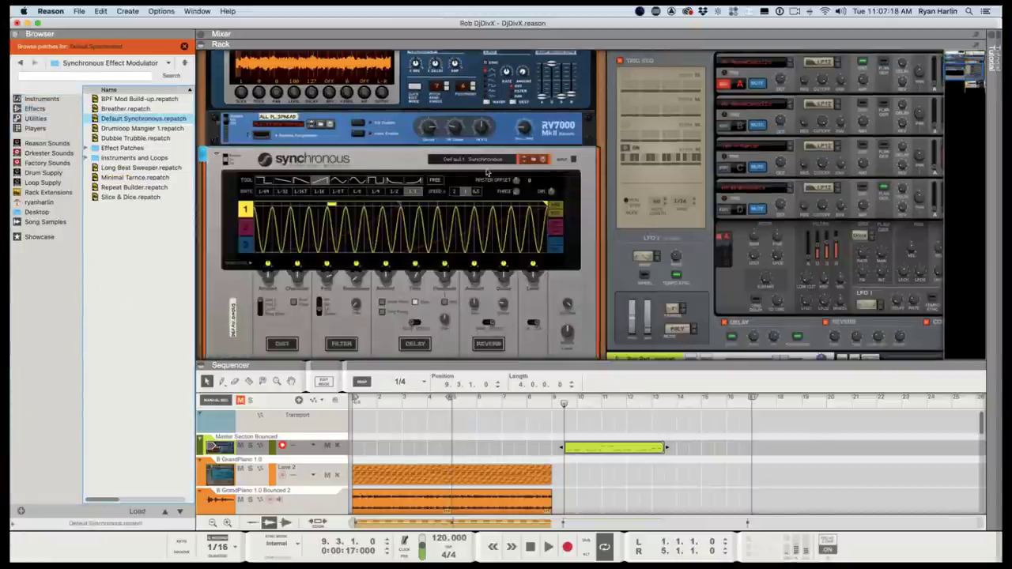
Load the Sidechain patch from the Pumping effect patches into Synchronous and audition the clip with it.
double_click(117, 148)
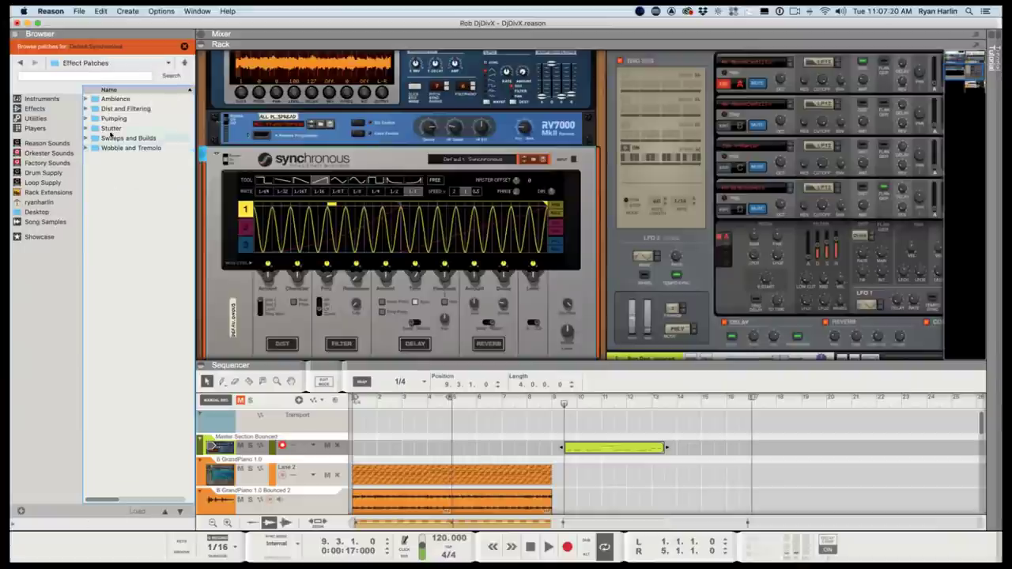
double_click(111, 120)
drag(112, 128, 427, 358)
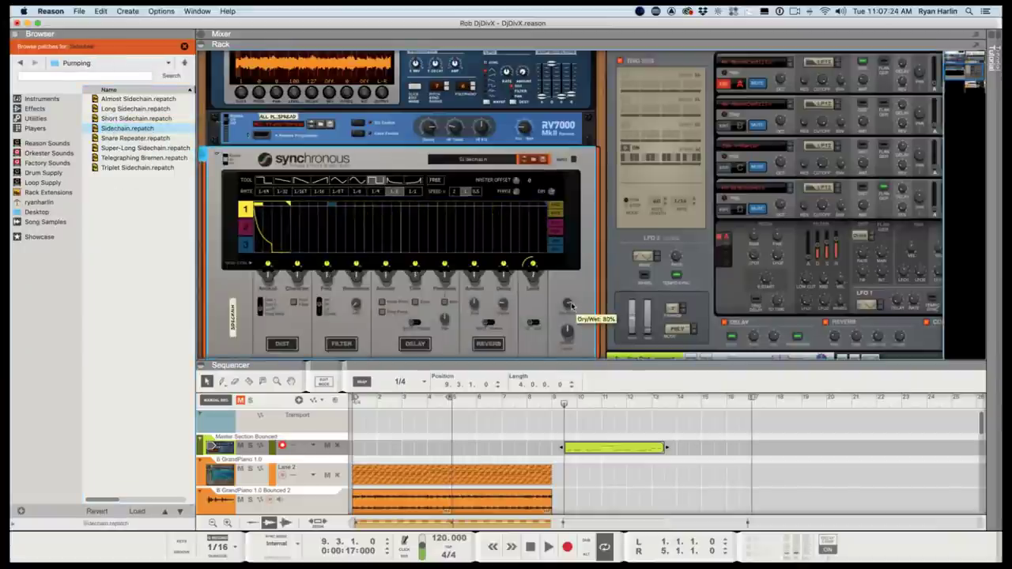
key(space)
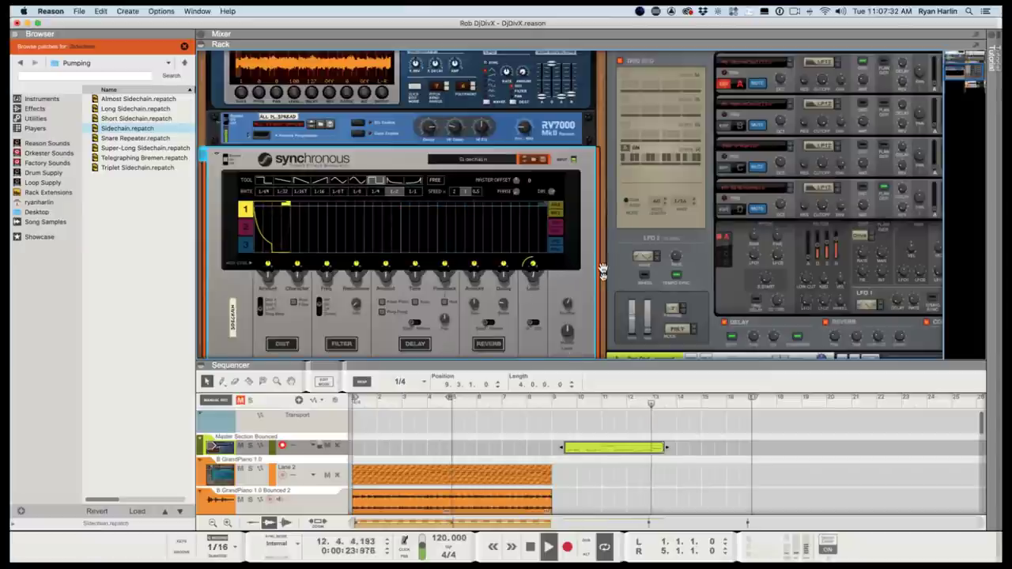
key(space)
Set the loop locators around the clip, from 9.3.1 to 13.3.1, and play it looped.
click(564, 402)
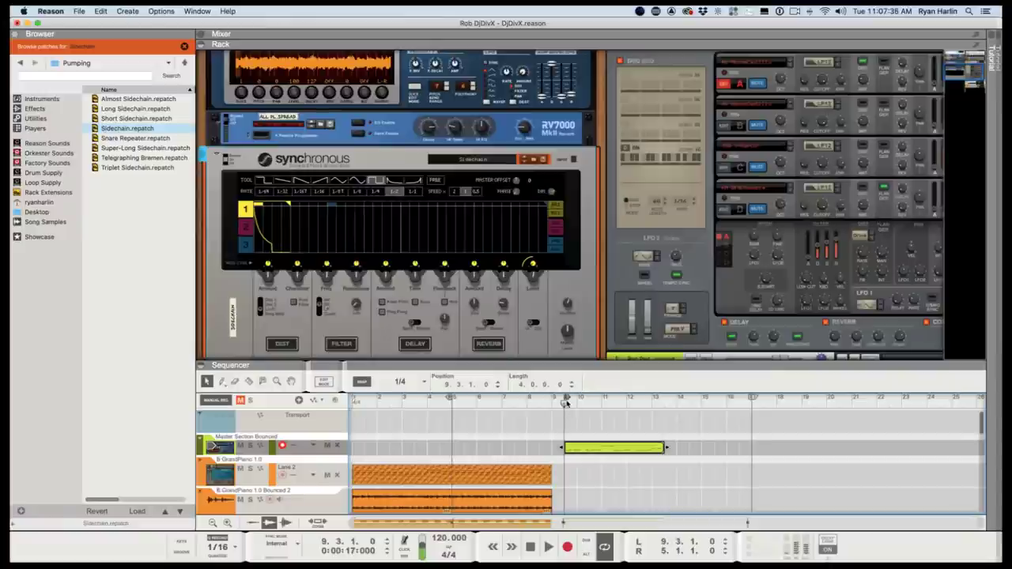
alt+click(663, 401)
key(space)
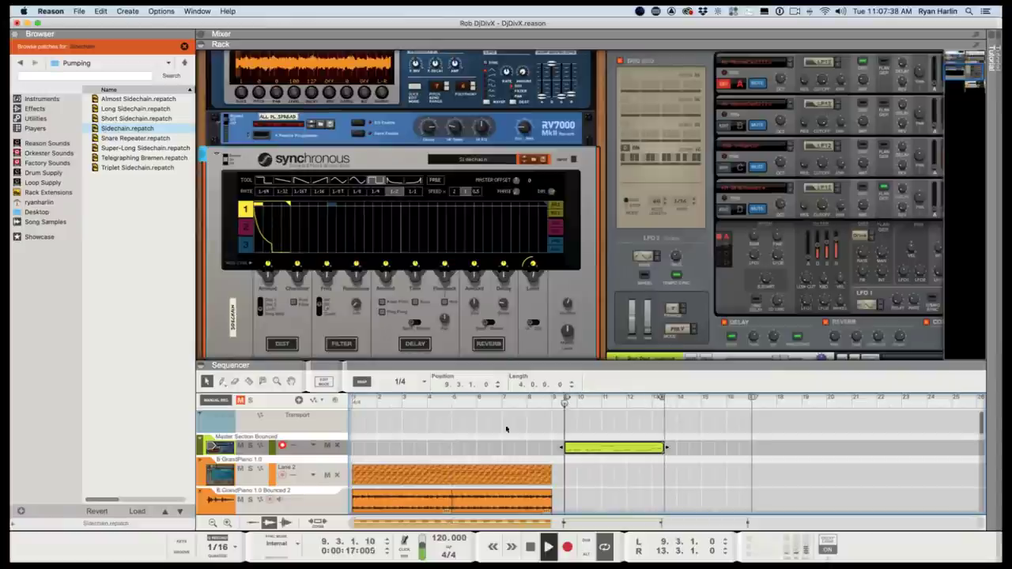
drag(500, 361, 500, 153)
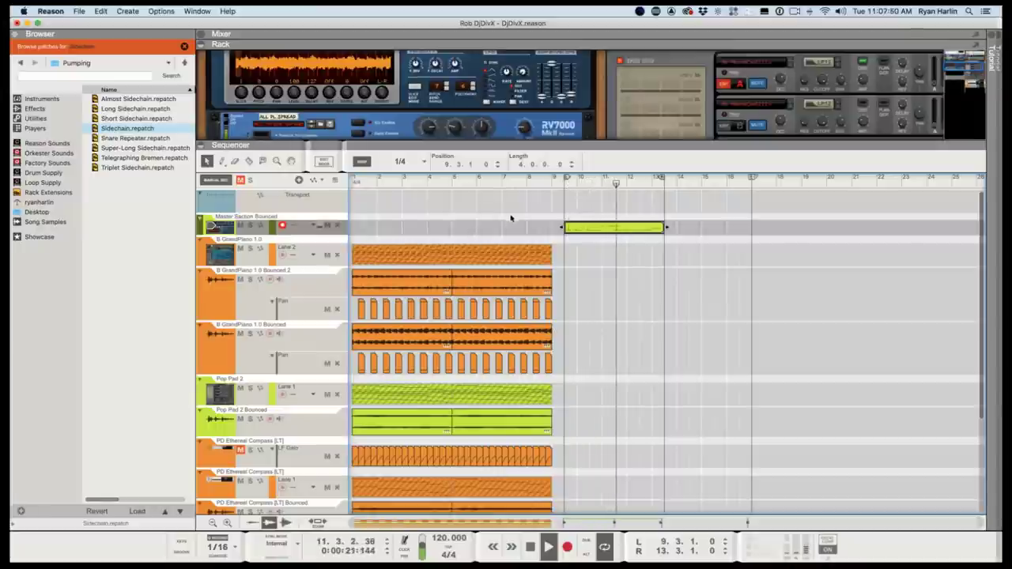
click(564, 184)
Bring the Synchronous device into view and audition the looped clip from 9.3.1 through its Sidechain patch.
drag(512, 150, 492, 328)
scroll(545, 221, down, 3)
click(567, 219)
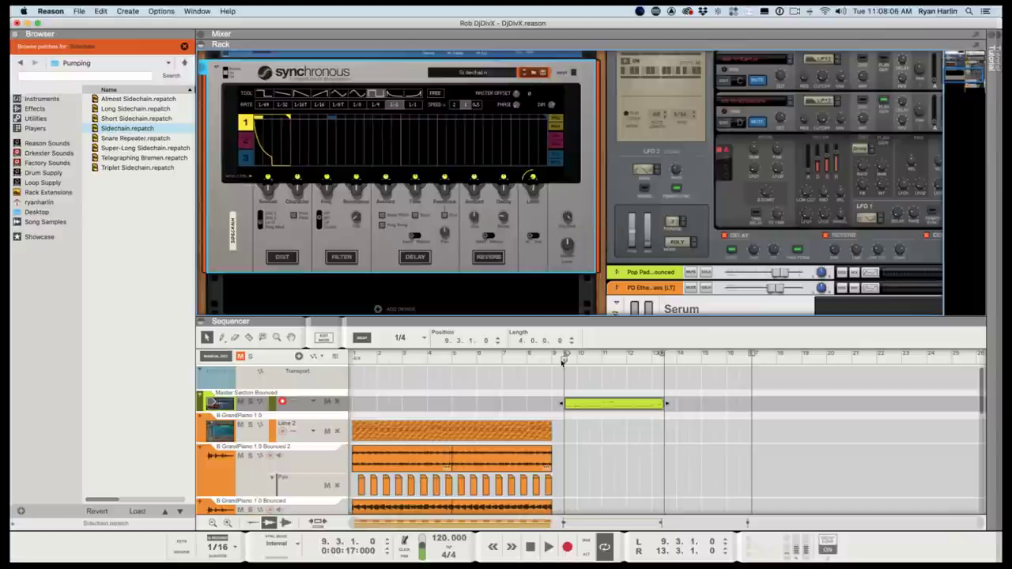
key(space)
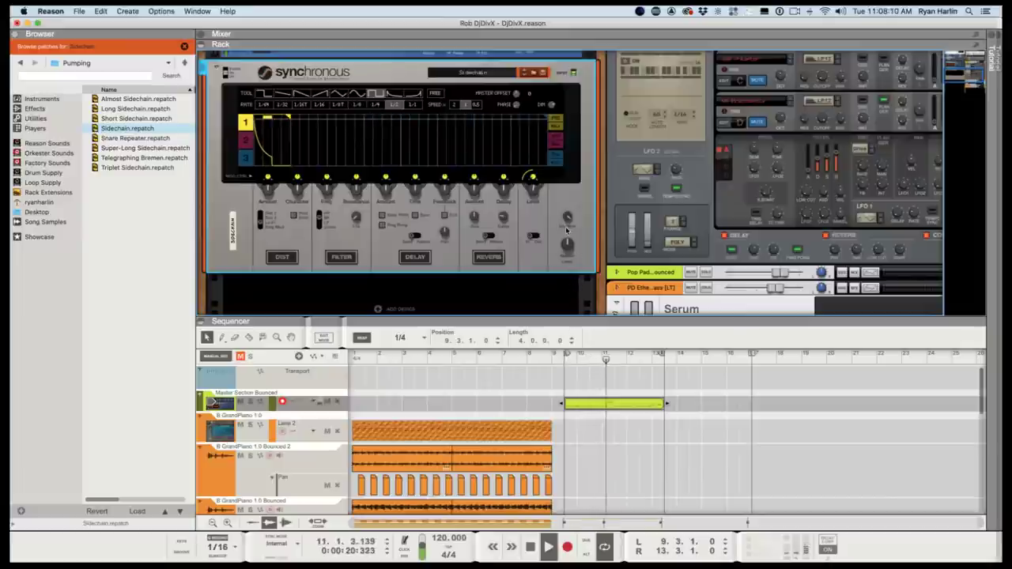
key(space)
key(space)
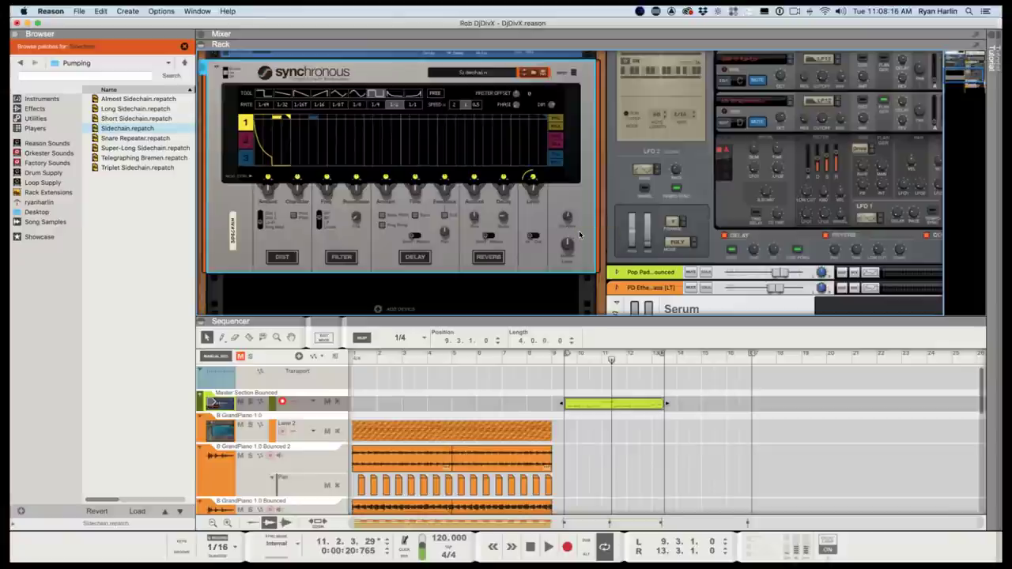
key(shift+Return)
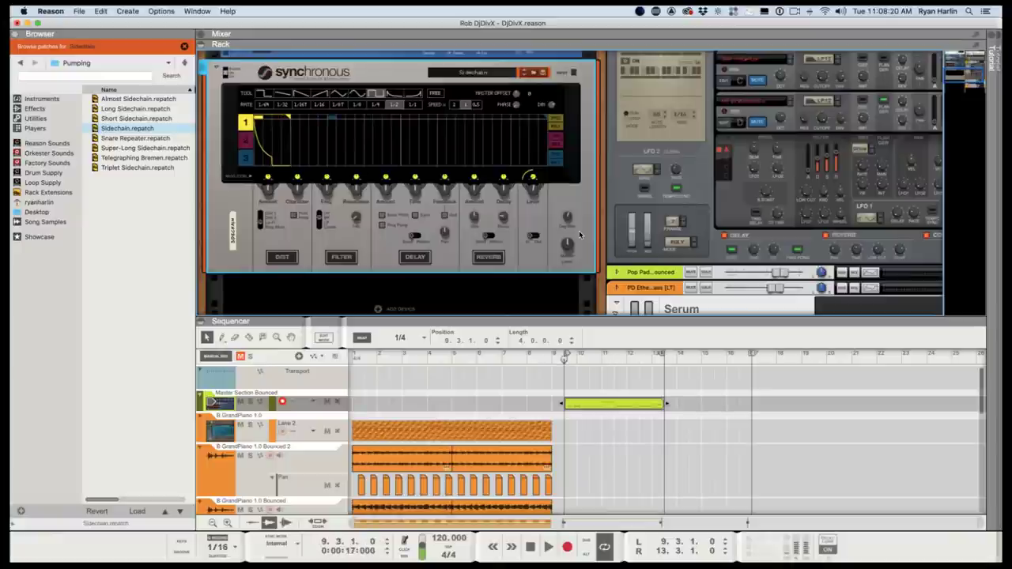
key(space)
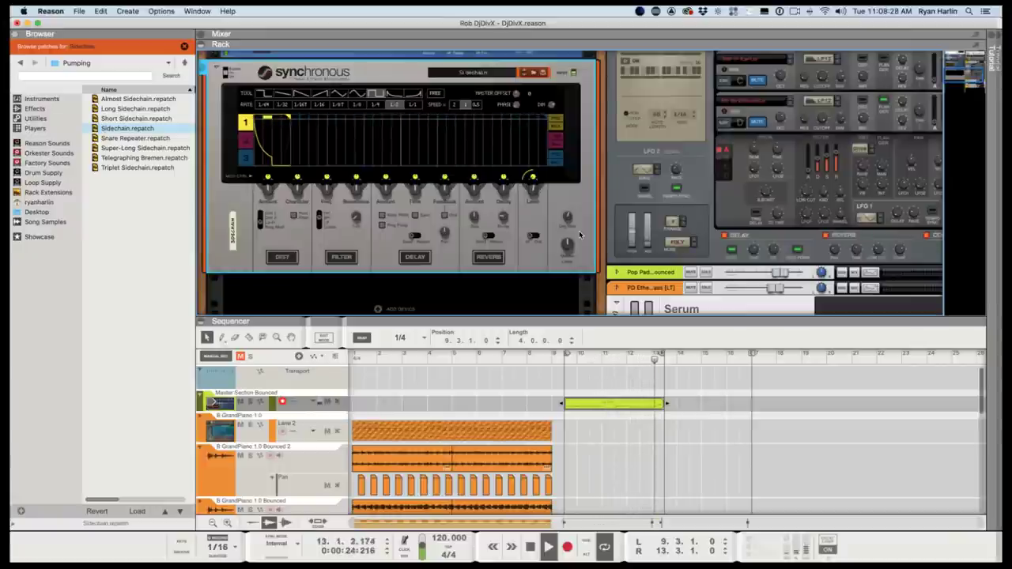
key(space)
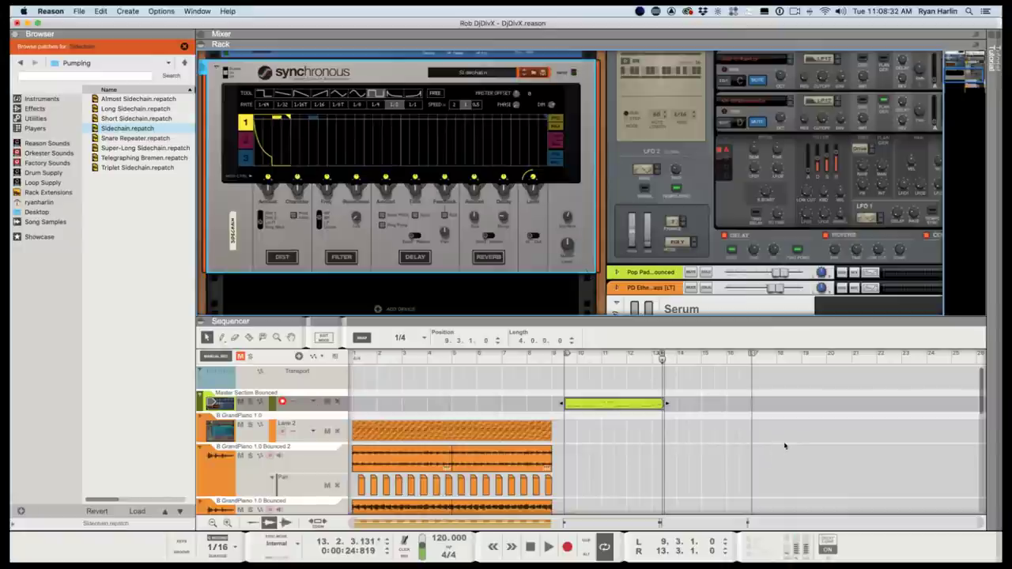
Expand the sequencer over the rack area and open the Deep House folder of the Reason Loop Supply.
drag(623, 311, 625, 49)
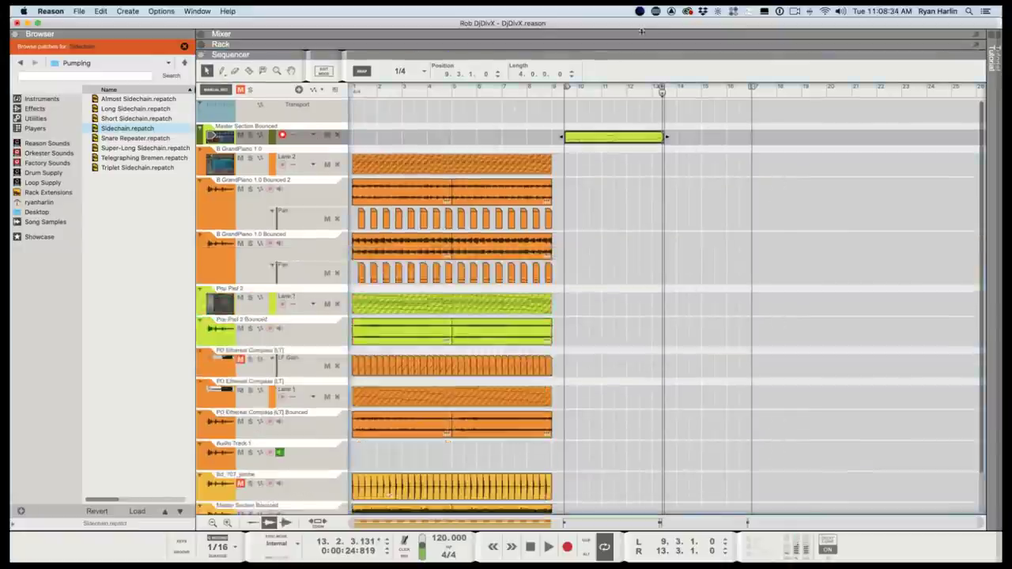
click(33, 183)
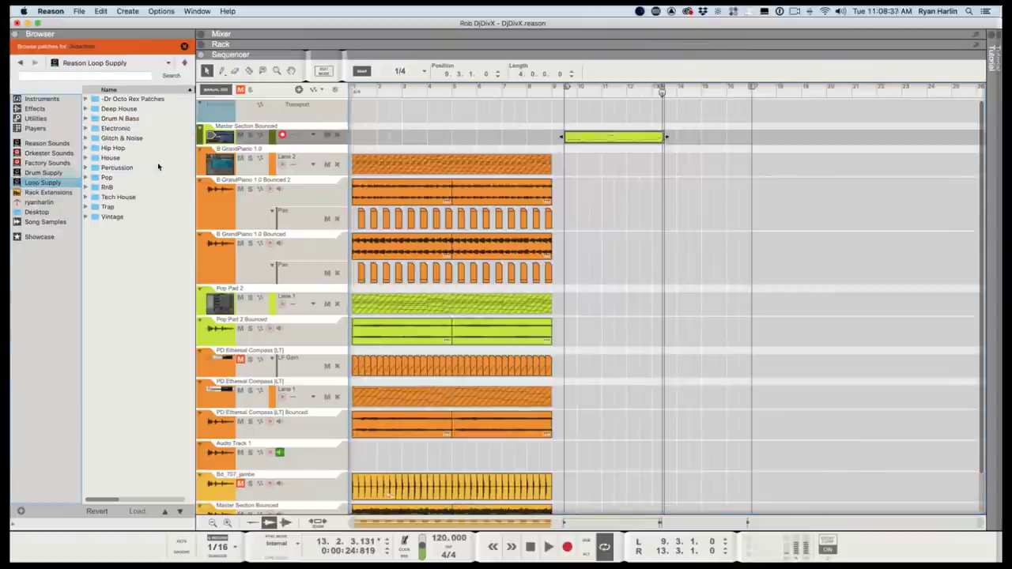
double_click(135, 112)
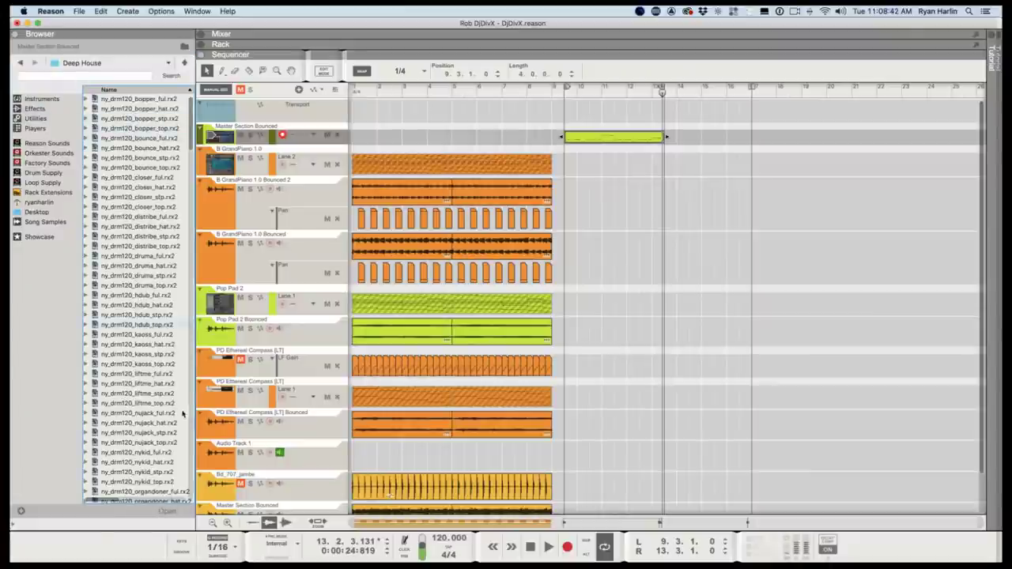
Preview the Deep House drum loops from the bopper, bounce, closer and distribe sets.
click(134, 98)
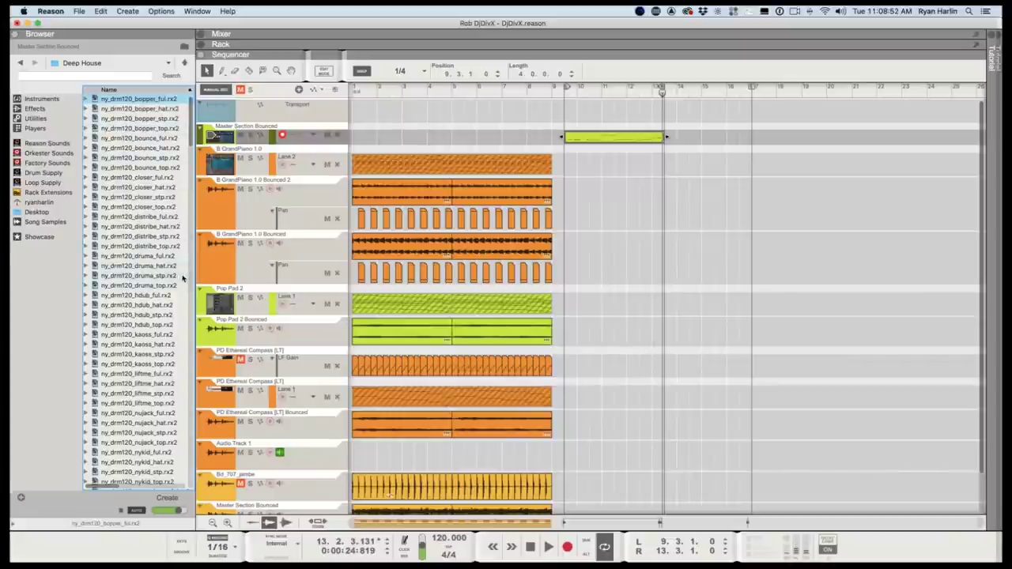
click(130, 138)
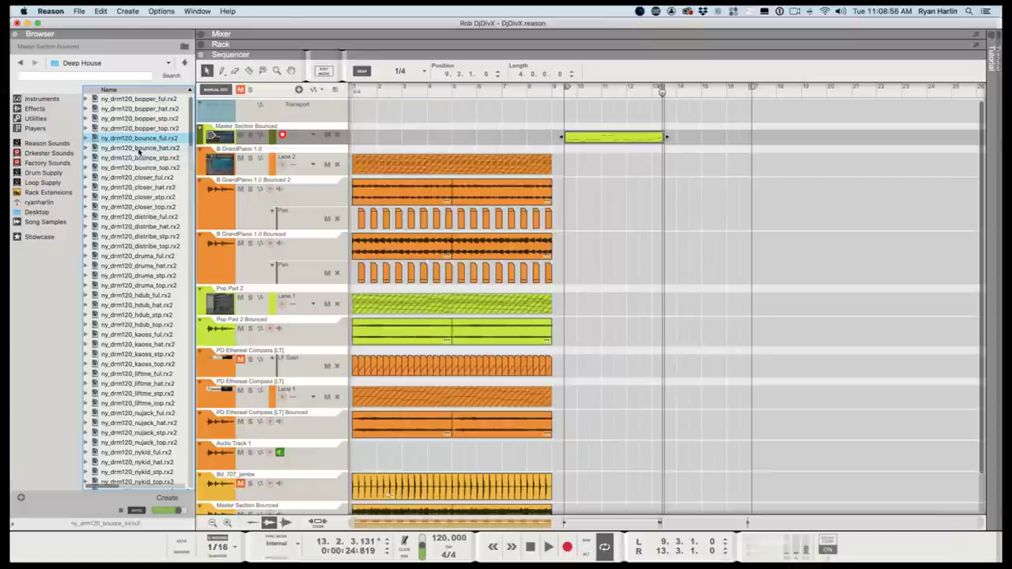
click(139, 148)
click(136, 187)
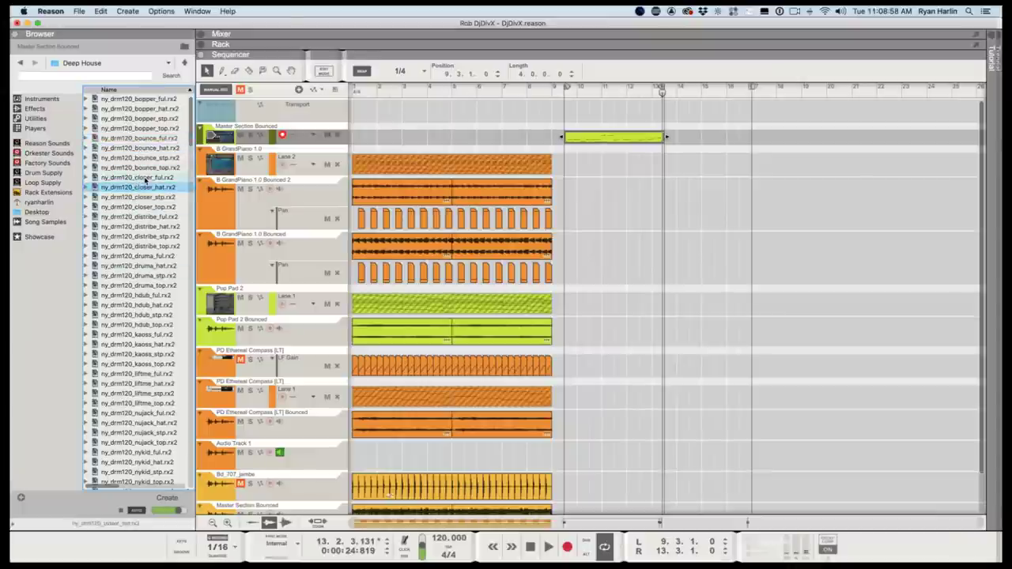
click(144, 178)
click(140, 216)
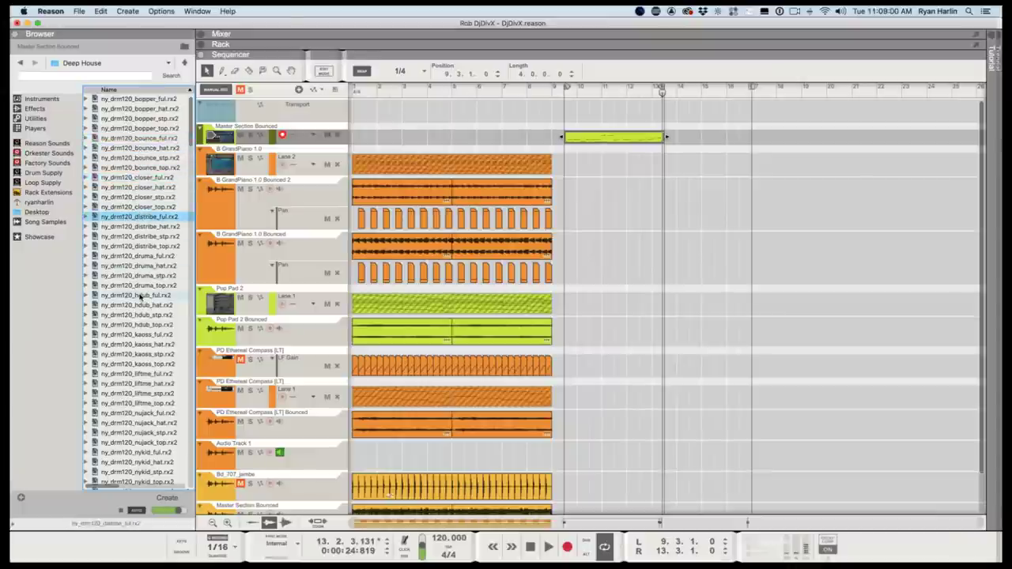
Preview the full versions of the druma, hdub, kaoss, liftme, nujack and nykid drum loops.
click(142, 255)
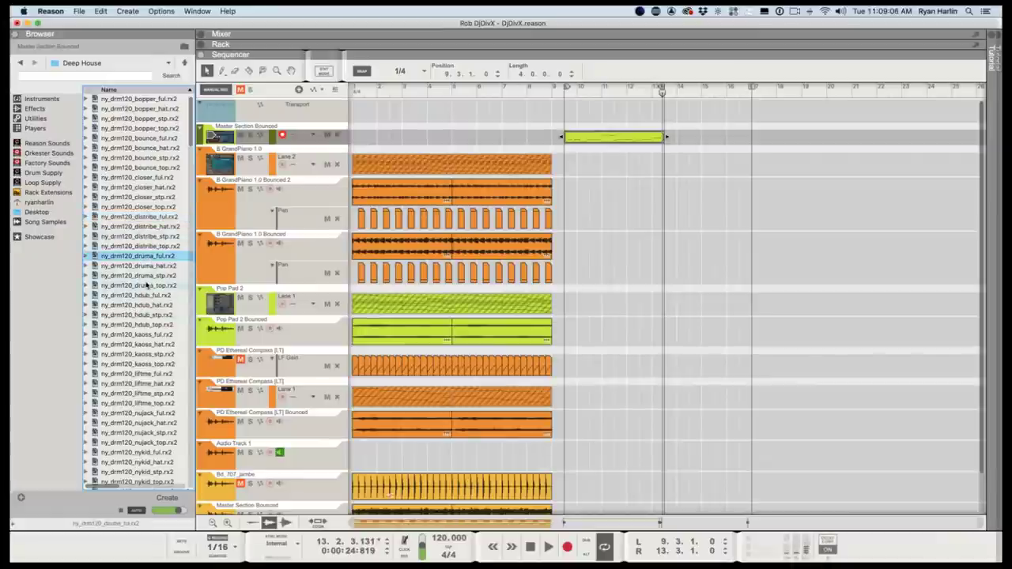
click(142, 295)
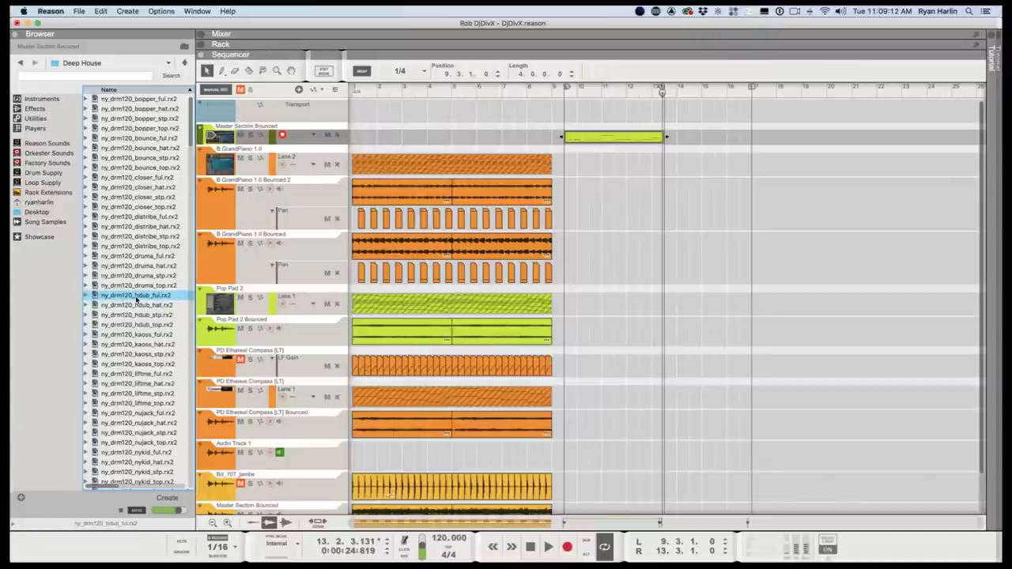
click(142, 334)
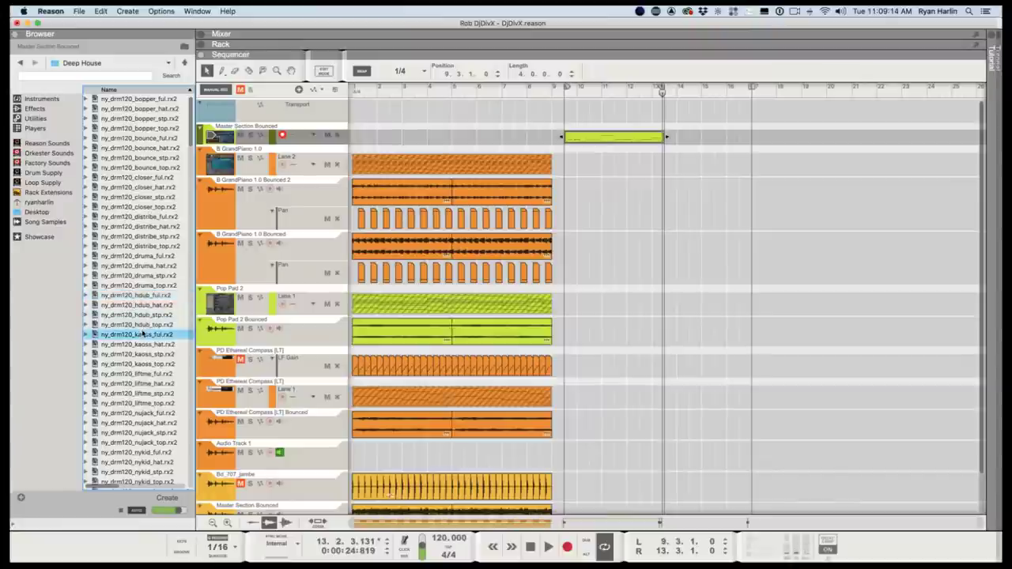
click(145, 373)
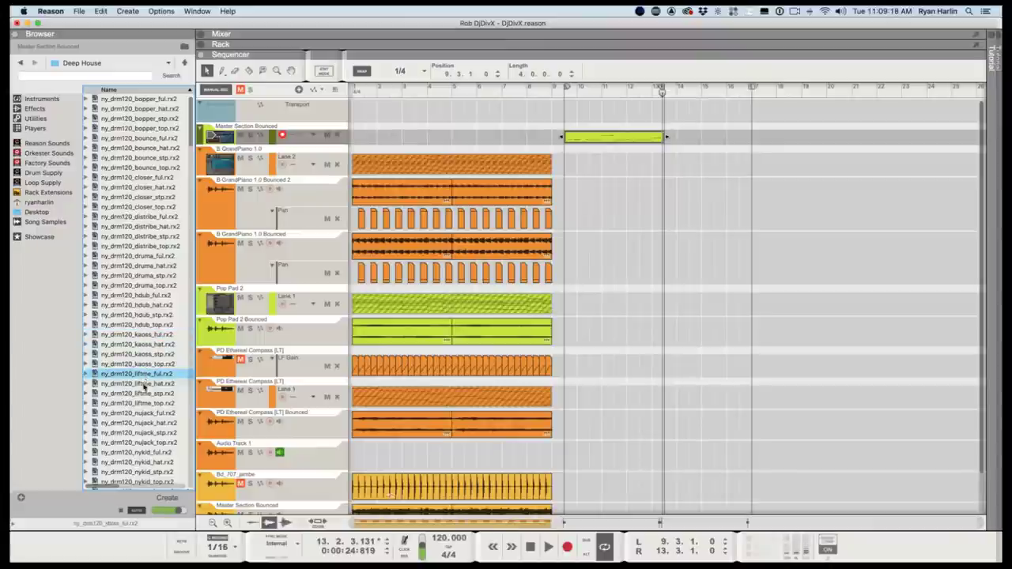
click(147, 413)
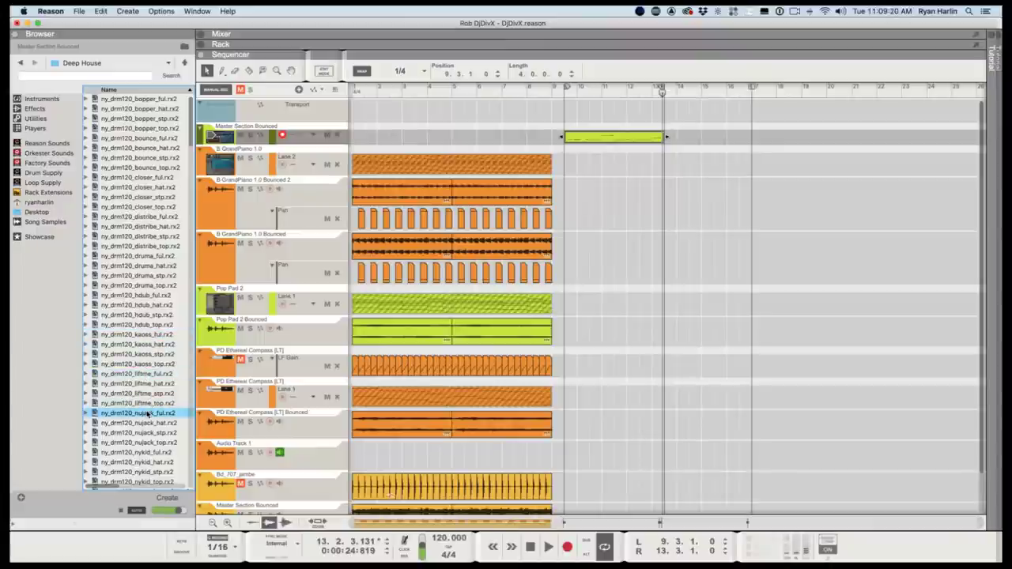
click(147, 452)
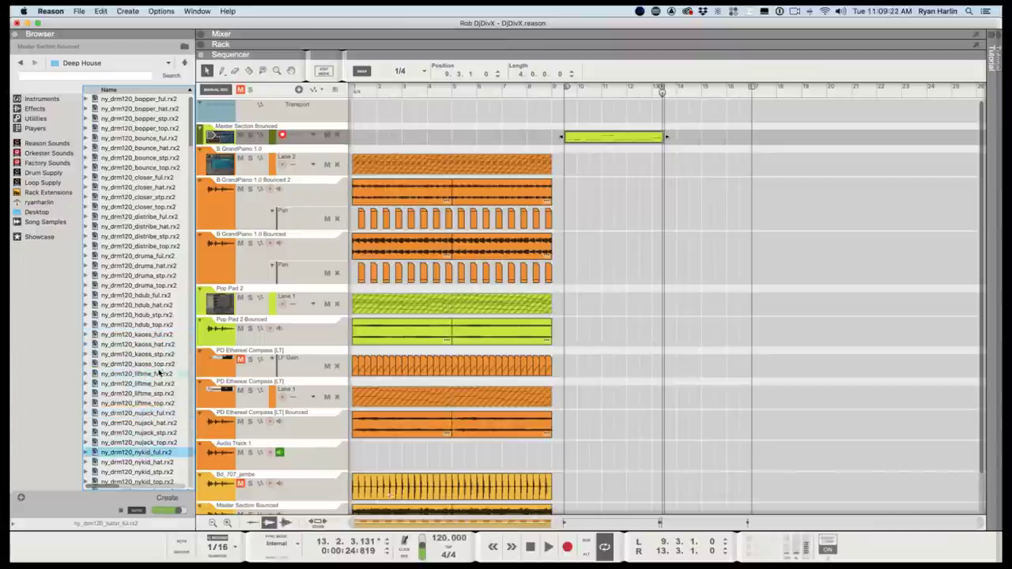
Load ny_drm120_nykid_ful.rx2 into the empty rack space as a new Dr. OctoRex device.
scroll(161, 369, down, 1)
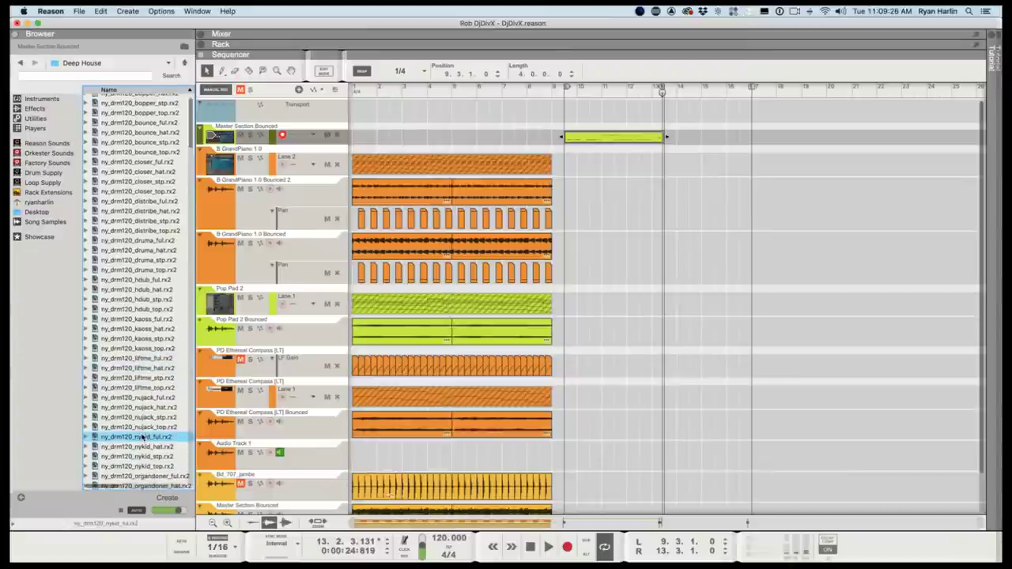
key(F6)
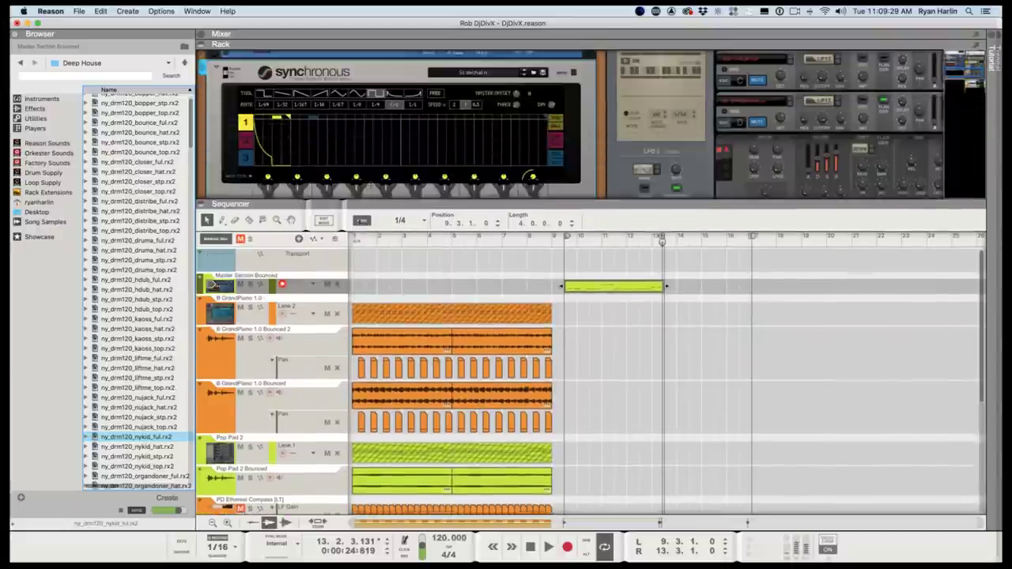
scroll(385, 154, down, 10)
scroll(377, 153, up, 2)
drag(115, 440, 405, 169)
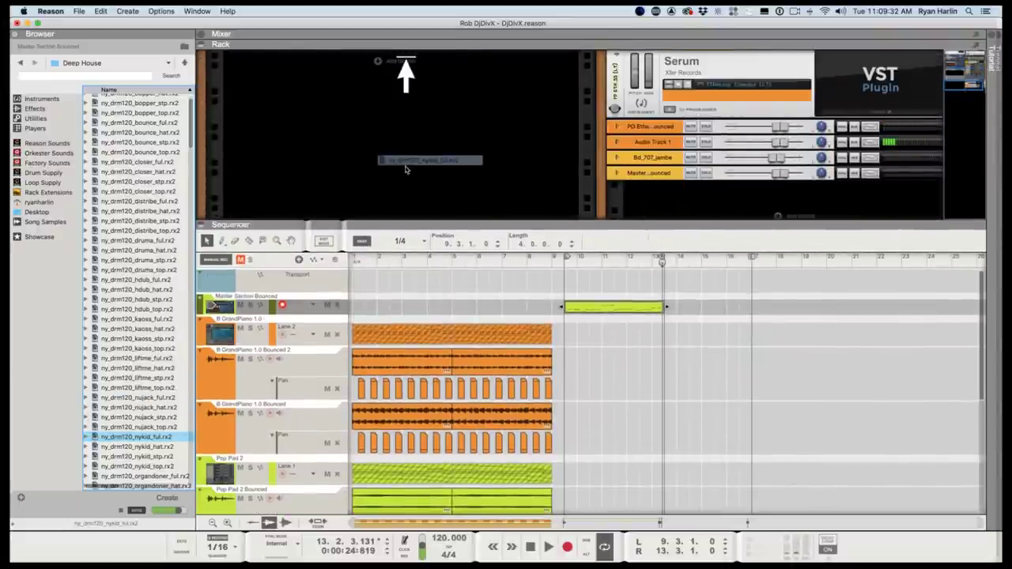
Audition the new drum loop with the four-bar clip, enlarge the sequencer, and return the song position to 9.3.1.
key(space)
key(space)
click(568, 264)
key(space)
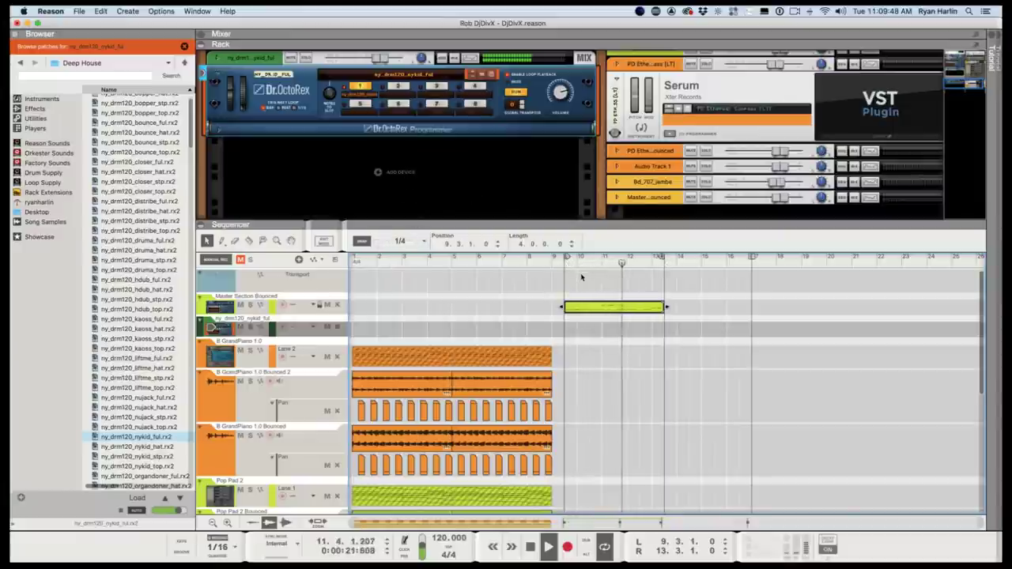
drag(560, 224, 560, 185)
key(space)
drag(571, 226, 565, 226)
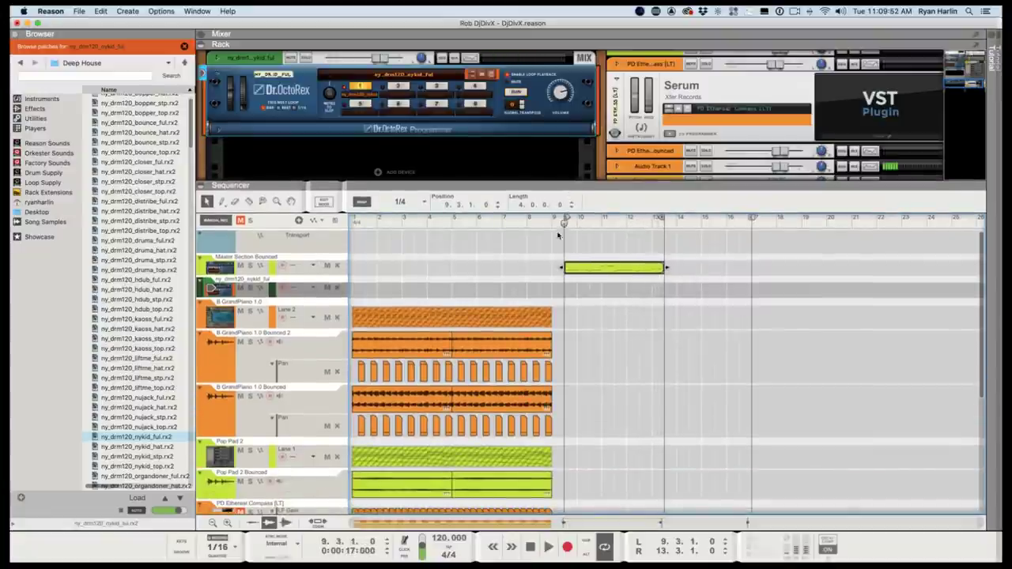
Preview ny_drm120_hdub_ful.rx2, unfold the Dr. OctoRex programmer, and try to load the loop into it.
scroll(143, 259, up, 1)
scroll(144, 259, up, 2)
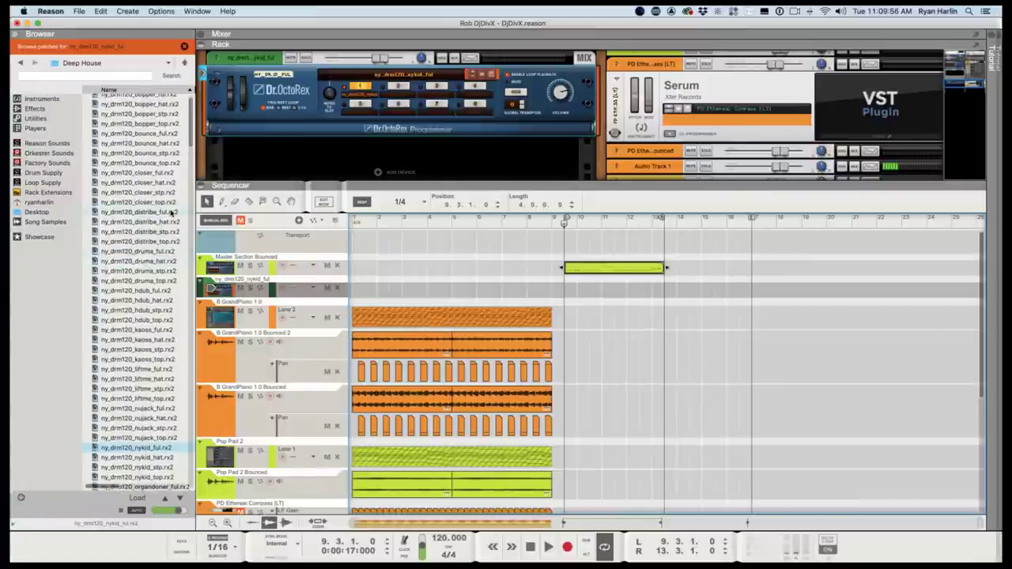
click(147, 291)
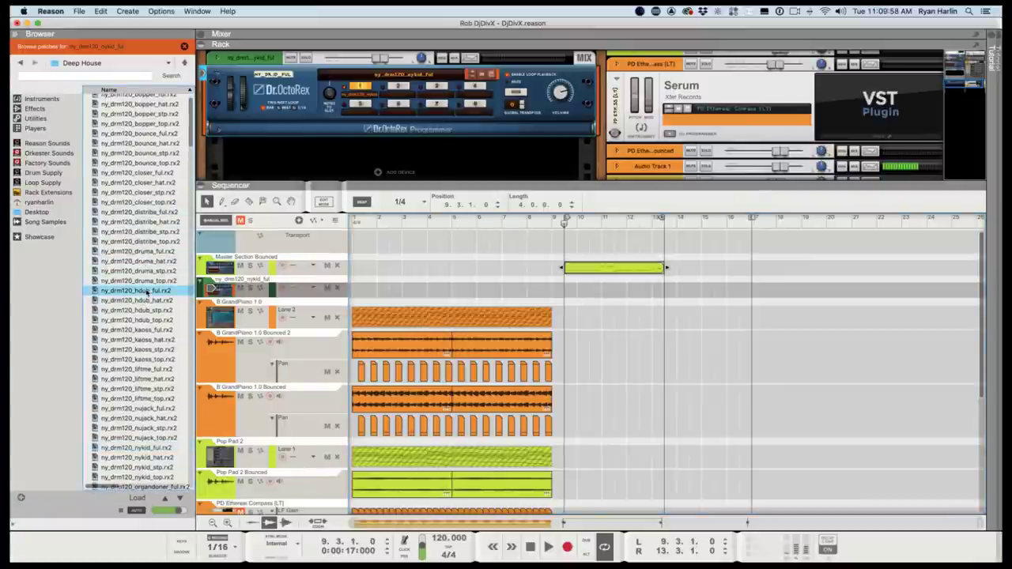
click(220, 131)
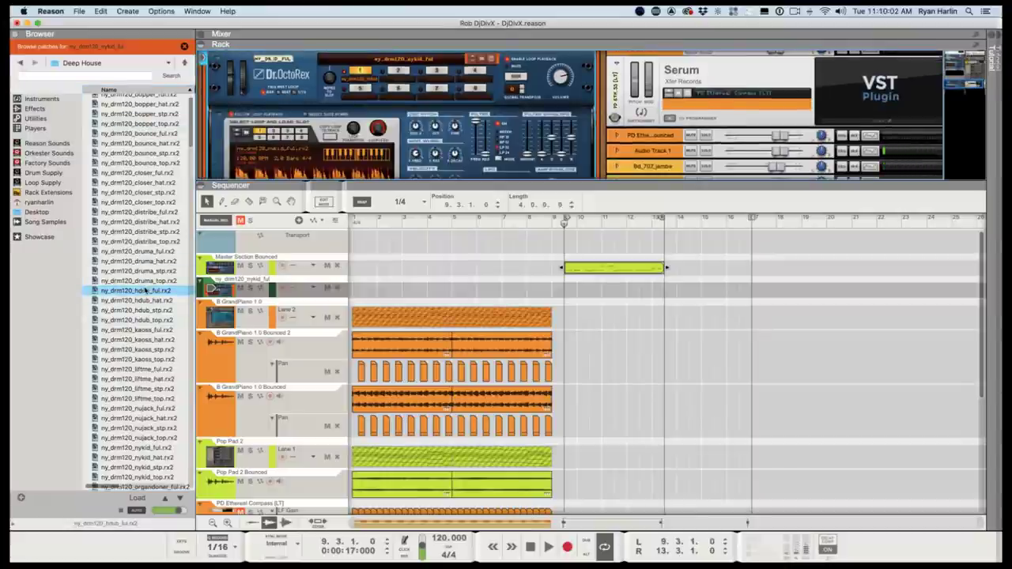
scroll(313, 135, down, 3)
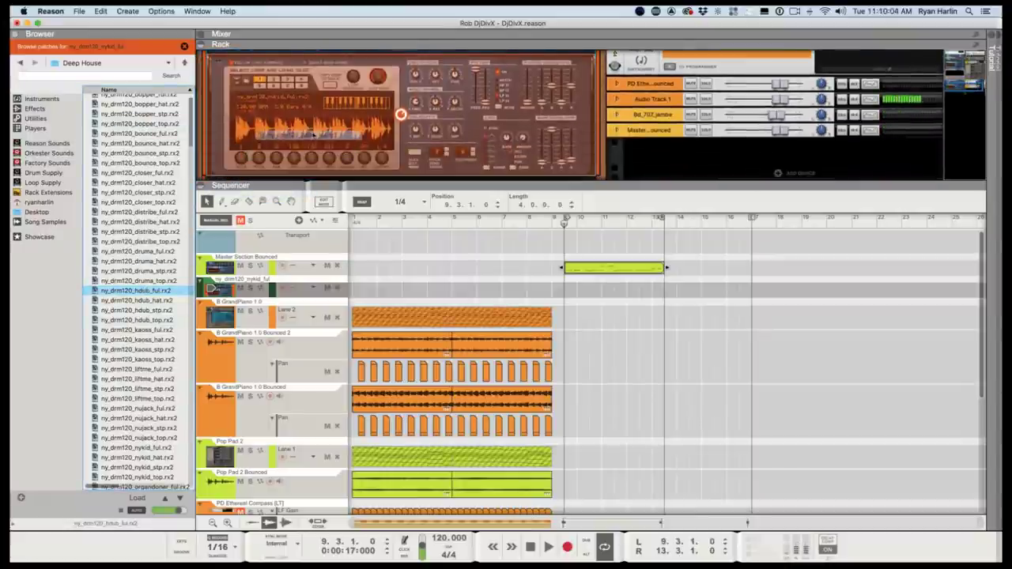
drag(312, 135, 312, 135)
Play the four-bar clip with the Dr. OctoRex drum loop from 9.3.1 and look further down the Deep House loops.
key(space)
key(space)
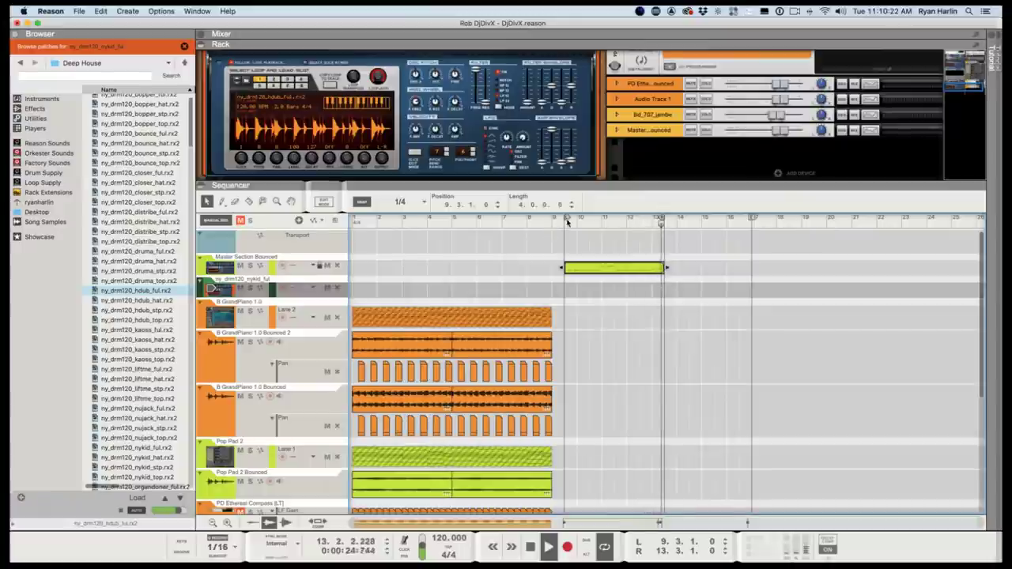
key(space)
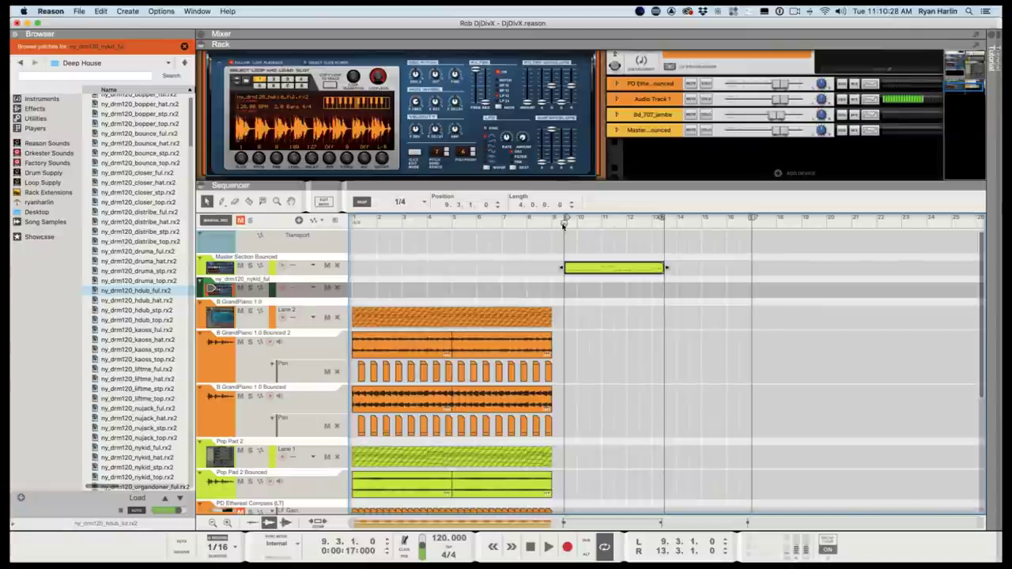
key(space)
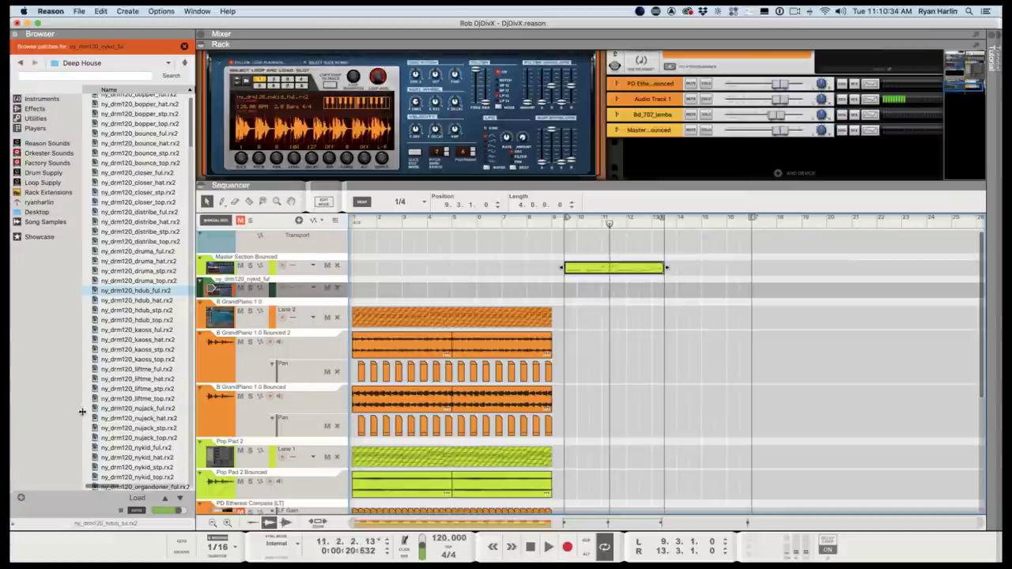
scroll(101, 398, down, 5)
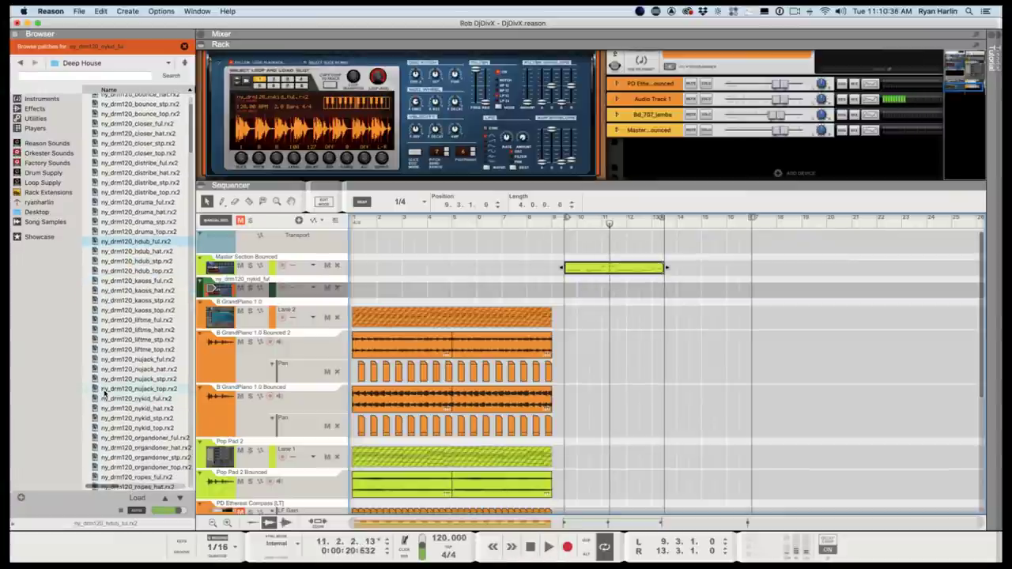
scroll(103, 393, down, 1)
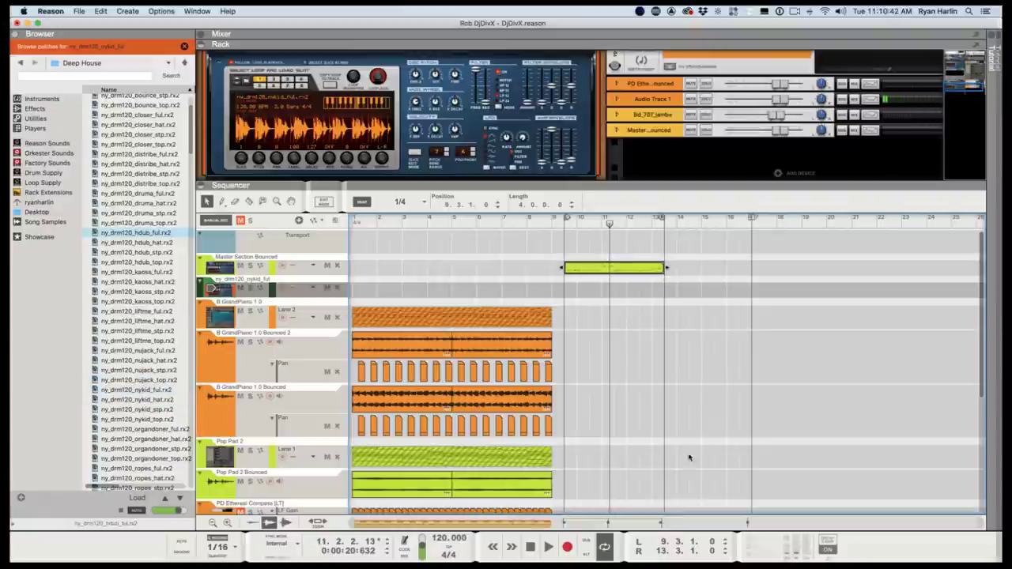
Replay the clip and drum loop together from 9.3.1 to check their timing, and deselect the clip.
drag(578, 228, 564, 229)
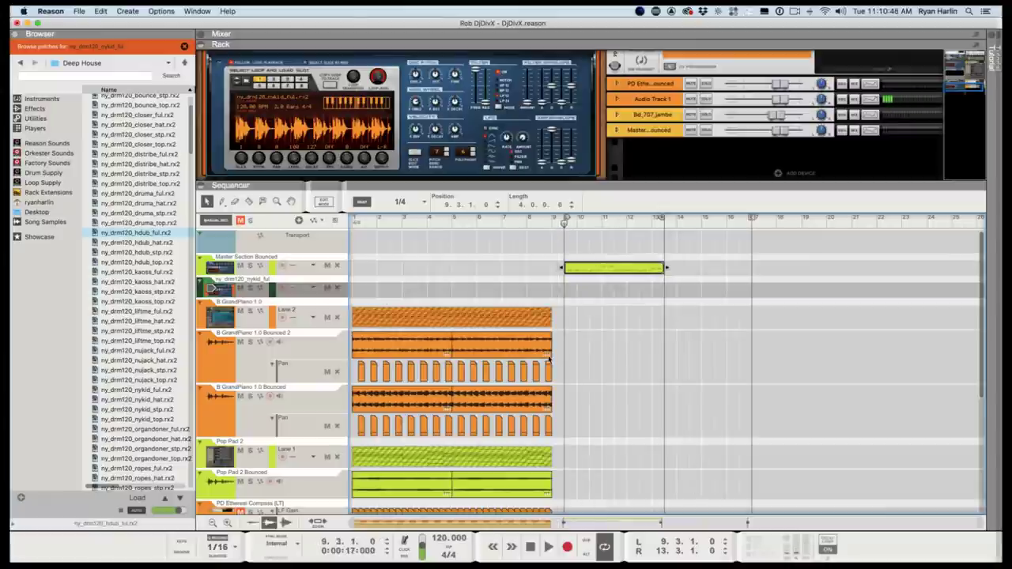
key(space)
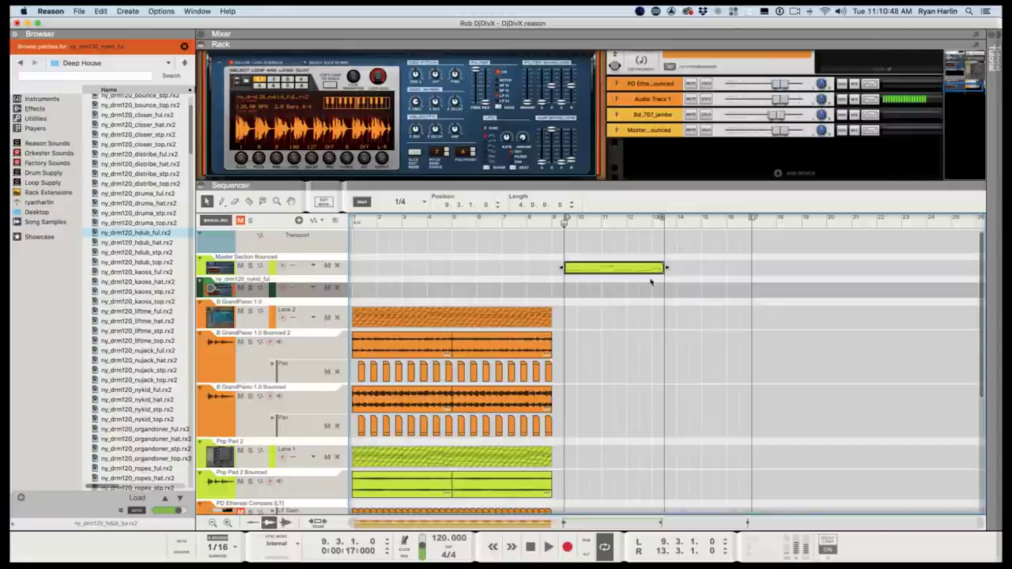
key(space)
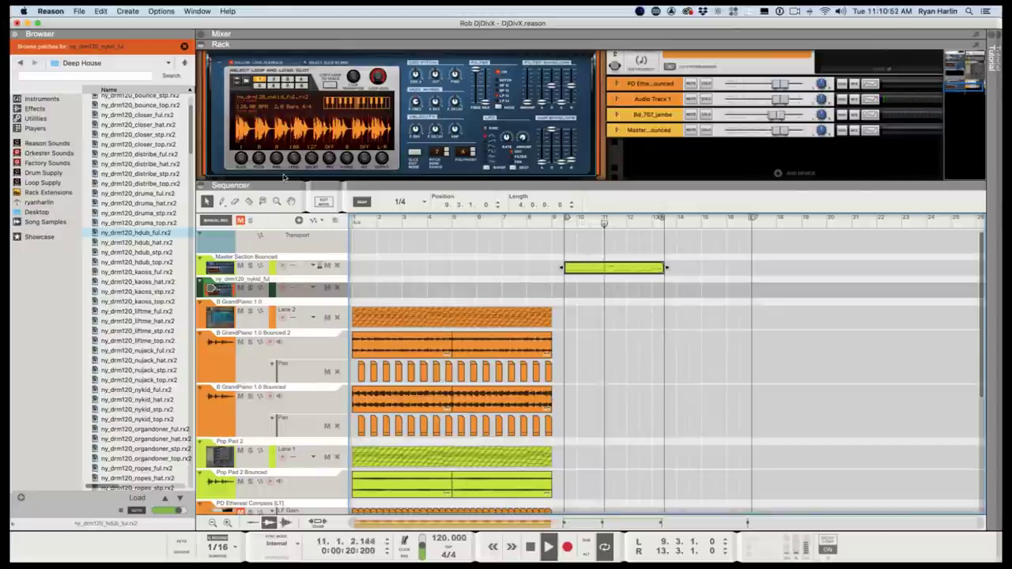
key(shift+Return)
key(space)
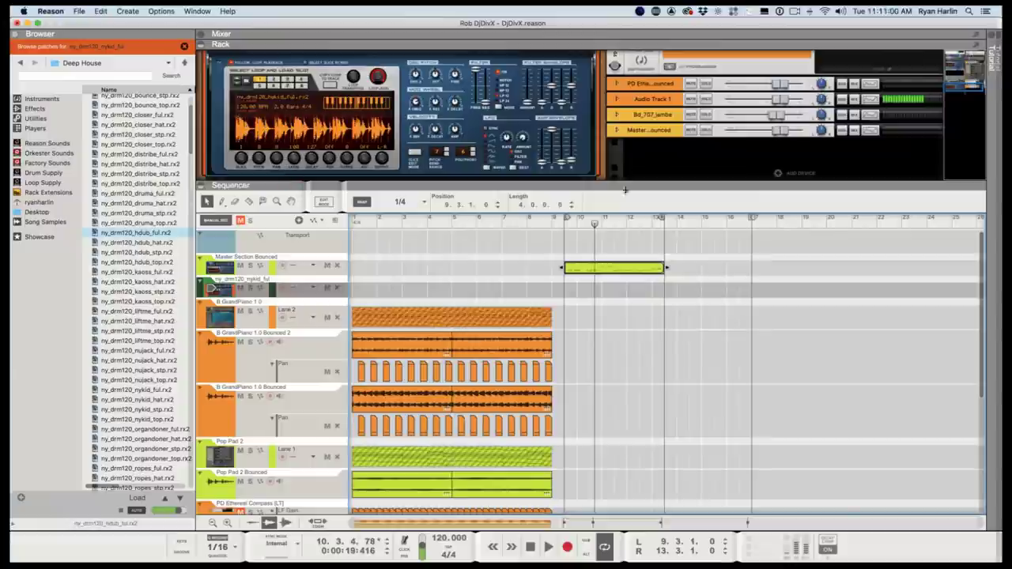
click(564, 231)
drag(565, 225, 568, 227)
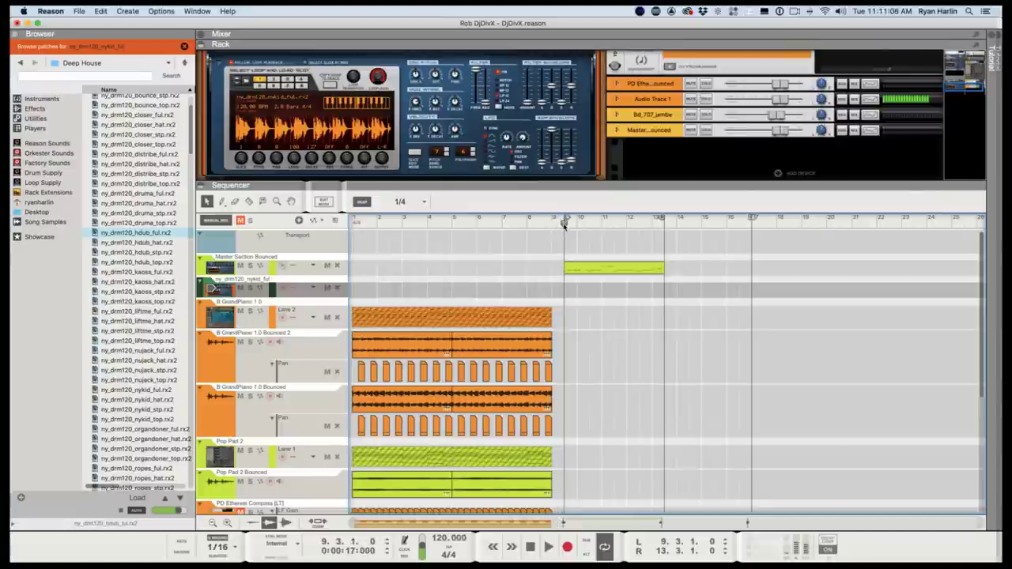
key(space)
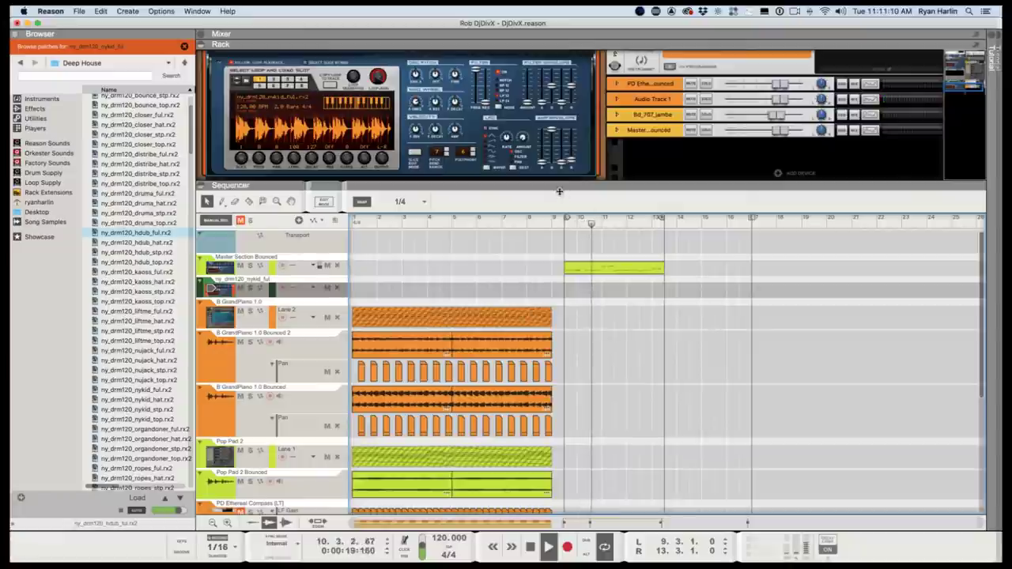
Give the sequencer more room to show the earlier tracks, and move the song position to 3.4.1.
drag(559, 191, 561, 117)
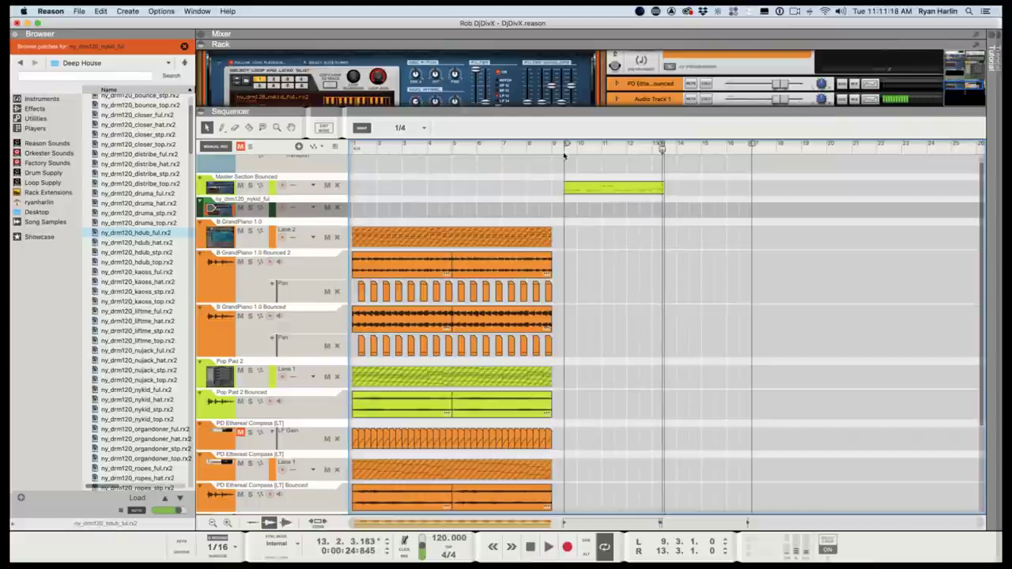
drag(534, 145, 421, 148)
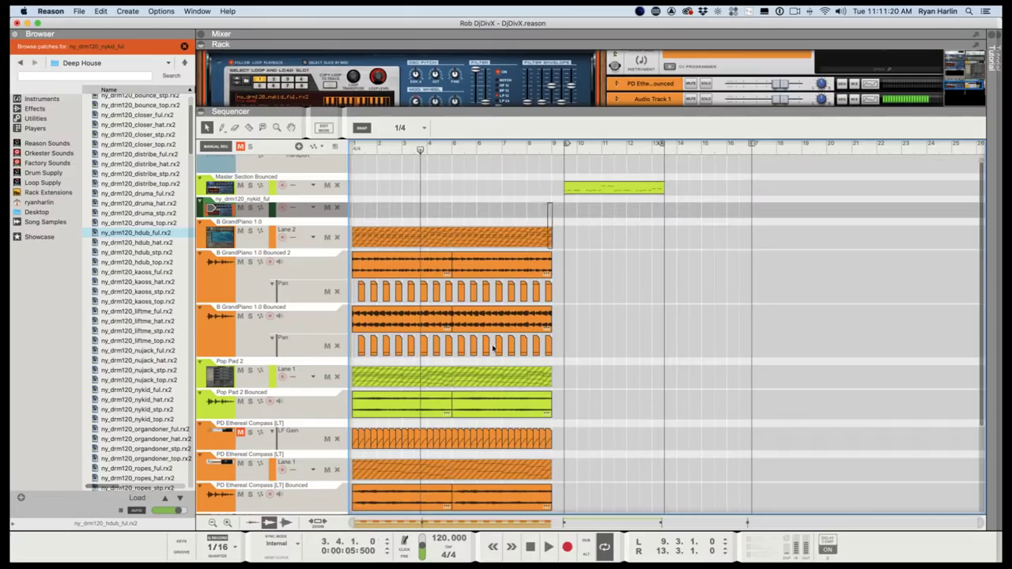
Delete the repeated clips between bars 5 and 9 on all the earlier tracks.
scroll(516, 299, down, 5)
drag(457, 551, 459, 549)
key(Delete)
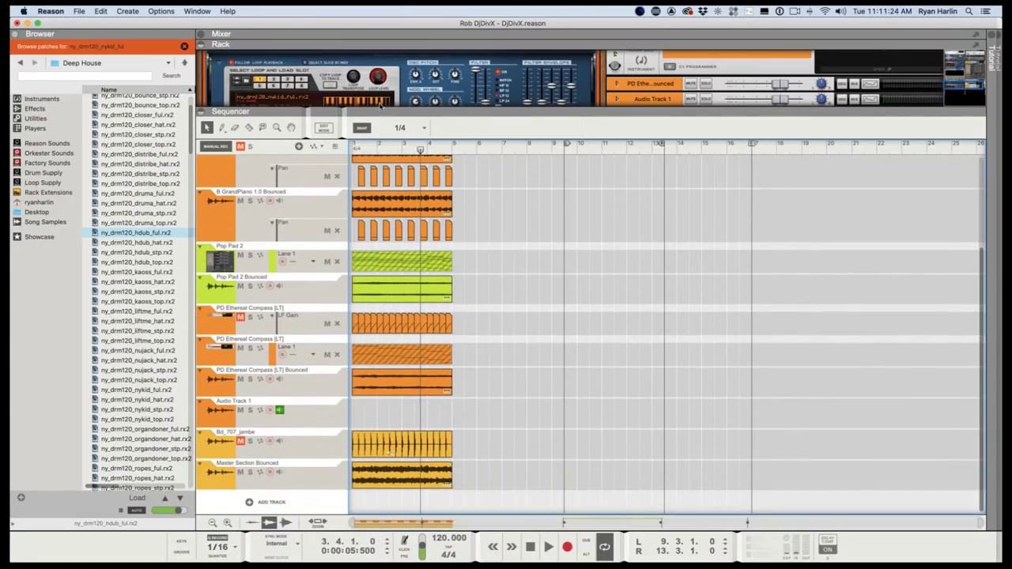
Move the four-bar Master Section Bounced note clip to 5.2.1.
scroll(541, 250, up, 5)
click(638, 196)
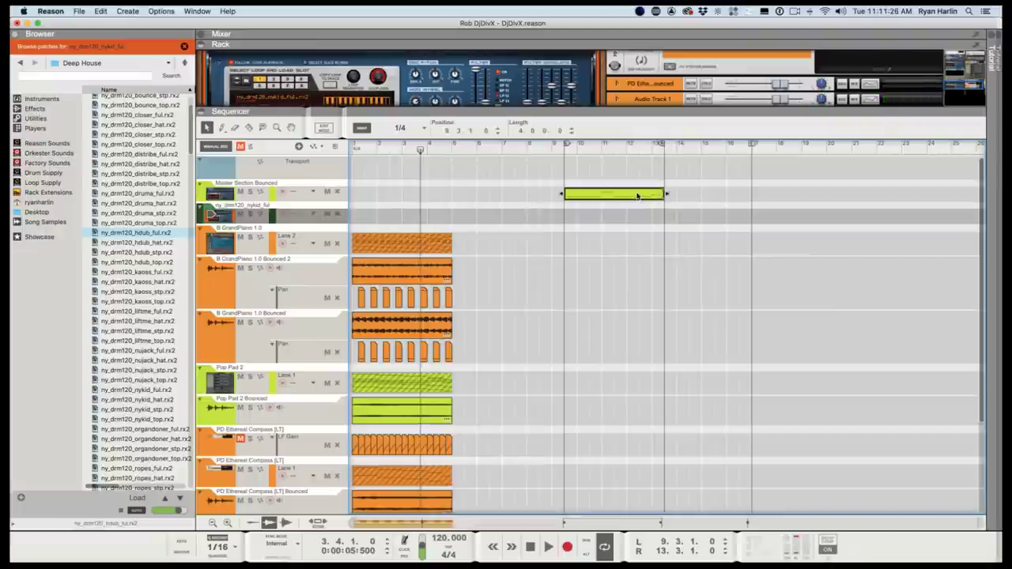
drag(634, 197, 530, 194)
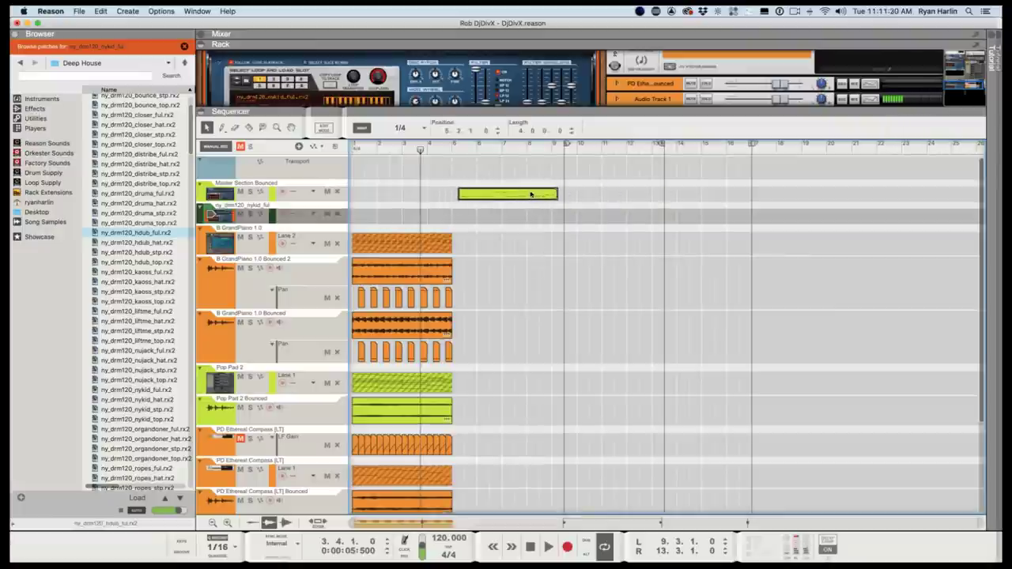
Move the song position to 5.1.1 and back to bar 1, and briefly play from there.
click(452, 151)
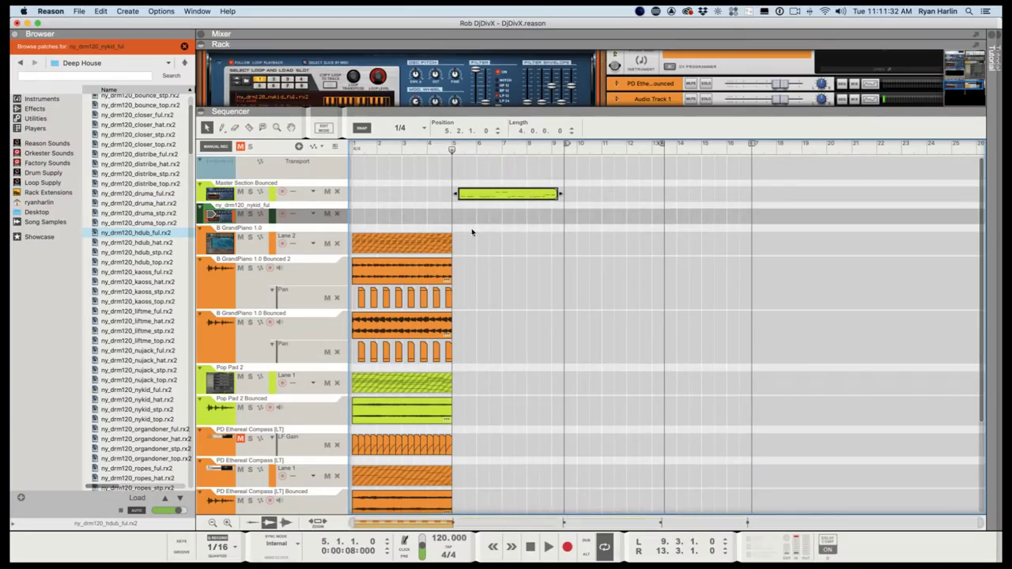
click(352, 149)
key(space)
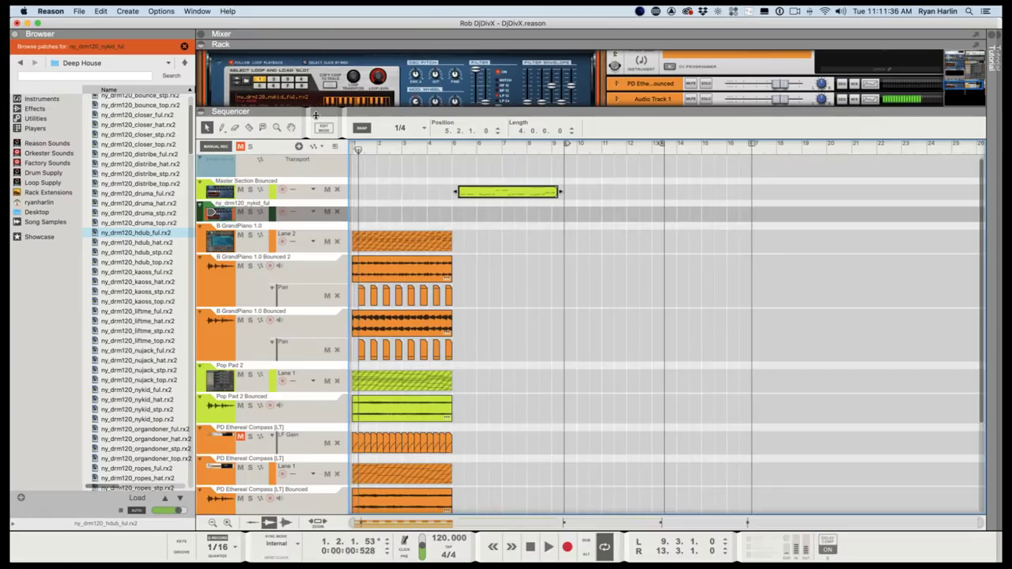
Create a pattern/loop lane on the Master Section Bounced Dr. OctoRex track and draw a four-bar clip in it from 5.2.1.
right_click(321, 76)
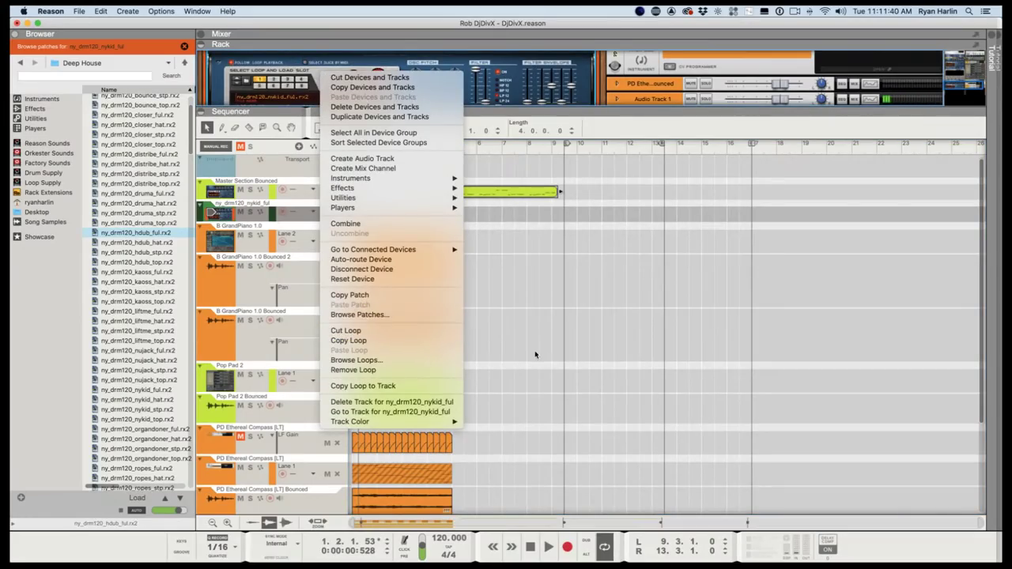
click(559, 320)
right_click(223, 190)
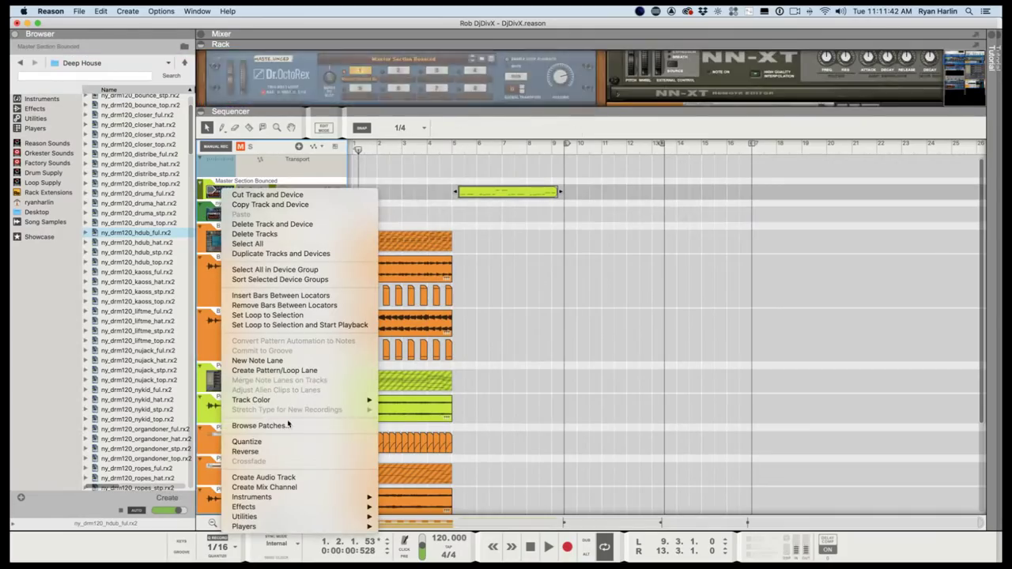
click(275, 370)
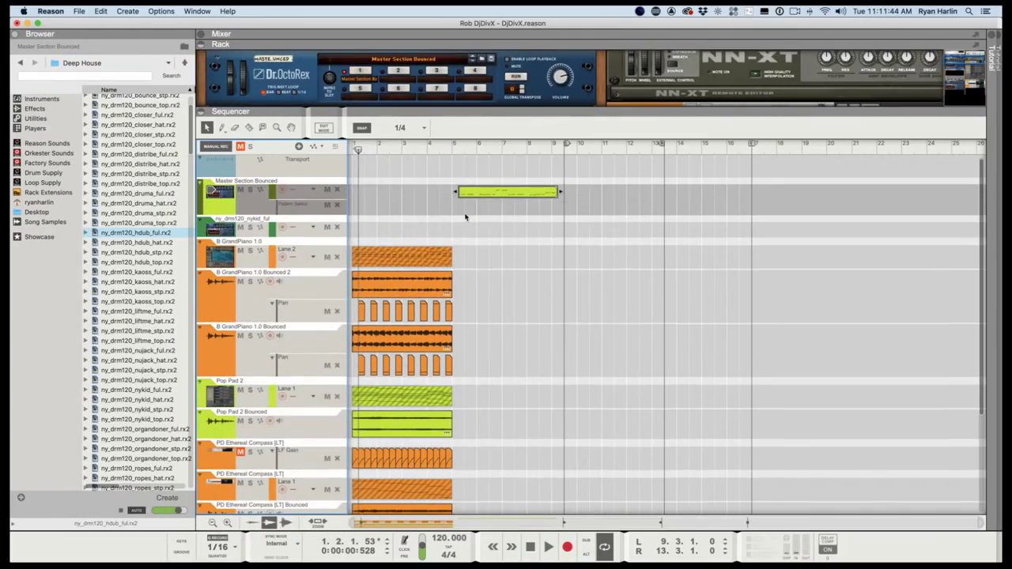
mouse_move(463, 207)
mouse_down()
mouse_move(558, 219)
mouse_move(549, 216)
mouse_up()
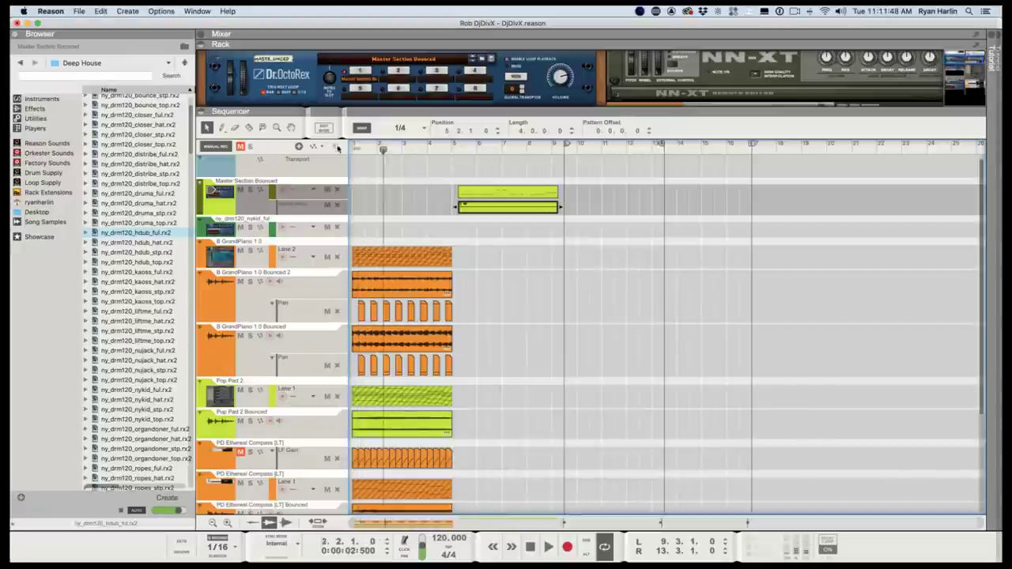
Mute the Master Section Bounced audio track, and solo the Dr. OctoRex track of the same name.
scroll(412, 420, down, 5)
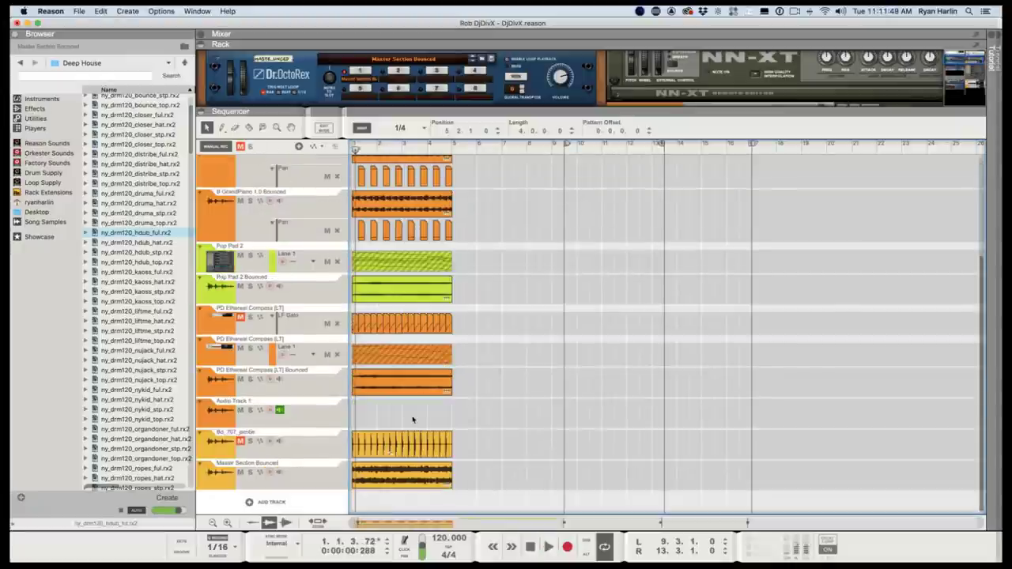
click(240, 473)
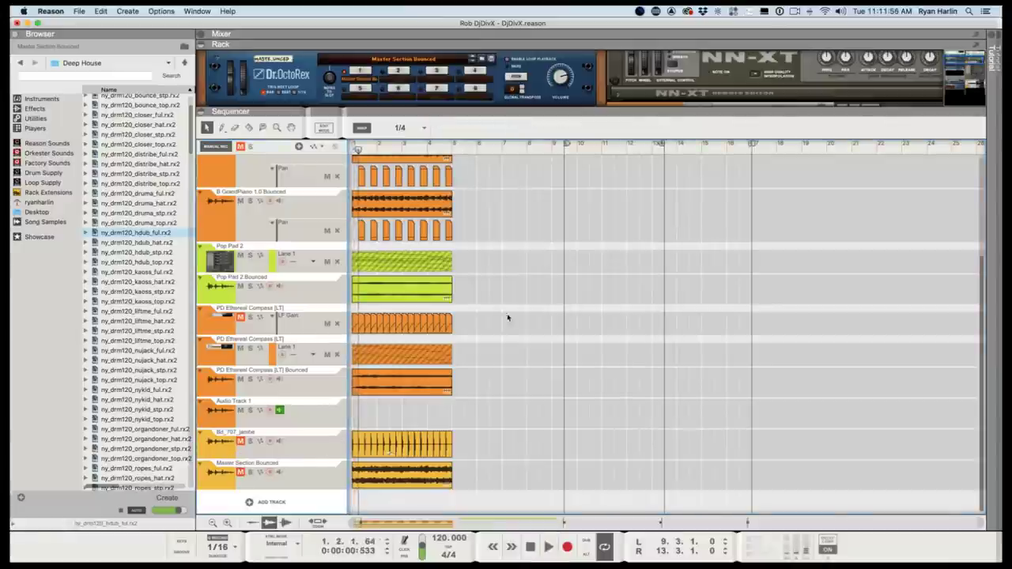
scroll(391, 219, up, 4)
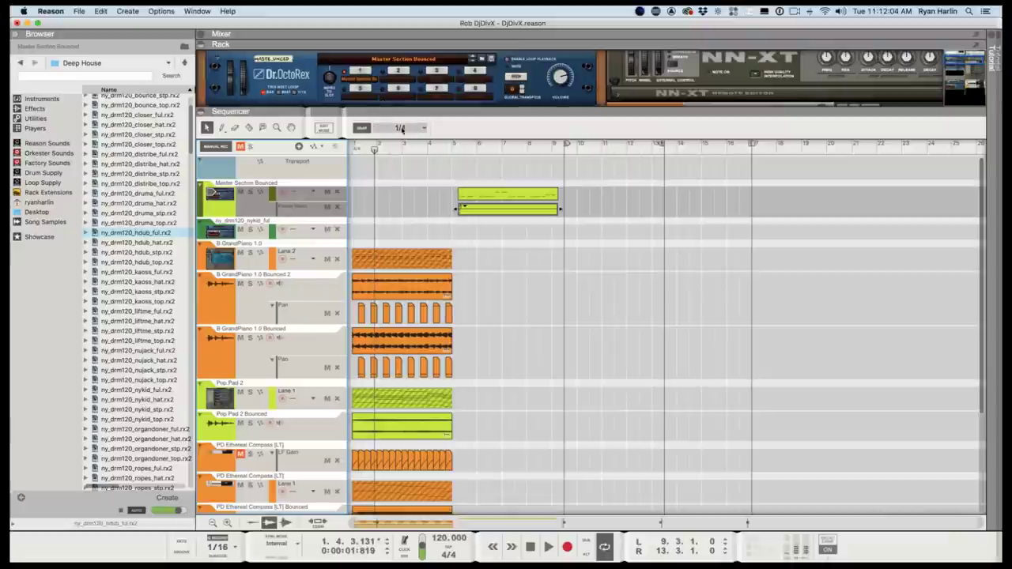
click(250, 191)
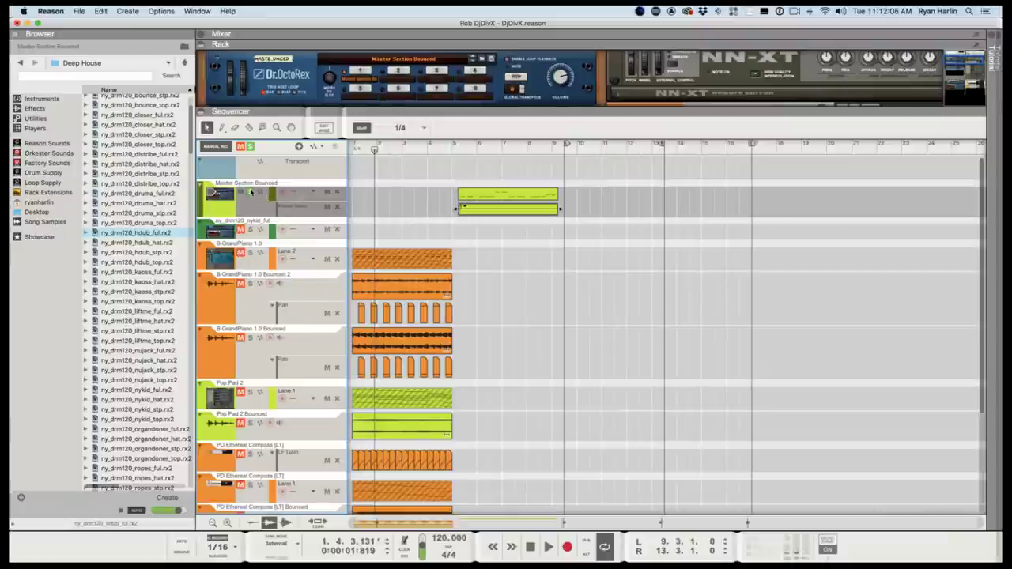
Create a pattern/loop lane on the ny_drm120_nykid_ful track and move the four-bar pattern clip into it at 5.2.1.
right_click(224, 233)
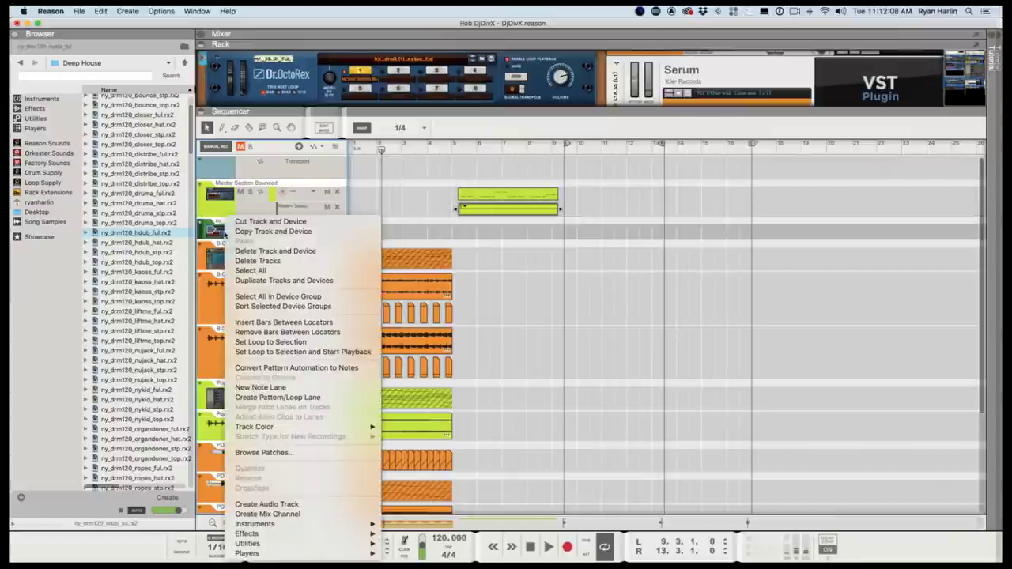
click(267, 398)
drag(507, 213, 506, 257)
Play the song from the start into bar 5 and look over all the tracks.
key(space)
key(space)
key(shift+Return)
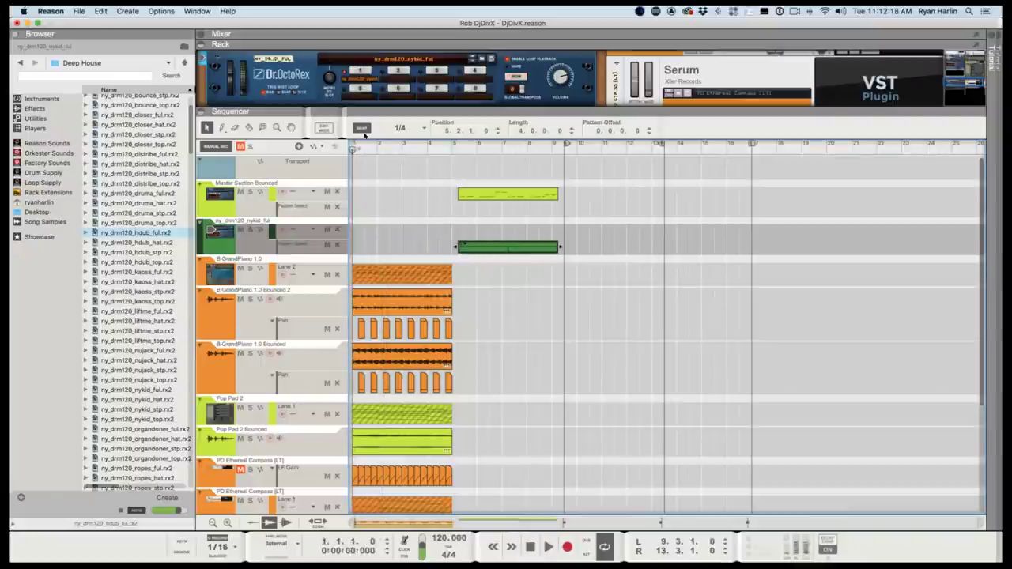
key(space)
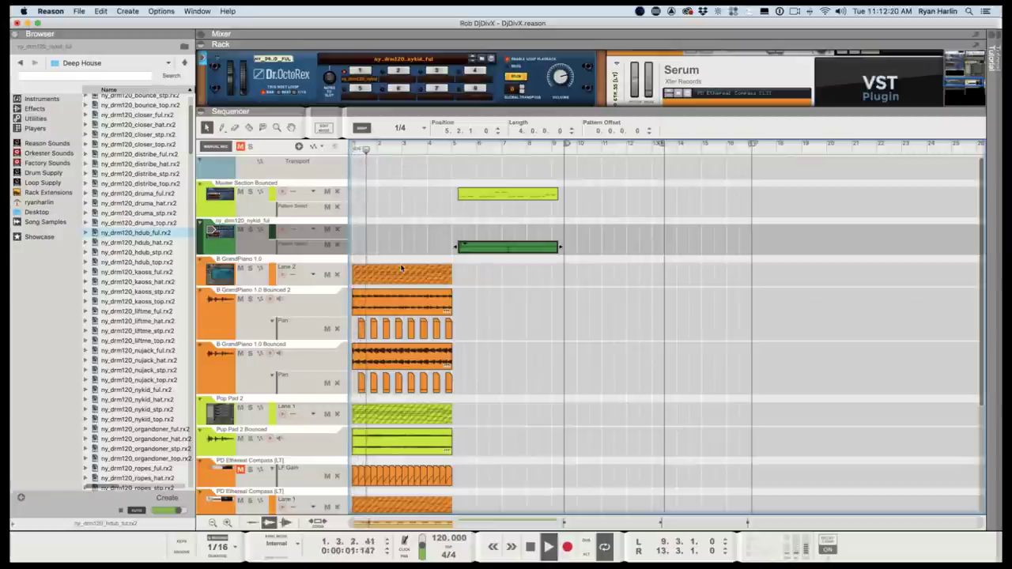
scroll(411, 265, down, 2)
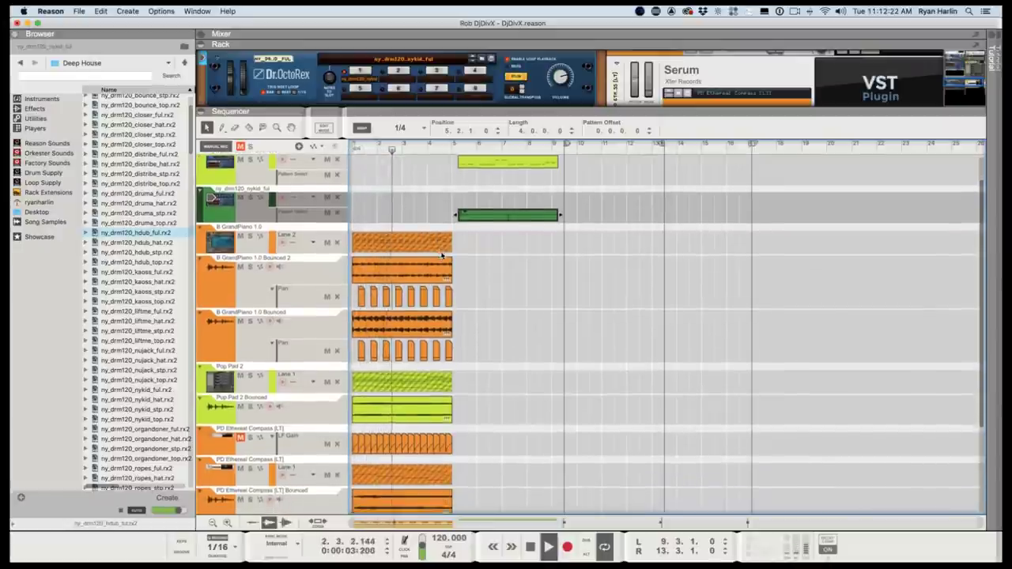
scroll(442, 255, down, 7)
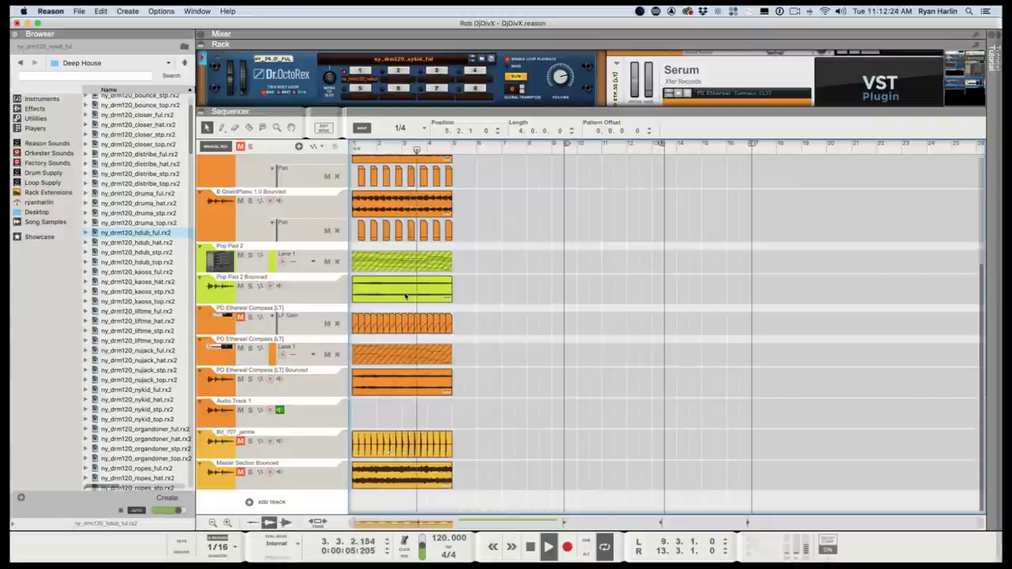
scroll(443, 294, up, 9)
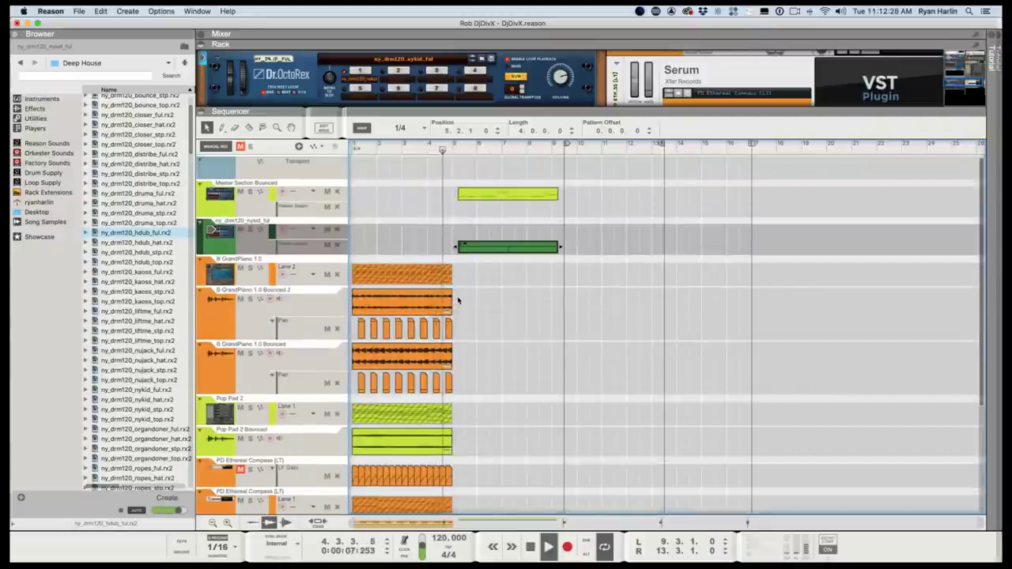
Move the Master Section Bounced note clip and the drum pattern clip together to 13.3.1, and return to the song start.
drag(467, 178, 608, 290)
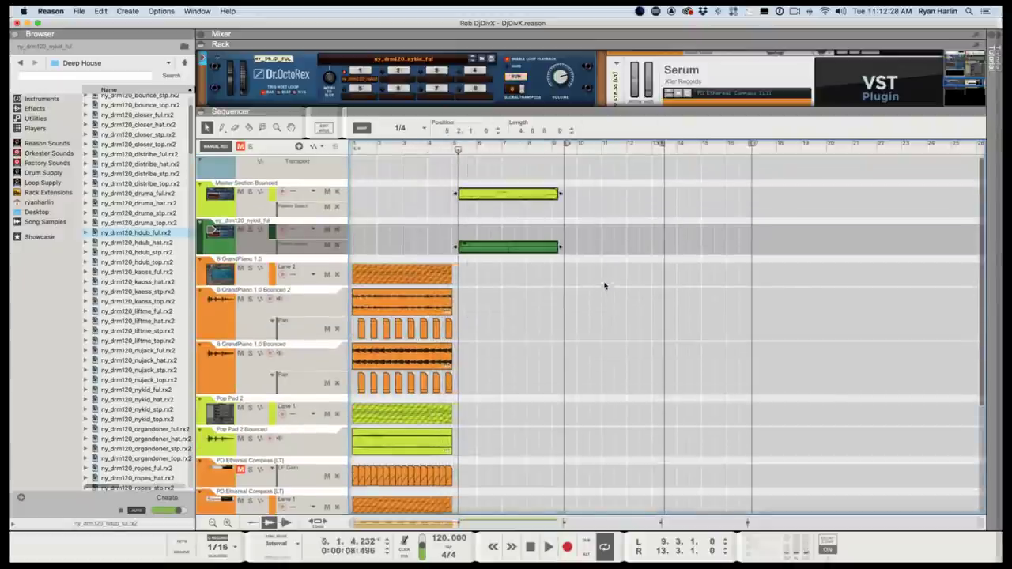
drag(471, 199, 676, 207)
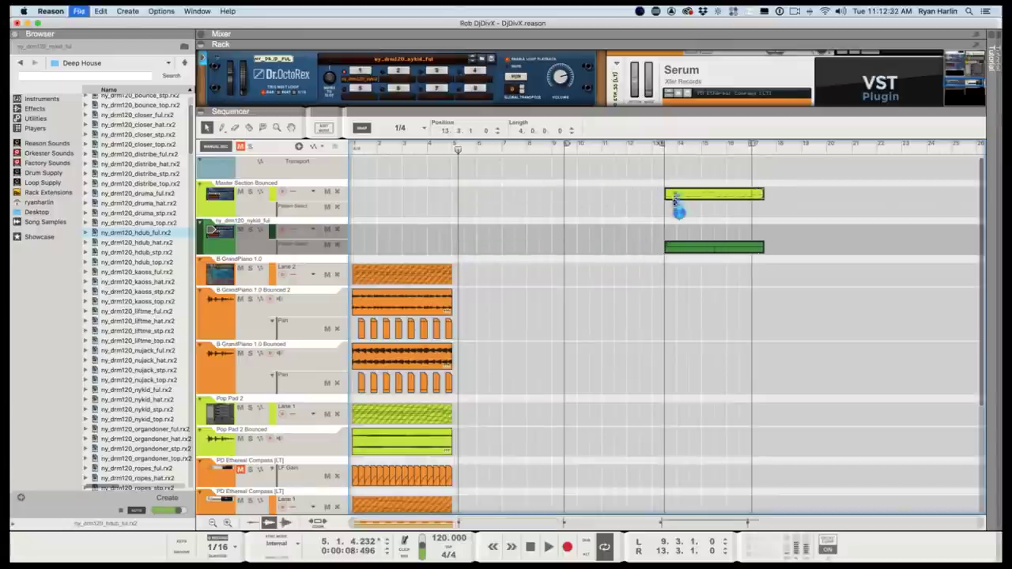
key(shift+Return)
Duplicate the four-bar clips of the earlier tracks so the copies start at 5.1.1.
scroll(507, 253, down, 2)
drag(489, 183, 314, 469)
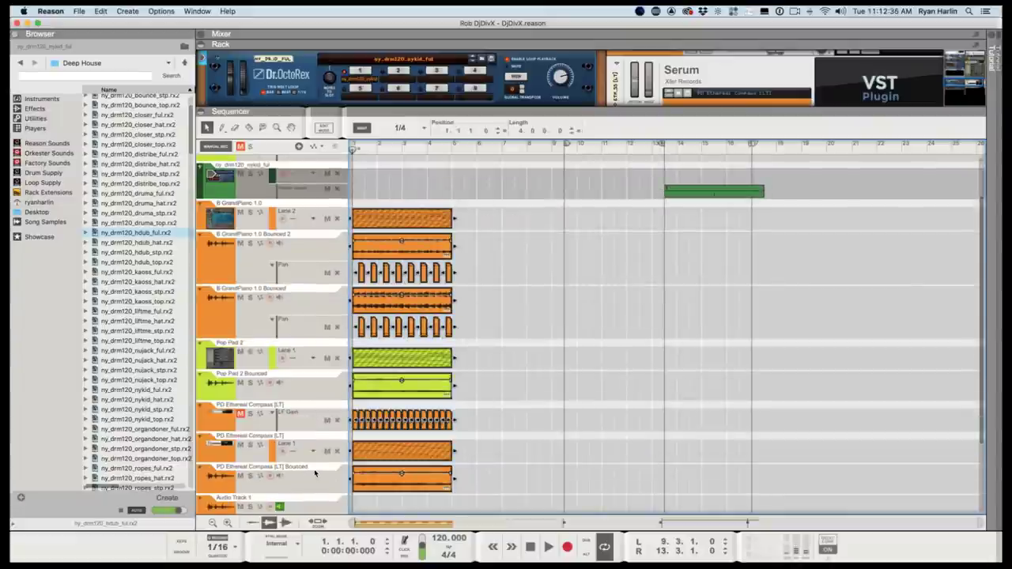
key(super+d)
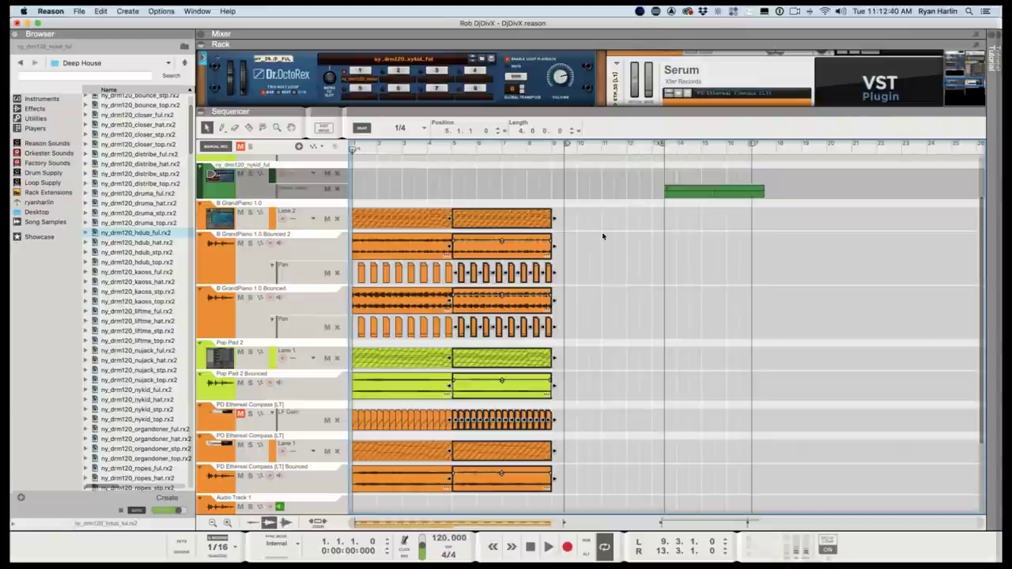
Move both Dr. OctoRex clips to 10.1.1, and set the left locator to 1.1.1 with the song position at 5.1.1.
scroll(616, 210, up, 2)
drag(635, 158, 626, 250)
drag(566, 144, 215, 166)
drag(421, 150, 452, 150)
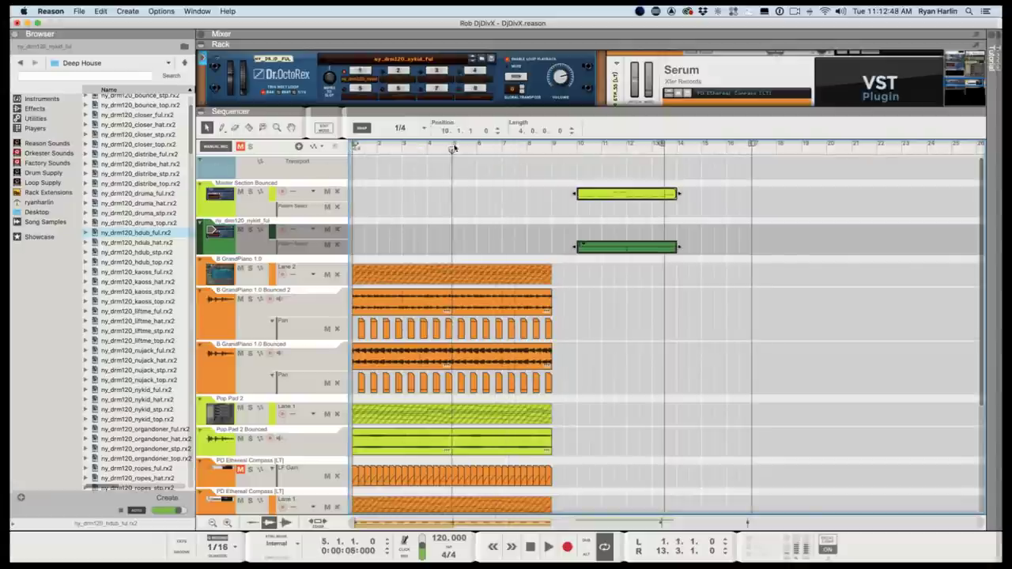
Show the mixer channel names above the sequencer, and rename the Master Section Bounced Dr. OctoRex track as Juggle.
key(F5)
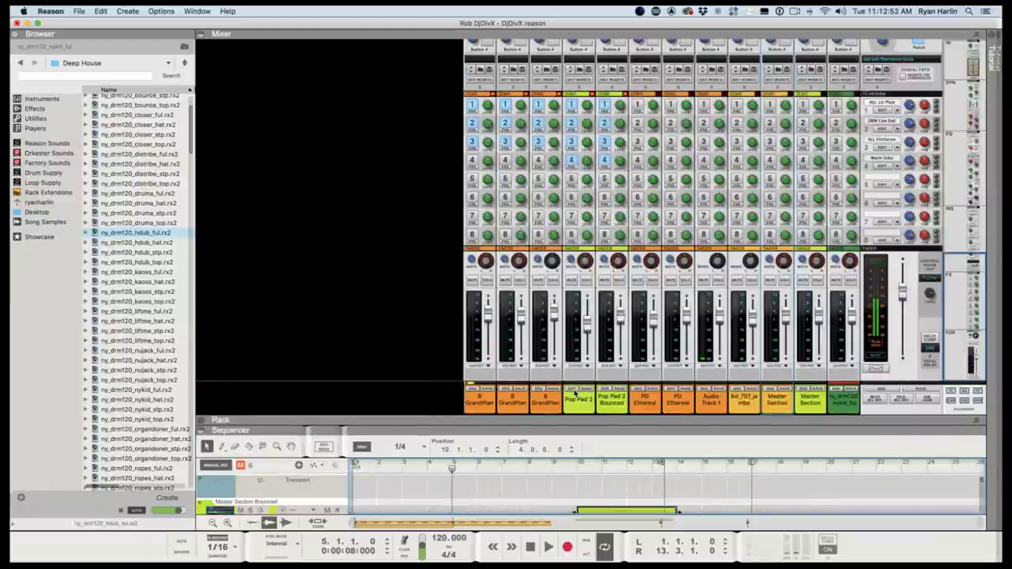
drag(529, 433, 501, 82)
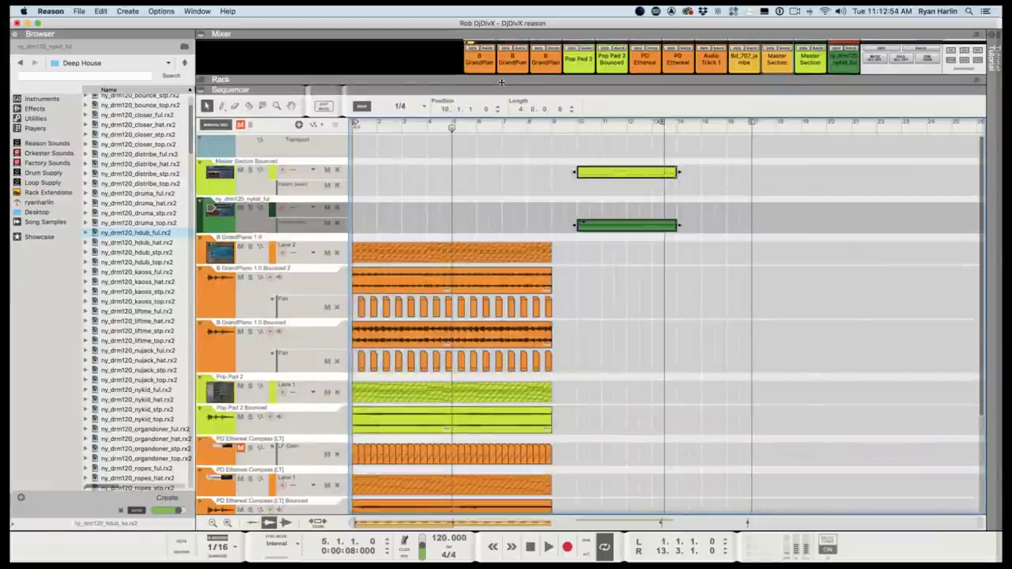
click(223, 252)
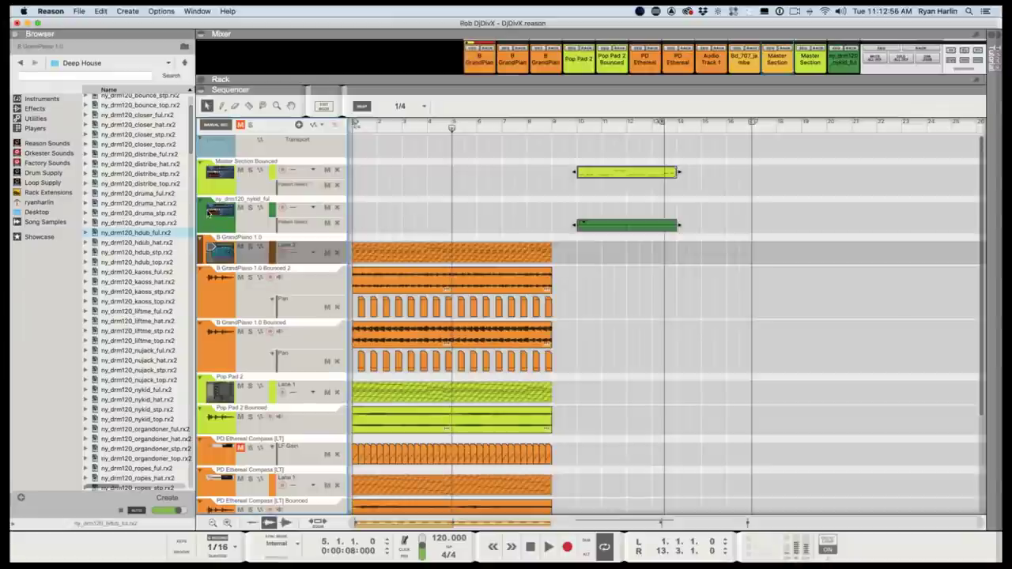
double_click(238, 162)
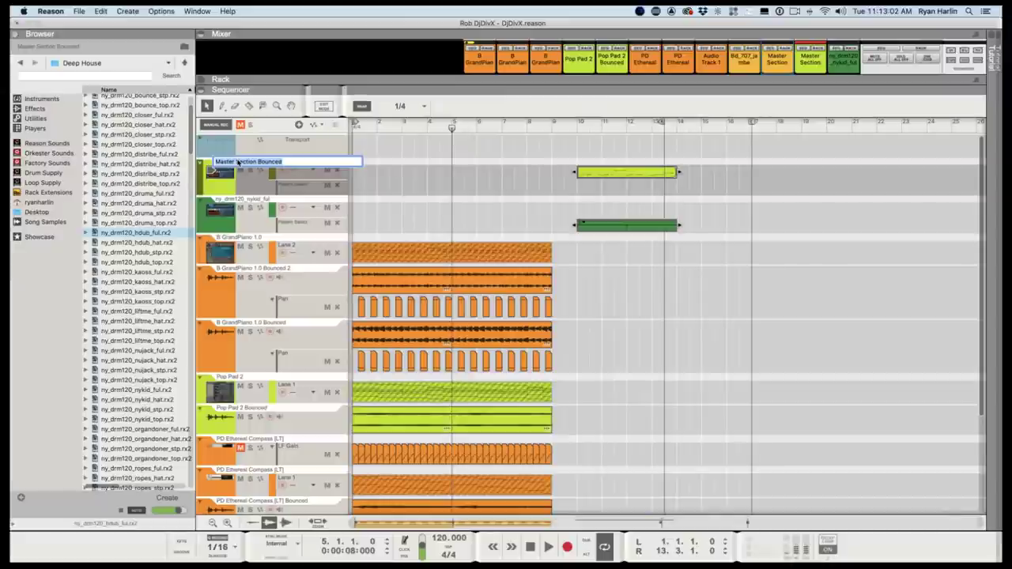
text(Juggle)
key(Return)
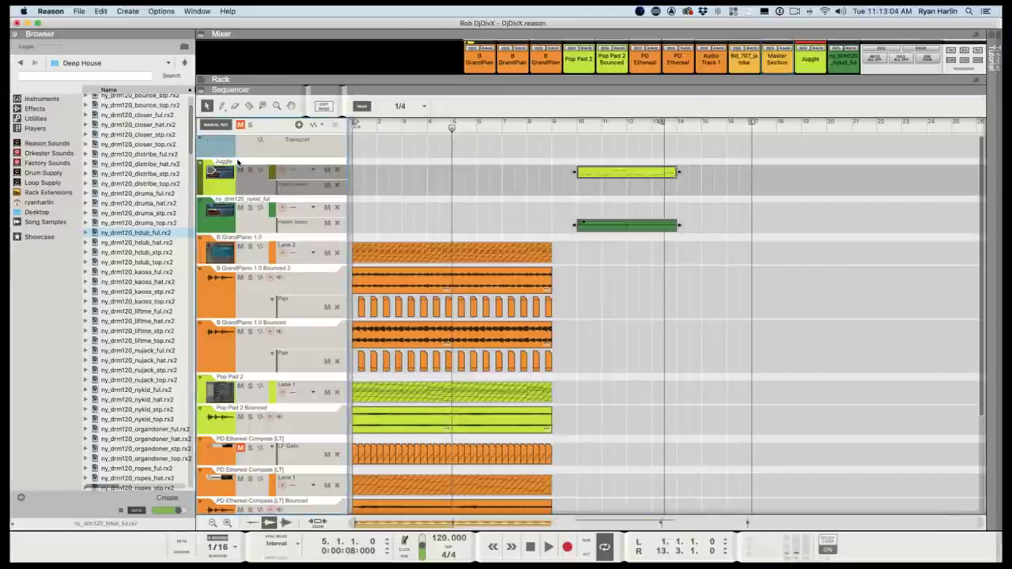
click(469, 213)
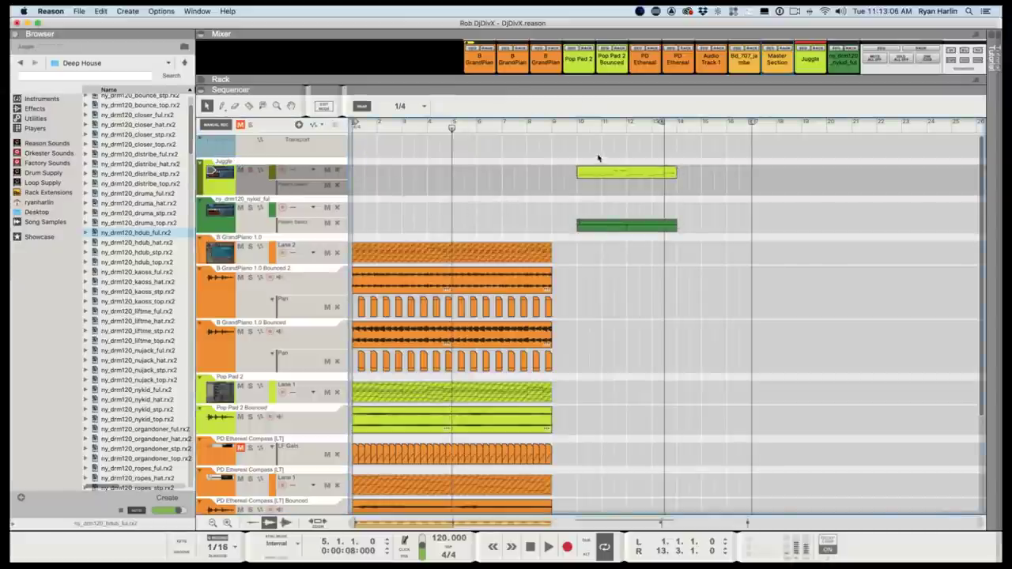
Enlarge the mixer and group all channels from the first B GrandPiano through Master Section into a new output bus.
drag(557, 92, 557, 373)
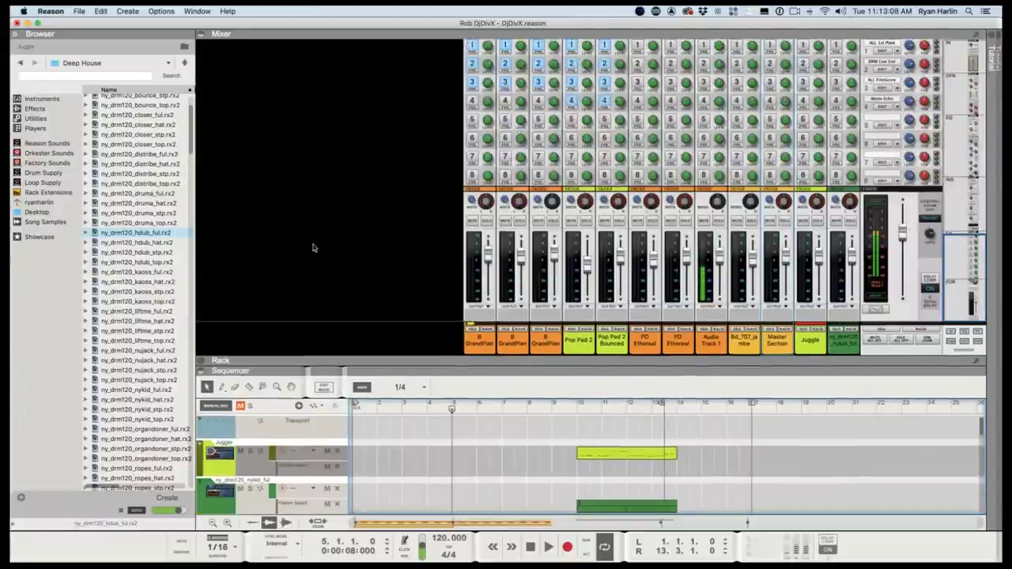
click(788, 344)
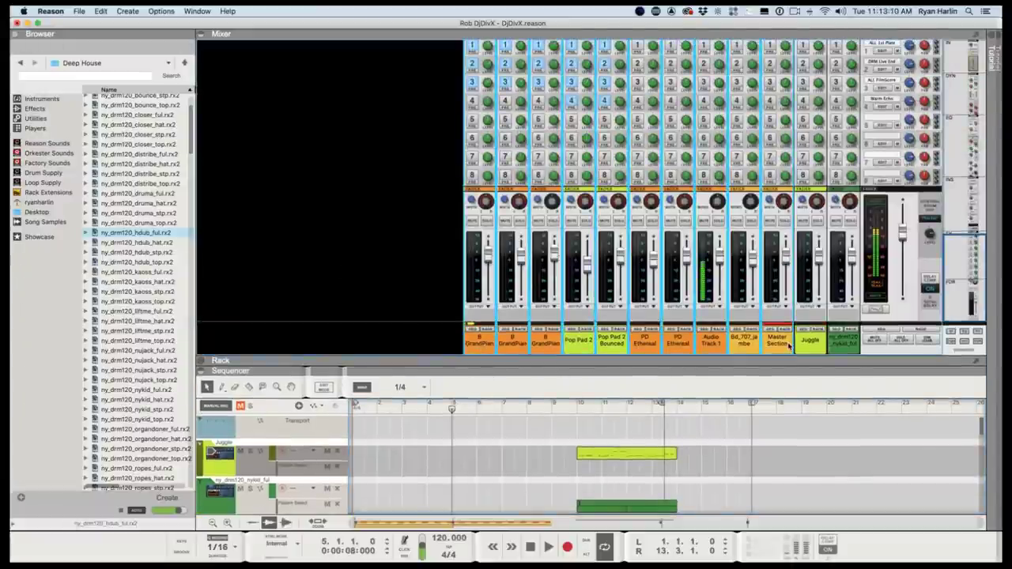
key(super+g)
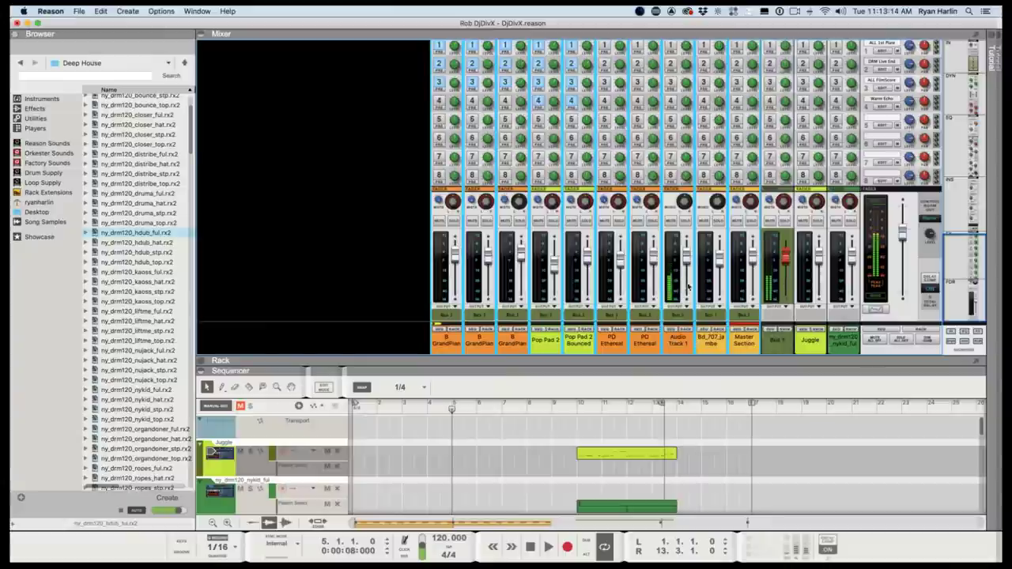
Change Audio Track 1's output routing away from the new bus, and select its channel.
click(677, 316)
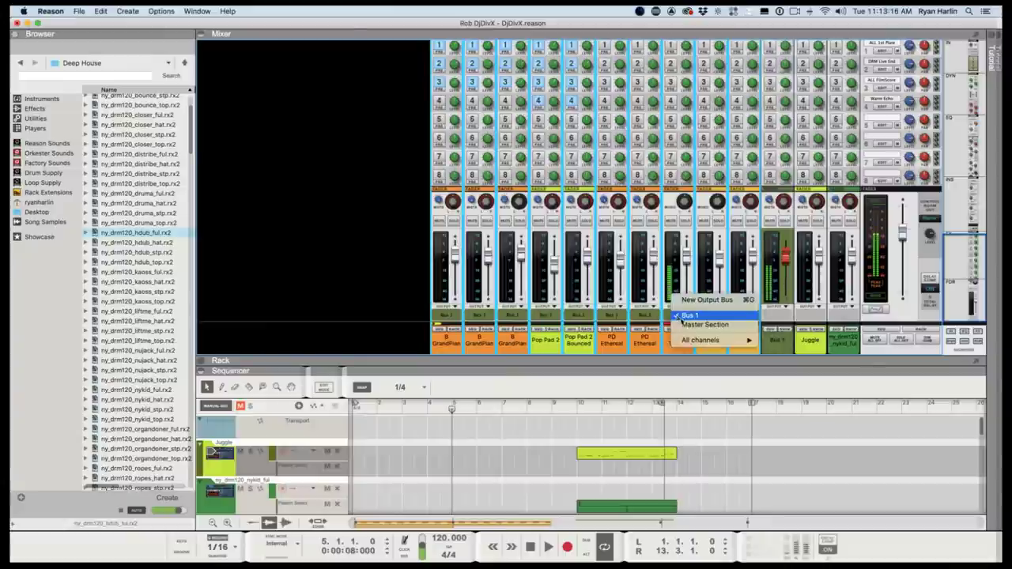
click(678, 316)
double_click(679, 341)
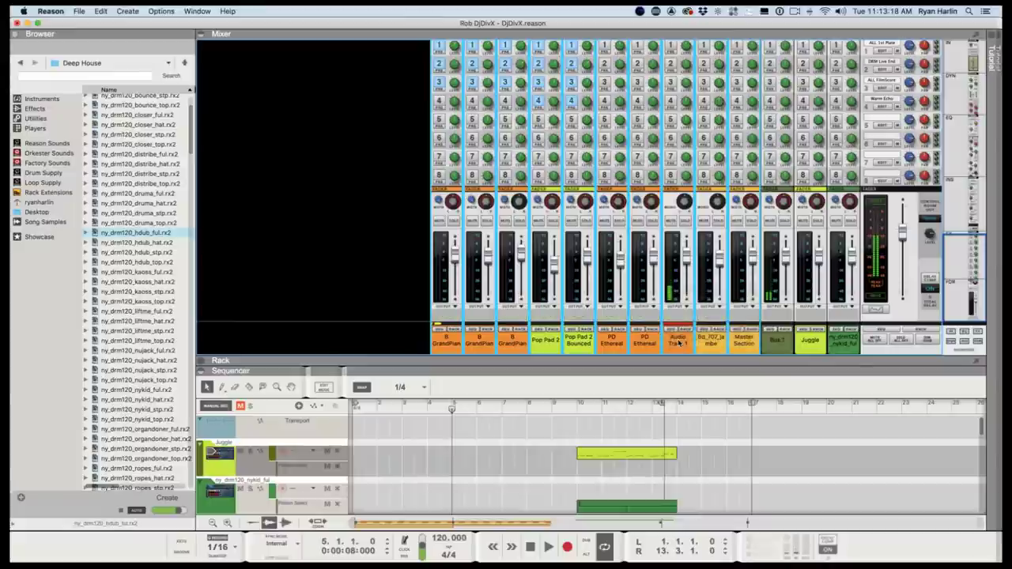
Rename Audio Track 1 with the presenter's first name and move its mixer channel after Bus 1.
text(Ryan)
key(Return)
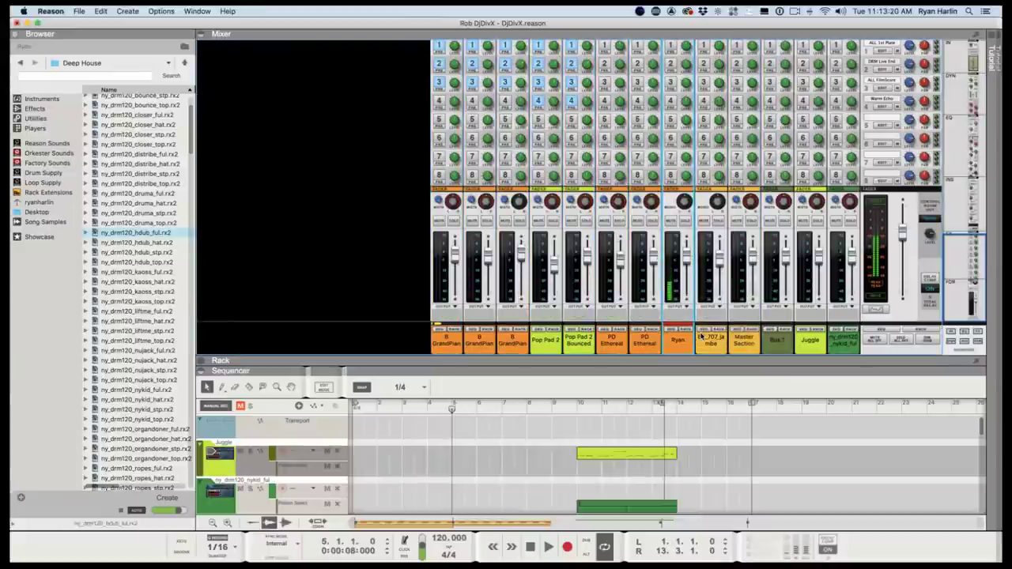
drag(682, 340, 794, 345)
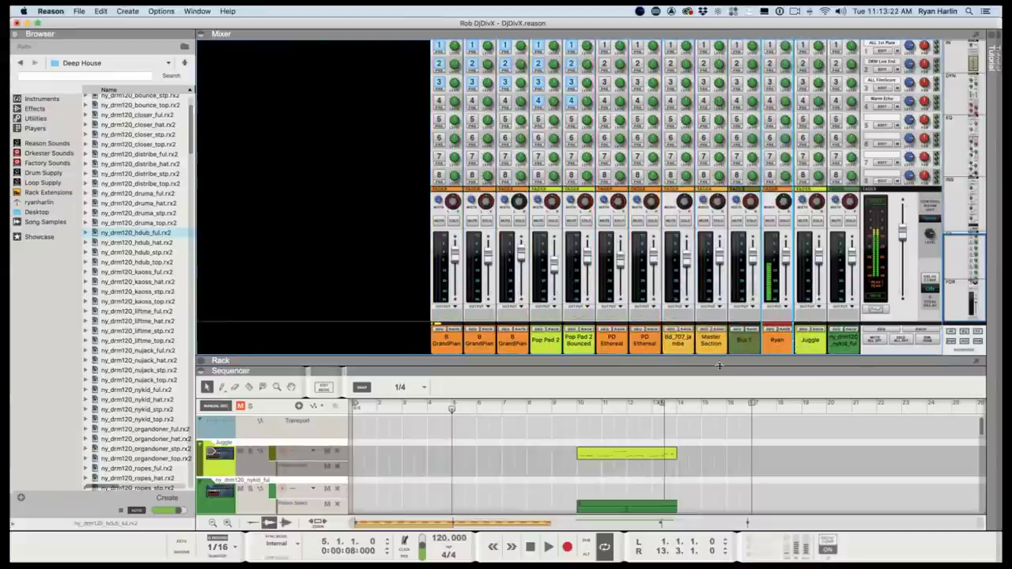
Rename Bus 1 with the collaborator's first name followed by "Intro".
double_click(735, 342)
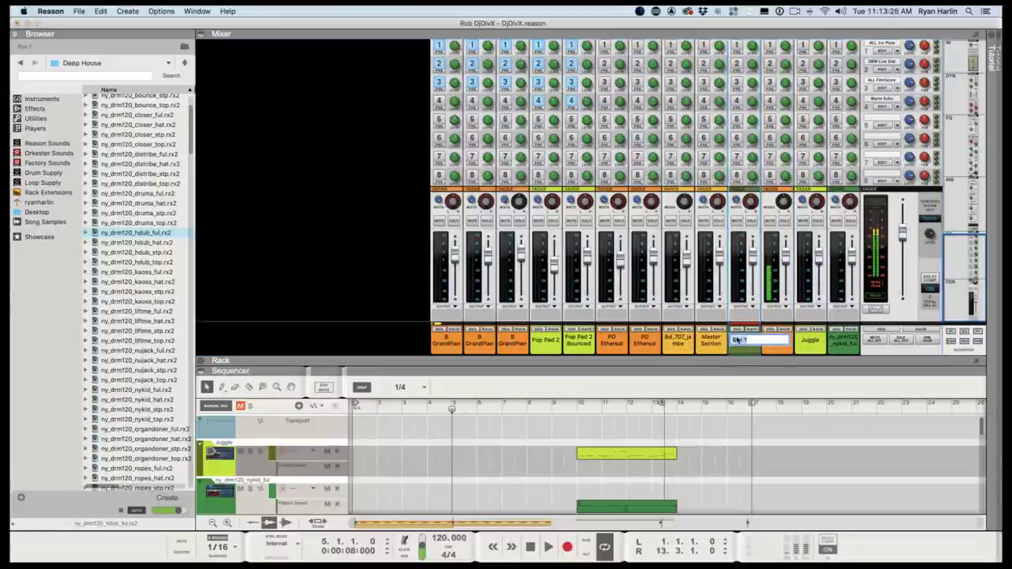
text(Rob Intro)
key(Return)
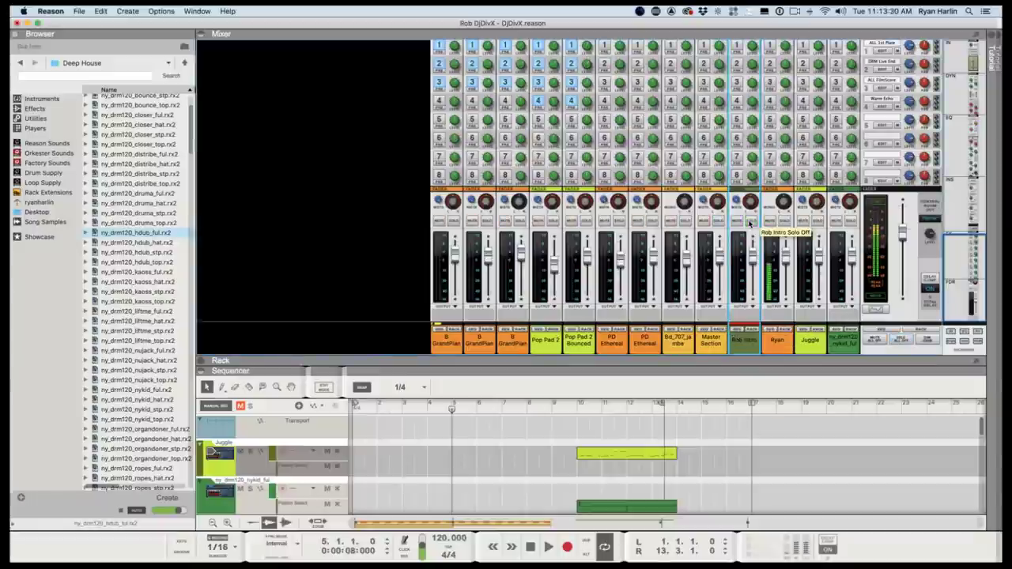
Play the song from 1.1.1 to check whether the piano and pad channels feed the renamed bus.
key(shift+Return)
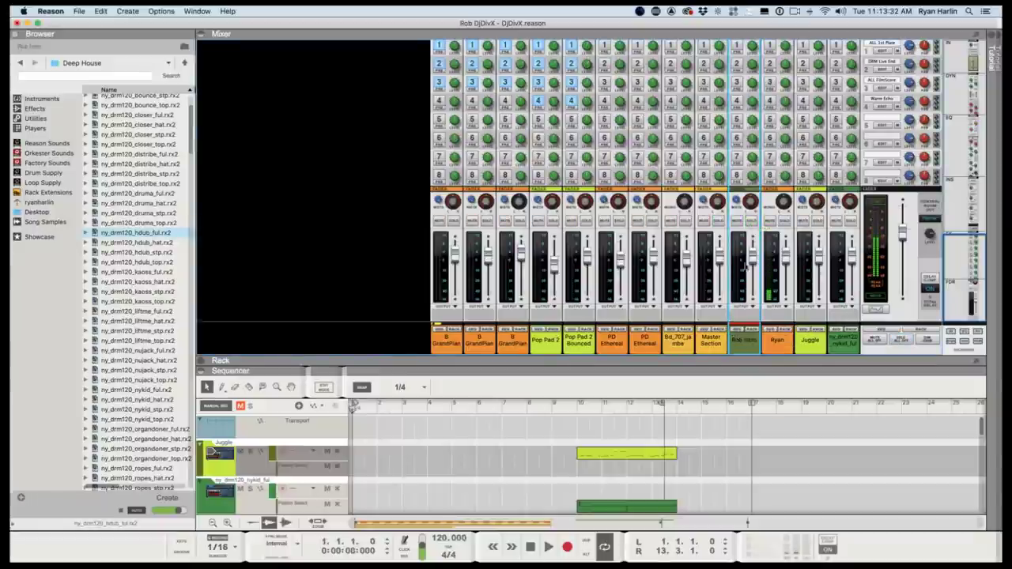
key(space)
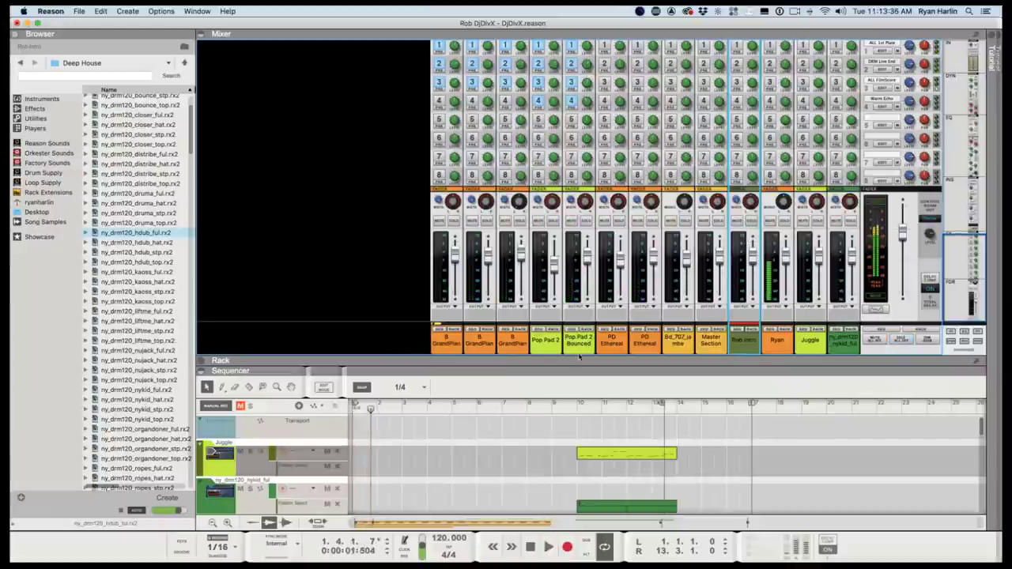
right_click(742, 345)
click(742, 345)
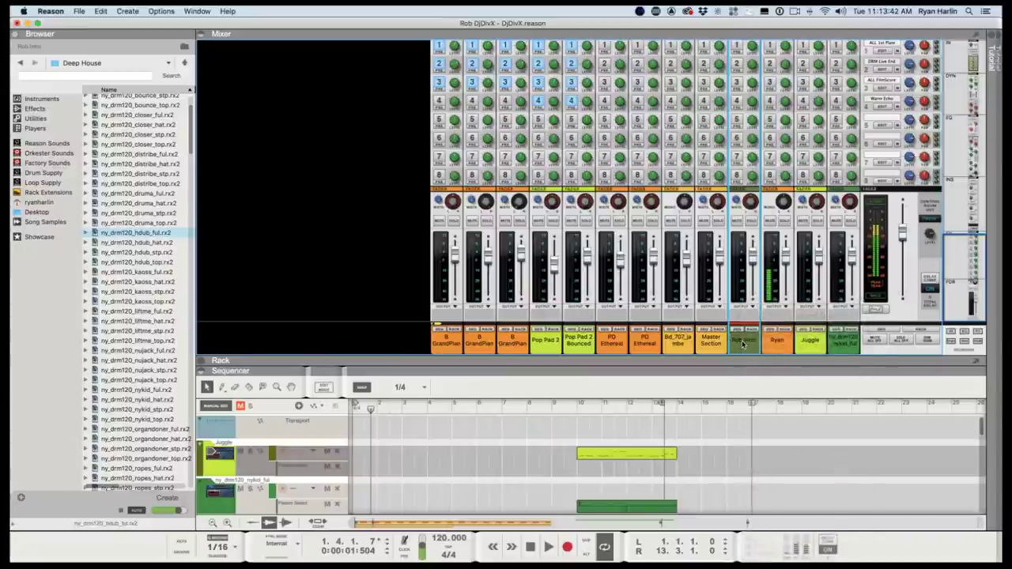
Undo the bus and Audio Track 1 renames, the channel move, and the last output routing change.
key(super+z)
key(super+z)
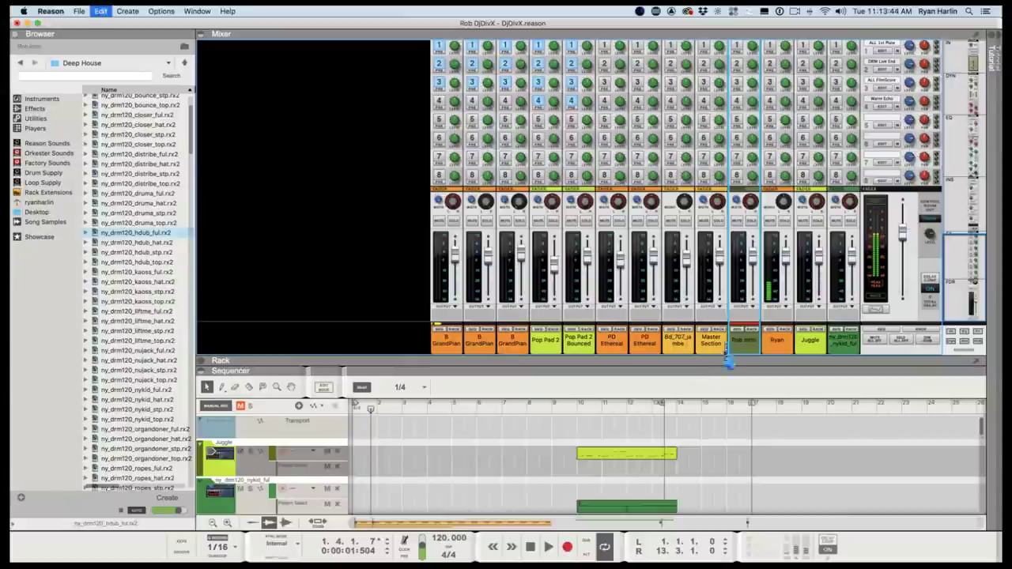
key(super+z)
key(super+z)
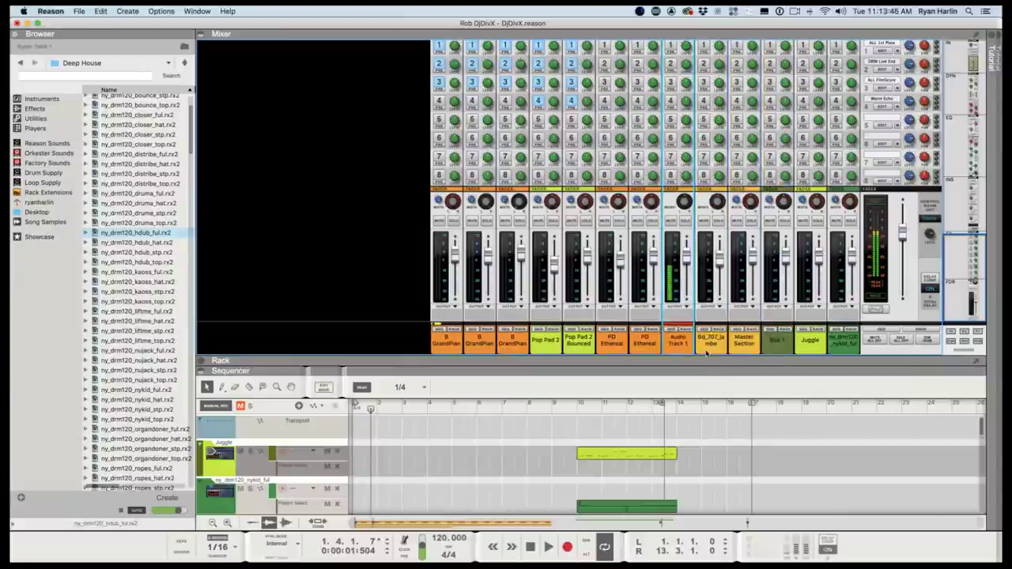
key(super+z)
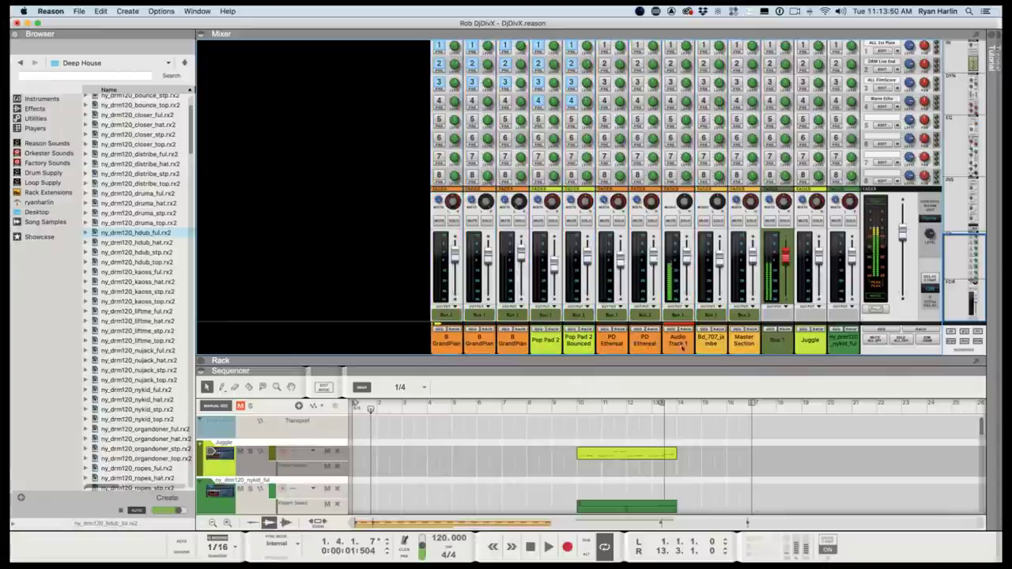
Route only Audio Track 1's output away from Bus 1 and move its channel after the bus.
click(679, 315)
click(687, 326)
drag(680, 340, 787, 342)
Name the Bus 1 channel with the collaborator's first name followed by "Intro".
double_click(750, 341)
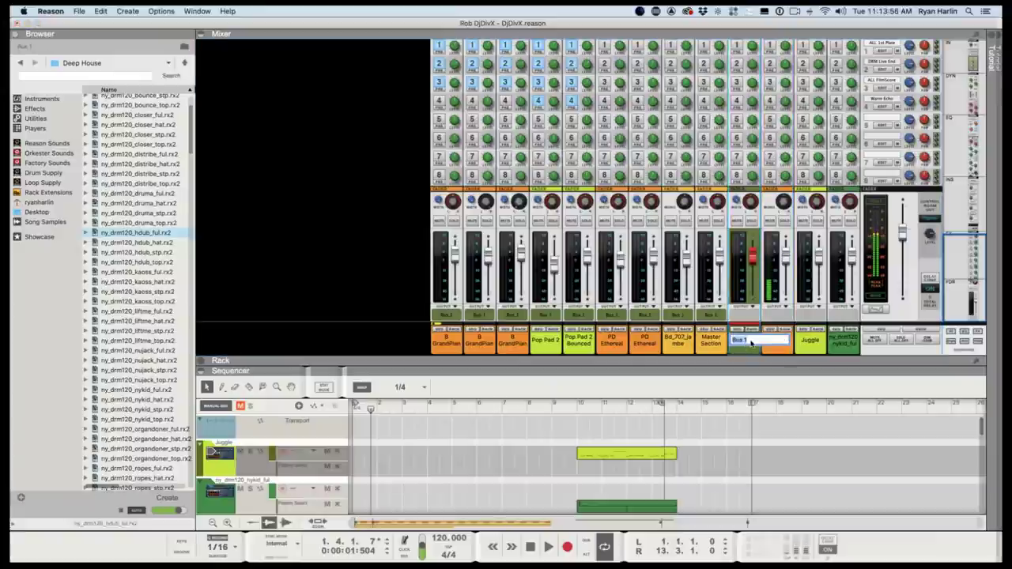
text(Rob Li)
key(BackSpace)
key(BackSpace)
key(BackSpace)
key(BackSpace)
key(Return)
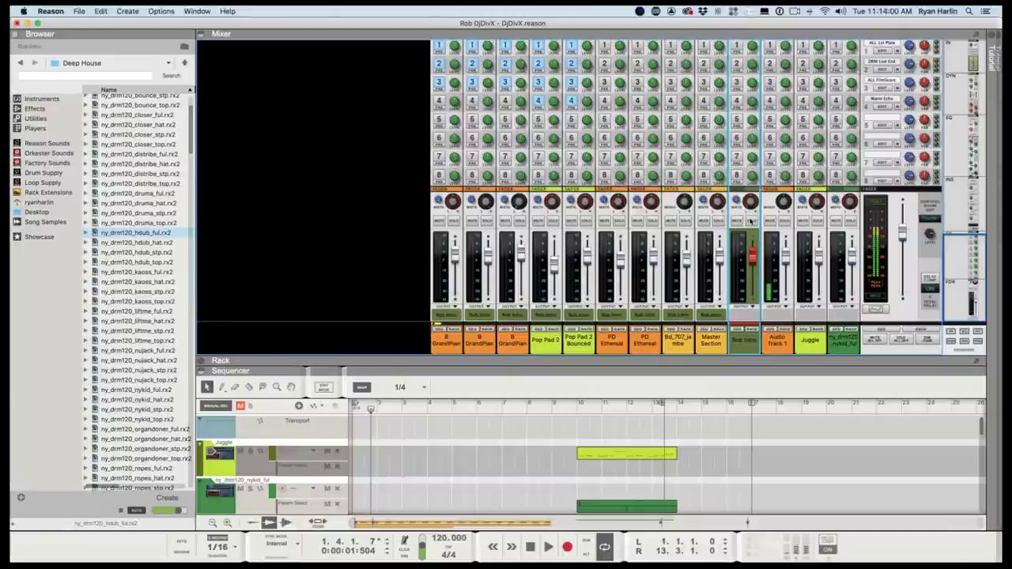
Solo the intro bus, play the song from 1.1.1 to check its routing, and turn the solo off again.
key(space)
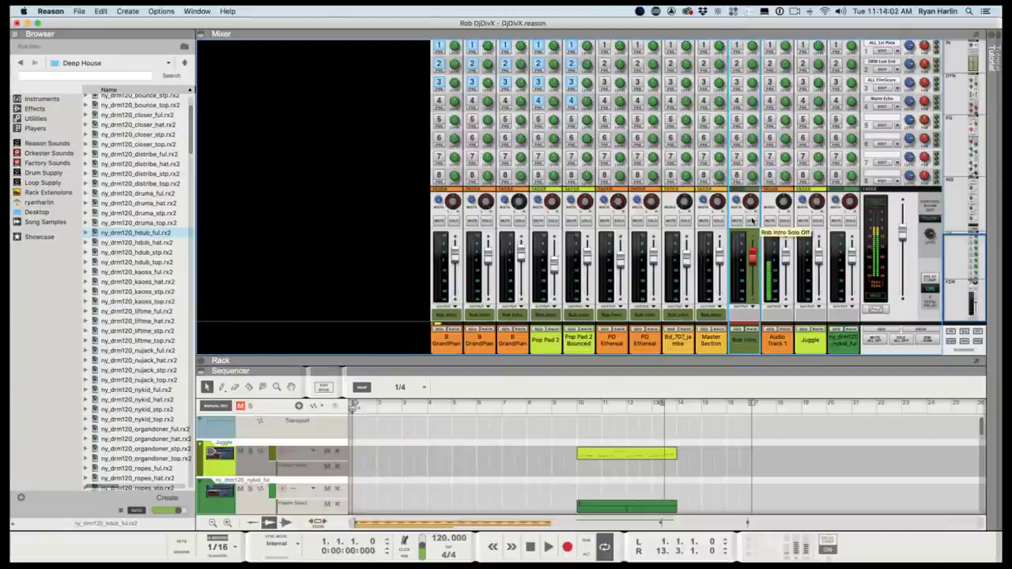
click(754, 221)
key(space)
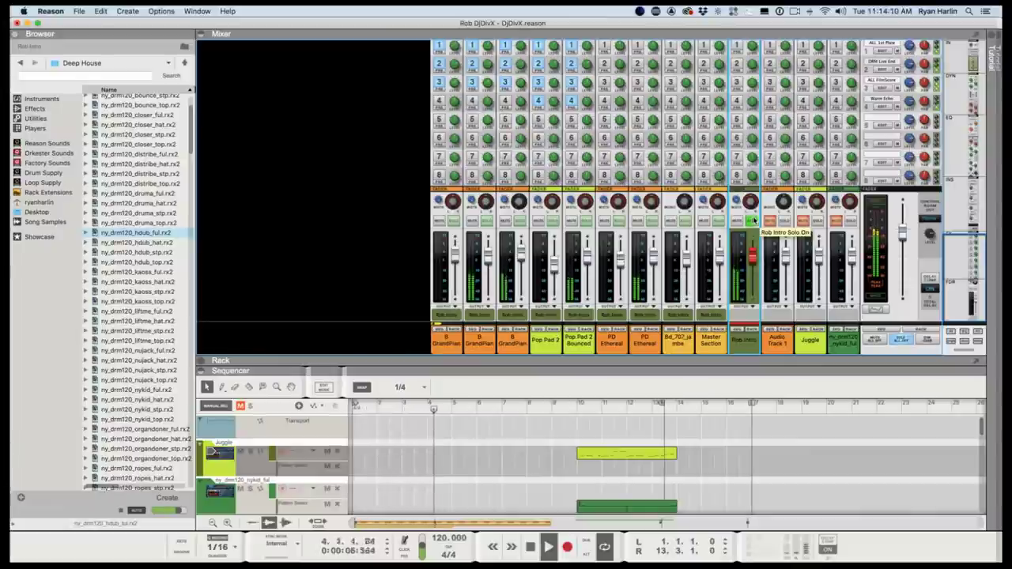
key(space)
click(753, 221)
Shrink the mixer, locate the intro bus's mix channel device in the rack, and open its insert section.
drag(692, 380, 688, 189)
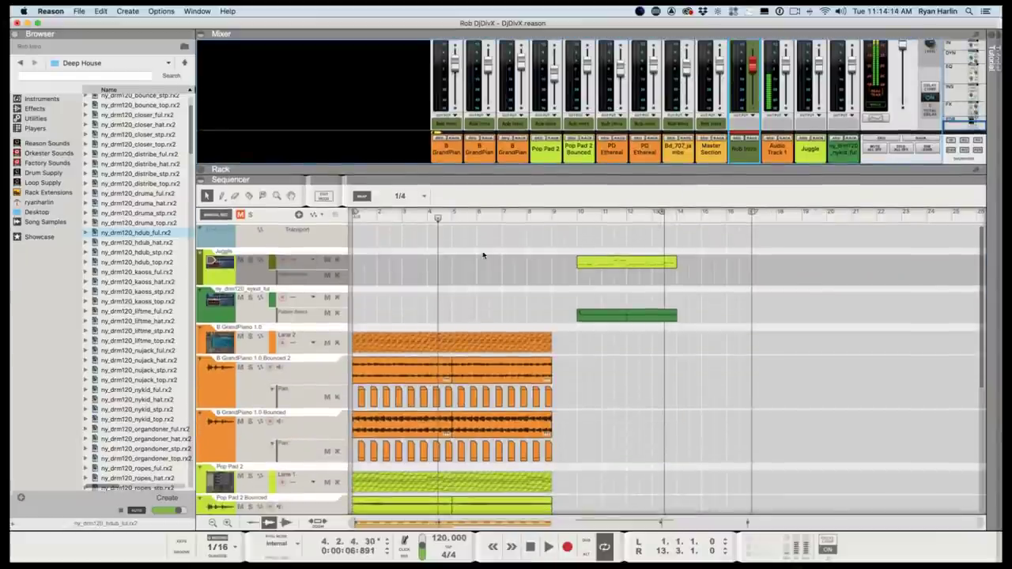
click(751, 138)
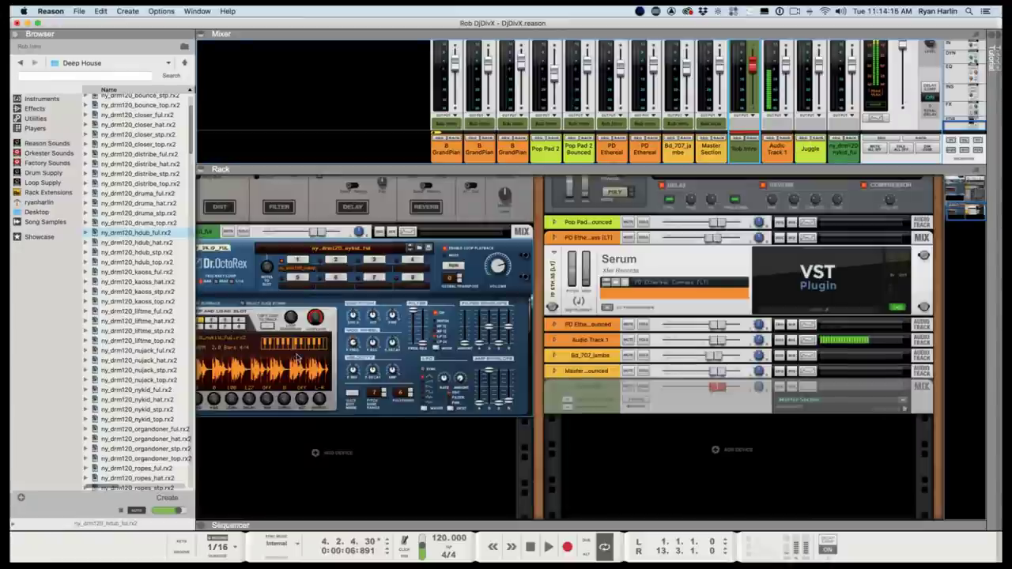
click(566, 410)
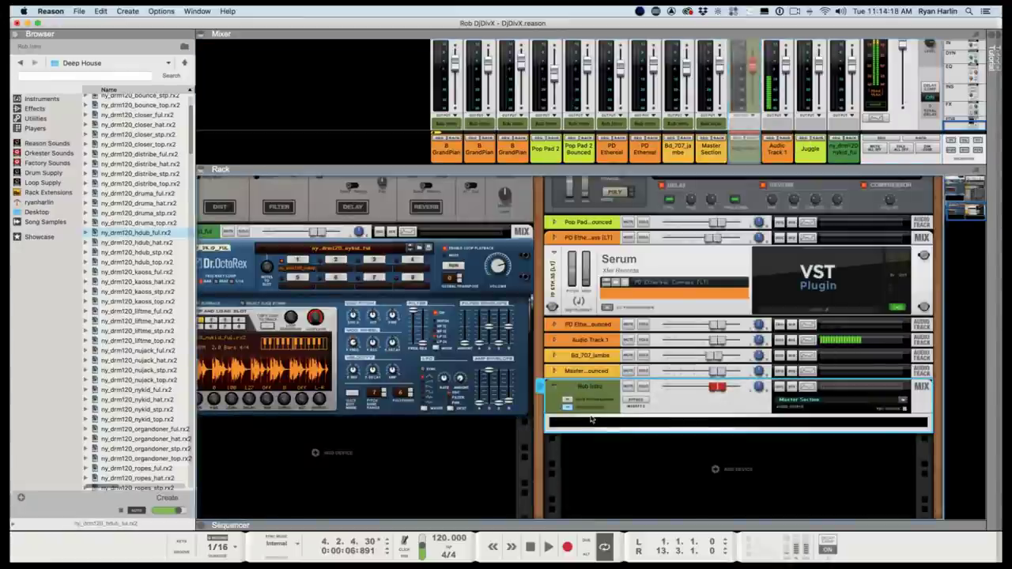
Search the effects for "filter" and add the Classic Filter to the intro bus's insert section.
click(34, 108)
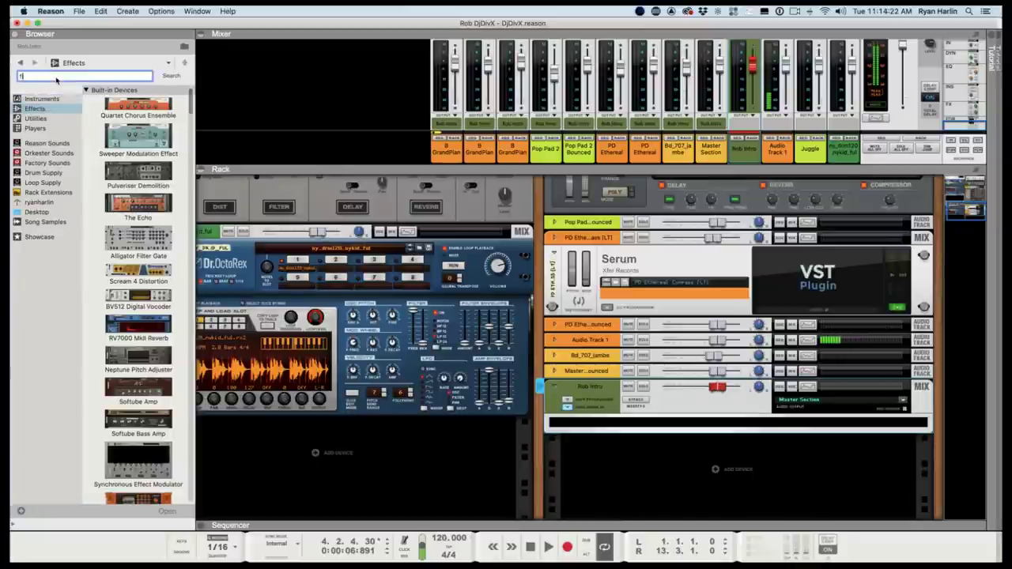
text(filter)
key(Return)
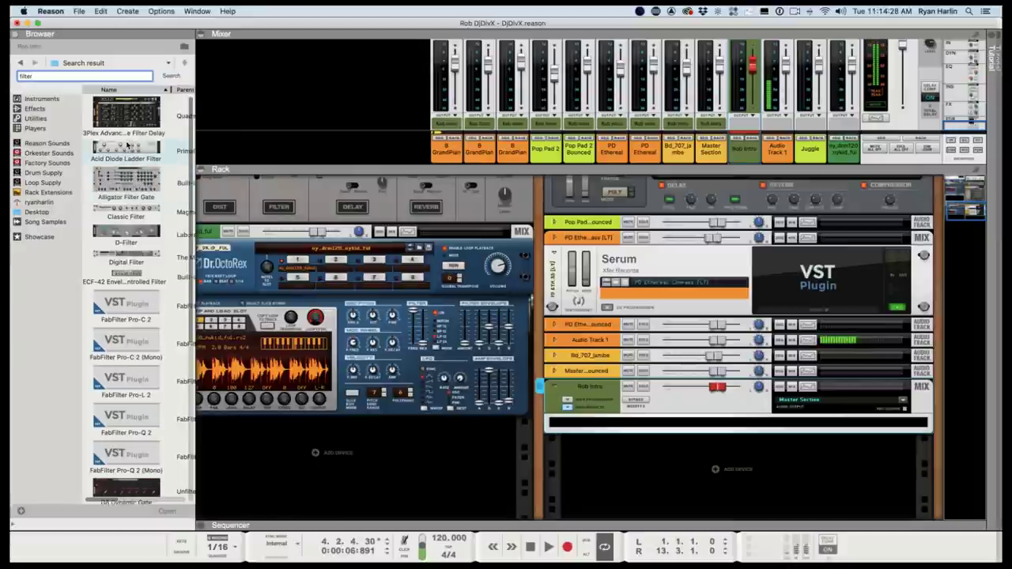
scroll(127, 144, down, 1)
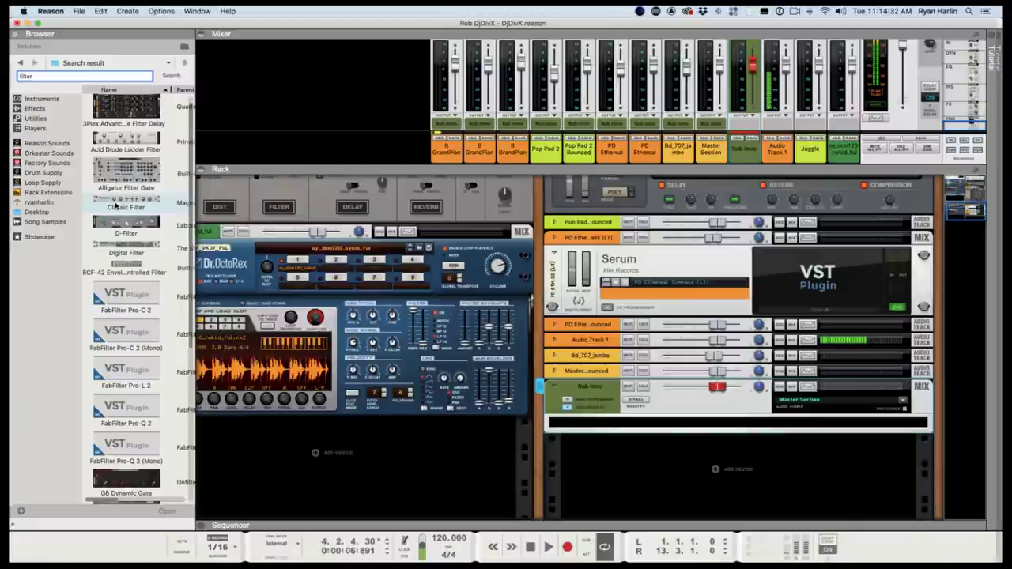
drag(114, 202, 607, 417)
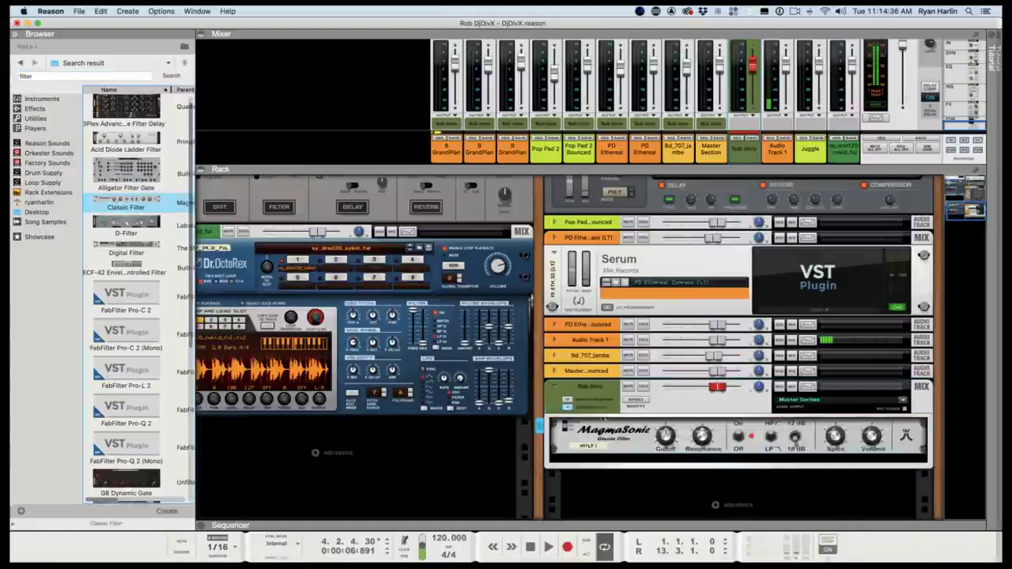
Show the sequencer beneath the rack while keeping the Classic Filter in view.
scroll(617, 410, down, 2)
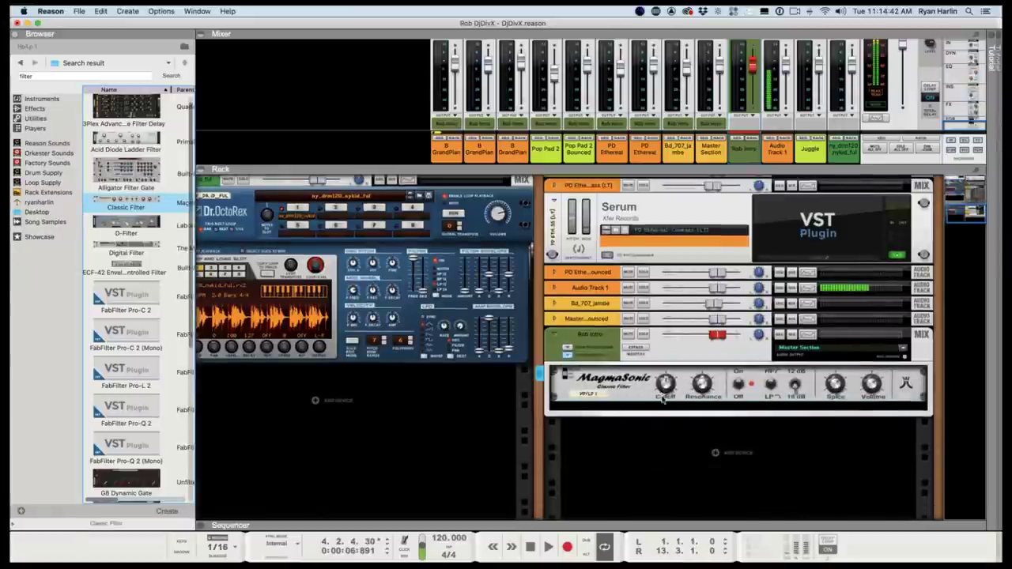
click(697, 393)
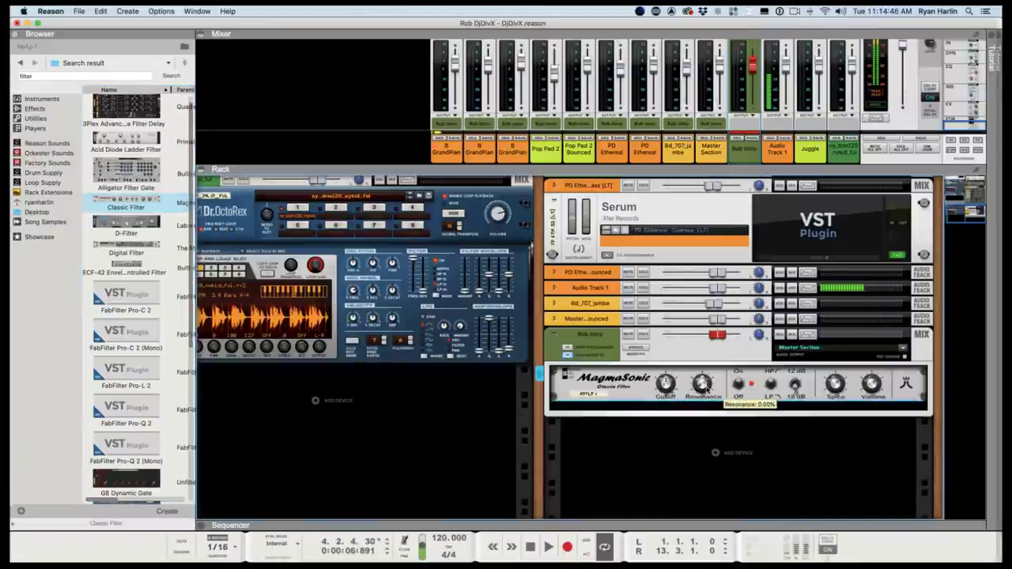
click(609, 526)
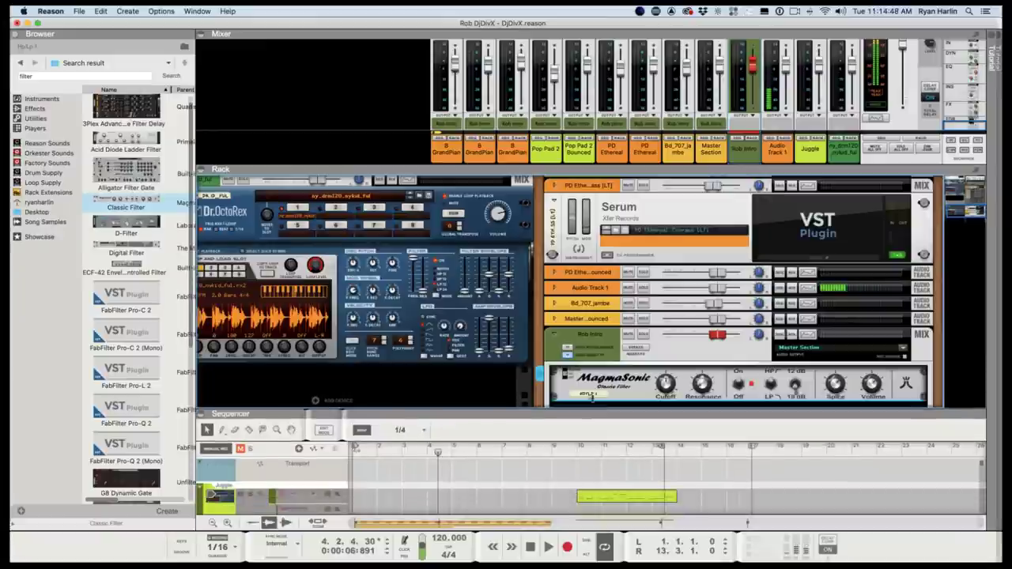
scroll(630, 271, down, 3)
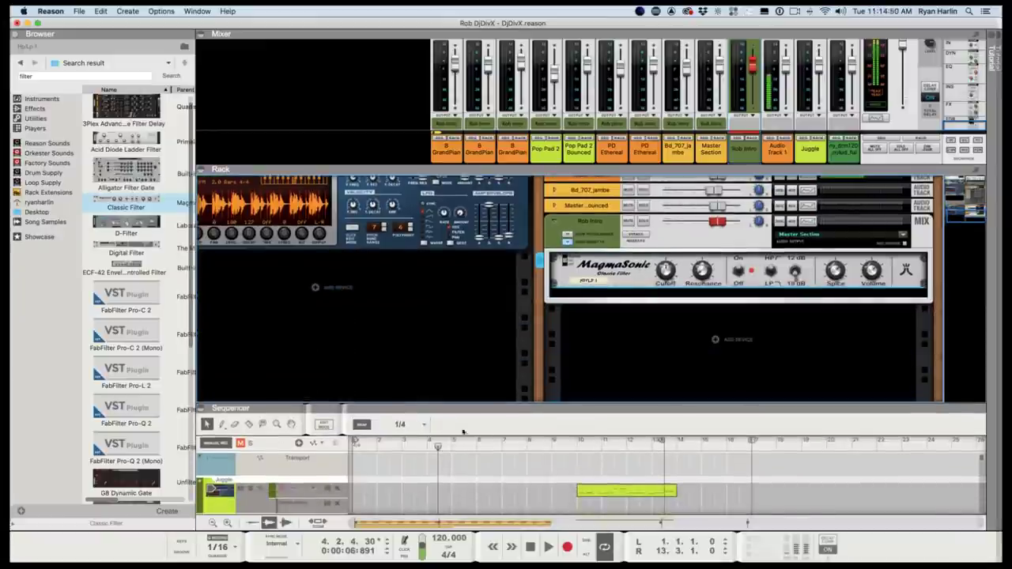
Play the song from 1.1.1 and try the Classic Filter's cutoff on the intro bus.
click(353, 443)
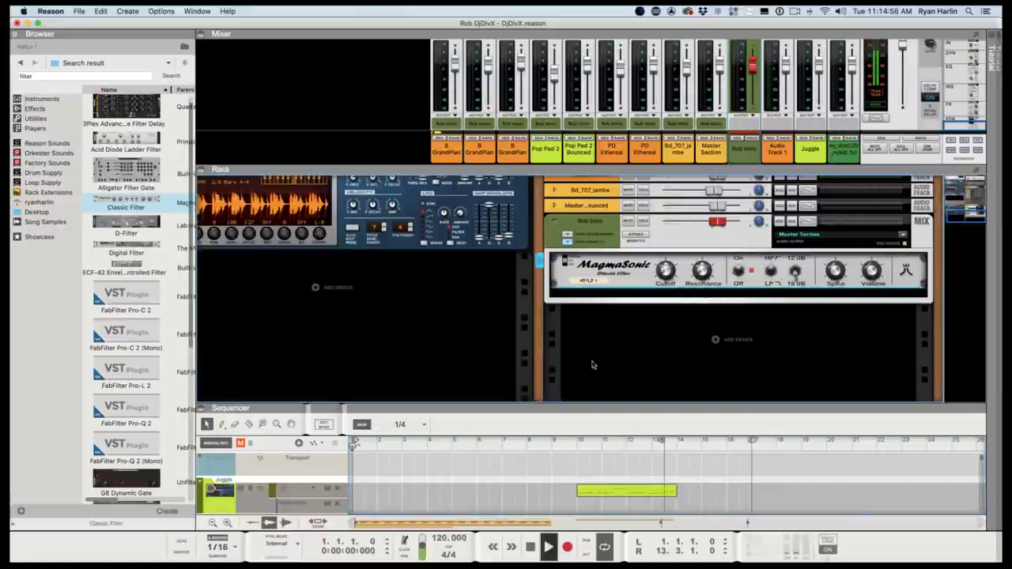
key(space)
drag(667, 259, 656, 233)
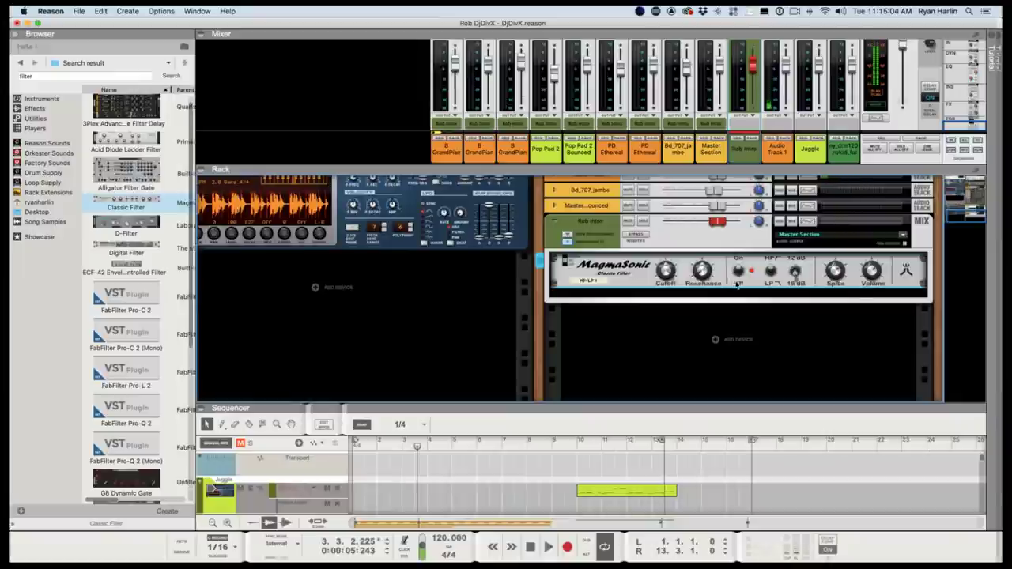
key(space)
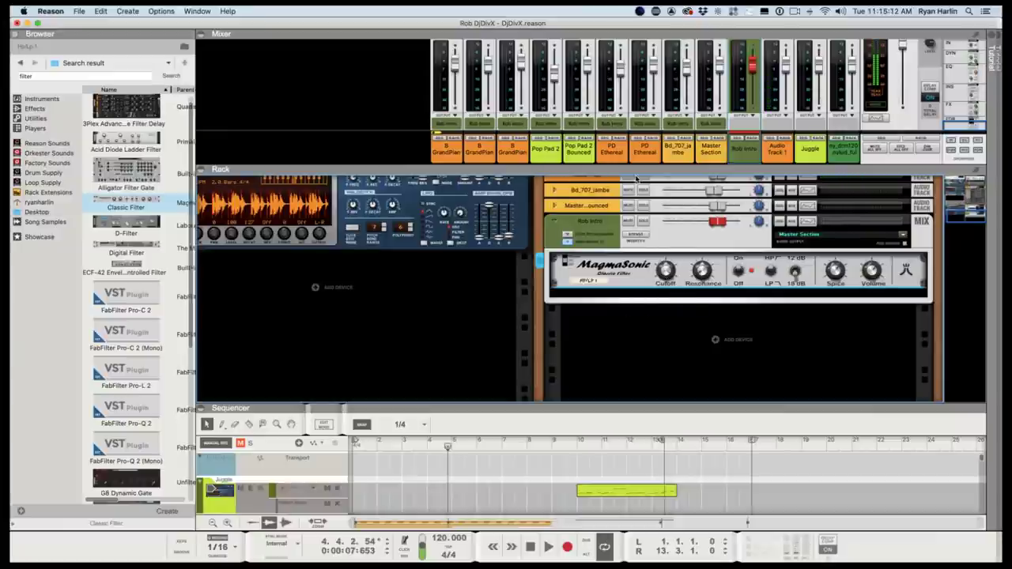
Enlarge the mixer and examine the inserts, sends and faders of the bus-routed channels during playback.
drag(636, 176, 638, 348)
scroll(621, 251, up, 5)
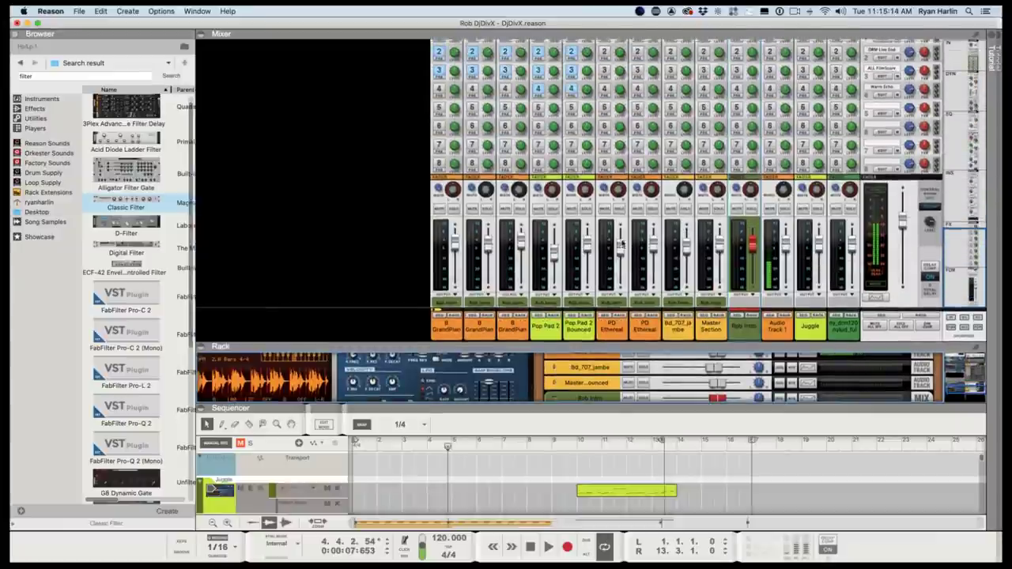
scroll(621, 252, down, 4)
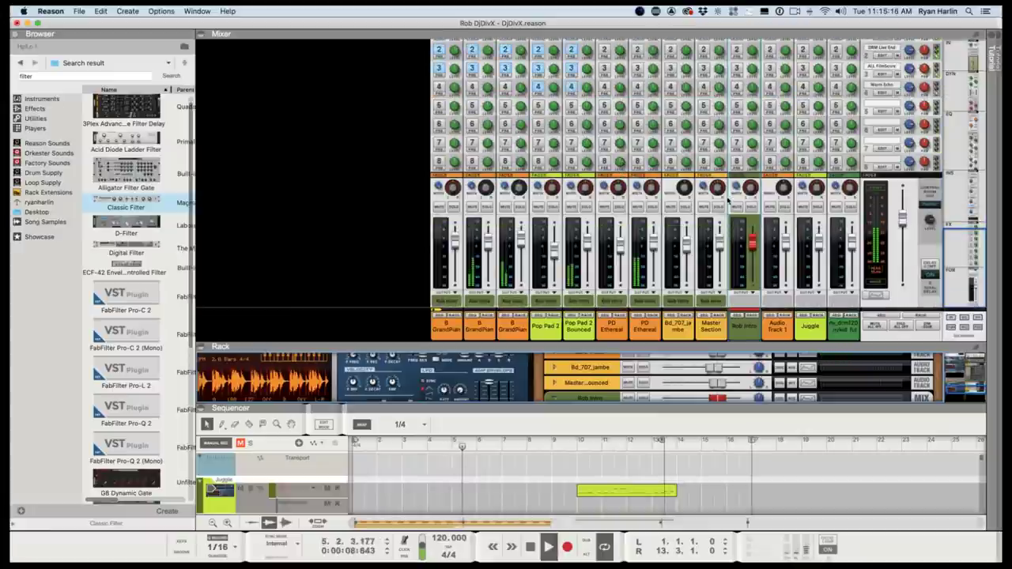
scroll(620, 214, up, 5)
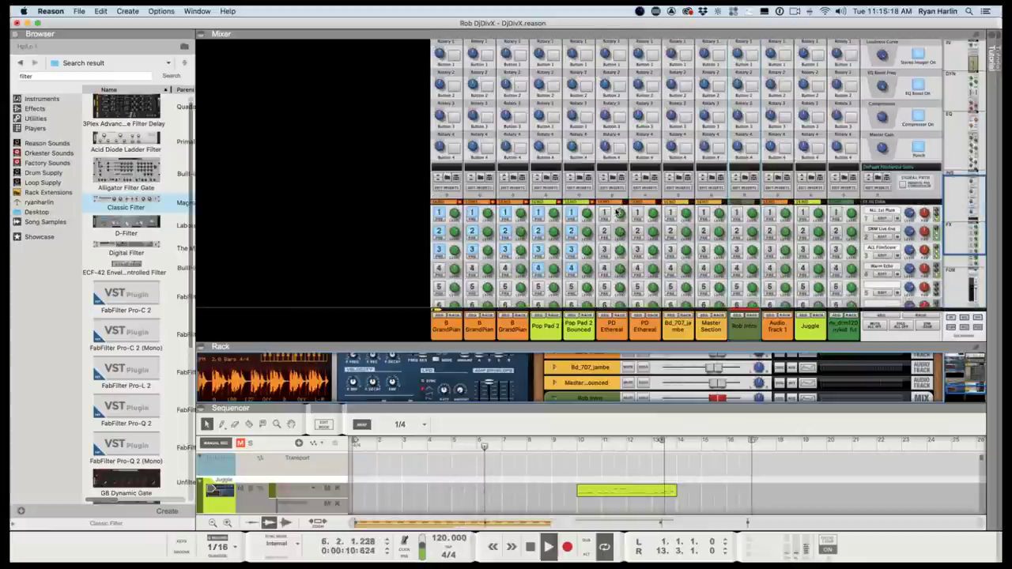
scroll(620, 212, down, 5)
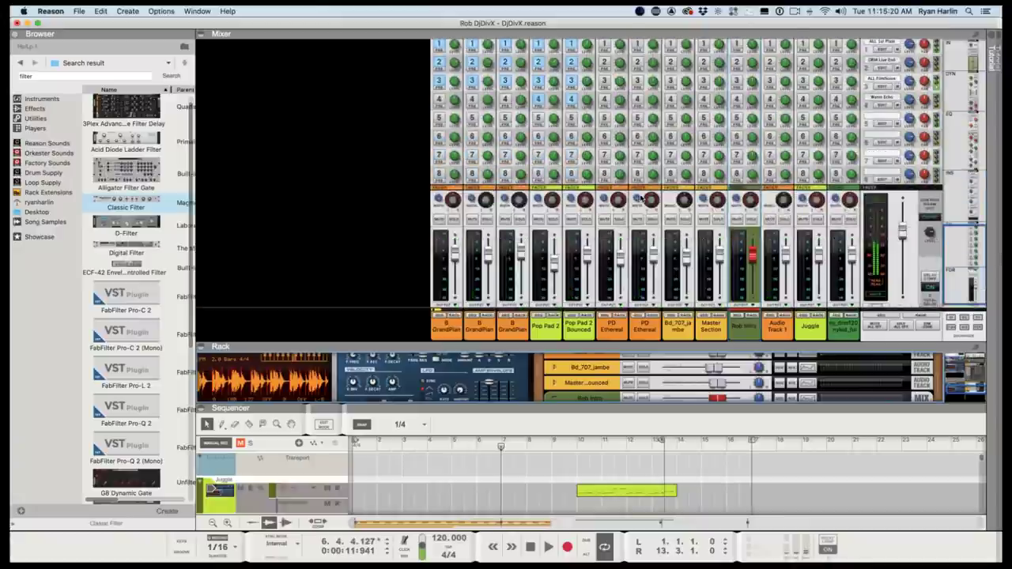
Bring the intro bus's Classic Filter into view, try its cutoff during playback, and set it to 20 Hz.
drag(672, 353, 663, 158)
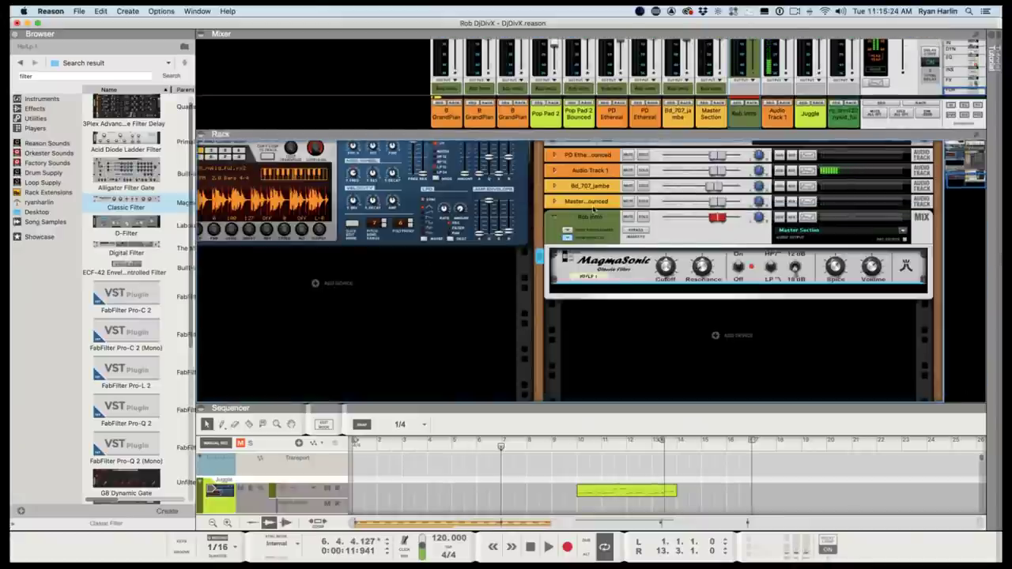
scroll(594, 209, up, 3)
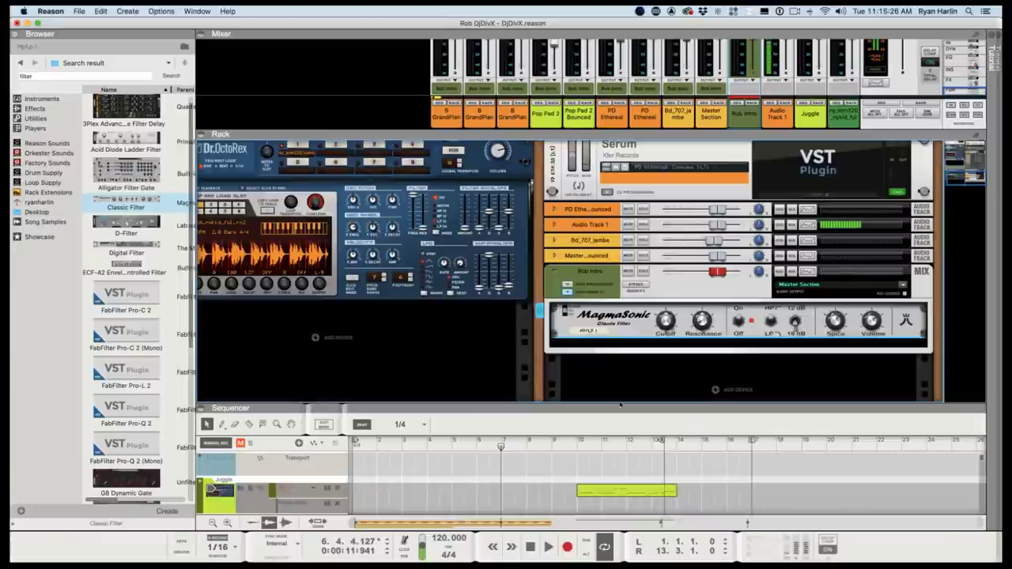
click(590, 442)
key(space)
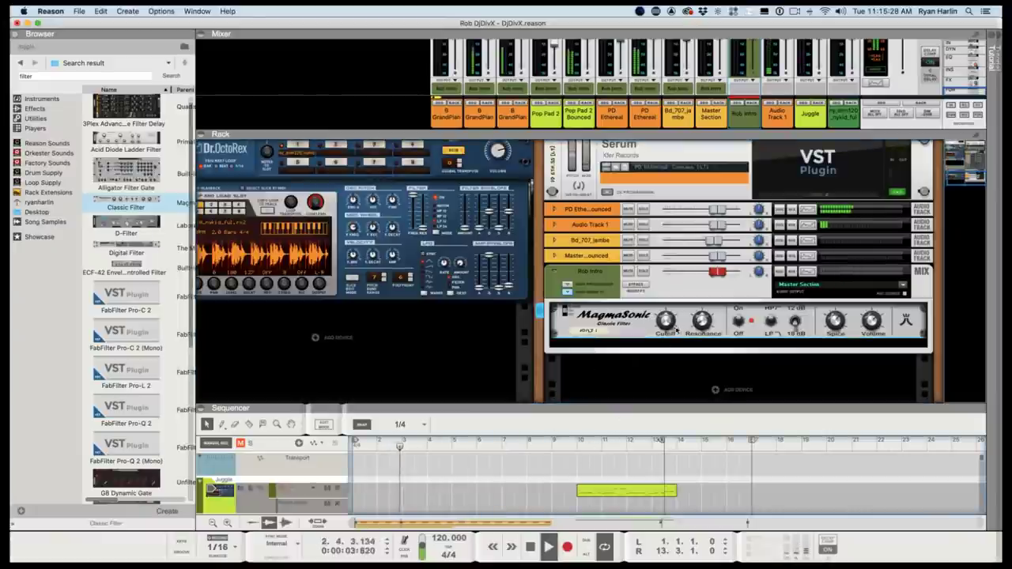
drag(674, 351, 667, 316)
key(space)
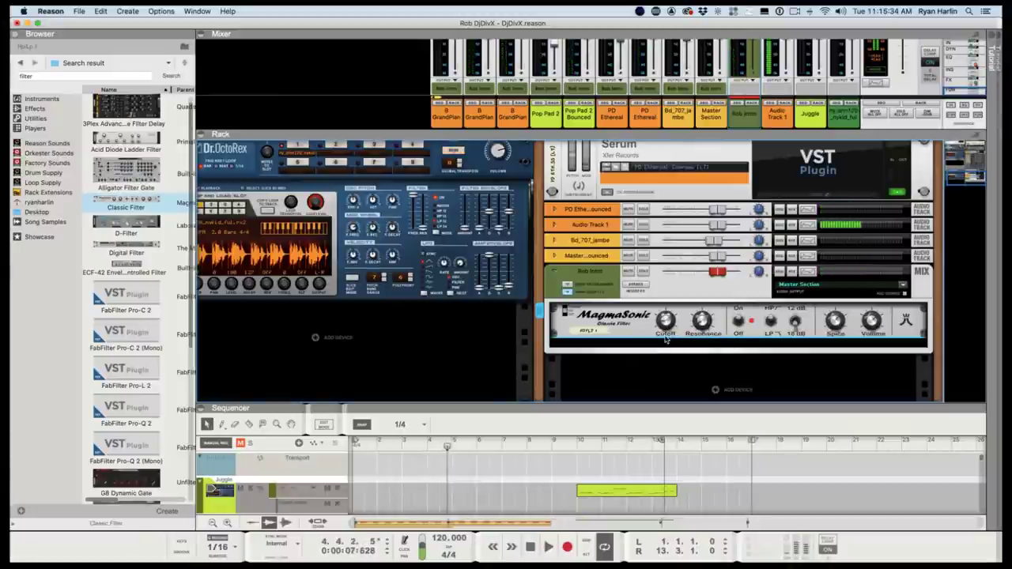
drag(664, 322, 666, 337)
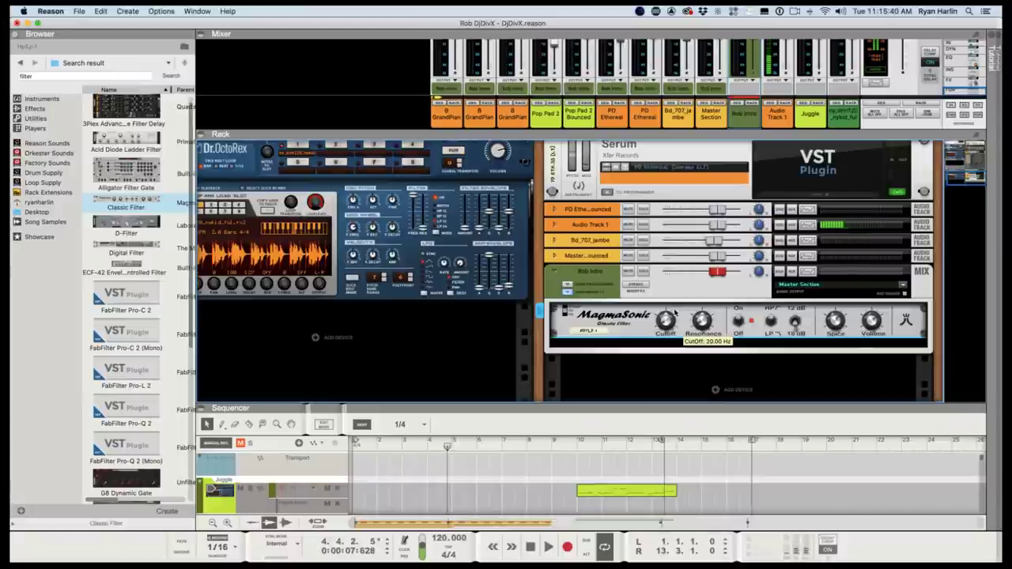
mouse_move(695, 316)
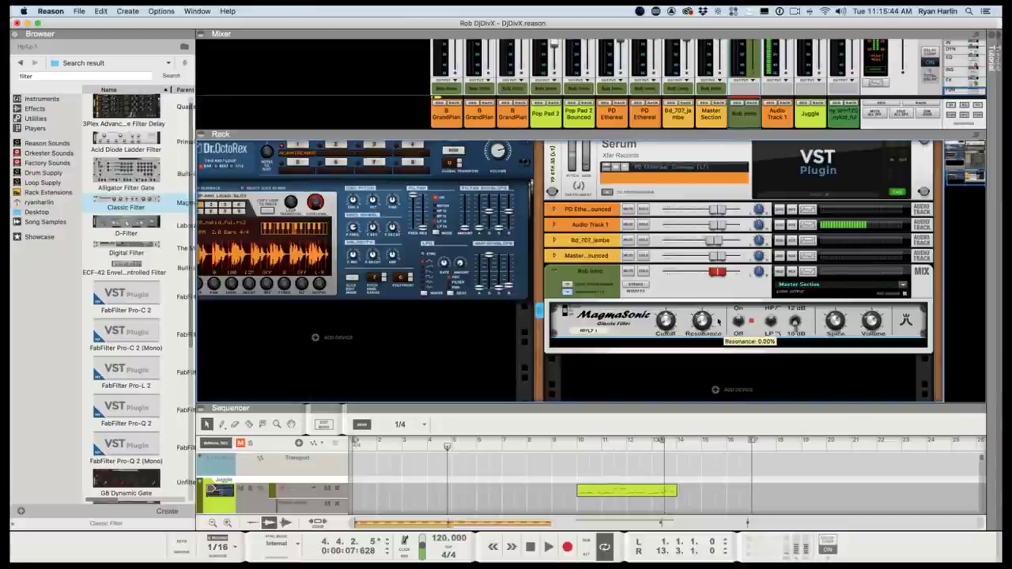
Create a cutoff automation lane for the Classic Filter and draw a four-bar clip on it from 5.1.1.
drag(532, 410, 624, 11)
scroll(644, 162, down, 3)
drag(447, 296, 452, 296)
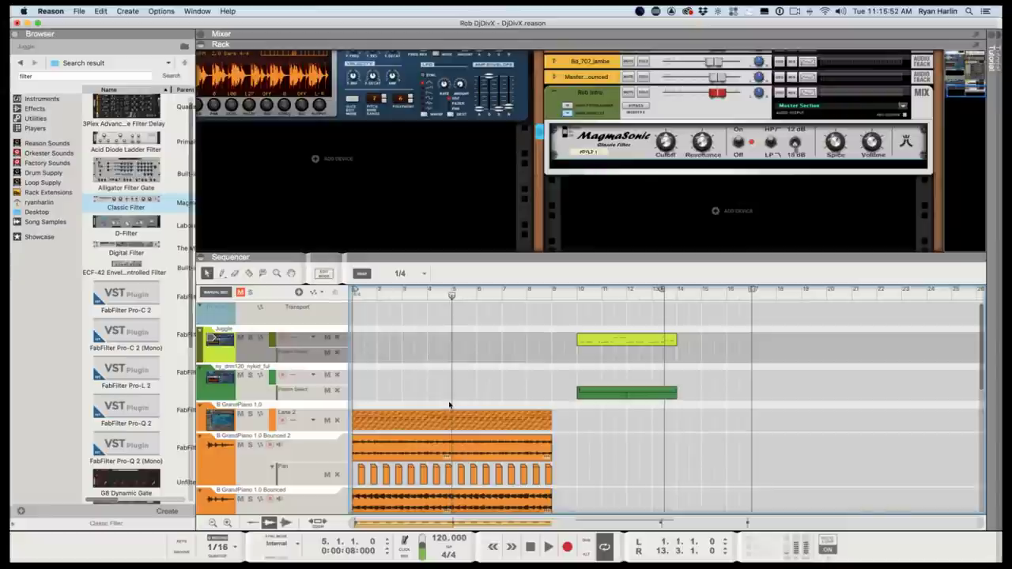
click(663, 143)
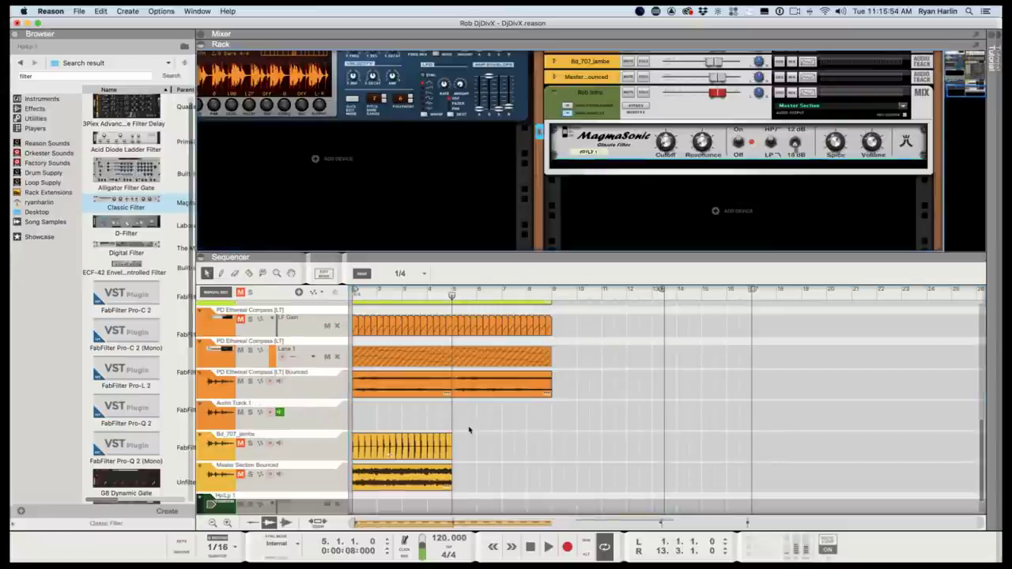
drag(458, 509, 552, 508)
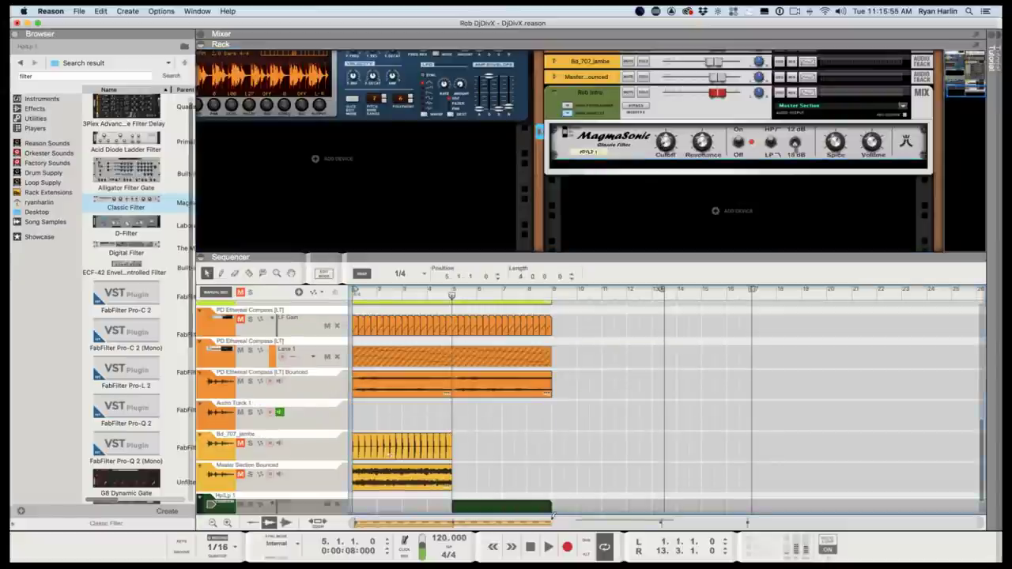
Color the Classic Filter's sequencer track Powder Blue.
right_click(227, 509)
mouse_move(275, 427)
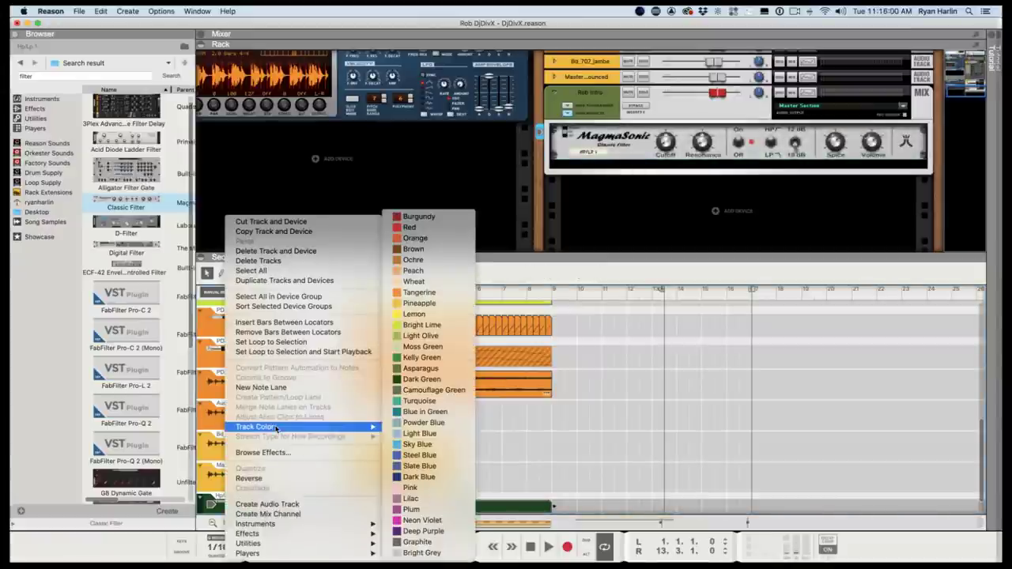
click(421, 423)
scroll(539, 449, down, 1)
scroll(538, 450, down, 1)
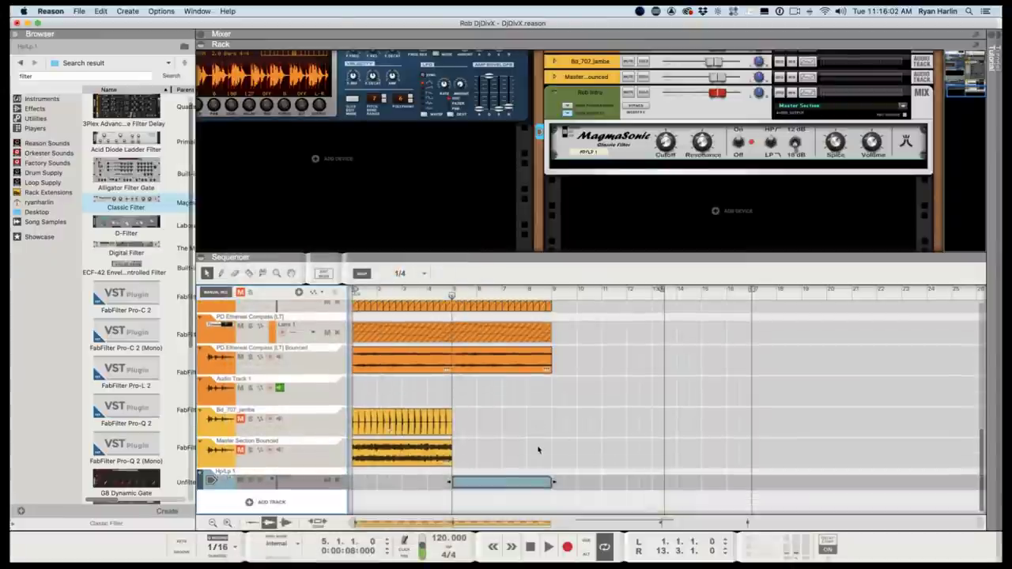
Open the cutoff automation clip and draw a ramp rising from 20 Hz at its start to a high value near its end.
double_click(493, 483)
scroll(485, 439, down, 2)
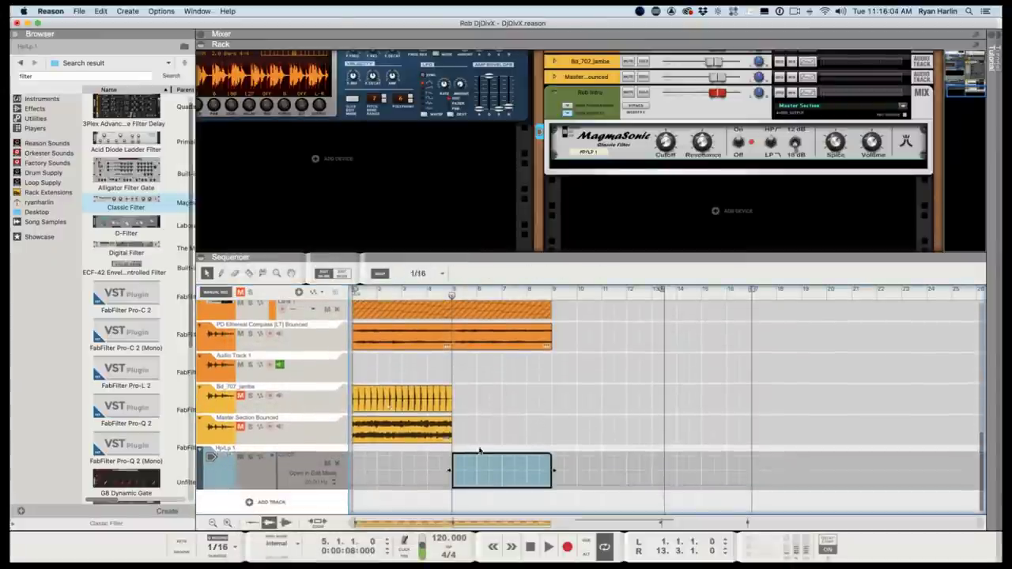
click(463, 492)
click(503, 464)
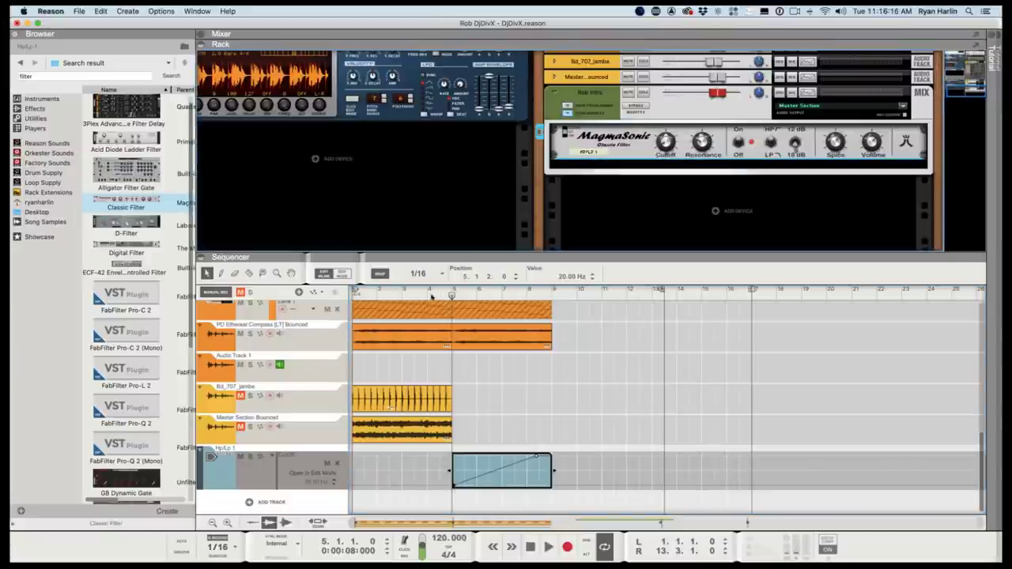
Raise the Classic Filter's resonance to about 28% while the cutoff sweep plays, and replay the sweep from just before bar 5.
key(space)
mouse_move(702, 142)
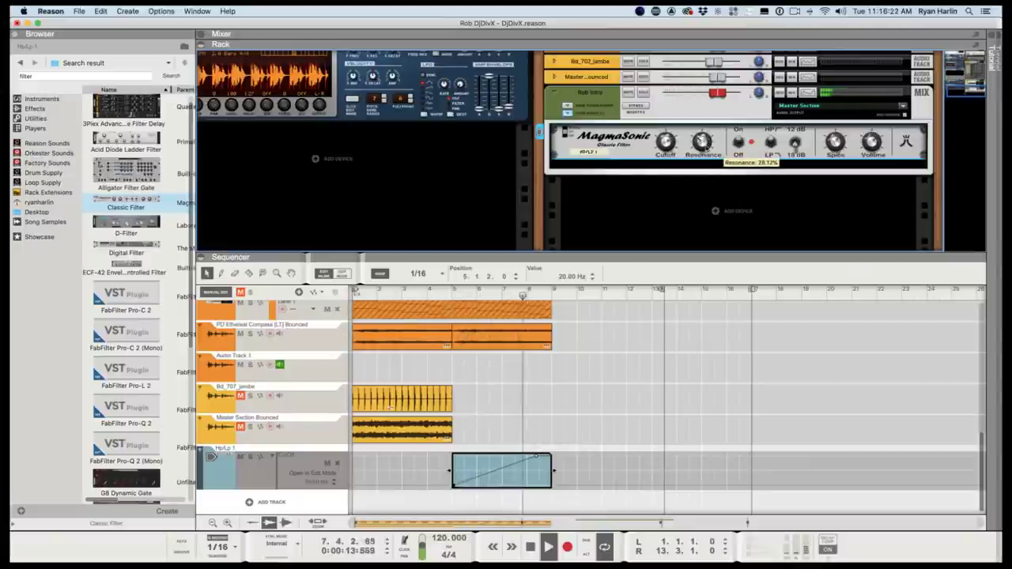
key(space)
click(448, 295)
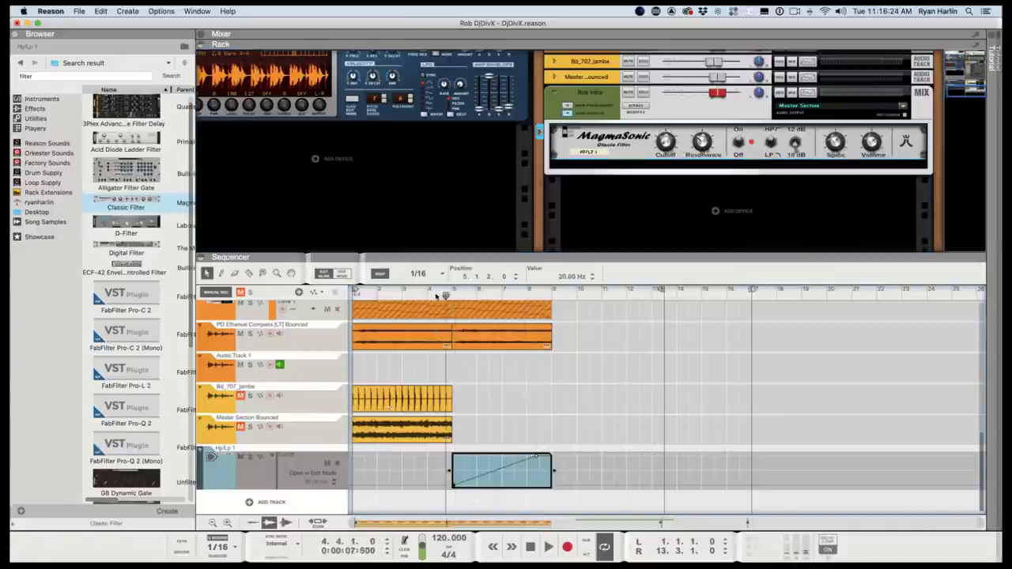
key(space)
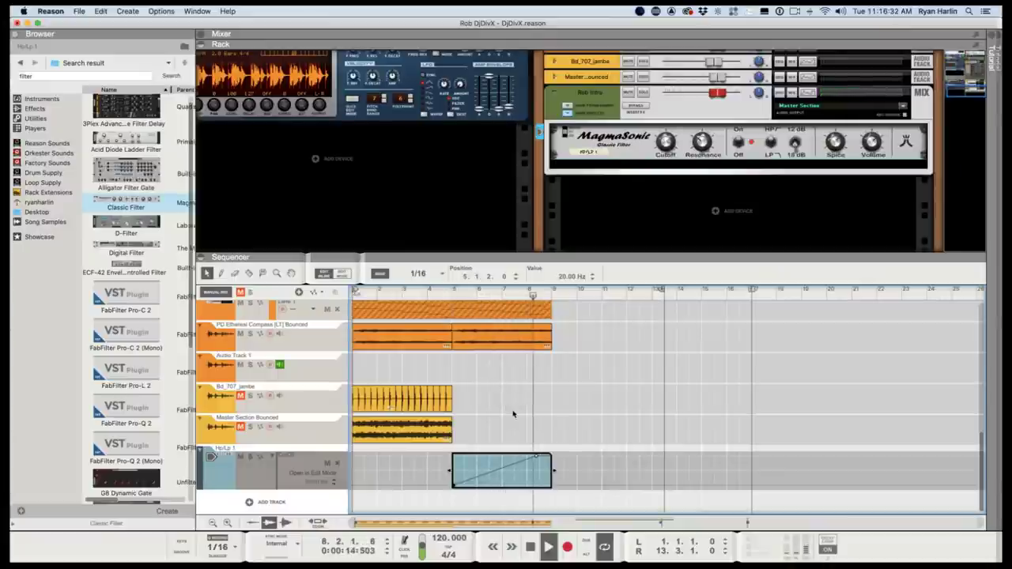
key(space)
Play the piano and pad tracks again from bar 5 and listen for where the intro should break off.
scroll(520, 423, up, 5)
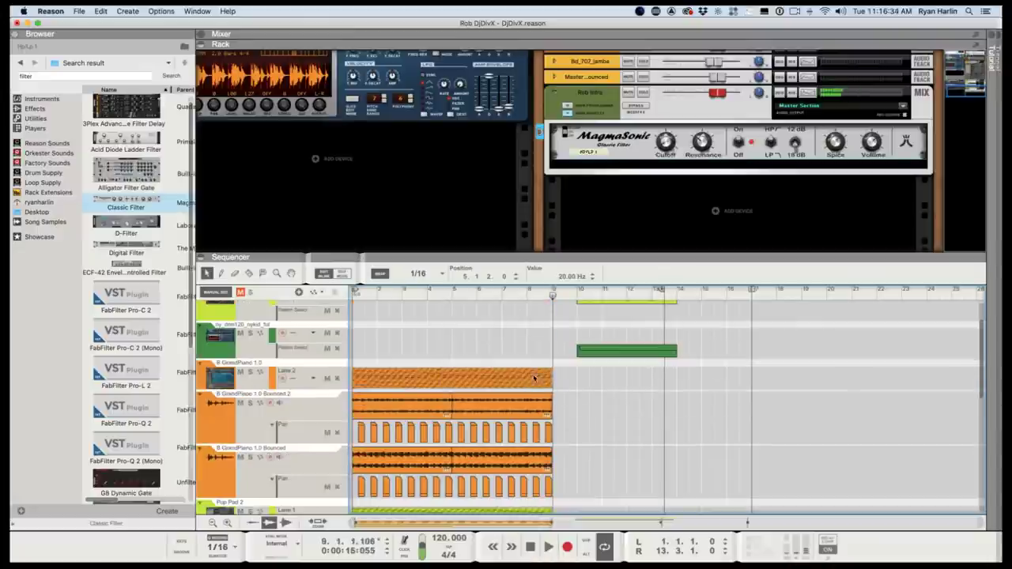
scroll(531, 382, up, 2)
click(530, 295)
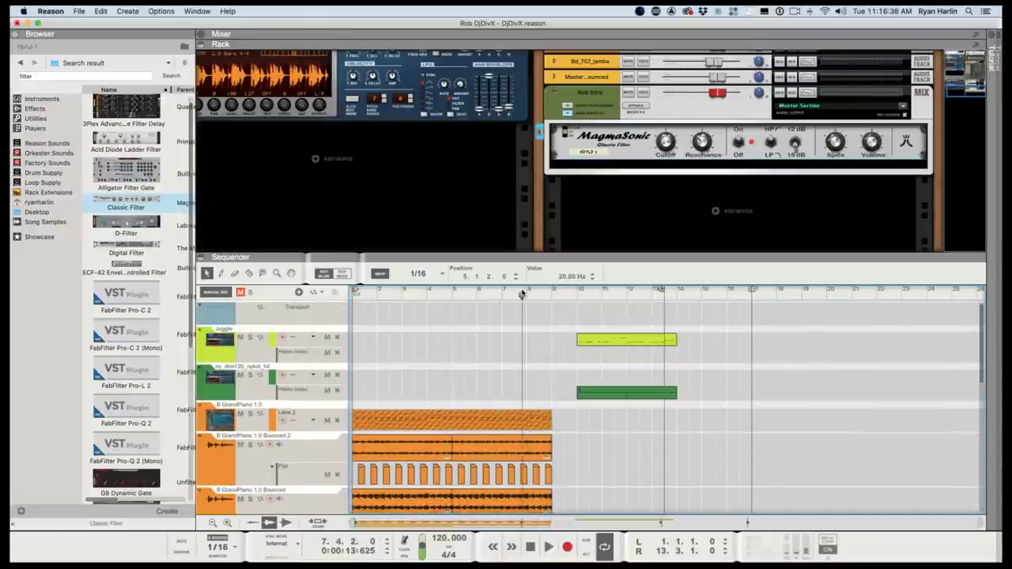
drag(528, 295, 452, 296)
key(space)
scroll(503, 393, down, 2)
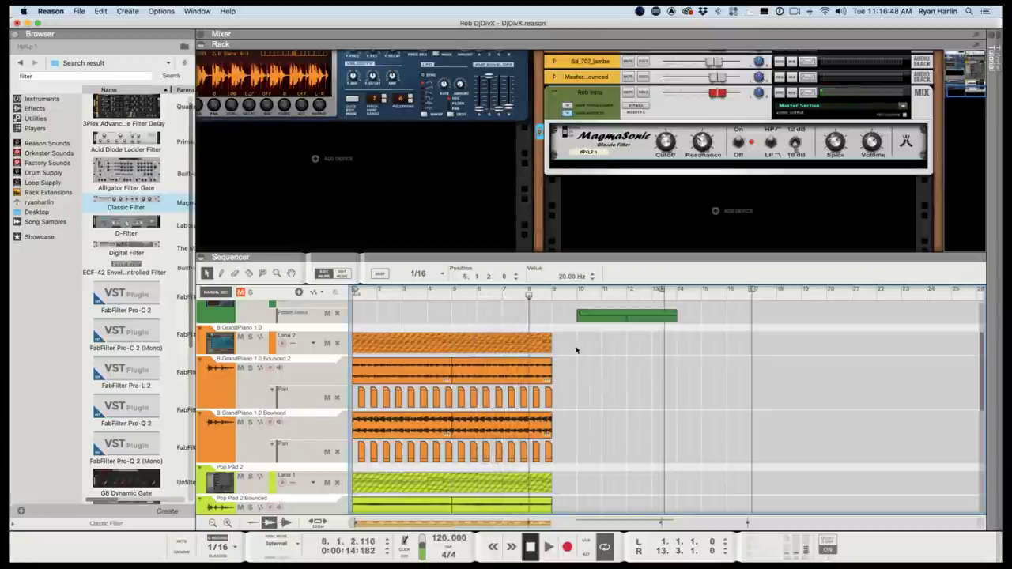
Set the snap to 1/8, cut across all intro clips shortly after bar 8 with the Razor tool, and remove the ends.
scroll(576, 347, up, 1)
scroll(566, 349, up, 1)
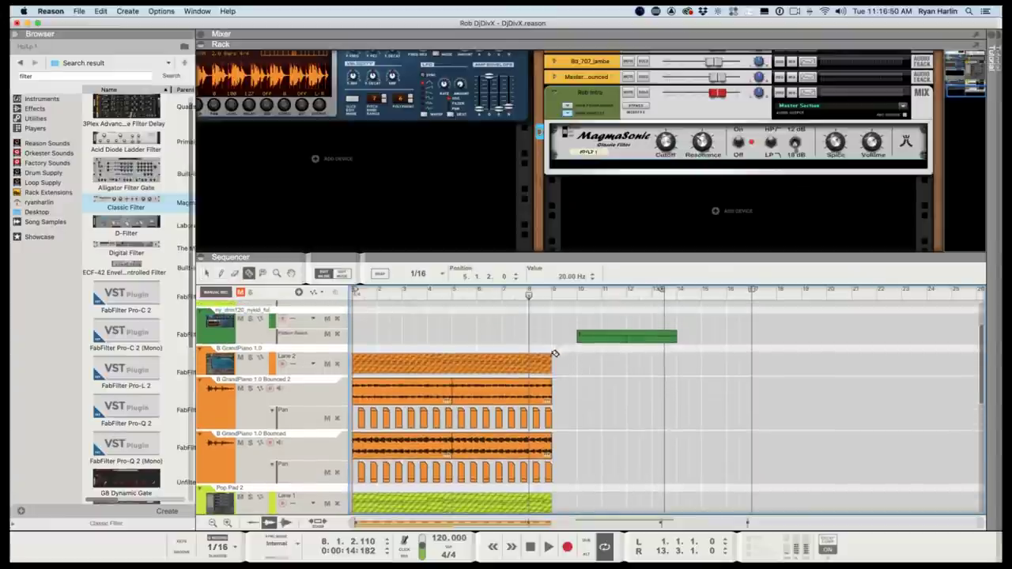
click(419, 274)
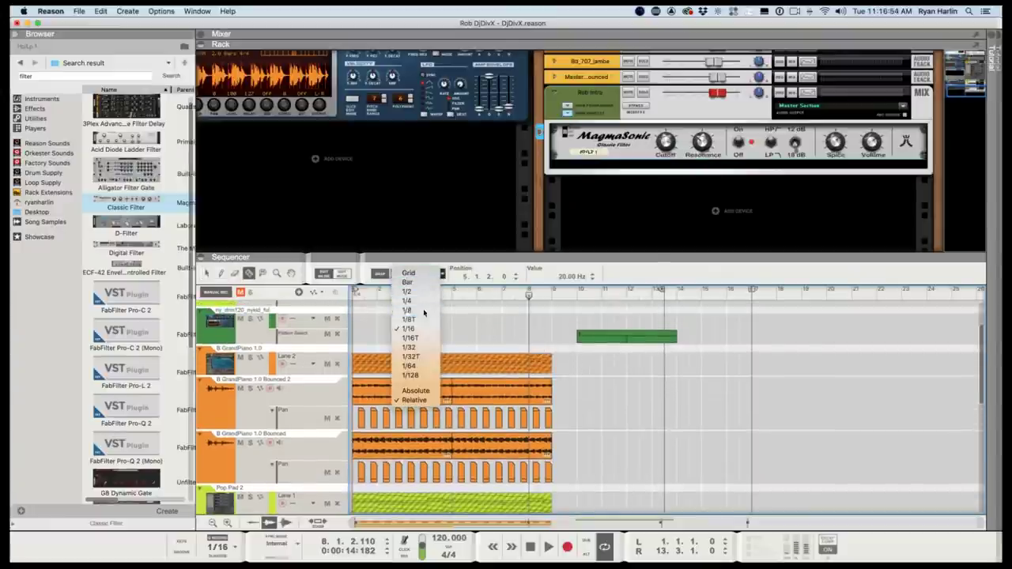
click(416, 311)
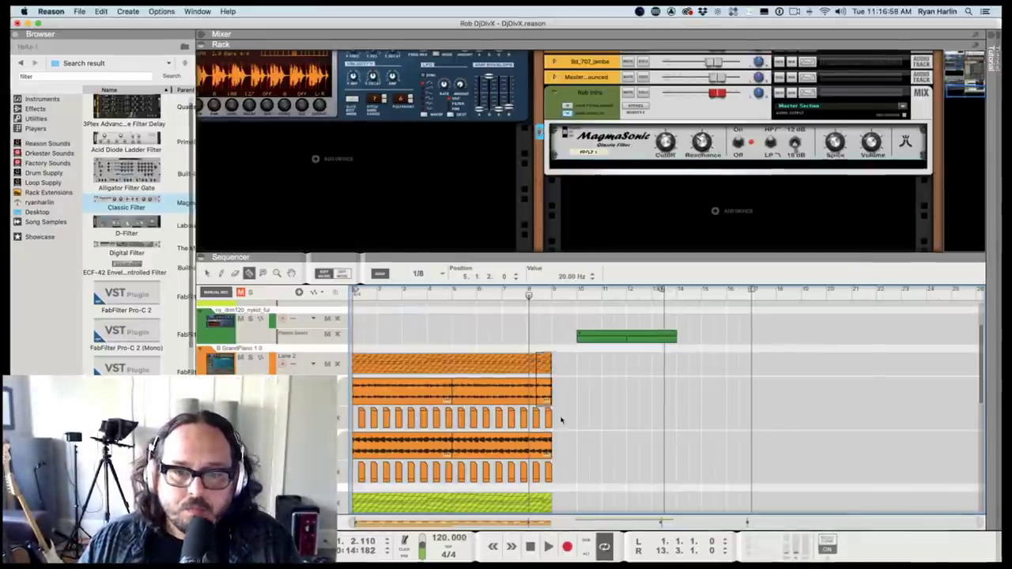
scroll(582, 491, down, 5)
scroll(590, 498, down, 5)
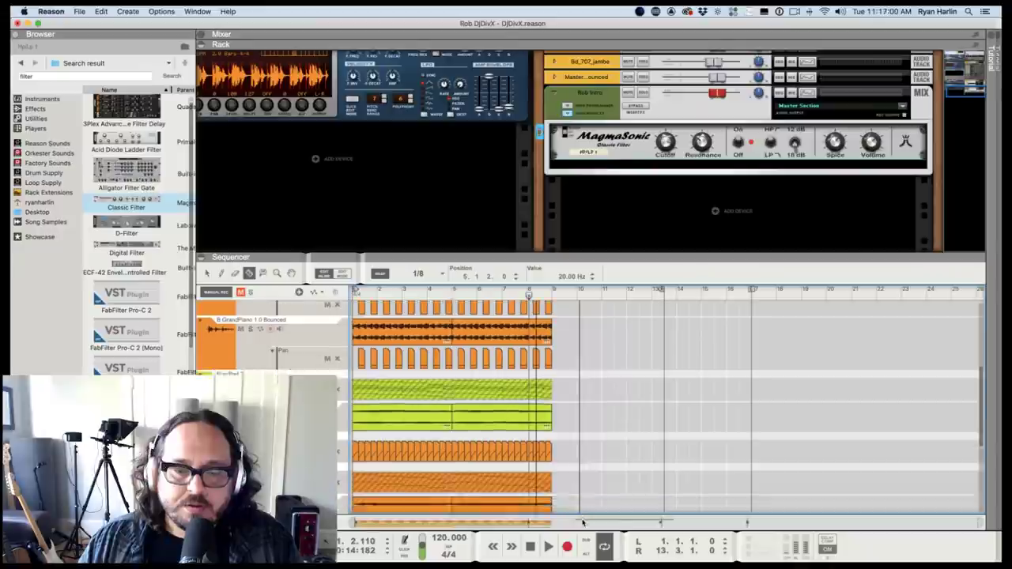
click(602, 494)
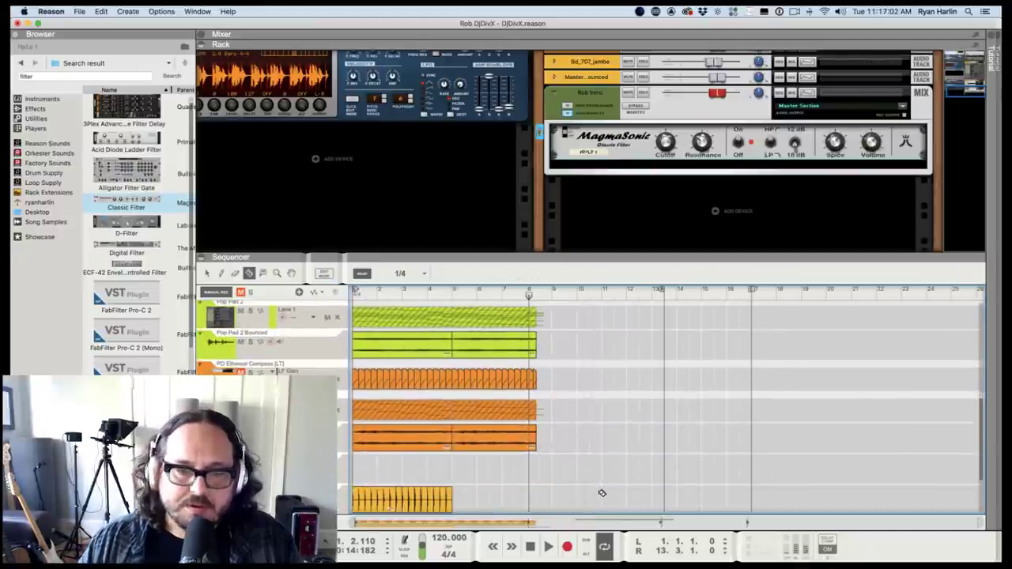
Trim the intro clips further so they all end at 8.1.3, using a 1/8 snap in the arrangement.
scroll(527, 331, up, 5)
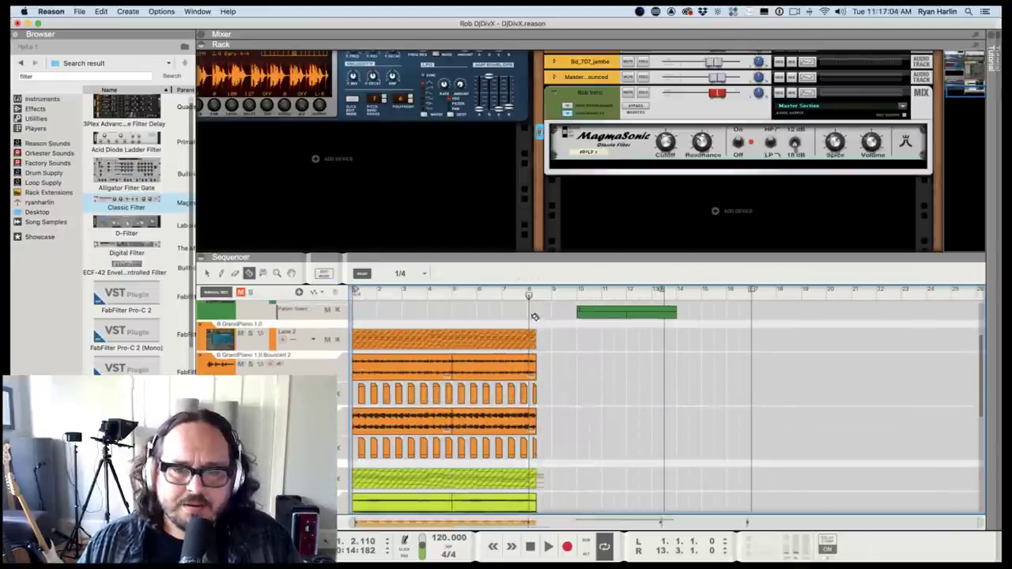
key(q)
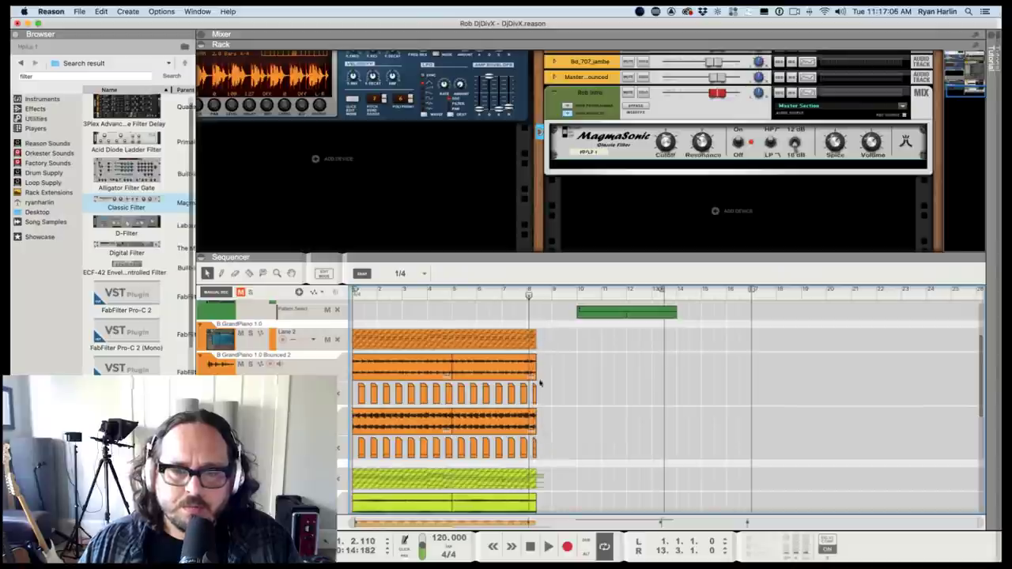
click(527, 295)
drag(528, 296, 601, 467)
click(401, 273)
key(Return)
key(q)
Play the intro's new ending from just before bar 8, and return the song position to the start.
scroll(579, 427, up, 6)
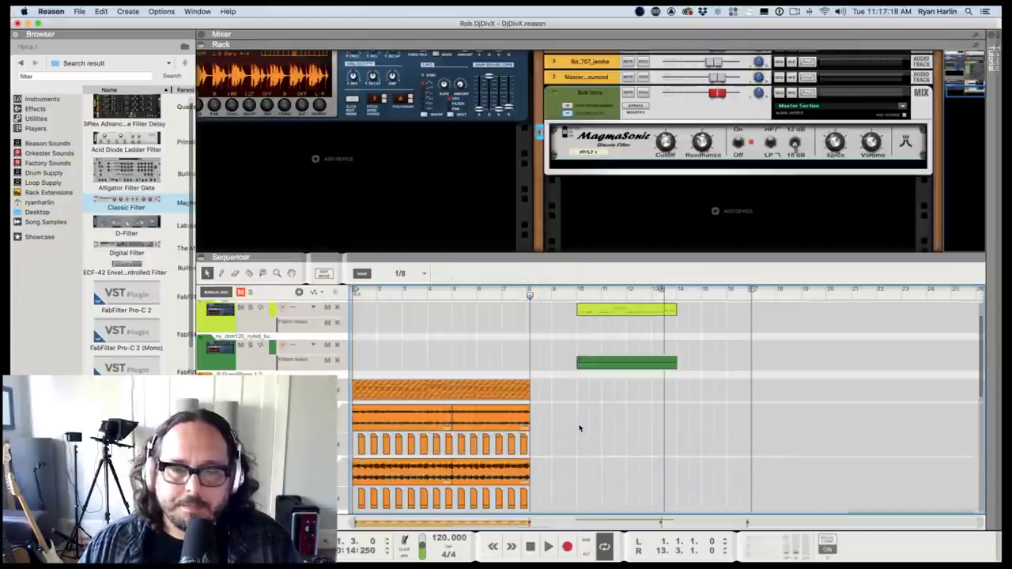
click(519, 294)
key(space)
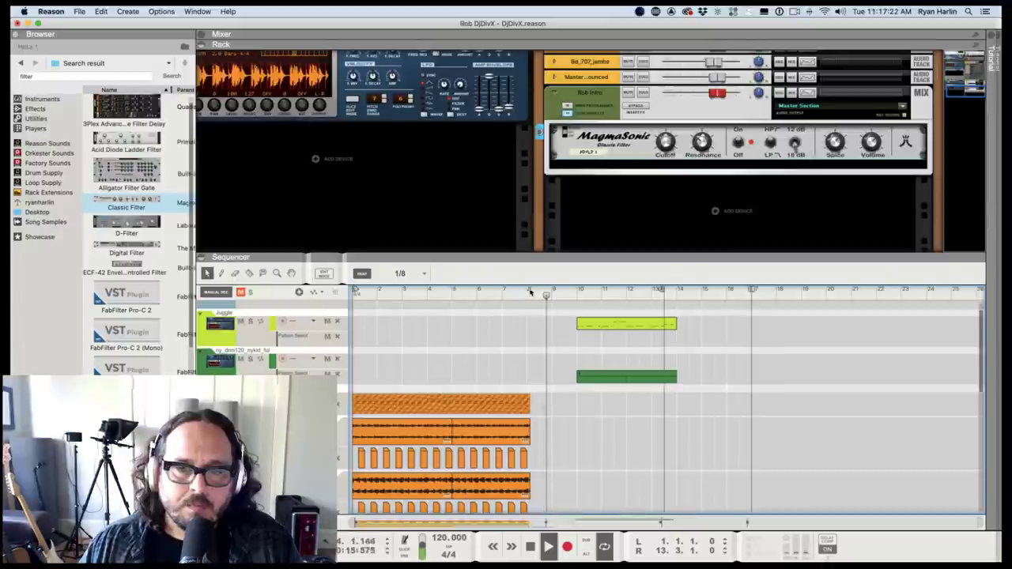
key(space)
key(shift+Return)
key(shift+Return)
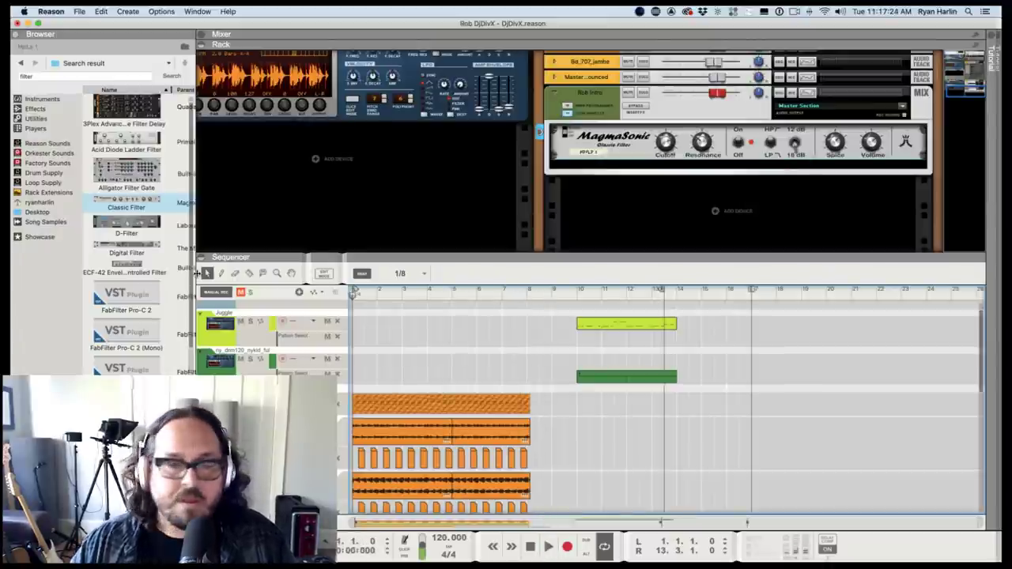
Enlarge the sequencer, play the intro from the start, and watch the channel levels in the mixer.
drag(309, 260, 308, 56)
scroll(486, 308, down, 5)
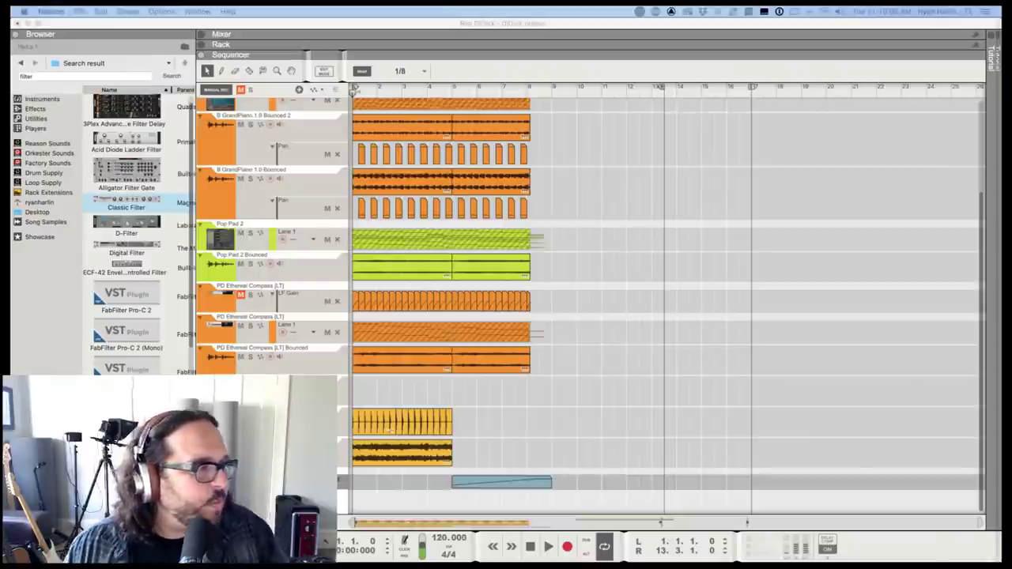
click(537, 419)
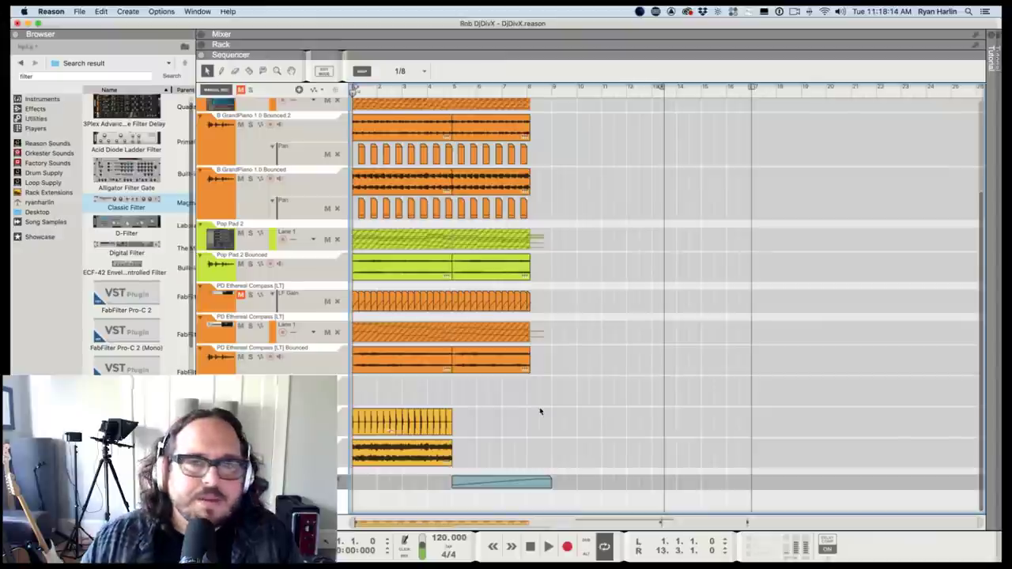
key(space)
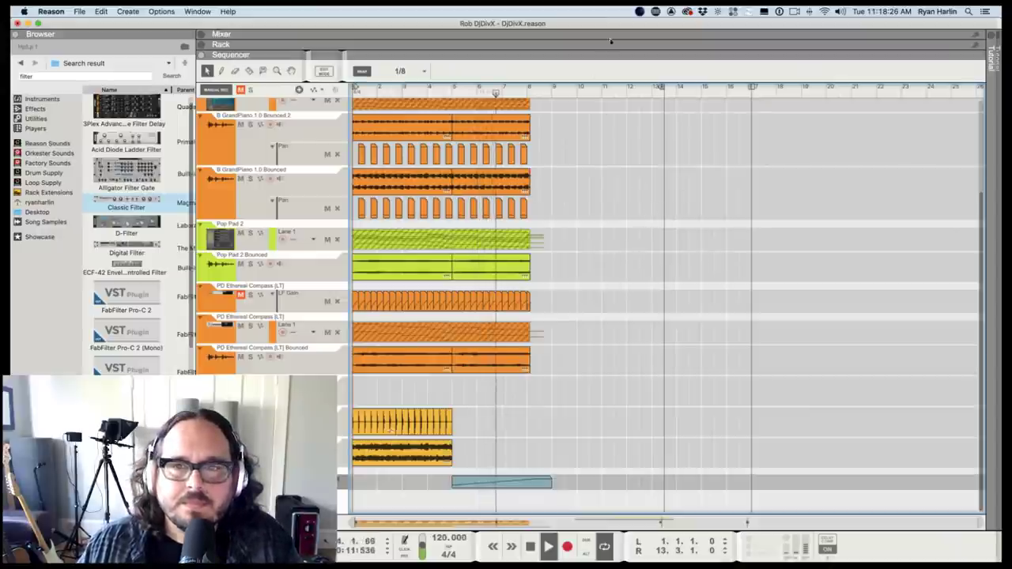
key(F5)
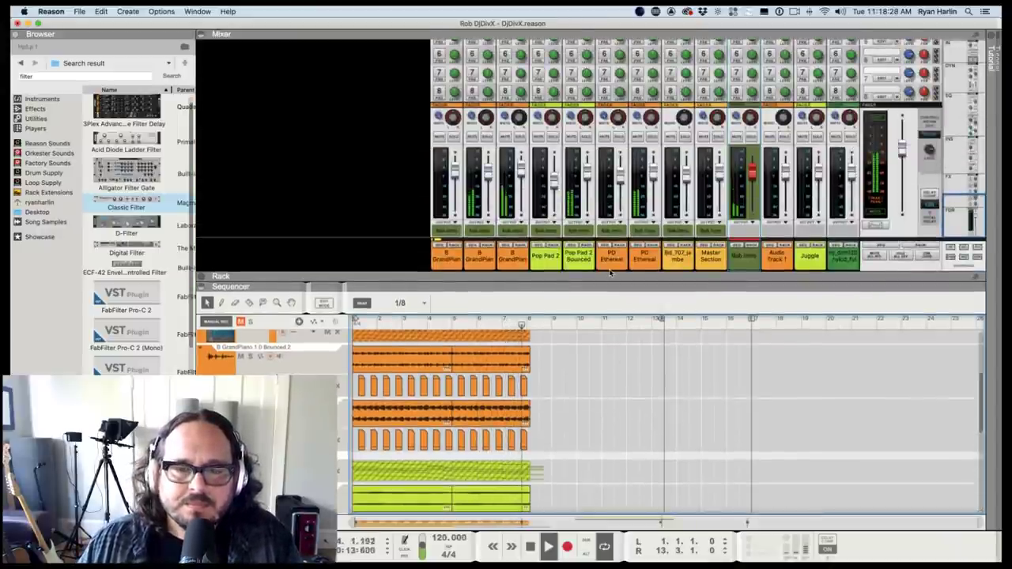
key(space)
Show only the sequencer and move the Juggle and drum loop clips together so they start at 9.1.1.
click(552, 326)
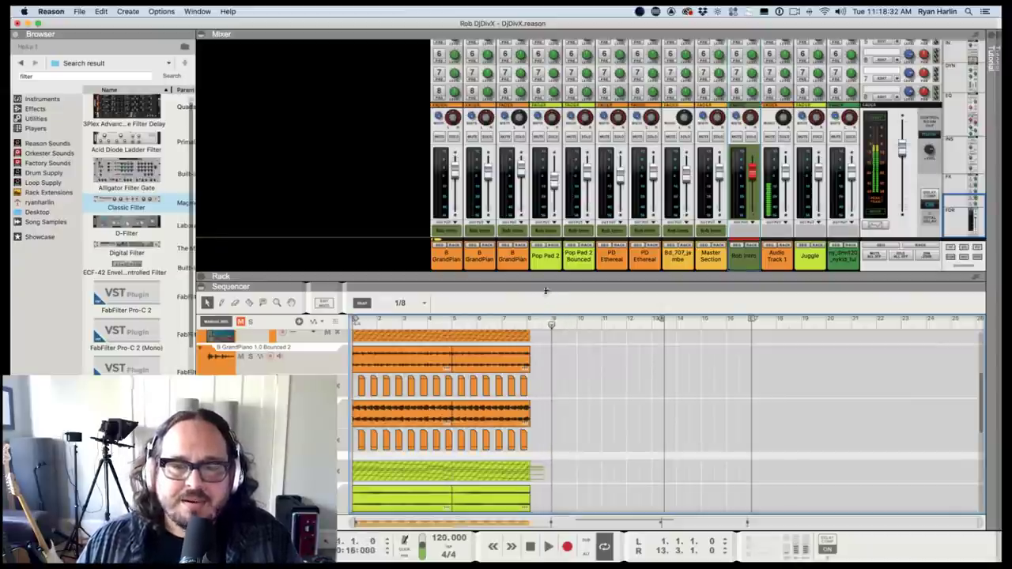
key(F5)
scroll(579, 217, up, 5)
drag(564, 127, 752, 262)
drag(594, 136, 570, 138)
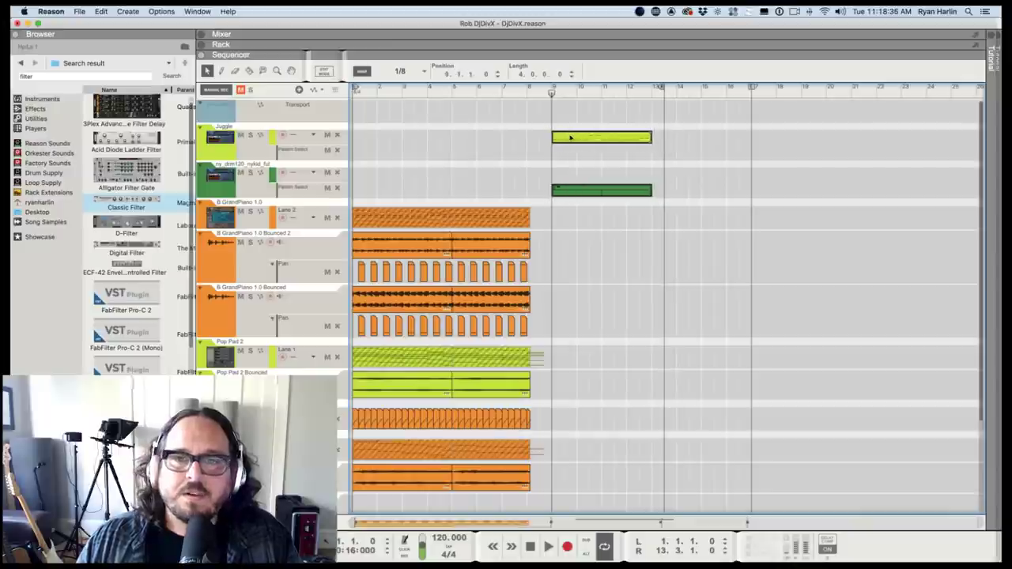
Play the transition from just before bar 8, move the right locator to bar 15, and return the song position to the start.
click(525, 92)
key(space)
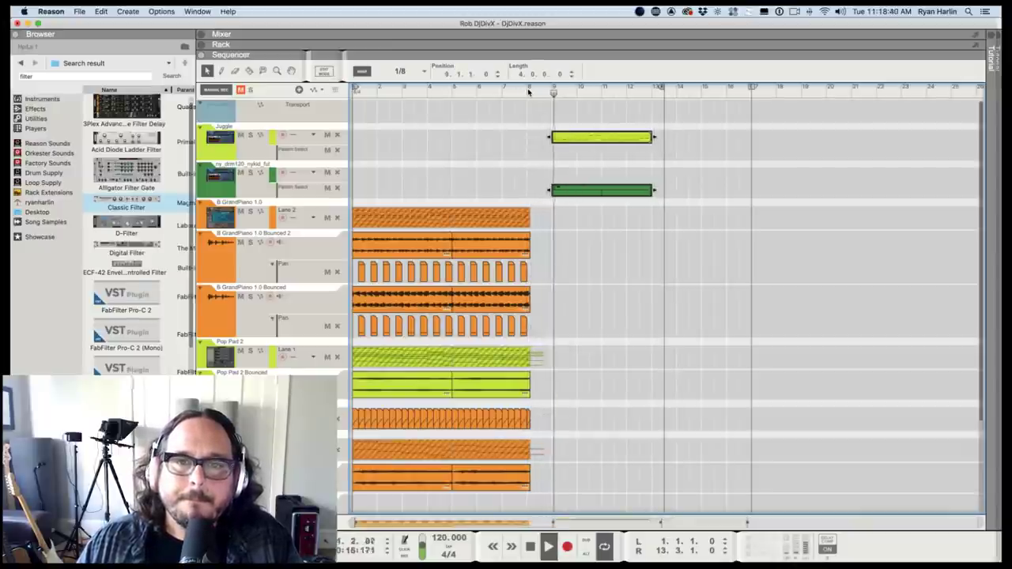
drag(666, 85, 700, 98)
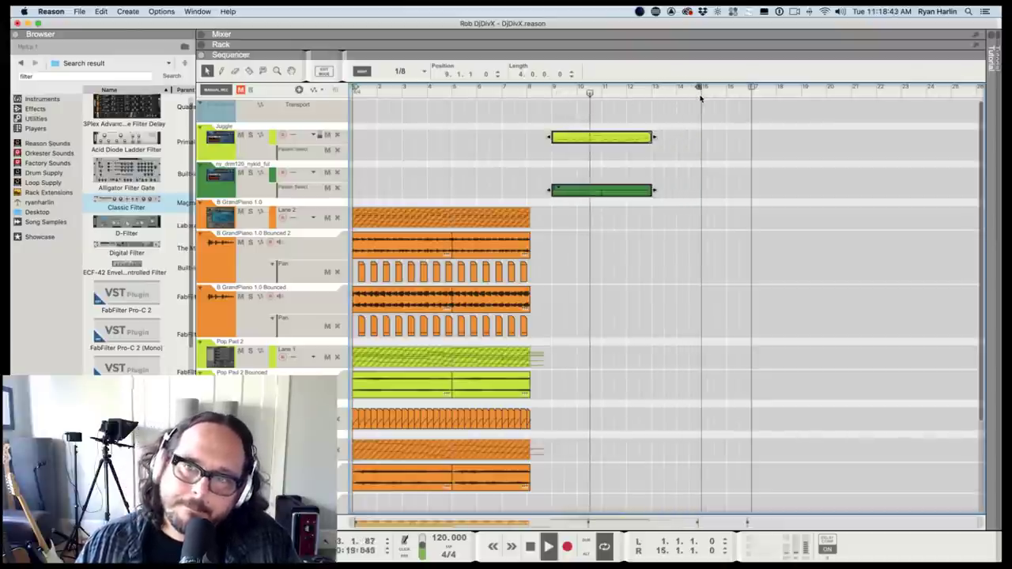
click(554, 92)
drag(554, 92, 355, 94)
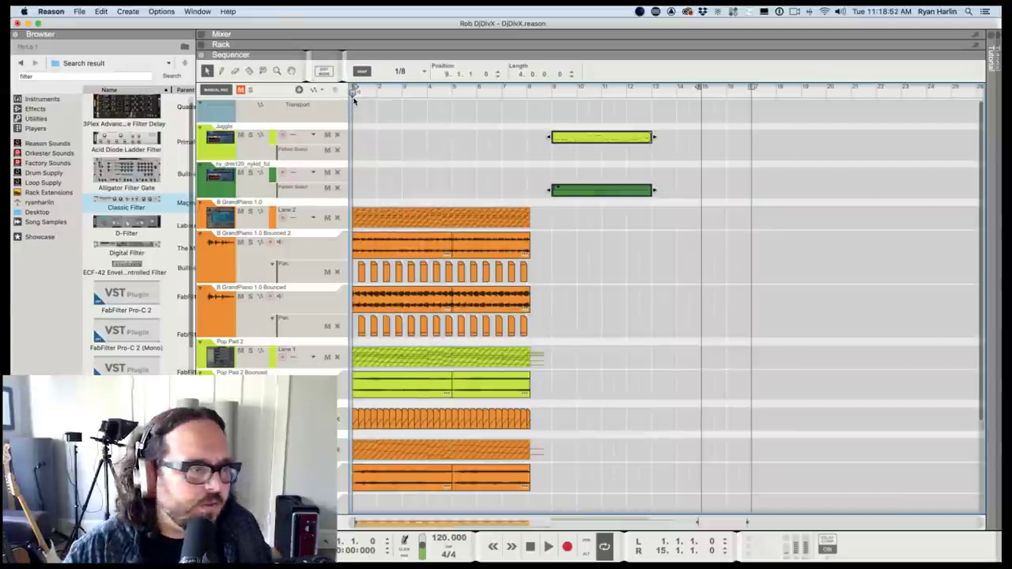
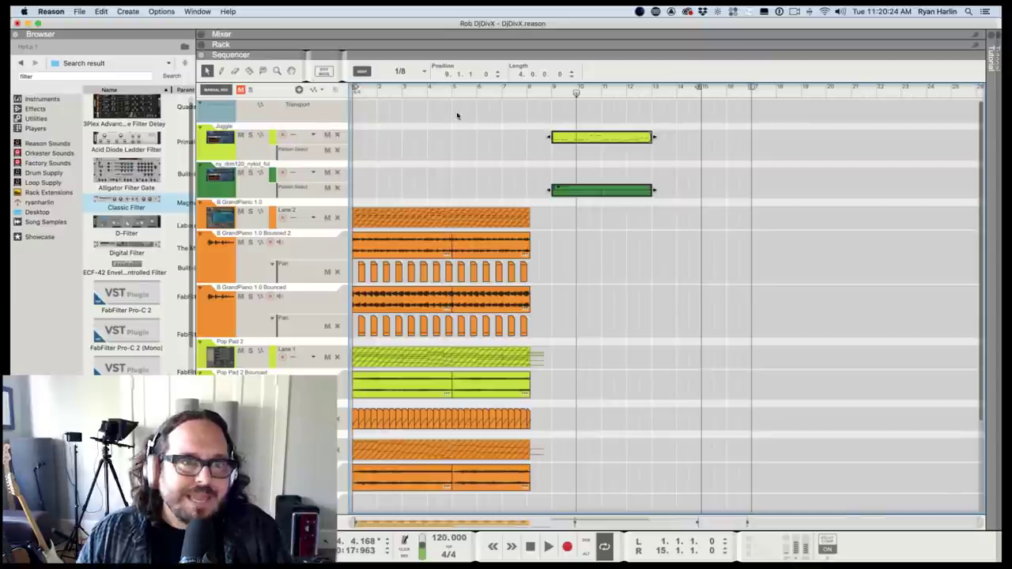
Deselect the loop clips and add a Tempo automation lane to the Transport track.
click(533, 112)
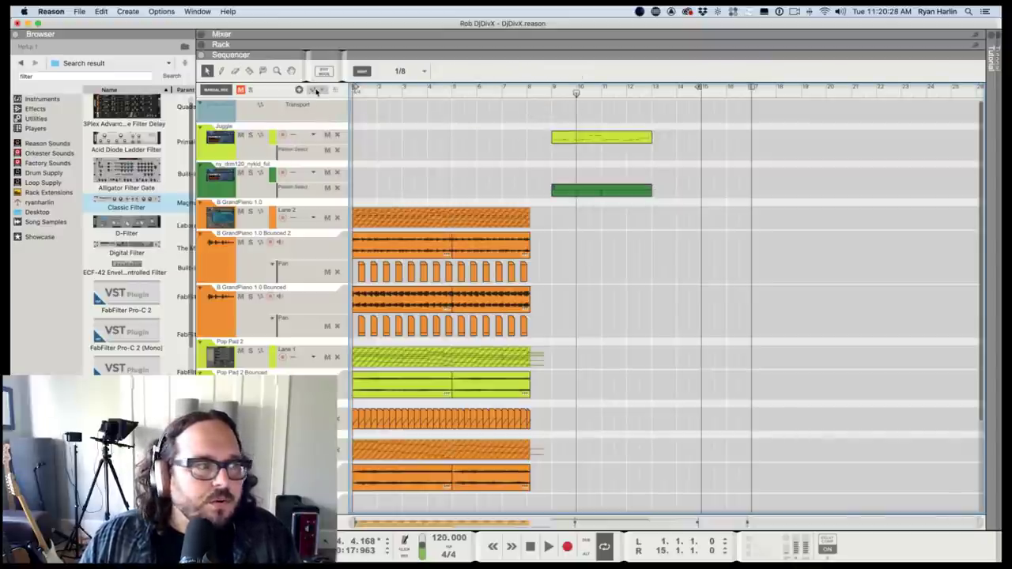
click(317, 89)
click(322, 111)
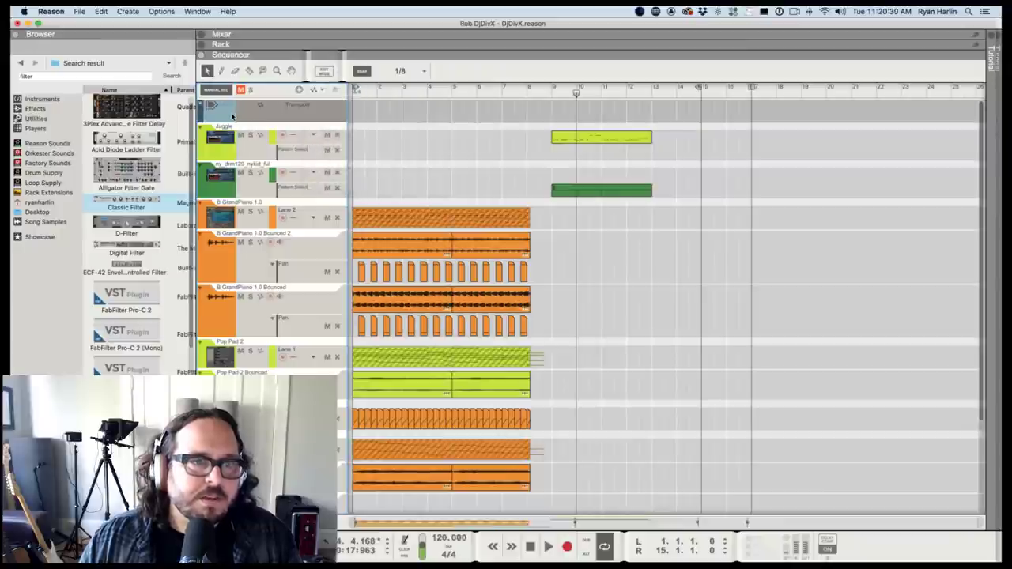
click(318, 89)
click(329, 109)
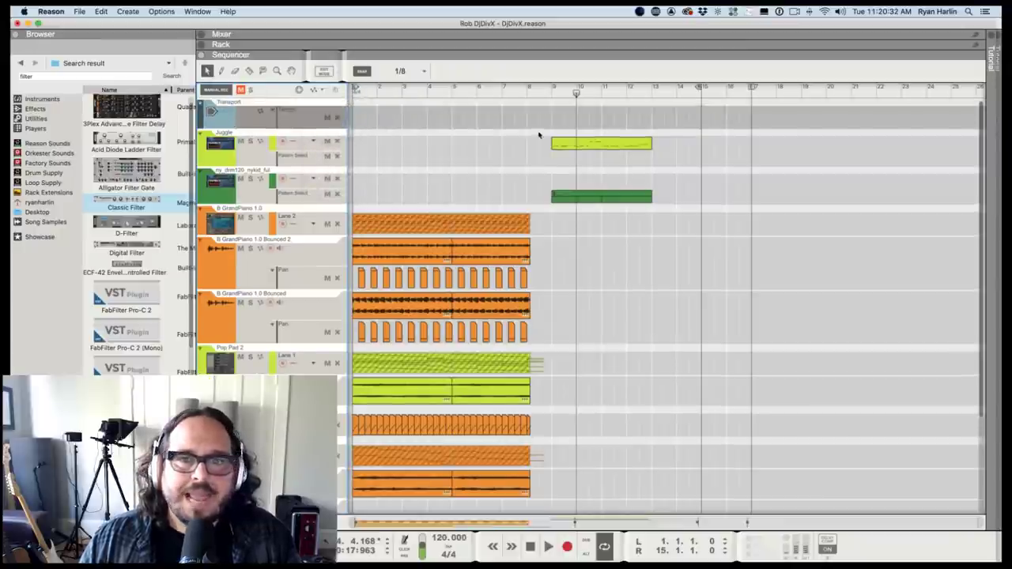
Create a one-bar tempo clip at 8.1.1 and ramp its tempo down to 100 BPM at 8.4.1.
mouse_move(532, 118)
mouse_down()
mouse_move(552, 117)
mouse_move(526, 121)
mouse_up()
double_click(529, 120)
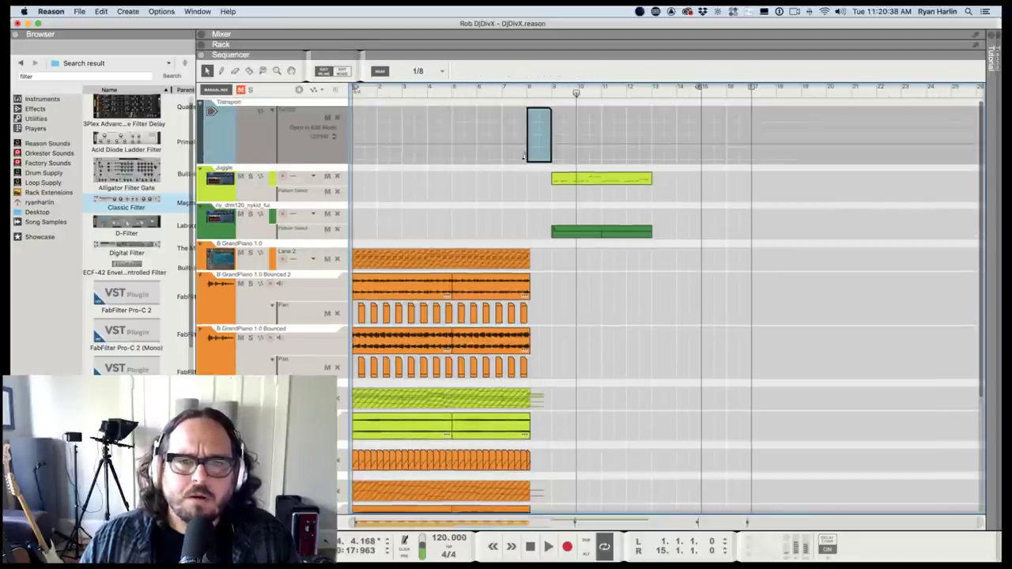
super+click(530, 145)
click(540, 144)
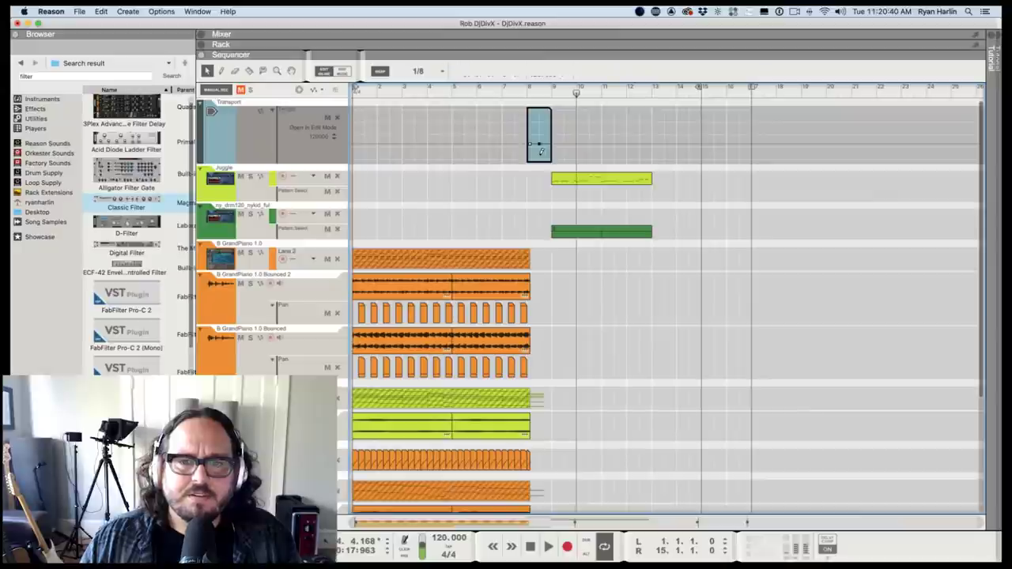
drag(540, 144, 542, 149)
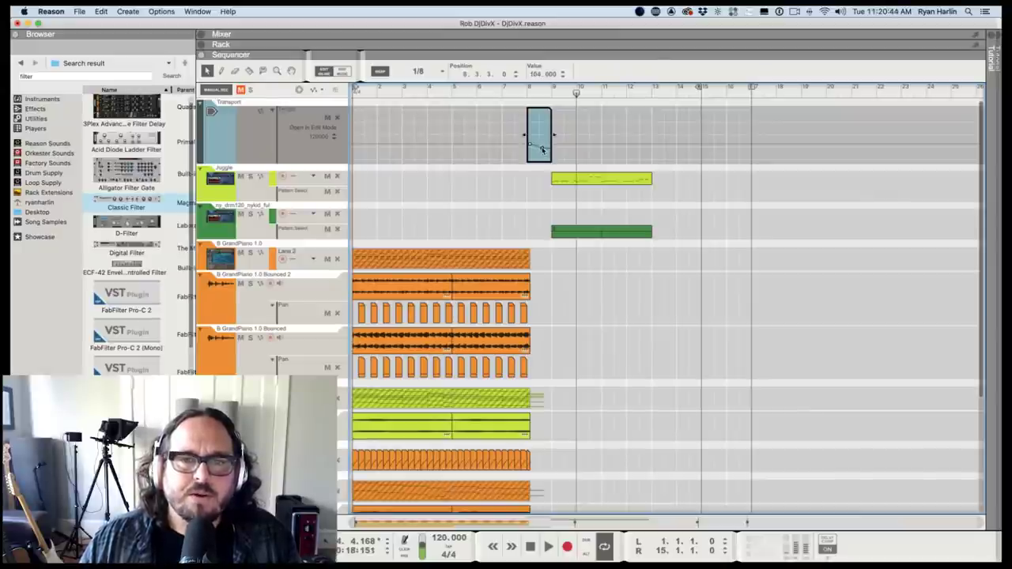
drag(541, 149, 545, 152)
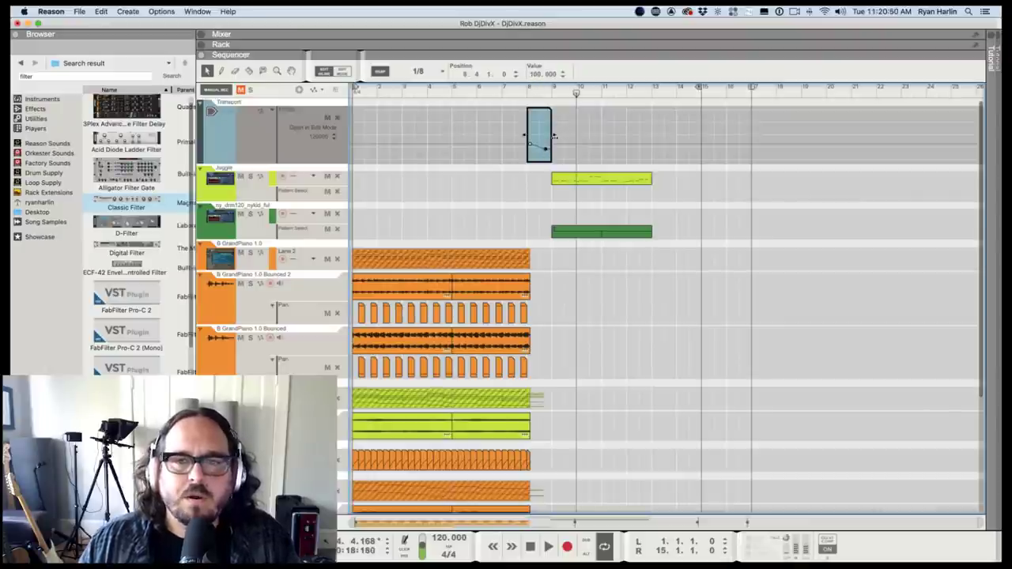
Close the tempo clip, play the slowdown from bar 5 into the loops, and park the position just before bar 8.
click(525, 93)
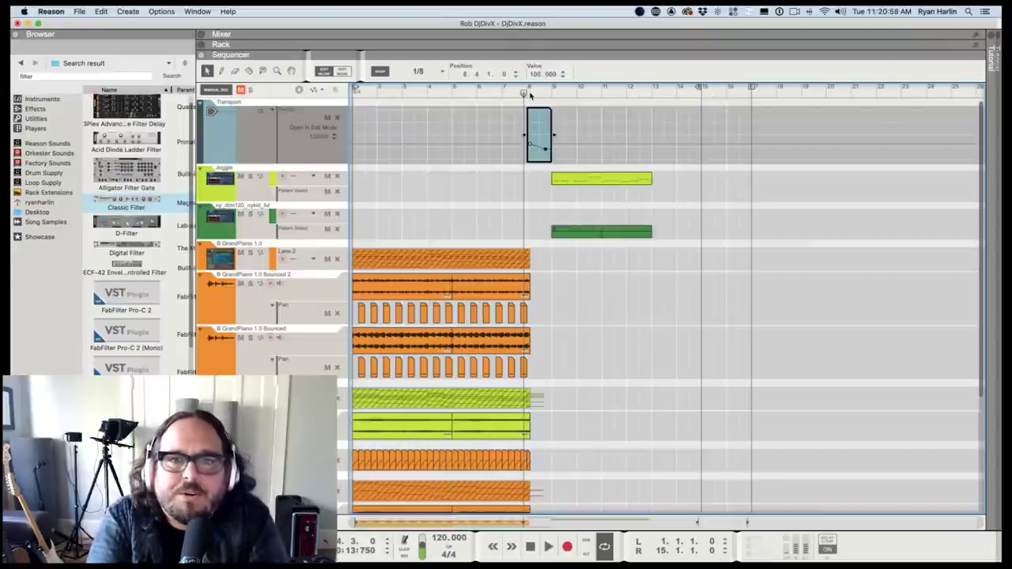
click(451, 94)
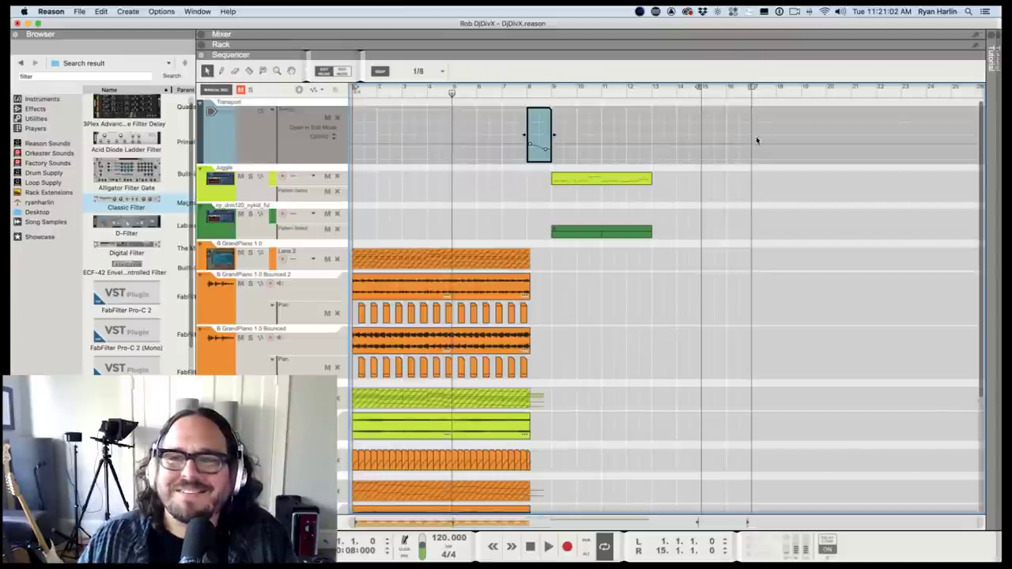
click(765, 215)
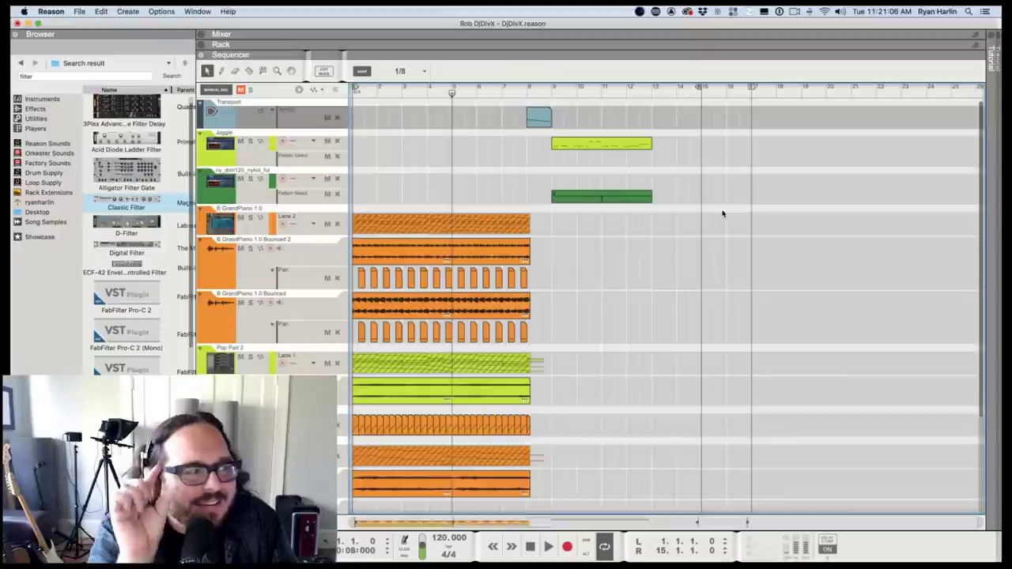
key(space)
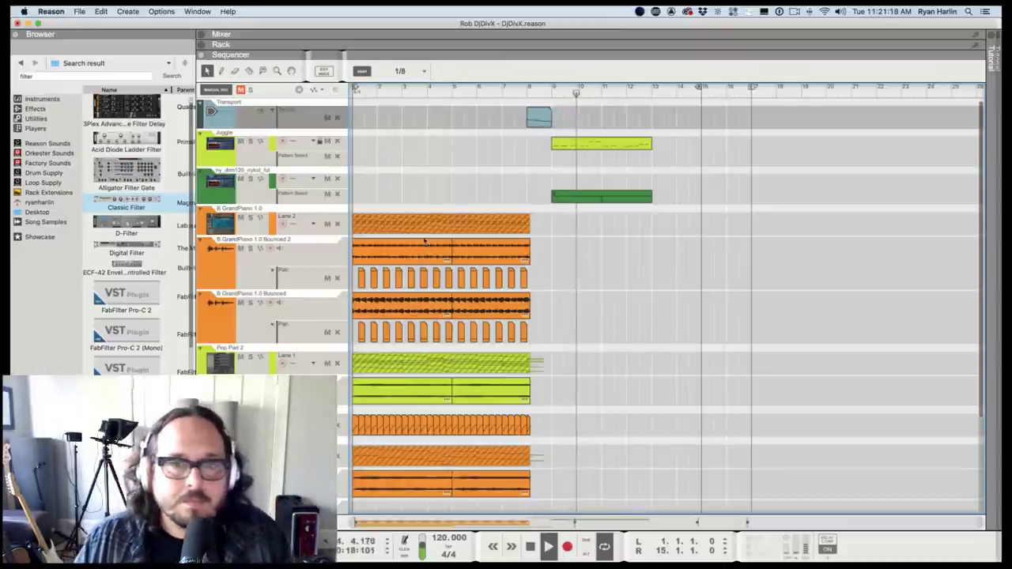
click(523, 94)
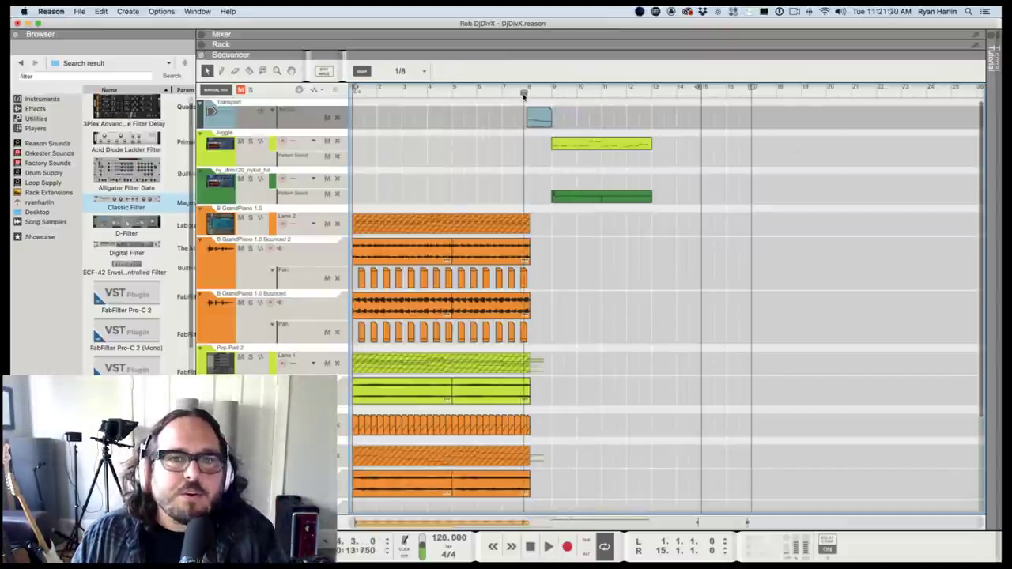
Mute the tempo clip and play from bar 5 into the loops to hear the transition at constant tempo.
click(533, 116)
drag(525, 95, 452, 95)
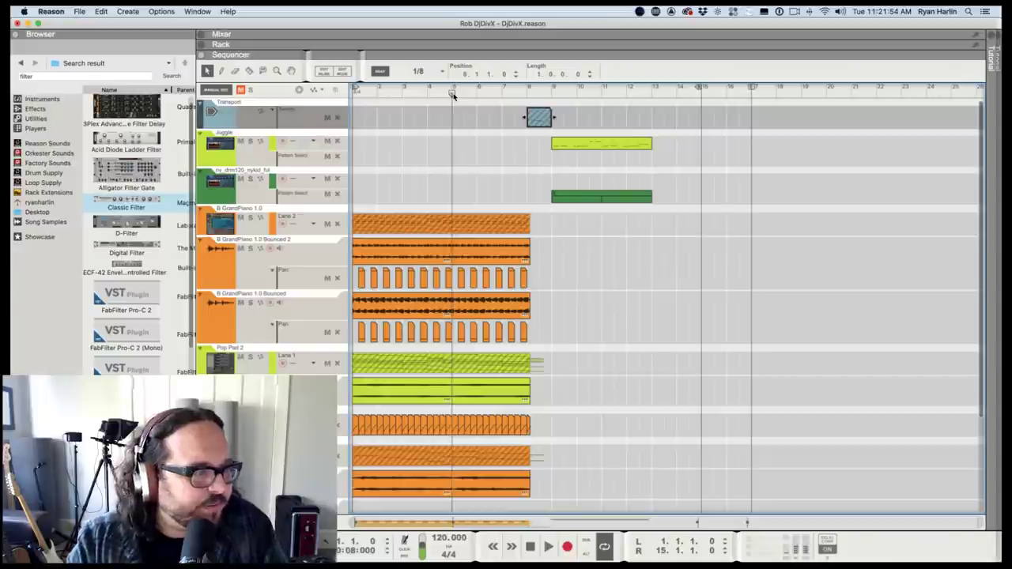
key(space)
key(space)
click(454, 96)
key(space)
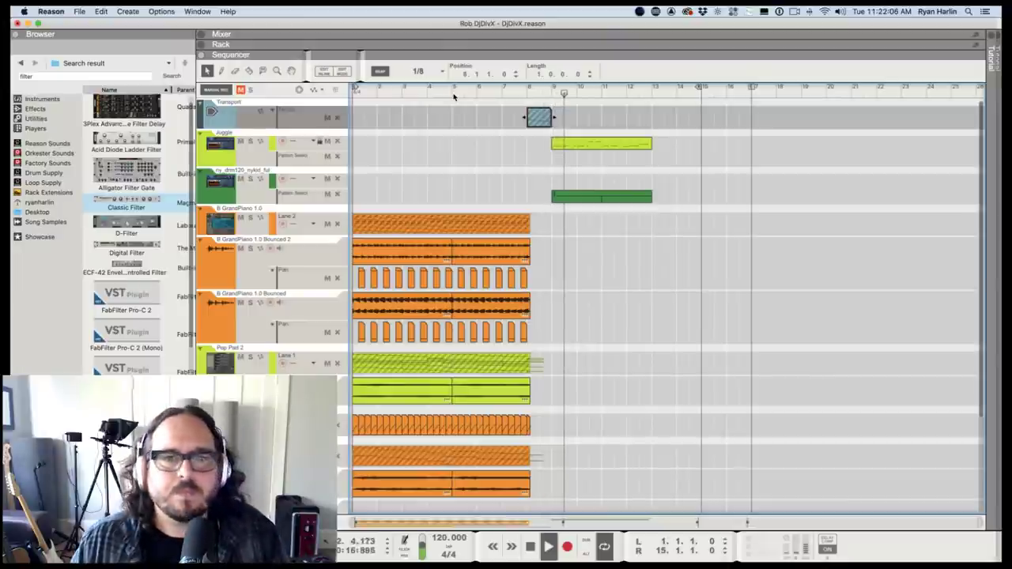
key(space)
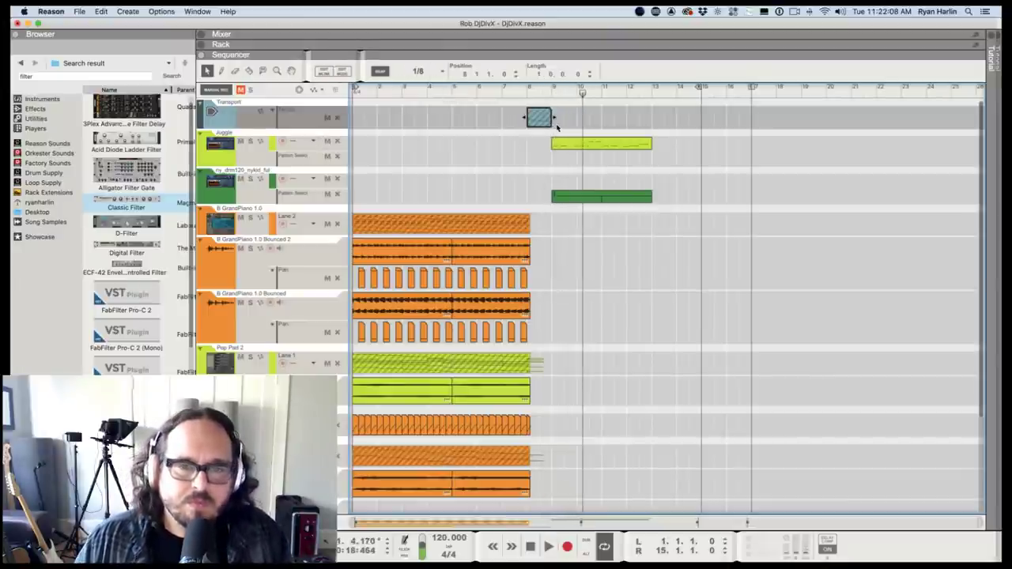
Unmute the tempo clip, play the slowdown from bar 5 for comparison, and stop at bar 8.
drag(482, 94, 452, 94)
key(space)
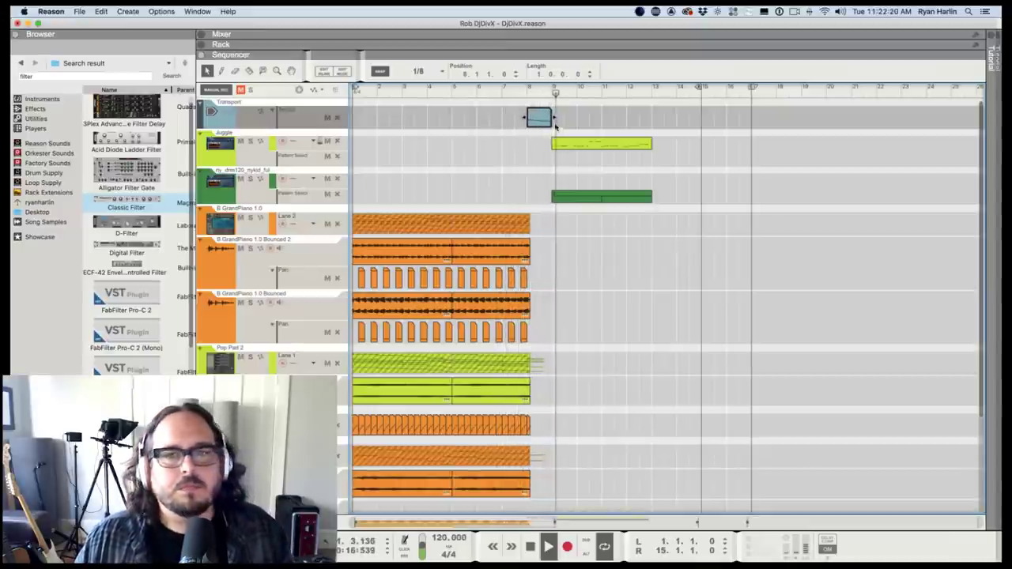
click(528, 98)
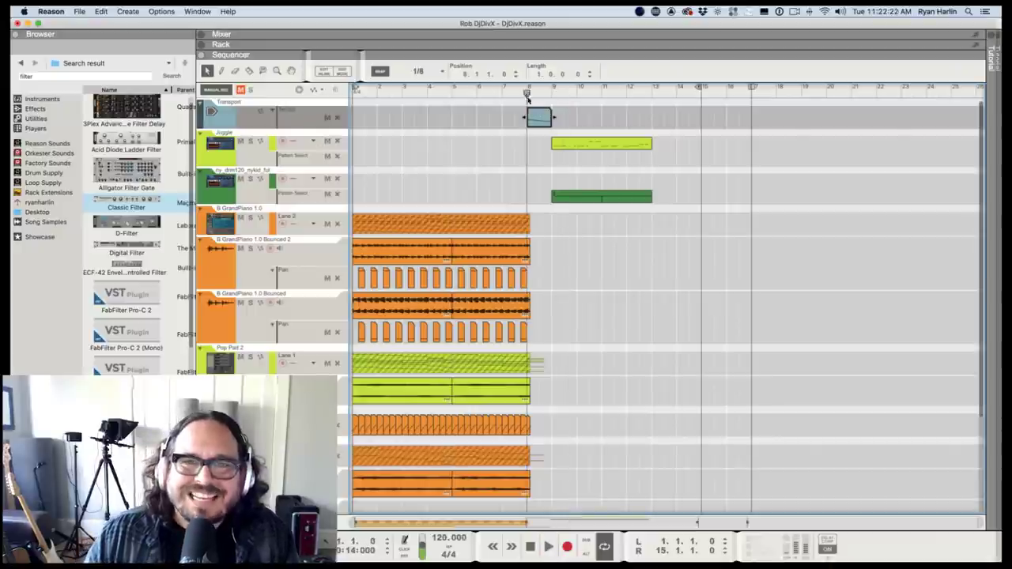
Raise the tempo point at 8.4.1 to 154 BPM and play the speed-up from bar 5.
double_click(535, 117)
drag(545, 150, 545, 136)
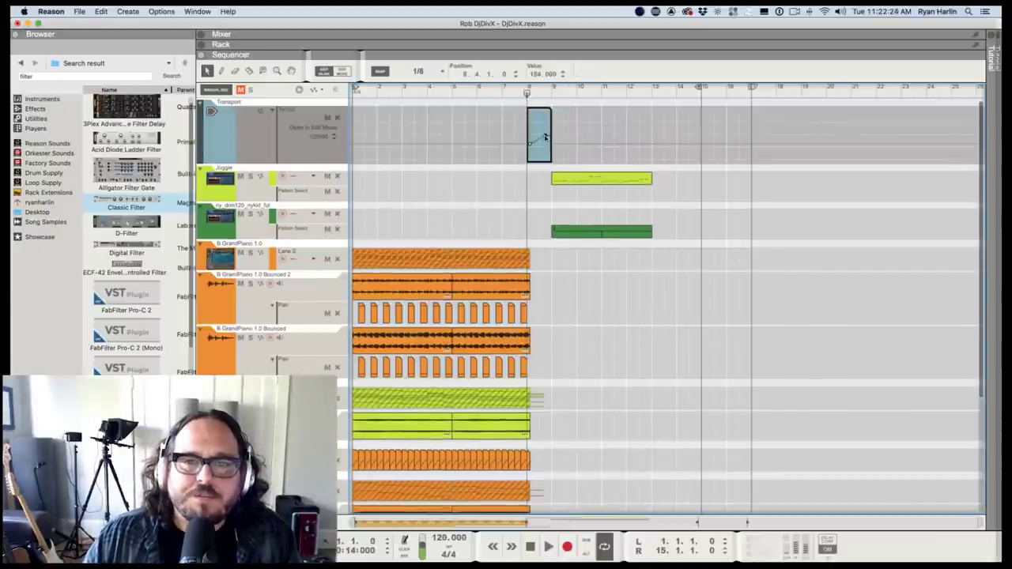
drag(473, 93, 454, 94)
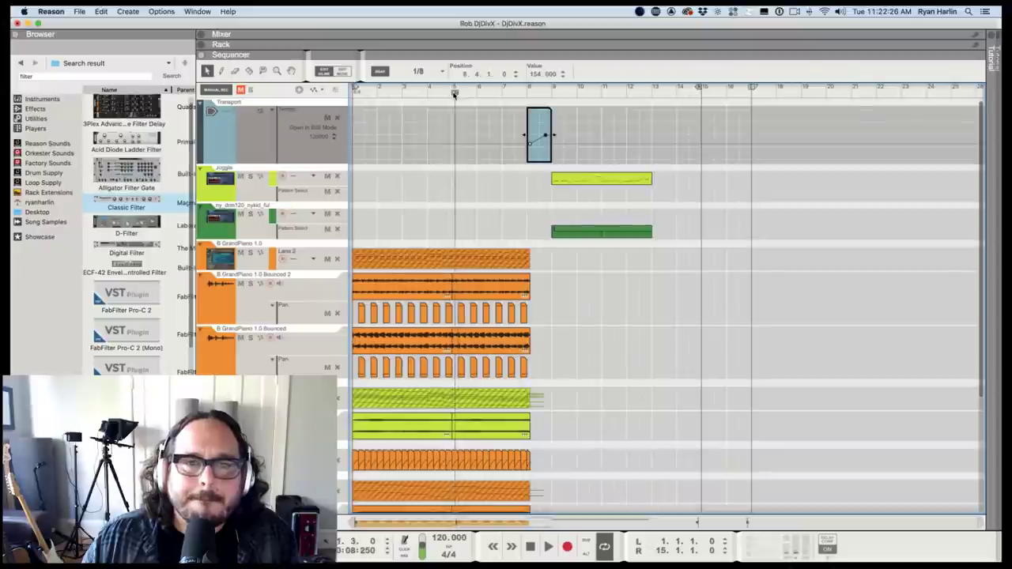
key(space)
double_click(515, 192)
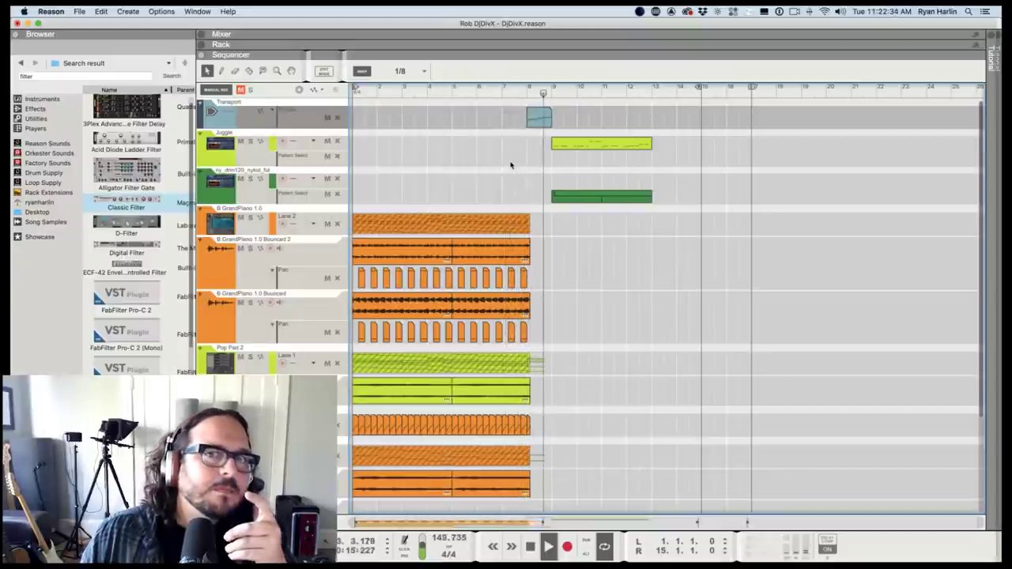
key(space)
drag(531, 92, 525, 94)
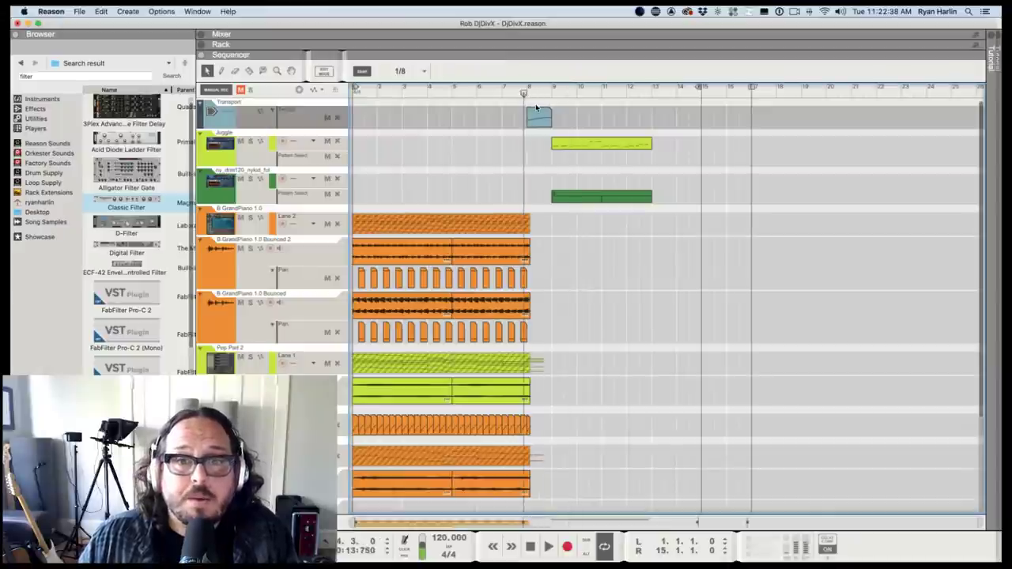
Raise the tempo point at 8.4.1 to 188 BPM, play the speed-up from 6.3.1, and return to bar 5.
click(538, 116)
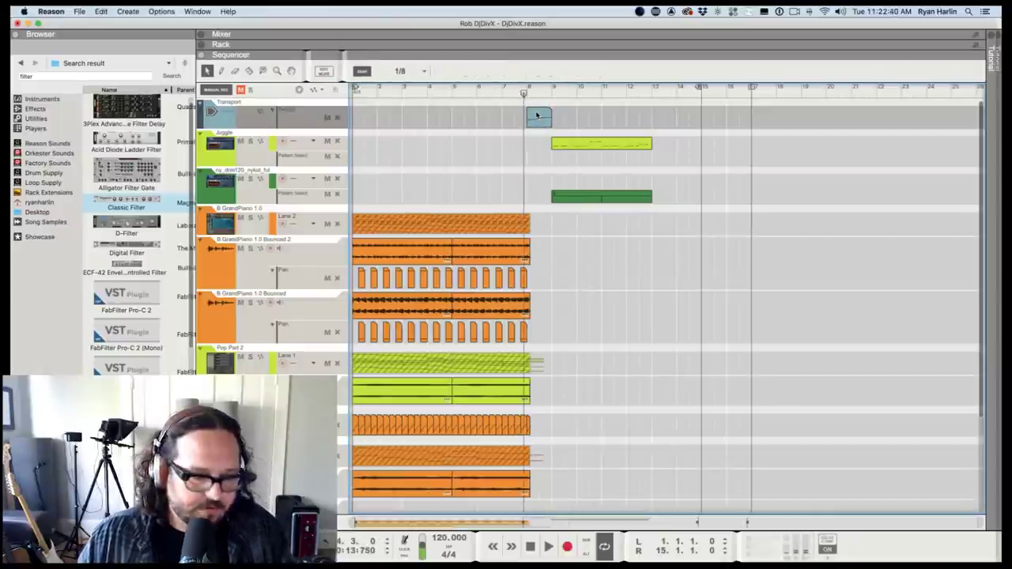
double_click(539, 117)
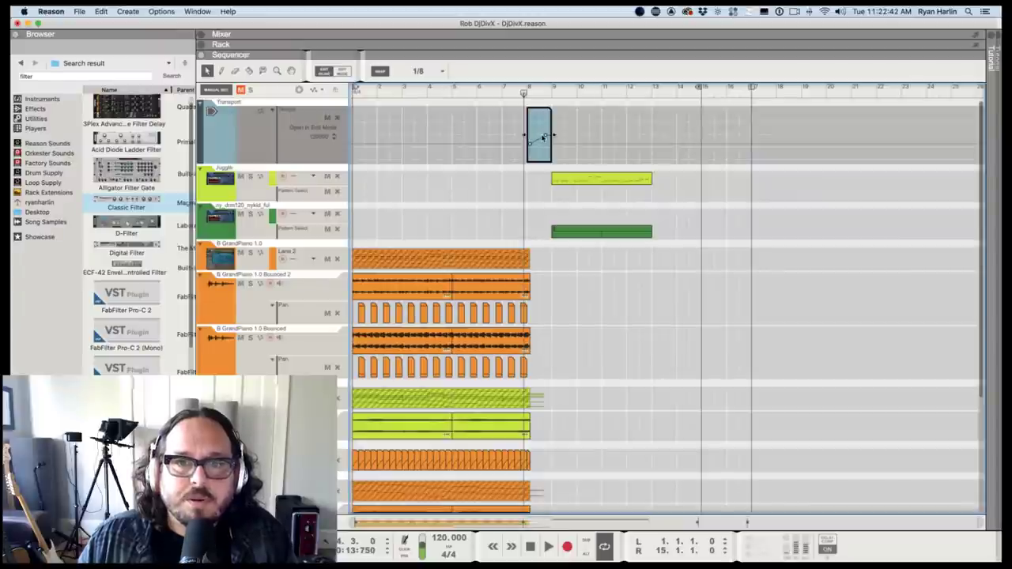
drag(545, 137, 545, 128)
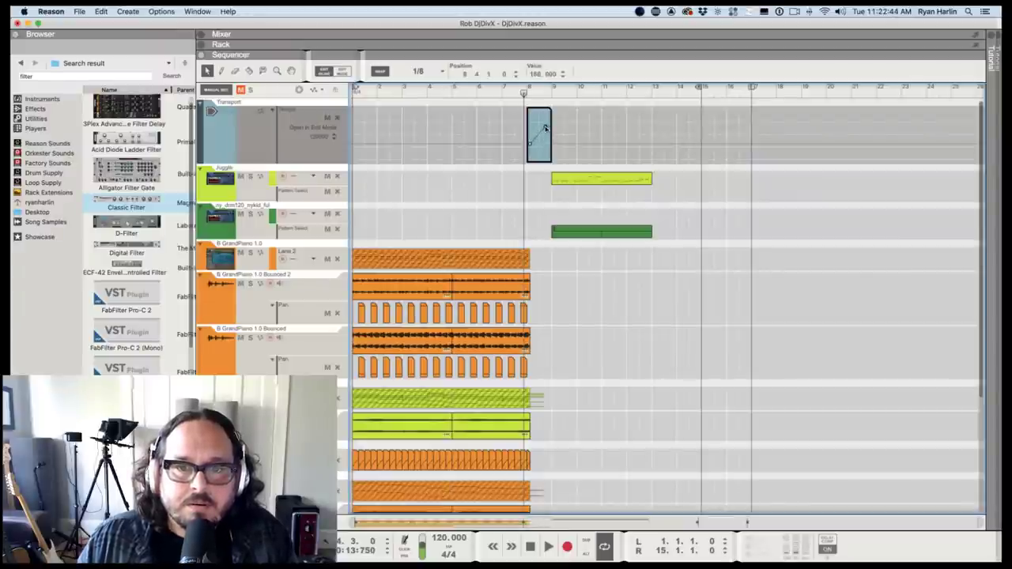
click(489, 89)
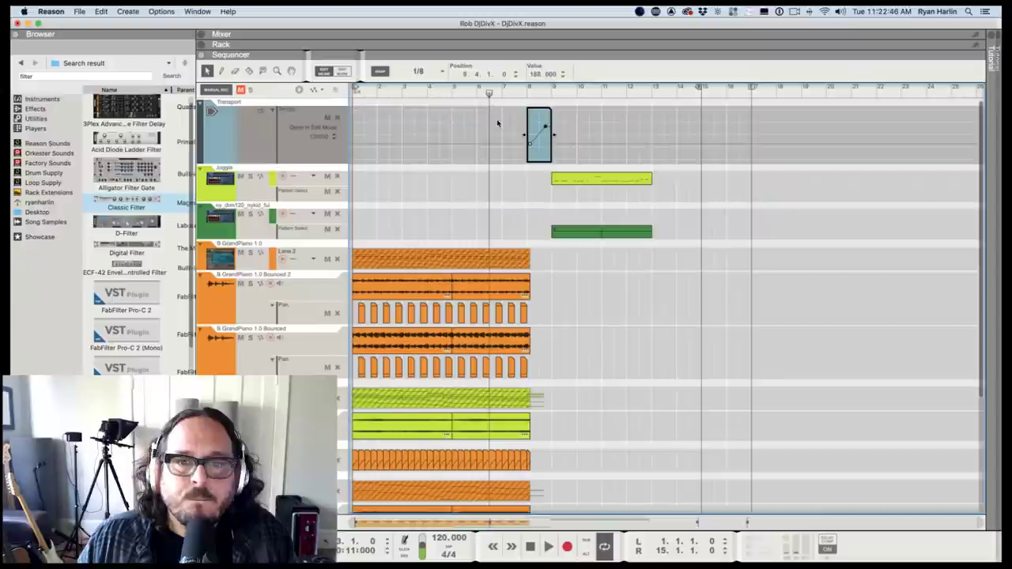
key(space)
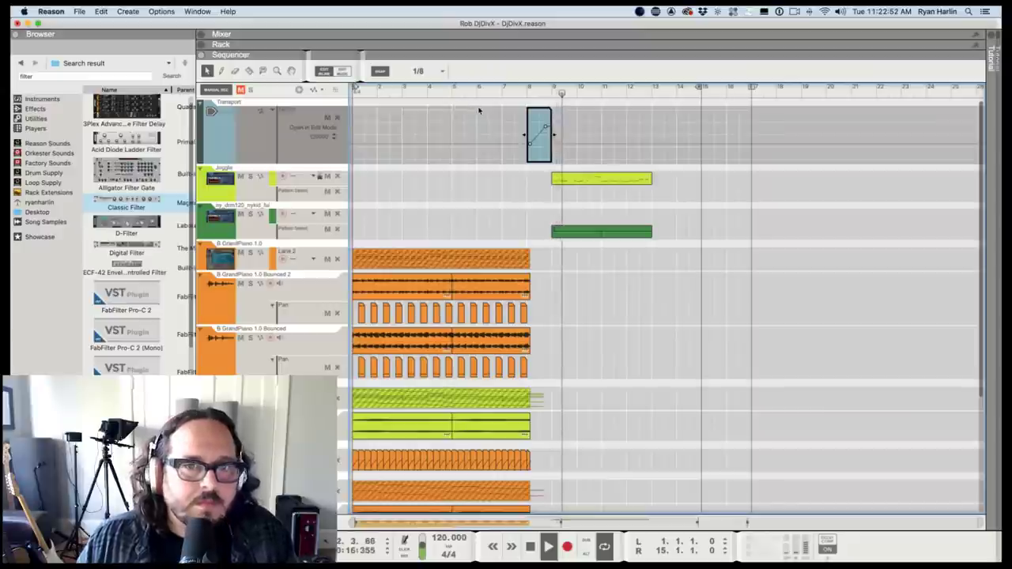
key(space)
drag(472, 94, 453, 99)
drag(582, 231, 566, 197)
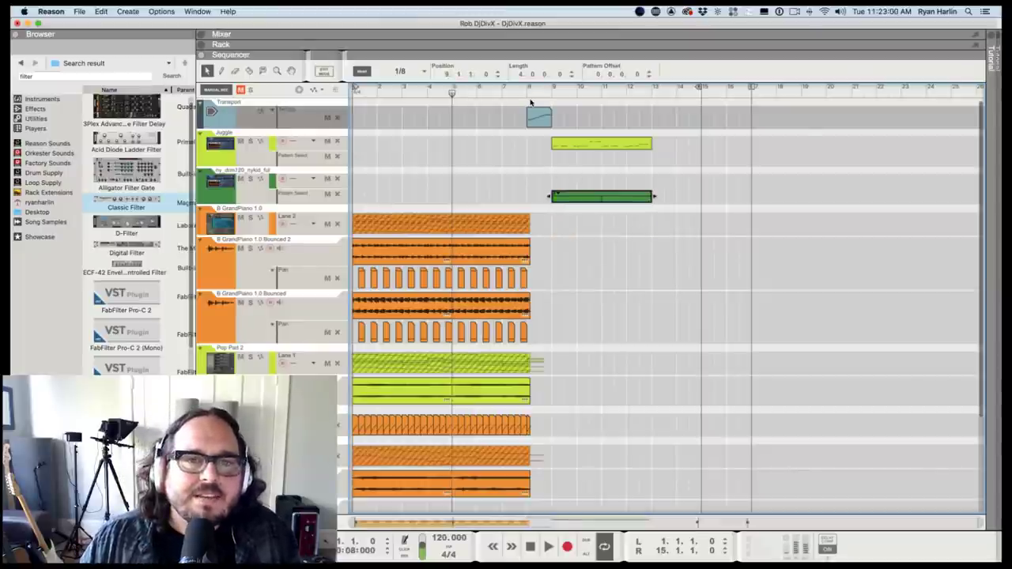
Try stretching the Transport track's tempo clip to start at 7.3.1.0 with a length of 2.1.0.0, and undo the change.
mouse_move(517, 120)
mouse_down()
mouse_move(569, 118)
mouse_move(520, 125)
mouse_up()
click(571, 118)
super+click(569, 119)
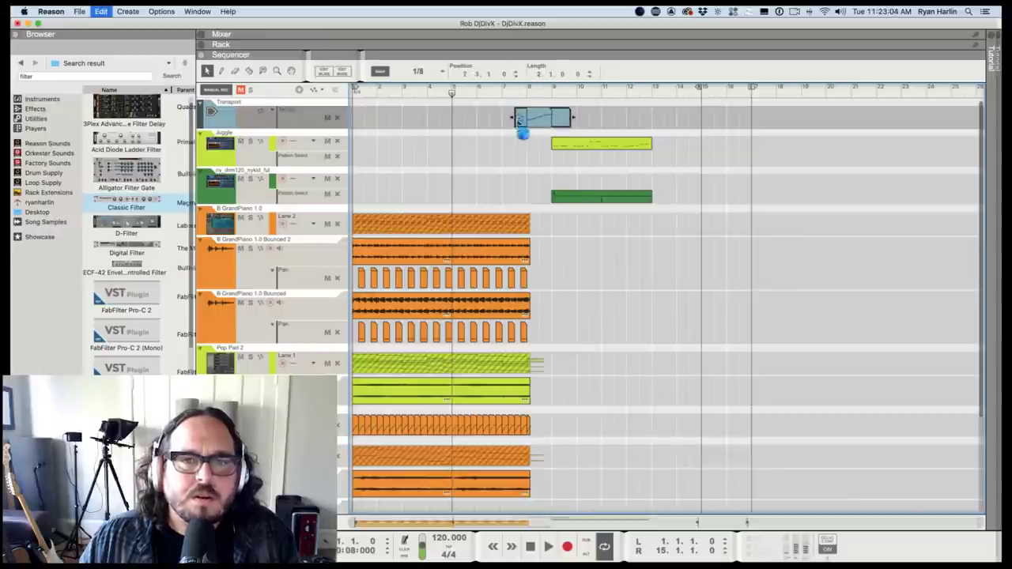
key(super+z)
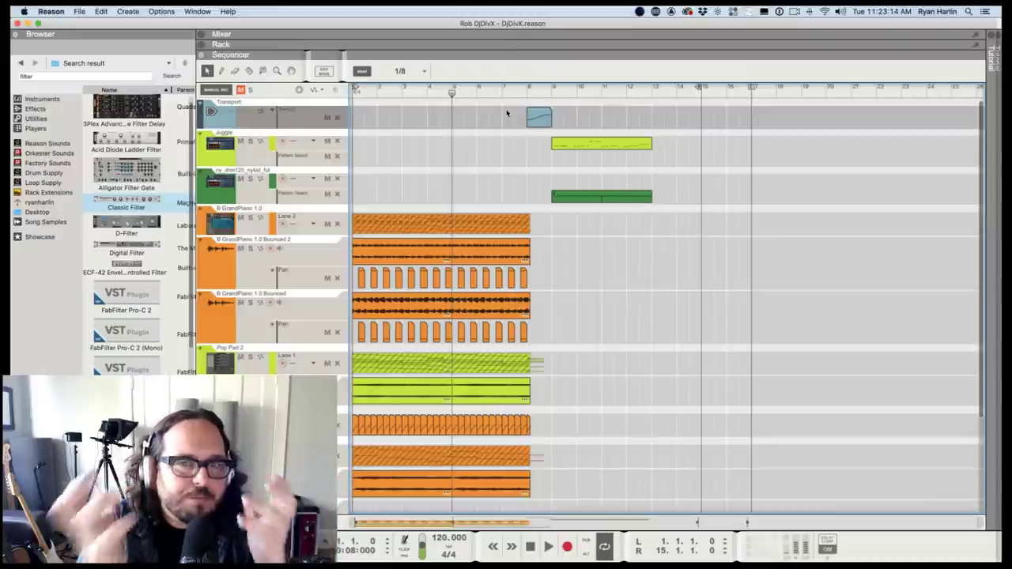
Play the song from the start into the tempo ramp, stop, and place the playhead at bar 9.
key(shift+Return)
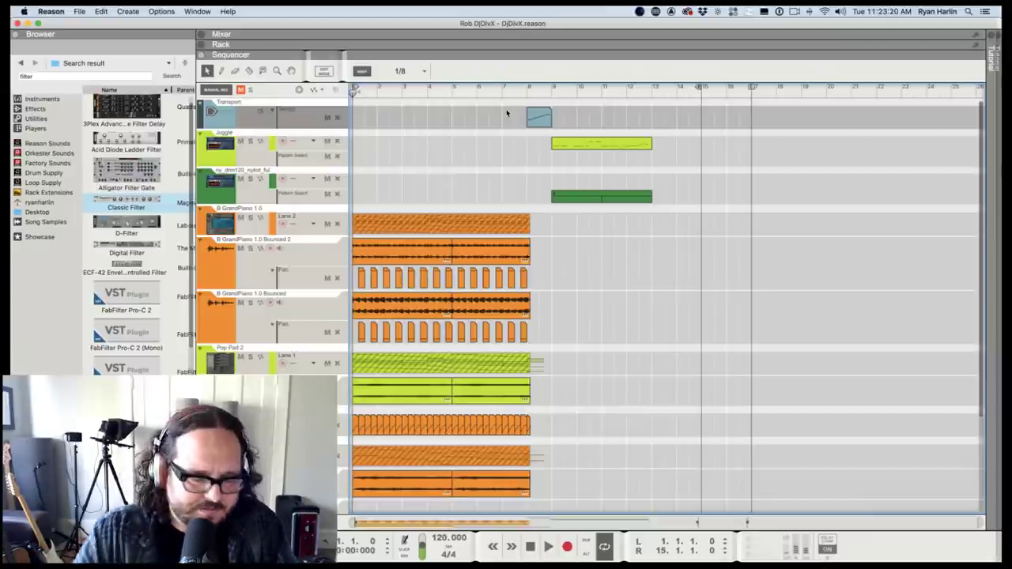
key(space)
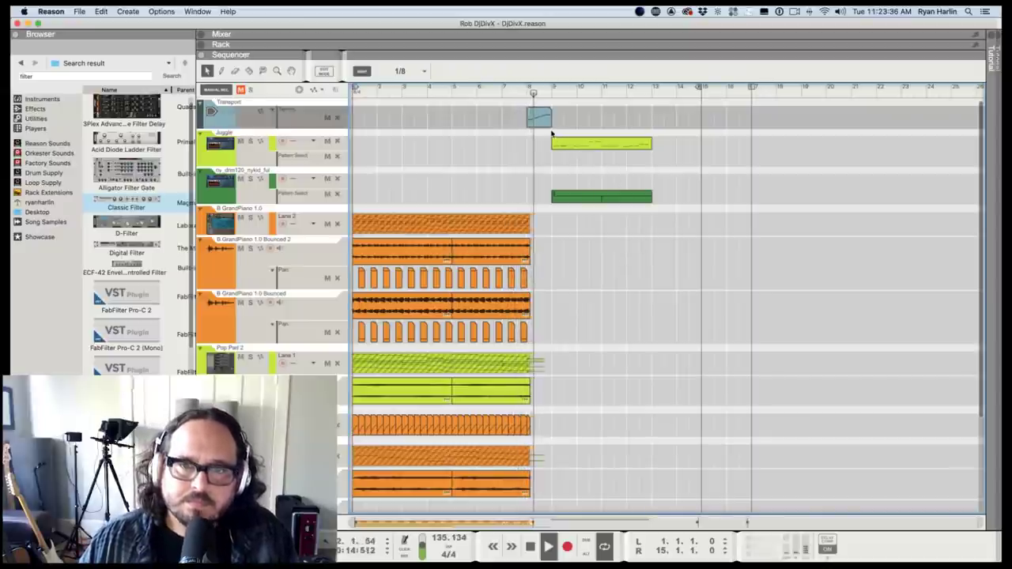
key(space)
click(551, 92)
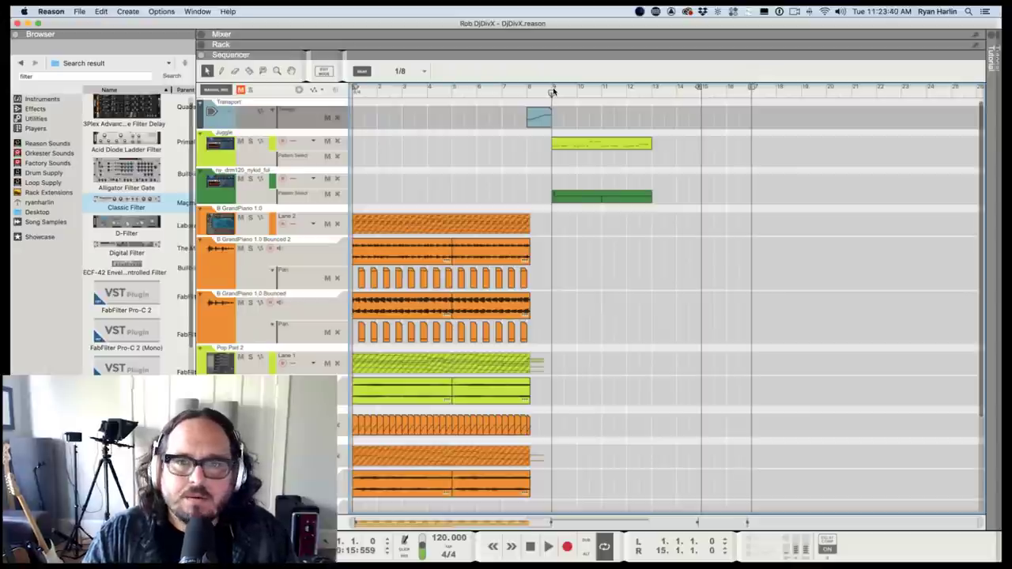
Search the computer for "upli" and open the VPE1 Uplifter sample folder.
key(super+space)
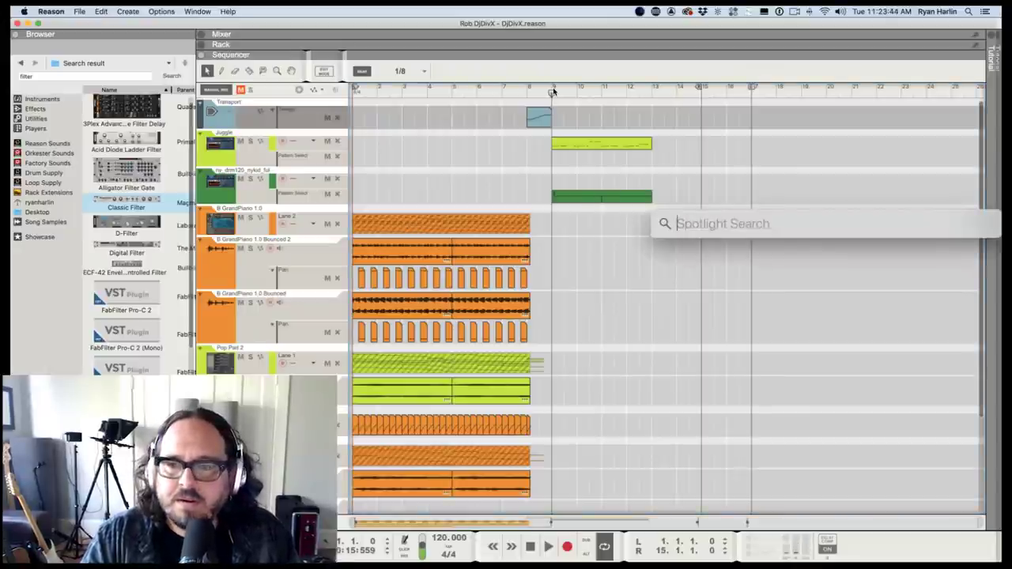
text(upli)
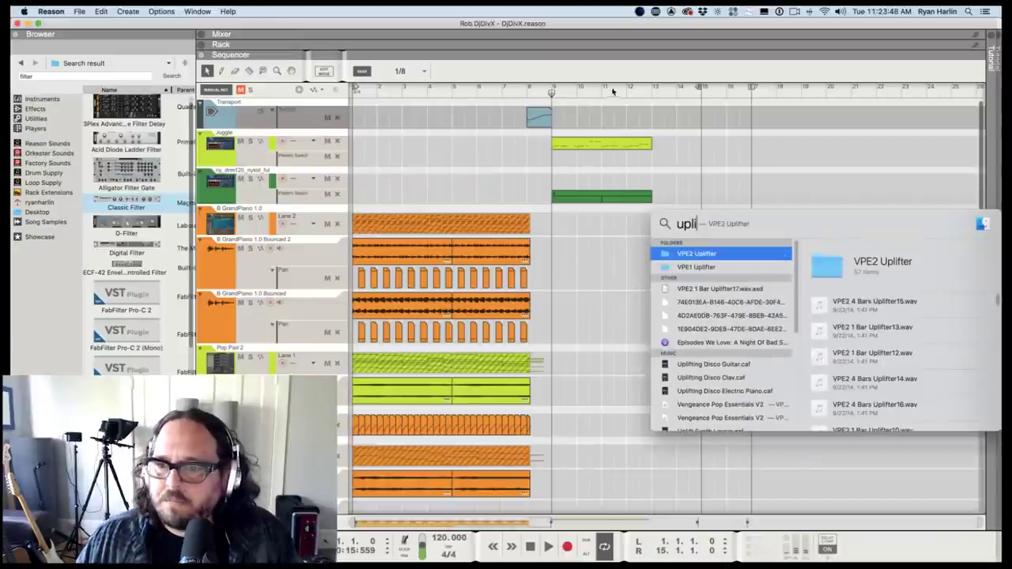
double_click(703, 265)
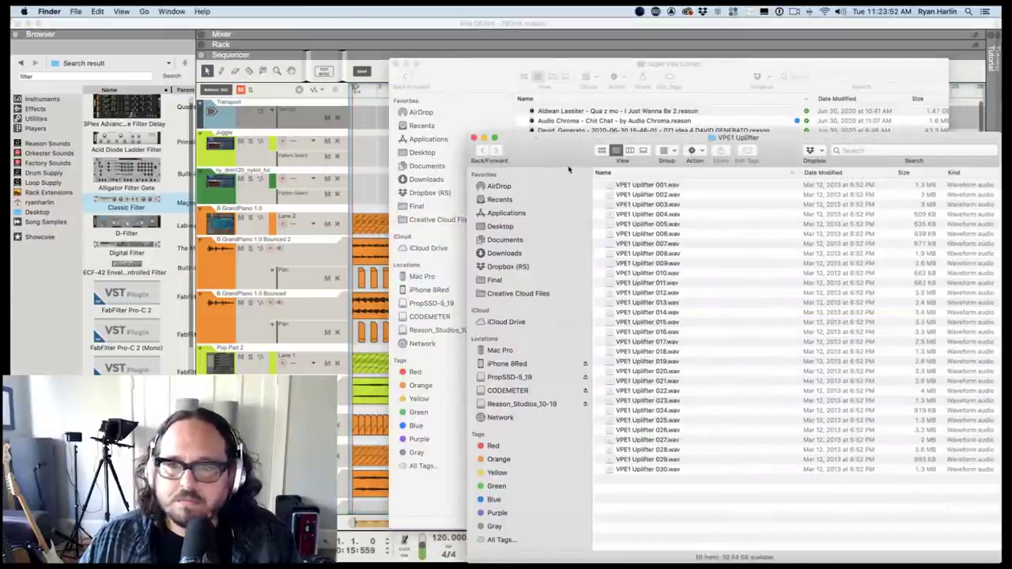
Switch to Loopback and turn on the Finder source in the virtual device that captures QuickTime Player and Reason 11.
key(super+space)
text(lo)
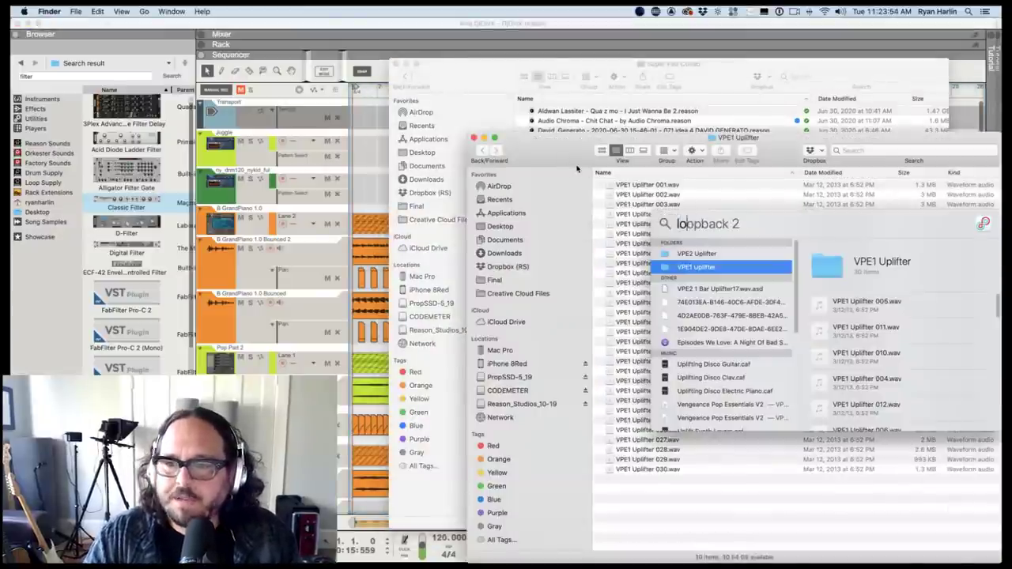
key(Return)
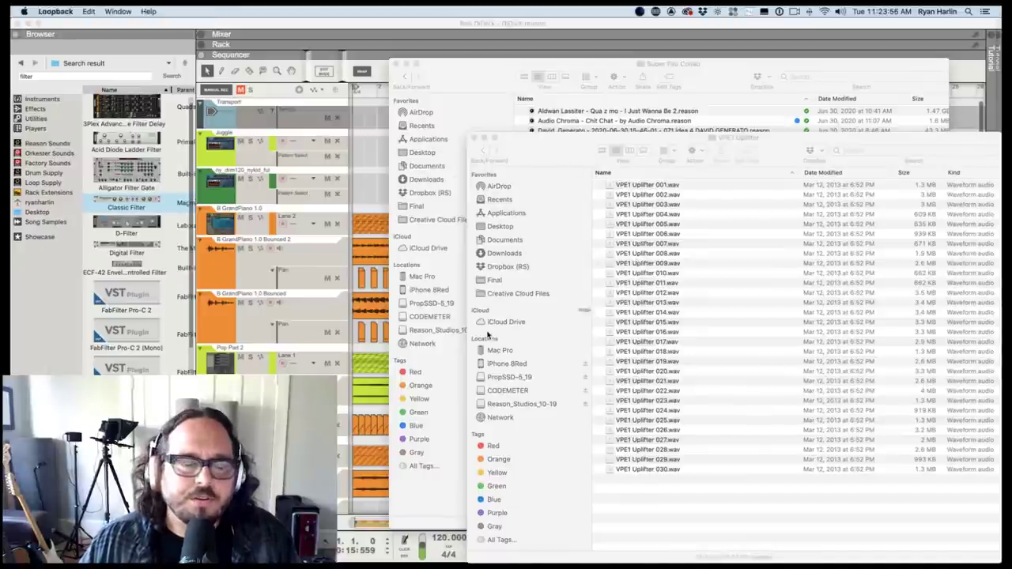
scroll(601, 274, down, 5)
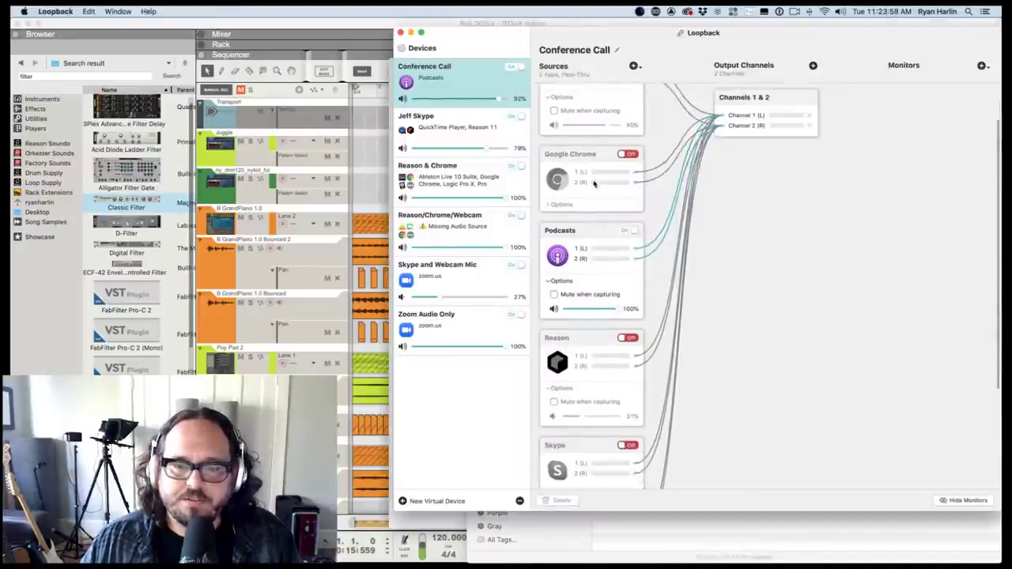
scroll(635, 323, up, 5)
scroll(607, 246, down, 4)
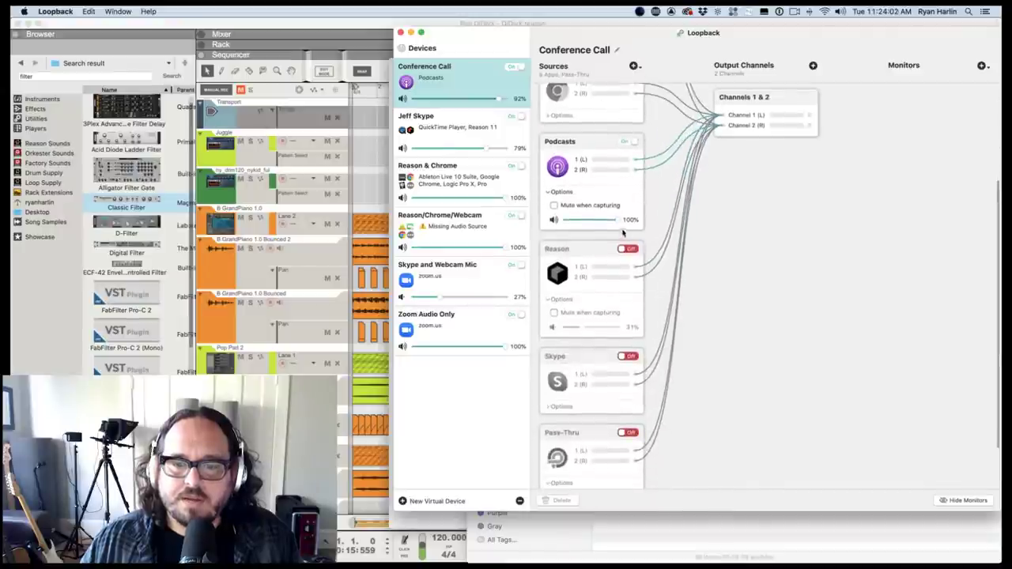
click(466, 129)
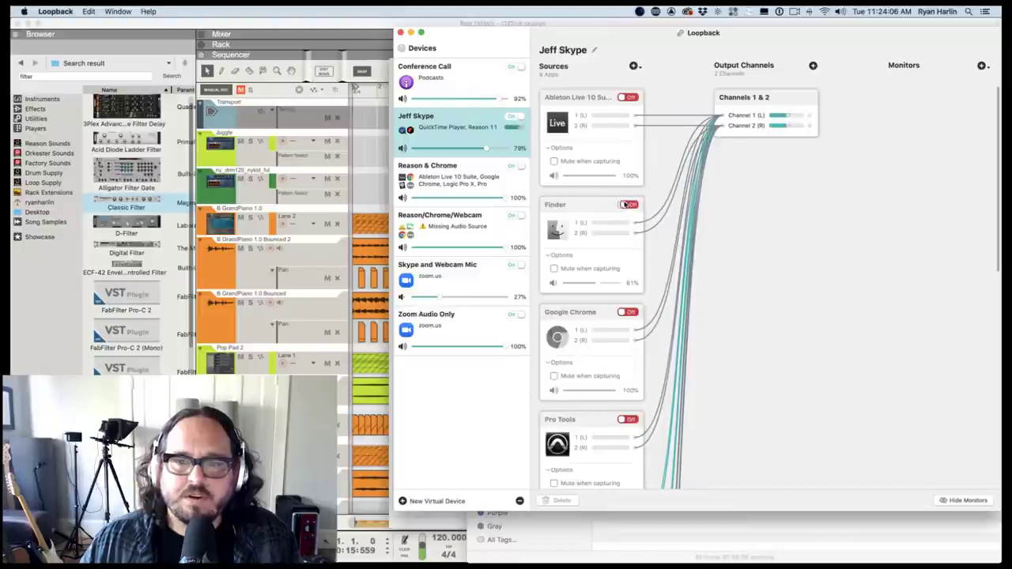
click(630, 205)
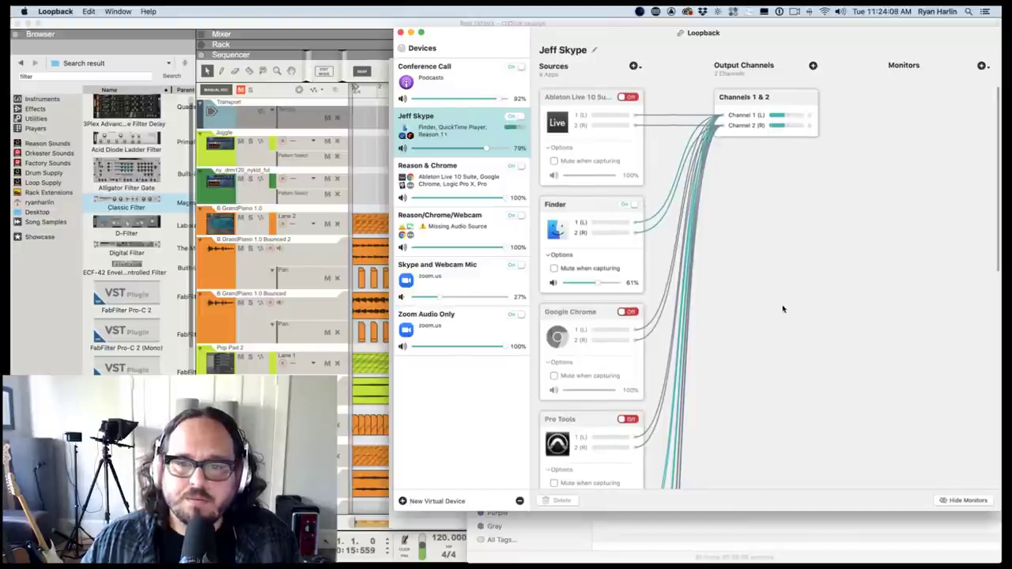
Switch back to the VPE1 Uplifter folder in Finder and select VPE1 Uplifter 001.wav.
click(372, 25)
key(super+Tab)
key(super+Tab)
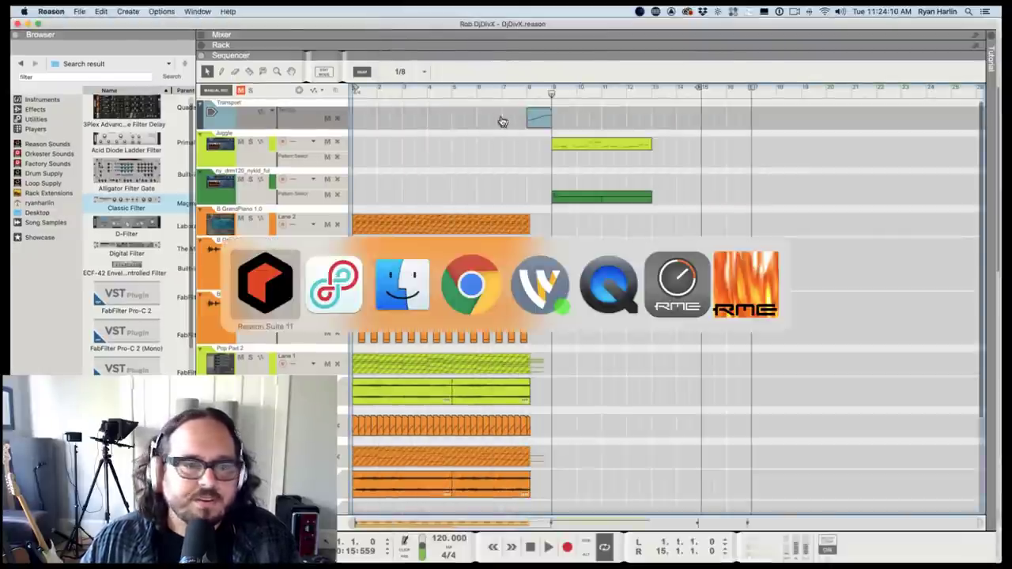
key(Down)
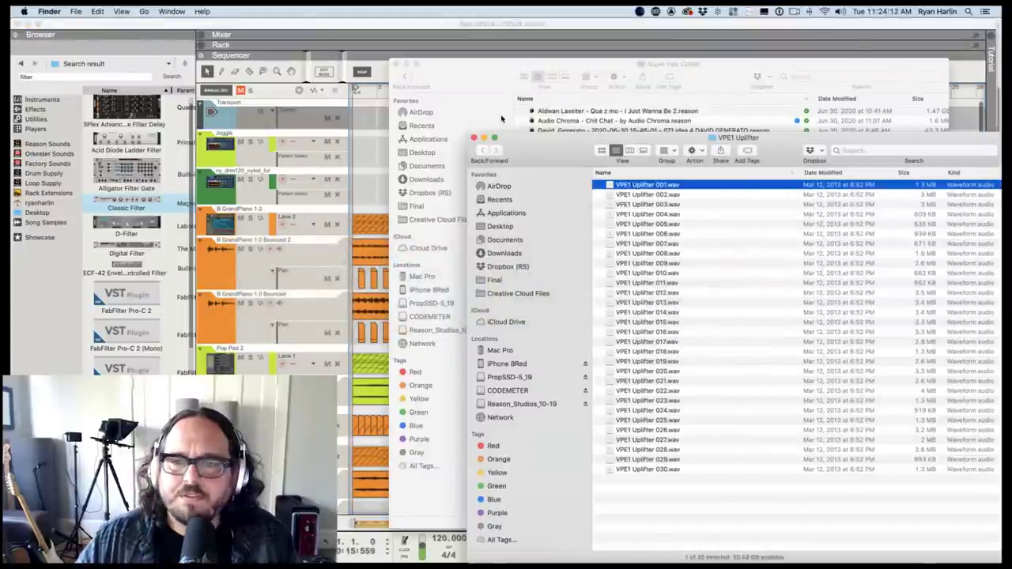
key(Down)
key(Down)
key(Down)
key(Down)
key(Down)
key(Up)
key(Up)
key(Up)
key(Up)
key(Up)
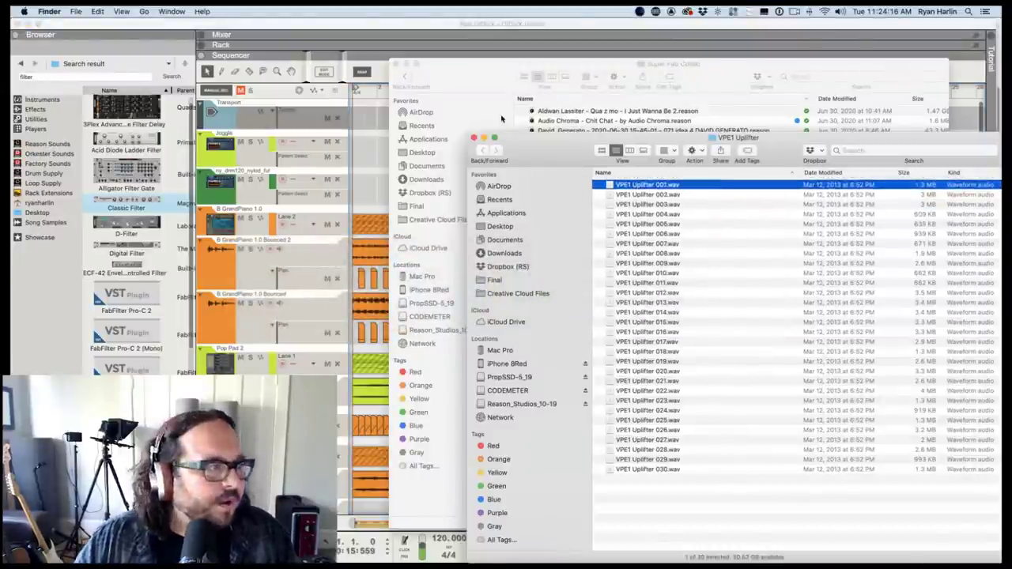
Audition the samples VPE1 Uplifter 001.wav through VPE1 Uplifter 004.wav in a preview.
key(space)
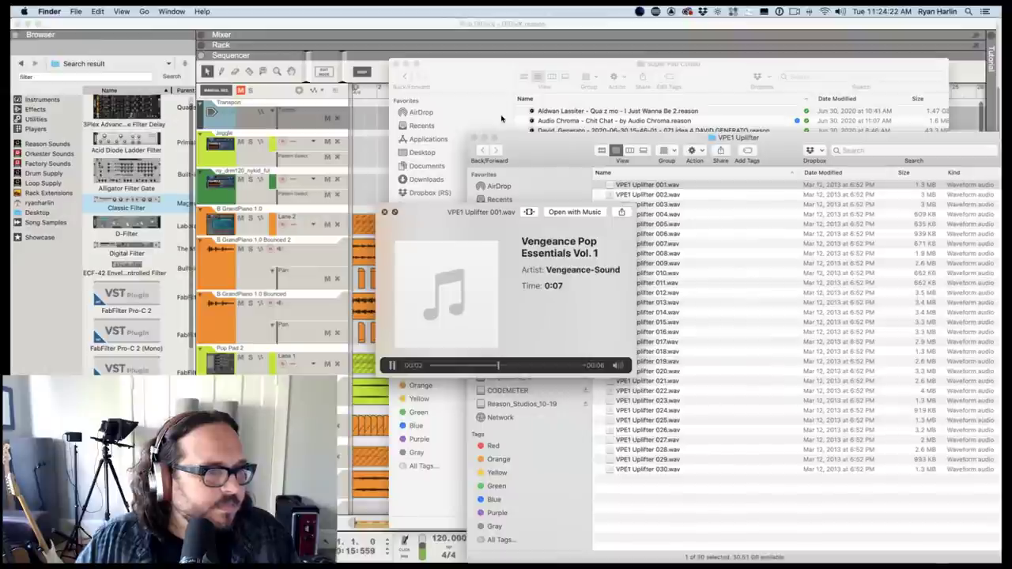
key(Down)
key(Down)
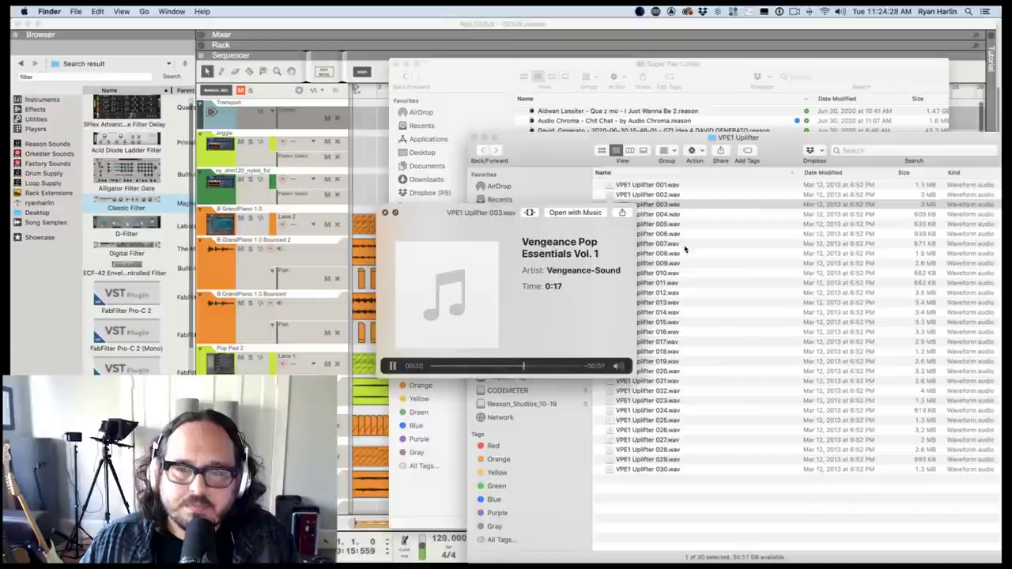
key(Down)
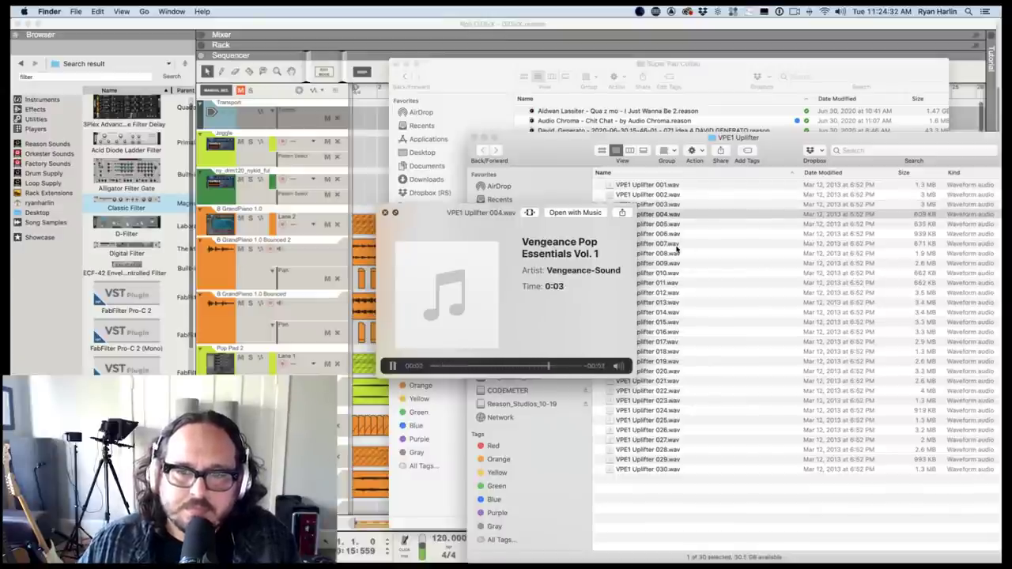
key(space)
Add VPE1 Uplifter 004.wav to the Reason sequencer as a new audio track clip starting at bar 8.
double_click(461, 76)
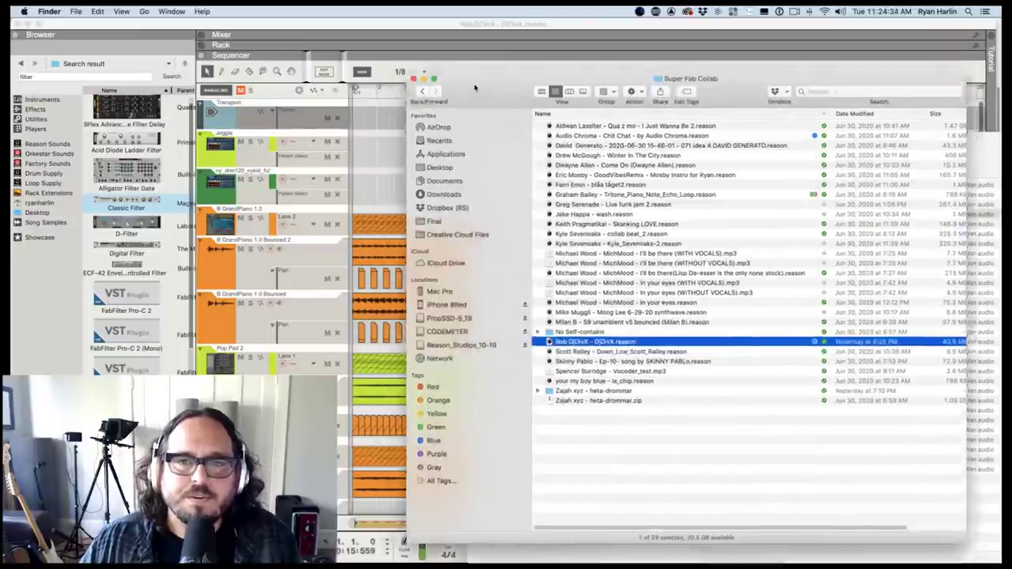
drag(527, 142, 694, 116)
drag(783, 194, 547, 181)
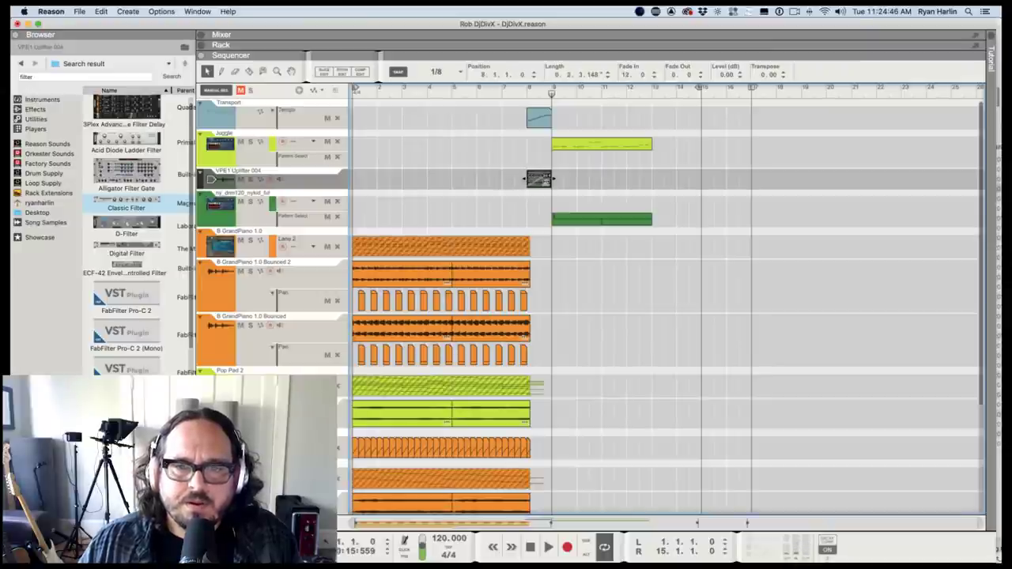
Play the transition from bar 8 to hear the uplifter lead into the drums, and stop playback.
click(538, 88)
key(space)
key(space)
Trim the end of the uplifter clip to a length of 0.3.0.0 and move its start to 8.2.1.0.
scroll(546, 179, up, 5)
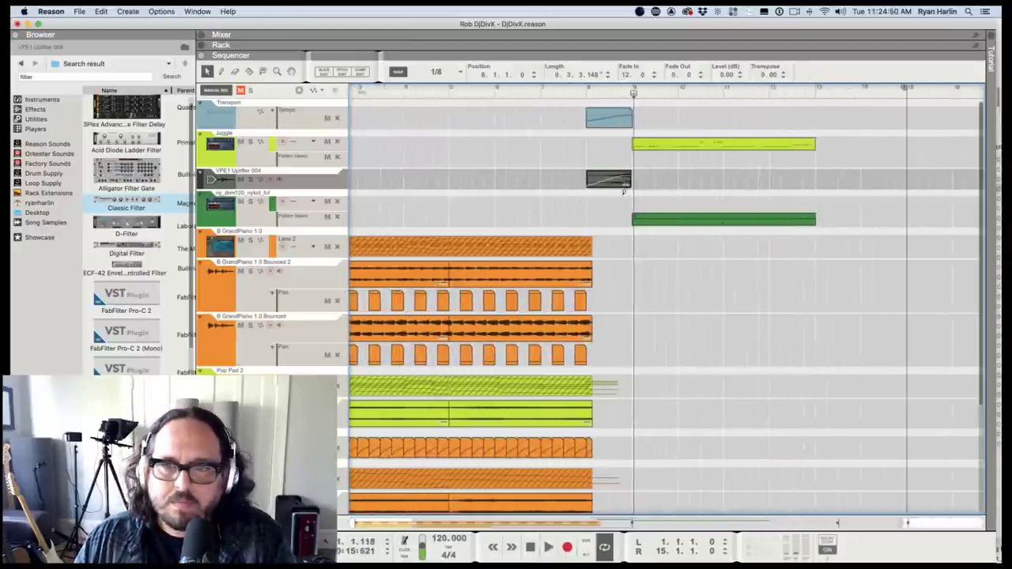
drag(630, 179, 618, 181)
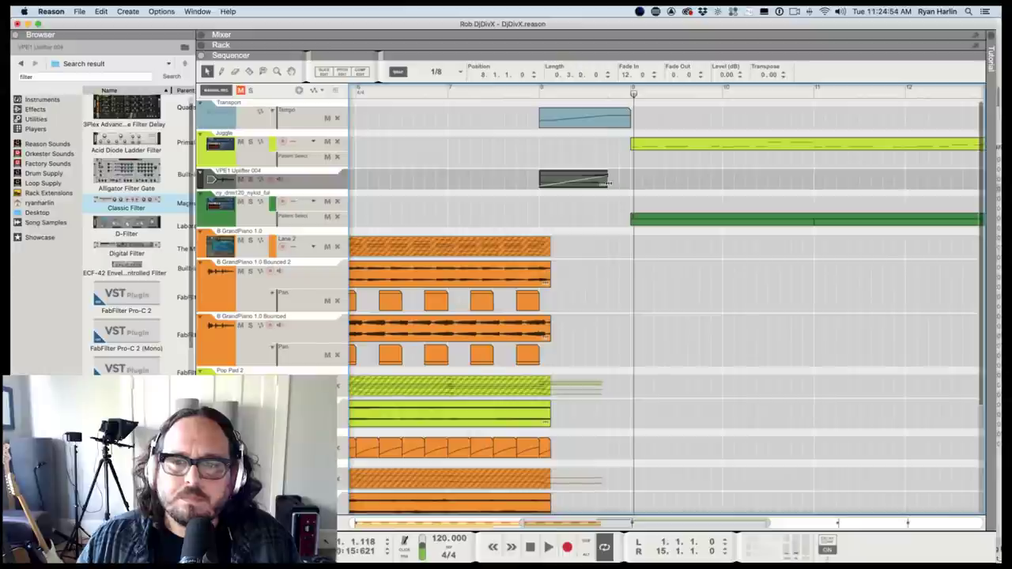
mouse_move(603, 183)
mouse_down()
mouse_move(621, 182)
mouse_move(605, 185)
mouse_up()
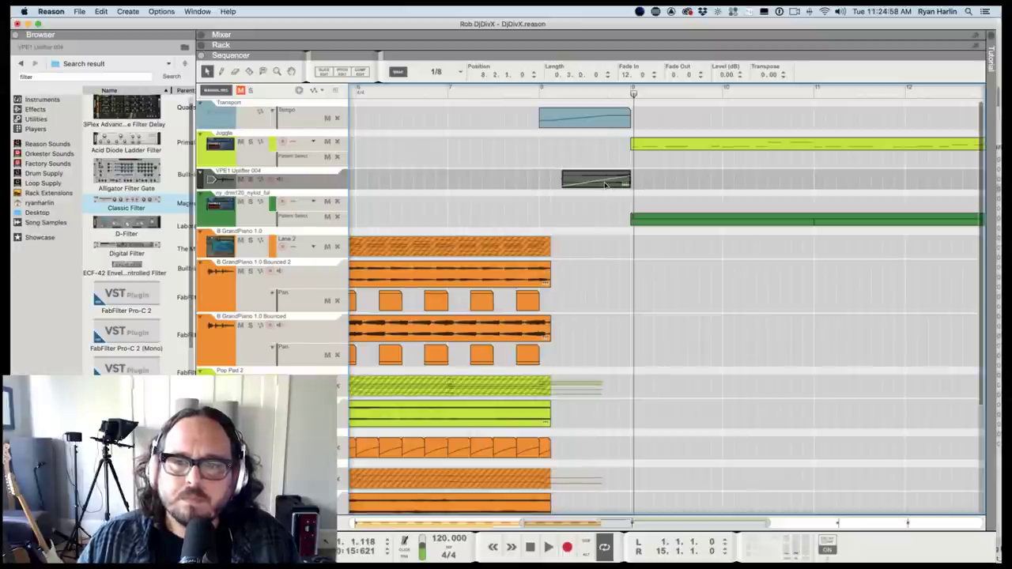
Set the uplifter clip's transpose to 4 semitones and its level to -7.14 dB.
click(603, 93)
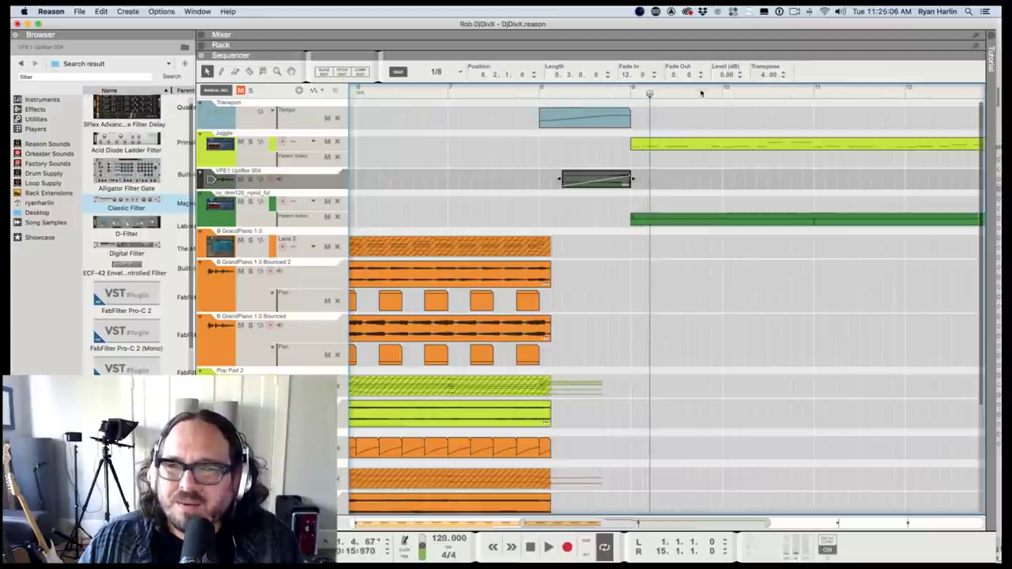
drag(723, 74, 724, 95)
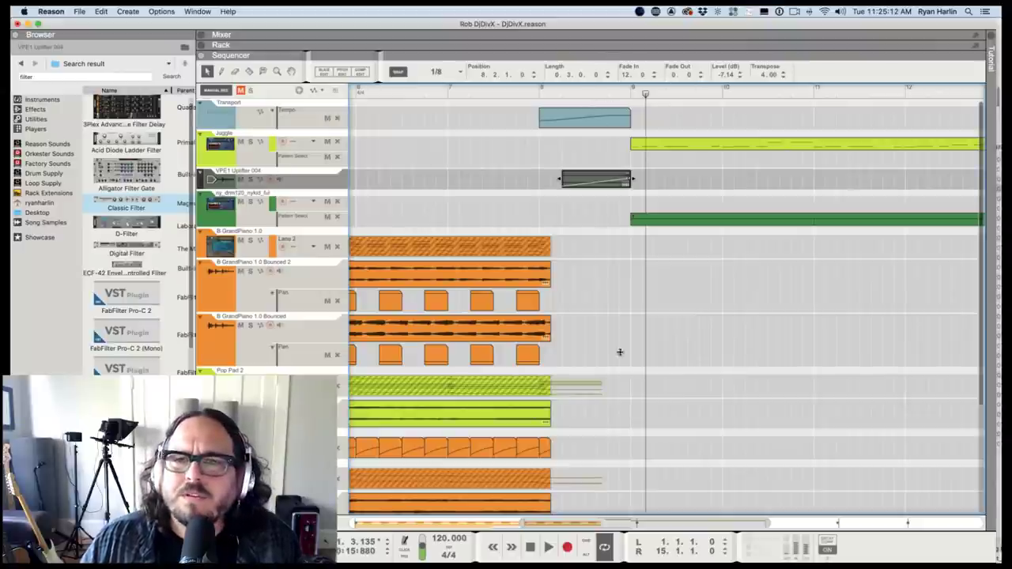
In the mixer, turn on the VPE1 Uplifter channel's high-pass filter and set its frequency to 264.8 Hz.
key(F5)
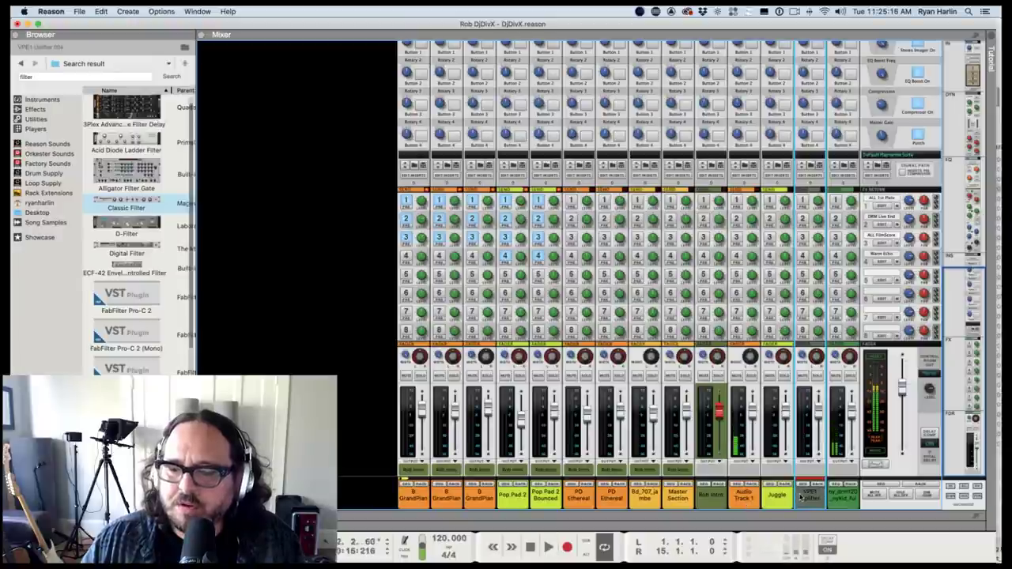
scroll(811, 201, up, 10)
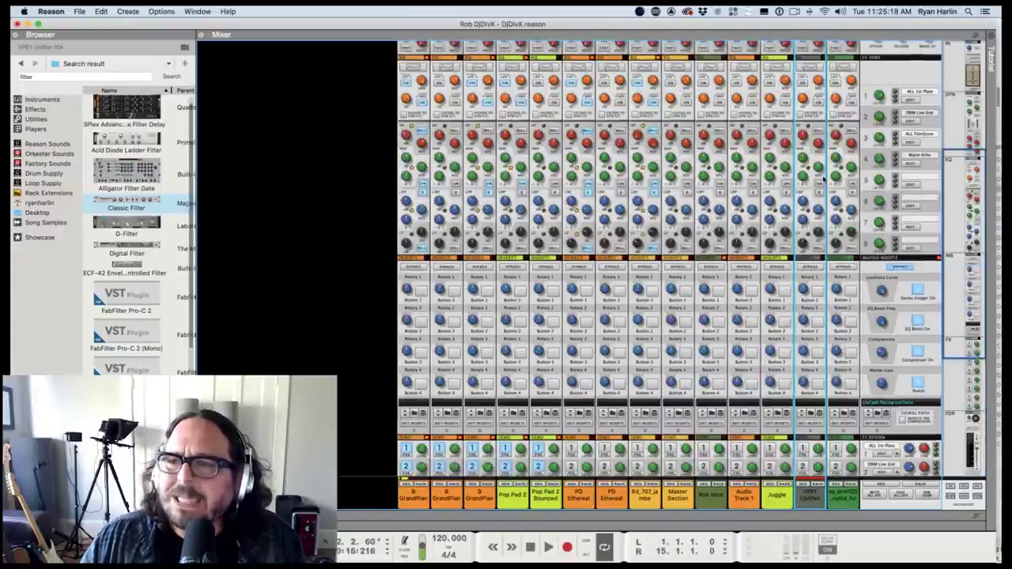
click(821, 107)
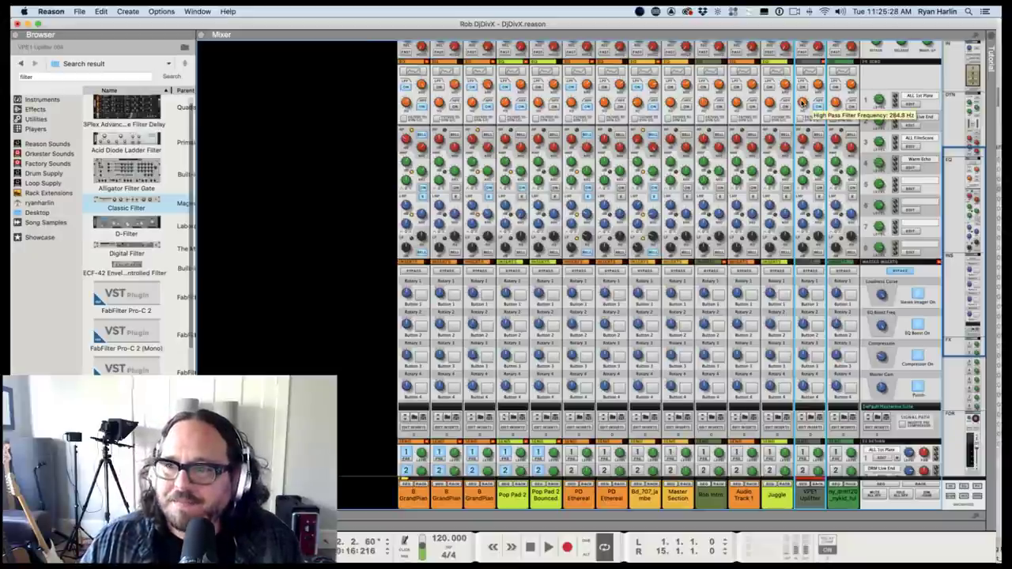
Show the sequencer below the mixer and play the transition from the start of the uplifter clip.
drag(705, 518, 705, 238)
key(F7)
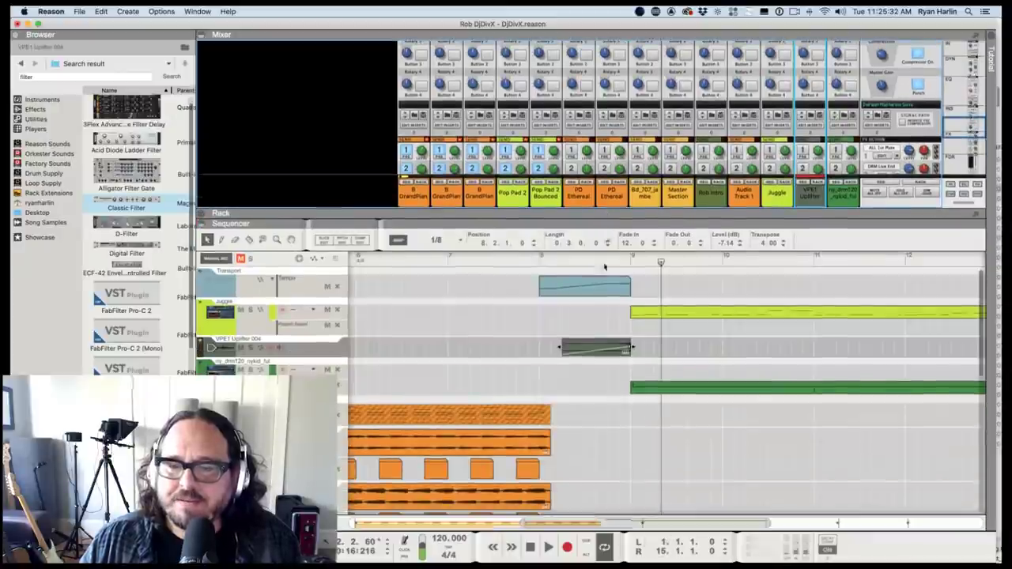
click(566, 260)
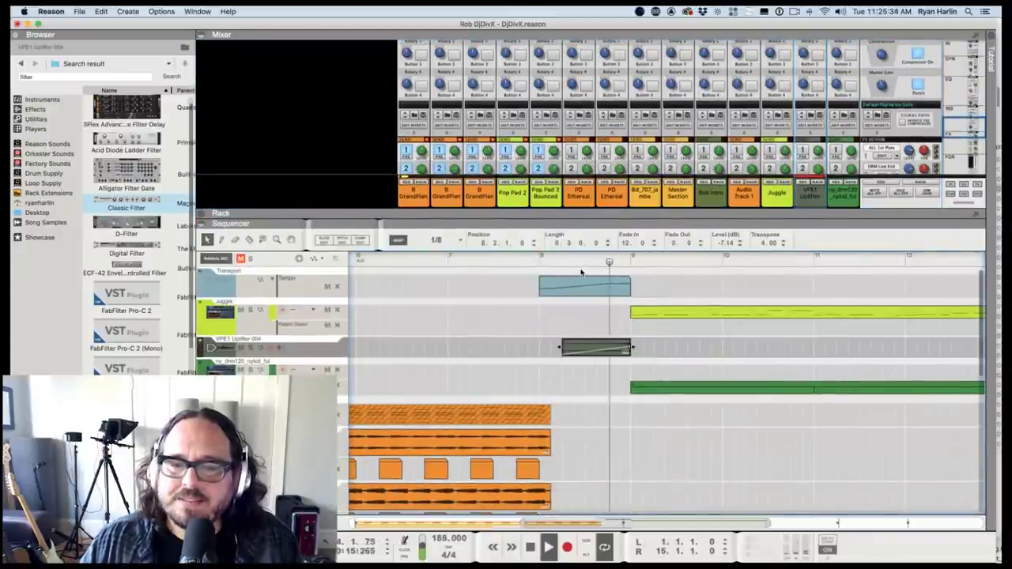
Raise the VPE1 Uplifter channel's high-pass filter frequency to 394.9 Hz.
key(F5)
scroll(821, 174, up, 3)
click(804, 128)
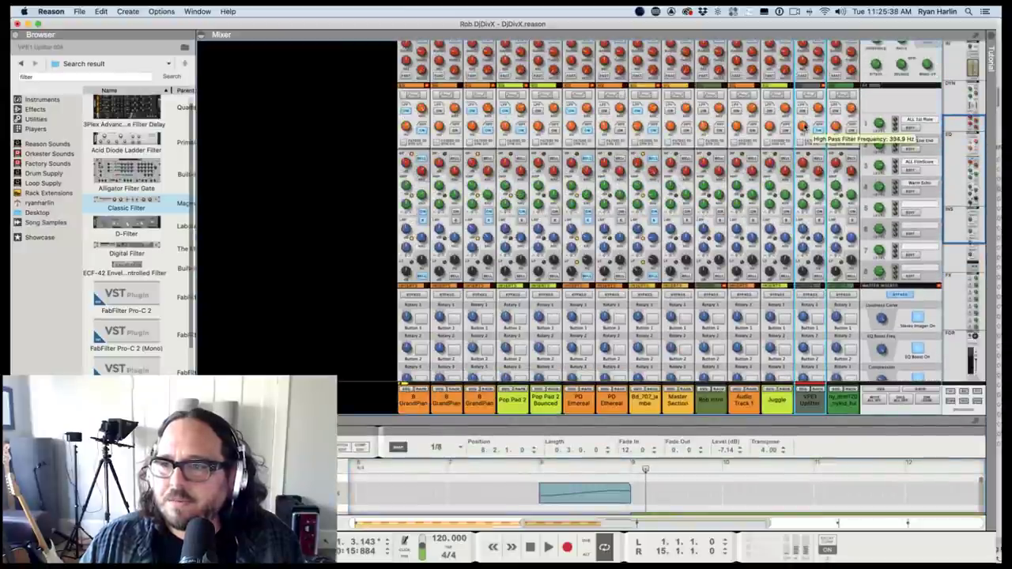
Enlarge the sequencer area, set the uplifter clip's transpose to 2 semitones, and play from the clip's start.
drag(738, 436, 748, 114)
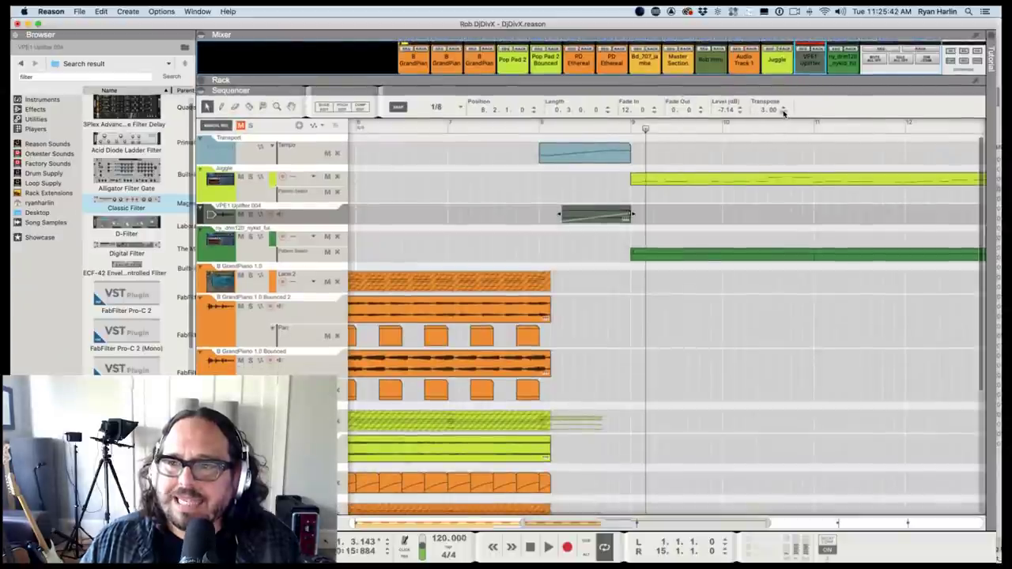
click(561, 128)
key(space)
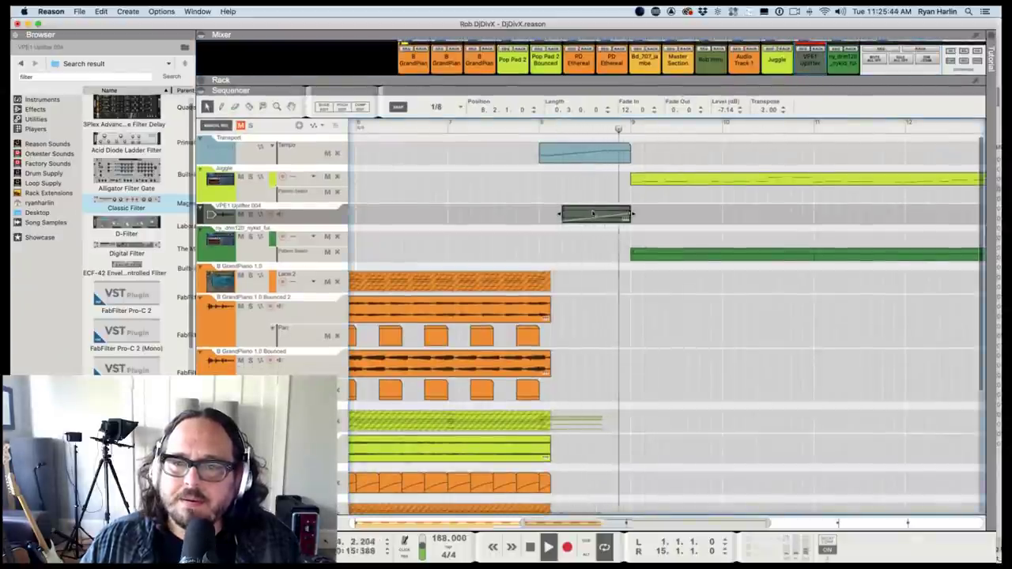
Show the mixer faders, slightly lower the VPE1 Uplifter channel's level, and play the transition from the uplifter clip.
drag(645, 83, 645, 367)
scroll(774, 230, down, 10)
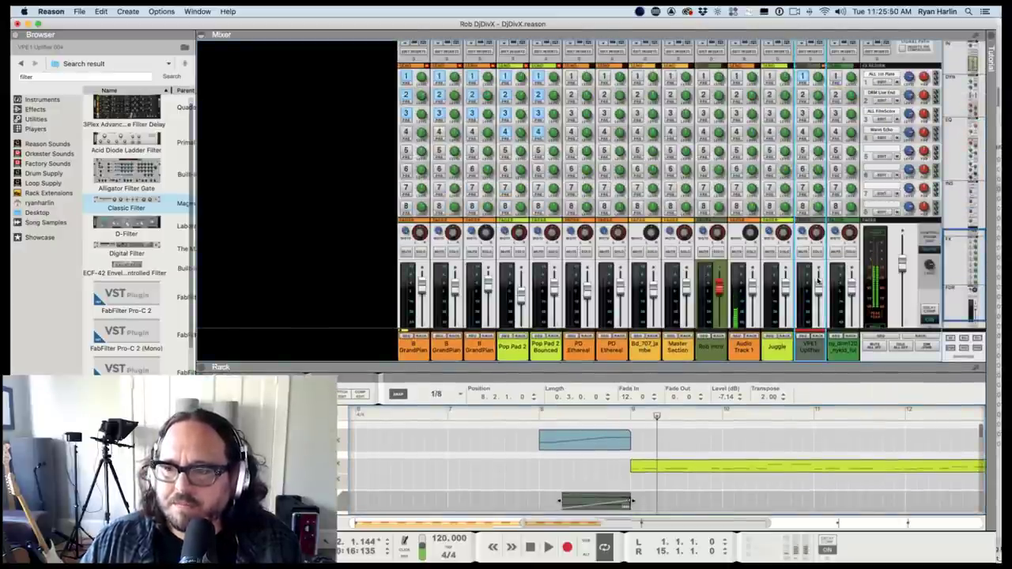
drag(818, 286, 821, 295)
click(578, 415)
key(space)
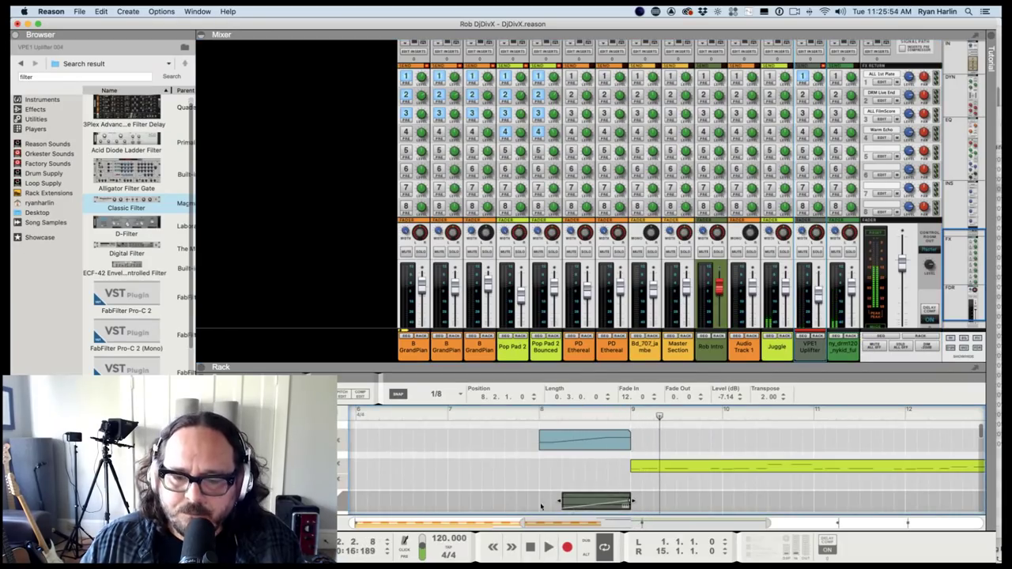
Extend the uplifter clip's start back to bar 8 so it spans one full bar, and play the transition.
drag(560, 502, 543, 500)
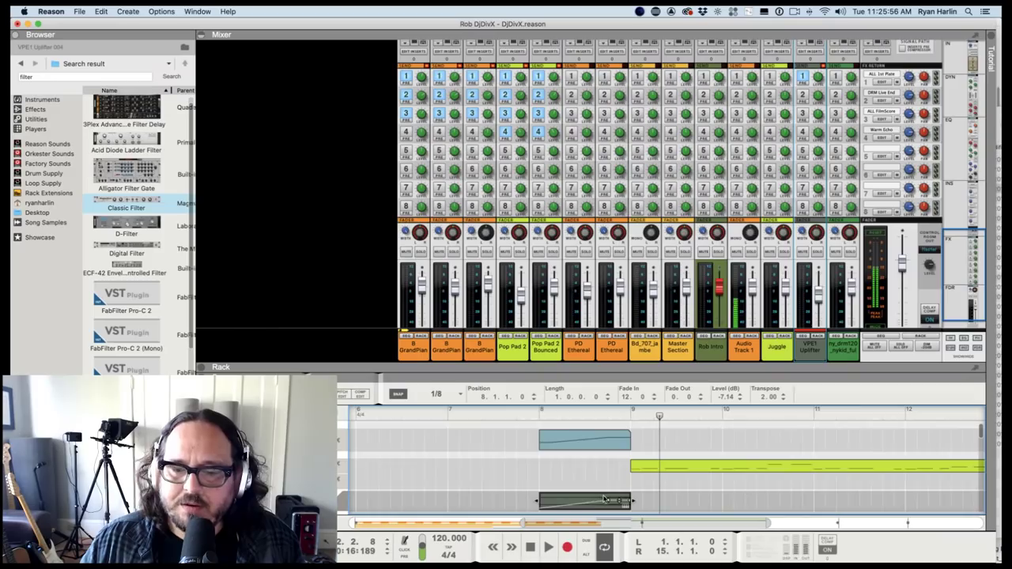
click(552, 411)
key(space)
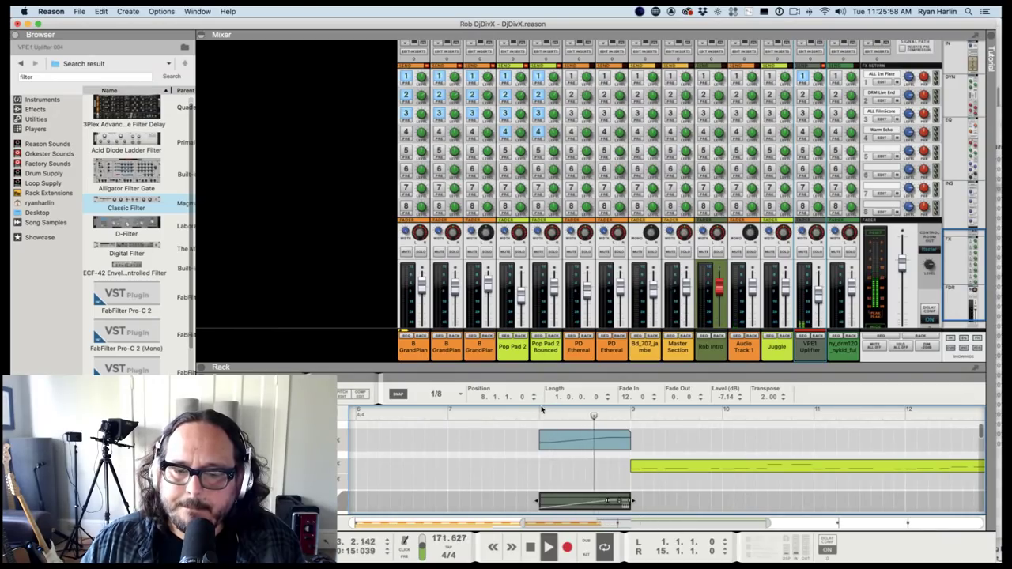
click(474, 413)
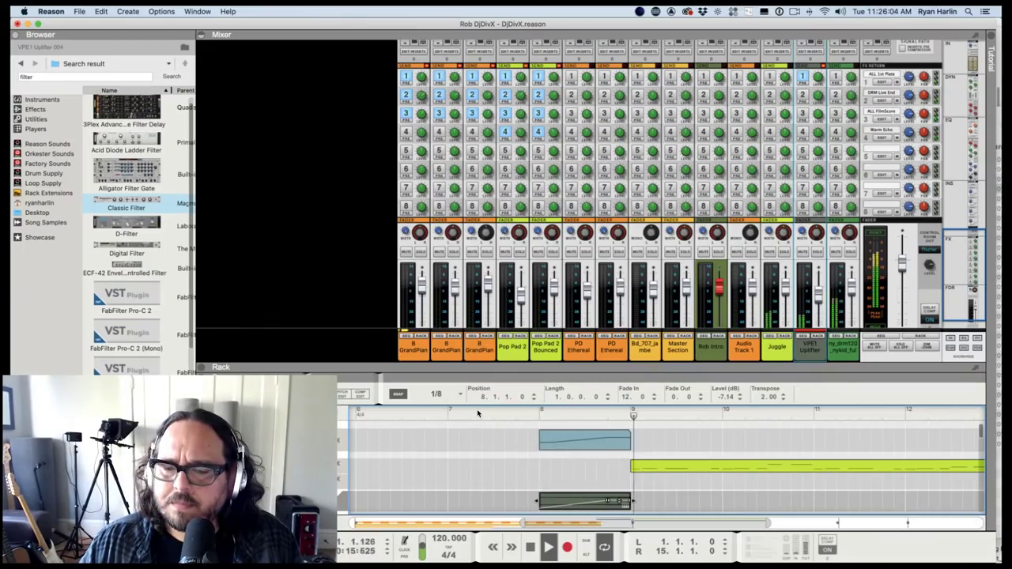
key(space)
click(540, 415)
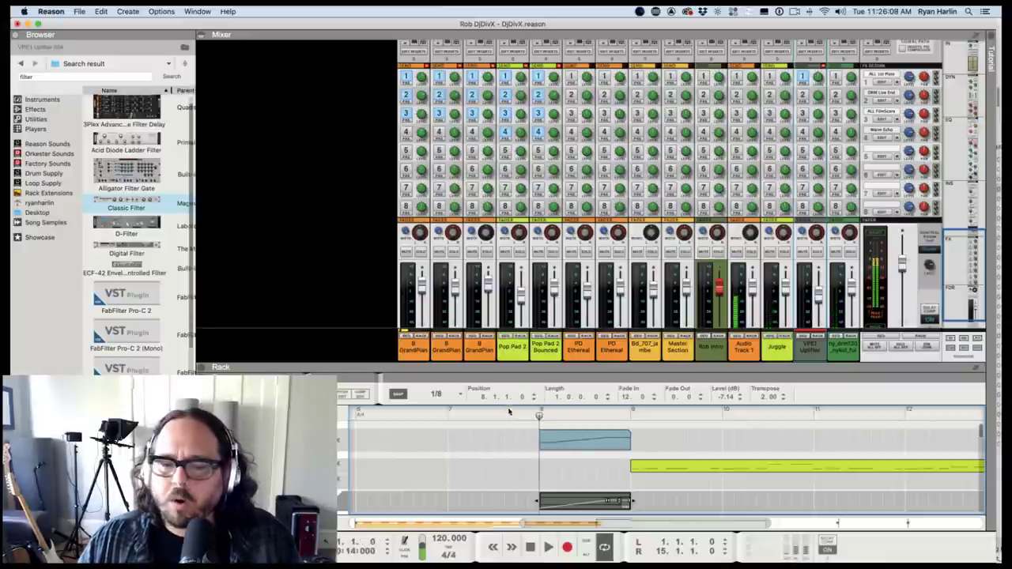
Expand the sequencer over the mixer, move the song position to bar 5, and save the song.
drag(517, 388, 488, 11)
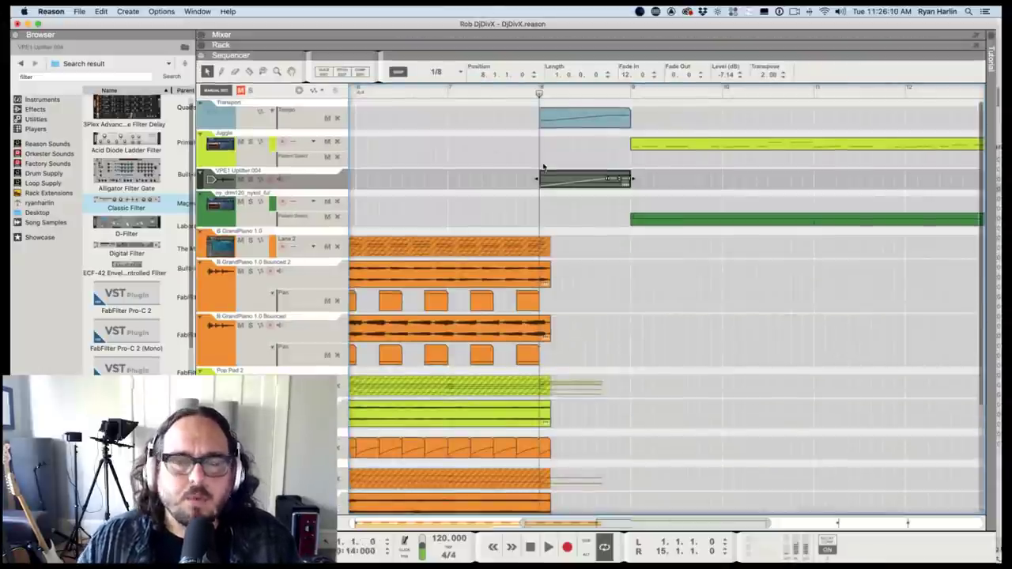
scroll(543, 168, down, 6)
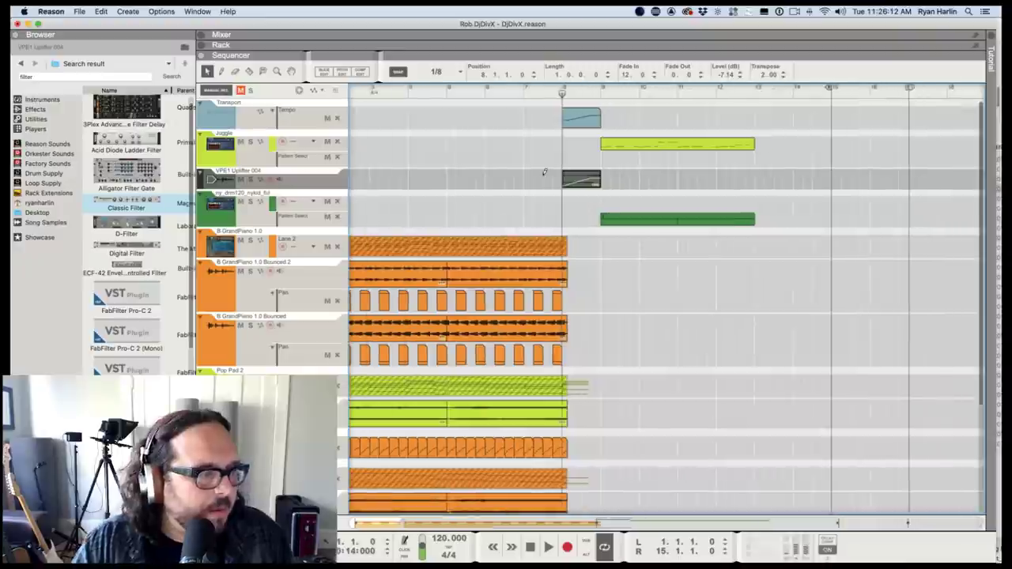
scroll(544, 170, down, 2)
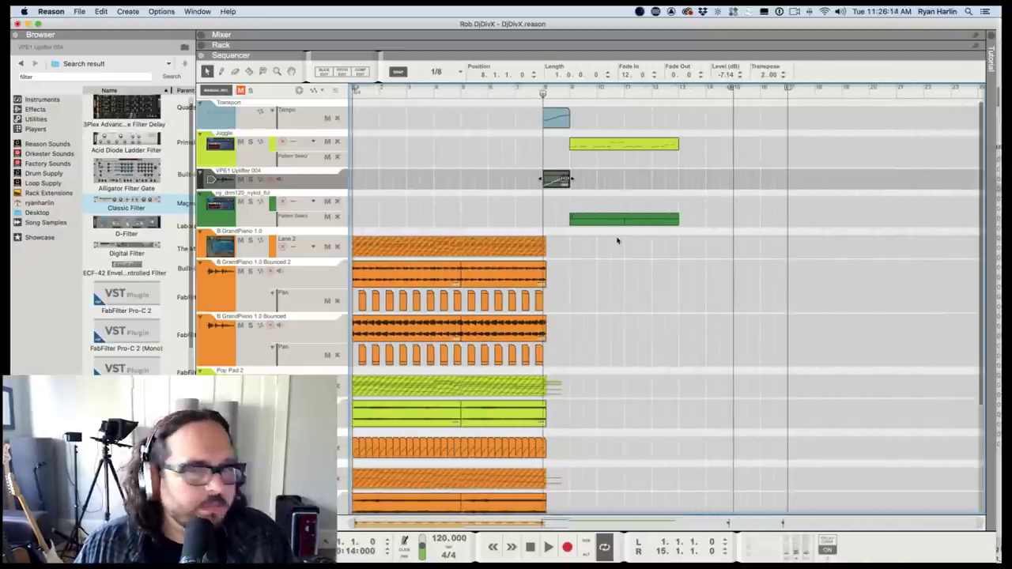
drag(511, 99, 461, 95)
key(super+s)
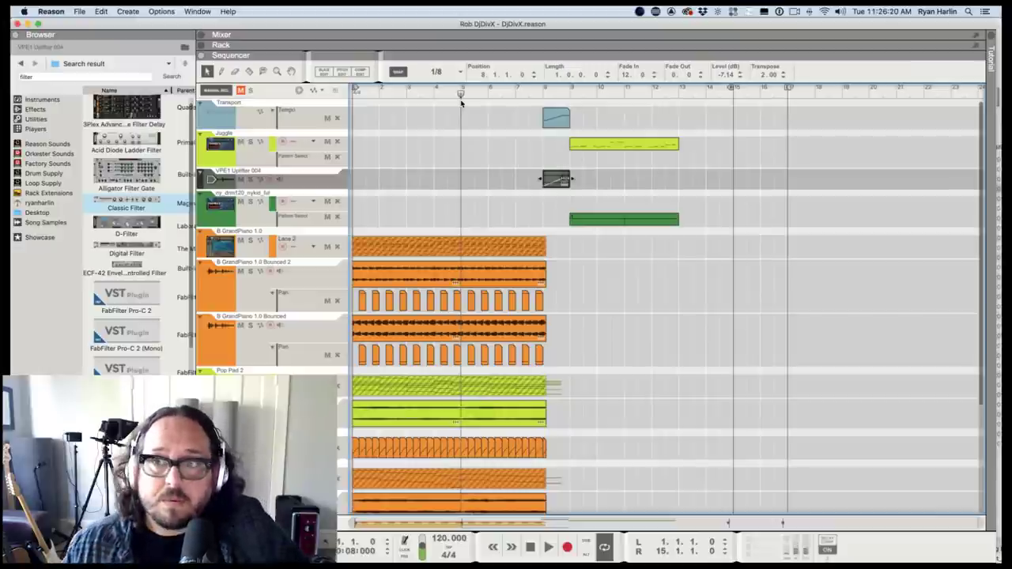
Set the loop to run from bar 9 to bar 13 and play the new drum section.
drag(366, 93, 569, 94)
key(space)
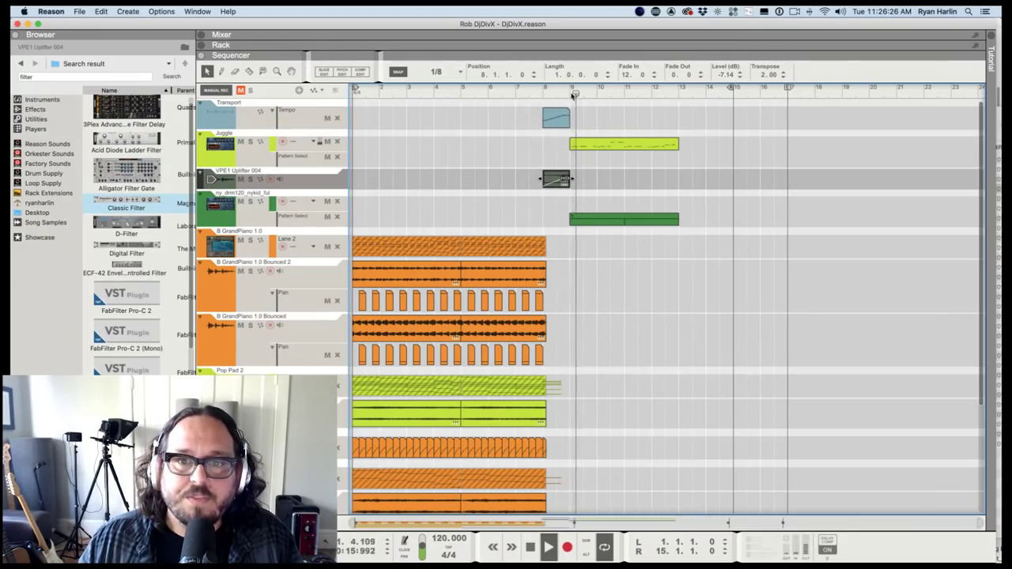
alt+click(678, 95)
scroll(566, 237, down, 1)
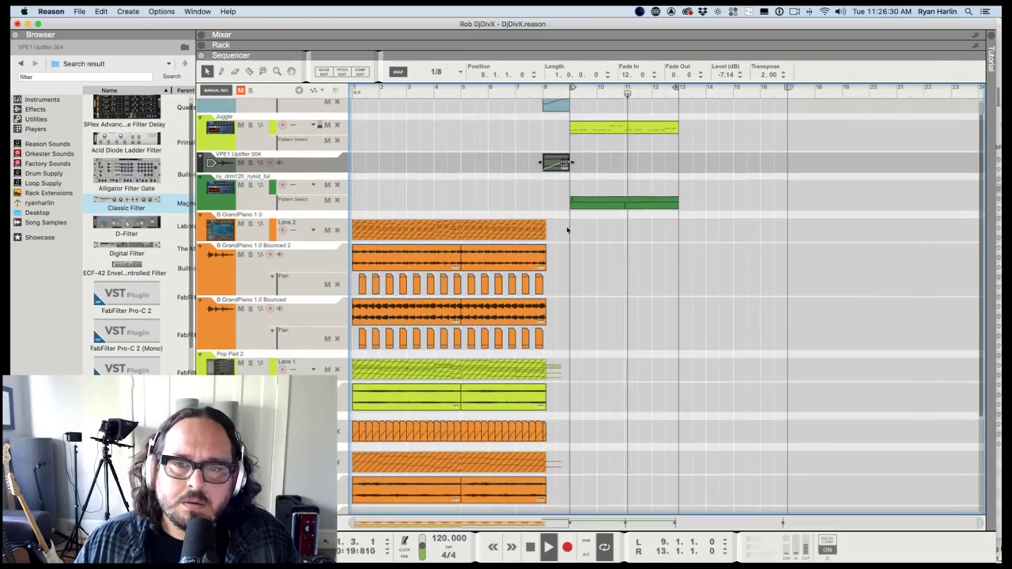
scroll(650, 283, up, 1)
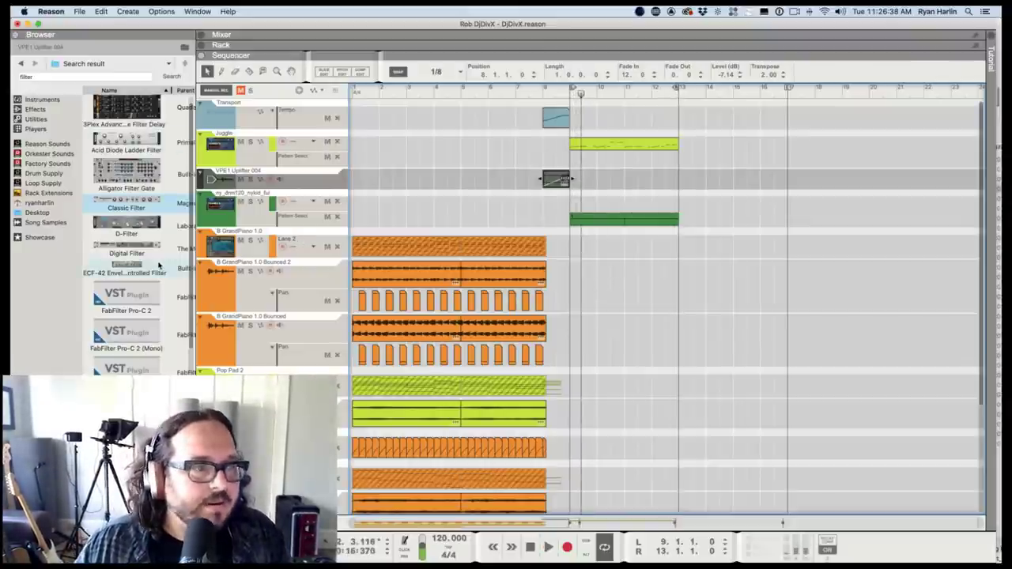
scroll(123, 206, down, 1)
scroll(123, 205, down, 2)
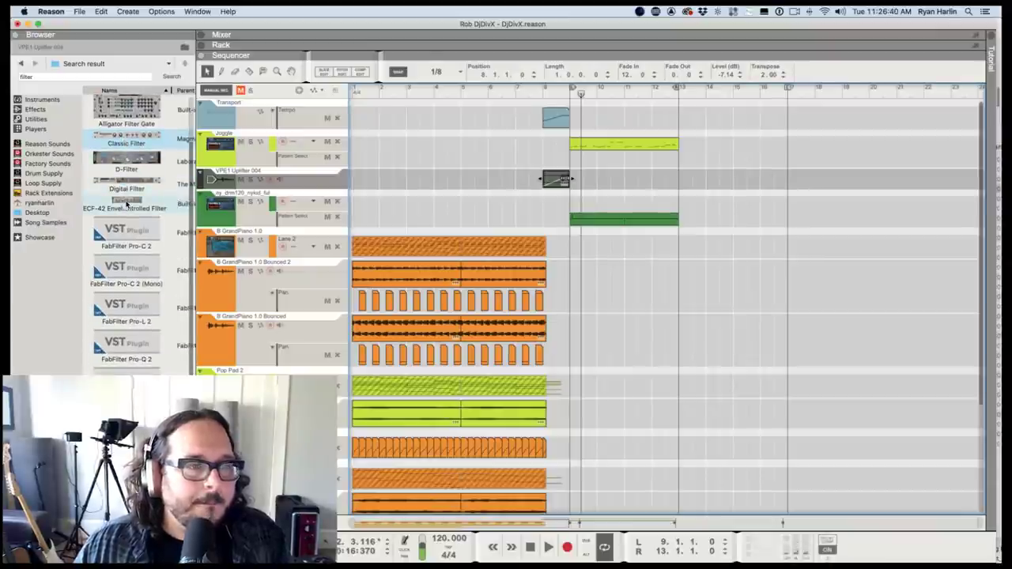
scroll(126, 204, up, 3)
click(125, 208)
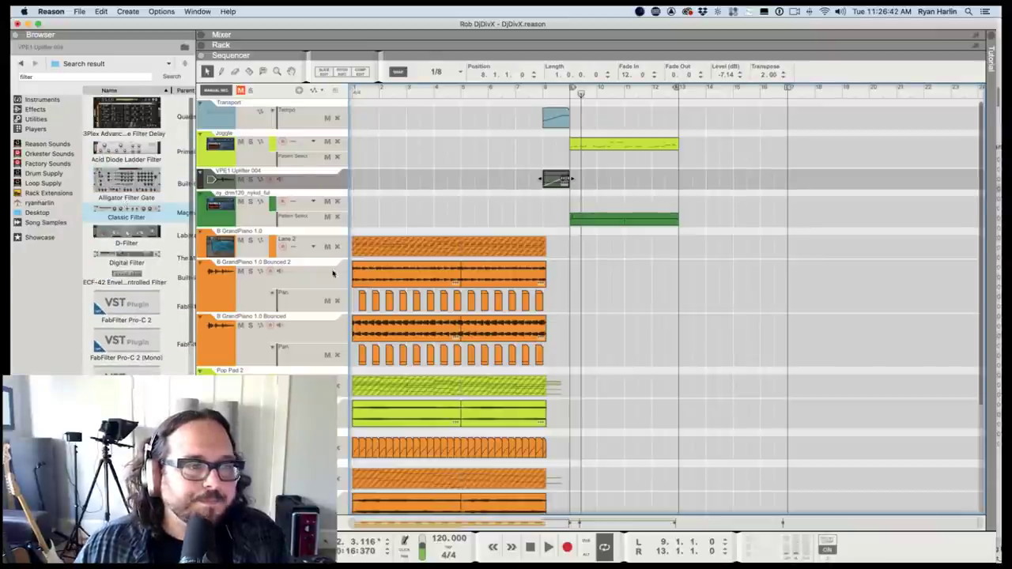
scroll(594, 260, down, 2)
scroll(590, 246, up, 2)
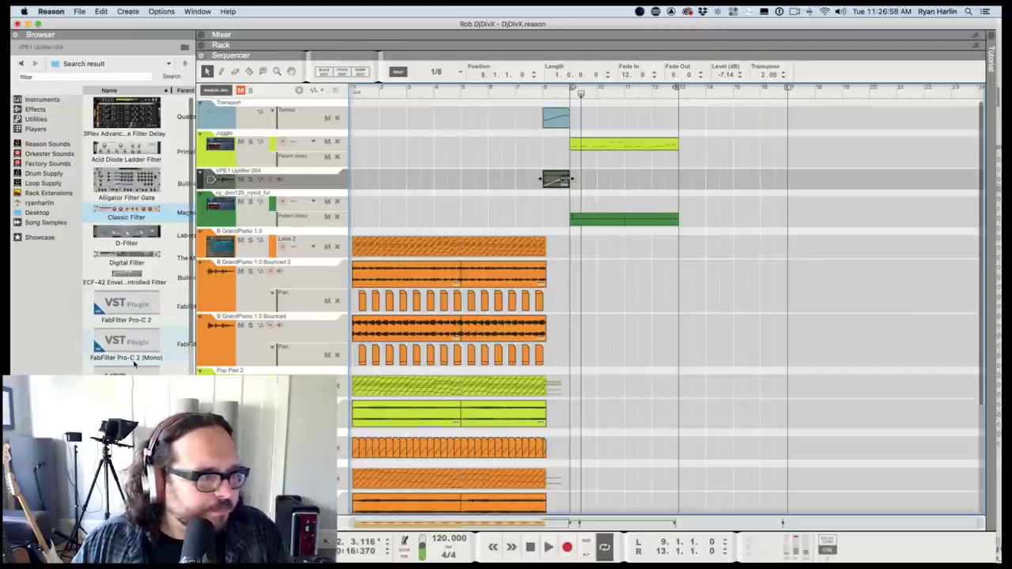
click(35, 109)
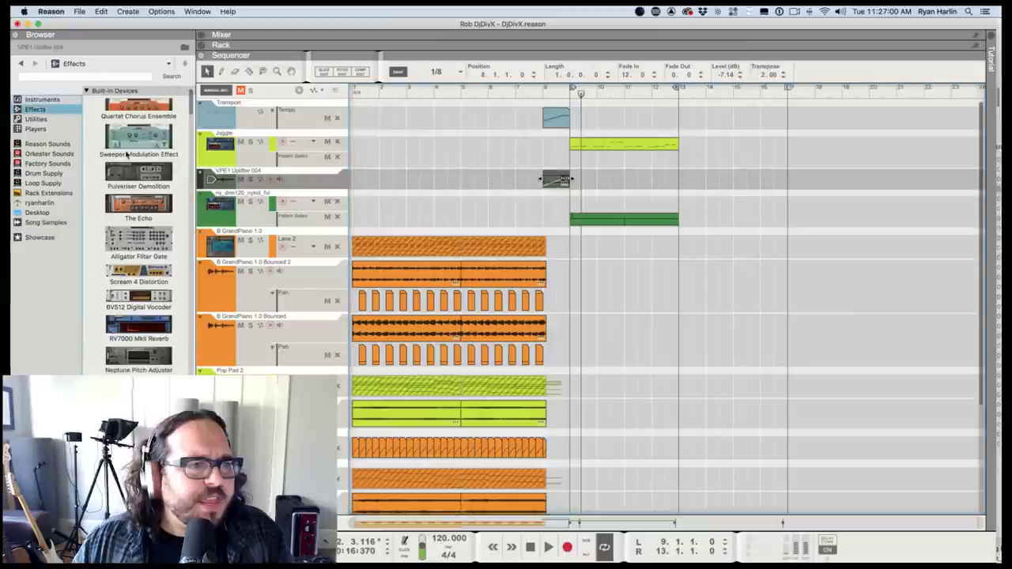
click(41, 100)
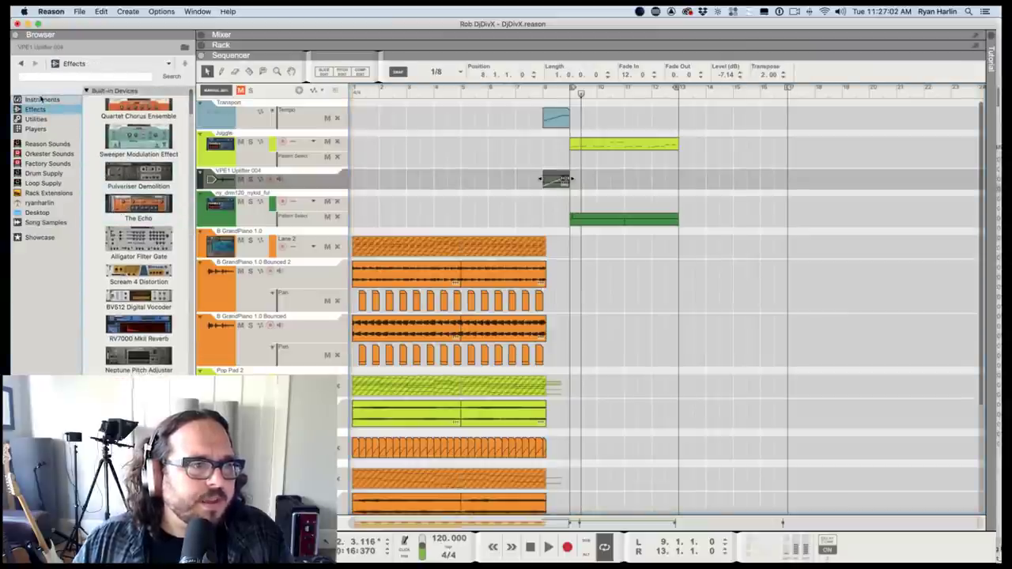
scroll(157, 336, down, 10)
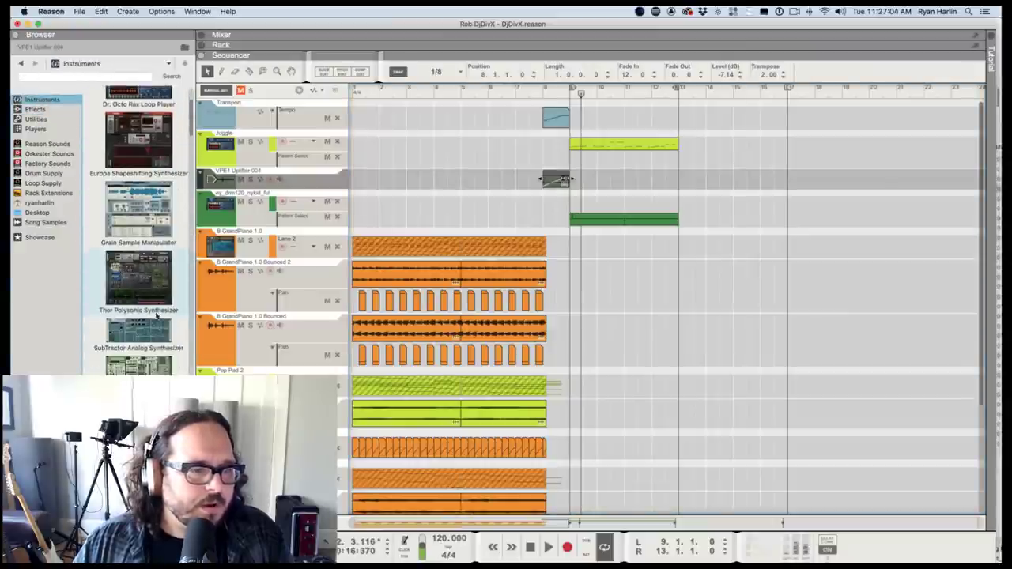
scroll(156, 304, down, 5)
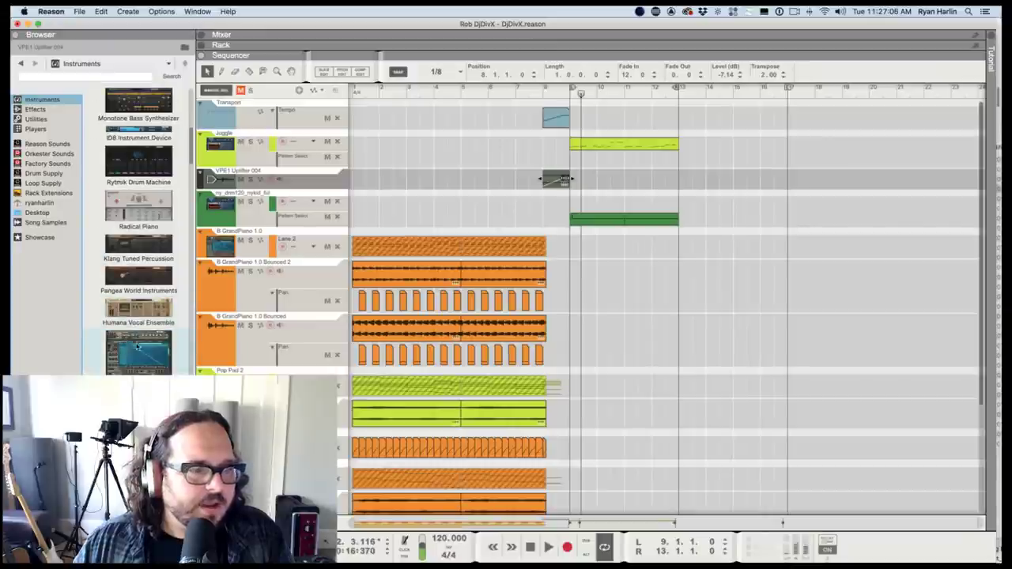
drag(138, 207, 277, 195)
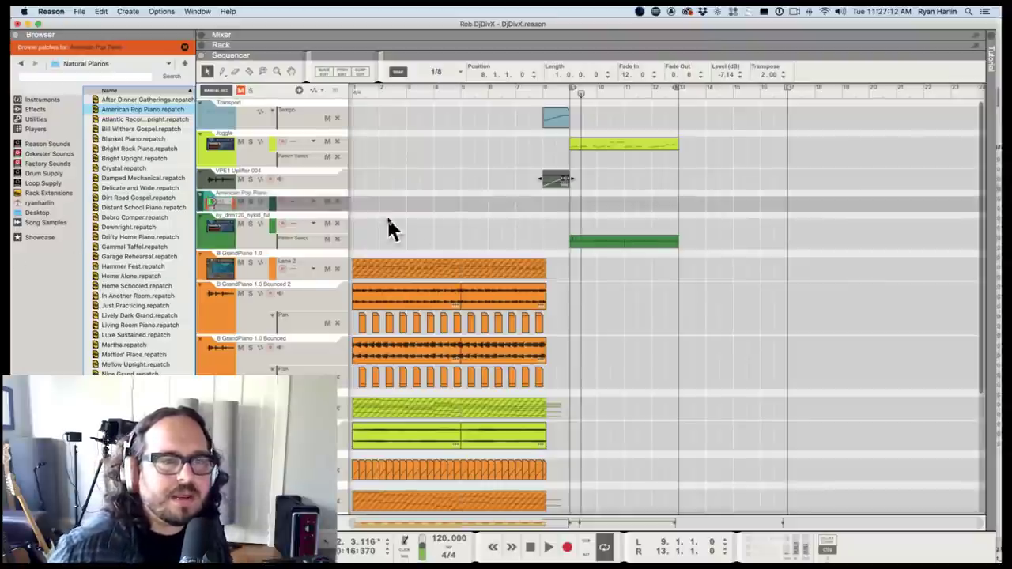
click(566, 90)
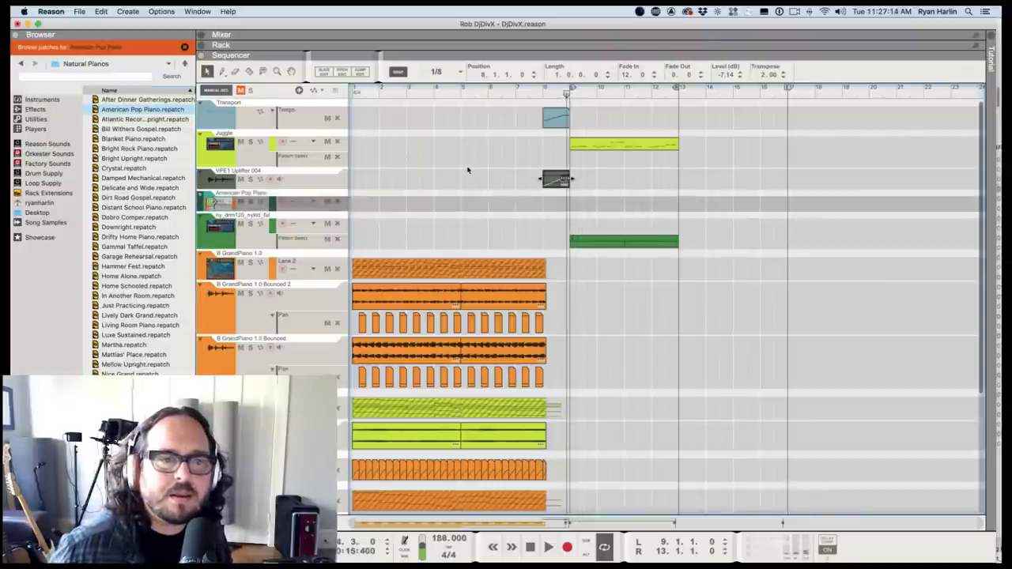
key(Delete)
key(Return)
Add a Complex-1 Modular Synthesizer track below the uplifter track and show the device in the rack.
click(39, 99)
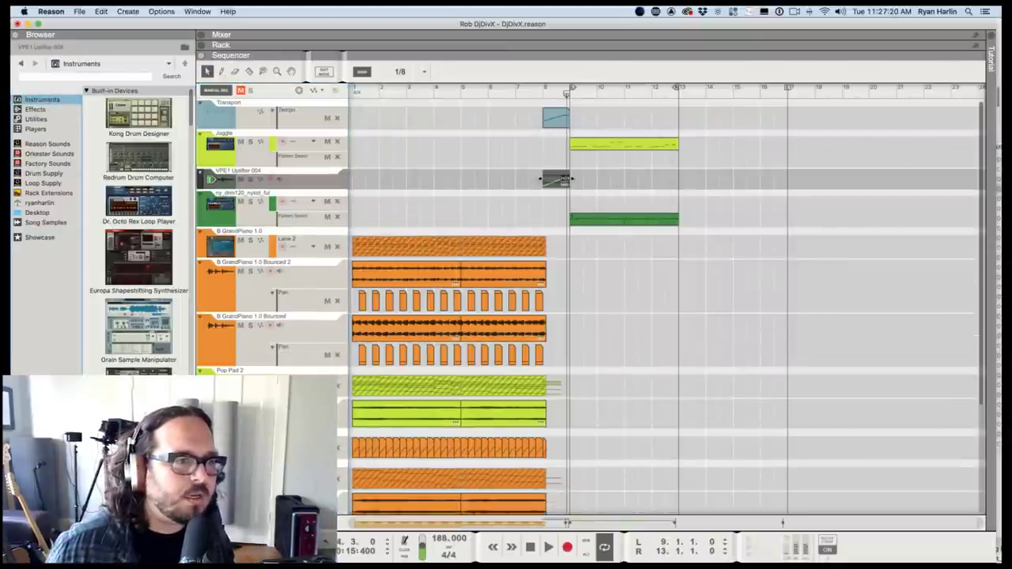
click(47, 145)
click(36, 109)
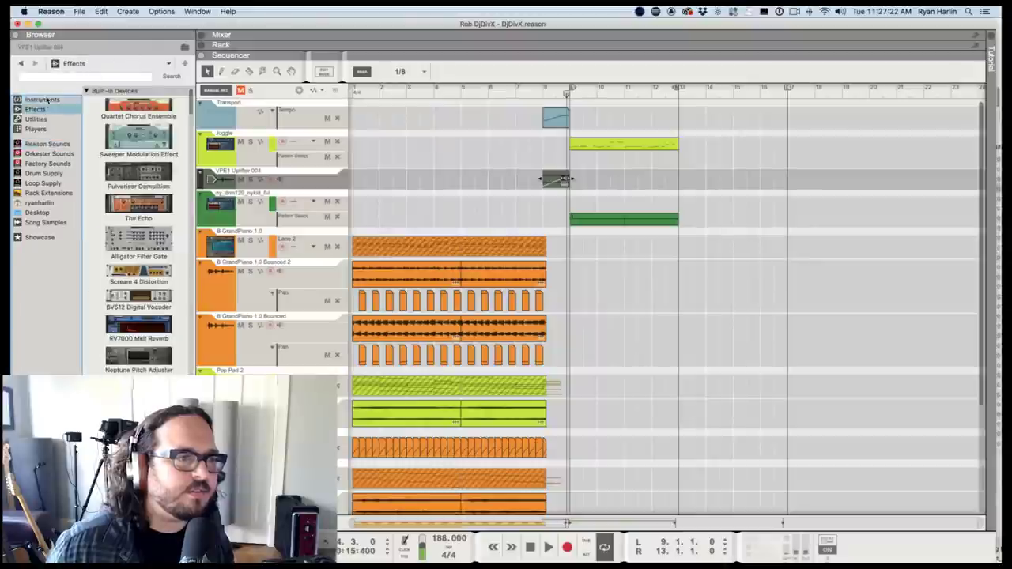
click(40, 99)
scroll(150, 252, down, 10)
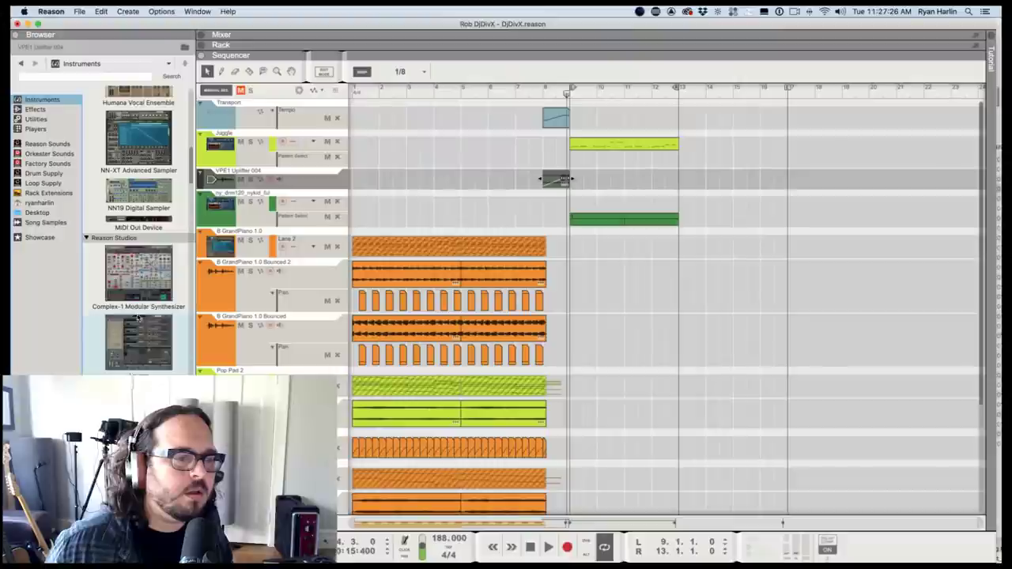
drag(131, 281, 325, 199)
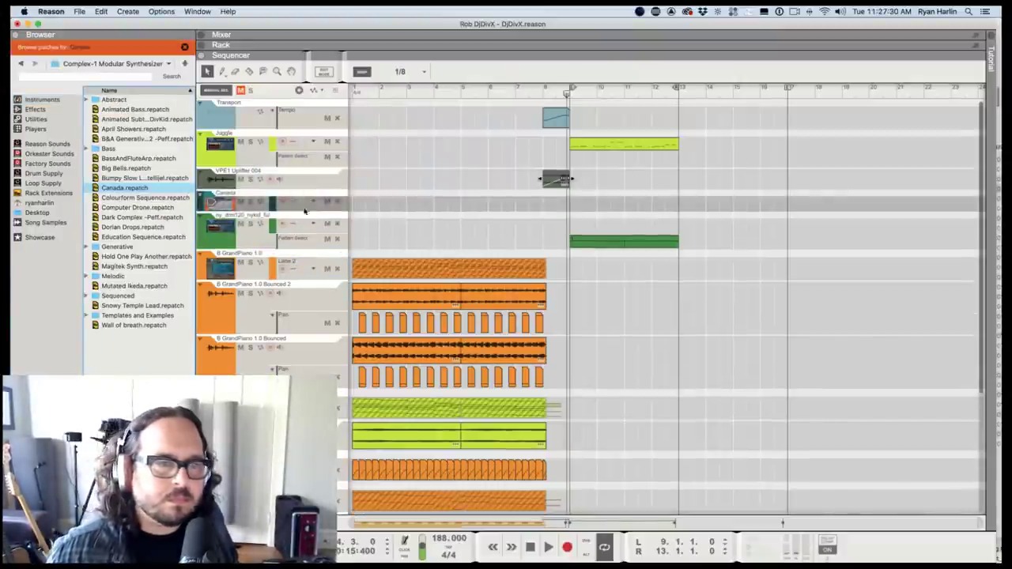
drag(316, 58, 370, 275)
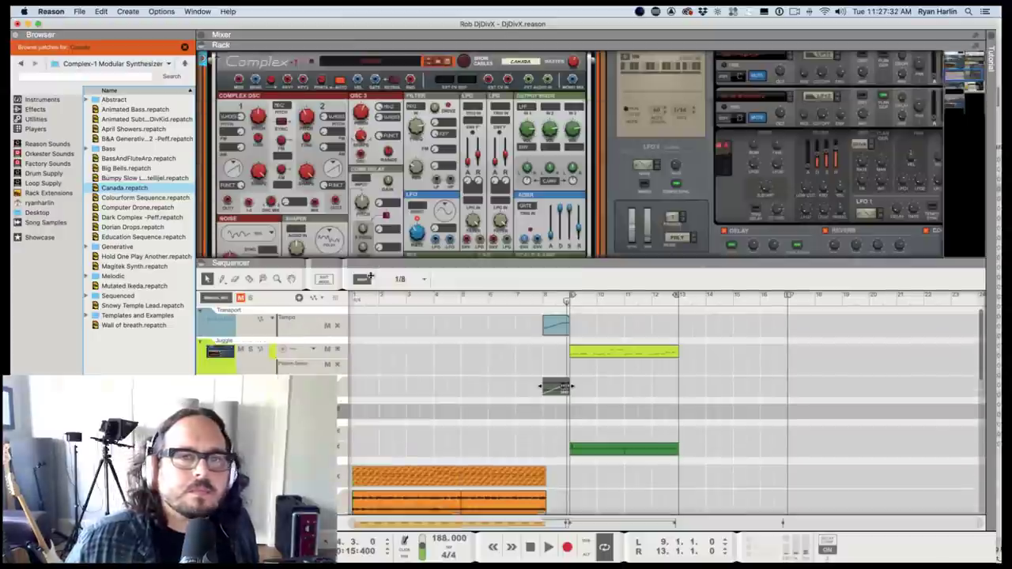
Audition the Animated Subtractive -DivKid patch over the loop, and load Alone on the Moon from the Melodic folder into the Complex-1.
click(400, 65)
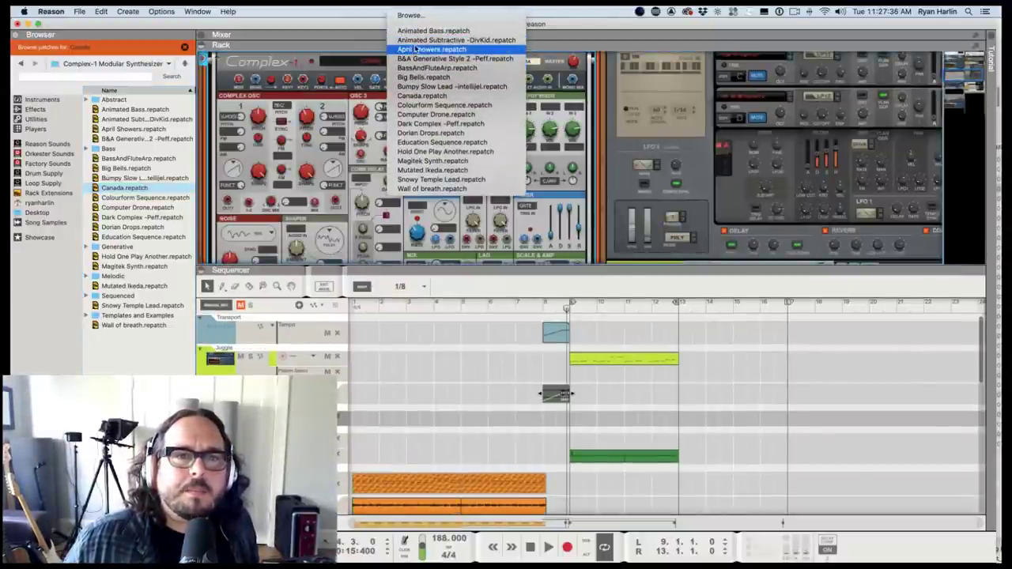
click(413, 40)
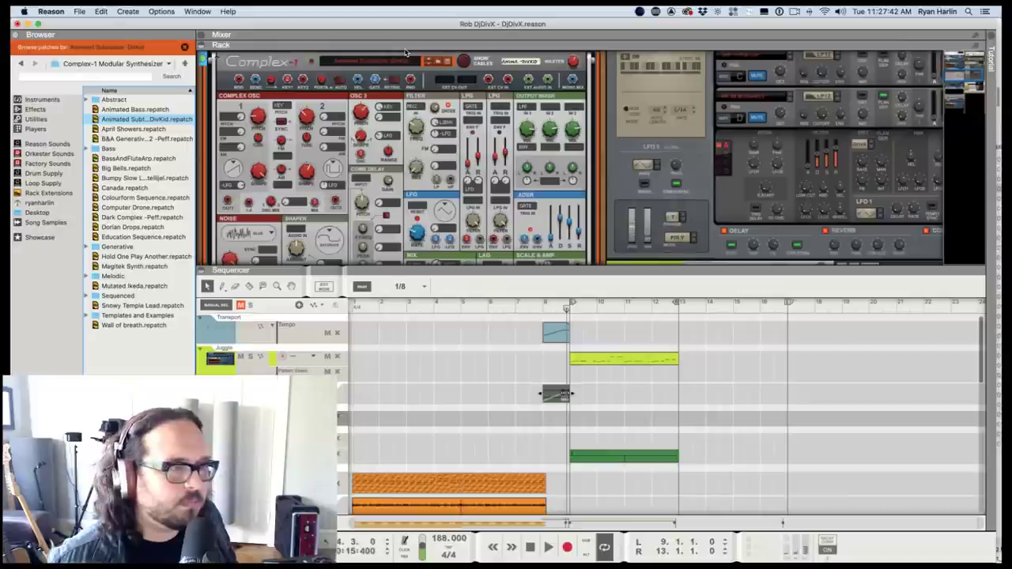
key(space)
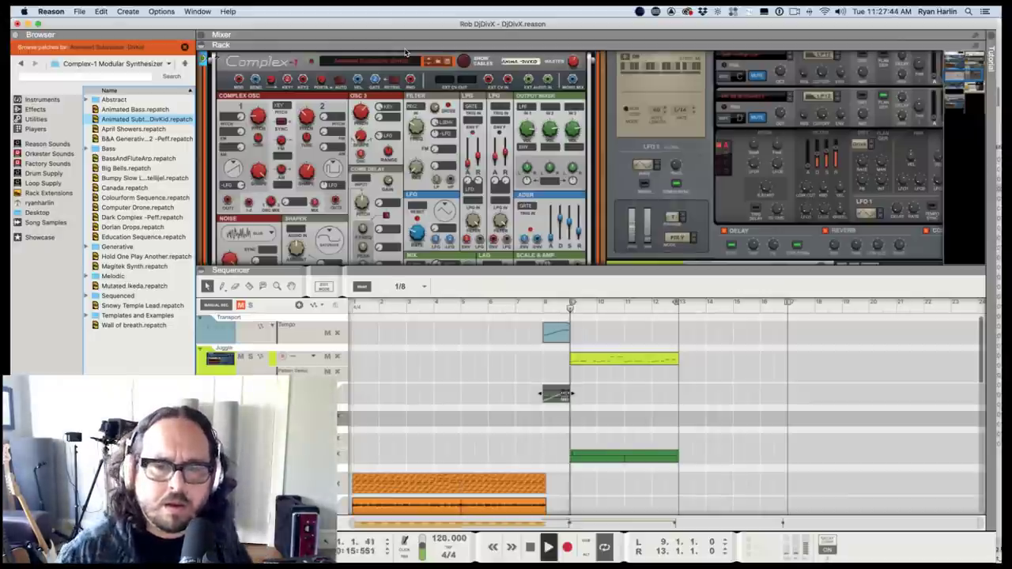
key(space)
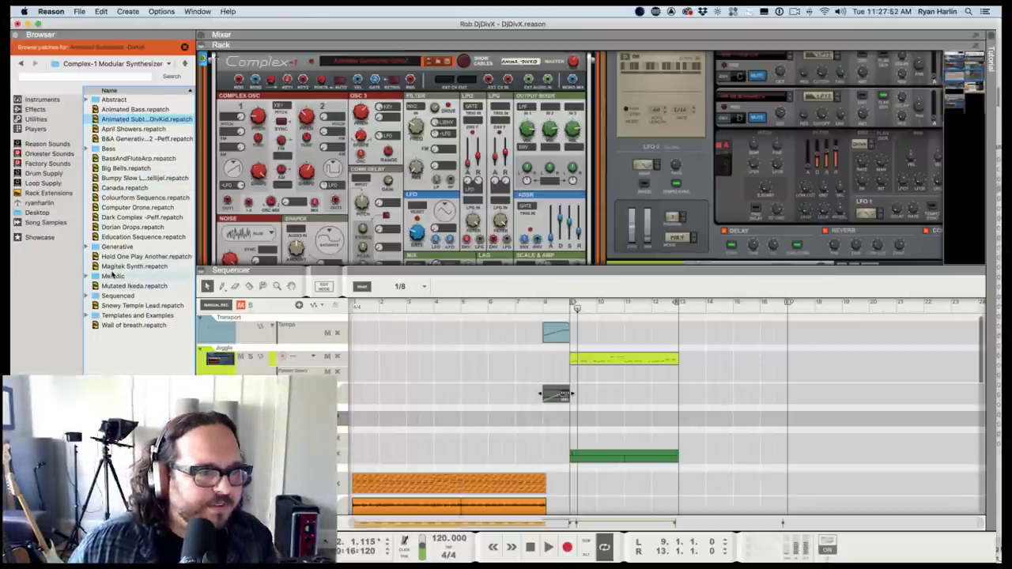
double_click(111, 277)
drag(119, 99, 366, 142)
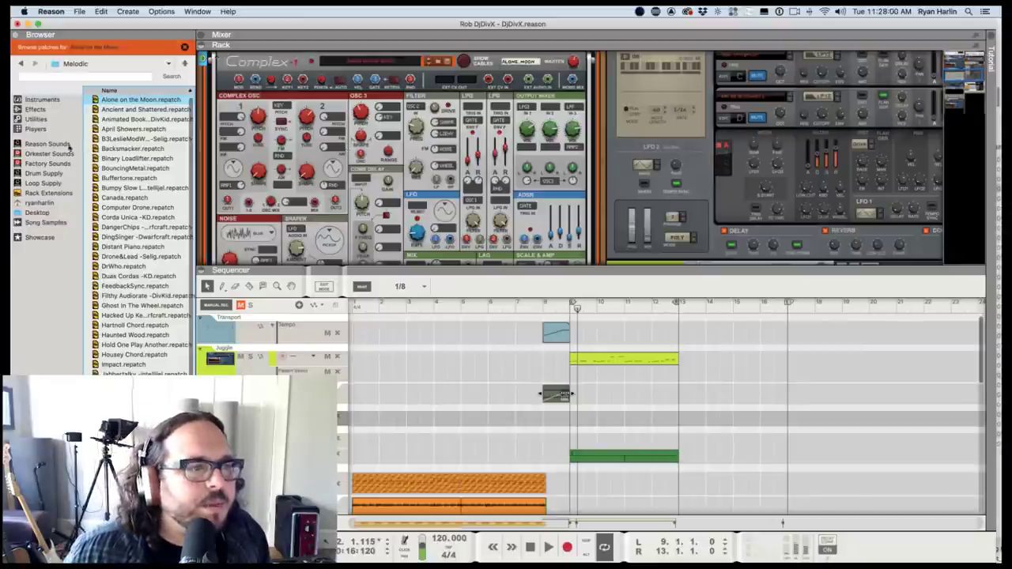
Add a Quad Note Generator player to the Complex-1 and run its pattern.
click(35, 129)
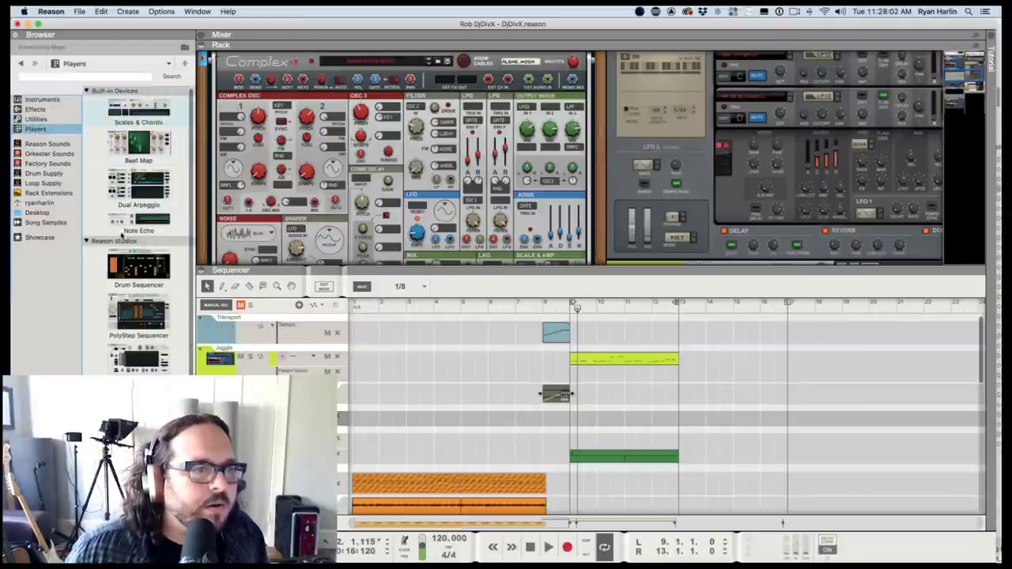
drag(136, 368, 314, 132)
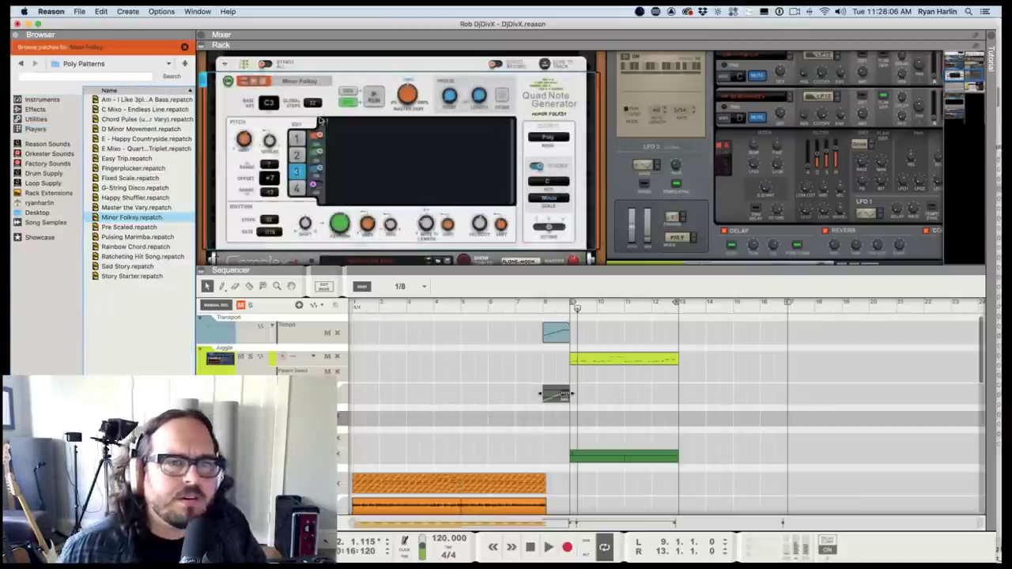
click(371, 102)
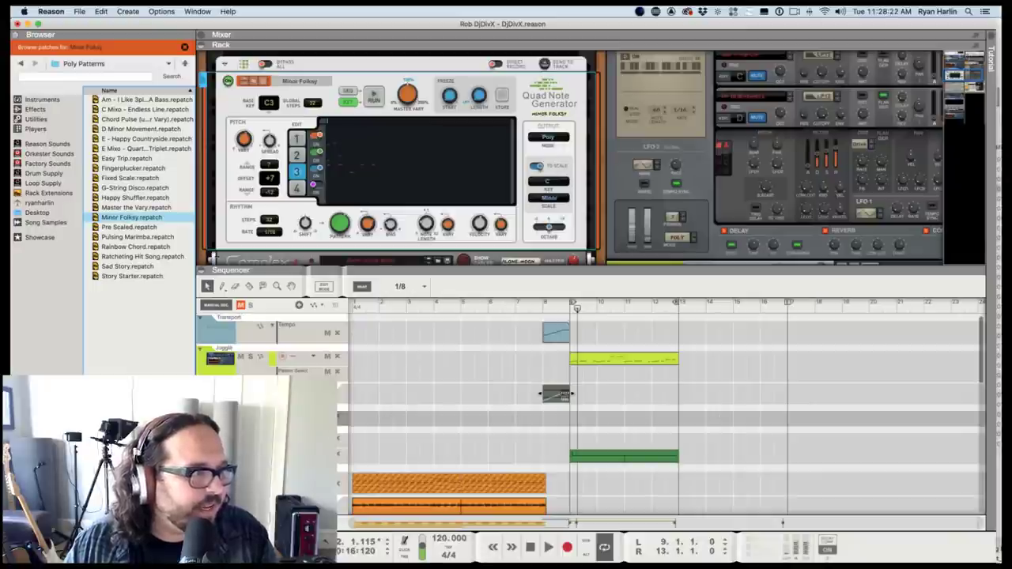
Open the Quad Note Generator's Basslines patch folder and load the Anchored patch into the player.
drag(514, 269, 487, 260)
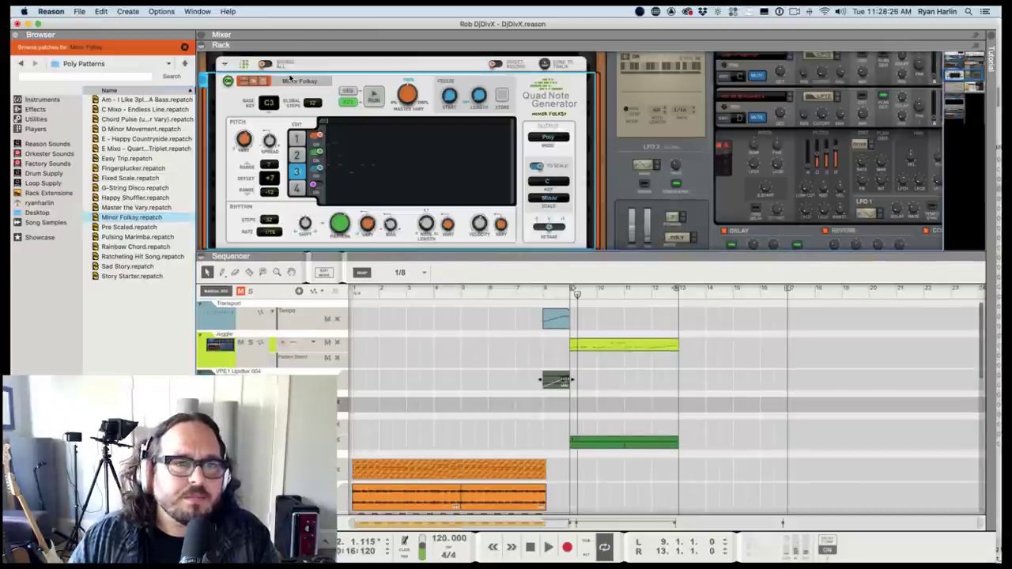
click(299, 80)
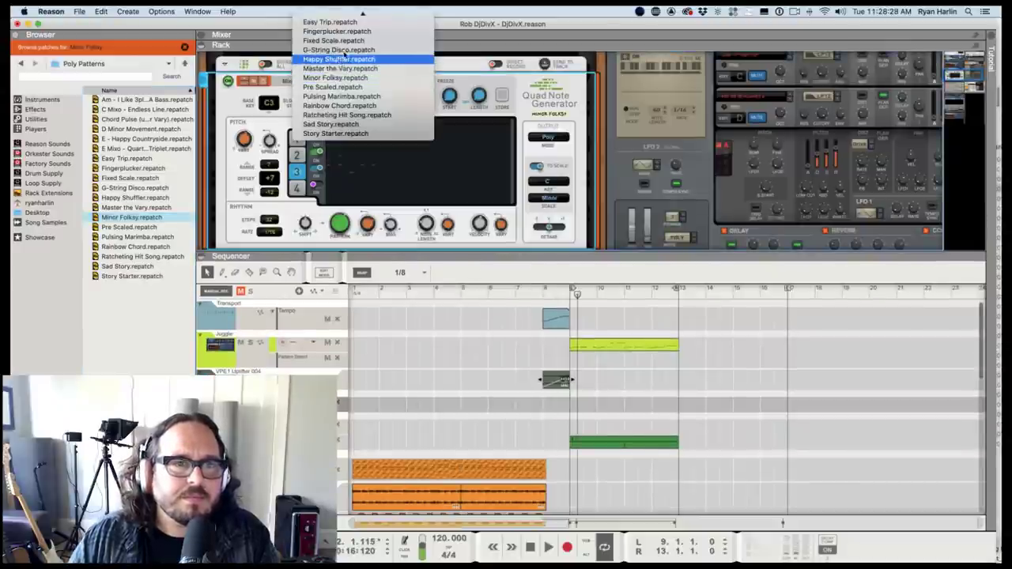
mouse_move(360, 12)
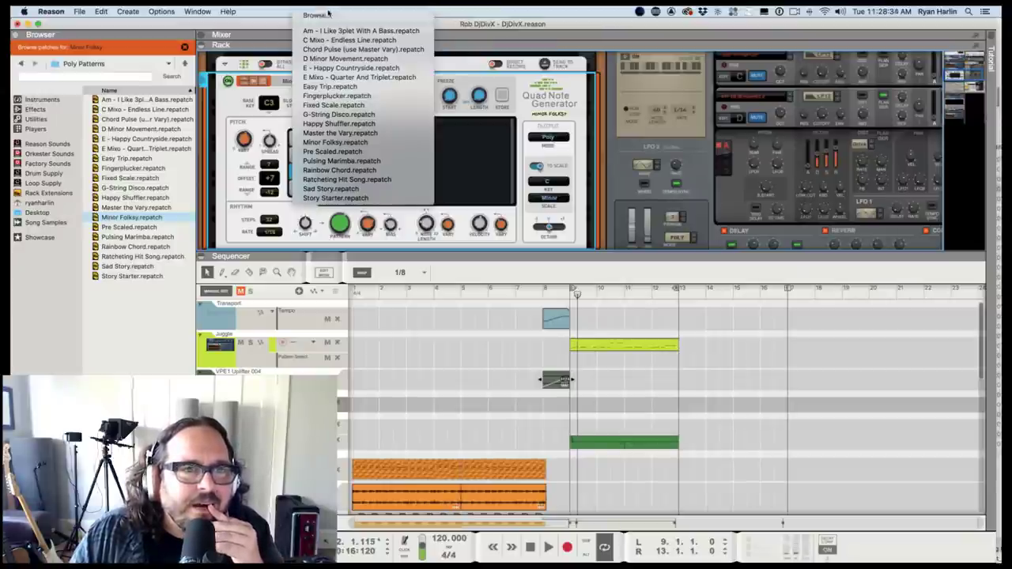
click(331, 13)
click(79, 65)
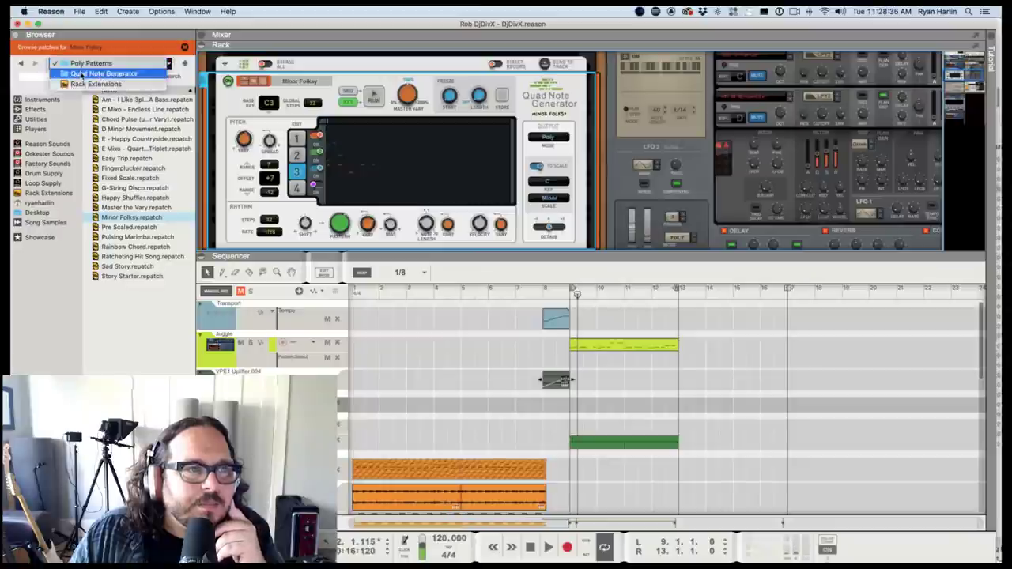
click(87, 71)
double_click(115, 110)
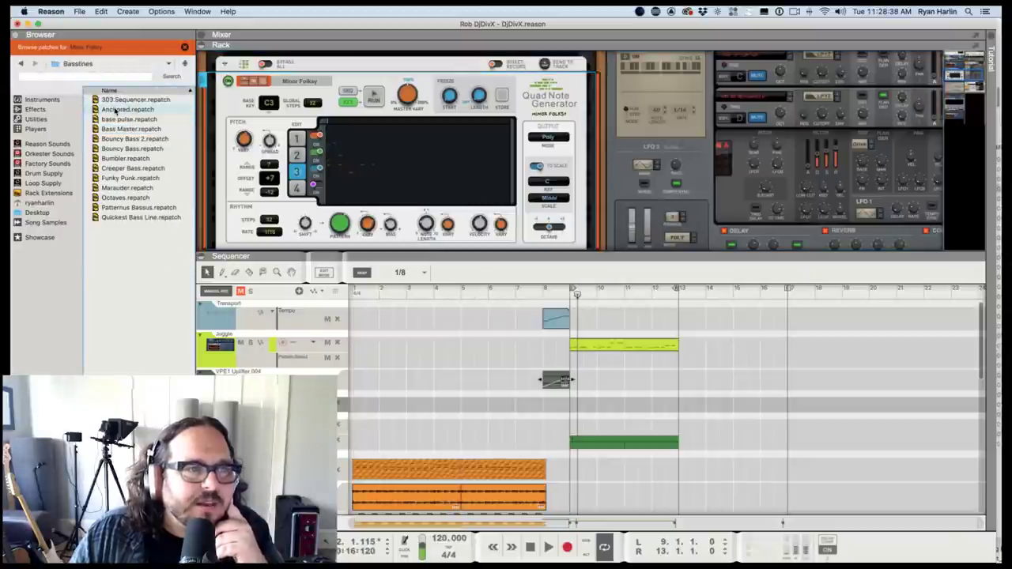
click(110, 111)
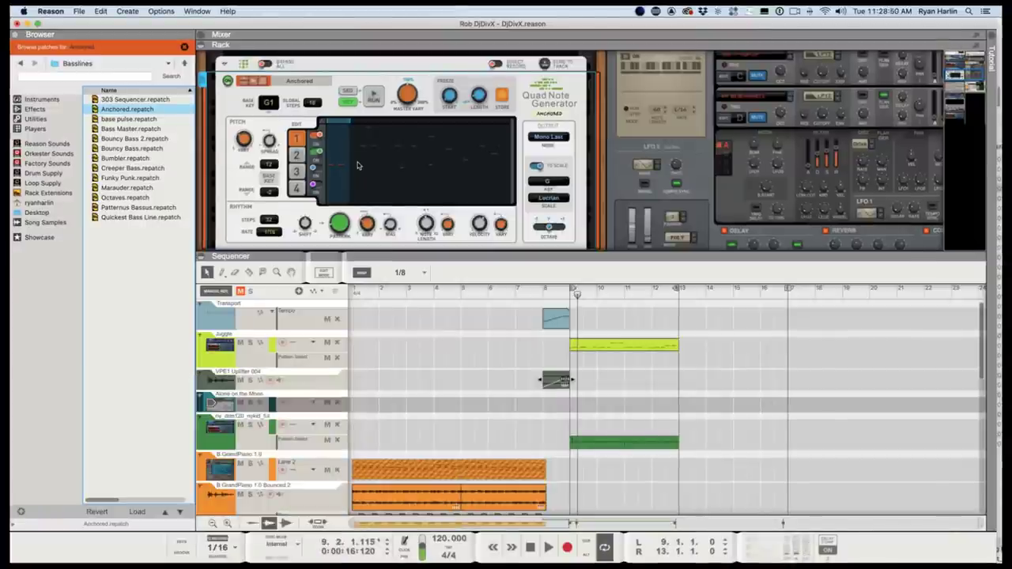
Play the loop to audition the Anchored bassline pattern with the drums, and stop playback.
key(m)
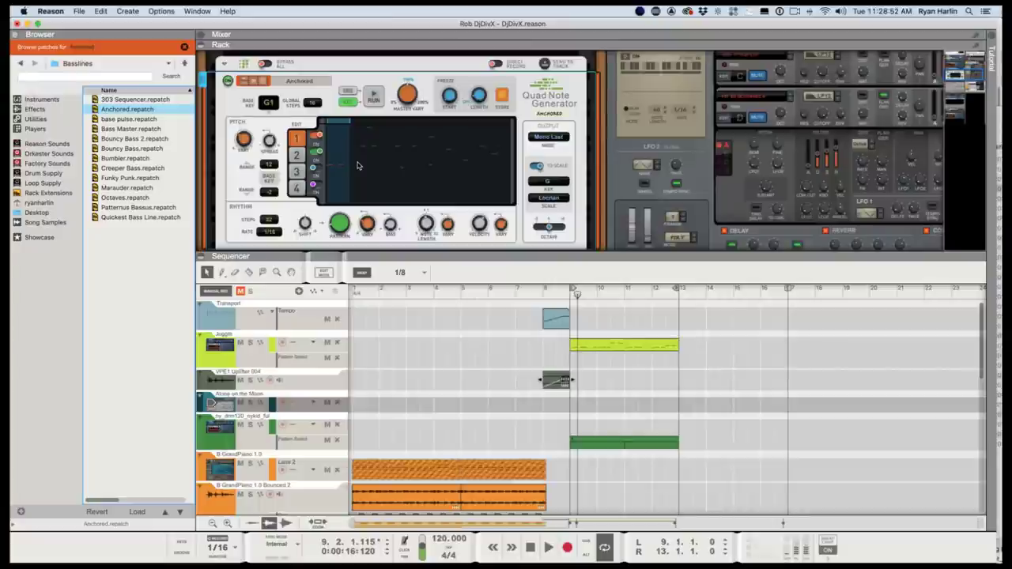
key(Return)
key(space)
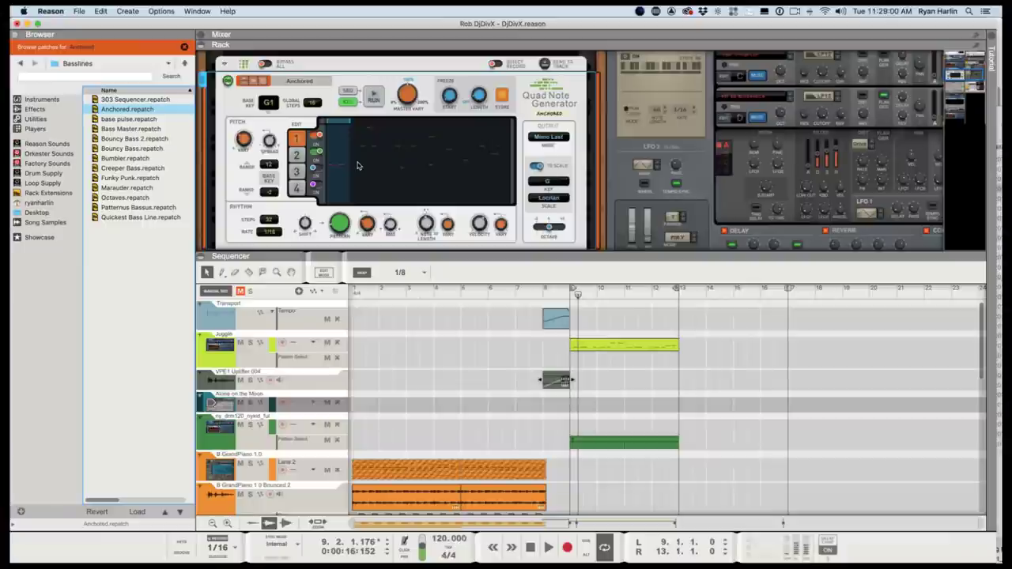
key(space)
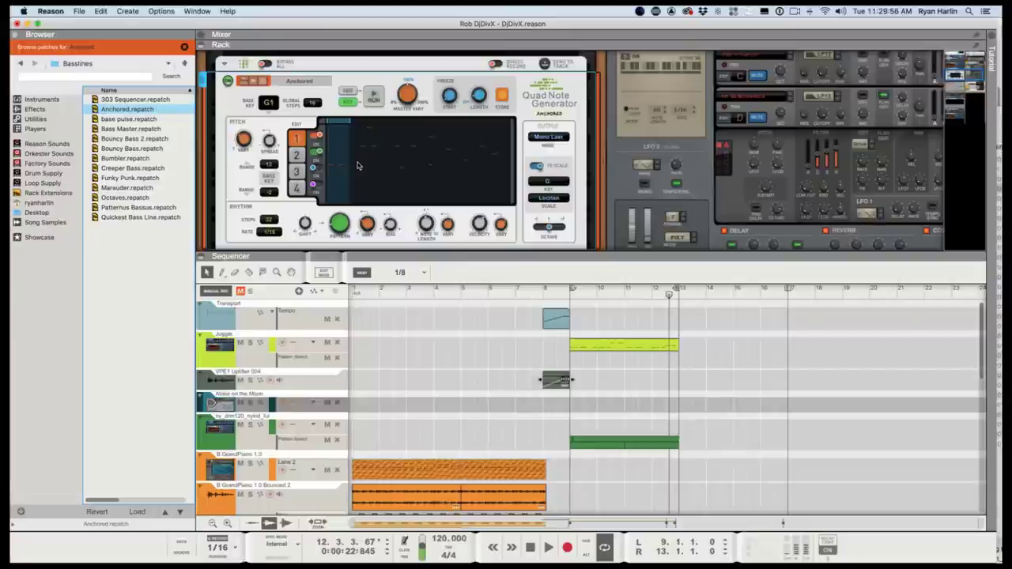
Set the Quad Note Generator's output key to B and its scale to Major.
click(549, 184)
click(557, 219)
click(556, 196)
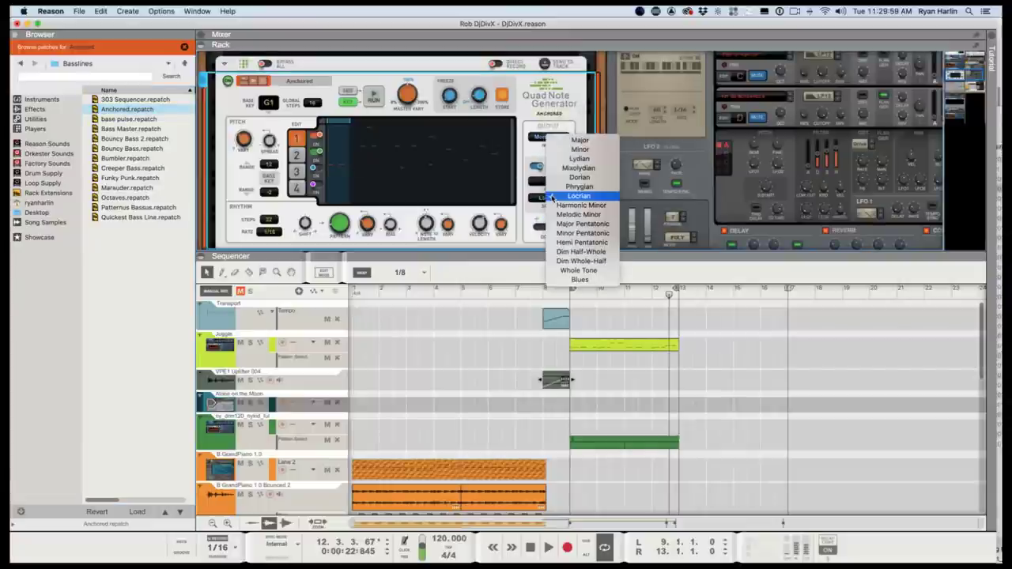
click(580, 140)
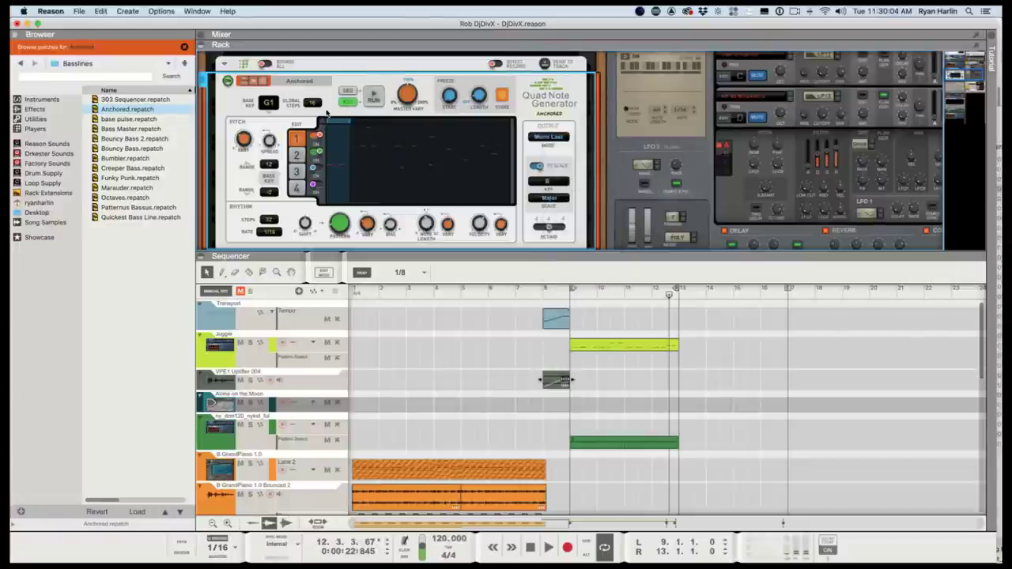
Play the loop from bar 9 and audition the Ancient and Shattered patch on the Complex-1.
key(shift+Return)
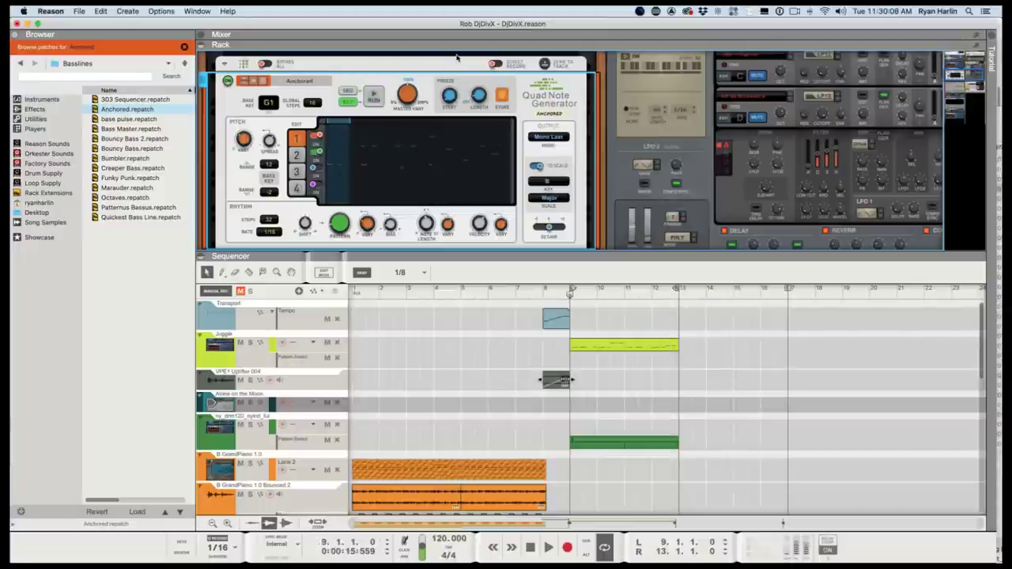
scroll(435, 190, down, 5)
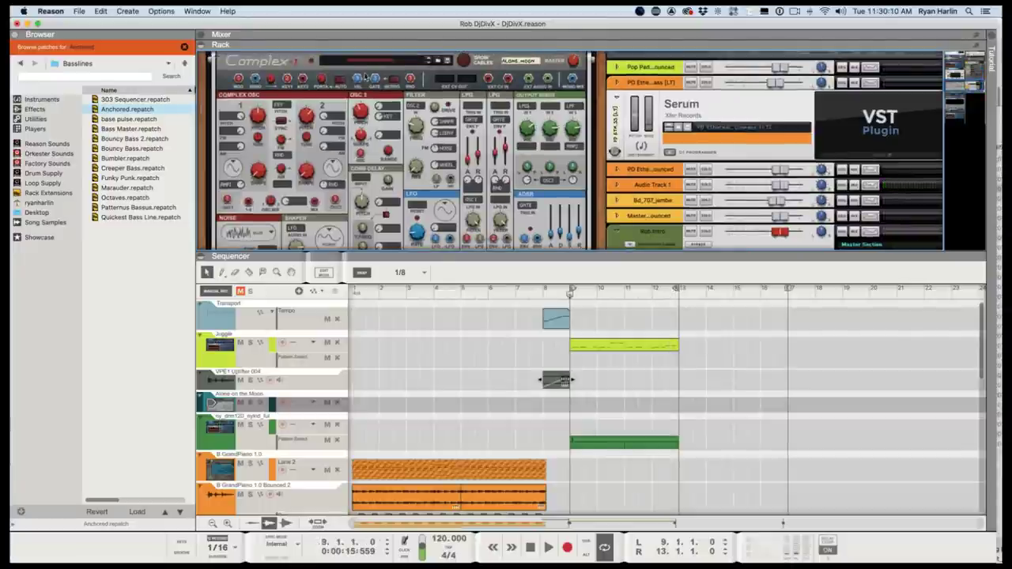
click(371, 60)
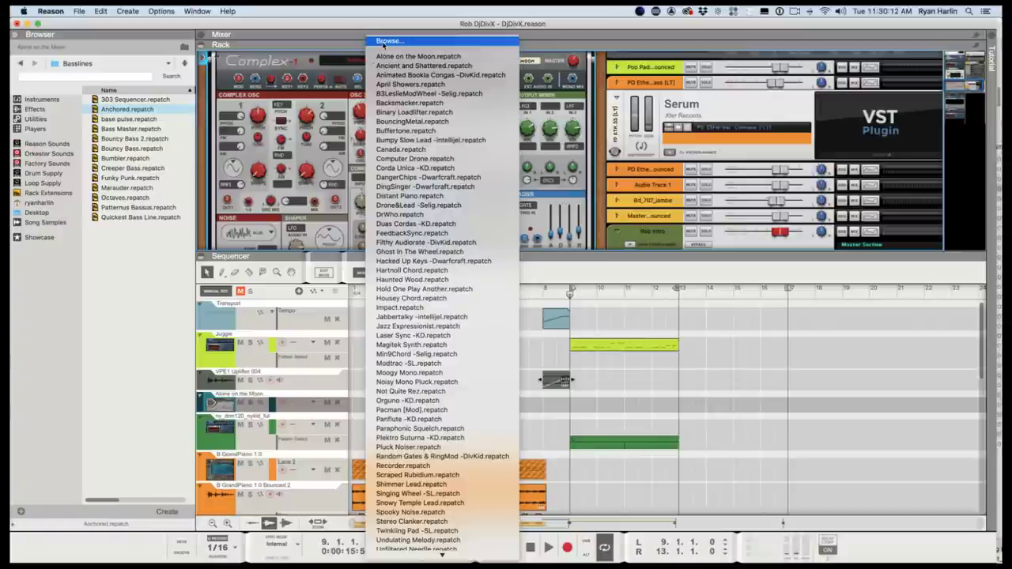
click(369, 101)
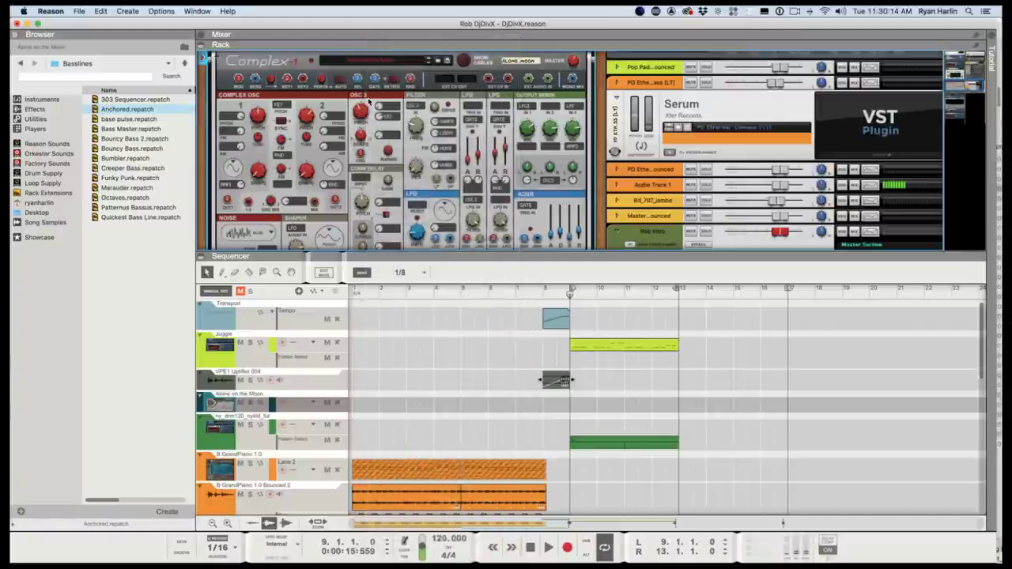
key(space)
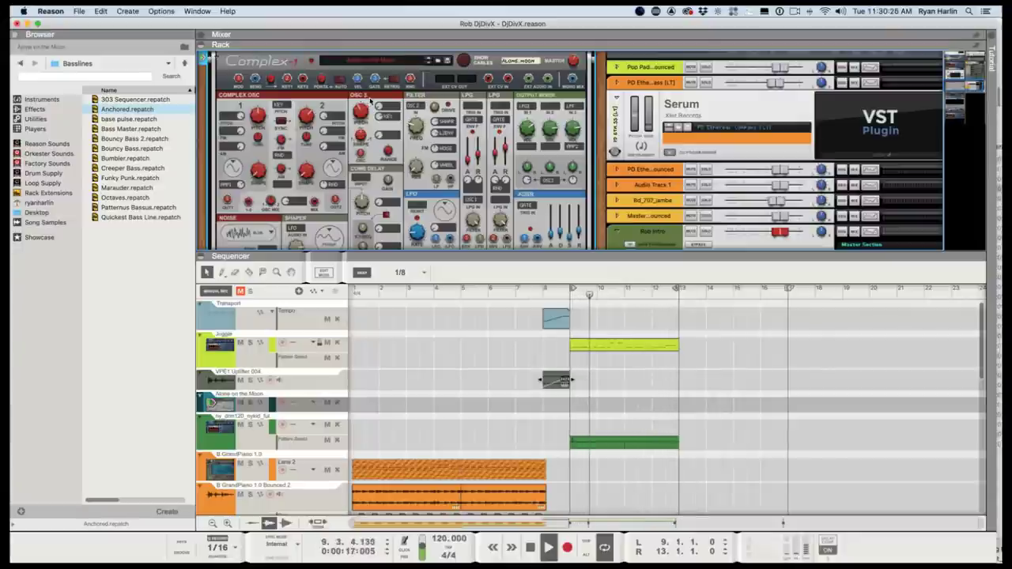
click(432, 62)
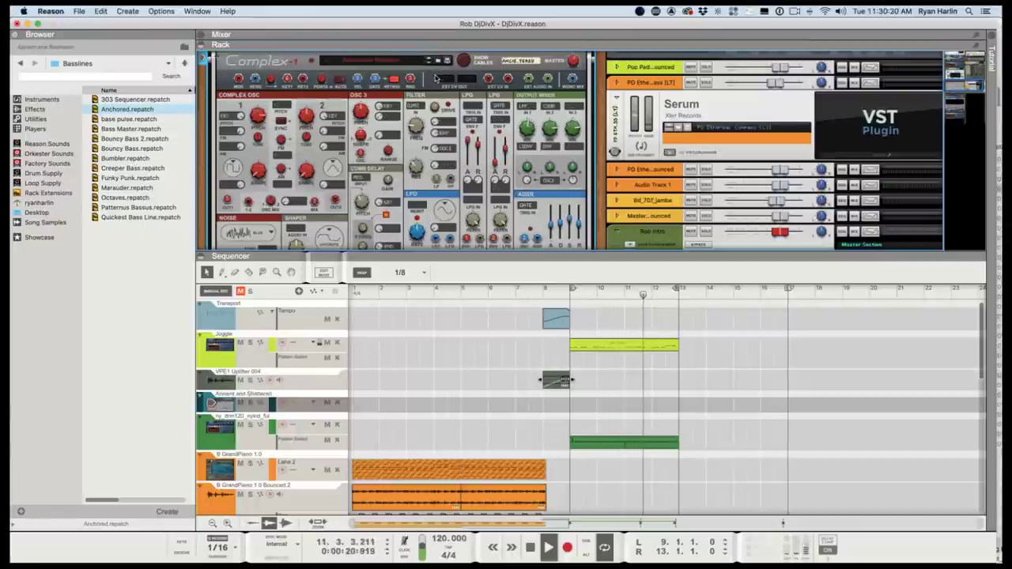
key(space)
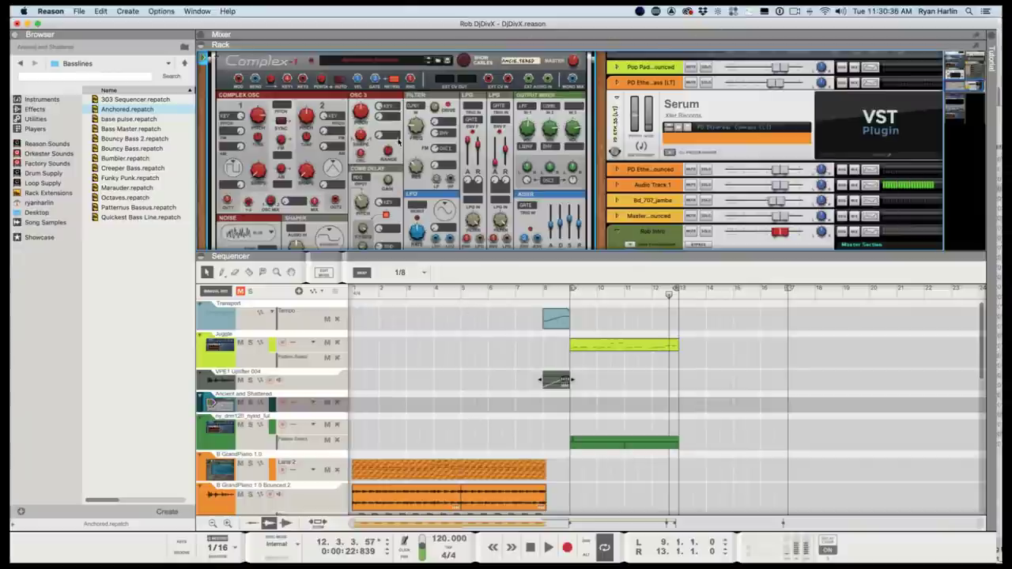
Enlarge the rack, load the base pulse patch into the Quad Note Generator, and advance the Complex-1 to the April Showers patch.
scroll(400, 141, up, 4)
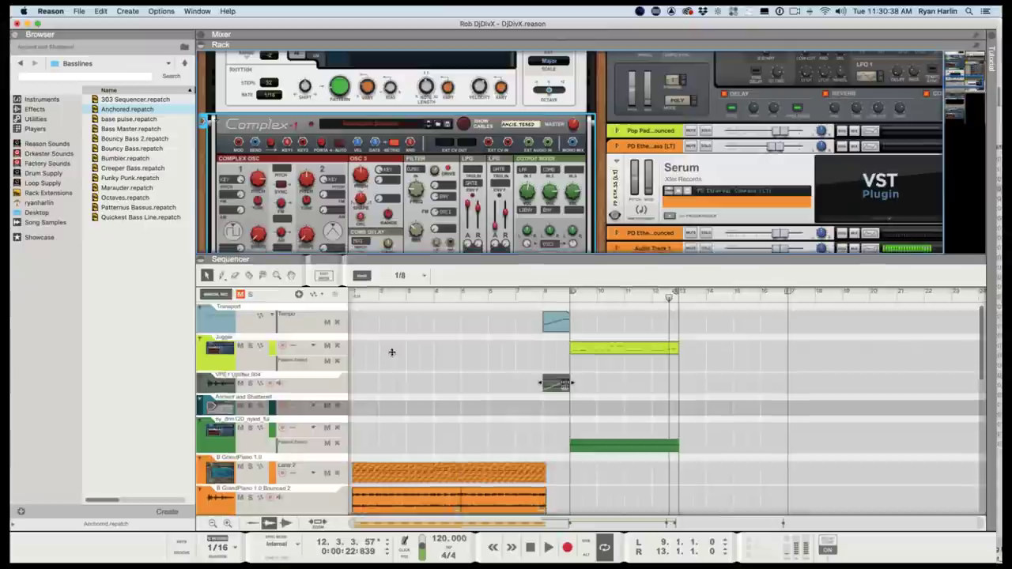
drag(392, 261, 393, 346)
scroll(402, 267, up, 7)
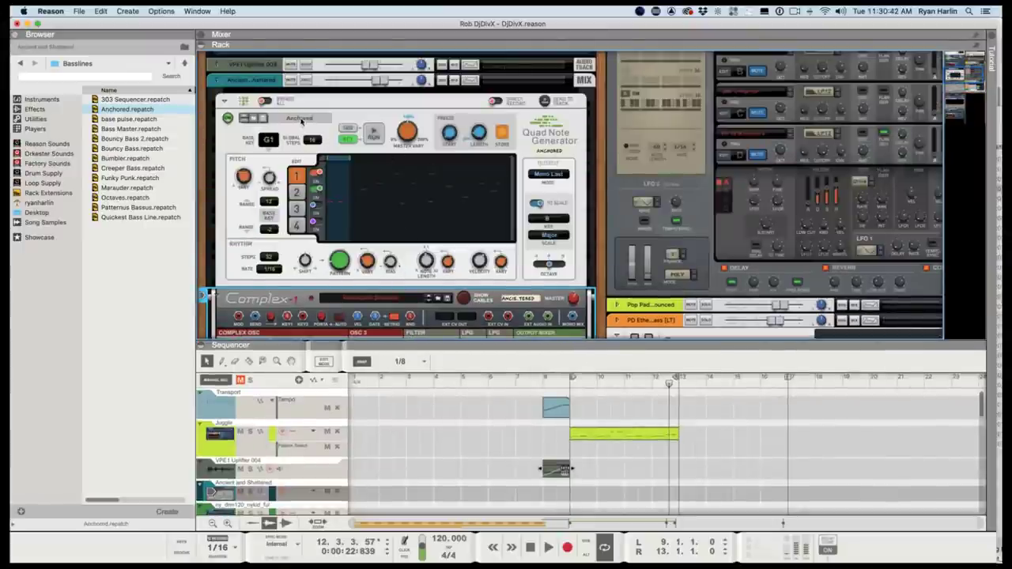
click(301, 120)
click(320, 130)
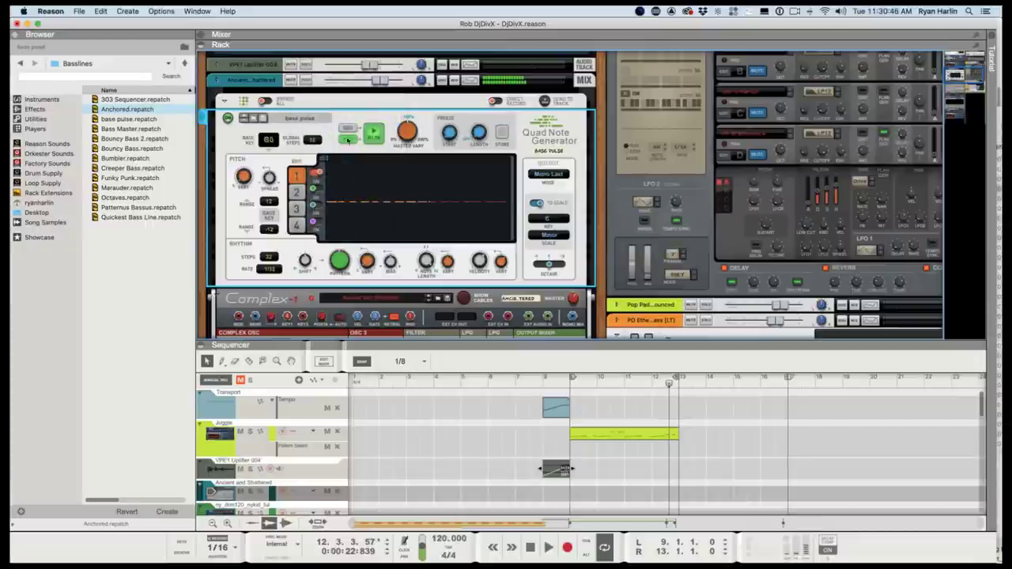
click(427, 301)
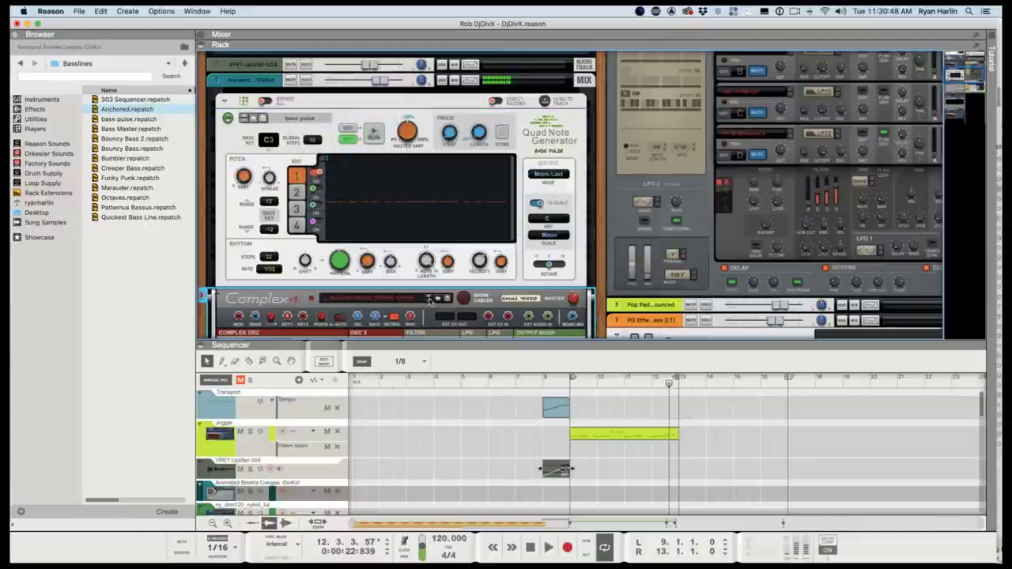
click(428, 301)
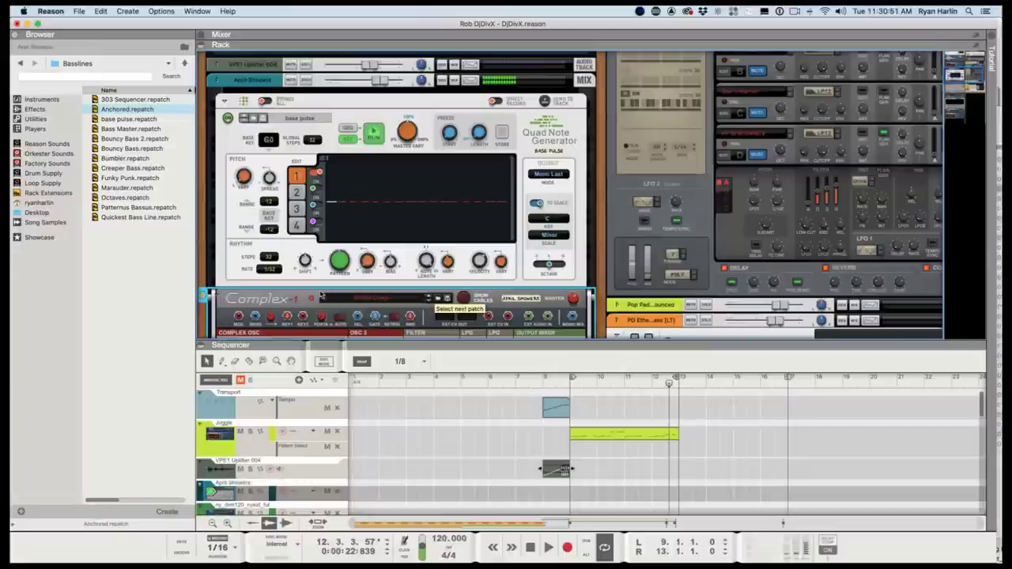
Replace the Complex-1 under the Quad Note Generator with a Monotone Bass Synthesizer from the built-in instruments.
click(41, 99)
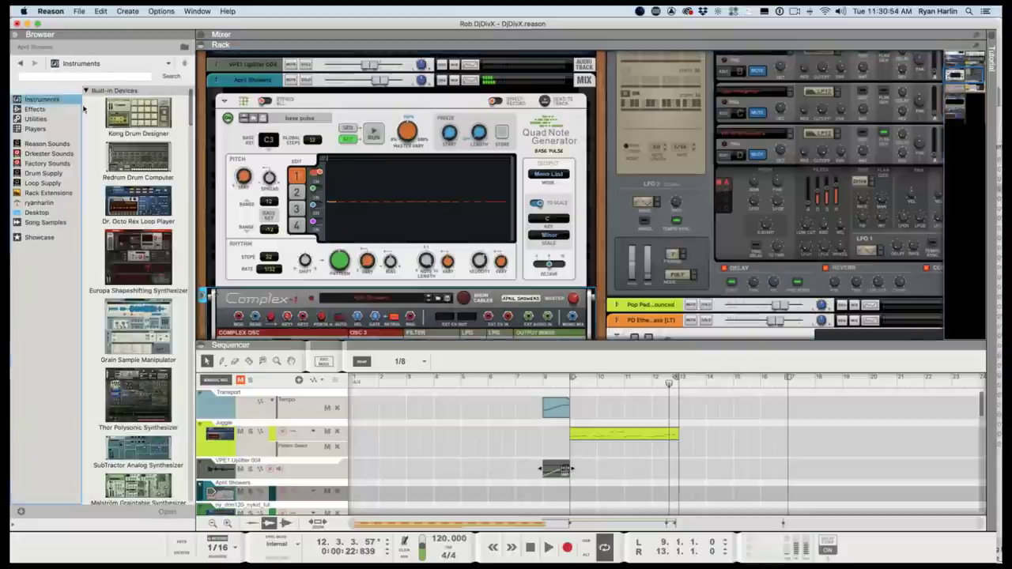
scroll(137, 152, down, 2)
scroll(137, 152, down, 4)
drag(138, 252, 290, 323)
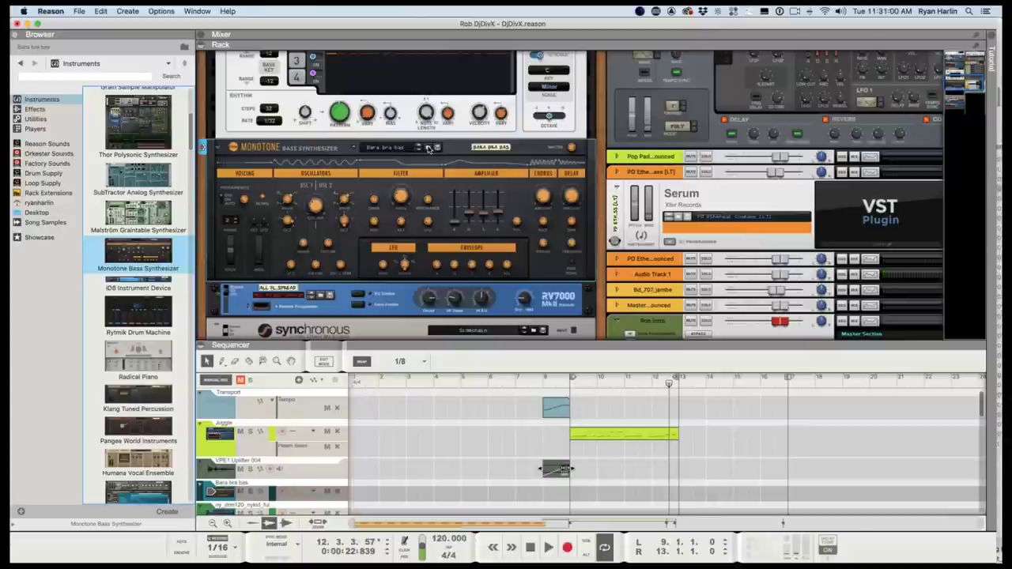
Browse the Monotone's patches and audition them one after another from Berlin School, ending on Dear Mr Bongo.
click(429, 148)
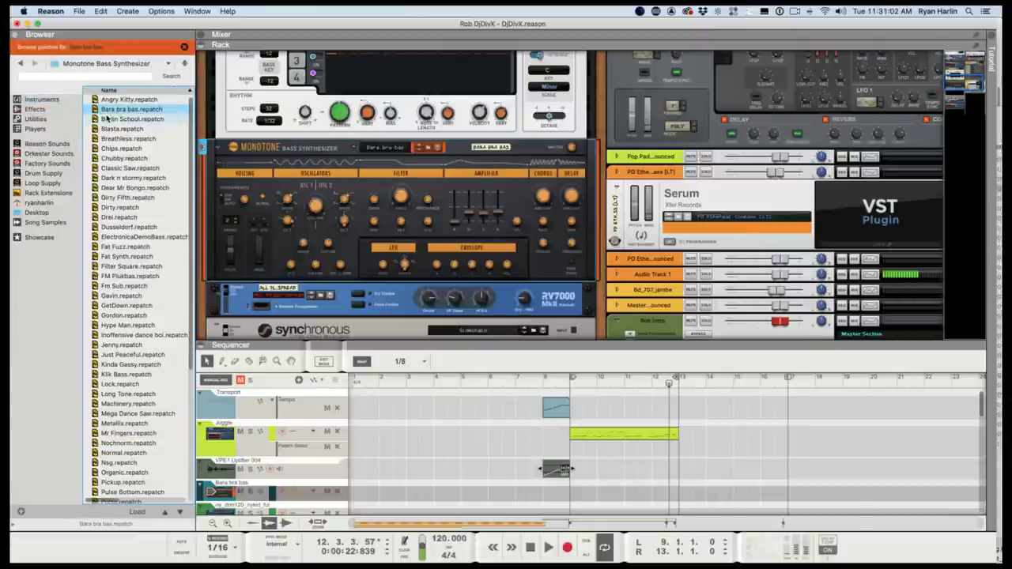
click(107, 119)
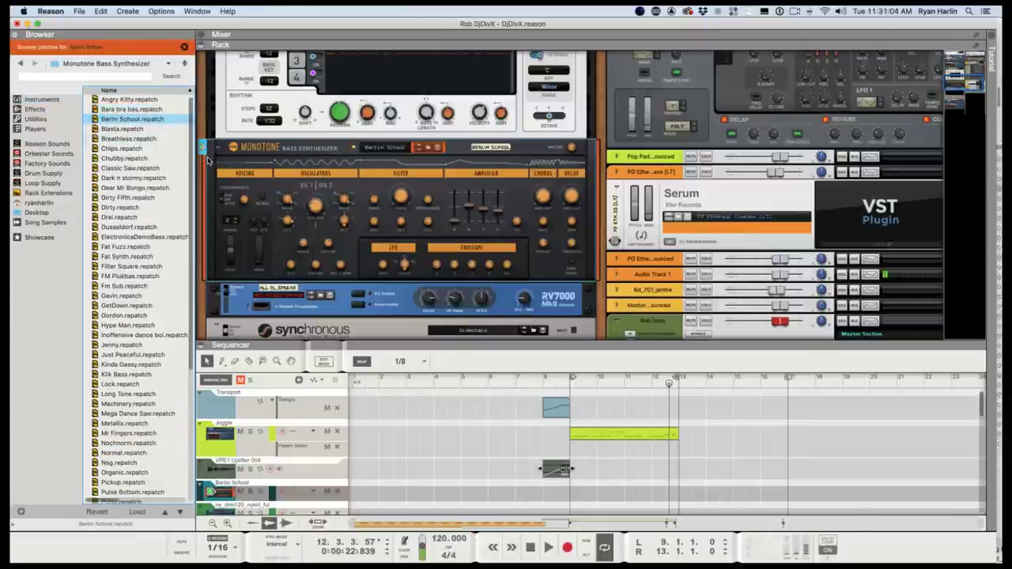
click(116, 128)
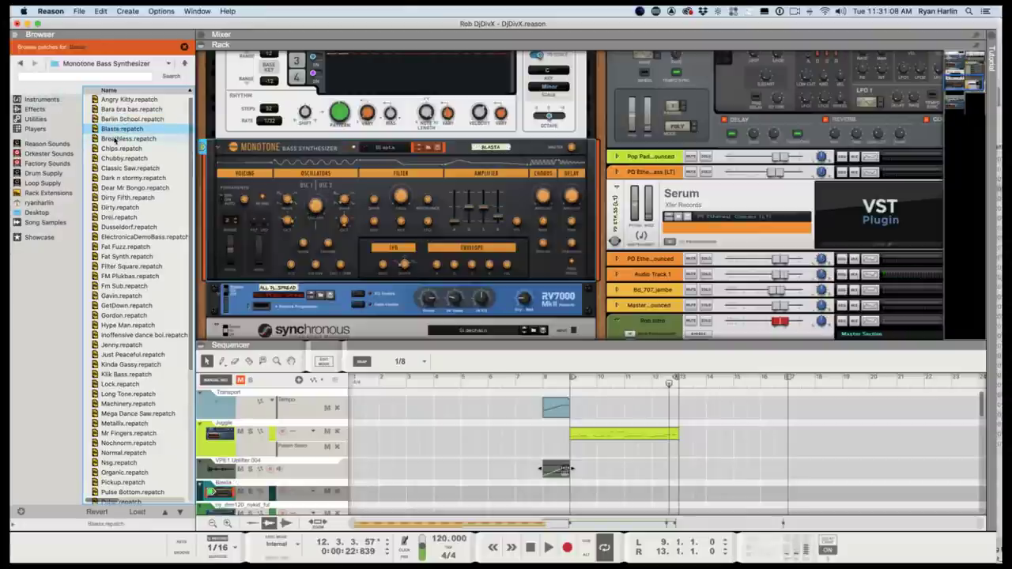
click(115, 140)
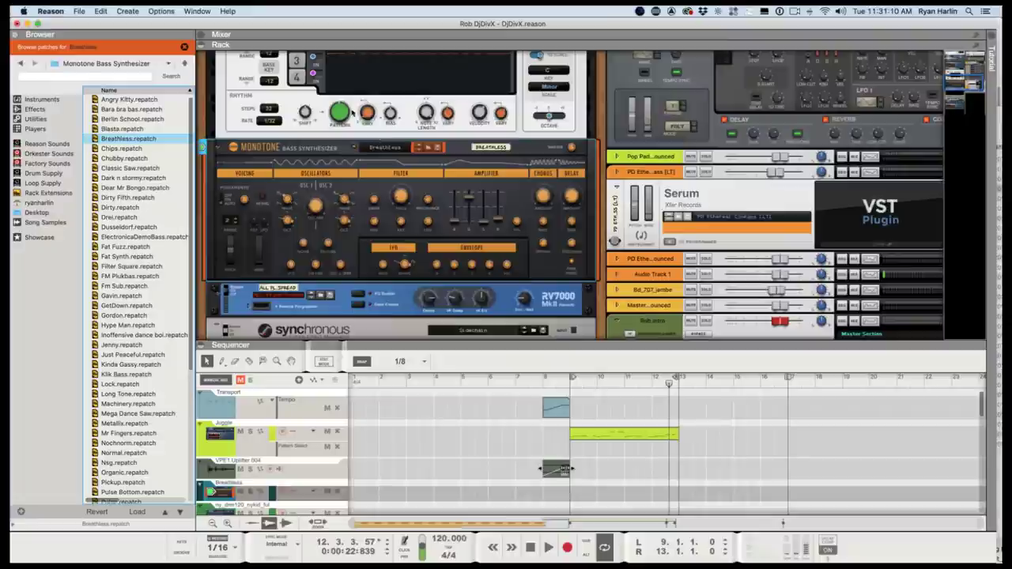
click(420, 151)
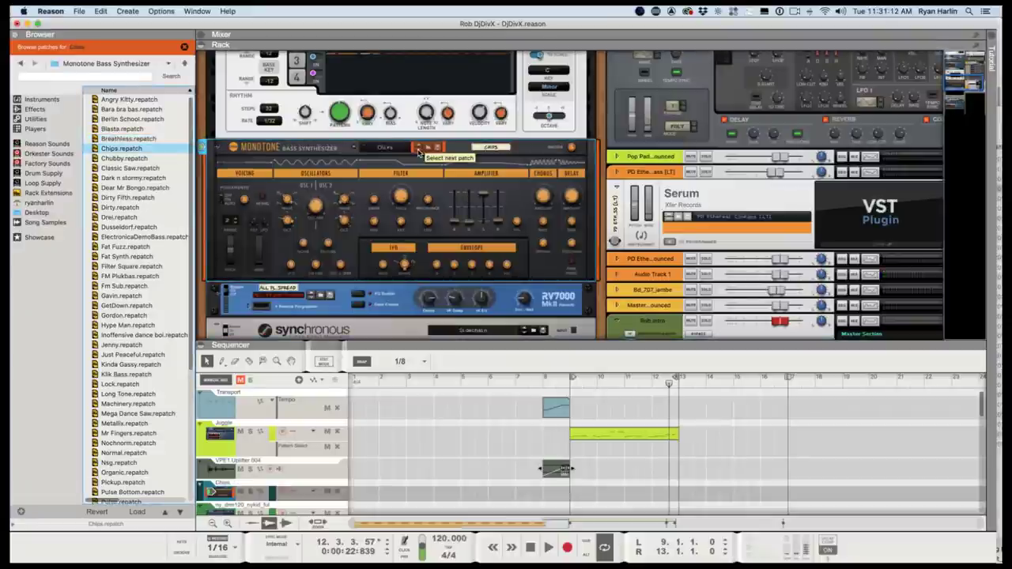
click(419, 151)
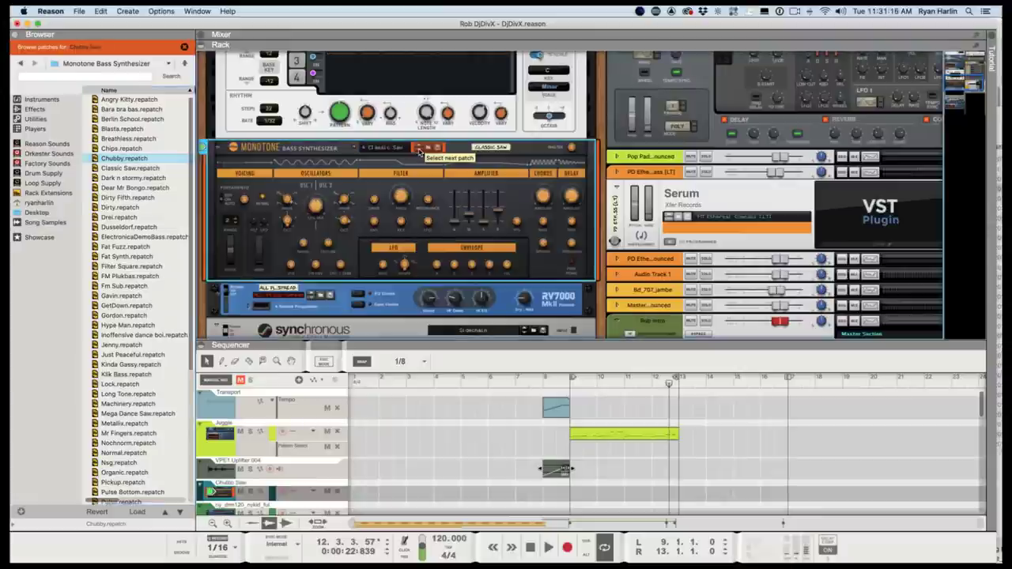
click(419, 151)
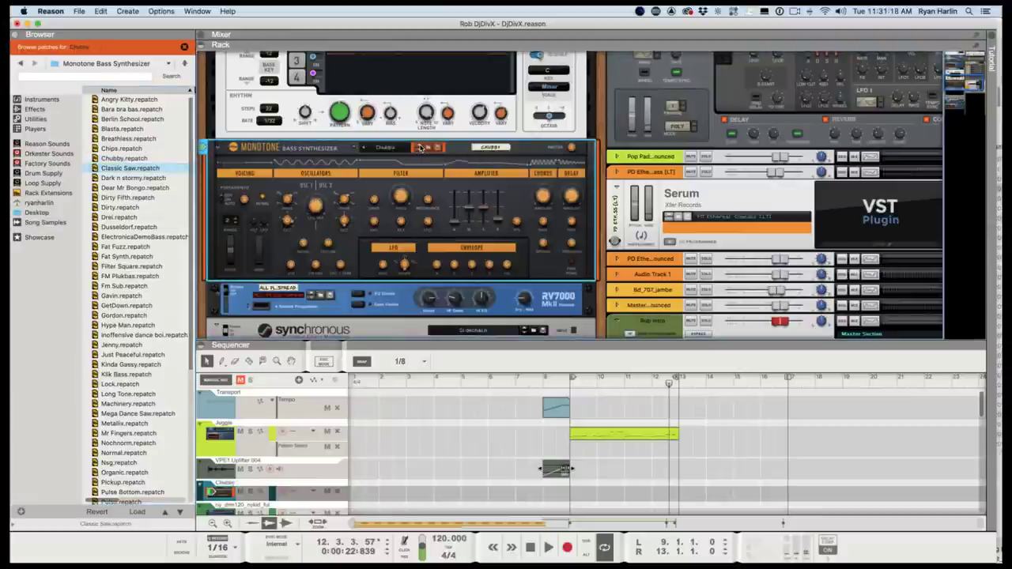
click(421, 151)
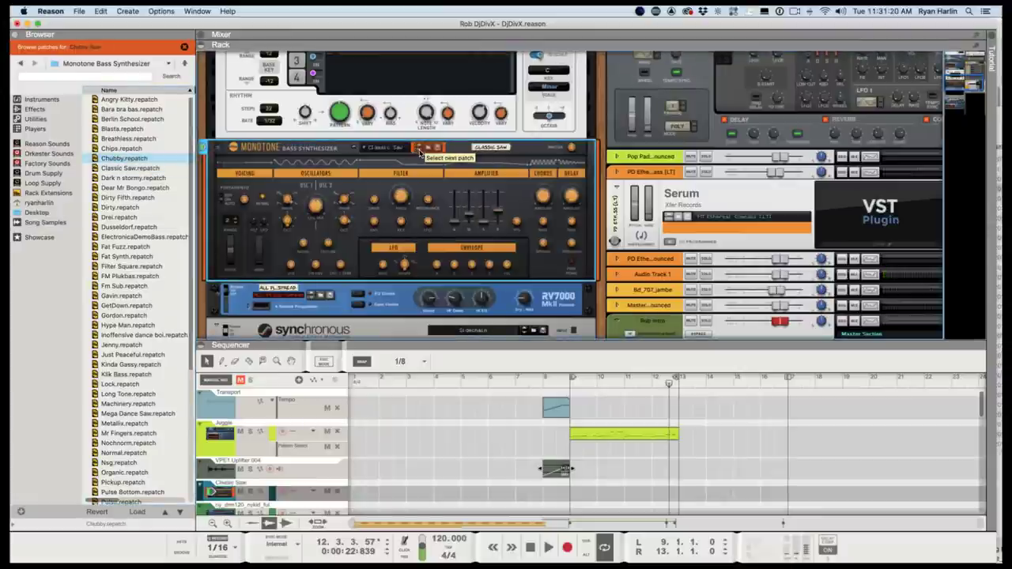
click(421, 151)
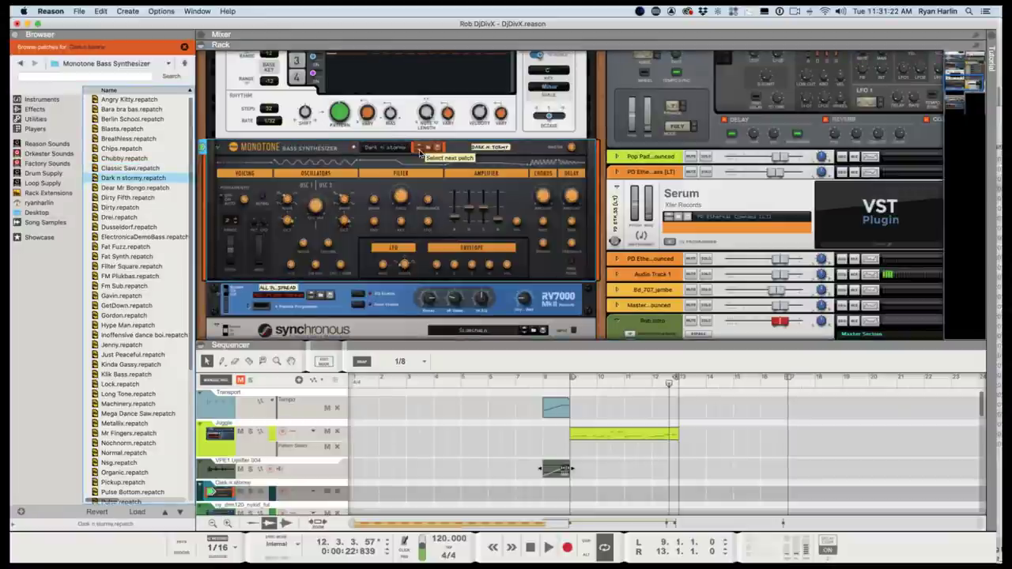
click(421, 151)
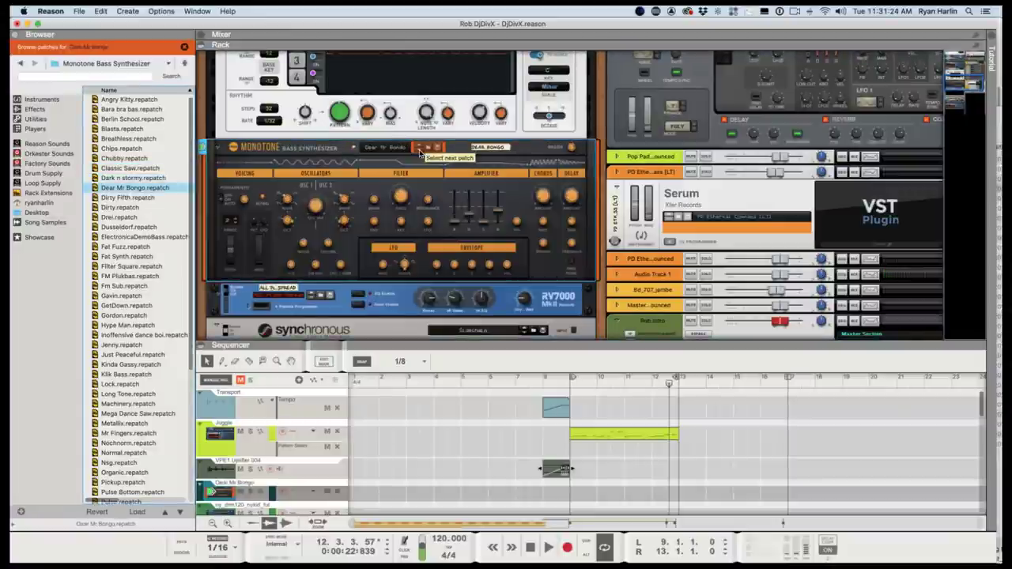
Audition the Monotone's patches one after another from Dirty Fifth through ElectronicaDemoBass and Fat Fuzz, ending on Fat Synth.
click(420, 151)
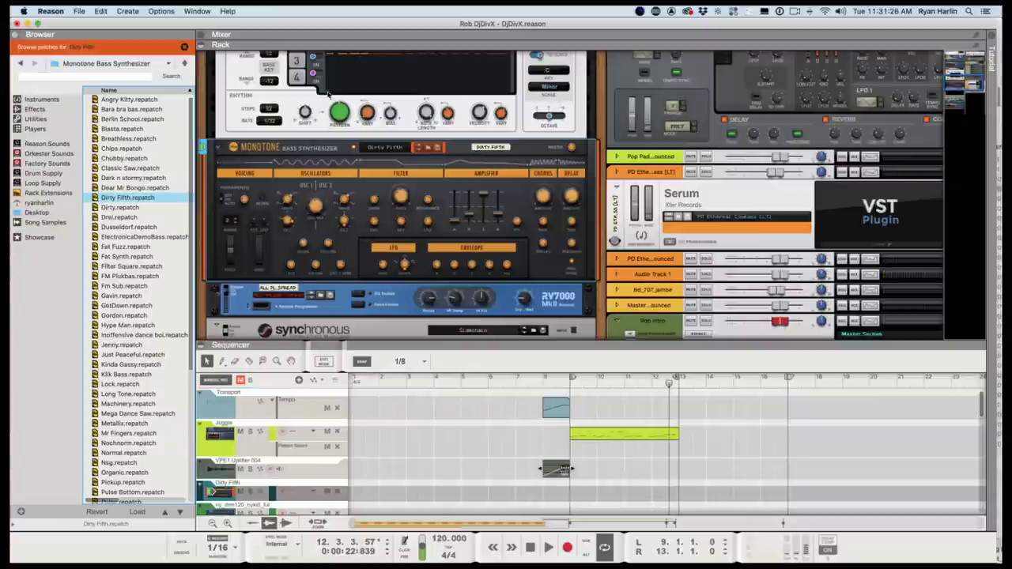
click(422, 151)
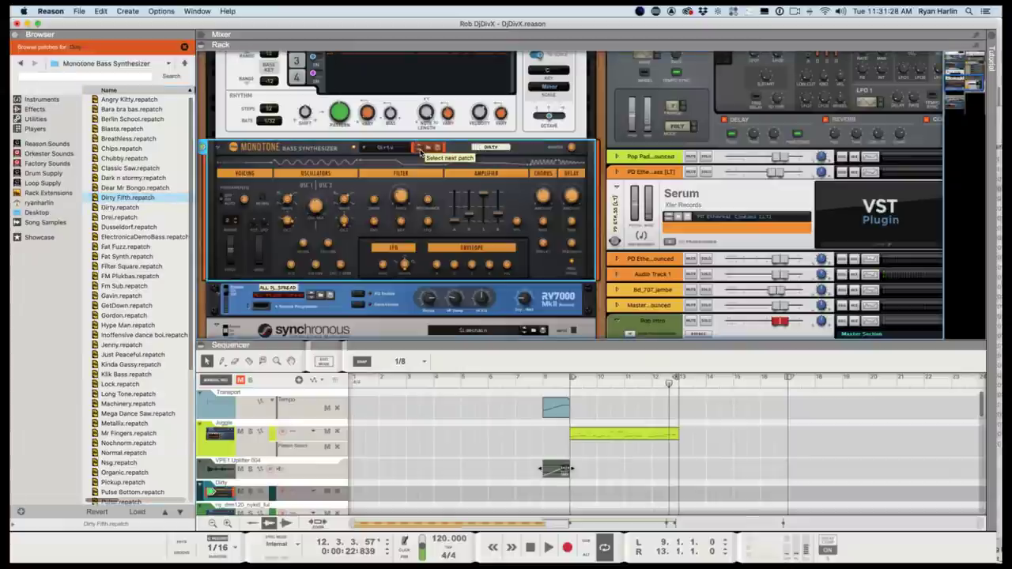
click(422, 151)
click(422, 151)
click(421, 151)
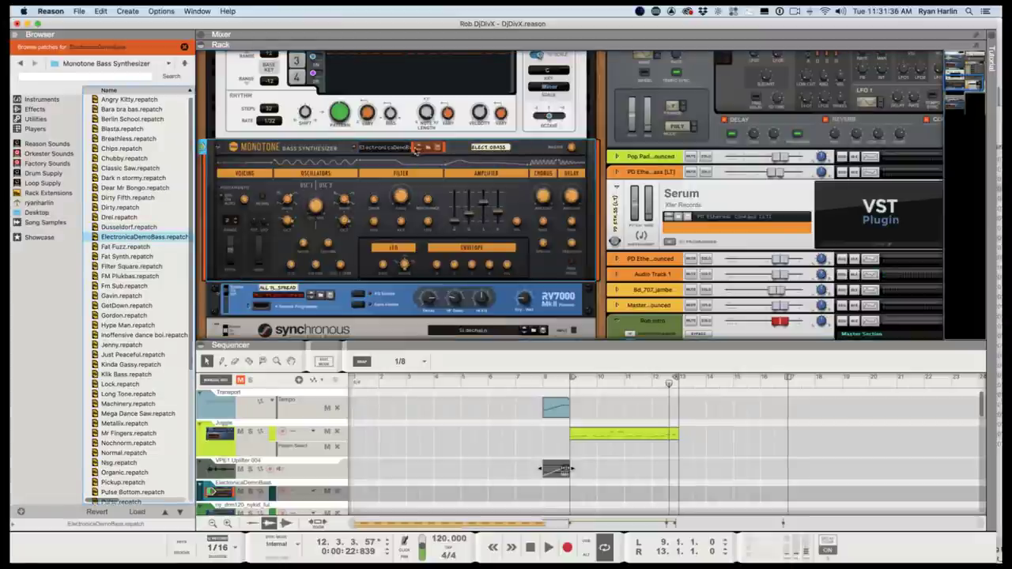
click(416, 152)
click(416, 152)
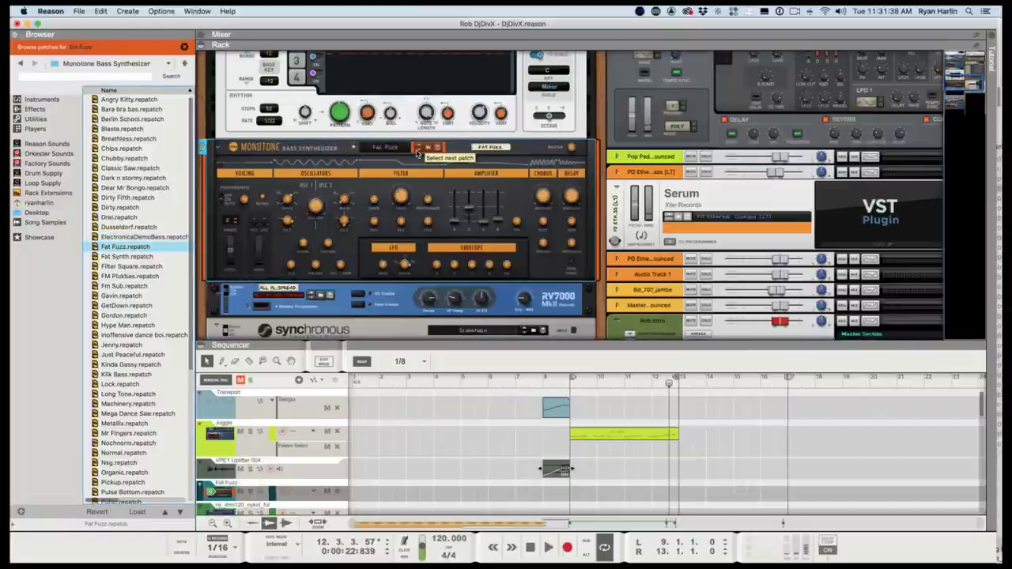
Load the Bass Master patch into the Quad Note Generator, audition it with the Fat Synth bass, and stop the playback.
scroll(351, 139, up, 1)
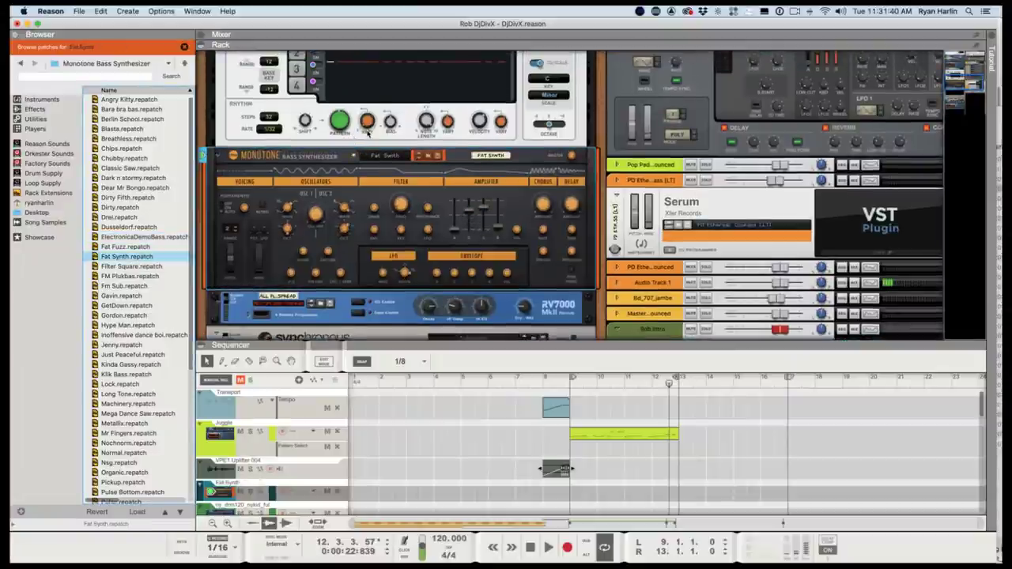
scroll(368, 133, up, 10)
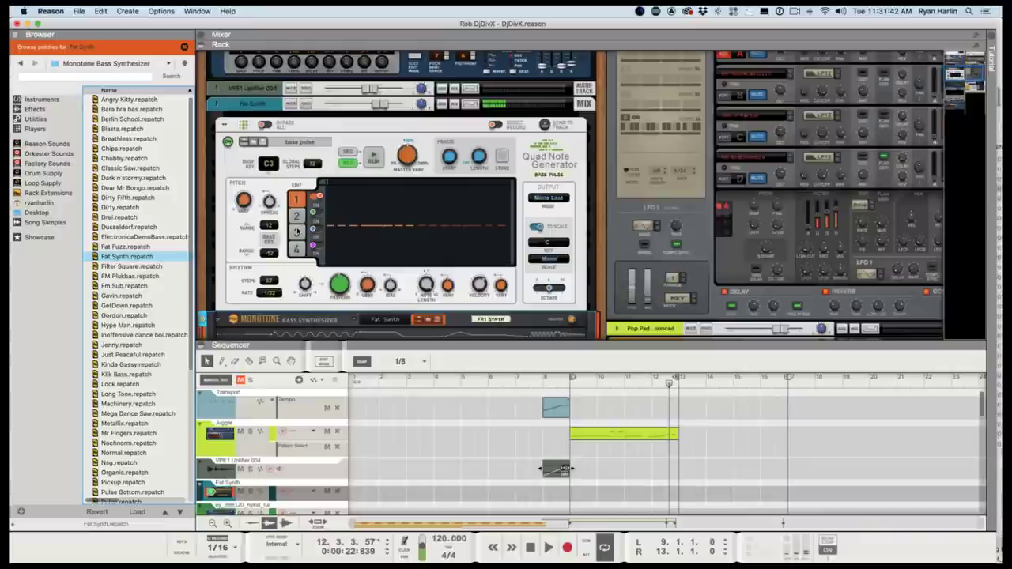
click(306, 143)
click(296, 153)
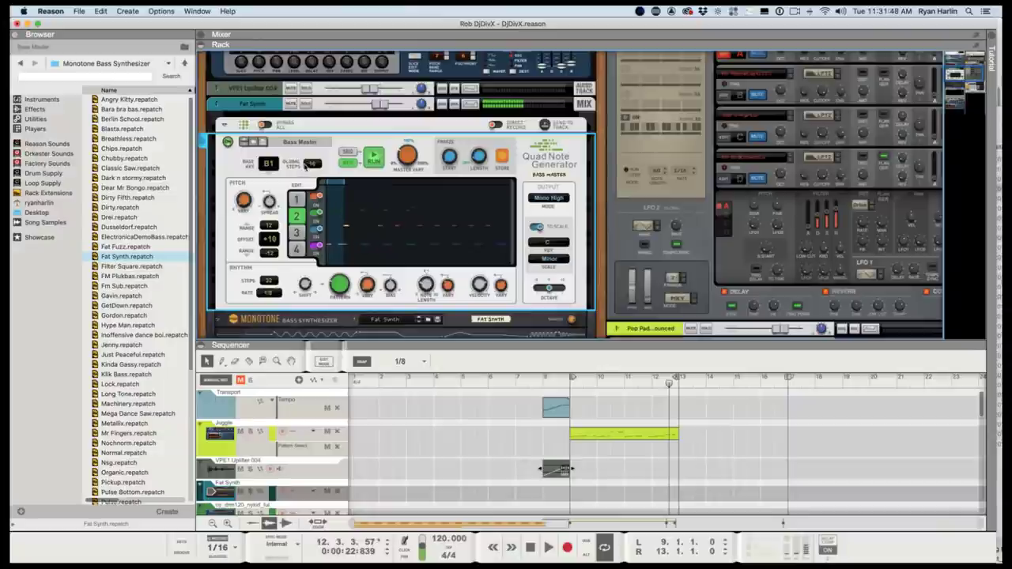
key(space)
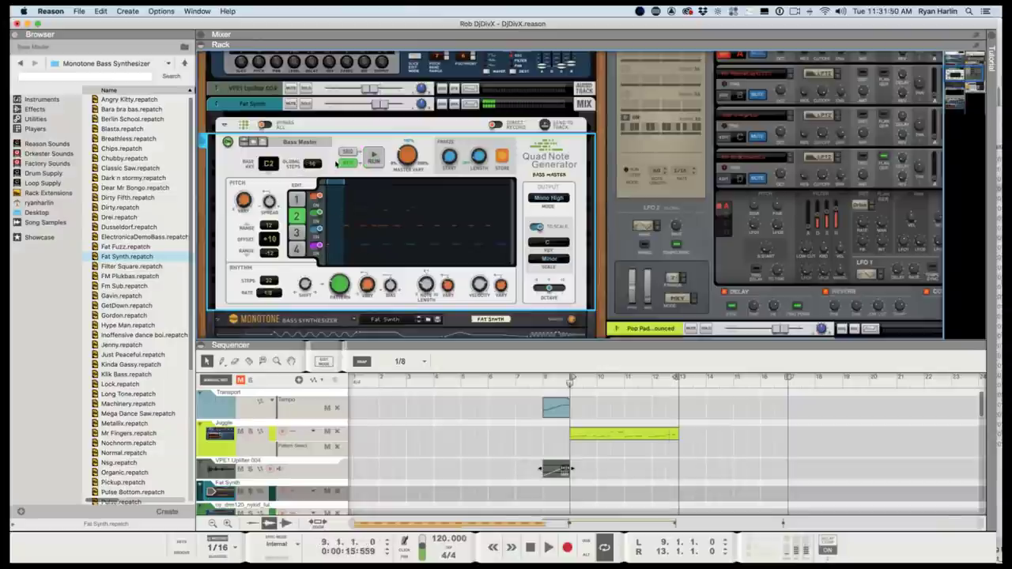
Raise the Fat Synth channel's fader in the mixer and play the loop from bar 9 to check the balance.
scroll(422, 247, down, 8)
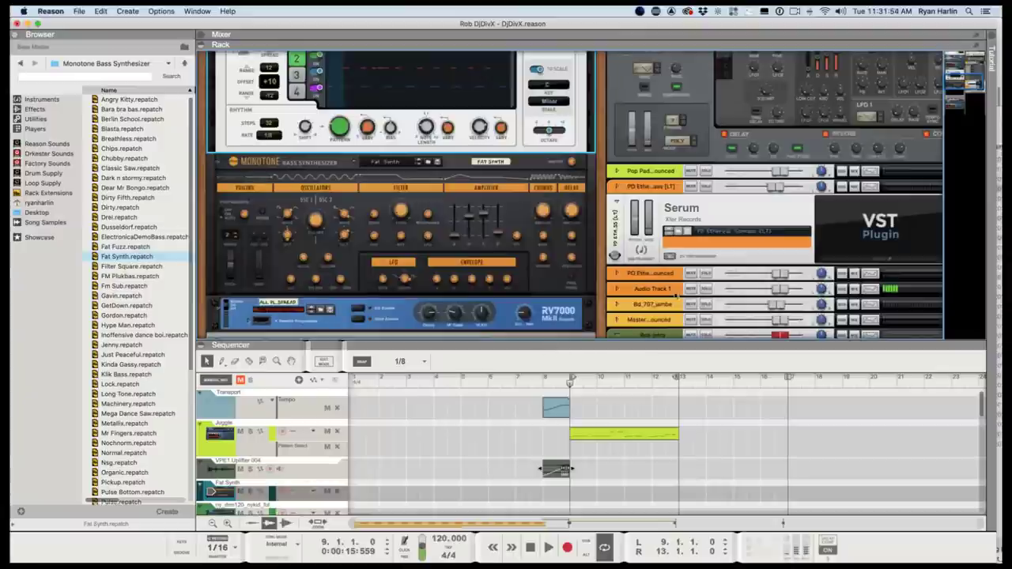
scroll(678, 123, down, 2)
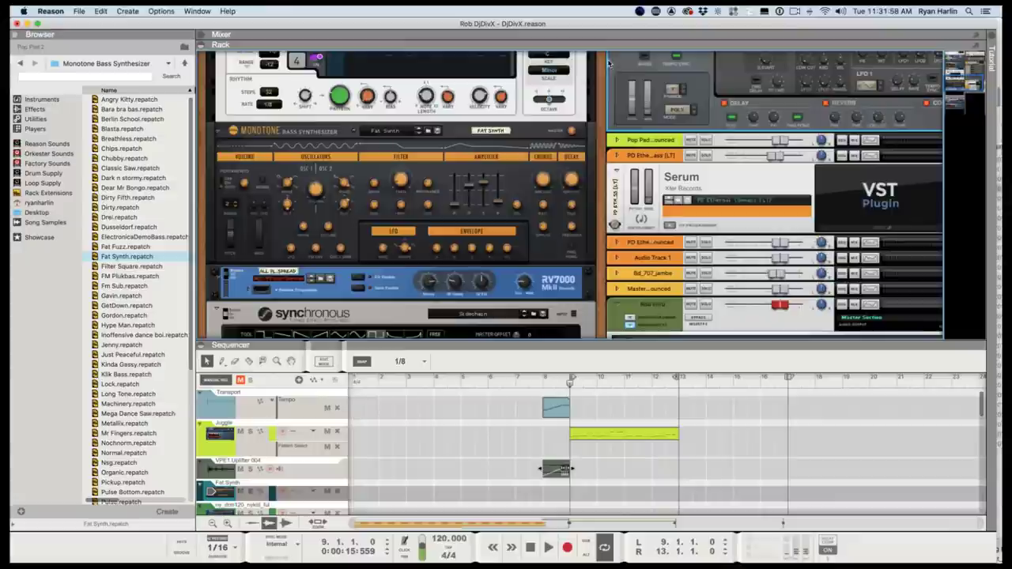
key(F5)
drag(632, 446, 632, 427)
scroll(672, 206, down, 2)
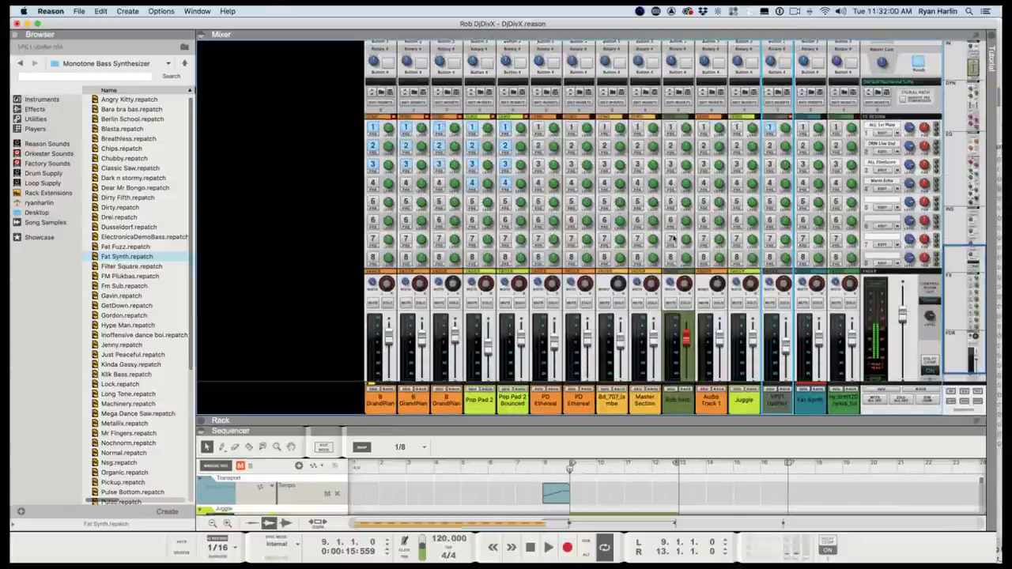
drag(820, 319, 822, 309)
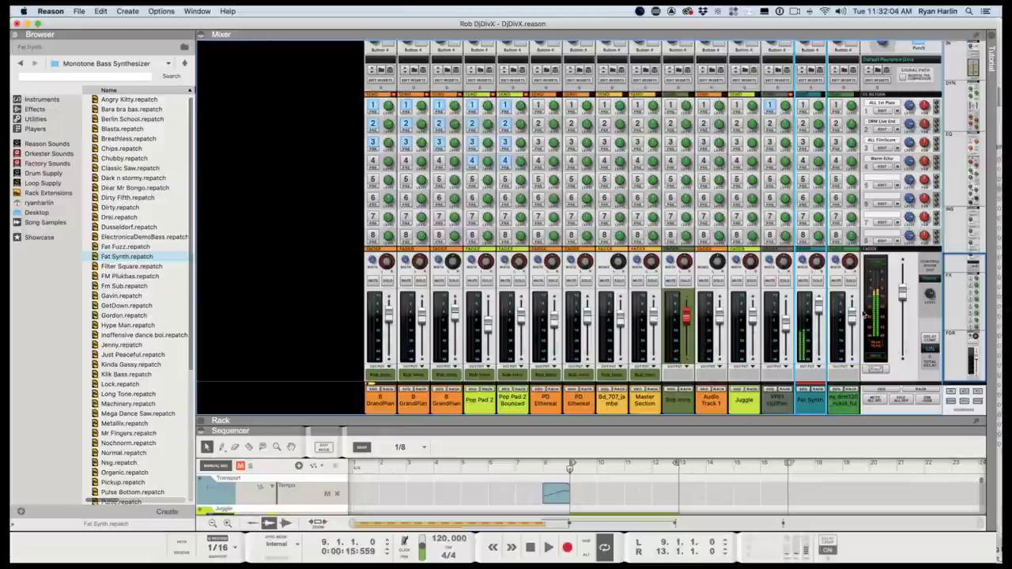
key(space)
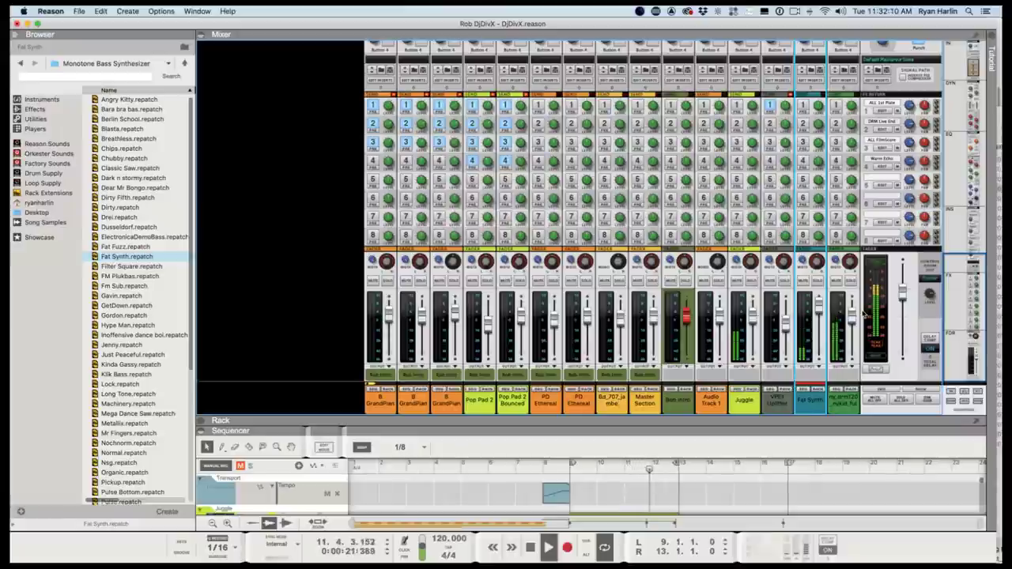
key(space)
Enlarge the rack over the mixer and switch off the Quad Note Generator above the Monotone.
drag(772, 420, 743, 82)
scroll(344, 210, up, 5)
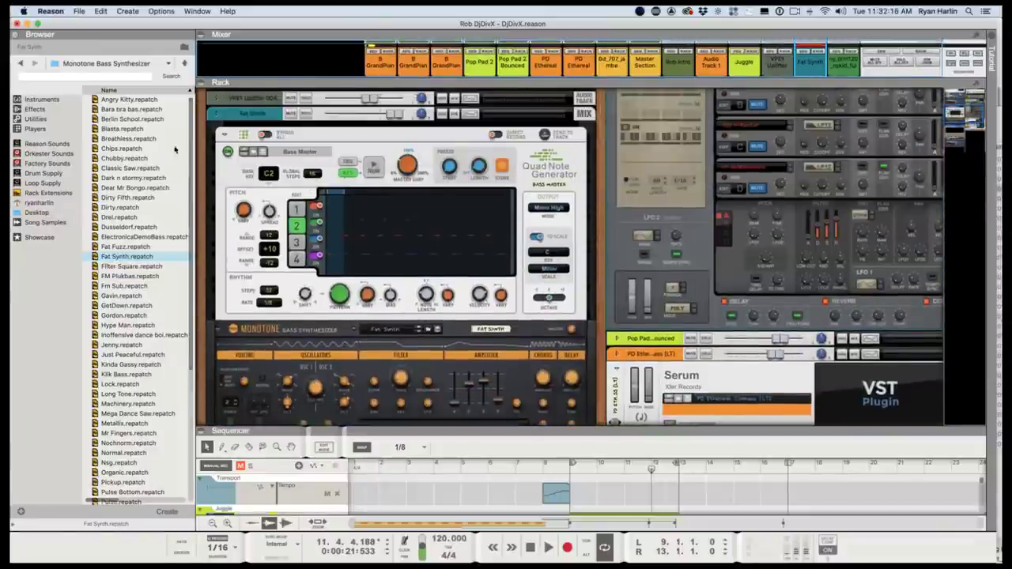
click(247, 162)
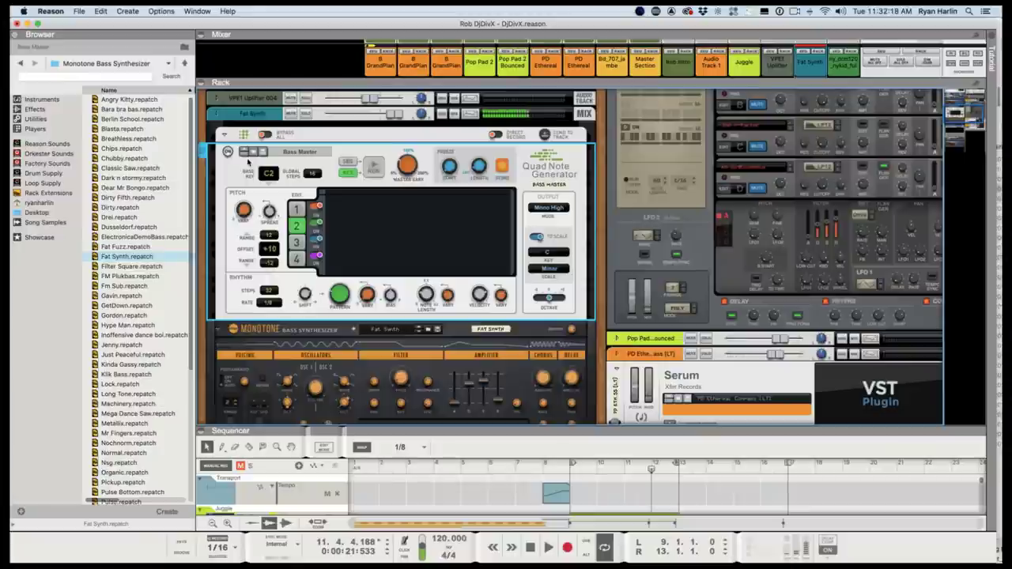
Audition further Monotone patches including FM Plukbas, Fm Sub and Gavin, ending on Gordon.
click(419, 329)
click(422, 332)
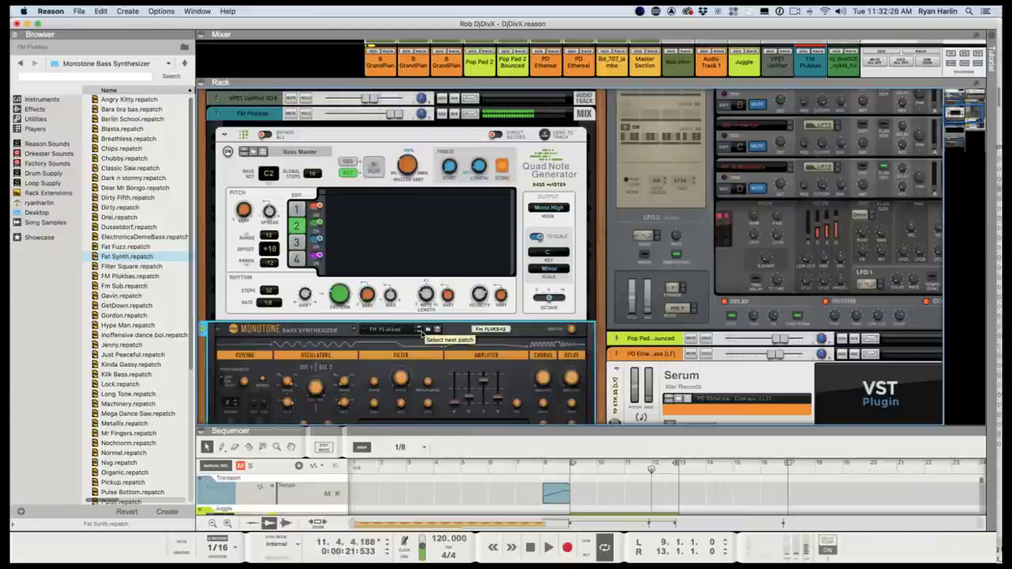
click(422, 332)
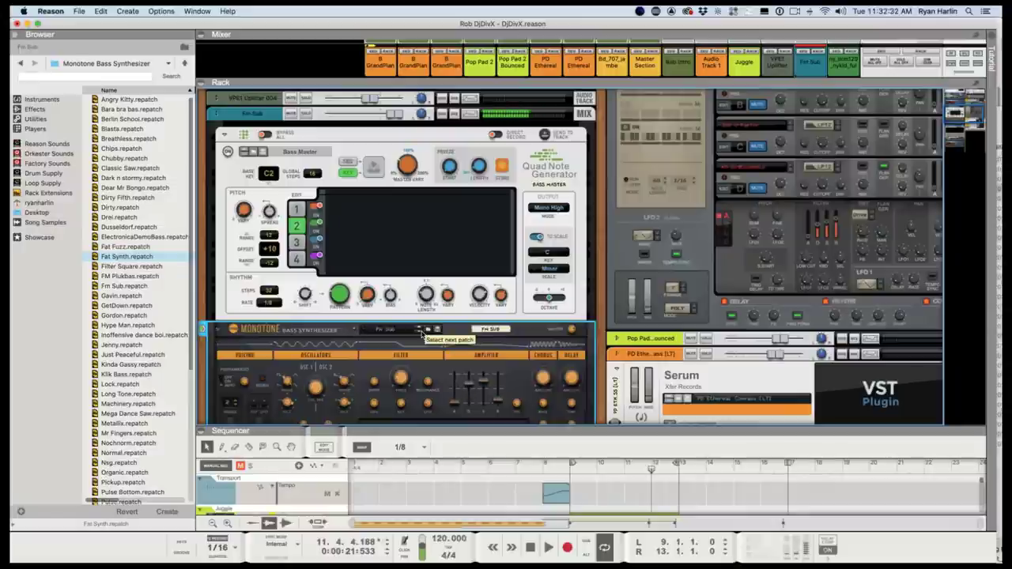
click(420, 332)
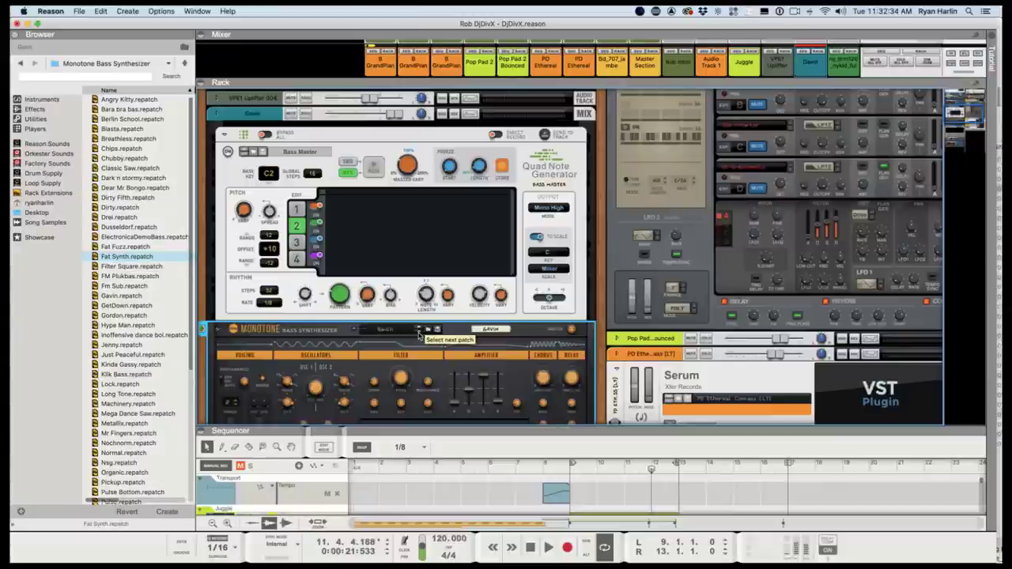
click(419, 332)
click(420, 332)
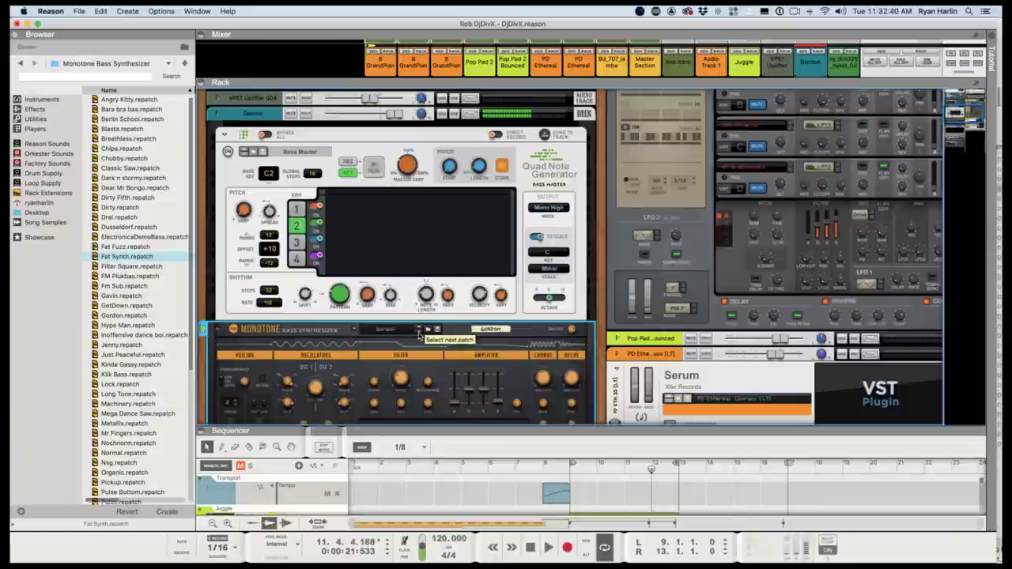
Replace the Quad Note Generator with a Scales & Chords player, turn its chords off, and set its key to B.
click(77, 132)
drag(139, 111, 321, 152)
click(353, 154)
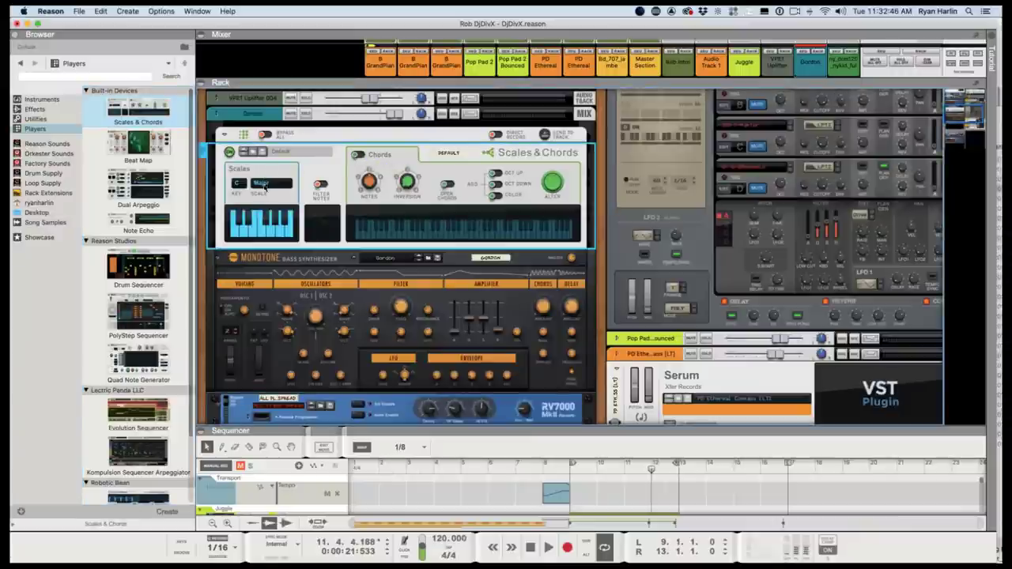
click(234, 183)
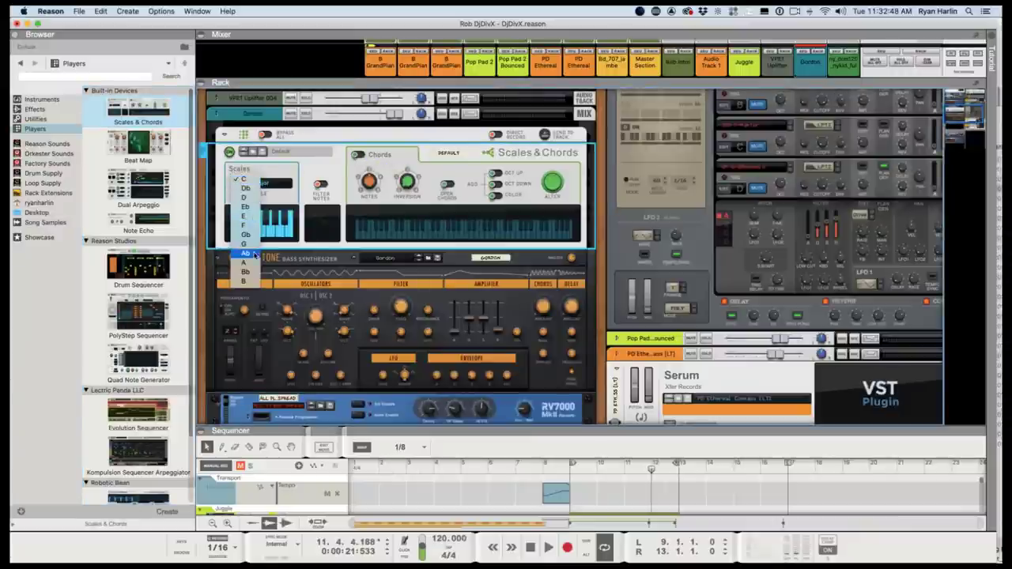
click(243, 281)
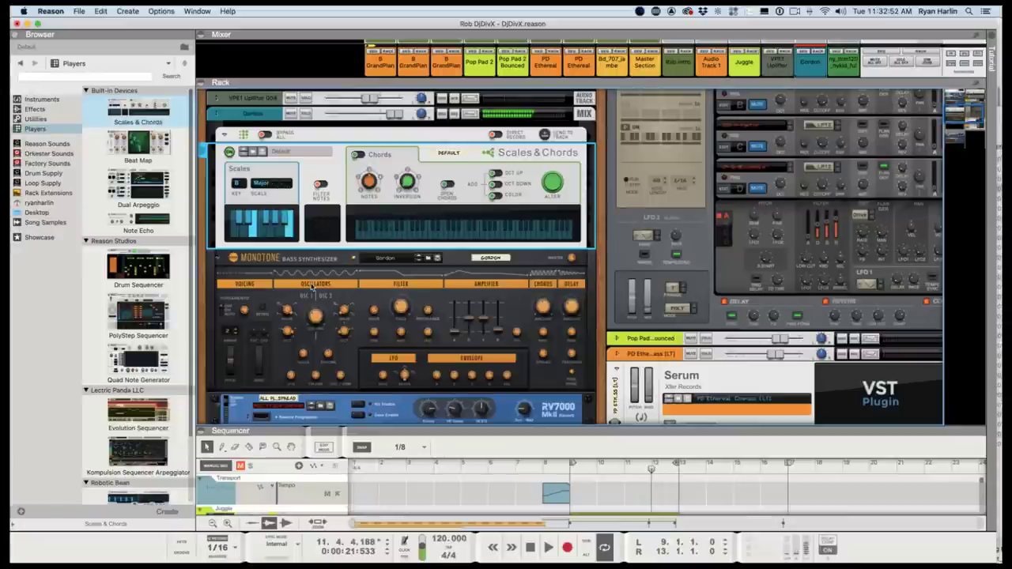
Audition the Hype Man patch on the Monotone, and load the Mr Fingers patch instead.
click(418, 259)
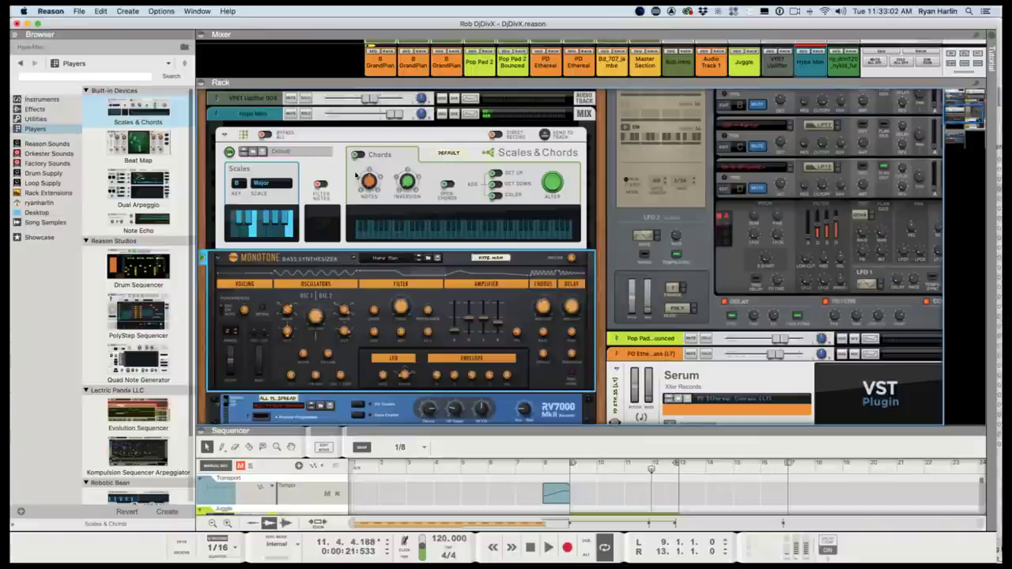
click(384, 266)
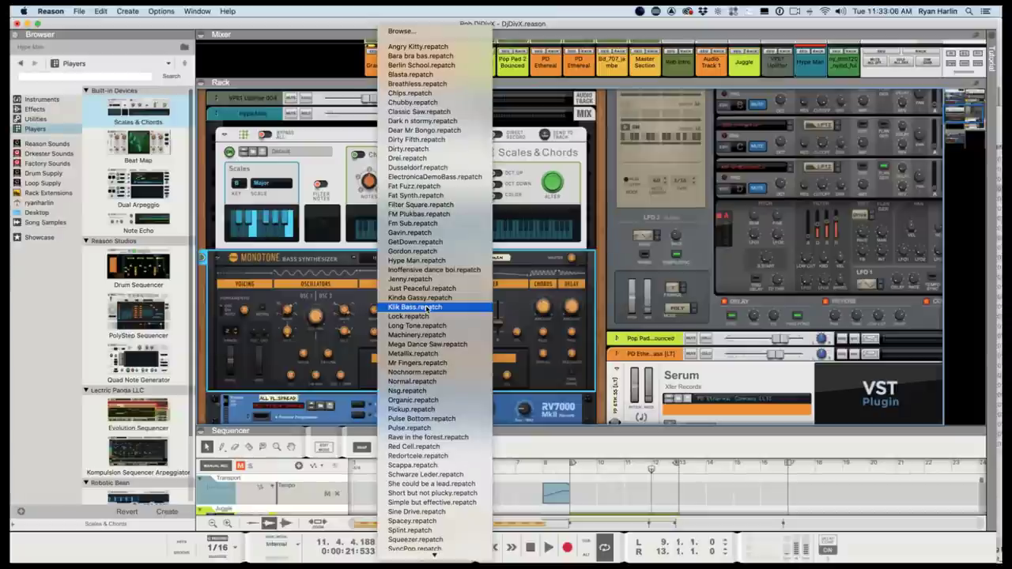
click(433, 362)
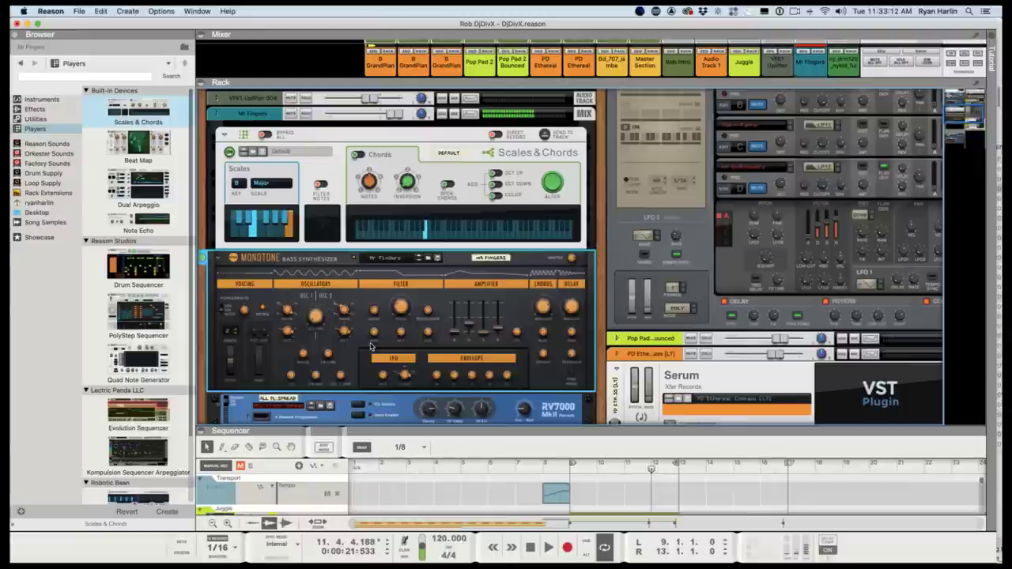
Enlarge the sequencer, return the playhead to bar 9, and play the loop.
scroll(461, 340, down, 5)
drag(459, 429, 460, 144)
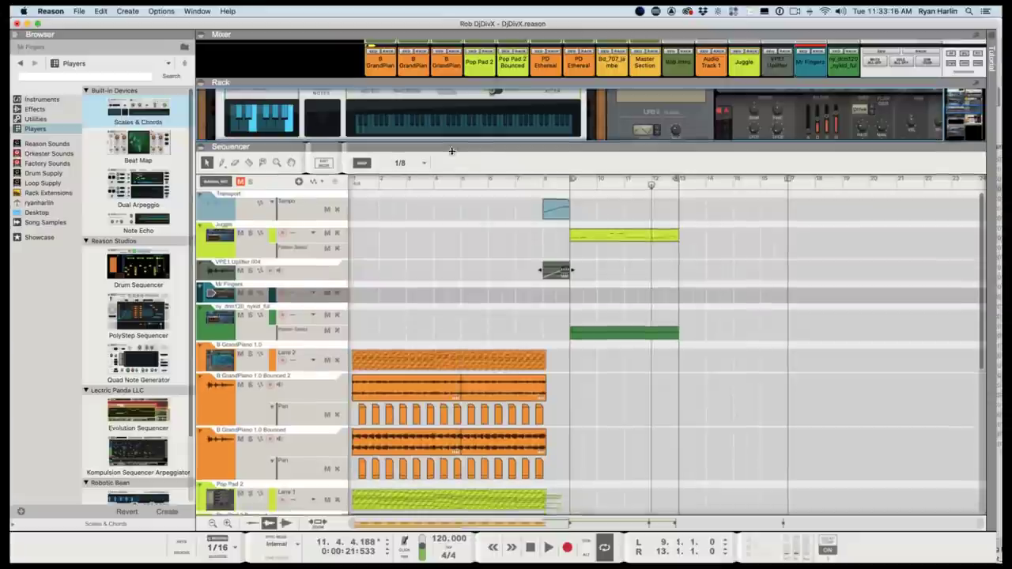
drag(551, 183, 569, 184)
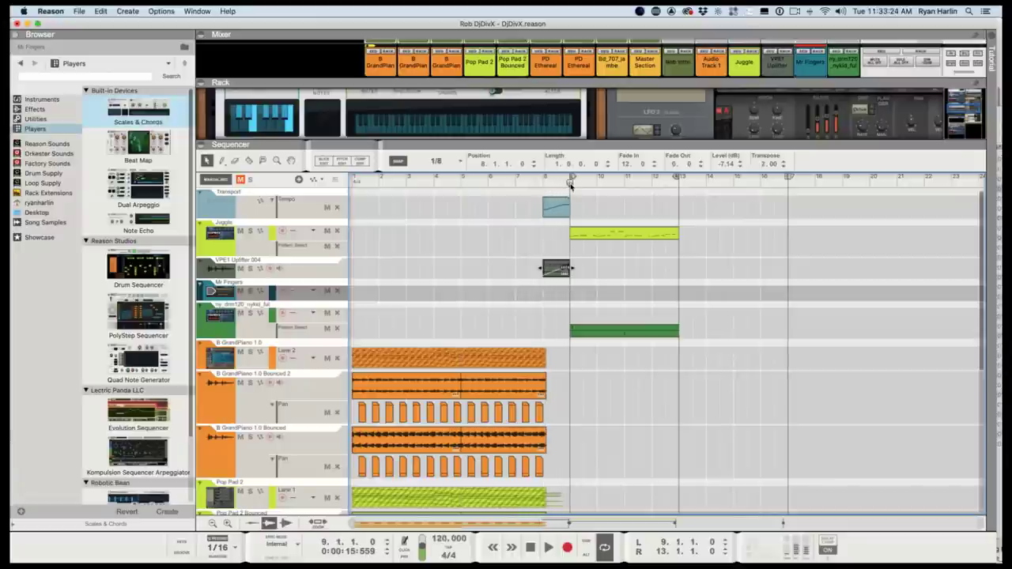
key(space)
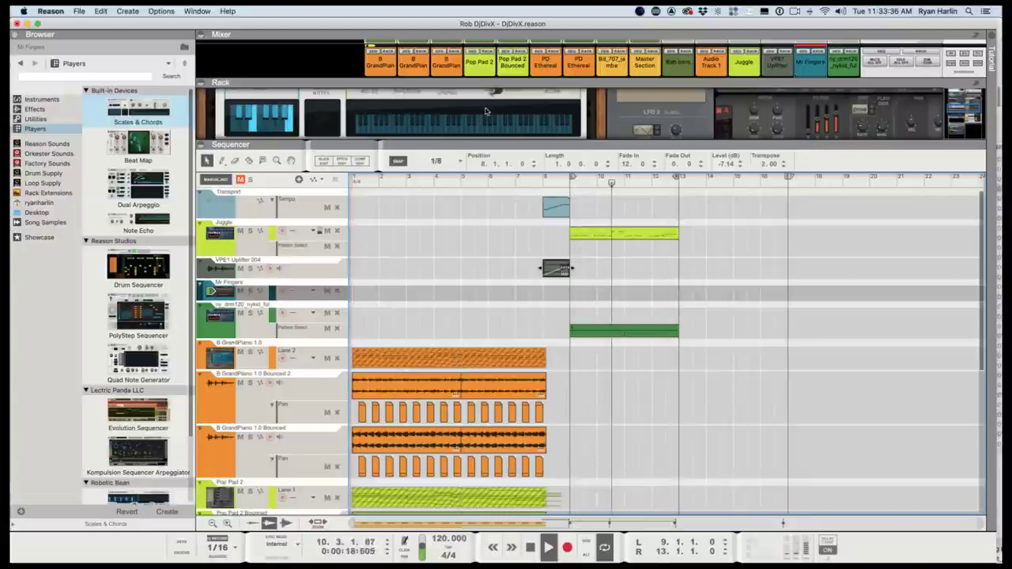
Enlarge the rack, set the Monotone's filter frequency to 144.3 Hz during playback, stop the loop, and advance to the Normal patch.
drag(473, 148, 473, 269)
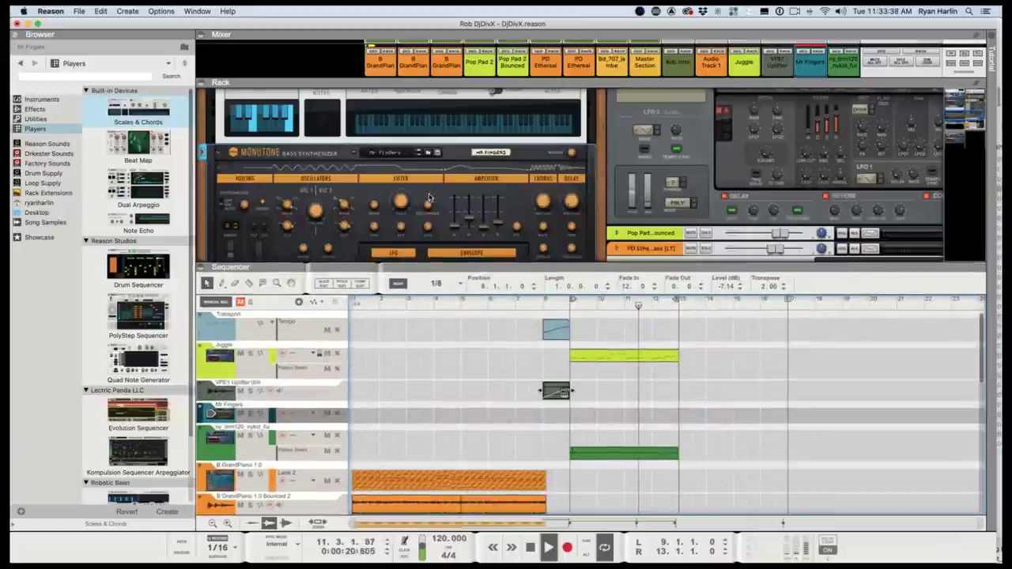
click(402, 206)
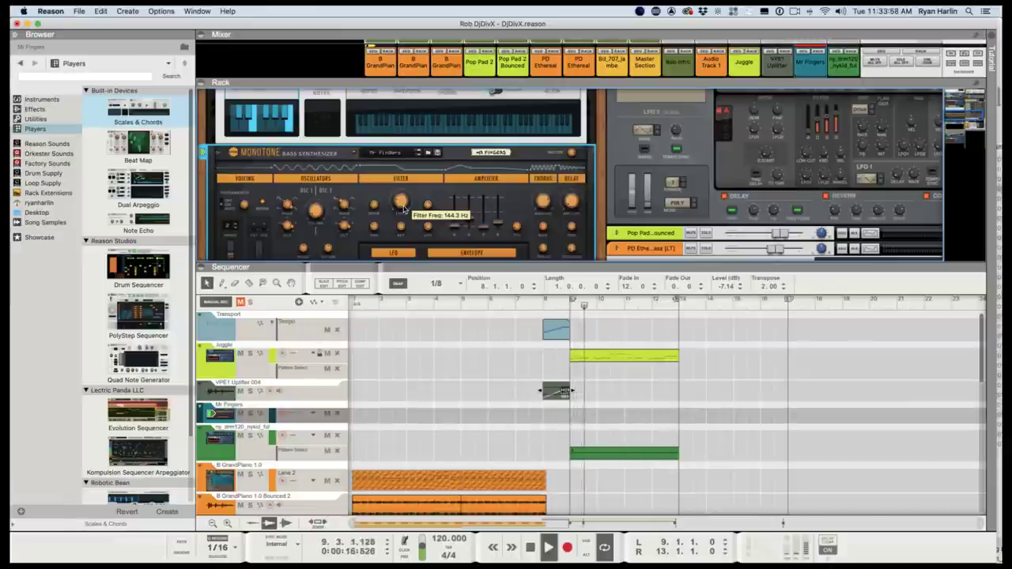
key(space)
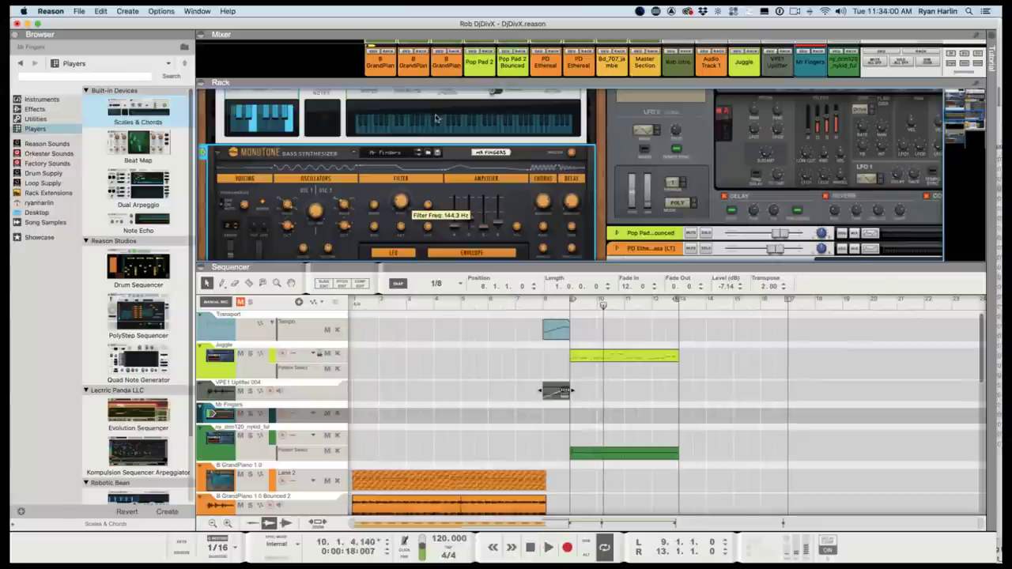
click(419, 155)
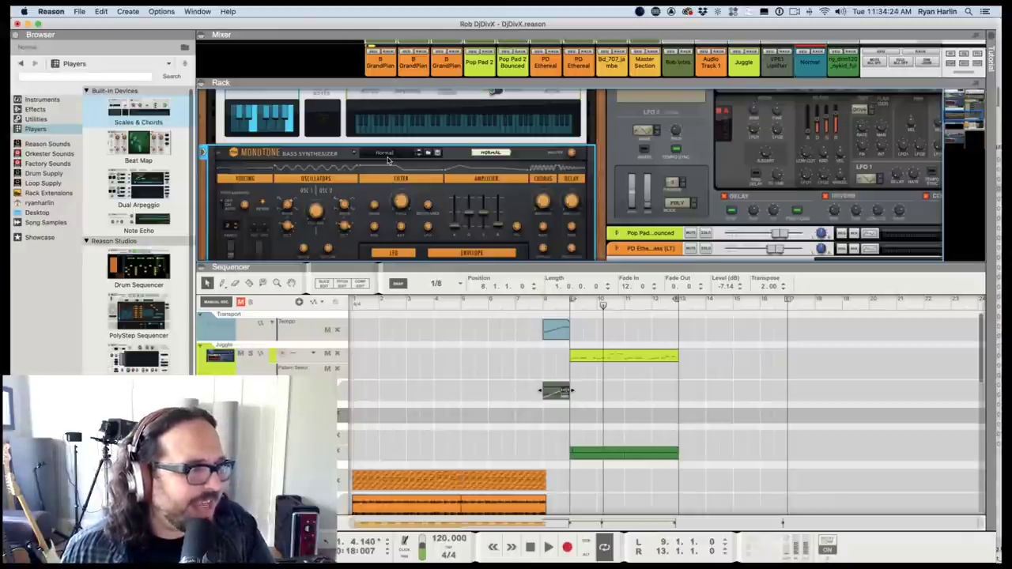
Set the Scales & Chords player's key to D and its scale to Minor.
scroll(276, 160, up, 3)
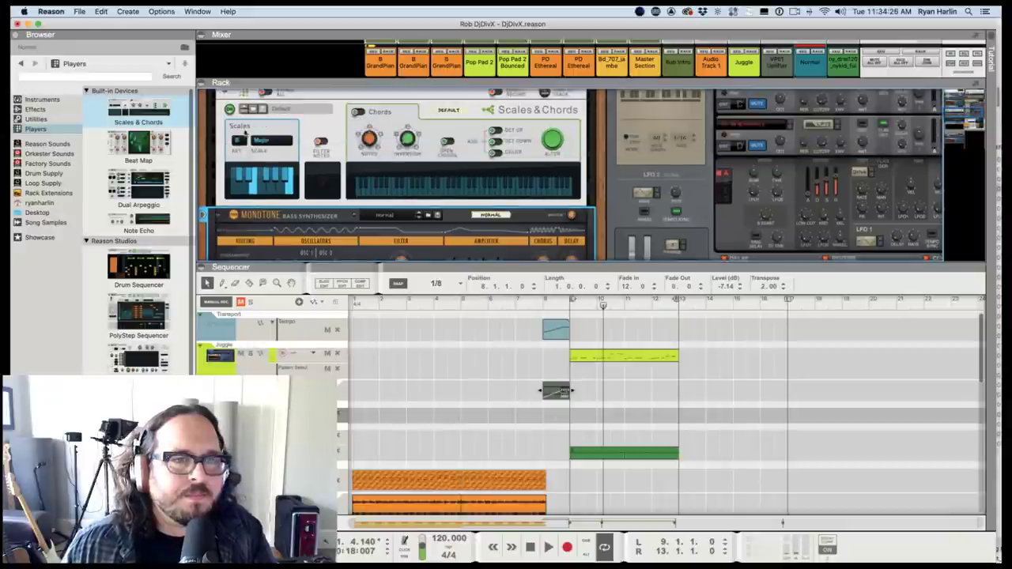
click(222, 140)
click(241, 140)
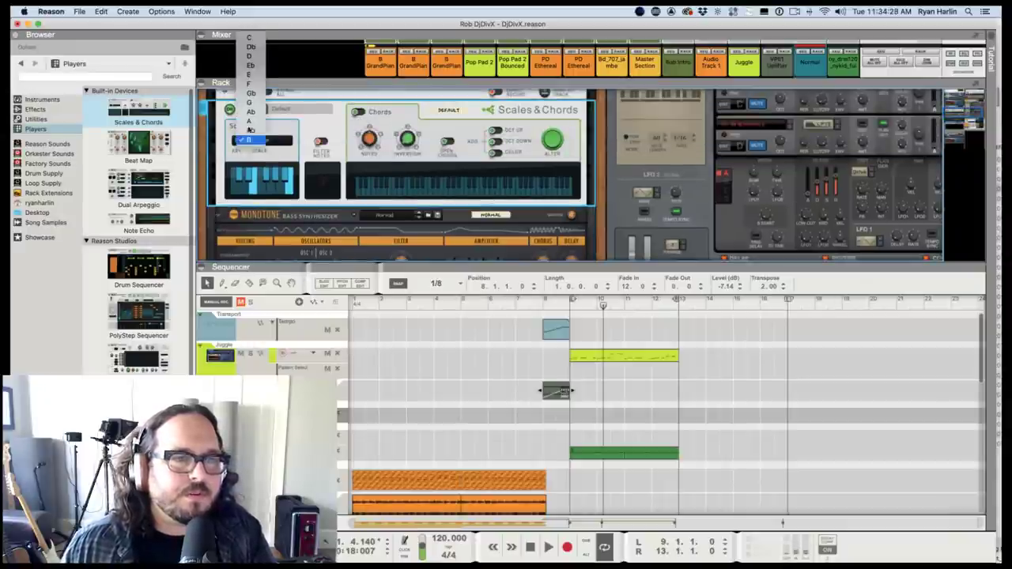
click(258, 57)
click(269, 140)
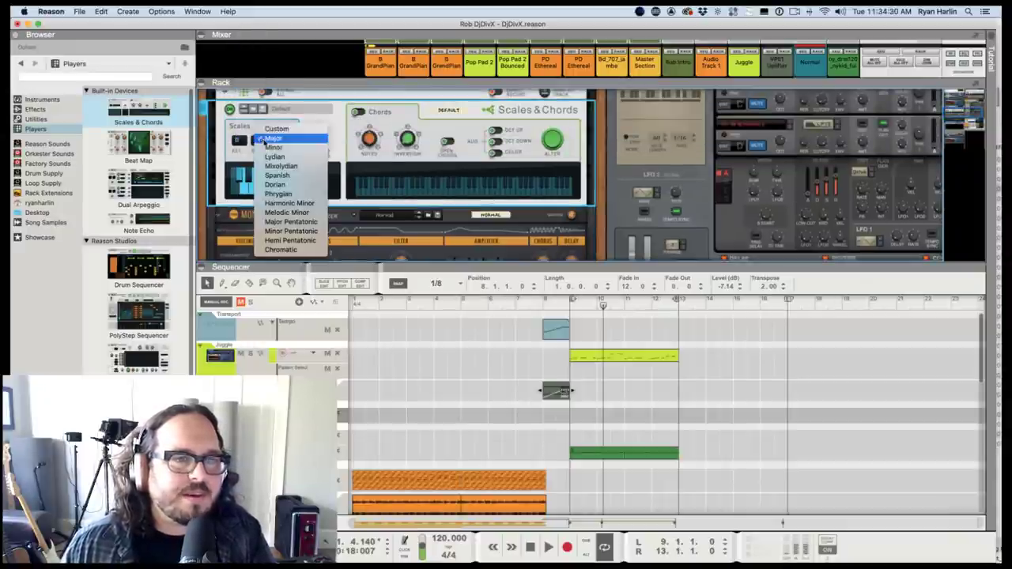
click(274, 149)
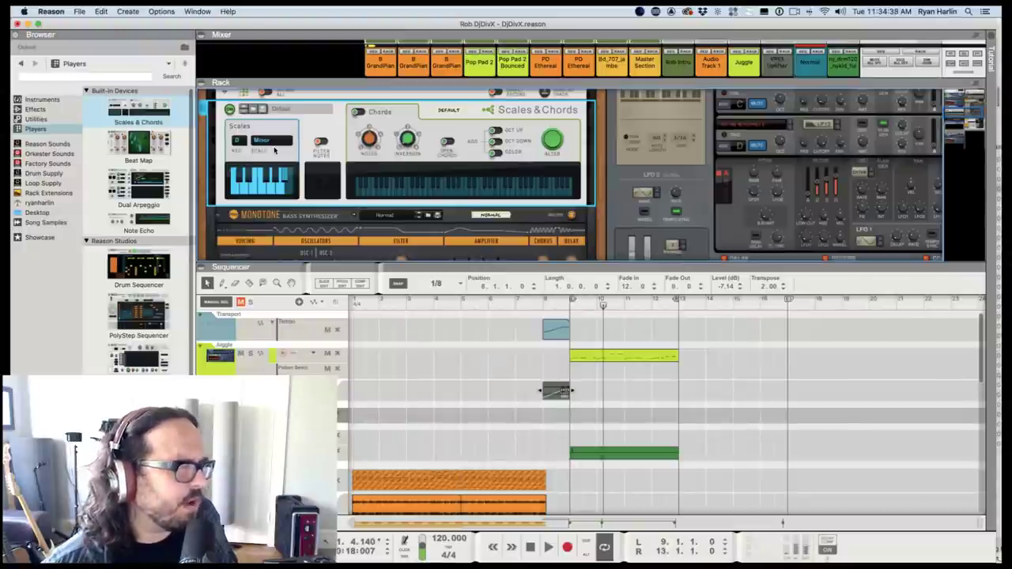
Return the playhead to bar 9, and audition the next Monotone bass patches over the loop.
key(shift+Return)
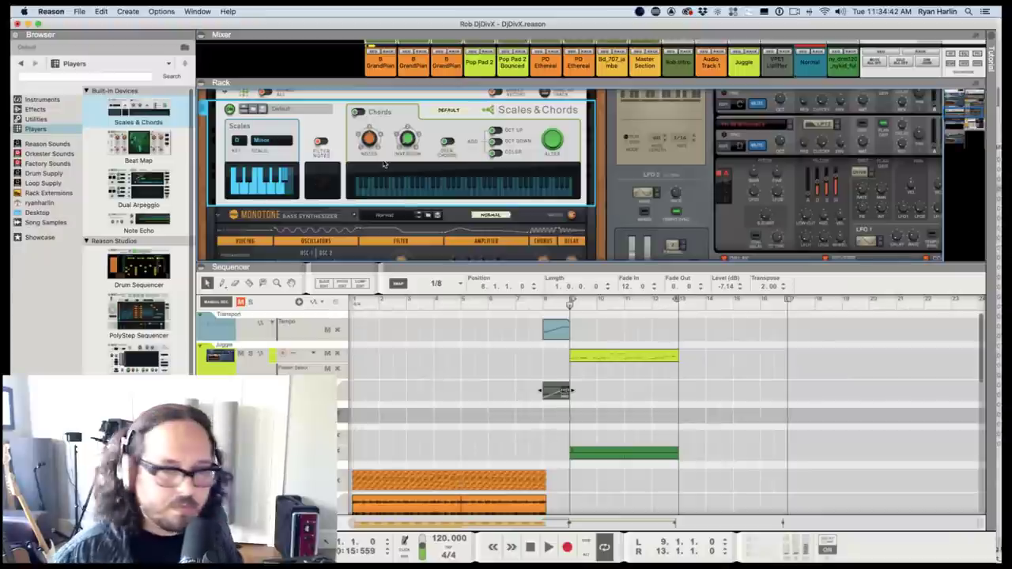
key(space)
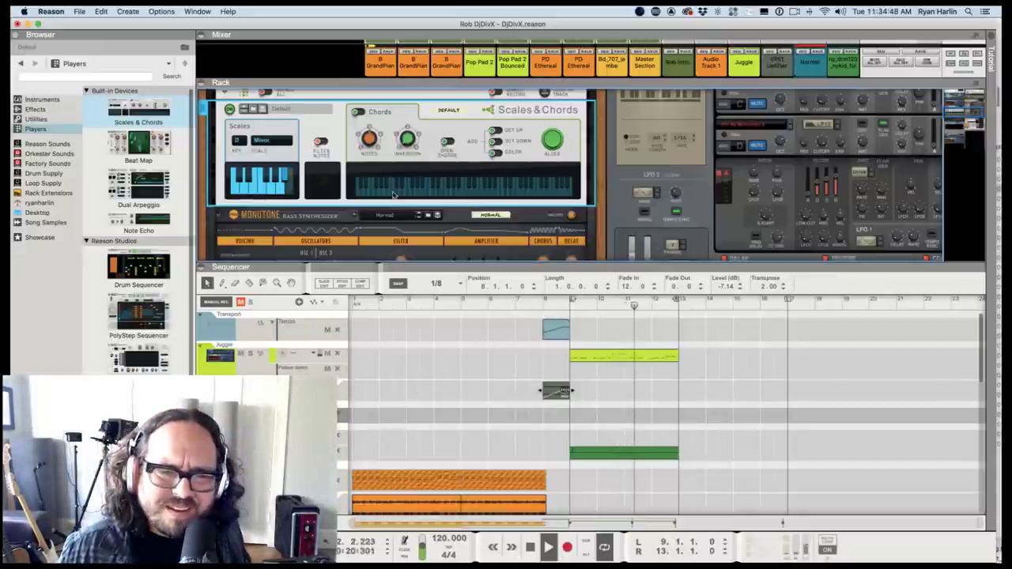
scroll(400, 201, down, 3)
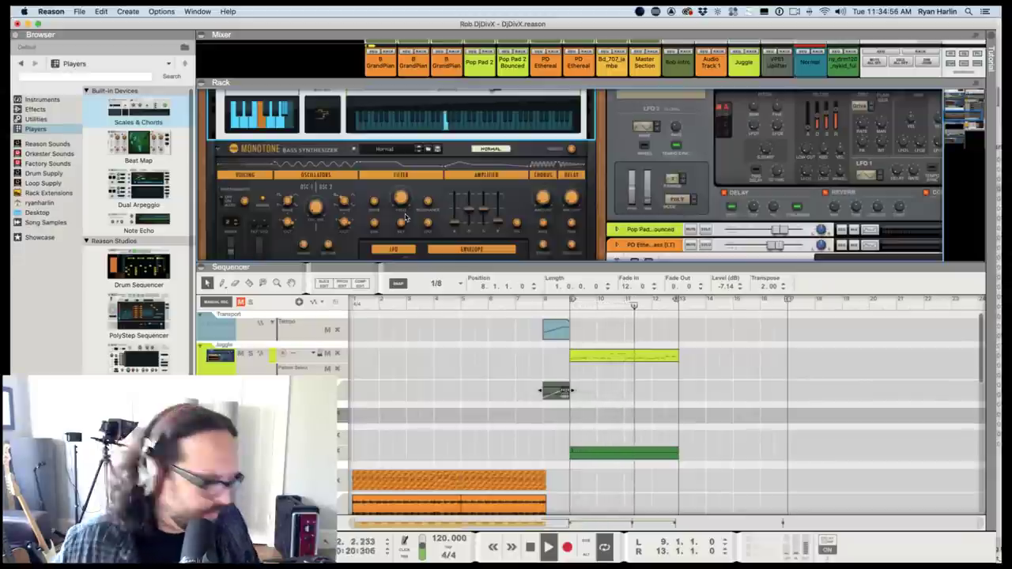
click(418, 153)
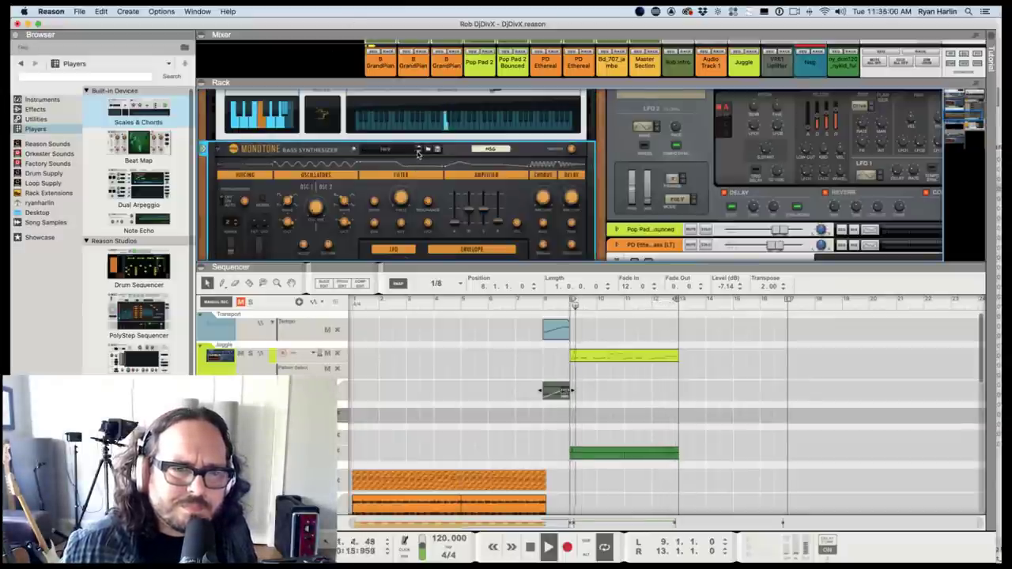
click(418, 155)
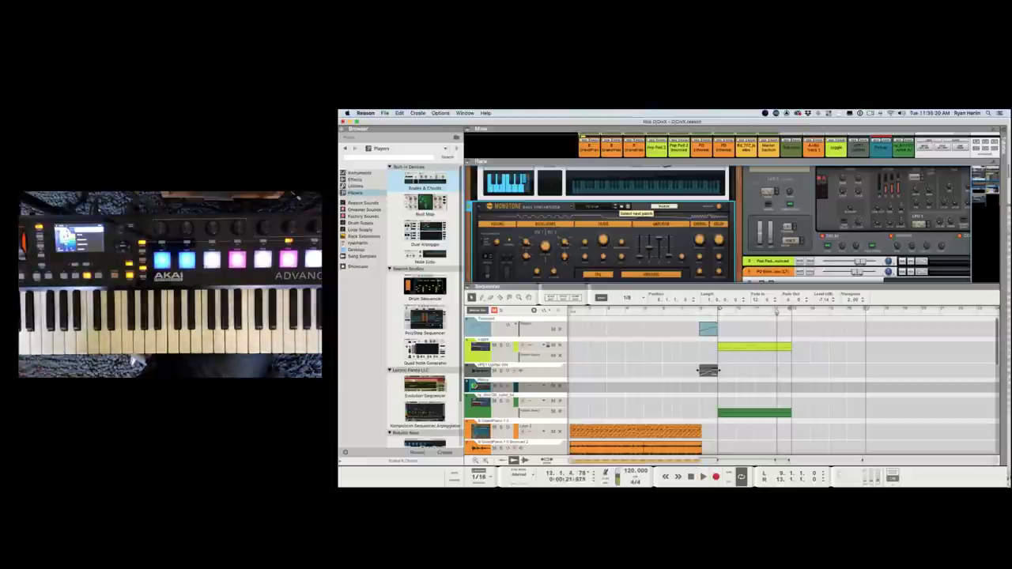
Check the audio device, sample rate and buffer size in the audio preferences.
click(365, 113)
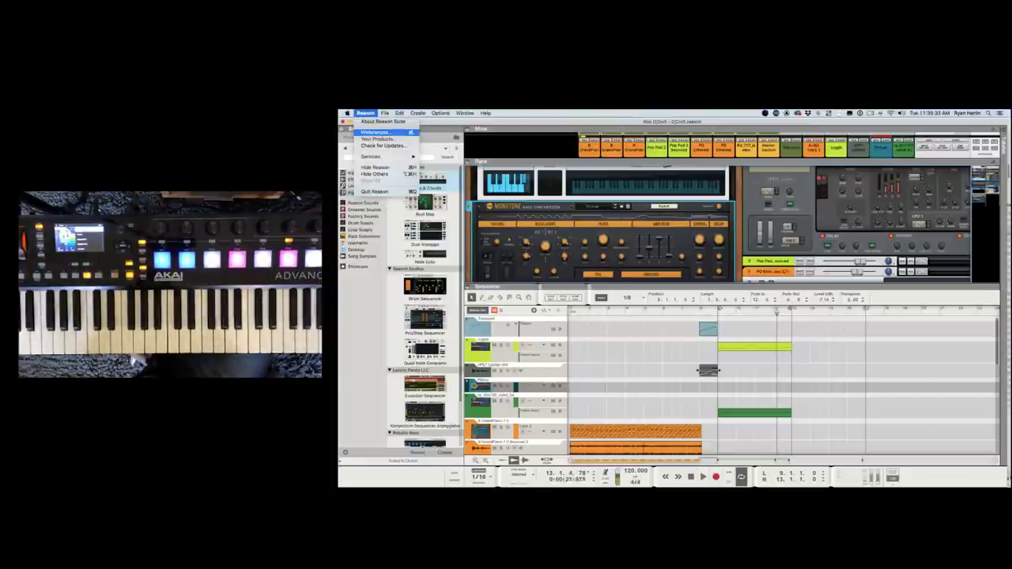
click(375, 132)
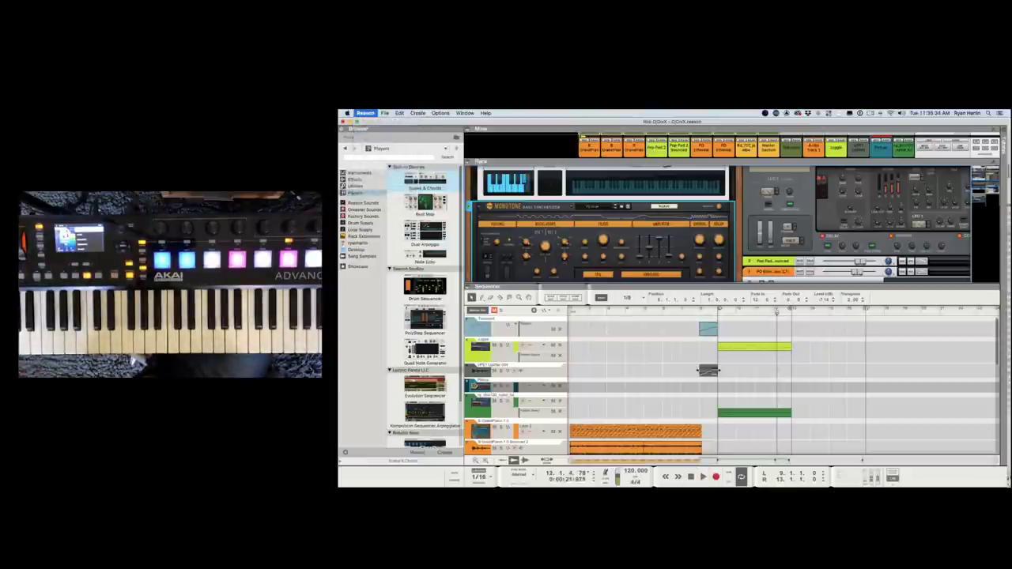
click(603, 204)
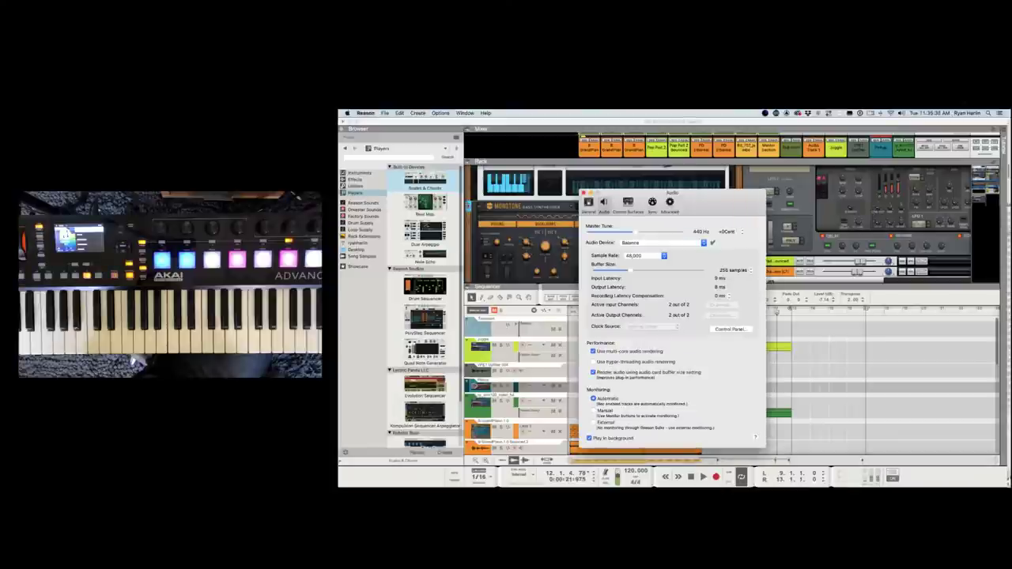
click(584, 193)
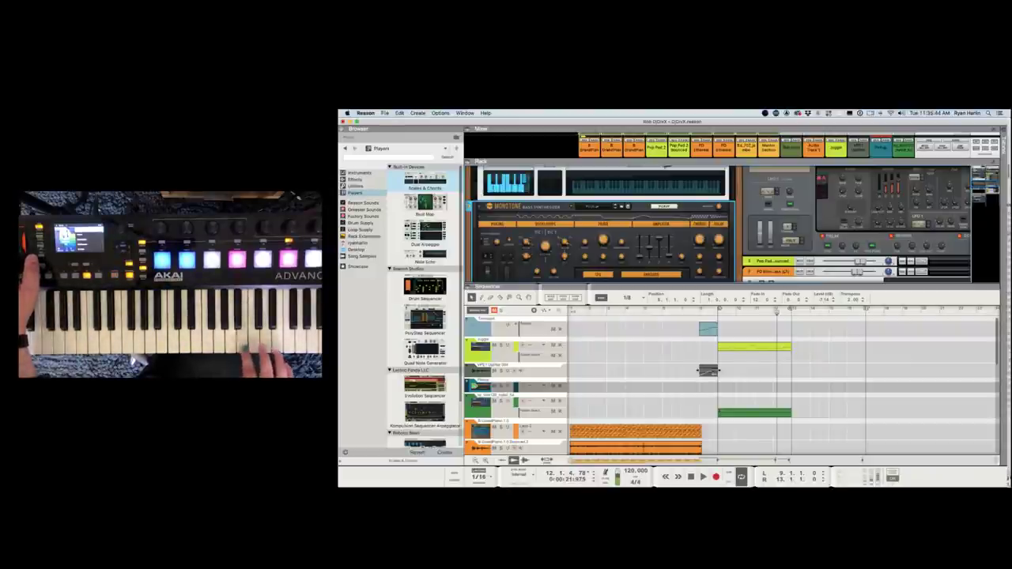
Return the playhead to bar 9 after playing the loop, and enlarge the rack.
key(space)
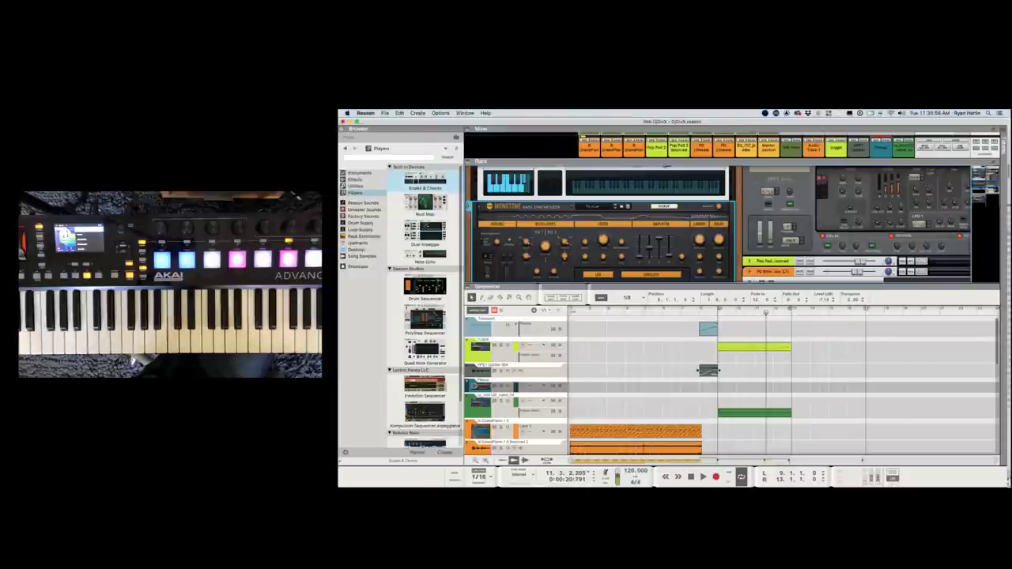
click(720, 311)
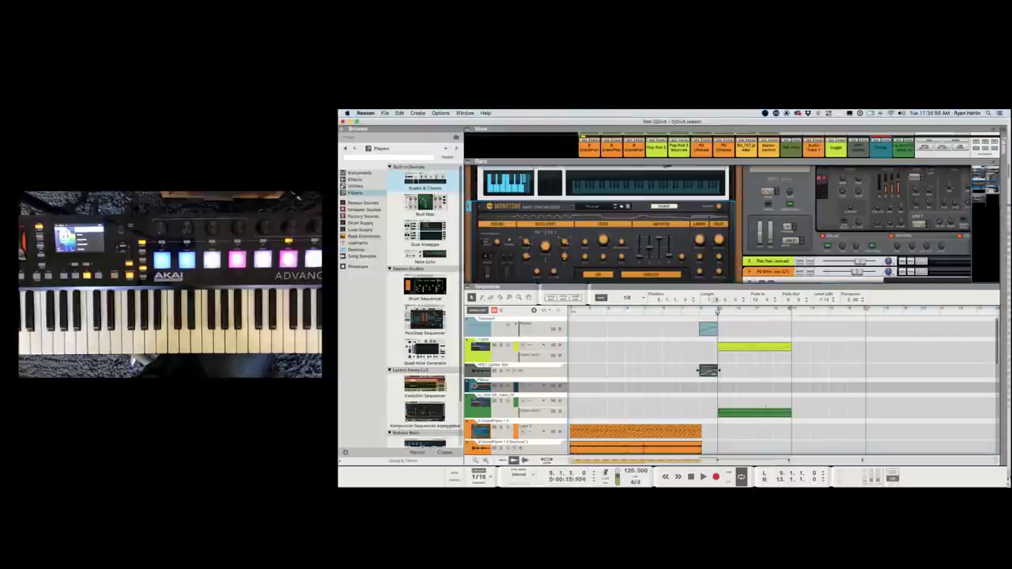
scroll(730, 224, up, 8)
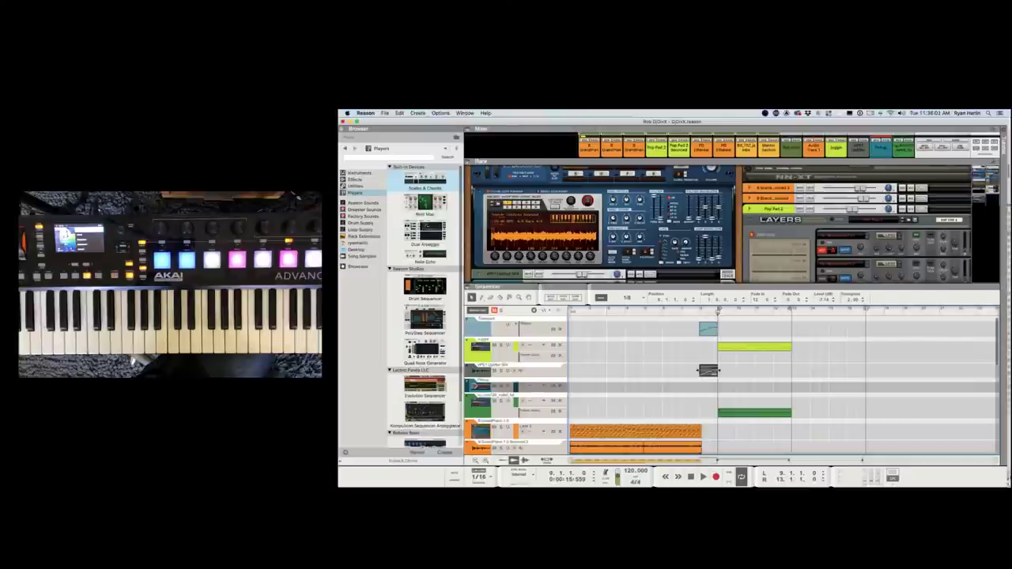
drag(731, 286, 731, 350)
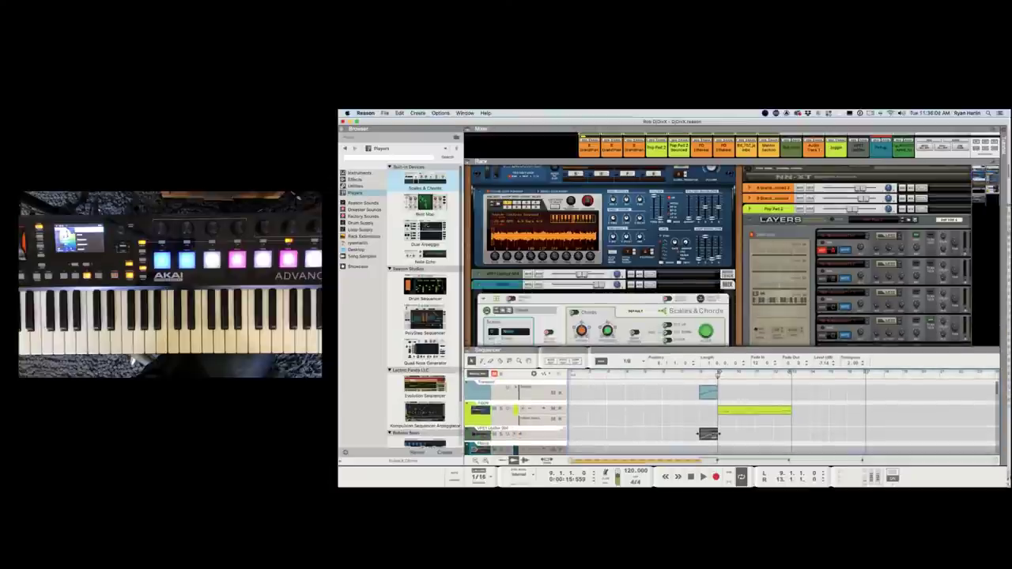
Review the audio preferences again, including the latency, performance and monitoring settings.
click(366, 113)
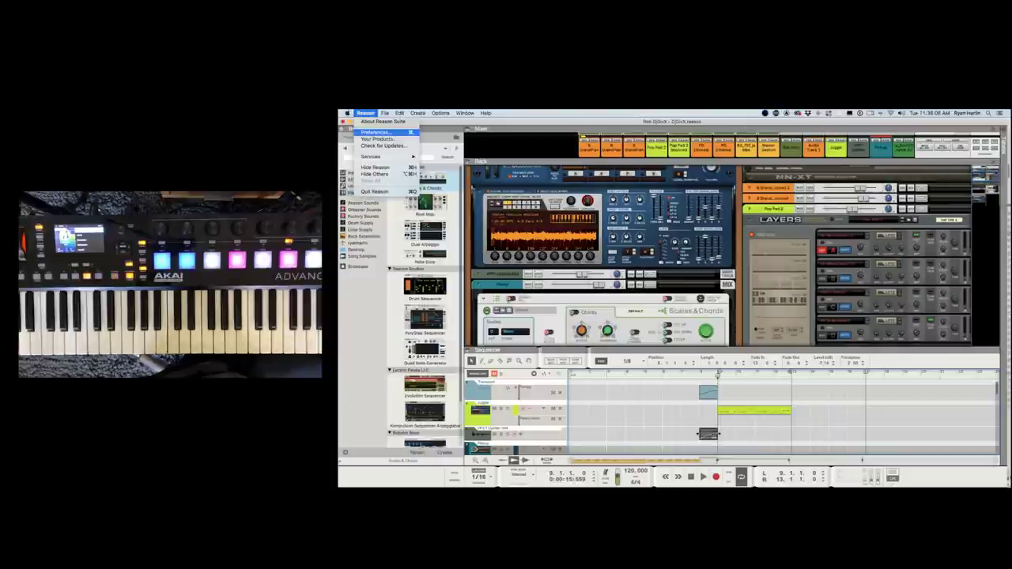
click(374, 132)
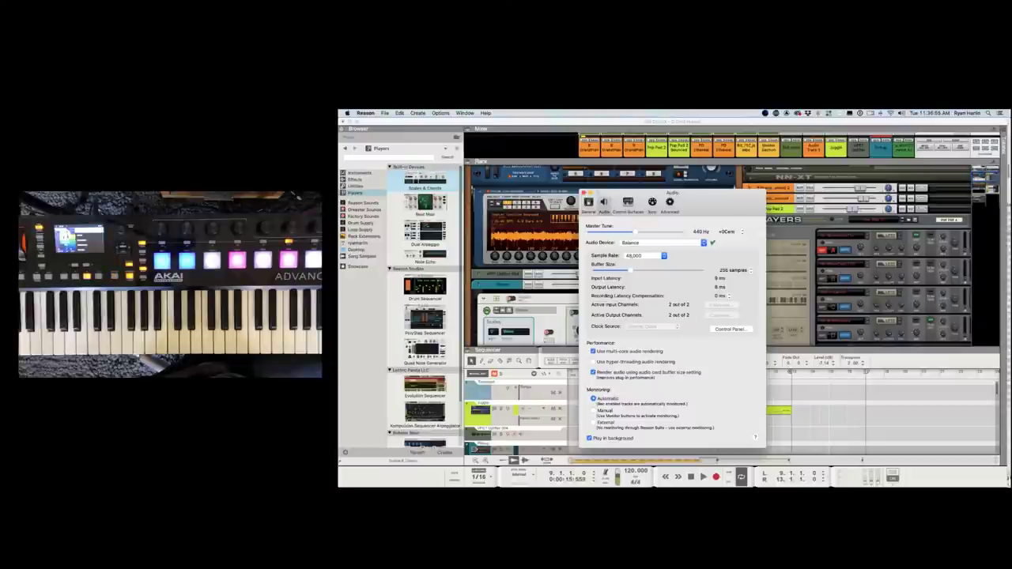
key(Escape)
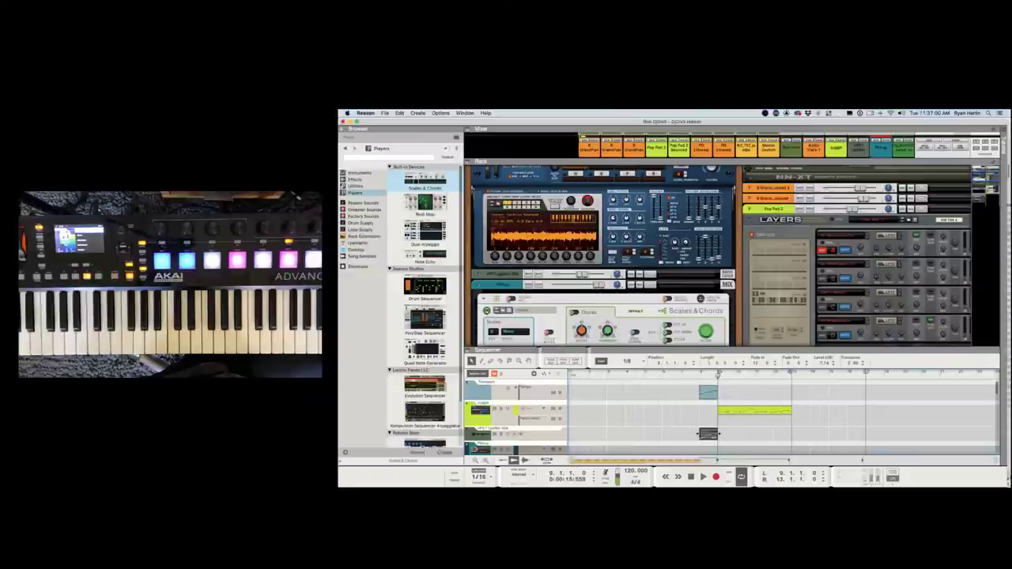
scroll(604, 255, down, 1)
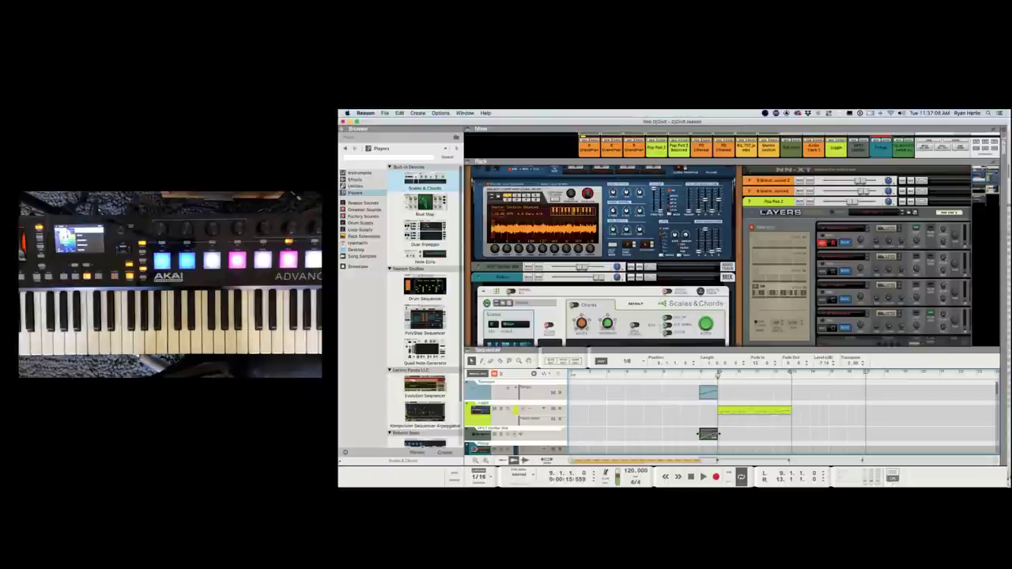
scroll(722, 256, down, 1)
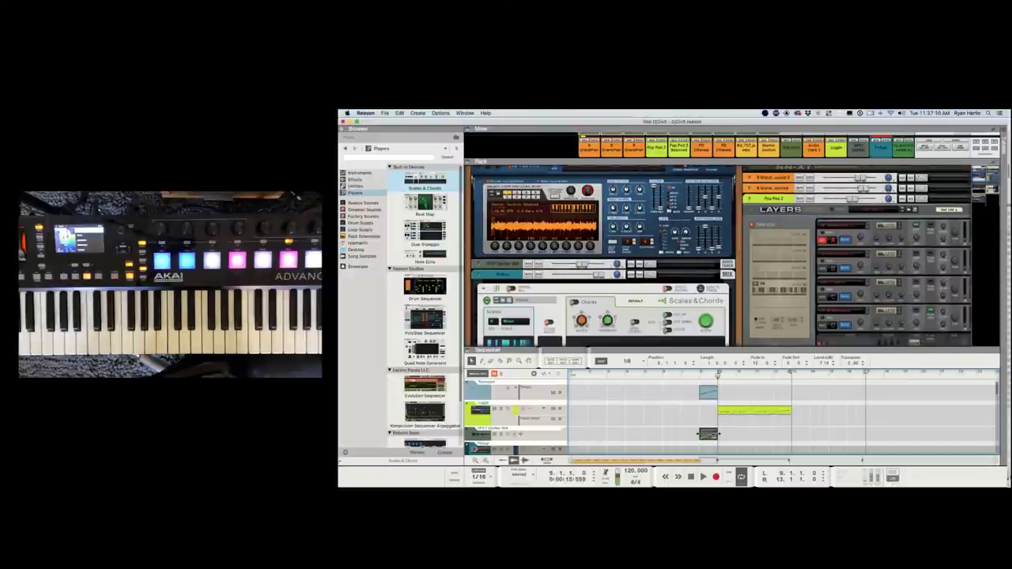
scroll(721, 256, down, 2)
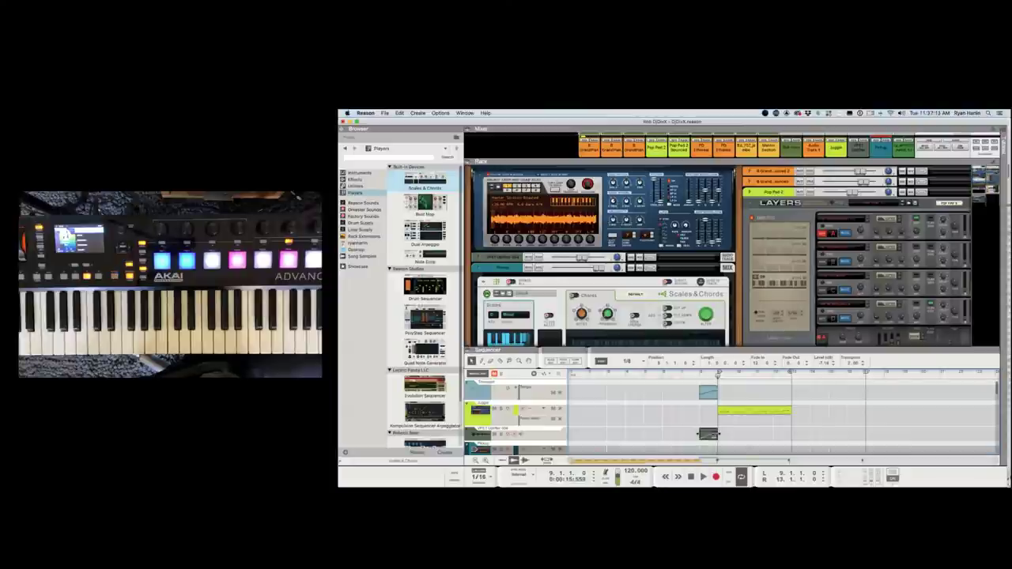
click(366, 113)
click(374, 121)
key(shift+Return)
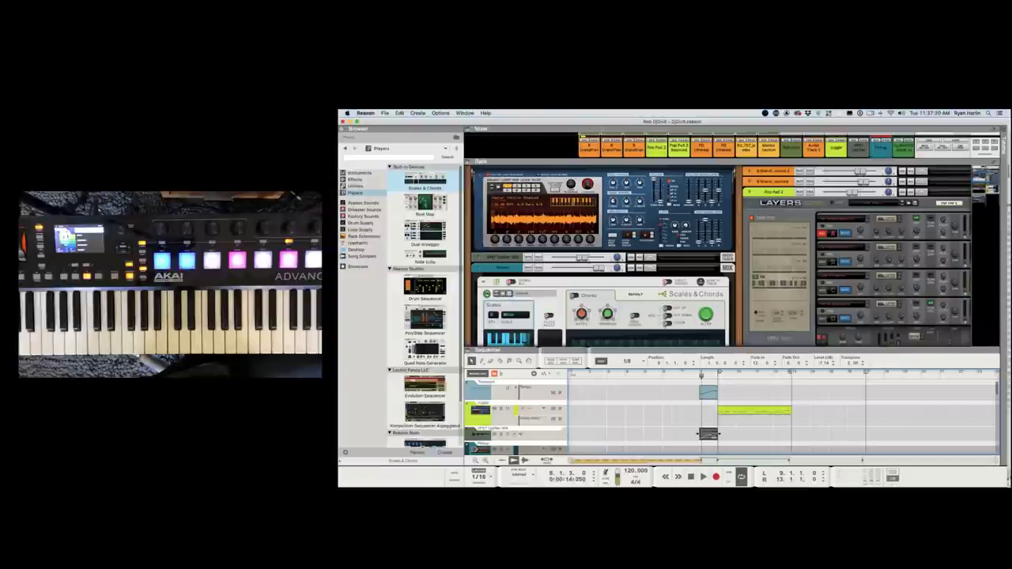
Set the Scales & Chords player's scale to Major and its key to B.
scroll(720, 255, down, 3)
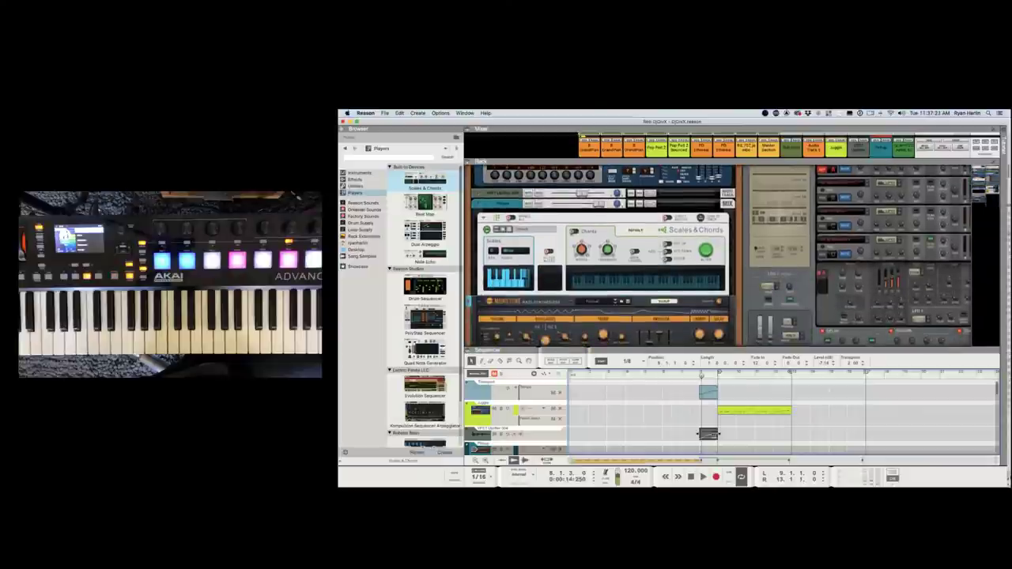
click(513, 250)
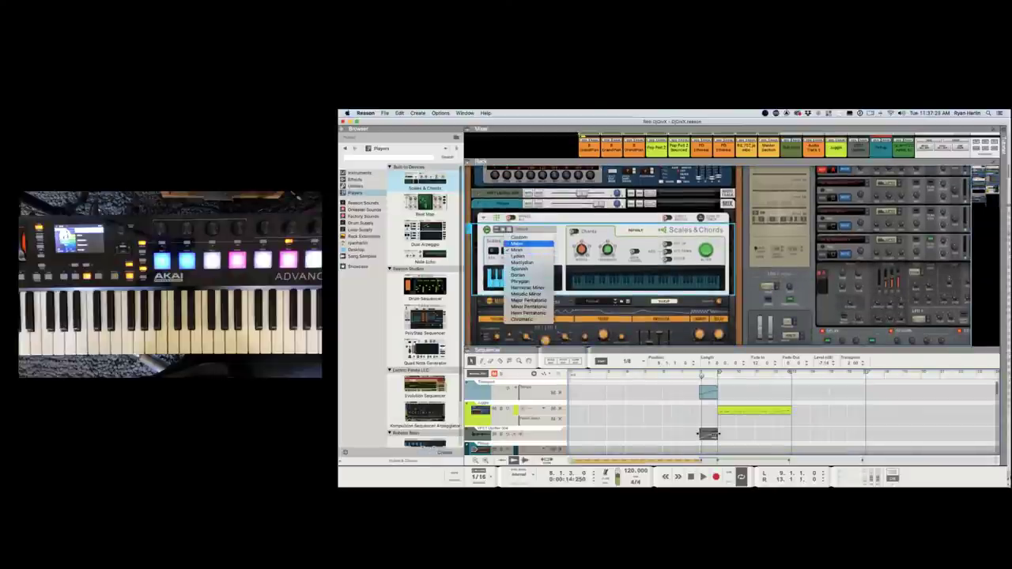
click(518, 244)
click(494, 251)
click(500, 308)
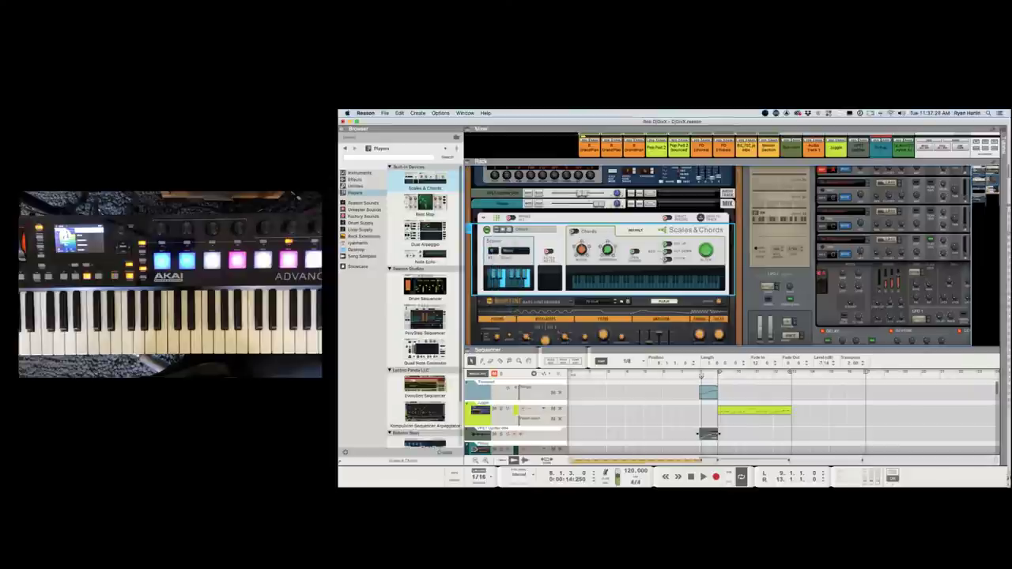
Play the loop and step the Monotone through its following patches to compare bass sounds.
scroll(601, 261, down, 3)
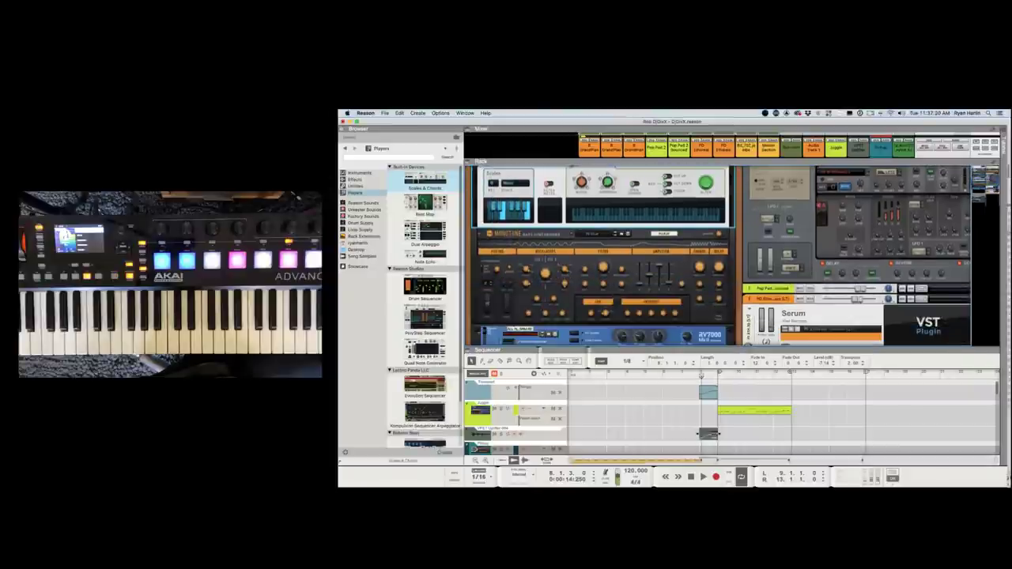
key(space)
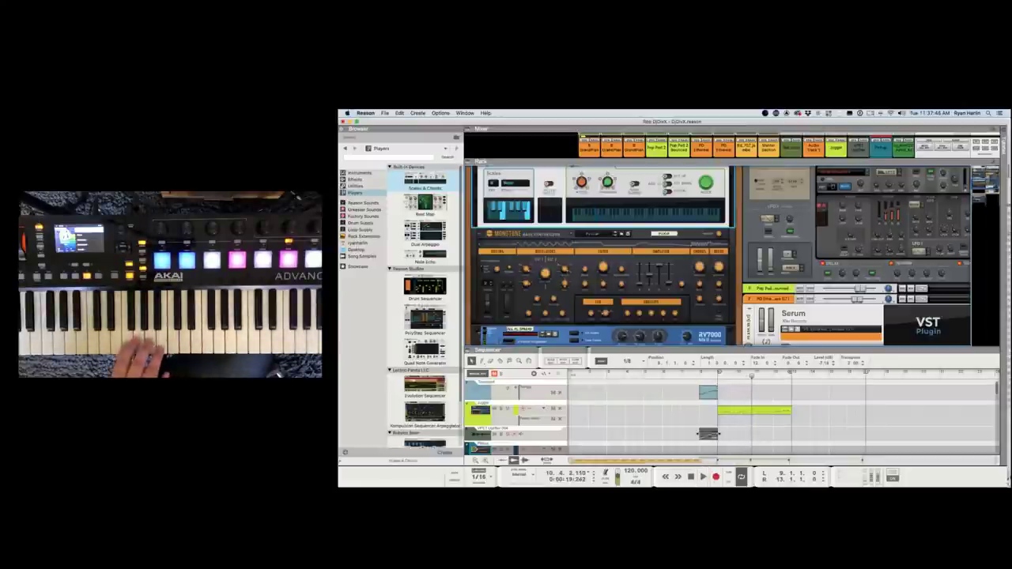
click(615, 235)
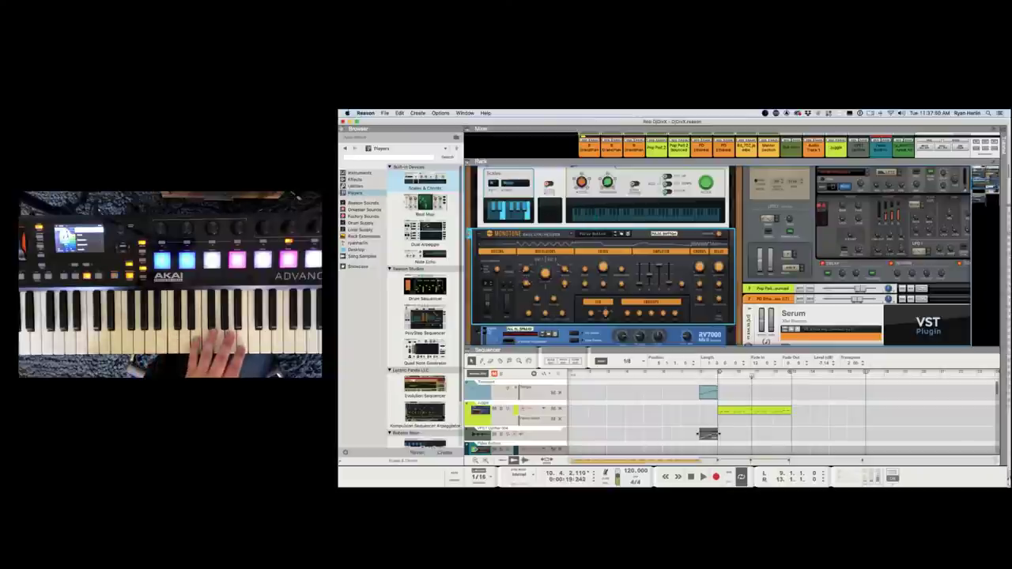
scroll(603, 255, up, 1)
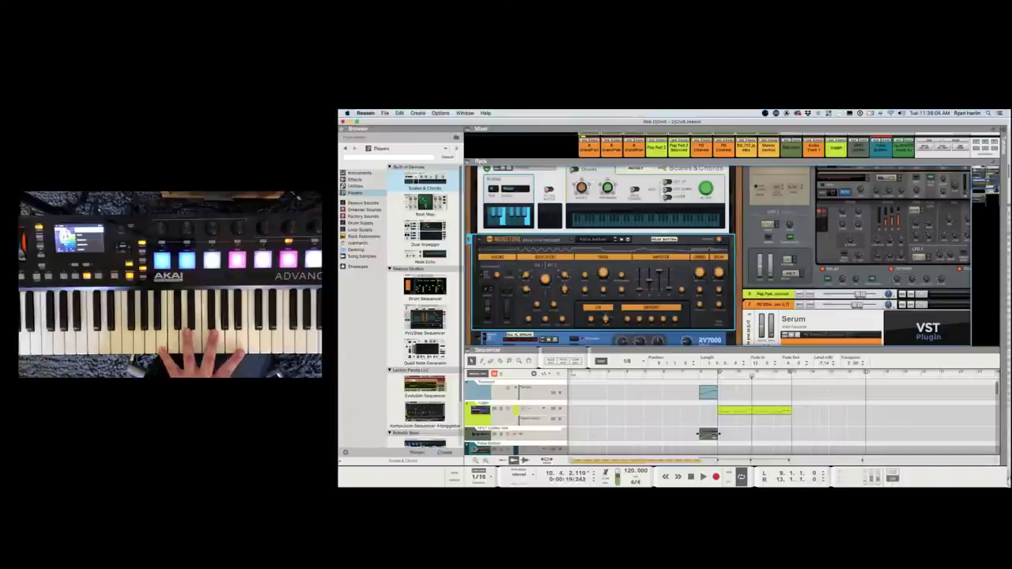
click(623, 239)
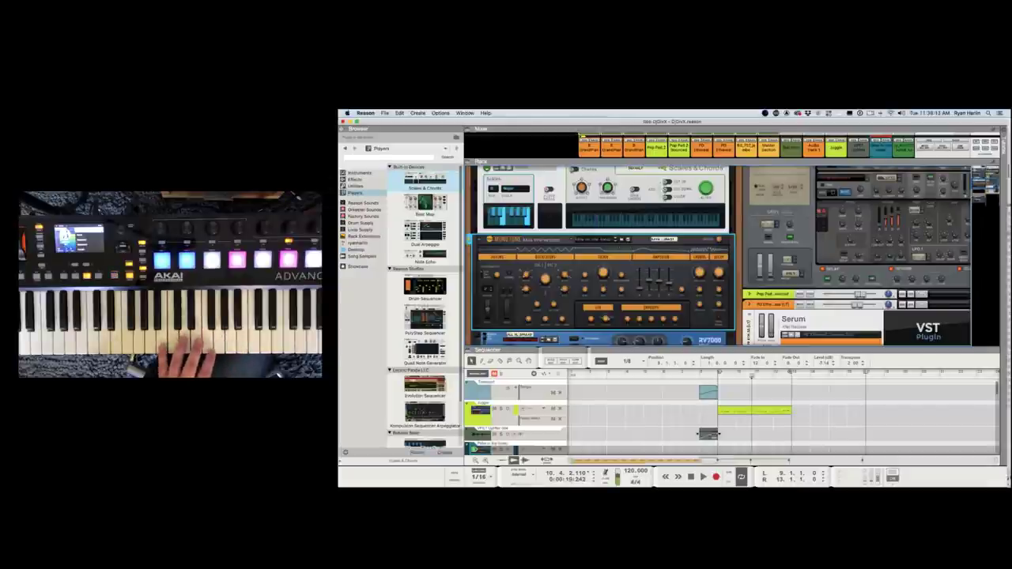
Play the loop with the current bass sound, load the next Monotone patch, and restart the loop from bar 9.
key(space)
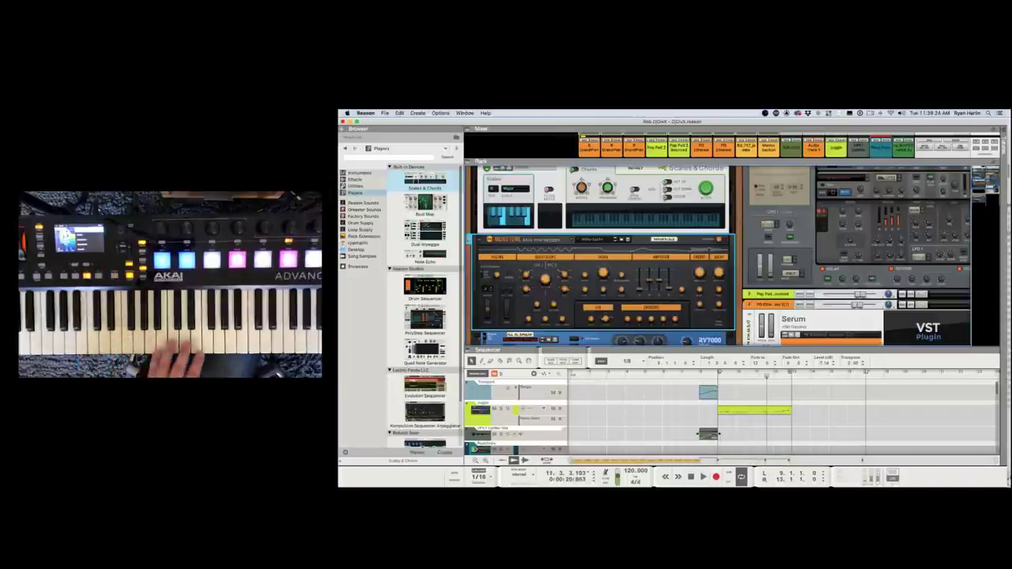
click(629, 239)
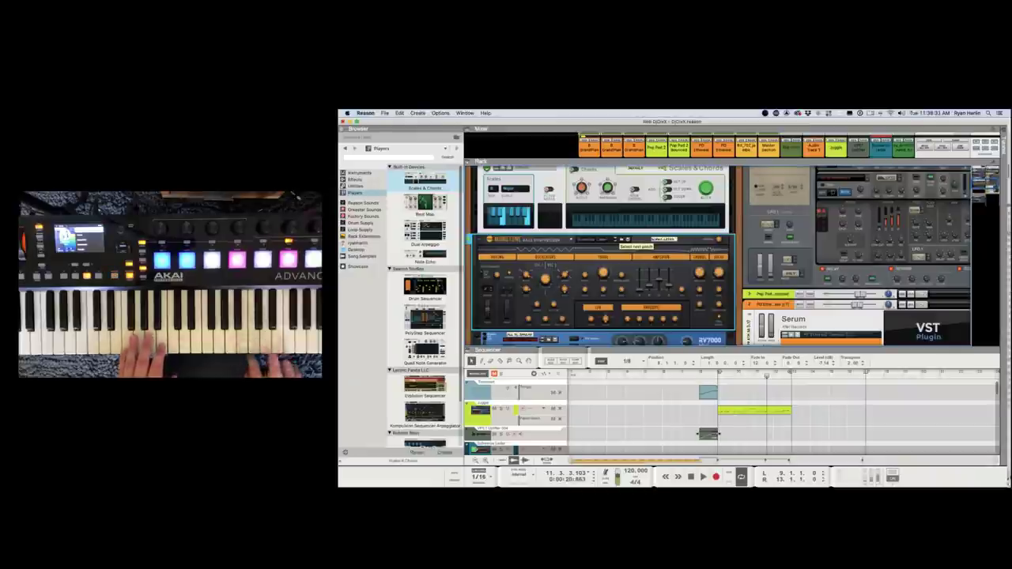
key(KP_1)
key(space)
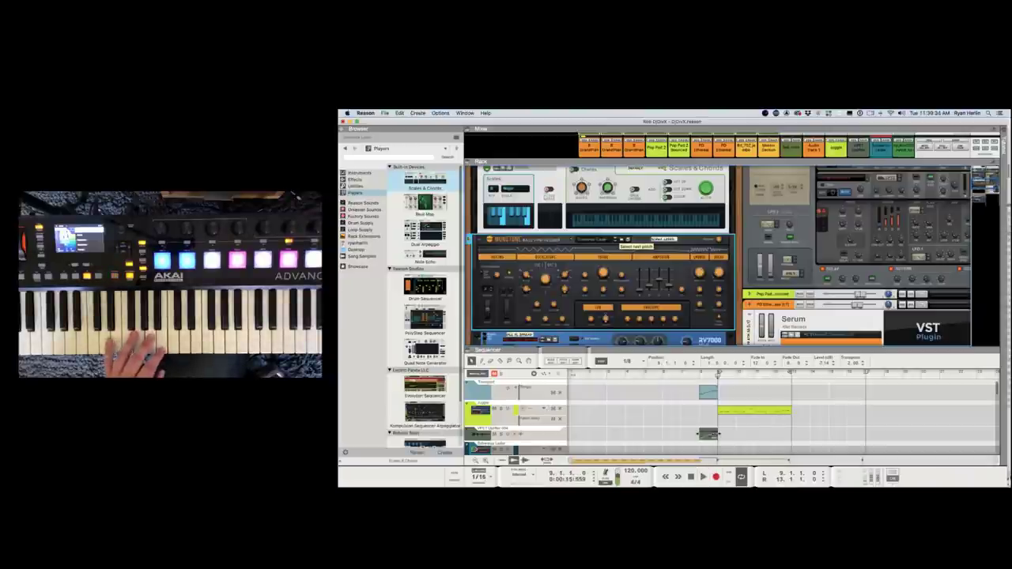
Record a bass part on the Schwarze Leder track over the loop from bar 9 to 13, stopping the first take and starting again.
key(super+Return)
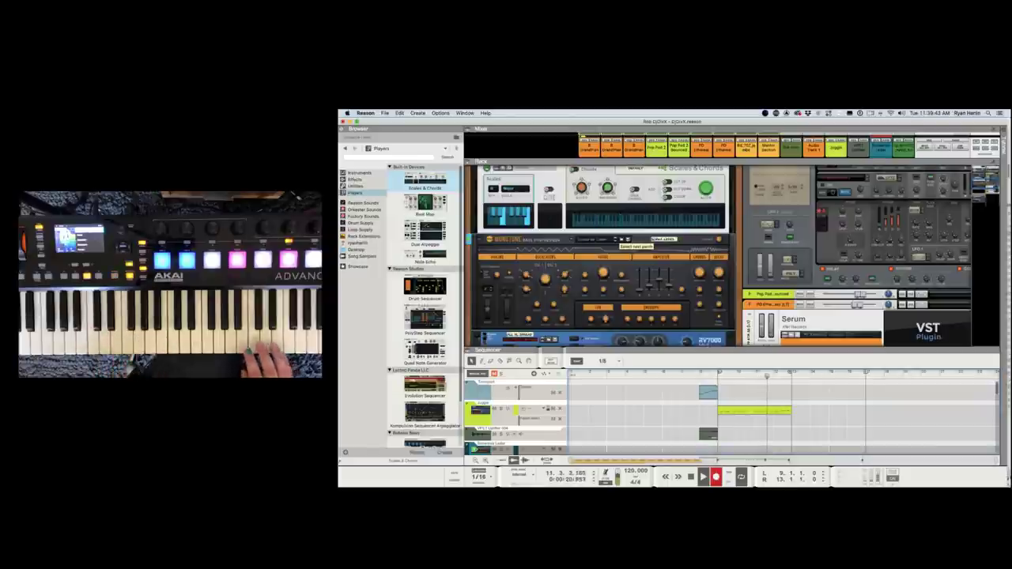
key(space)
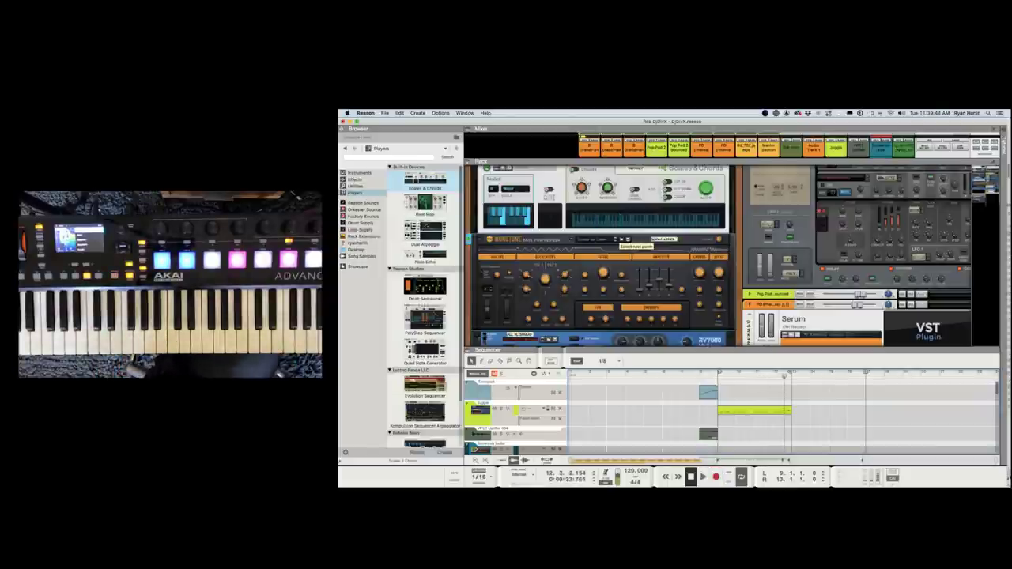
key(F7)
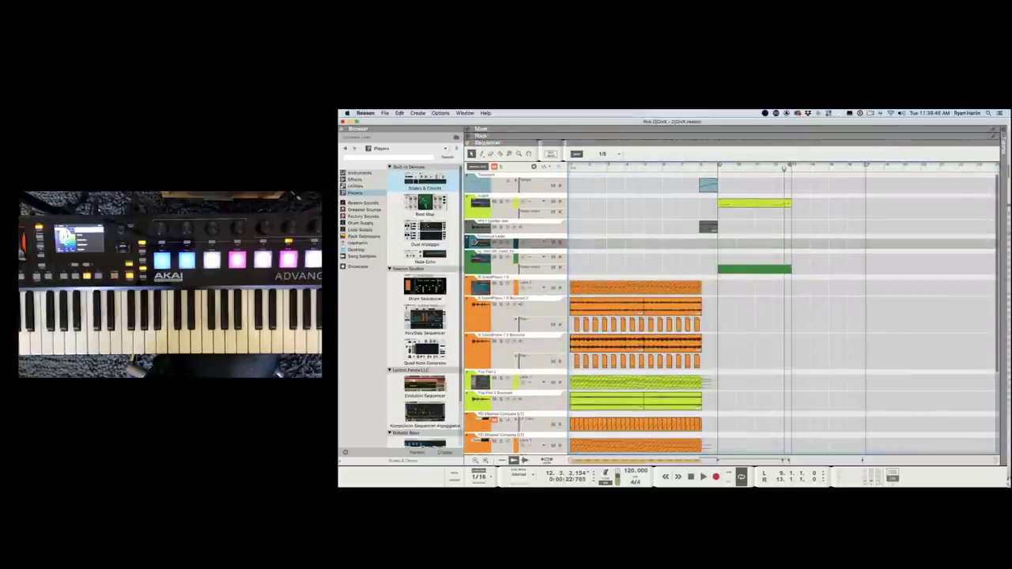
key(shift+Return)
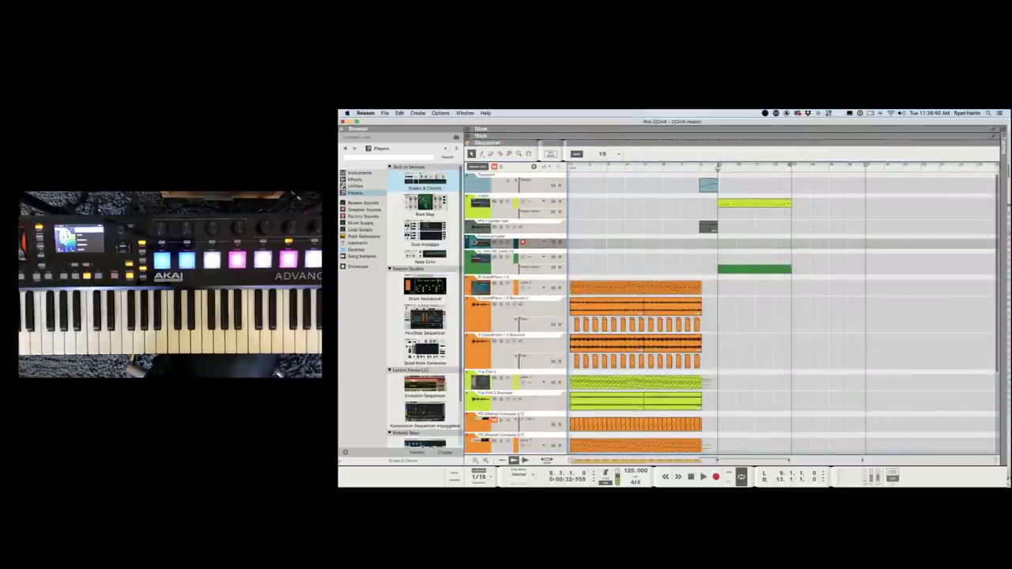
key(super+Return)
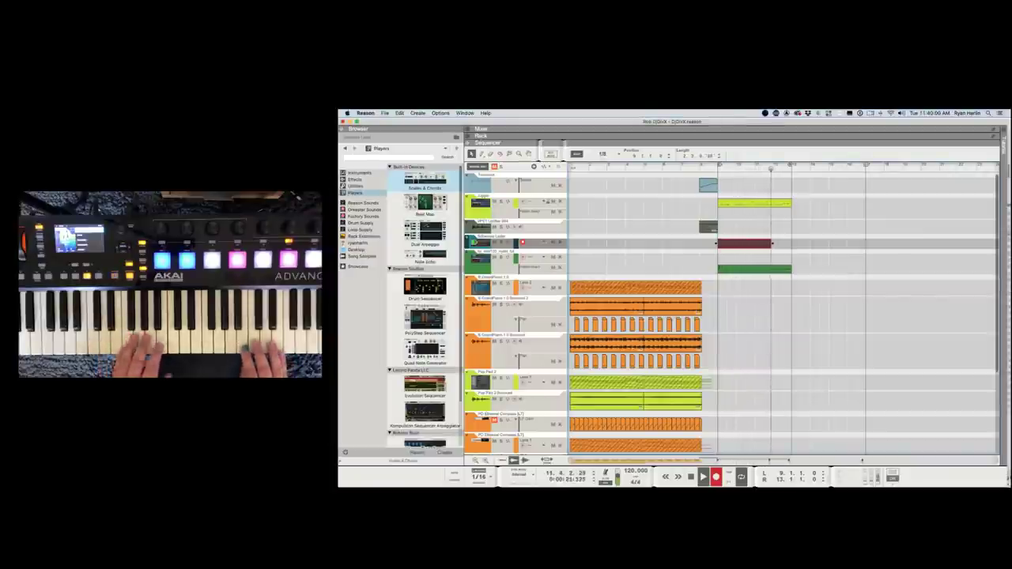
key(space)
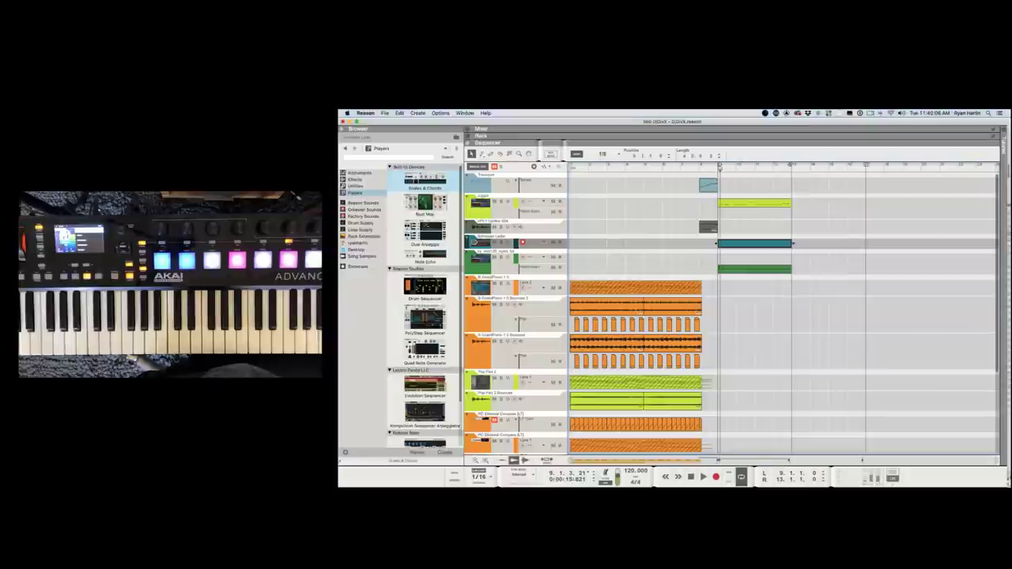
Open the recorded bass clip's notes for editing and audition its second half with the loop starting at bar 11.
key(super+e)
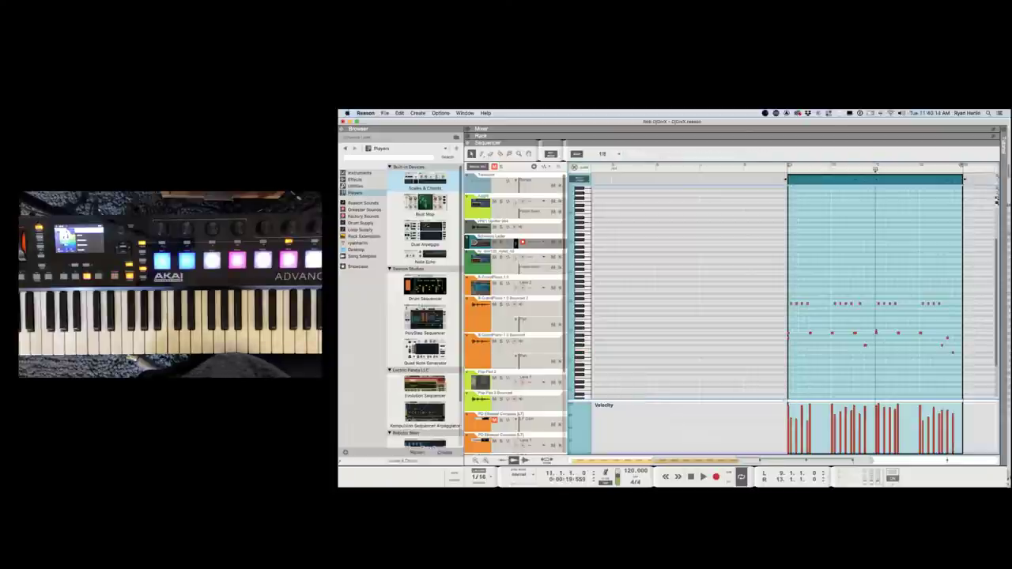
key(space)
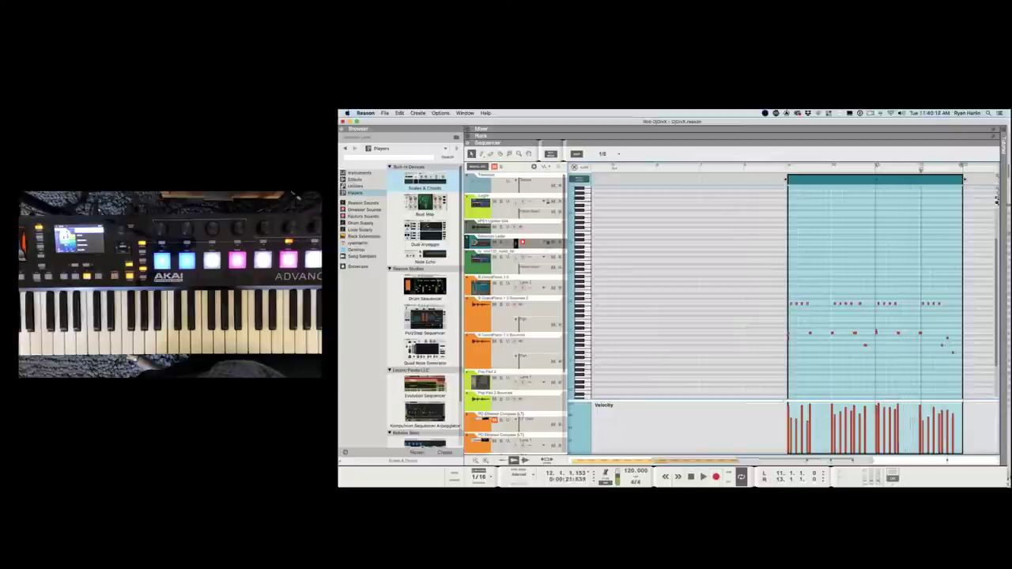
click(876, 332)
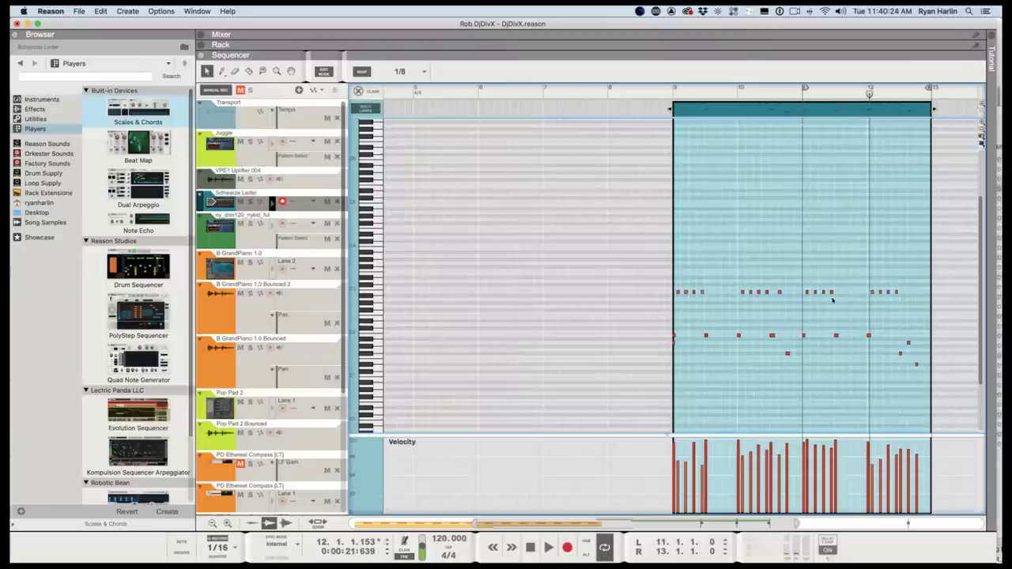
click(804, 90)
key(space)
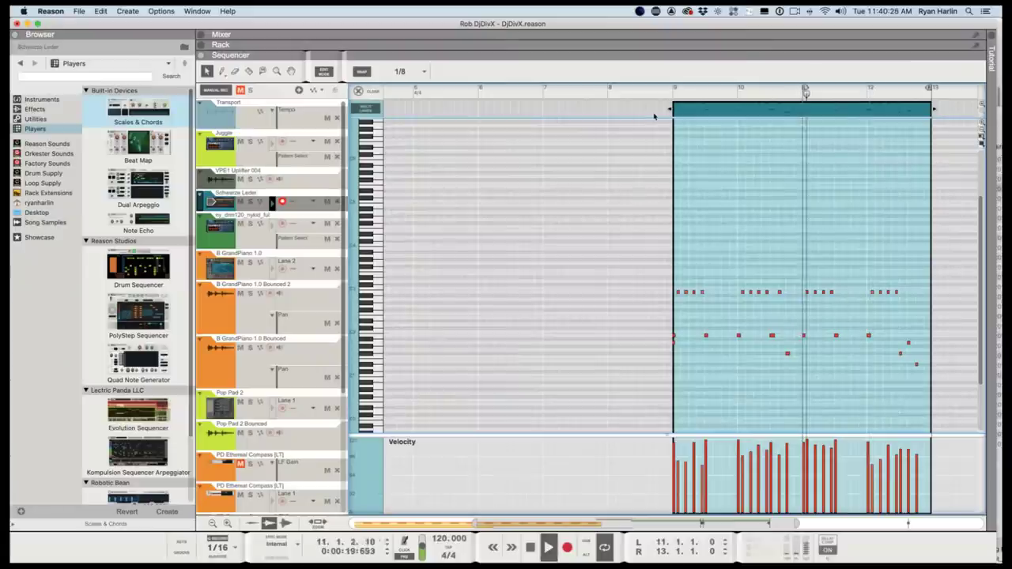
Trim the bass clip to its last two bars, move it to bar 9, and audition it with the loop starting at bar 9.
drag(671, 110, 694, 116)
key(space)
alt+click(674, 95)
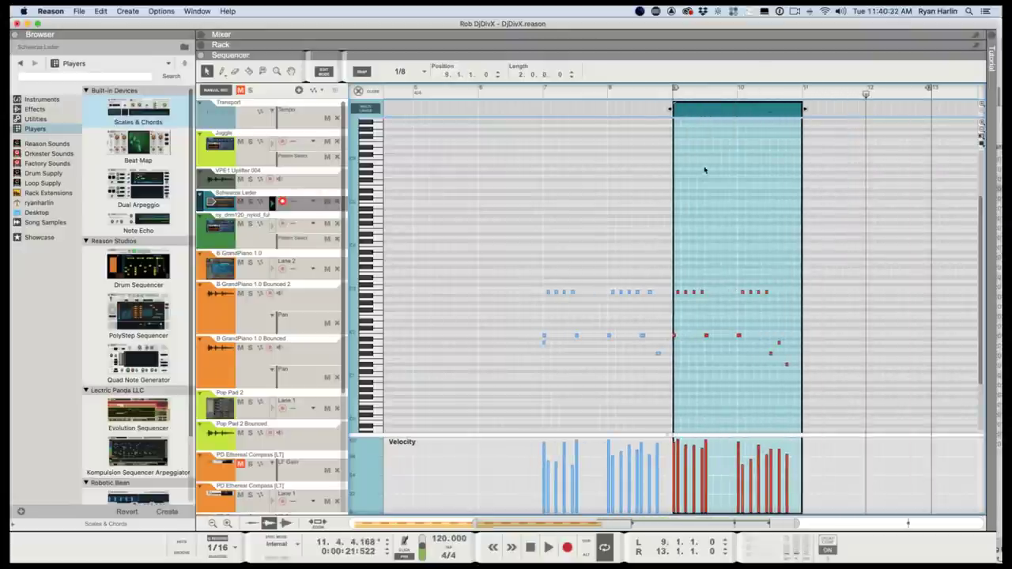
click(673, 92)
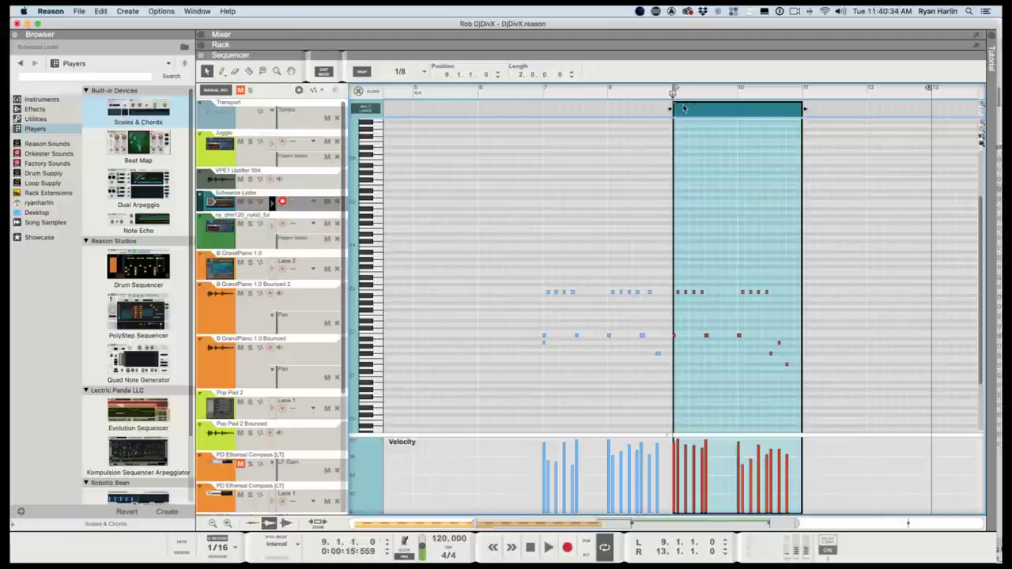
key(space)
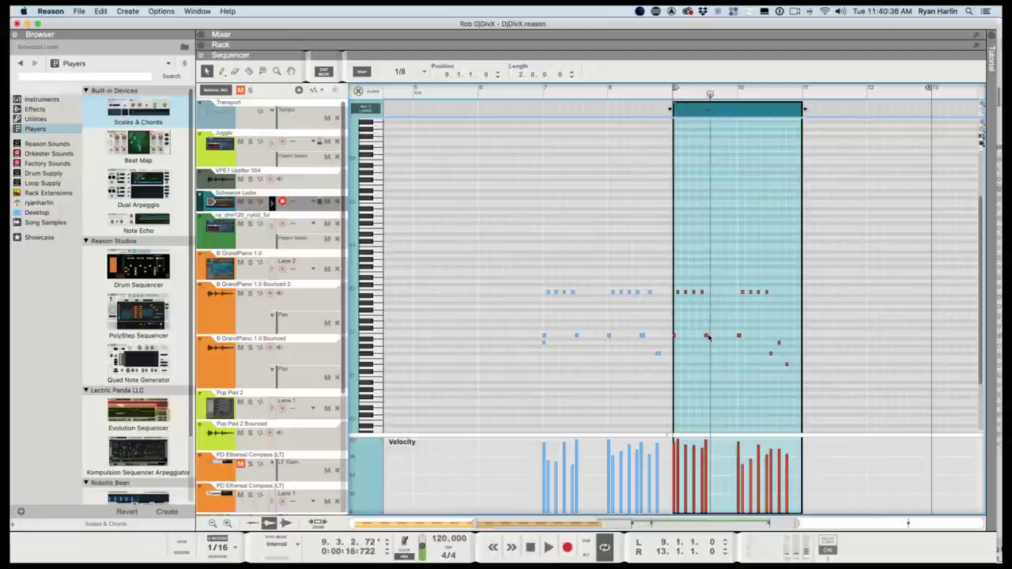
Copy the bass note late in bar 9 to form extra notes, including a B0 pair ending at 9.4.4, using 1/16 snap.
drag(712, 337, 722, 337)
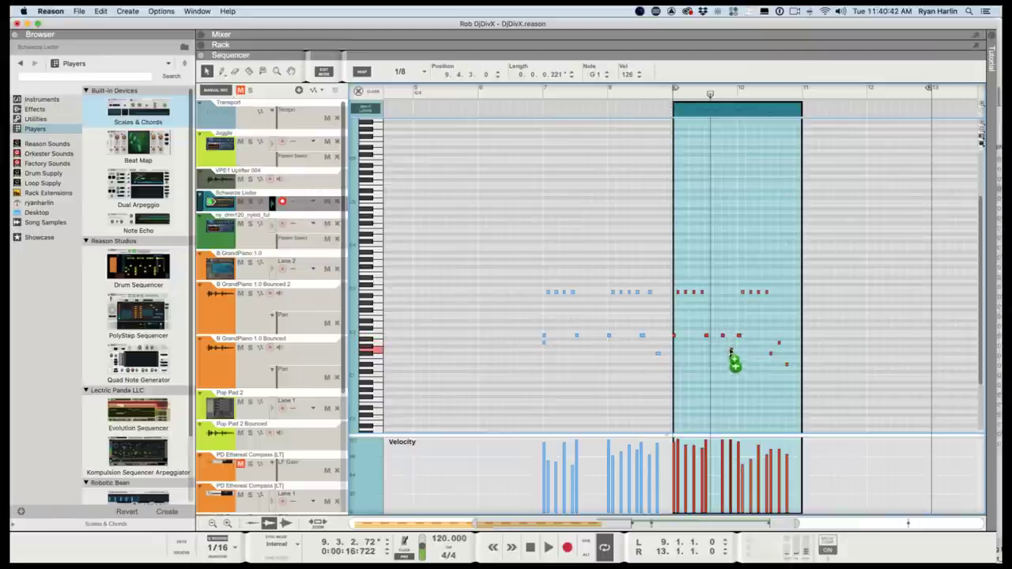
drag(731, 362, 729, 377)
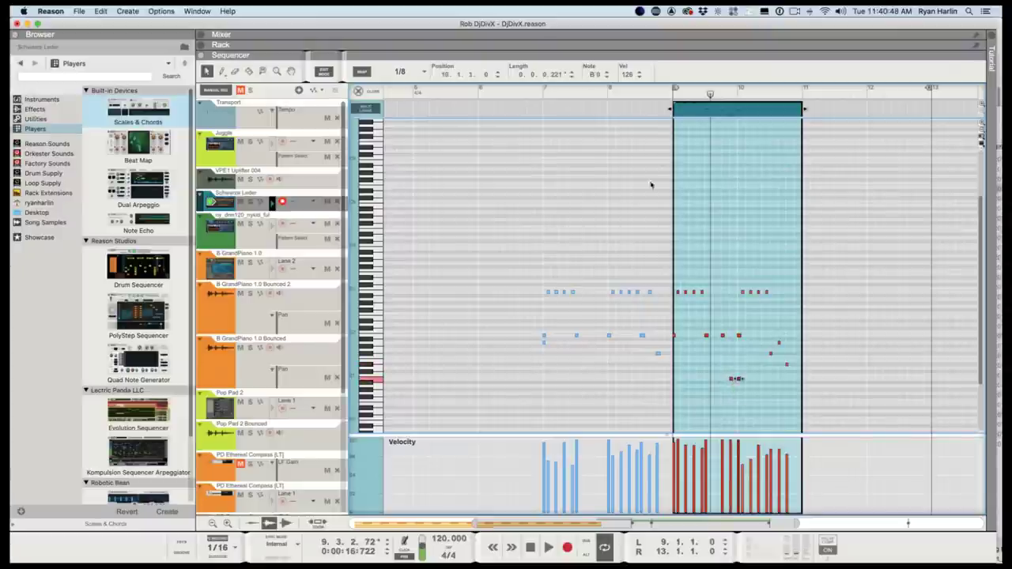
click(399, 71)
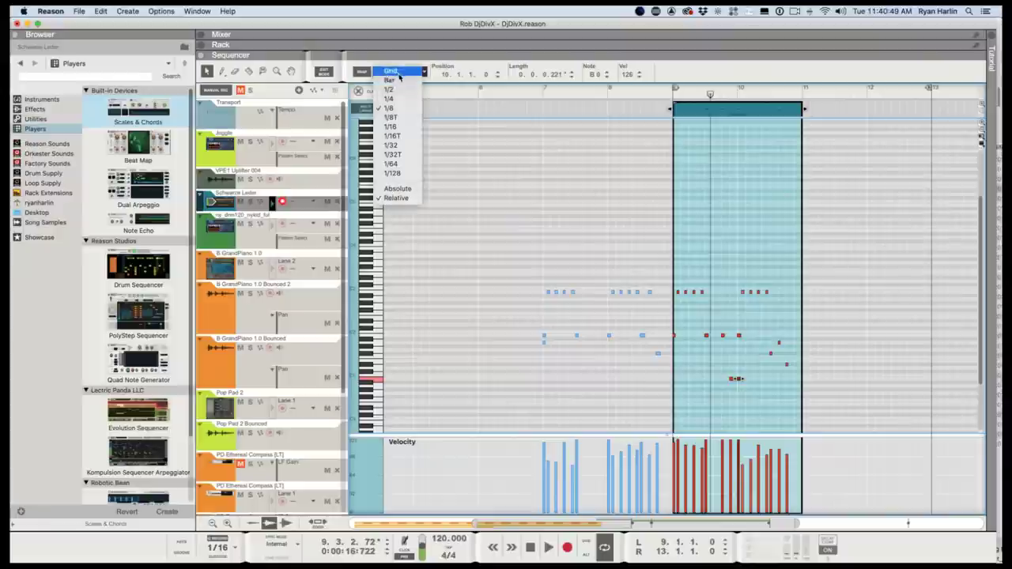
click(387, 126)
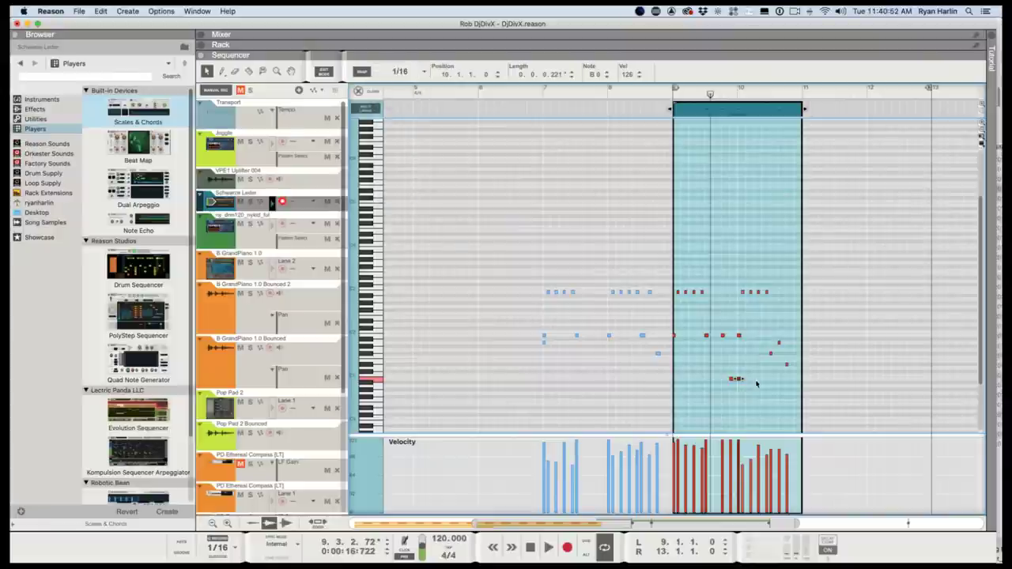
drag(737, 381, 737, 380)
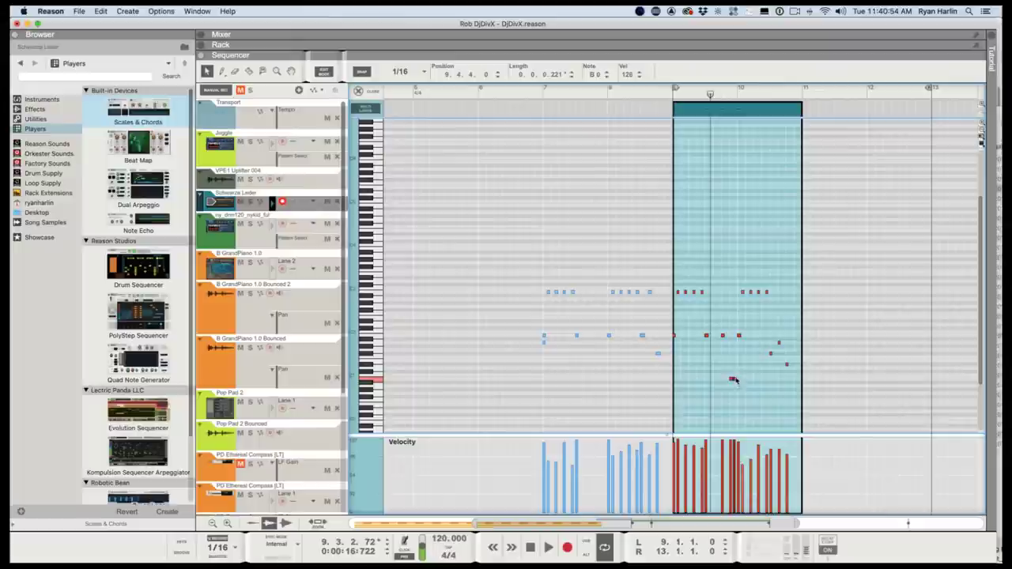
Play the phrase from bar 9, copy the B0 note pair to 10.4.3, and duplicate the two-bar clip at bar 11.
click(671, 94)
key(space)
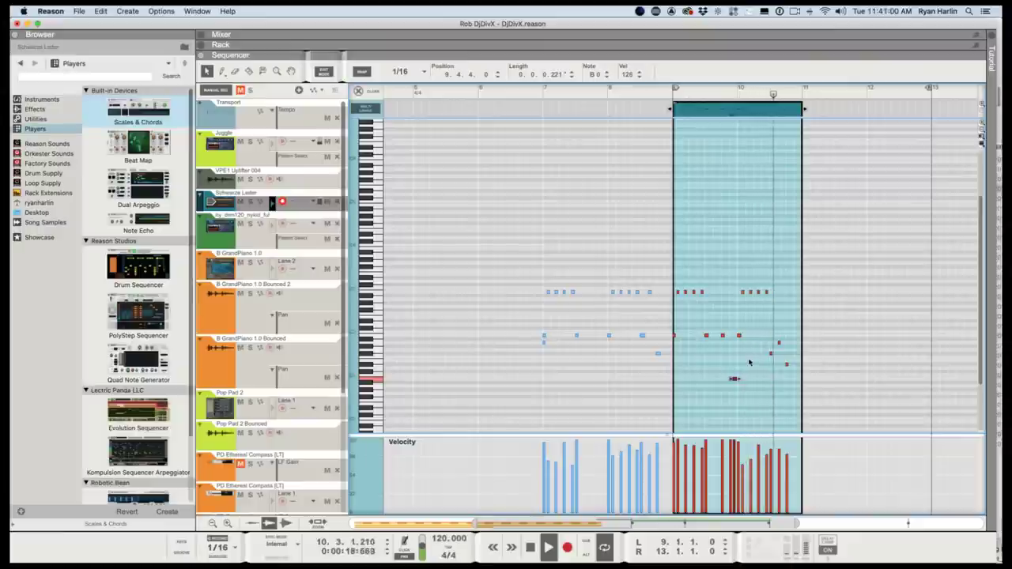
drag(735, 380, 798, 381)
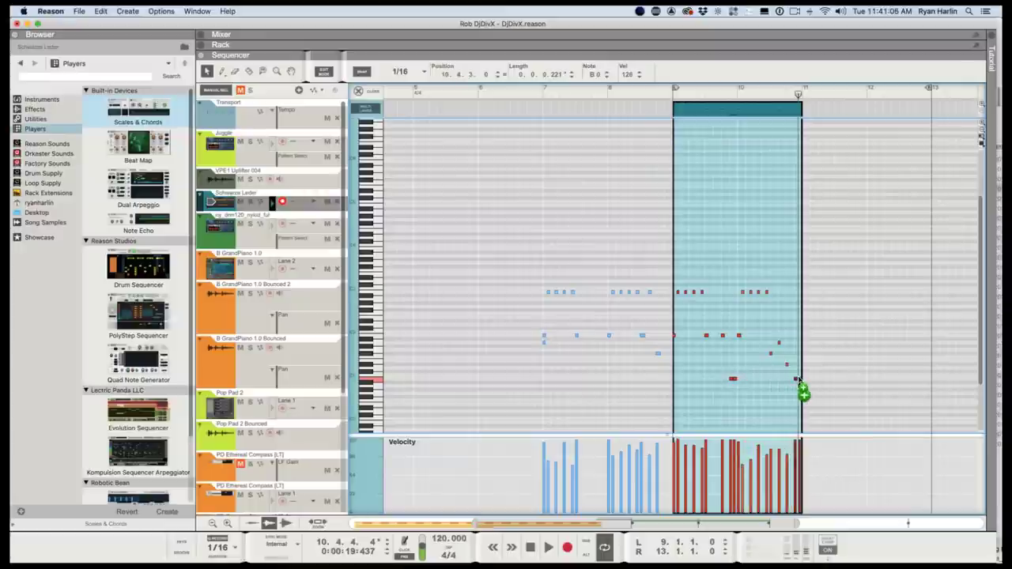
drag(695, 104, 823, 129)
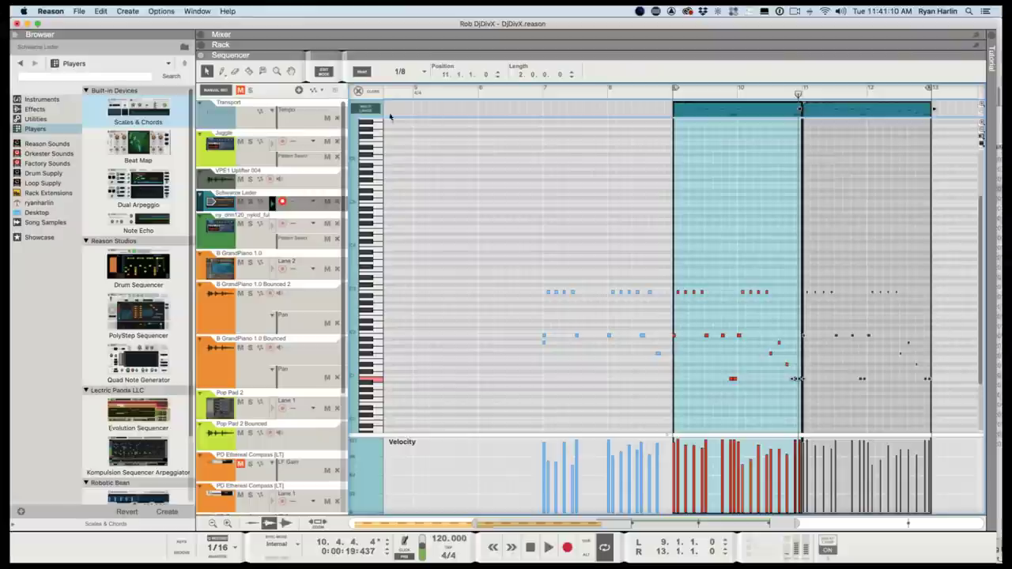
Show the Monotone in the rack above the sequencer and play the Schwarze Leder track soloed from bar 9.
drag(393, 66, 395, 371)
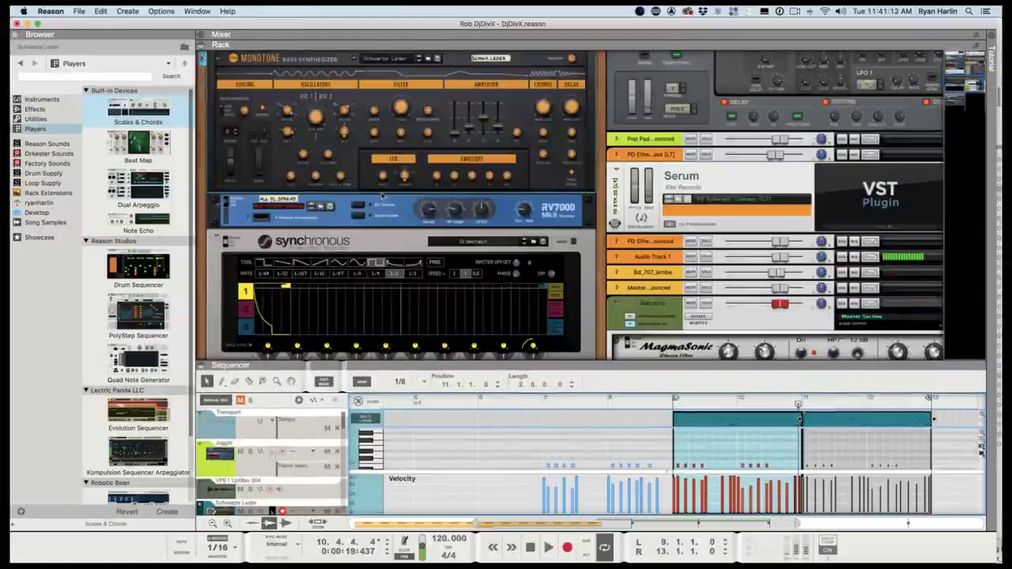
scroll(378, 196, up, 2)
scroll(378, 196, up, 2)
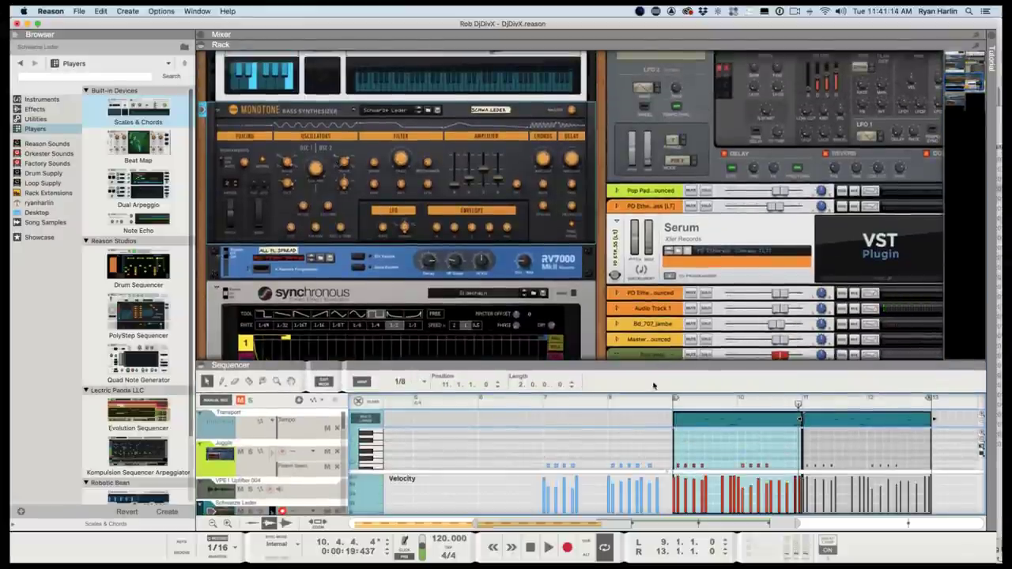
click(677, 403)
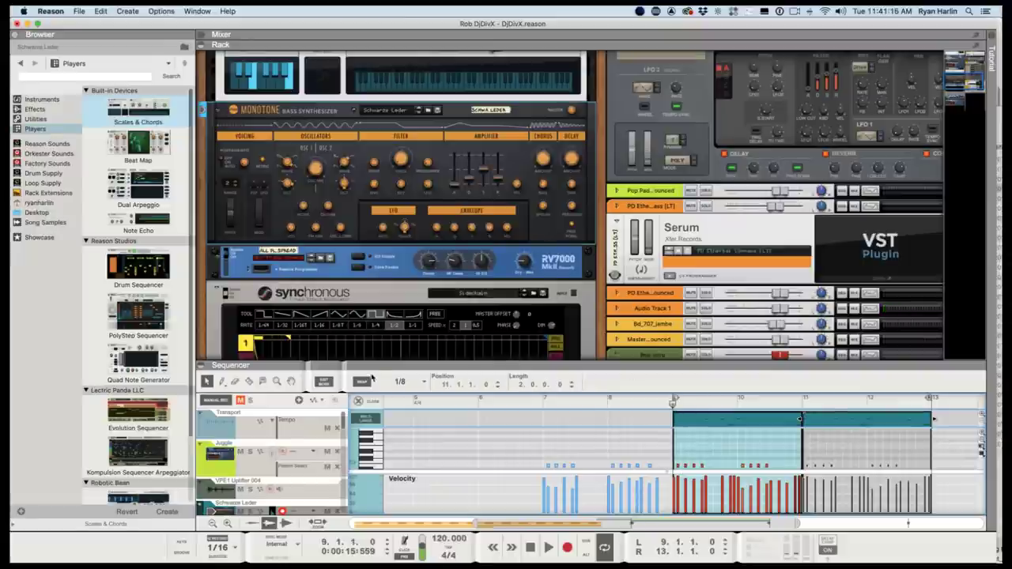
scroll(237, 488, down, 1)
click(251, 506)
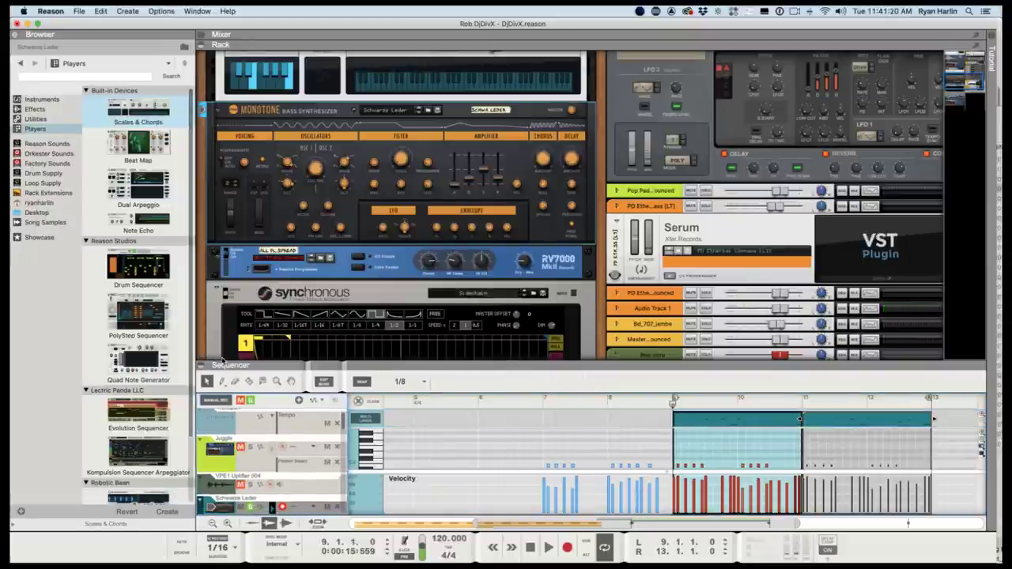
key(space)
click(398, 111)
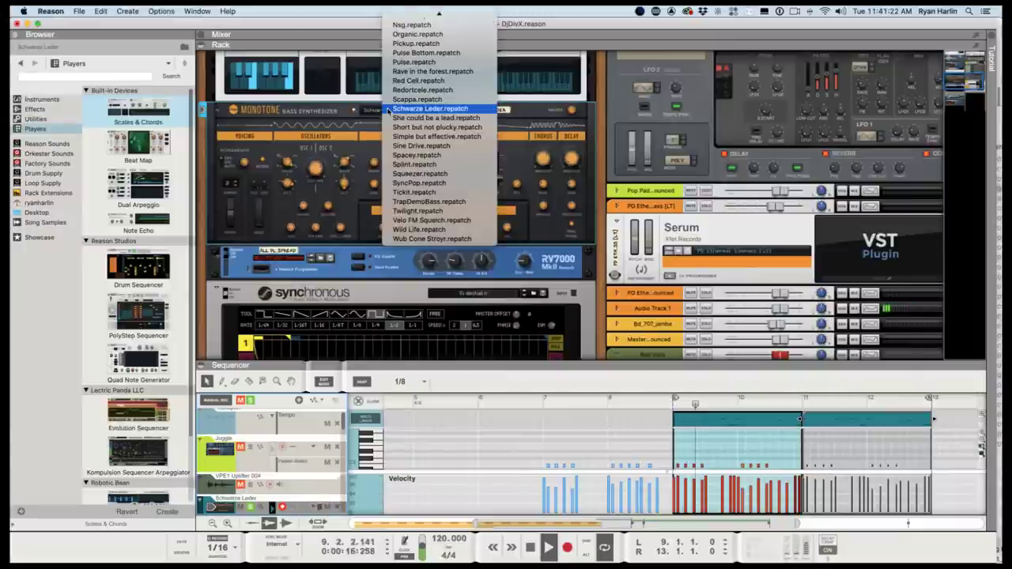
mouse_move(437, 11)
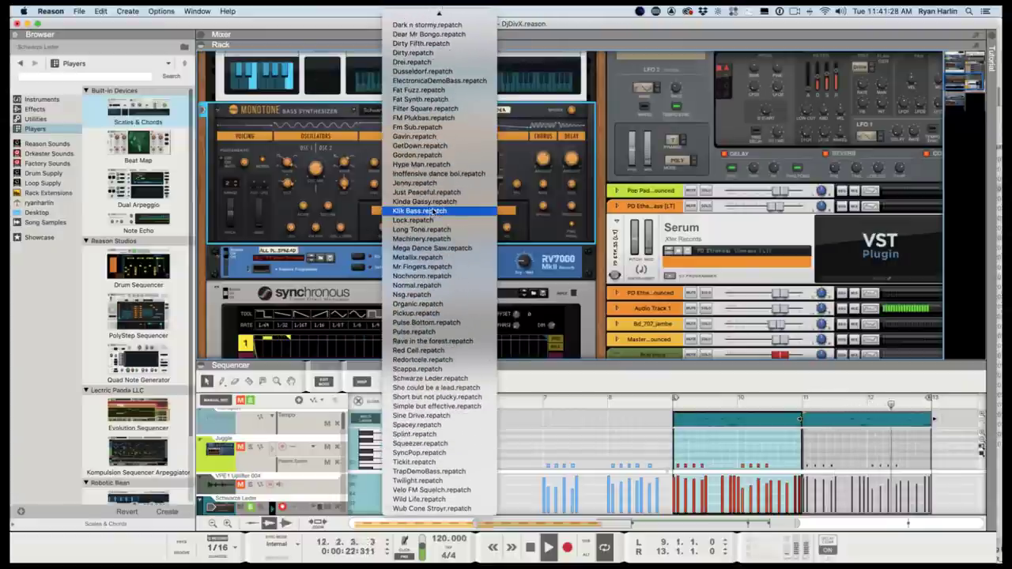
click(586, 216)
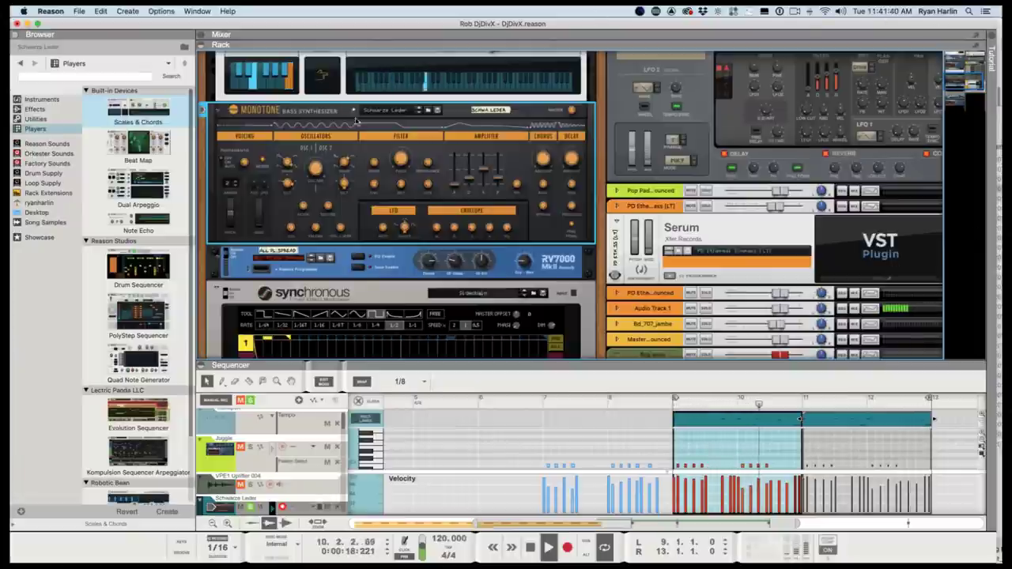
click(389, 111)
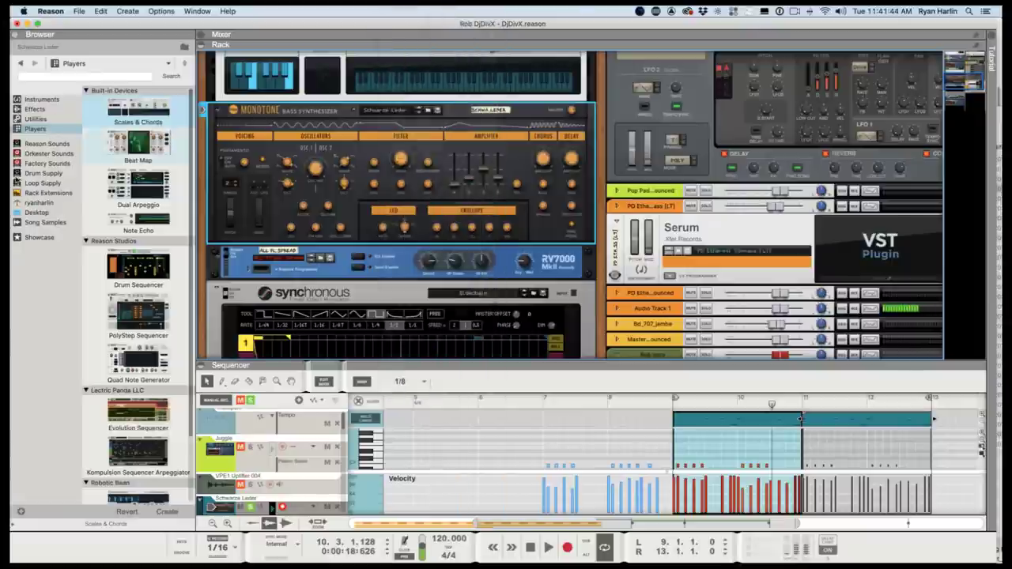
click(36, 144)
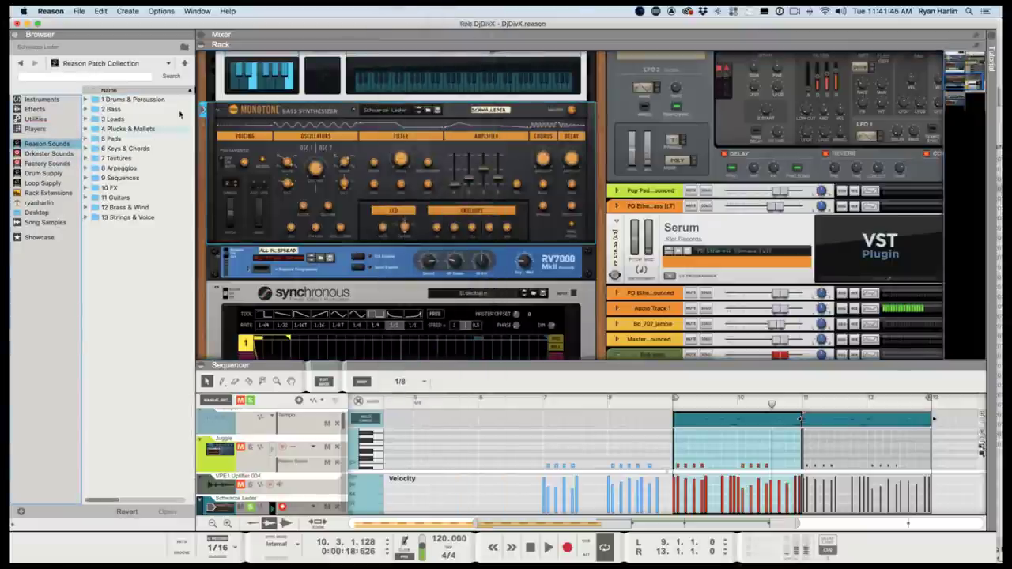
Browse the Monotone's patches, load Mr Fingers.repatch, and play the loop with it.
click(437, 110)
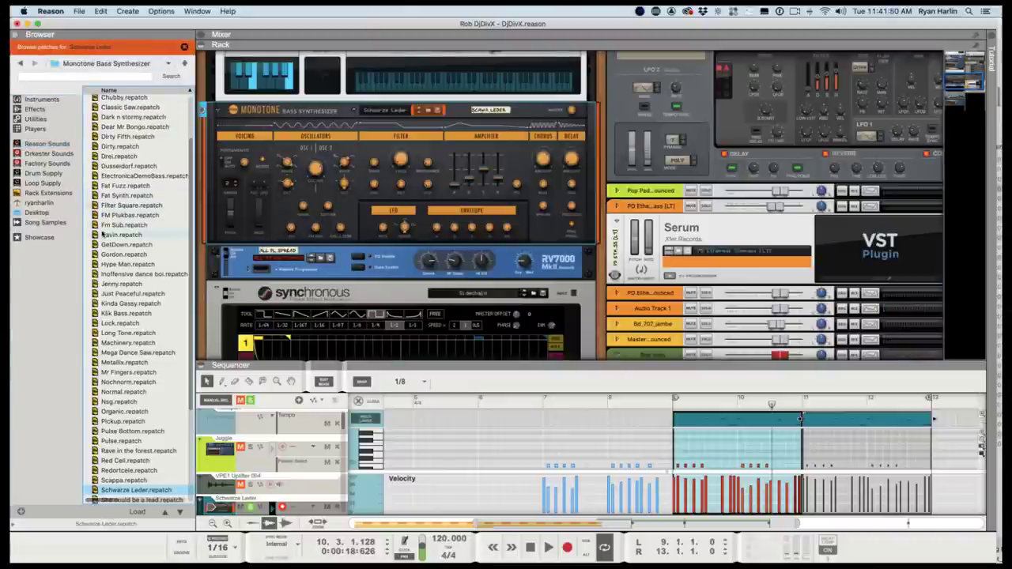
scroll(129, 408, down, 5)
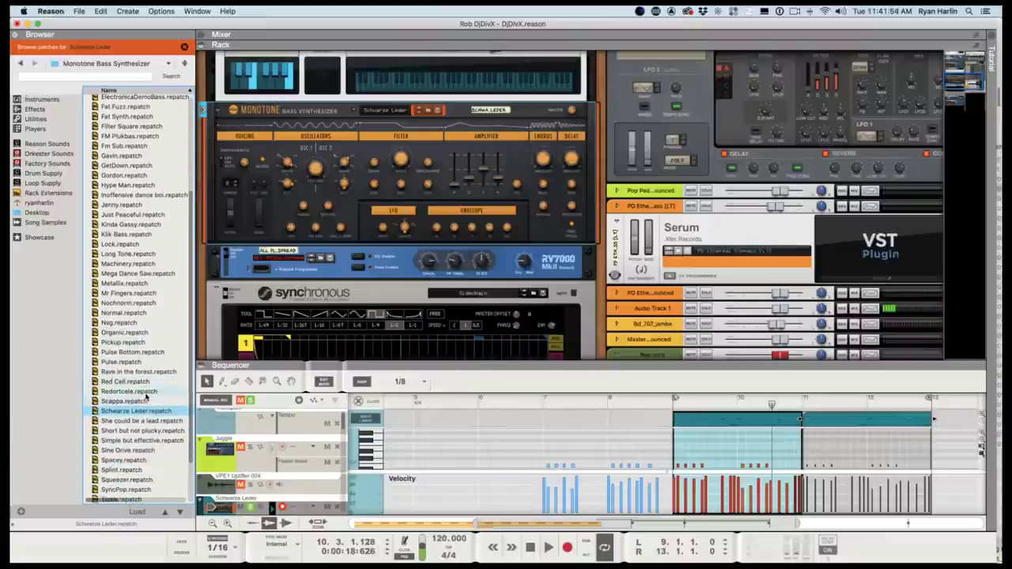
scroll(146, 398, down, 3)
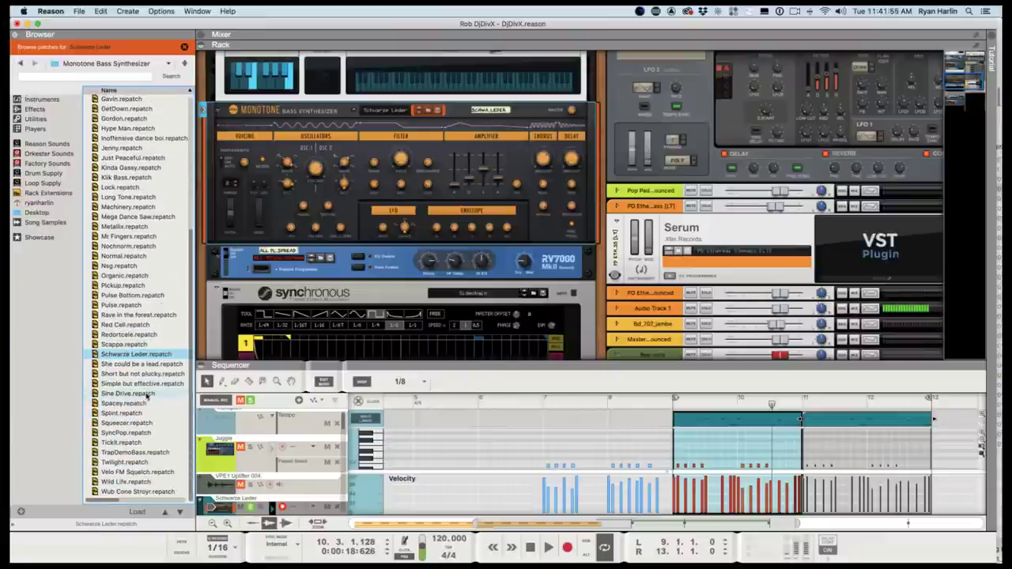
click(119, 237)
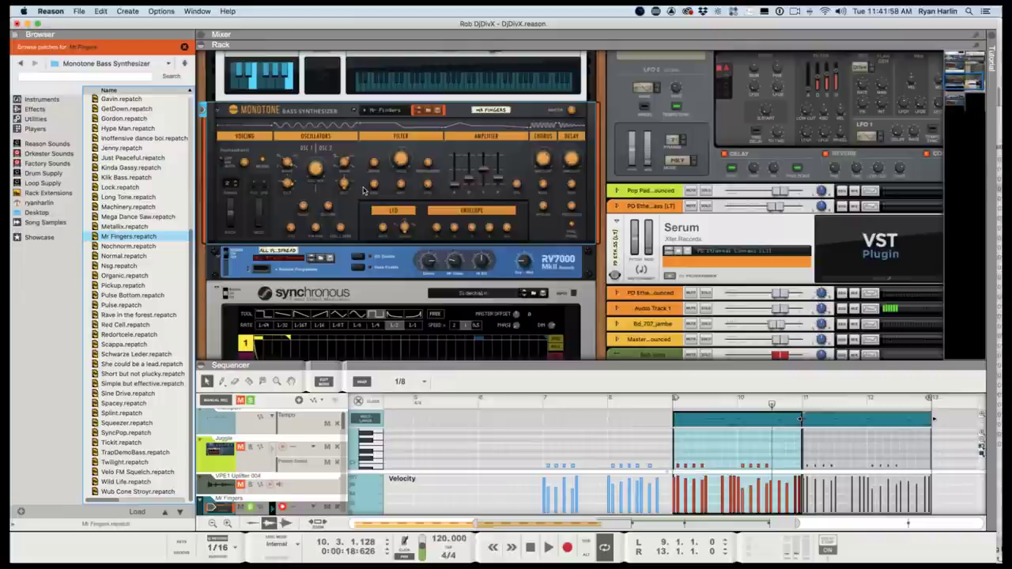
key(space)
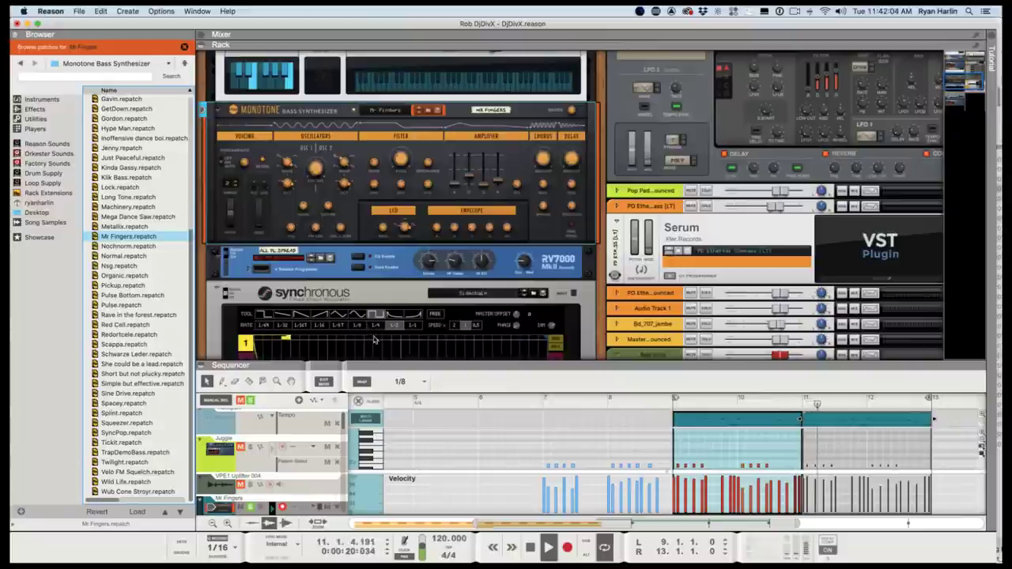
Clear the track solo, play the loop from bar 9 with the full mix, and enlarge the sequencer area below the rack.
key(space)
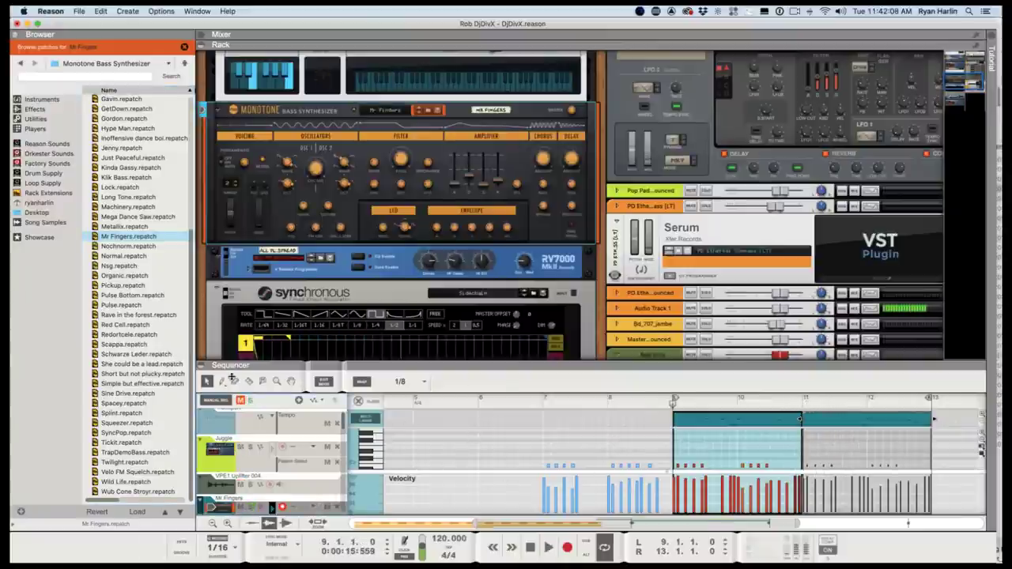
key(space)
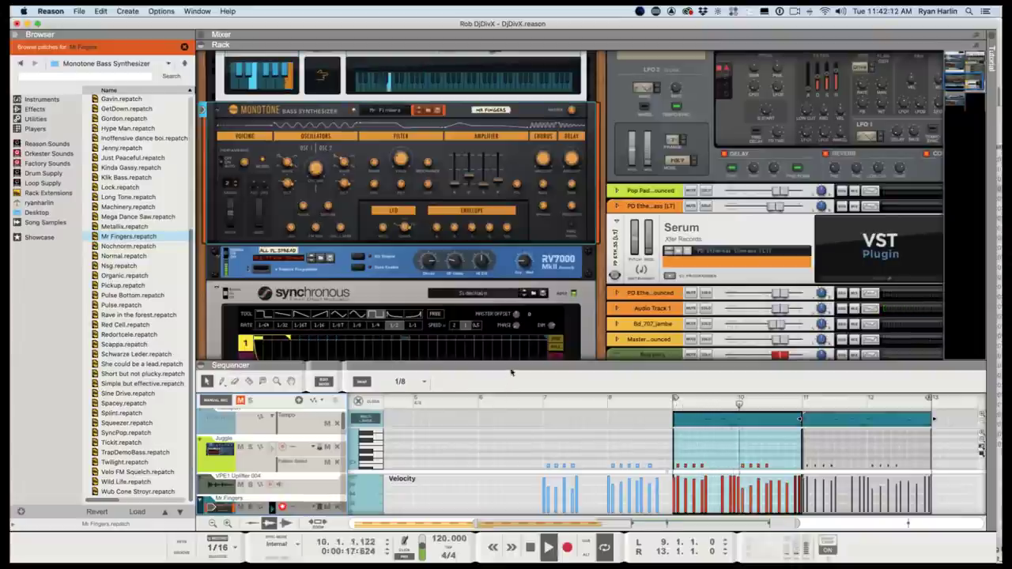
drag(511, 365, 543, 237)
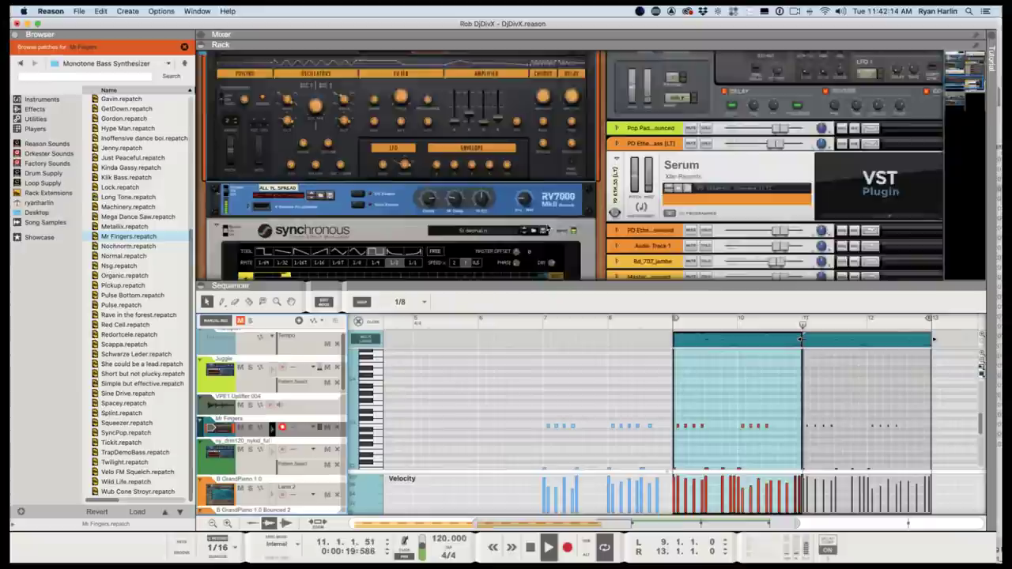
scroll(375, 123, down, 3)
scroll(375, 123, up, 1)
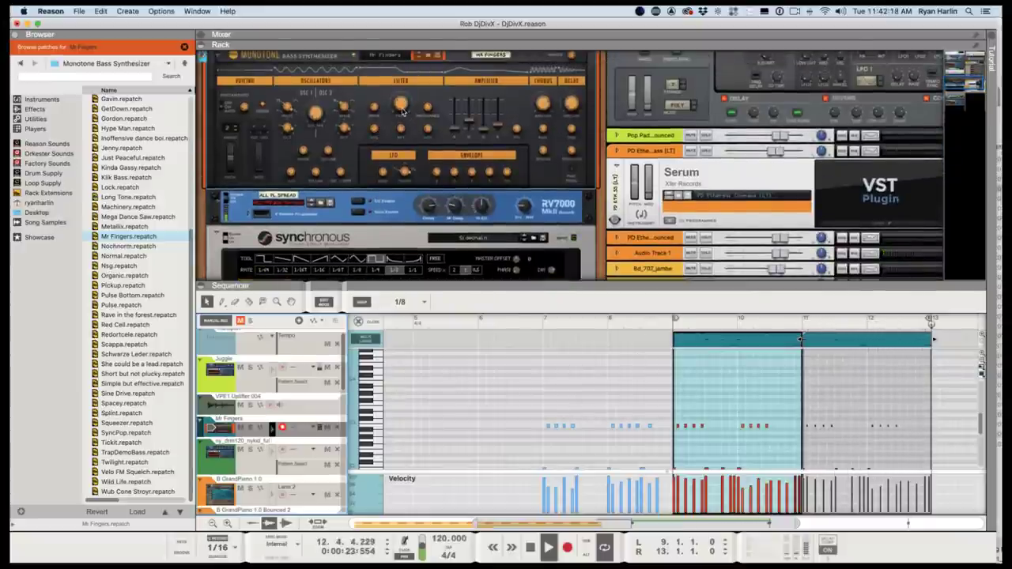
click(409, 120)
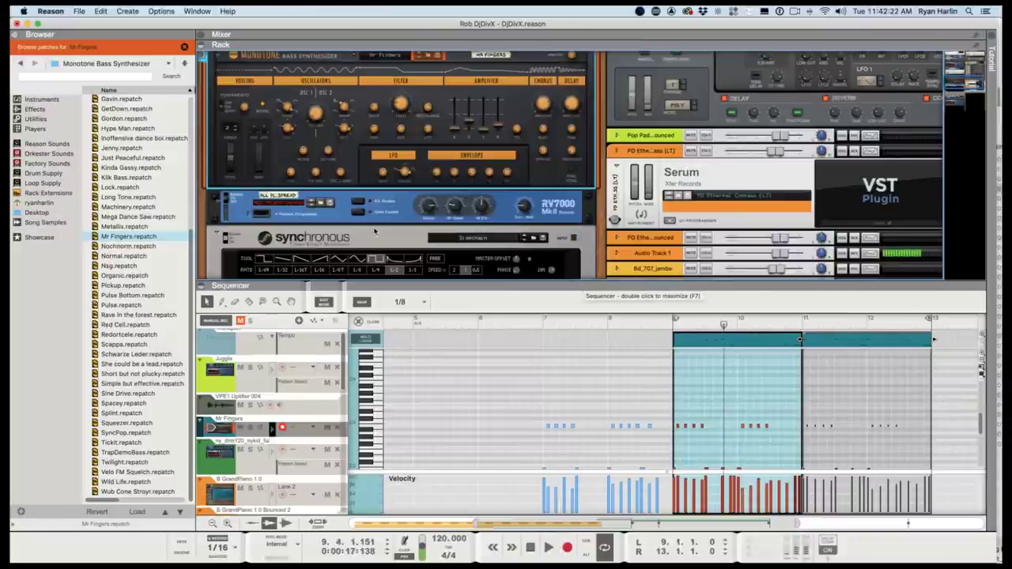
scroll(393, 54, up, 2)
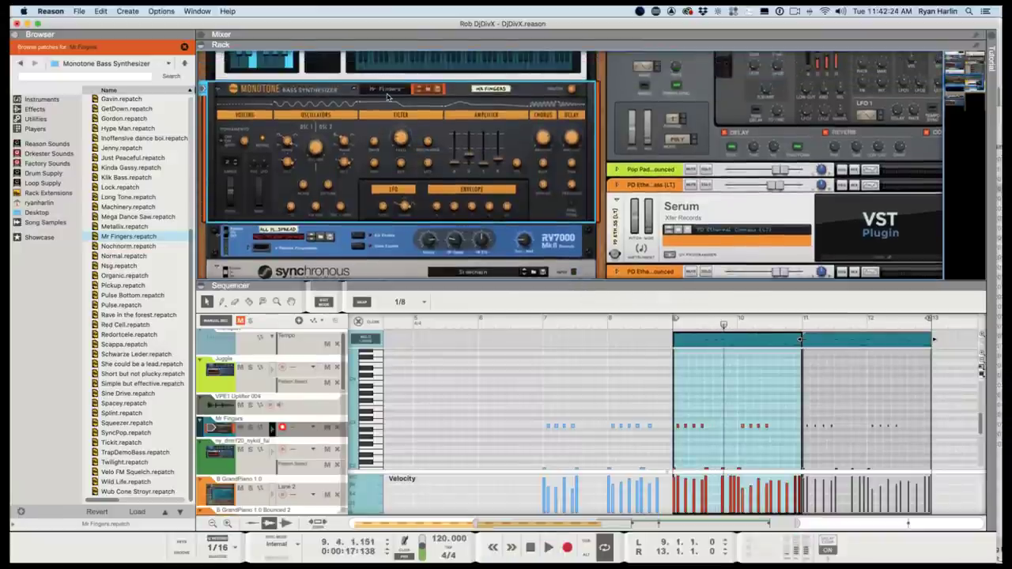
Load the Monotone patch FM Plukbas.repatch and play the loop from bar 9 with it.
click(386, 88)
scroll(386, 88, up, 8)
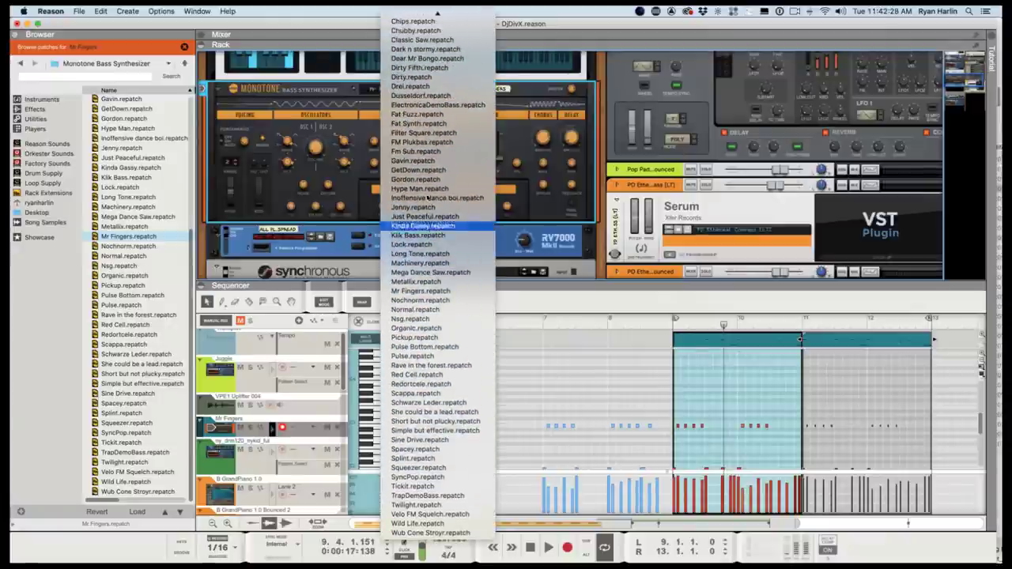
click(407, 143)
key(shift+Return)
key(space)
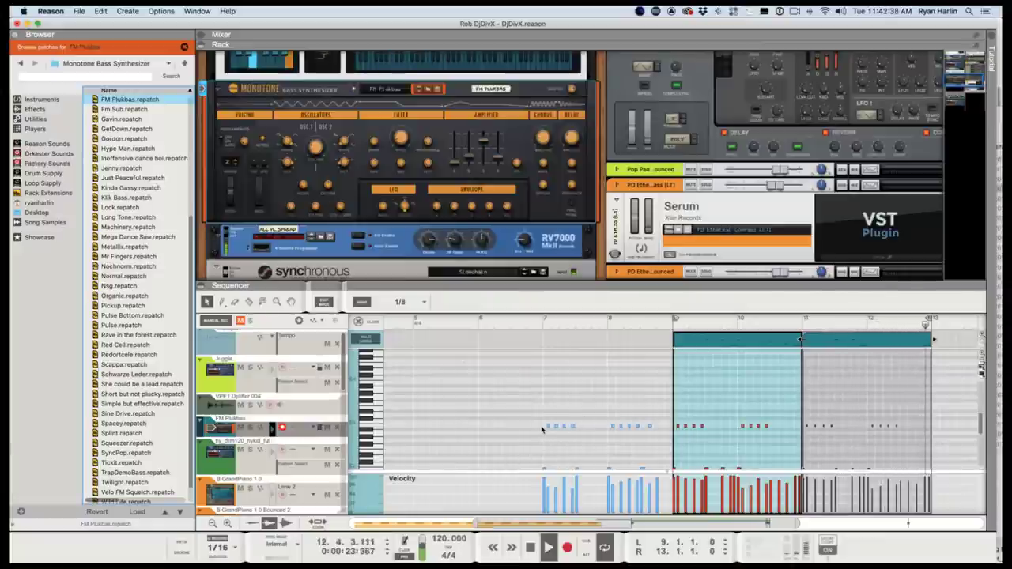
key(space)
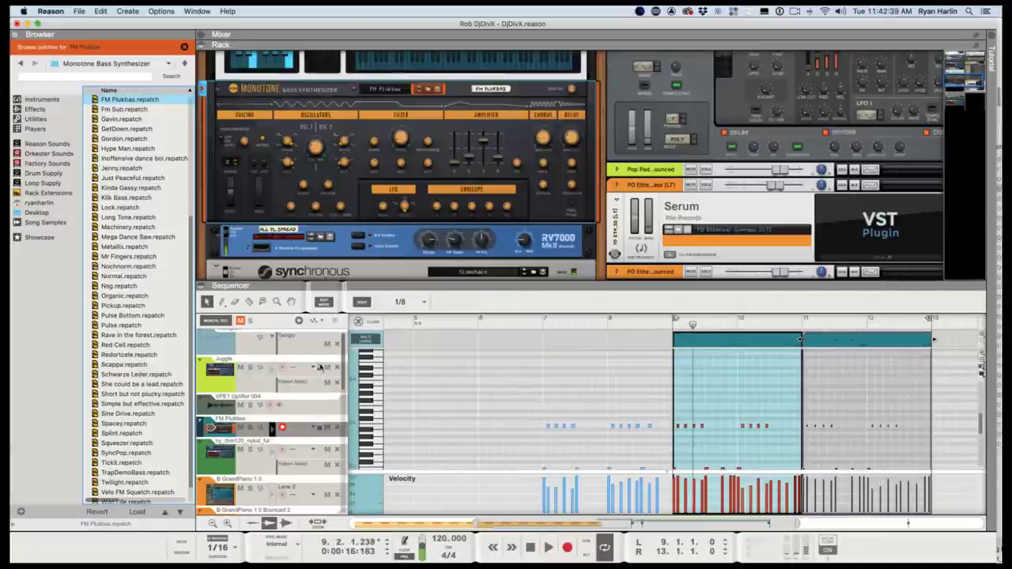
Search Reason Sounds for "finger bass" and widen the browser to read the patches' parent folders.
click(39, 144)
click(87, 77)
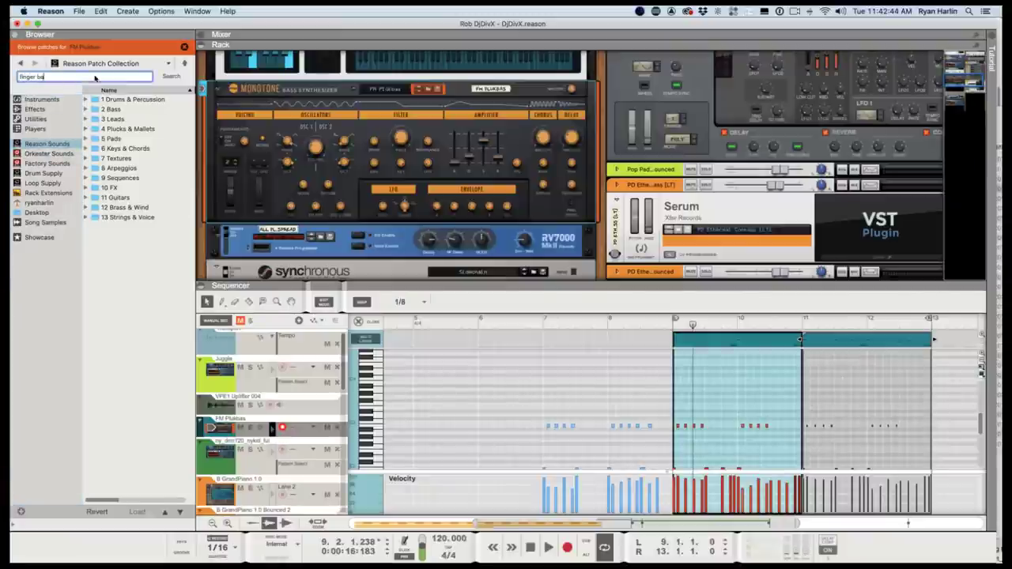
key(Return)
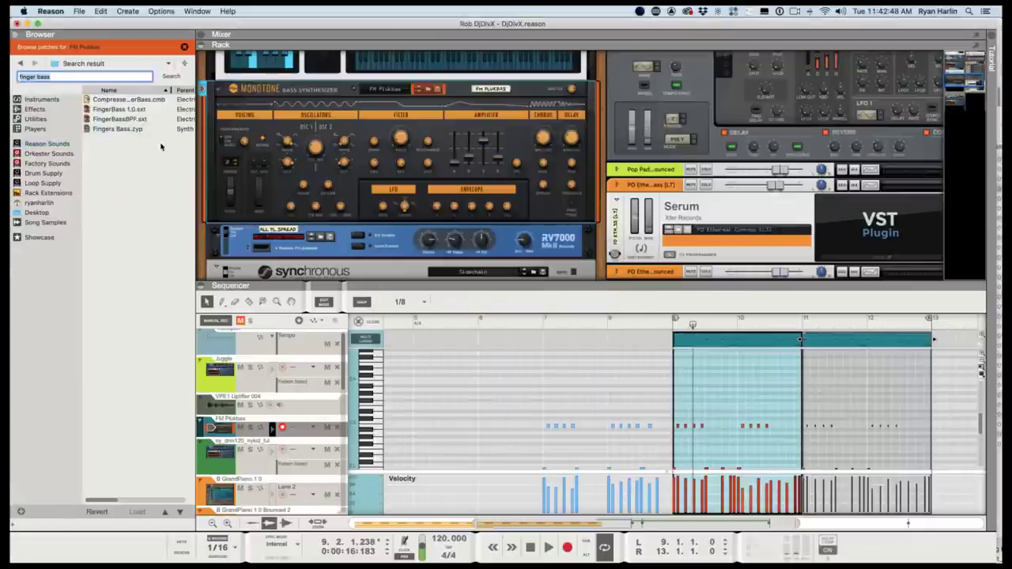
click(110, 110)
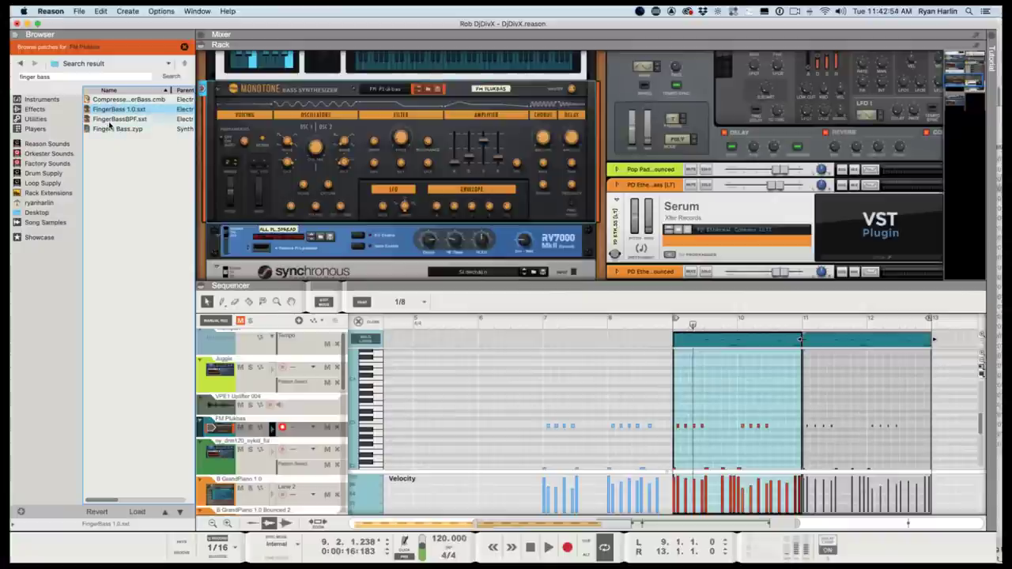
drag(195, 116, 231, 131)
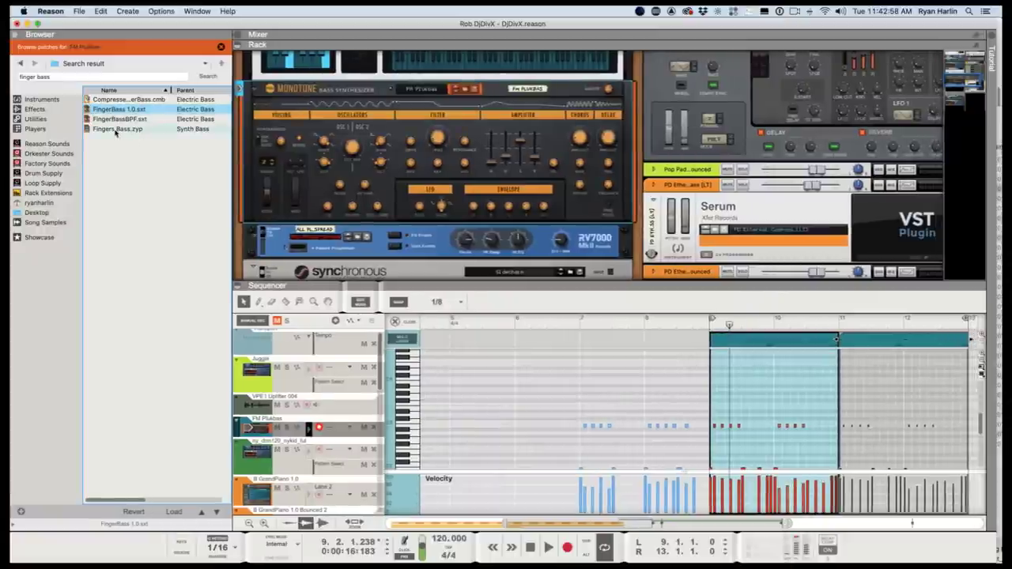
Try FingerBass 1.0.sxt and FingerBassBPF.sxt in place of the Monotone on the bass track while playing the loop.
drag(101, 110, 380, 156)
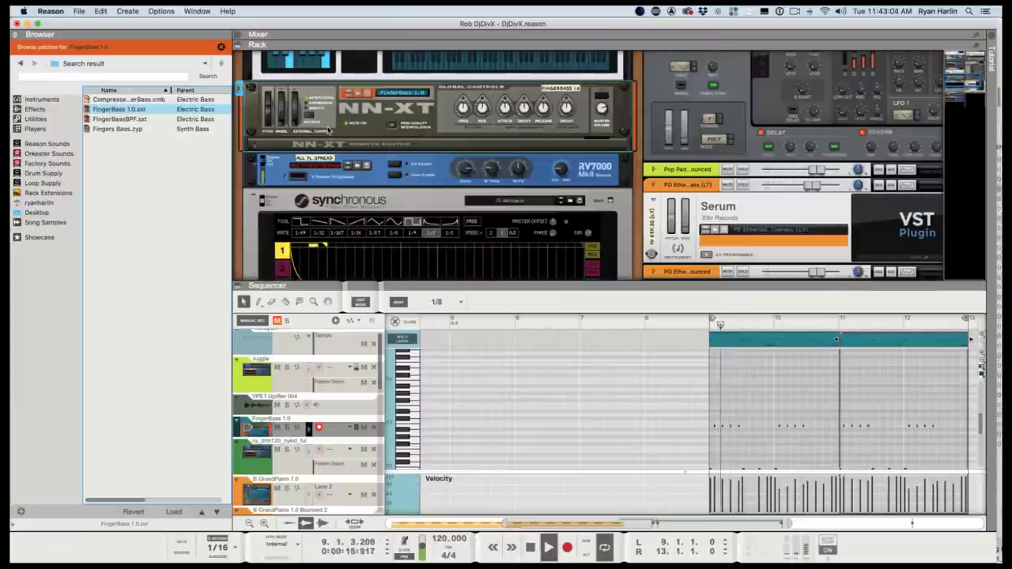
drag(122, 118, 427, 106)
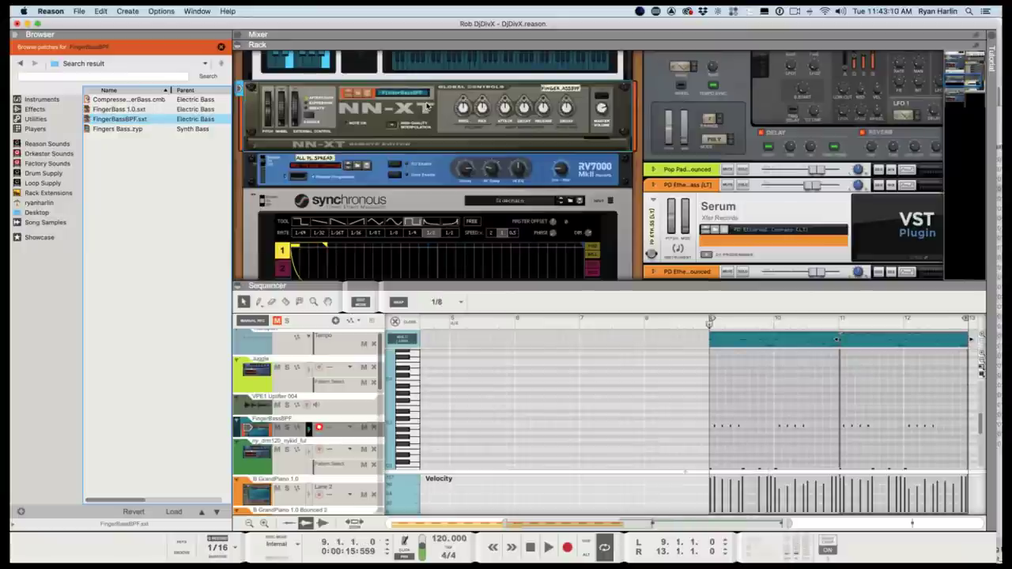
key(space)
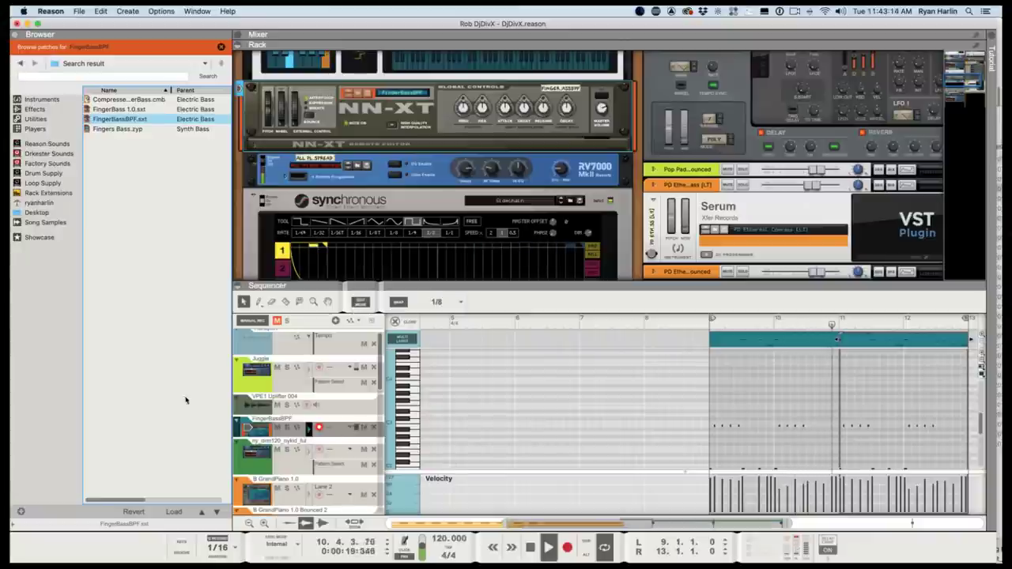
Show the mixer, select the FingerBassBPF channel, and play the loop from bar 9.
key(F5)
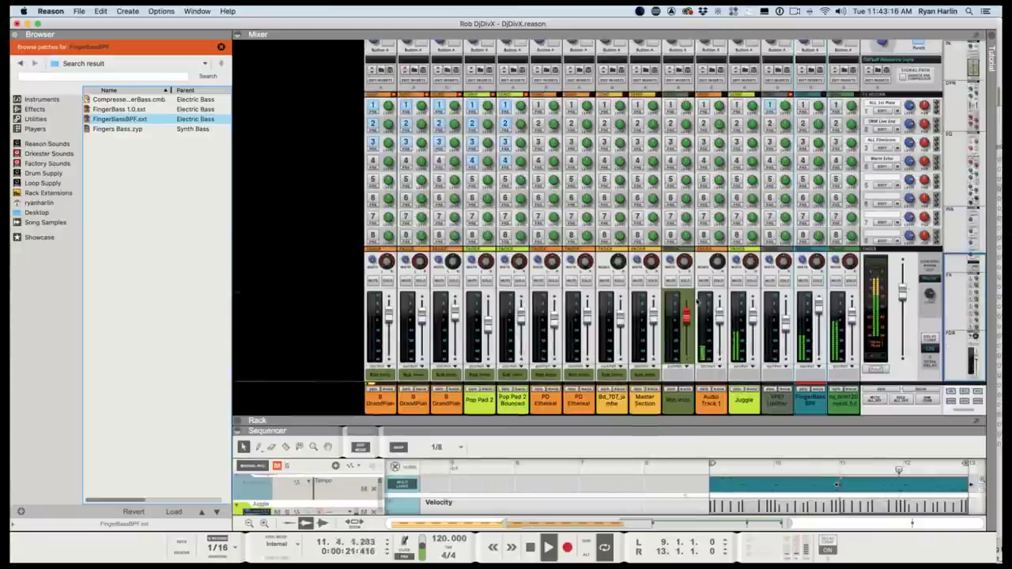
click(806, 311)
key(space)
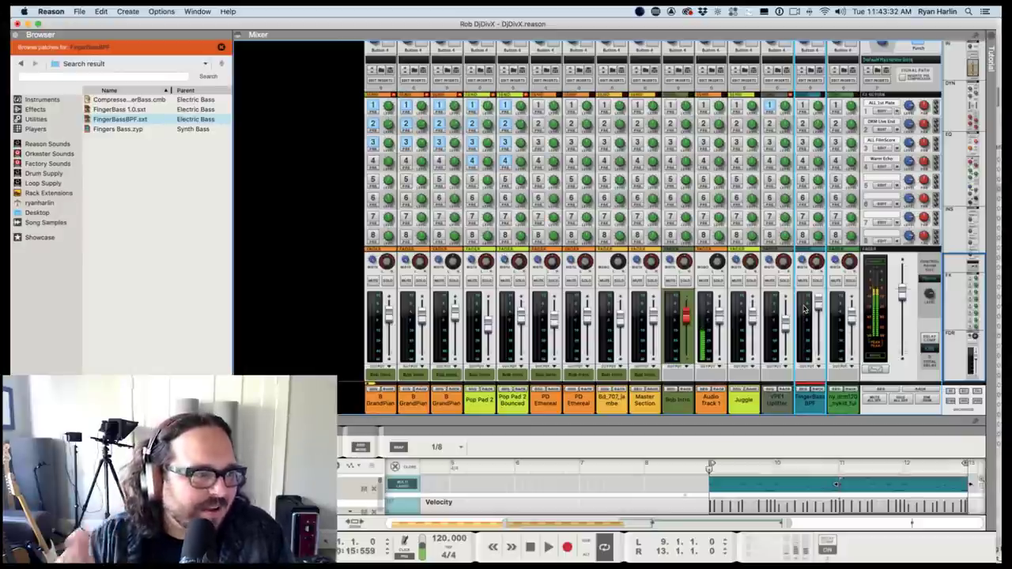
key(space)
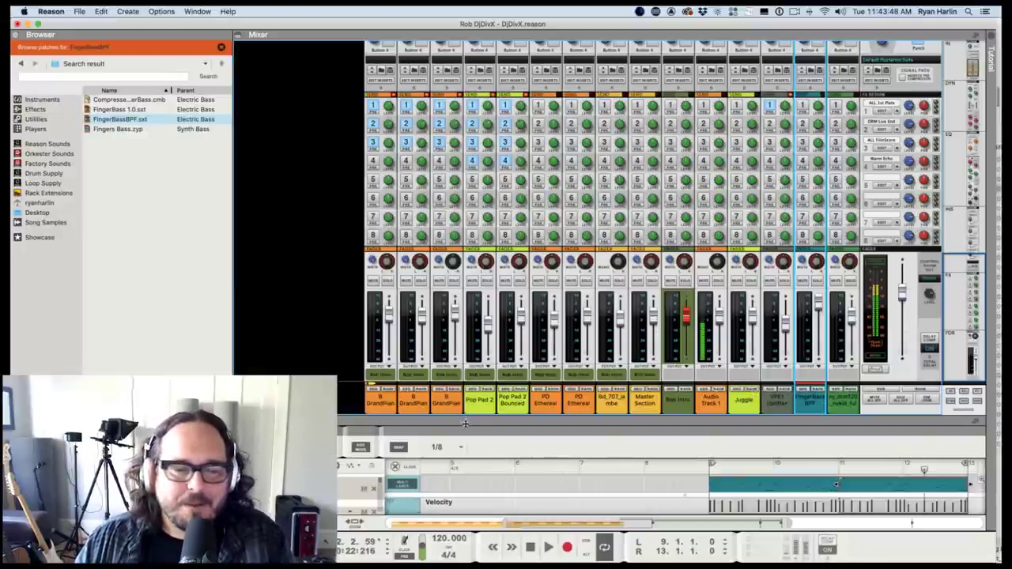
Show the rack again, load Fingers Bass.zyp on the bass track, and play the loop from bar 9.
drag(476, 209, 476, 100)
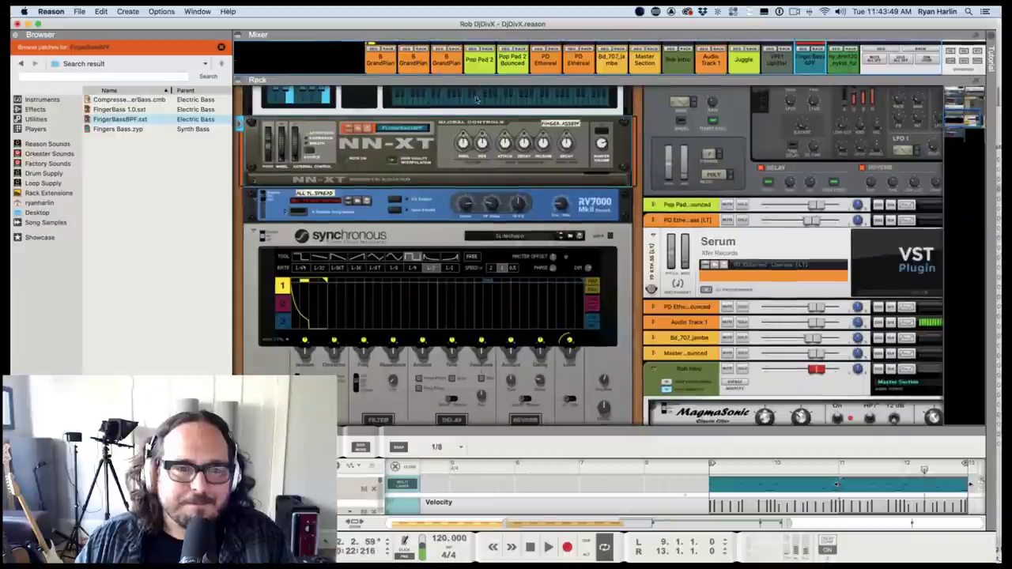
click(98, 130)
double_click(107, 129)
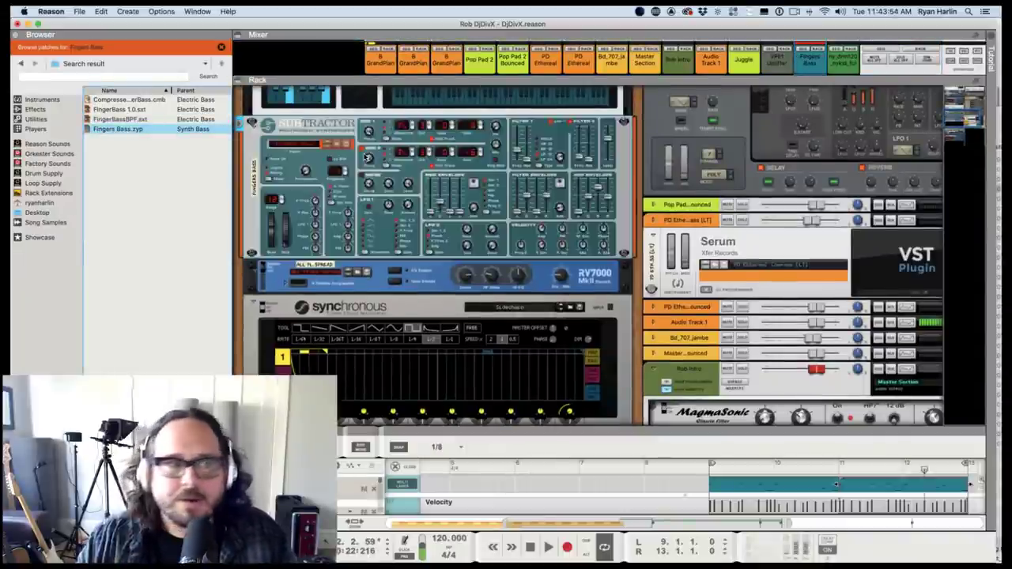
key(KP_1)
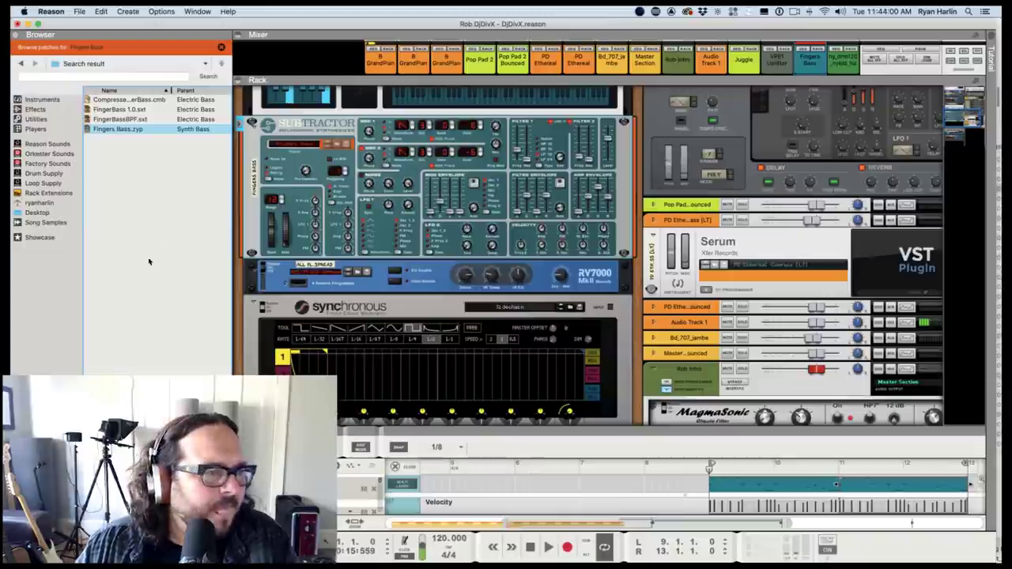
key(space)
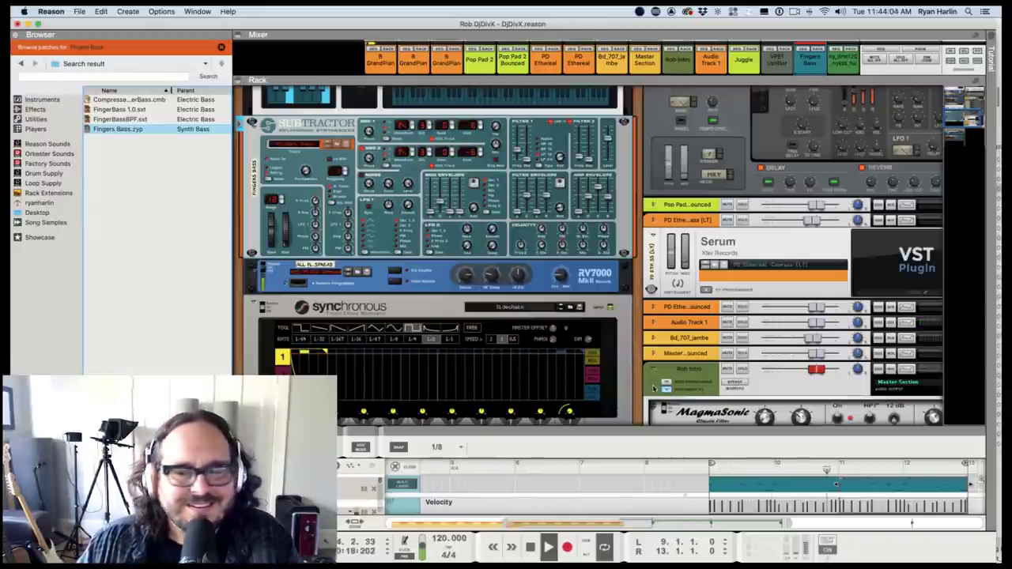
key(space)
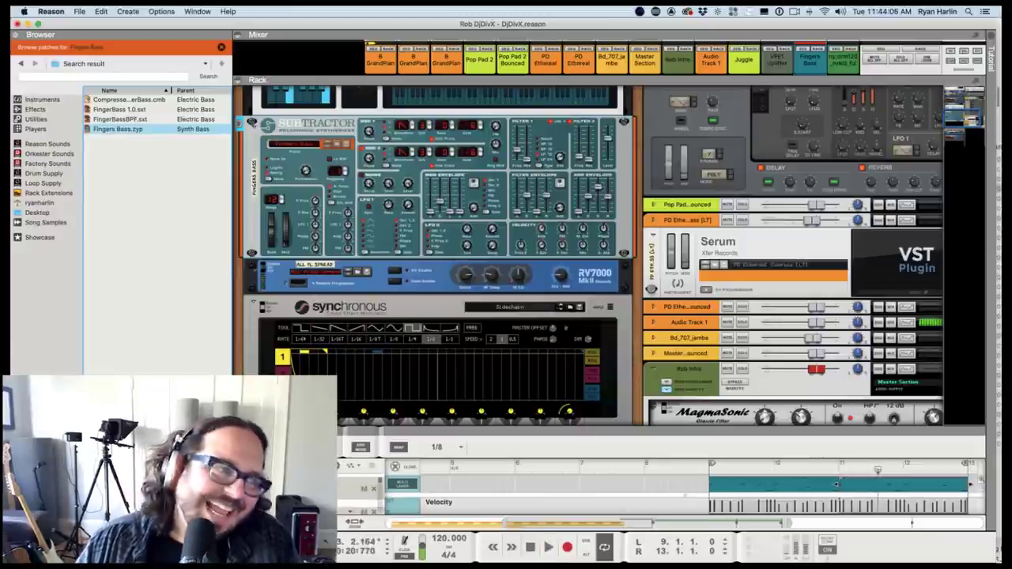
Load Mr Fingers.repatch from the Monotone Bass Synthesizer rack extension folder onto the bass track's instrument.
click(47, 193)
scroll(136, 193, down, 1)
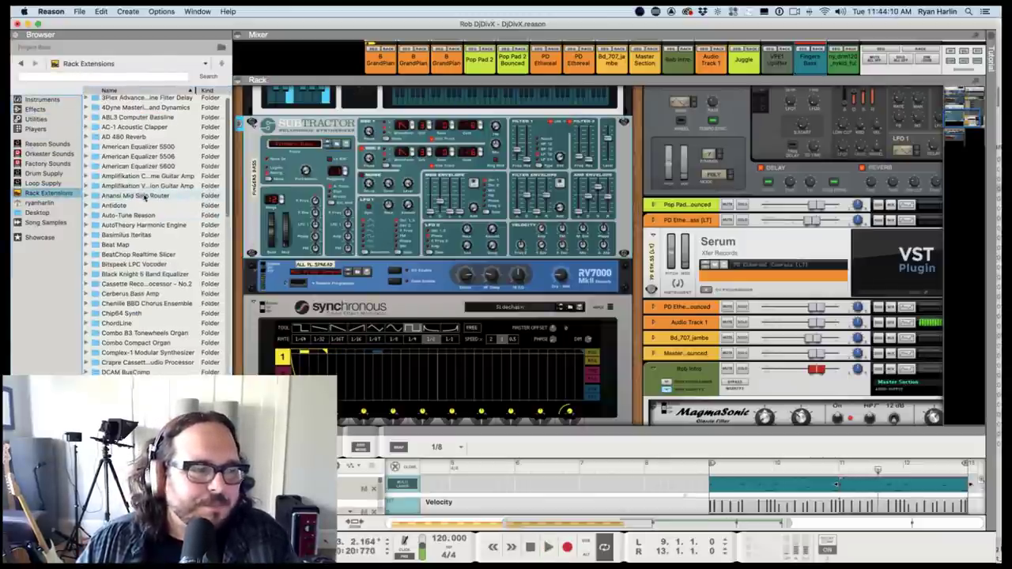
scroll(156, 358, down, 5)
scroll(164, 369, down, 4)
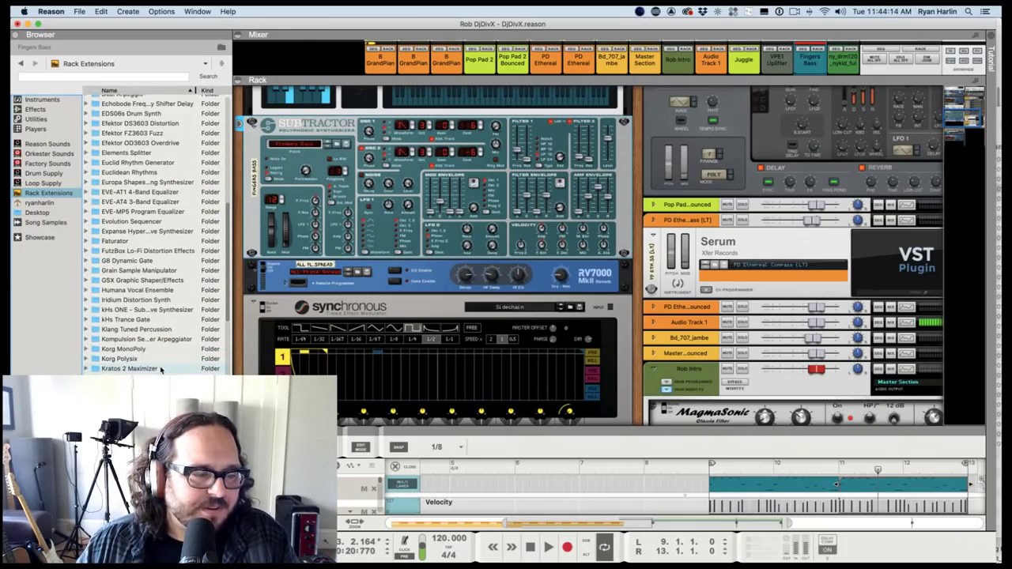
double_click(158, 427)
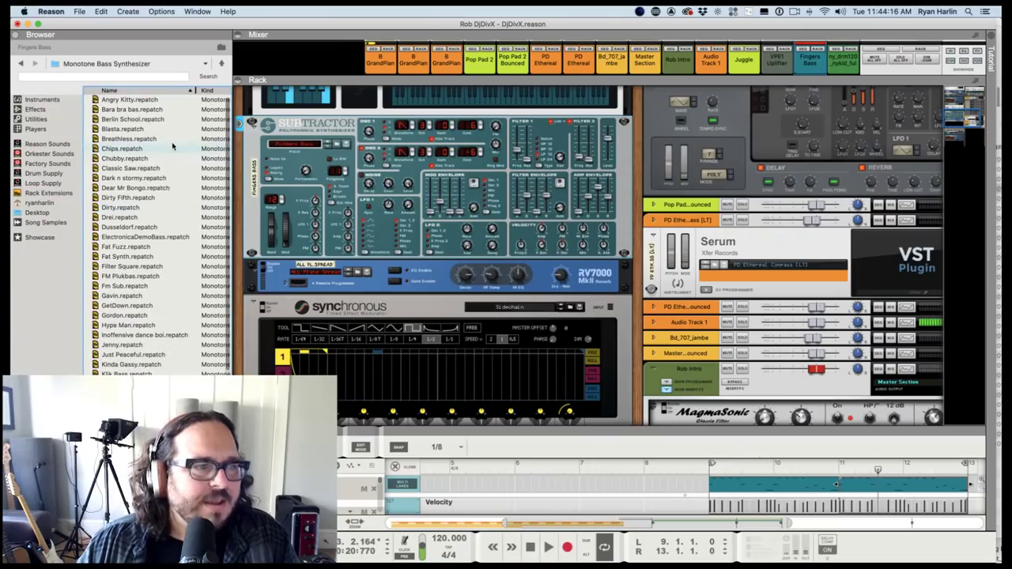
scroll(163, 281, down, 2)
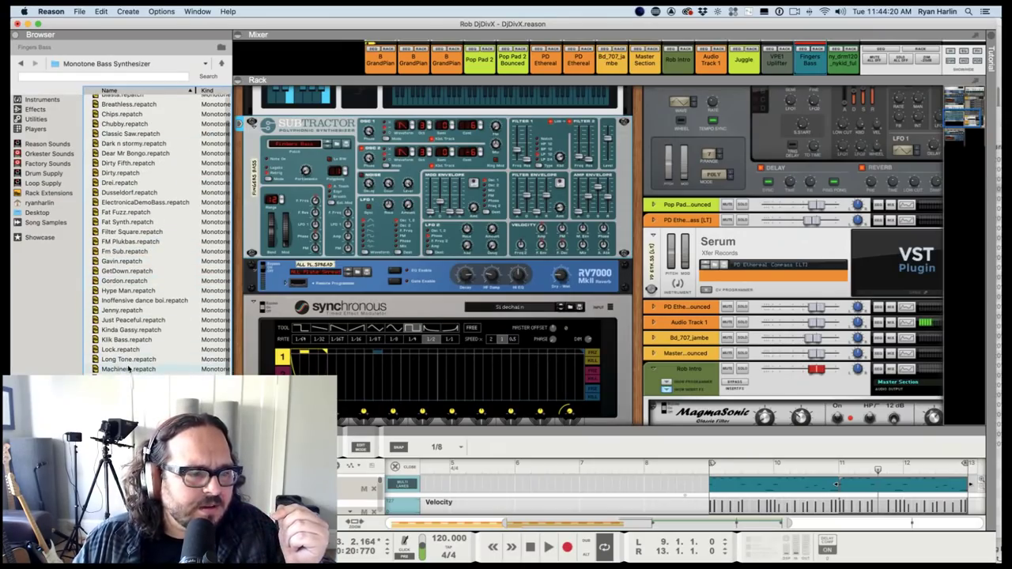
scroll(129, 370, down, 3)
click(126, 352)
drag(127, 352, 371, 212)
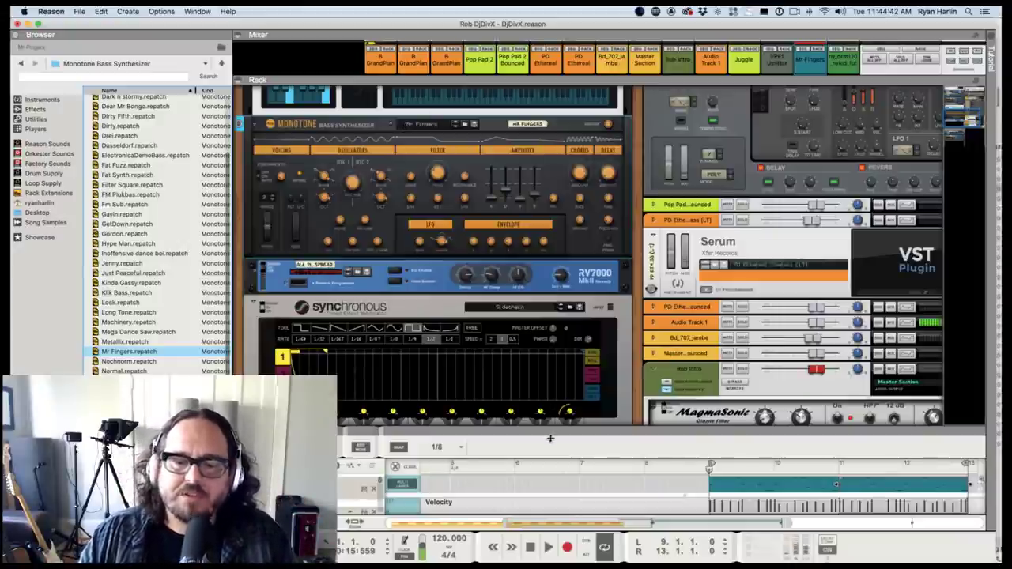
Resize the sequencer to show the bass notes and play the loop with Mr Fingers while moving the Monotone's main filter knob.
drag(551, 439, 545, 281)
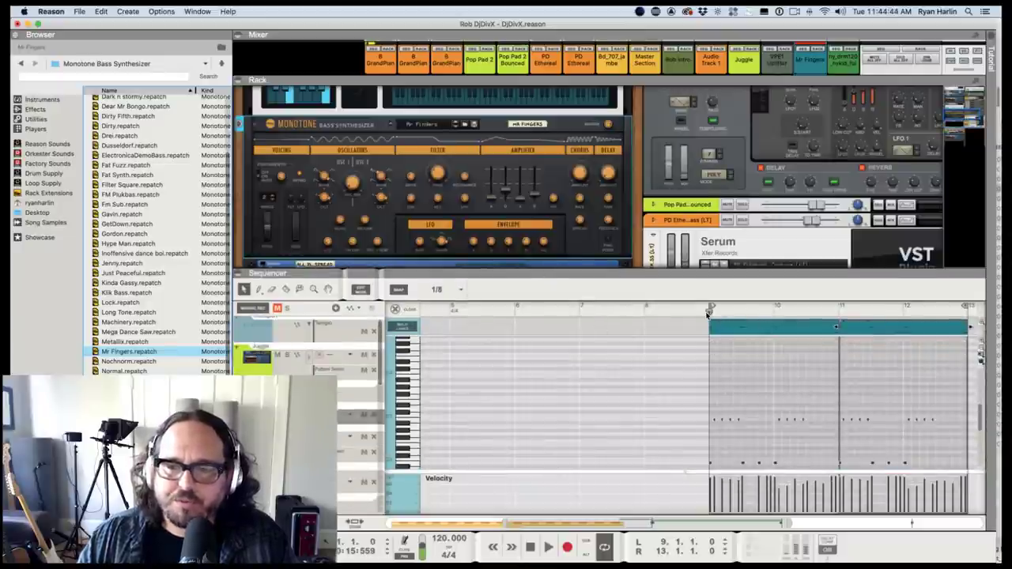
key(space)
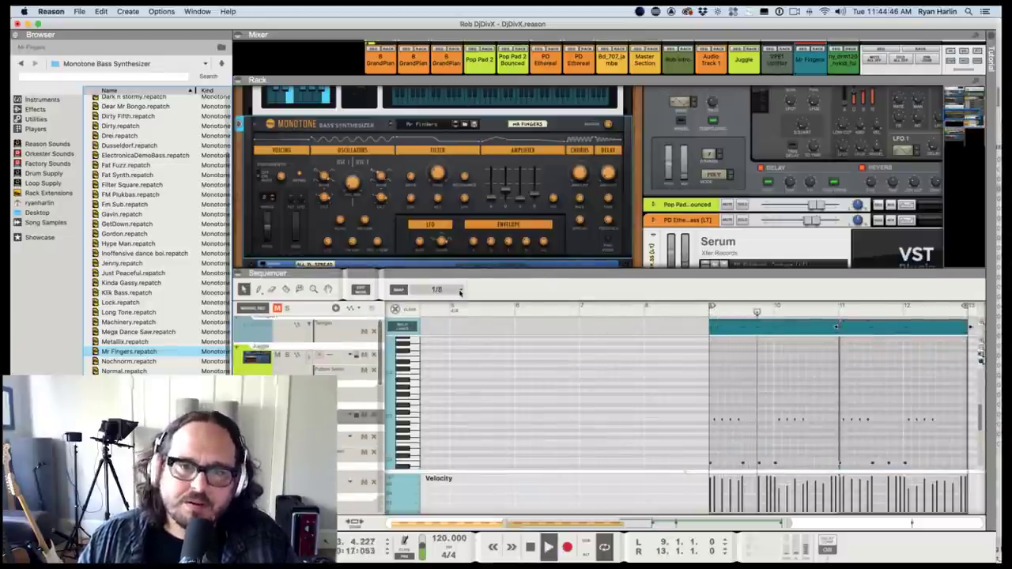
drag(455, 273, 455, 310)
click(439, 176)
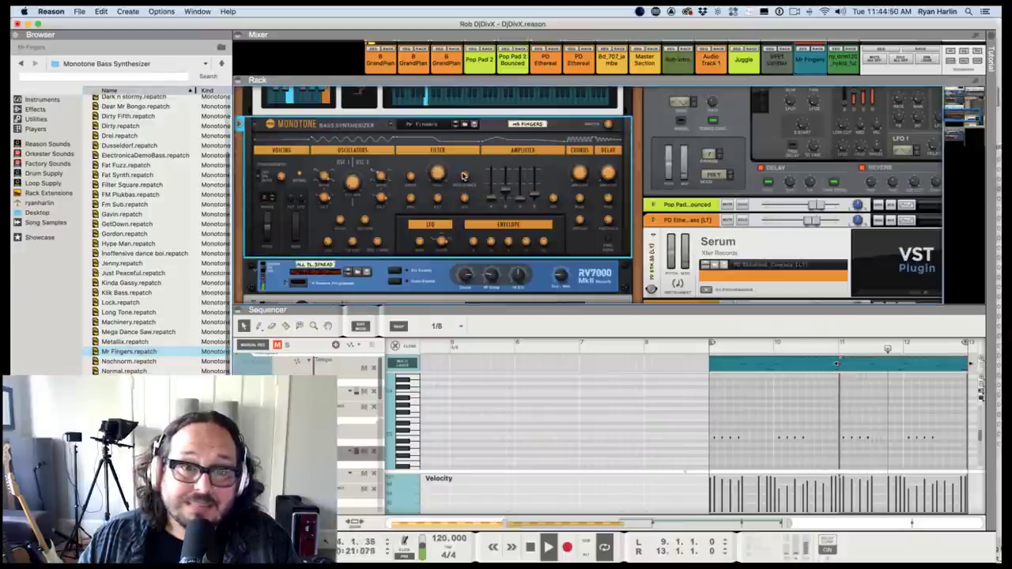
drag(439, 169, 440, 173)
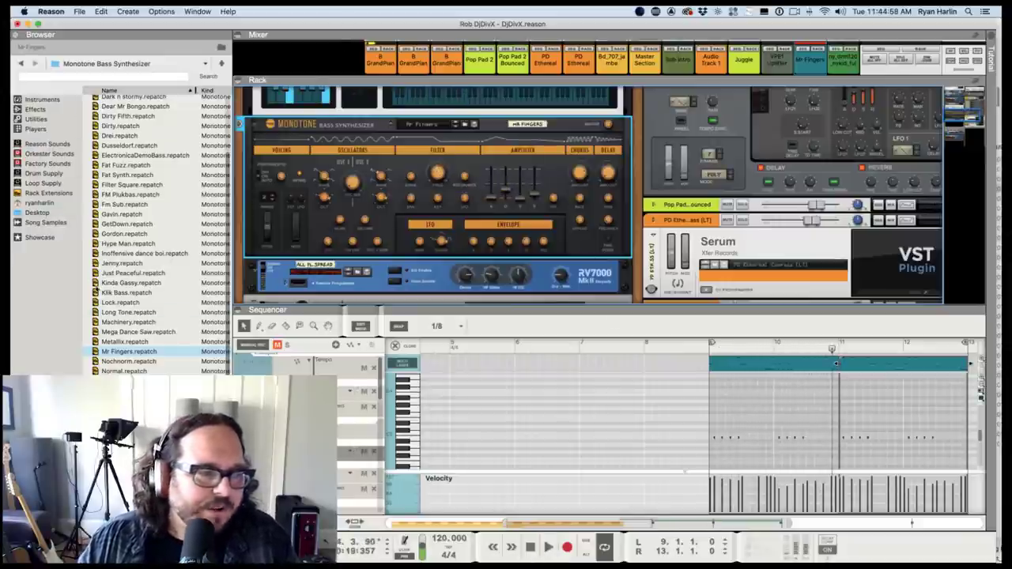
Load Red Cell.repatch from the Monotone Bass Synthesizer folder onto the bass synthesizer and adjust its amplifier envelope.
scroll(175, 355, down, 3)
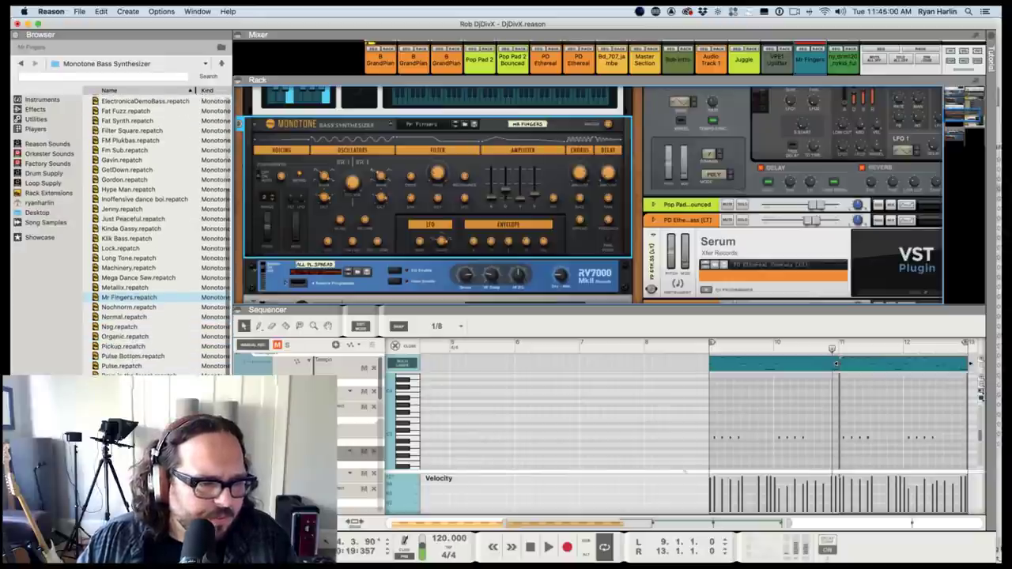
scroll(158, 237, down, 5)
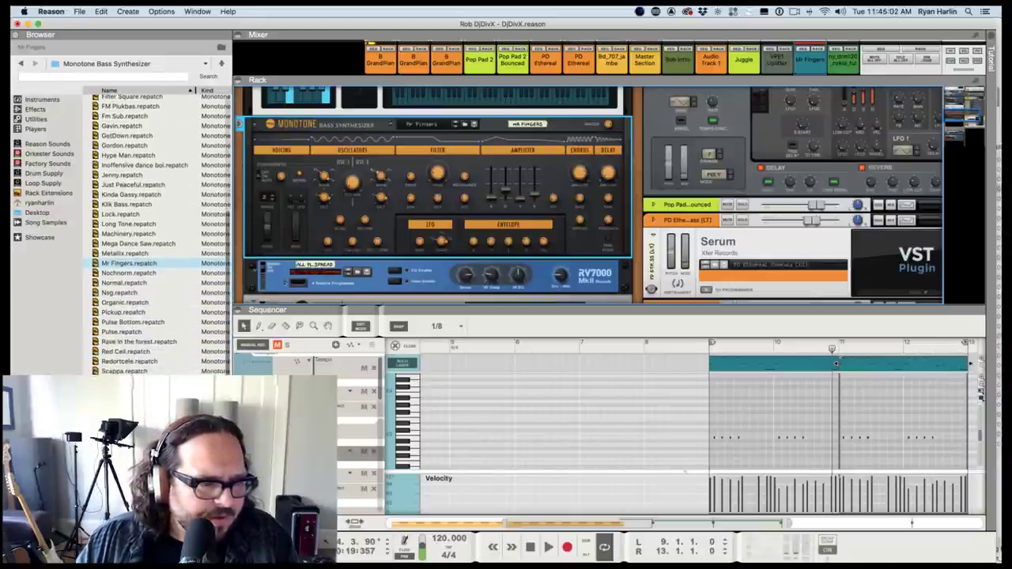
scroll(158, 235, down, 1)
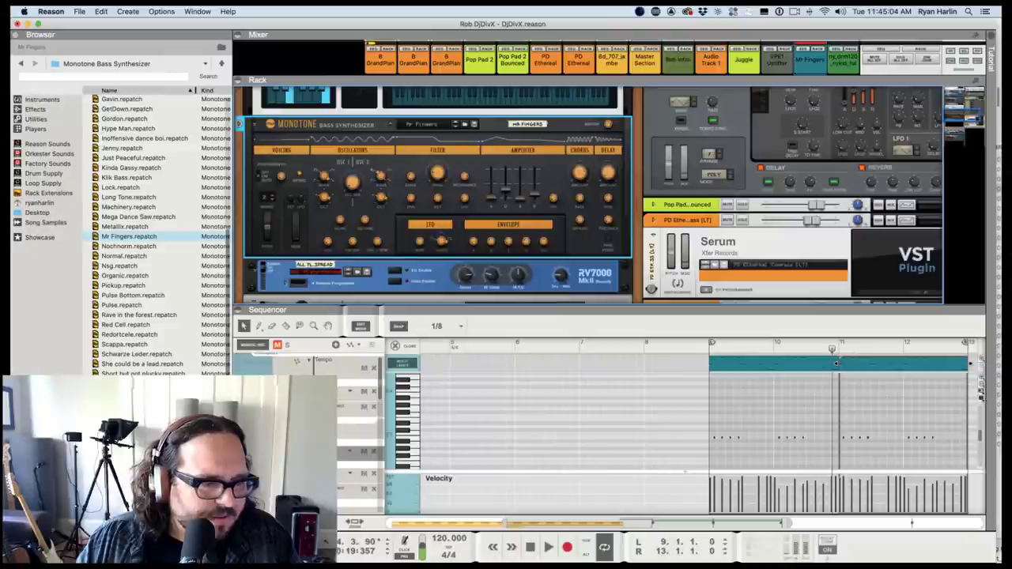
scroll(157, 235, up, 3)
scroll(158, 235, up, 5)
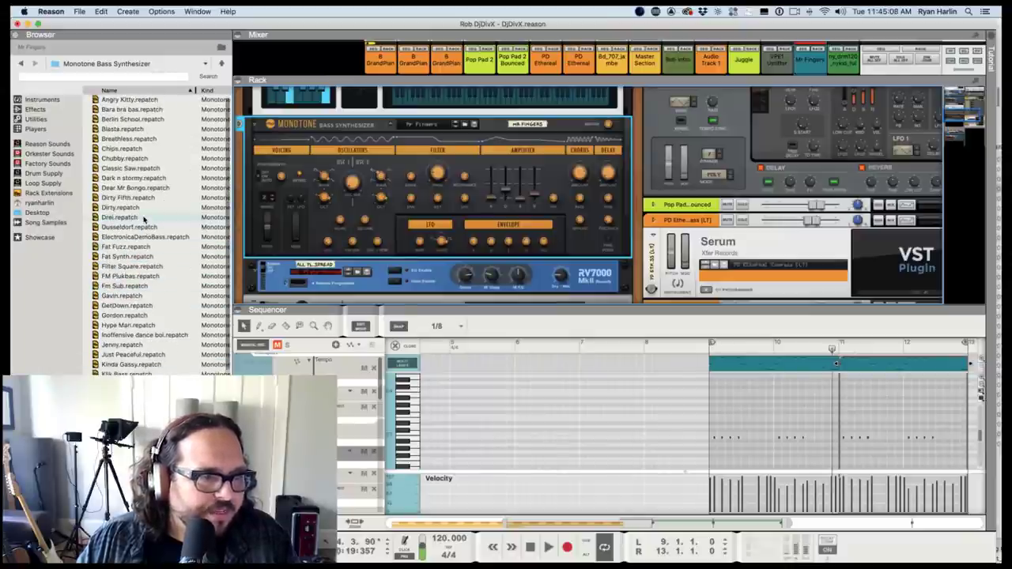
scroll(143, 220, down, 1)
scroll(157, 235, down, 3)
scroll(158, 235, down, 3)
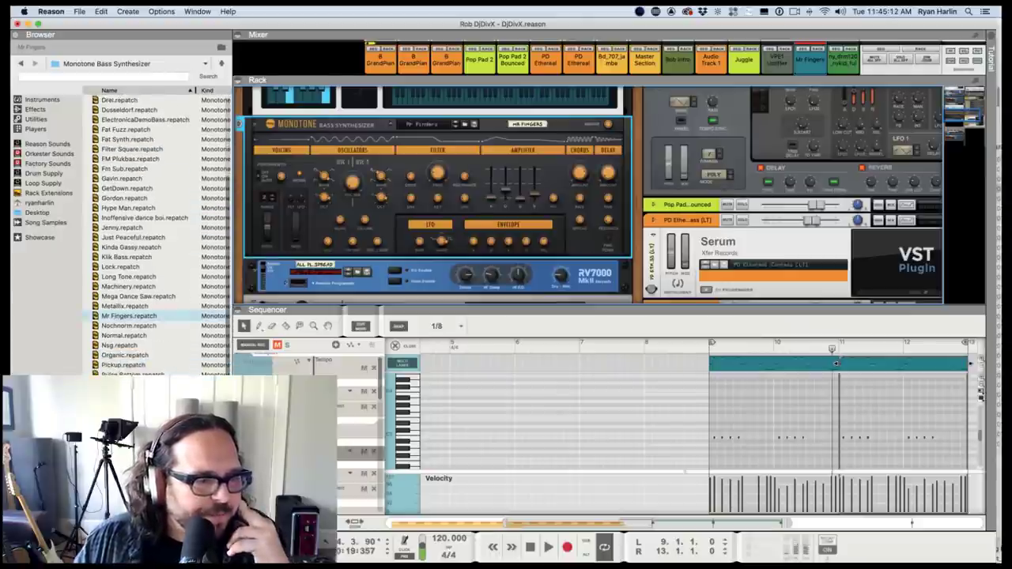
drag(158, 393, 367, 230)
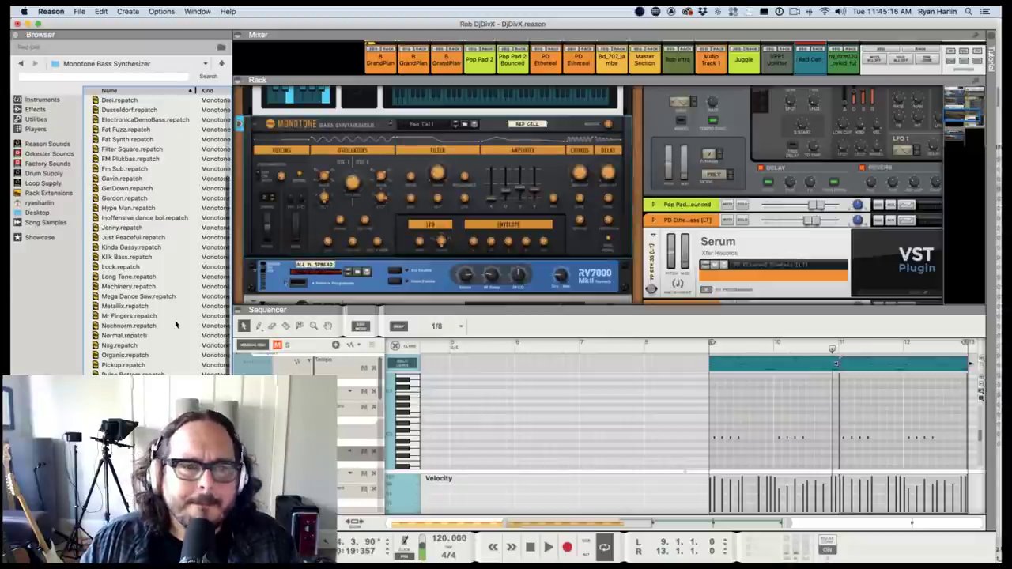
scroll(141, 364, down, 3)
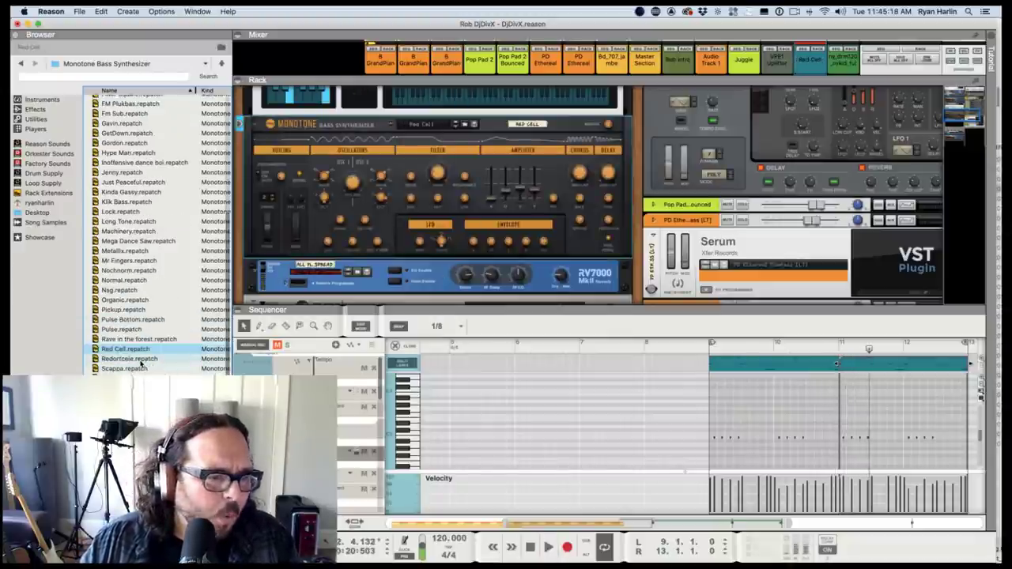
scroll(141, 362, down, 2)
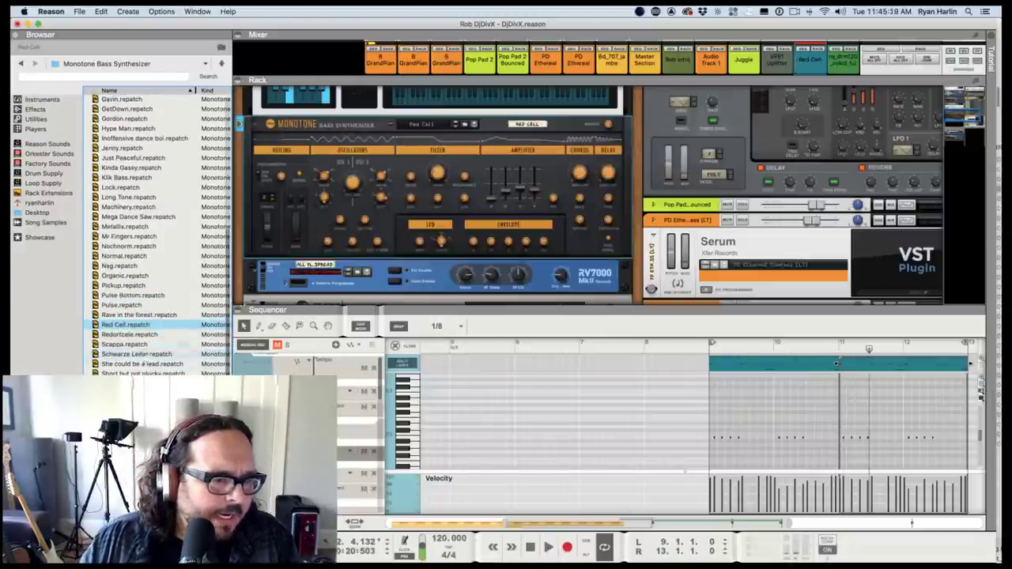
click(537, 192)
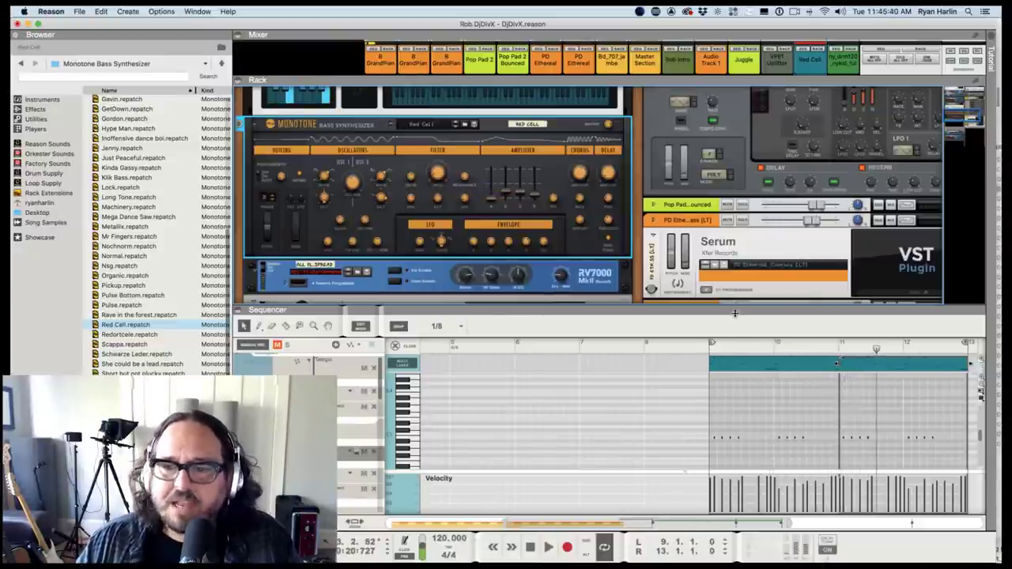
Enlarge the sequencer, reload Mr Fingers.repatch on the Monotone synthesizer, and return from the note editor to the arrangement.
drag(735, 315, 723, 262)
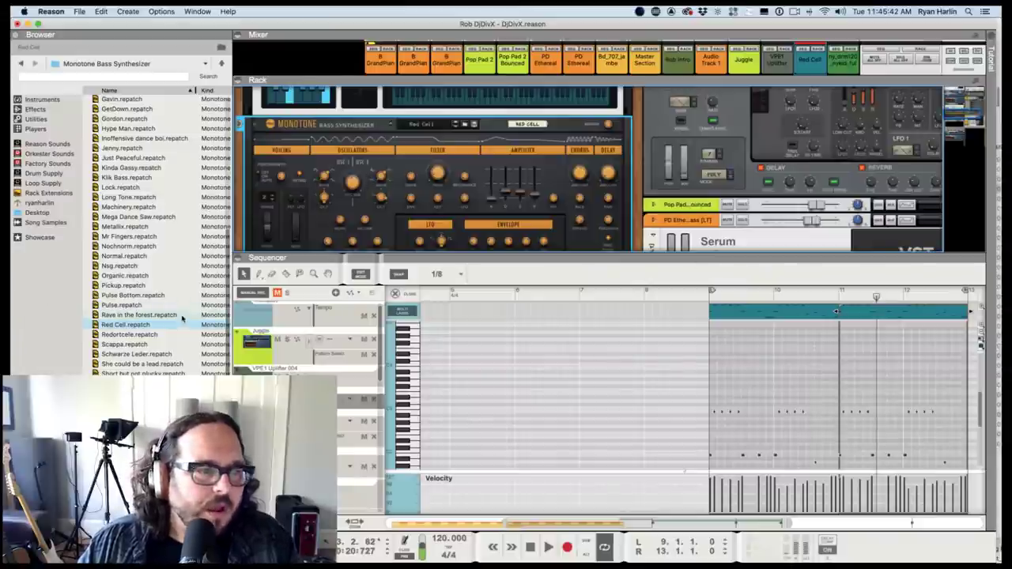
drag(122, 236, 432, 200)
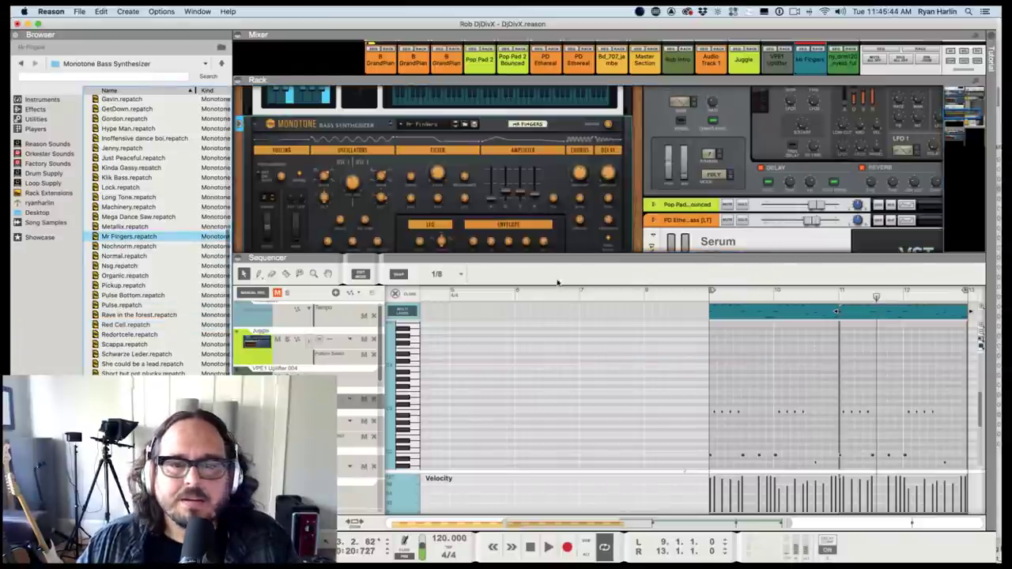
click(409, 294)
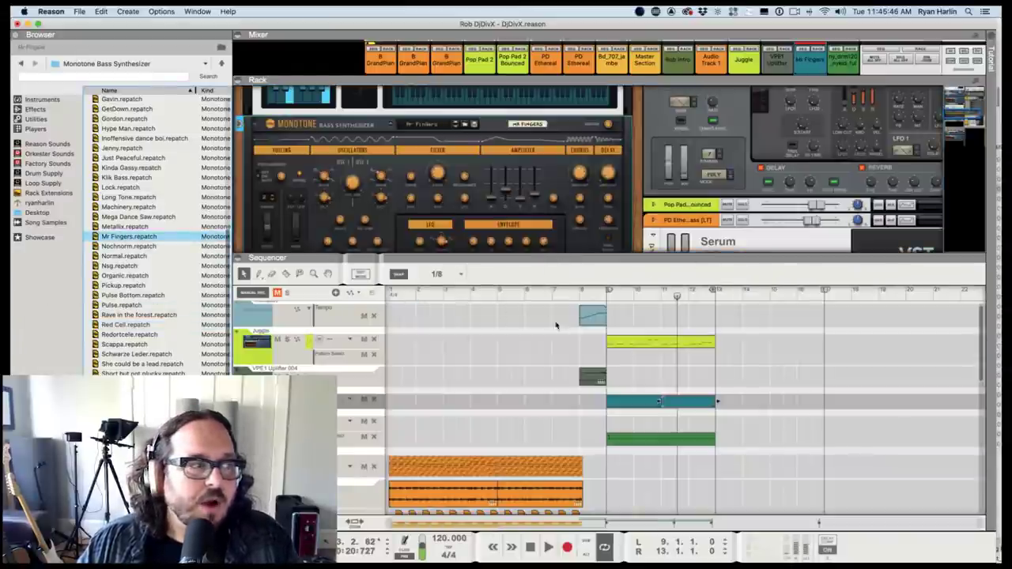
Move the playback position to bar 1 and enlarge the sequencer to show the whole arrangement.
click(607, 295)
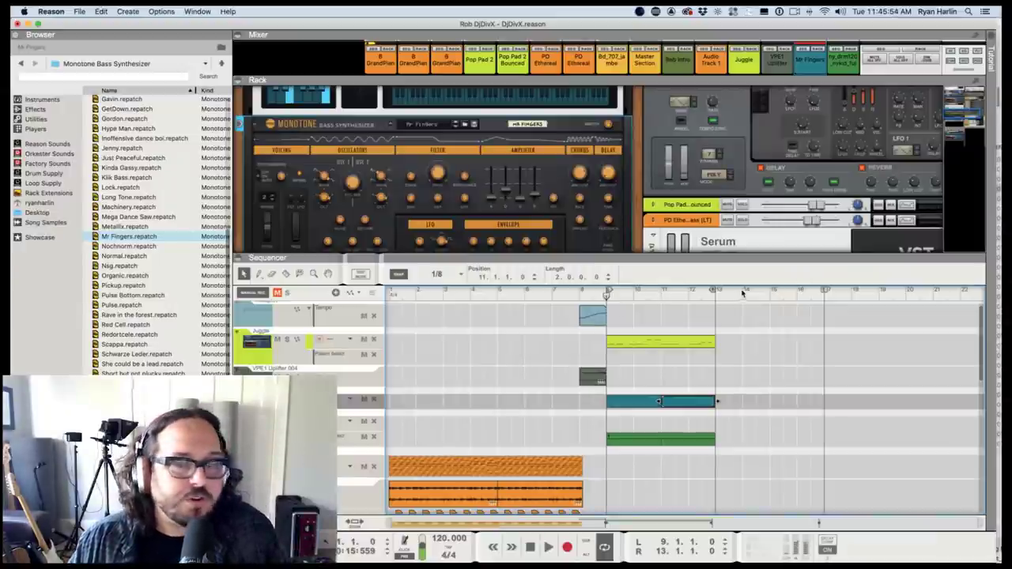
drag(601, 301, 362, 314)
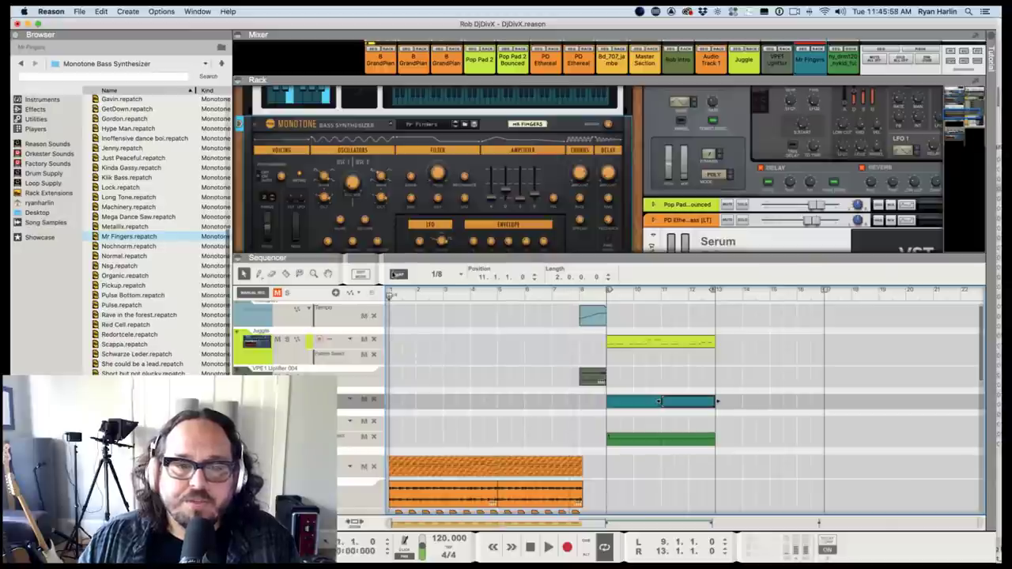
drag(397, 266, 445, 122)
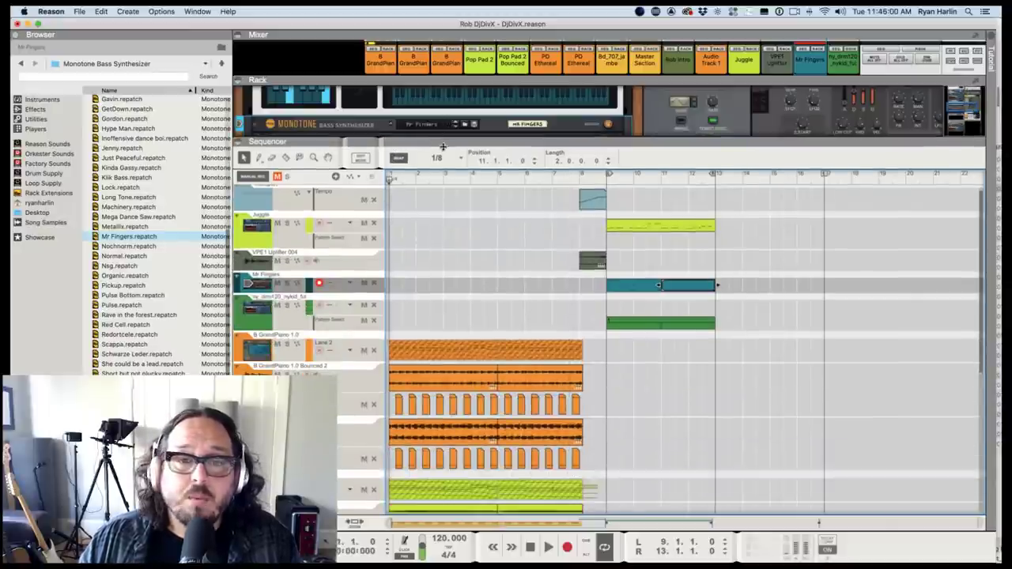
drag(445, 66, 448, 66)
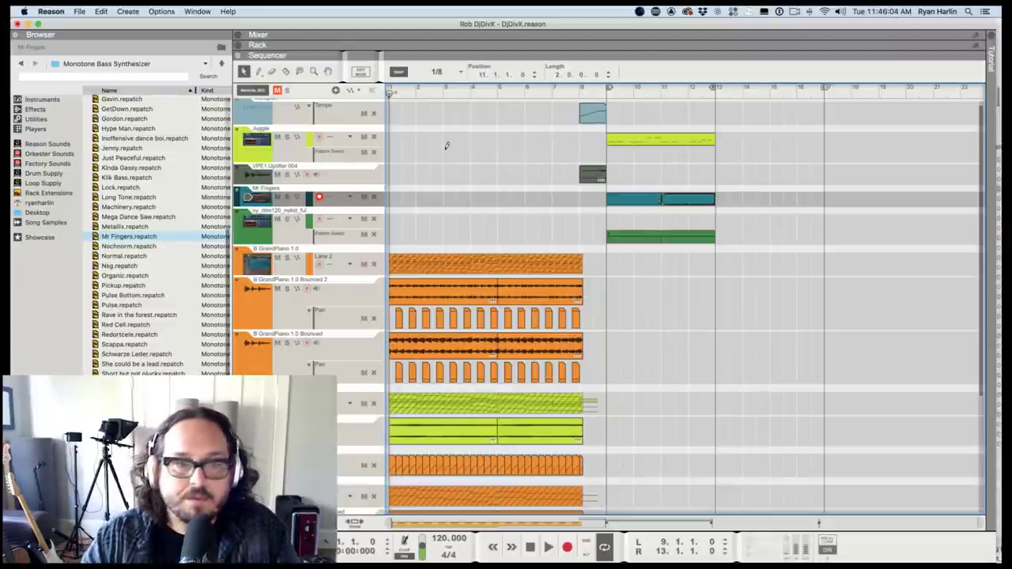
scroll(446, 144, down, 5)
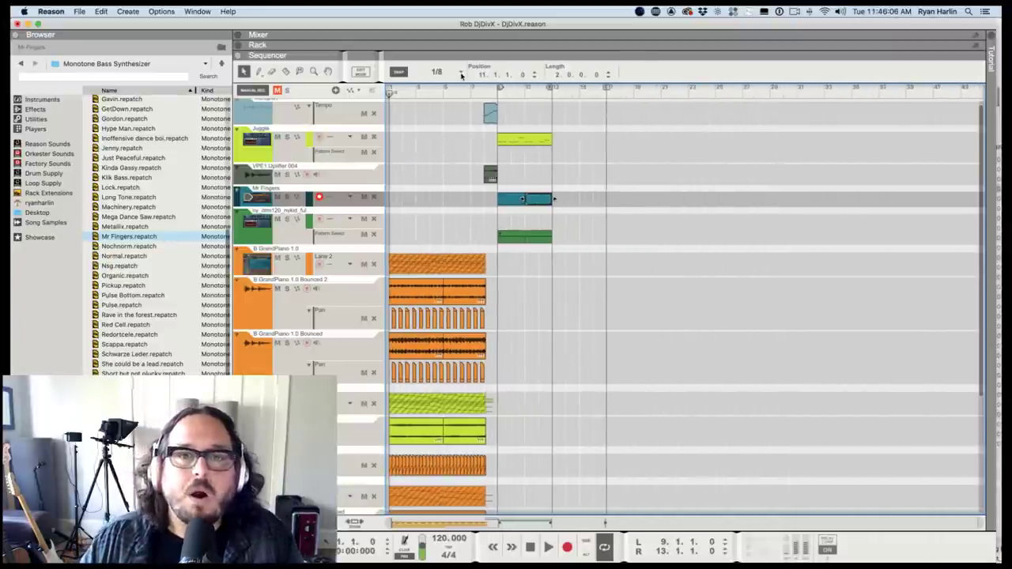
Set the left loop locator to bar 1, move the song end marker to about bar 16, and play from the start.
click(504, 92)
click(389, 92)
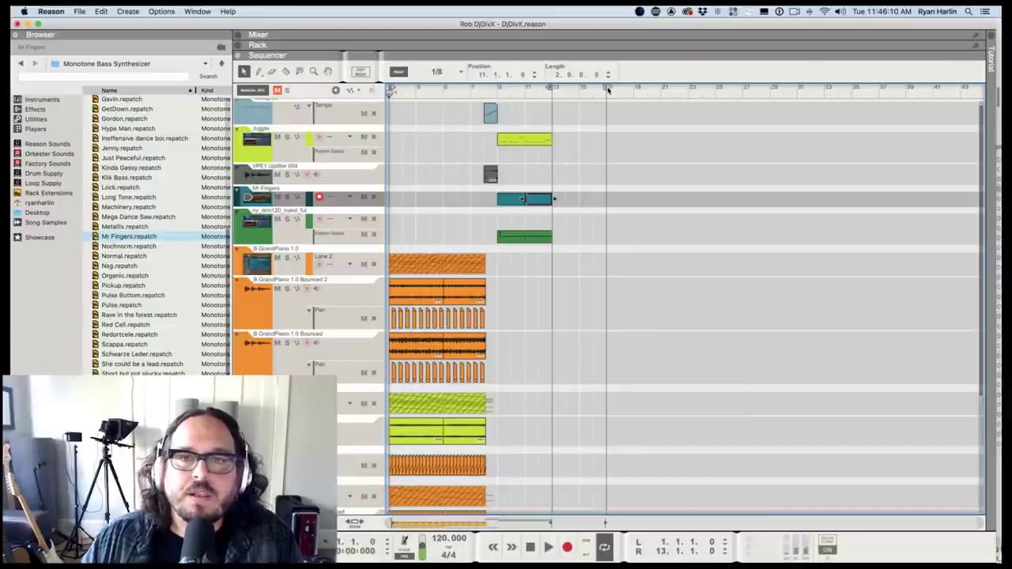
drag(608, 89, 593, 89)
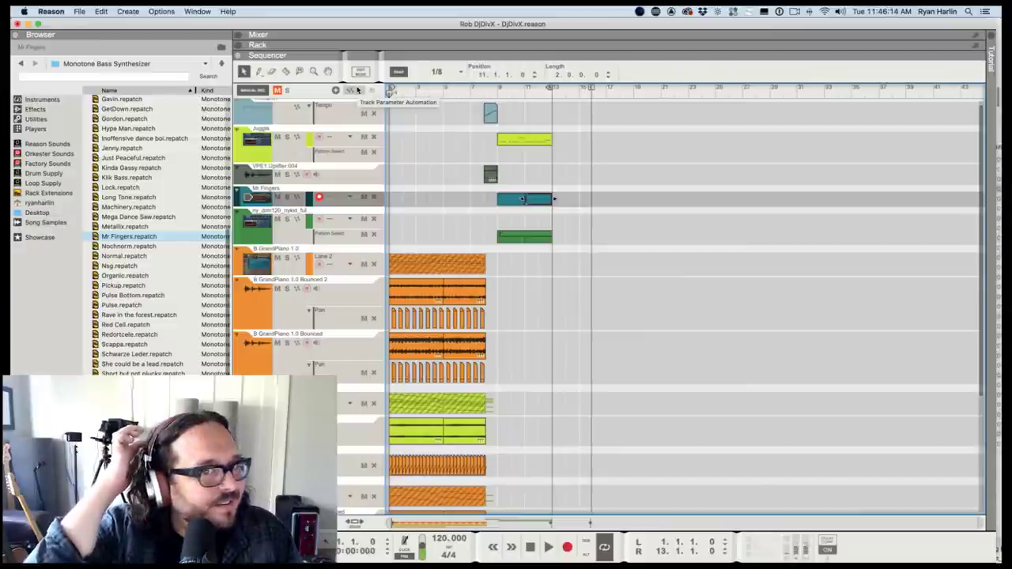
key(space)
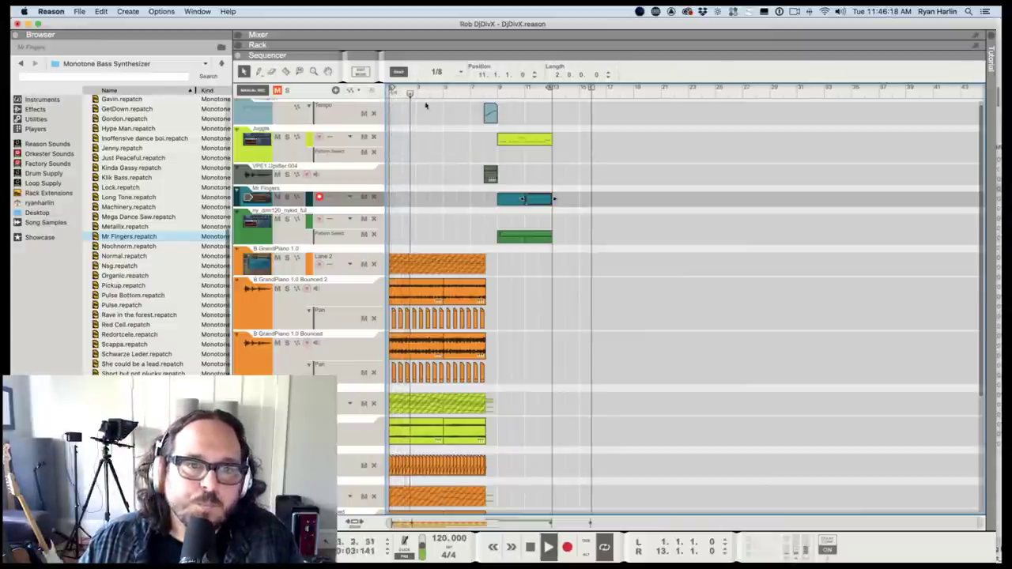
Show the rack above the sequencer and set both the playback position and left loop locator to bar 5.
key(F6)
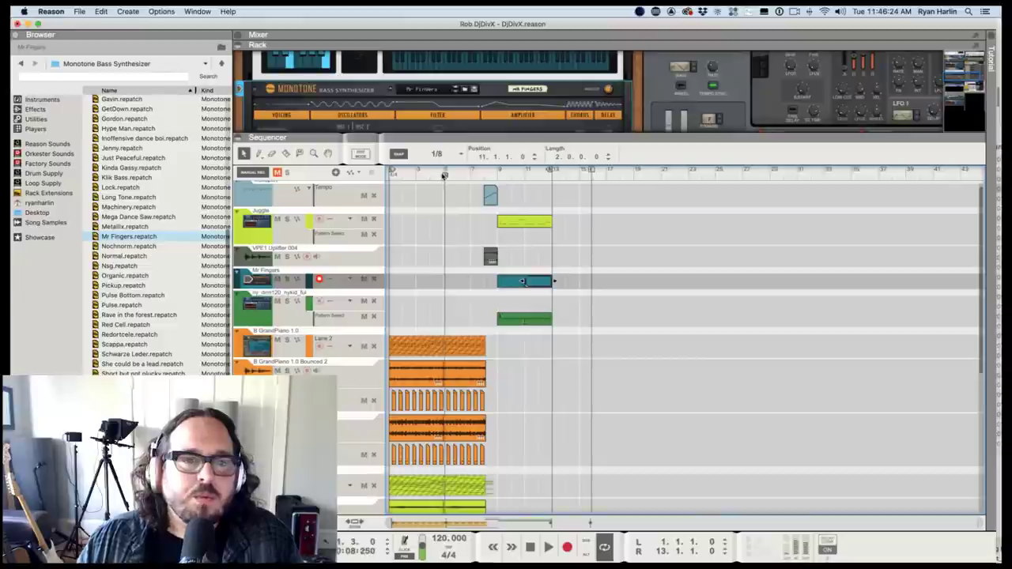
click(441, 176)
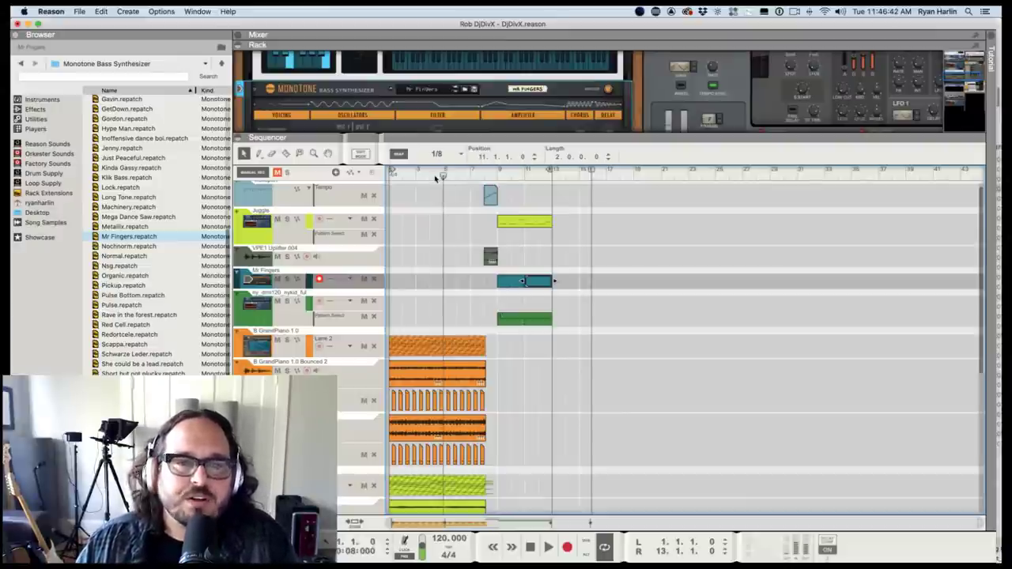
super+click(442, 177)
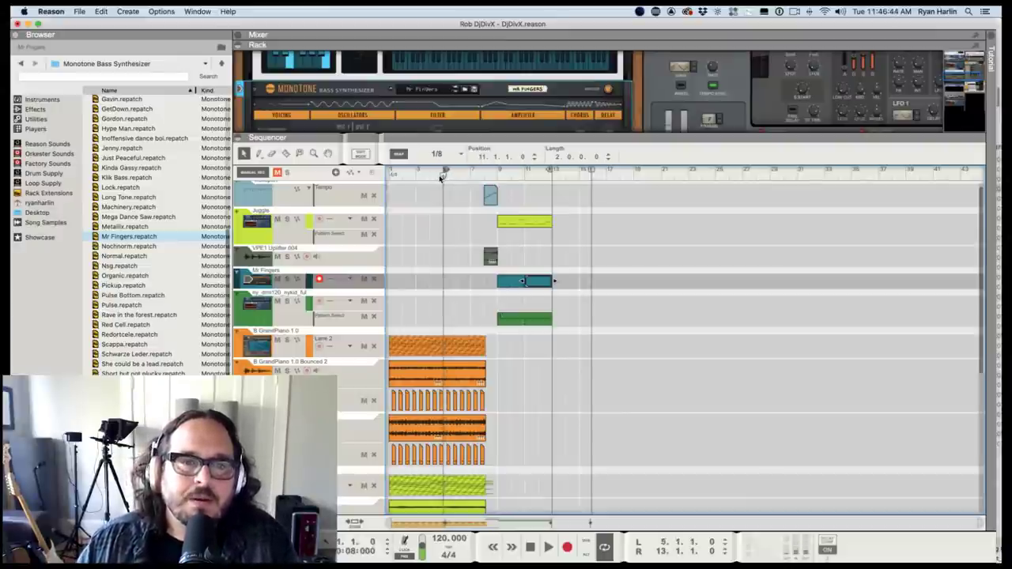
Play from bar 5 and set the Monotone's filter frequency to 61.6 Hz, enlarging the rack to reach it.
key(space)
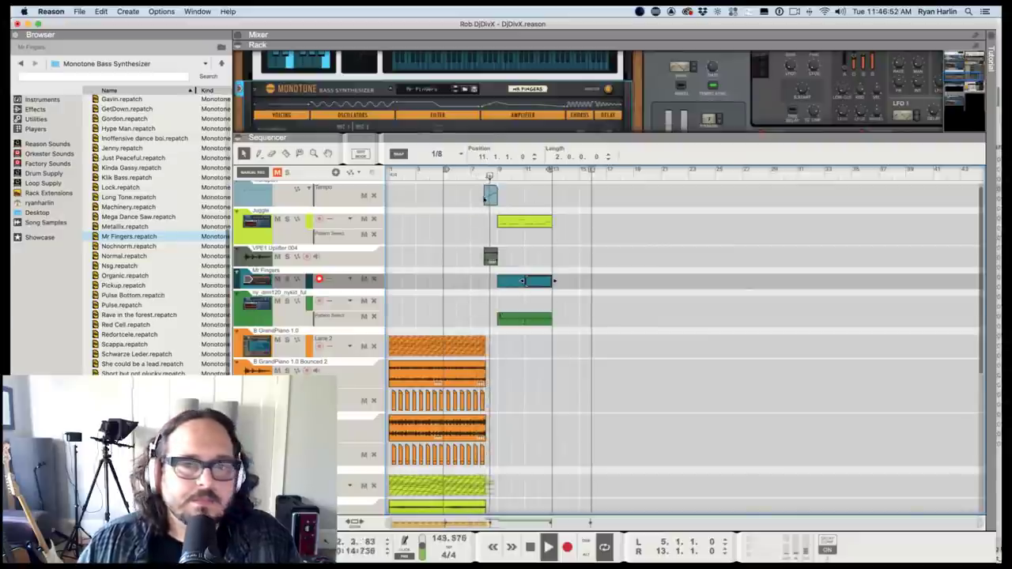
drag(487, 138, 488, 176)
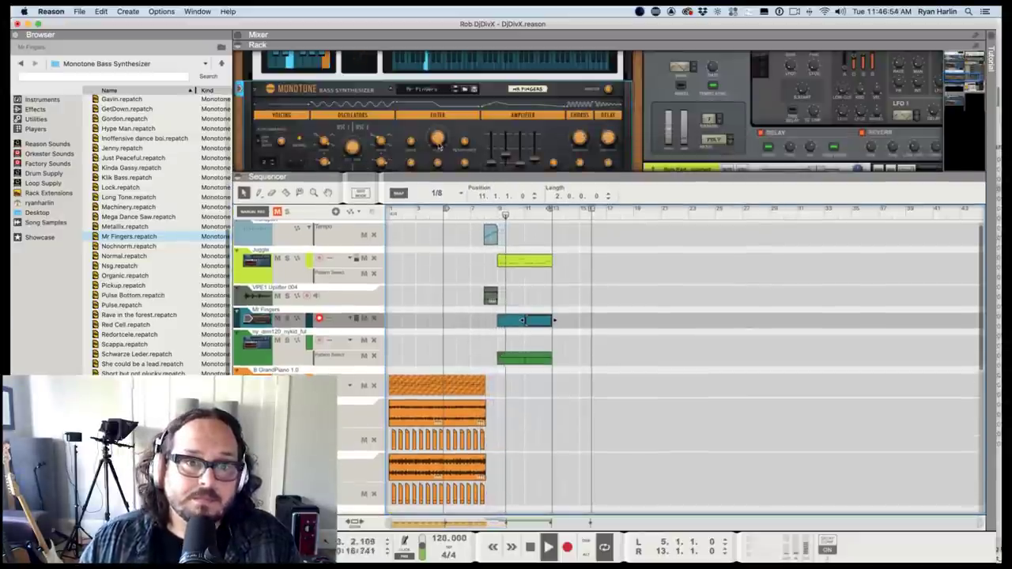
drag(437, 143, 440, 148)
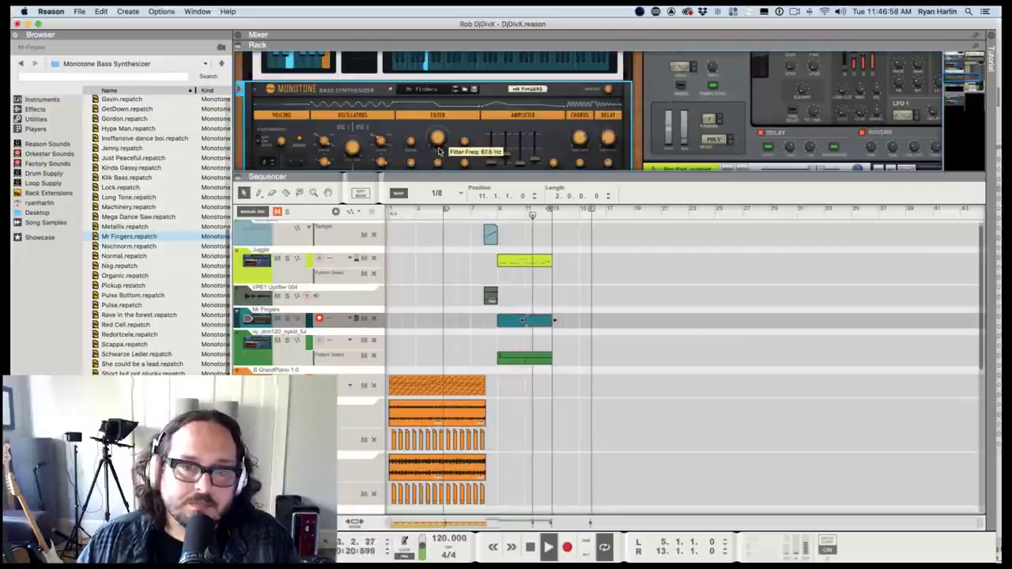
Show the mixer, lower the Mr Fingers channel's level, and move the playback position to just before bar 9.
key(F5)
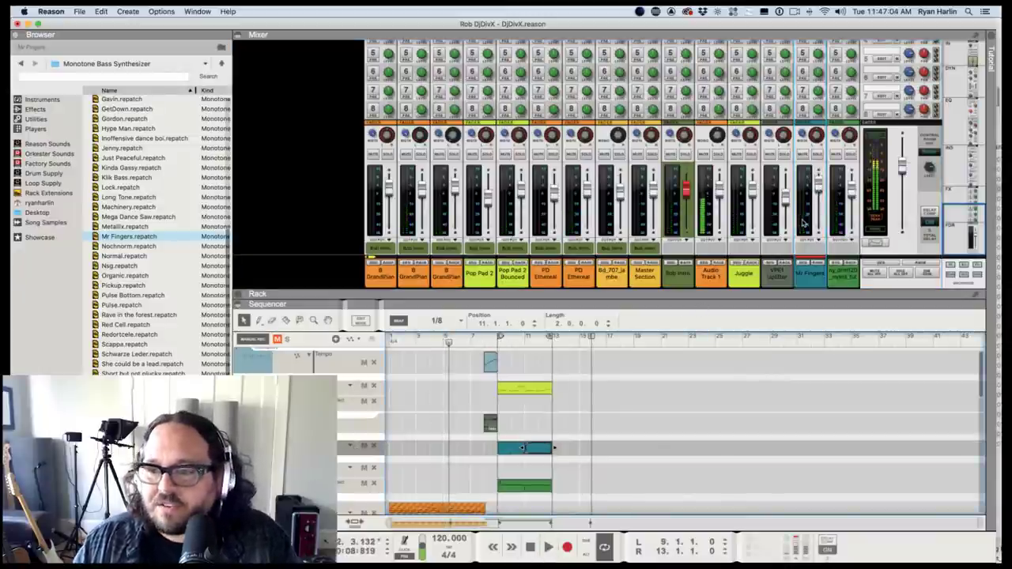
drag(818, 189, 822, 196)
mouse_move(531, 311)
mouse_down()
mouse_move(547, 128)
mouse_move(537, 319)
mouse_up()
click(497, 351)
Select the Juggle, VPE1 Uplifter, Mr Fingers and drum channels in the mixer and route them to a new output bus.
drag(707, 116, 748, 297)
click(707, 294)
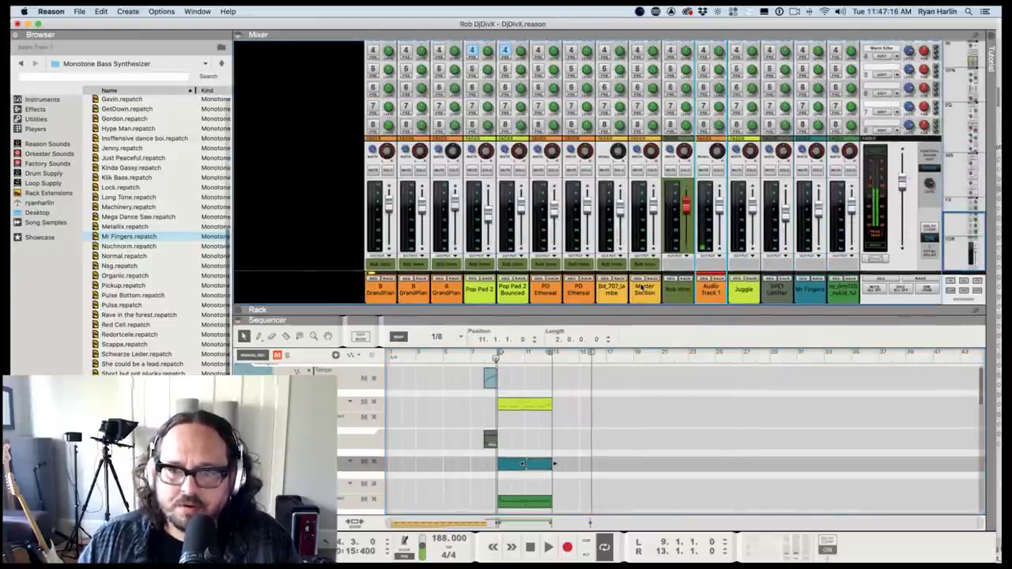
click(676, 290)
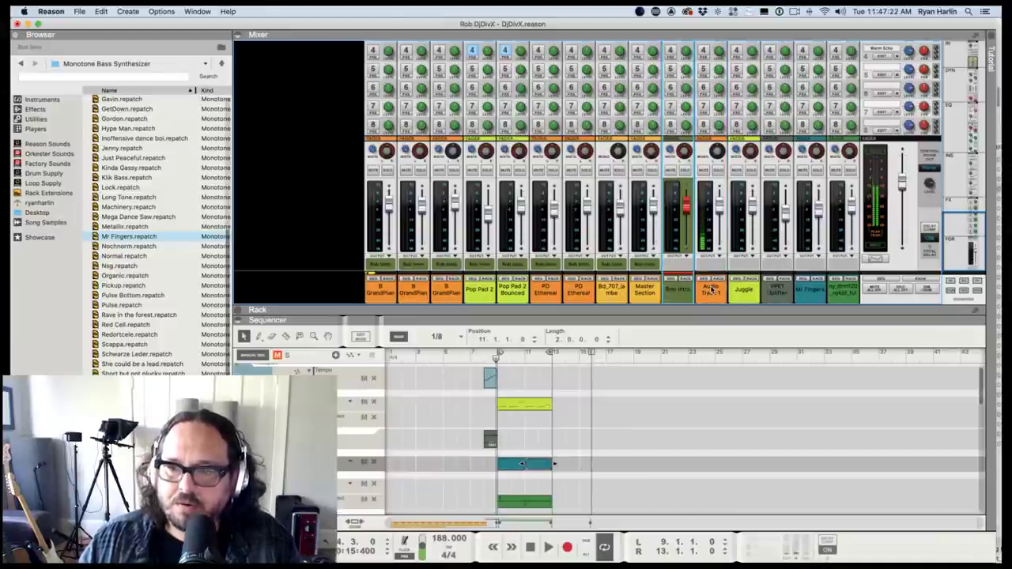
super+click(747, 294)
super+click(778, 294)
super+click(810, 294)
super+click(840, 294)
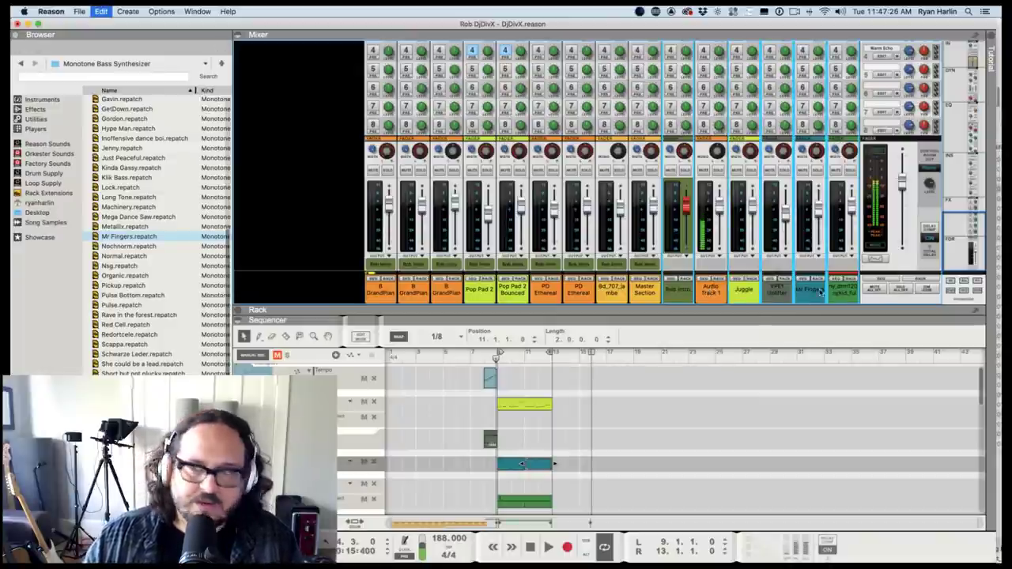
Lower the new bus channel's fader to -7.33 dB while auditioning the loop from bar 9.
mouse_move(851, 203)
mouse_down()
mouse_move(855, 233)
mouse_move(852, 214)
mouse_up()
key(space)
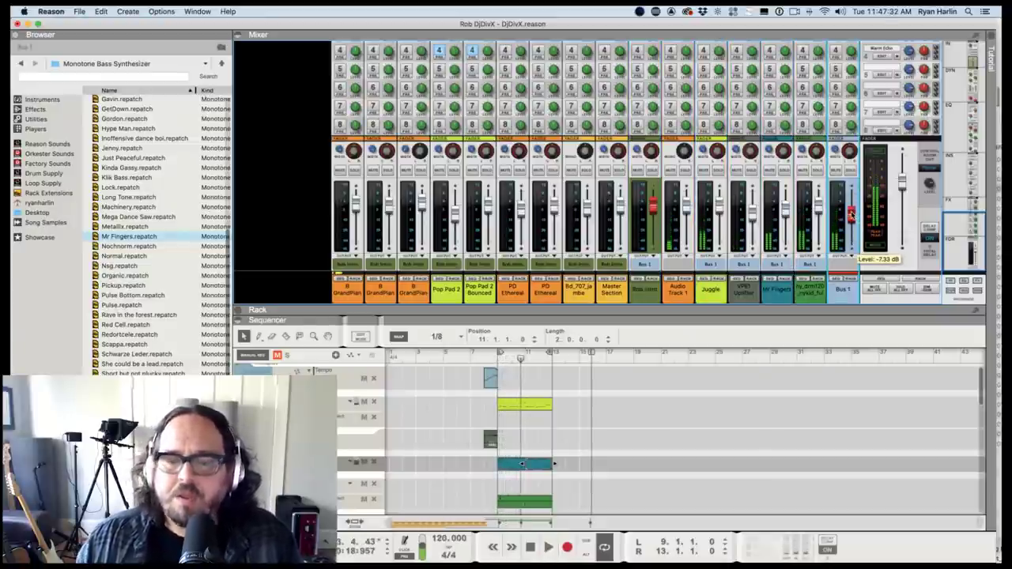